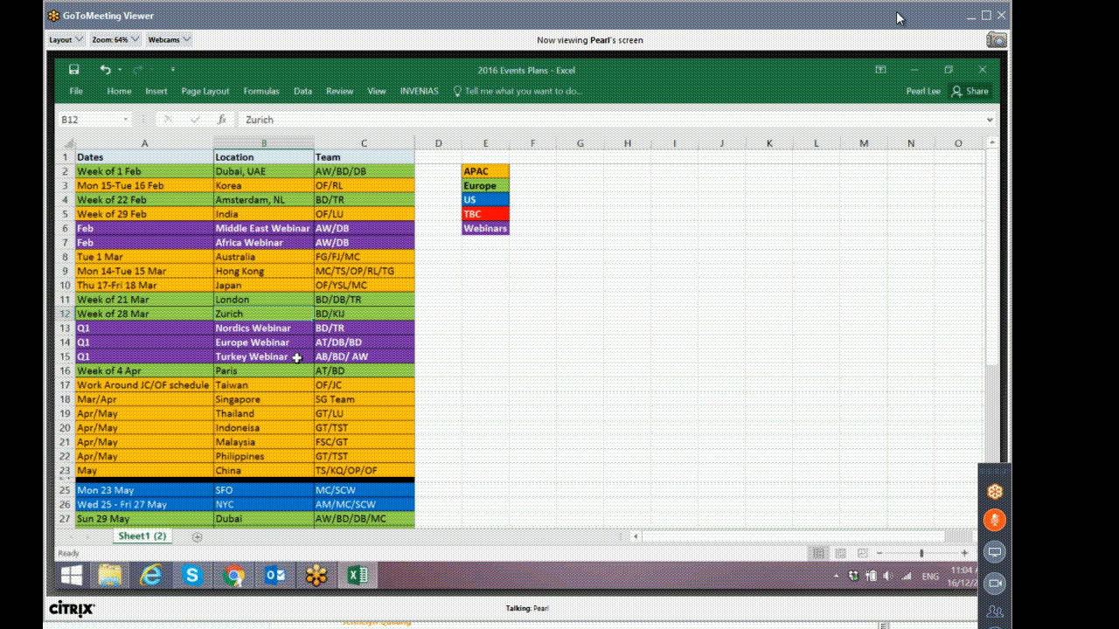
drag(854, 21, 856, 27)
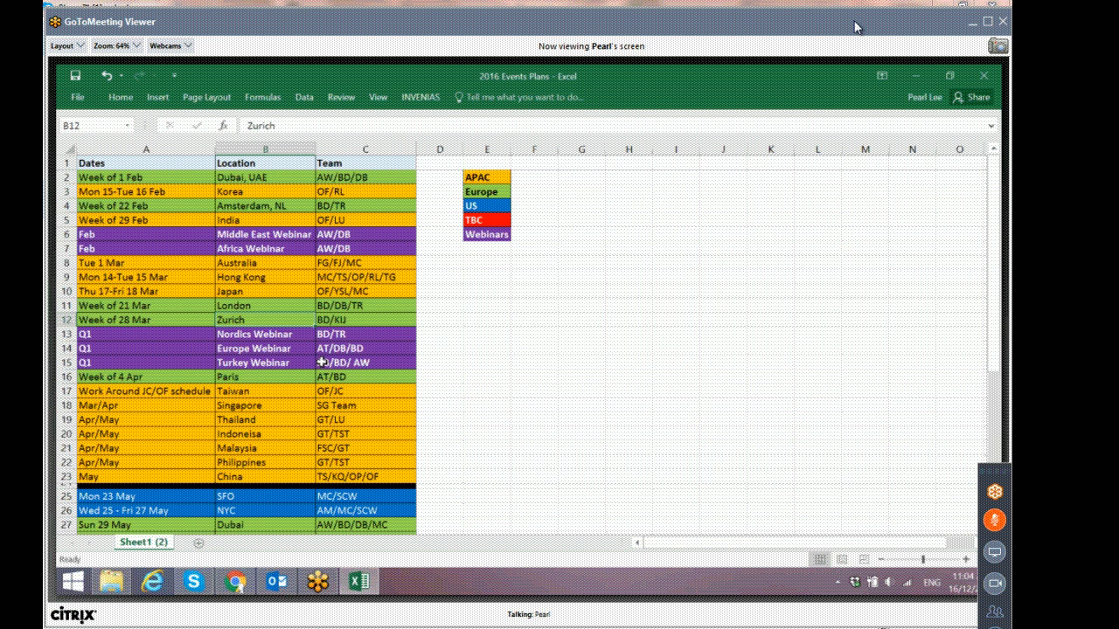
scroll(321, 362, down, 5)
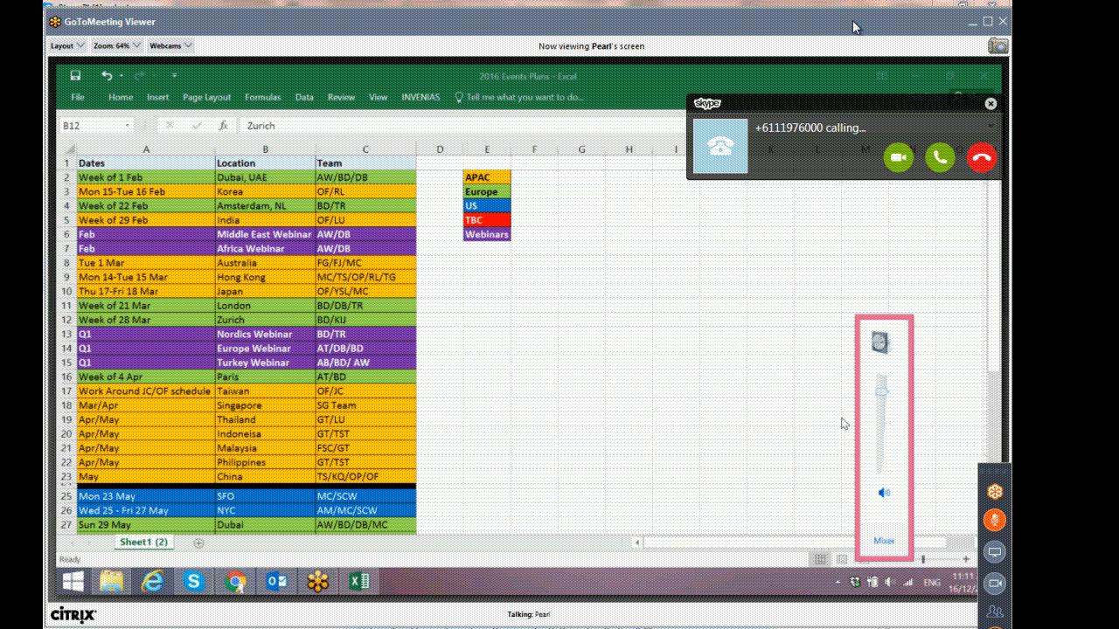
drag(787, 102, 800, 8)
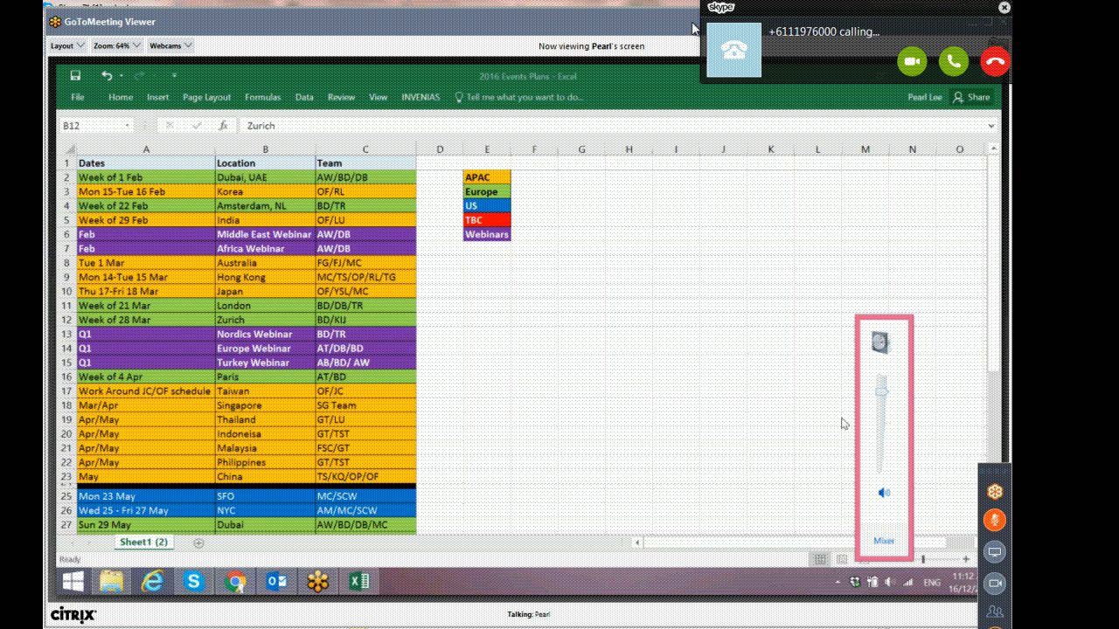
key(alt+Tab)
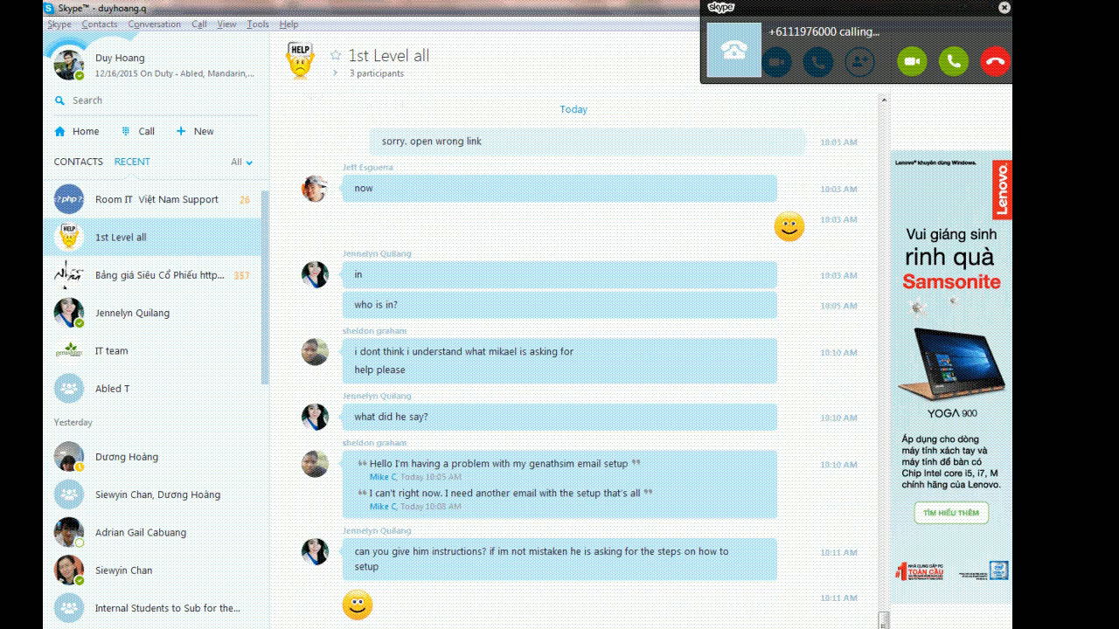
key(alt+Tab)
mouse_move(827, 626)
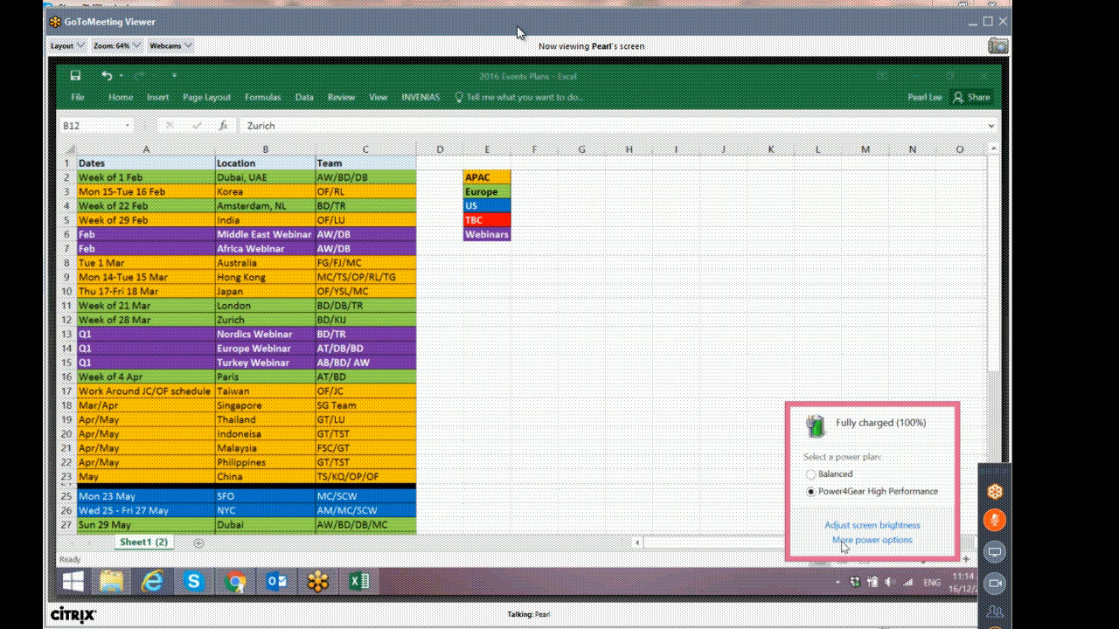
click(889, 584)
click(735, 550)
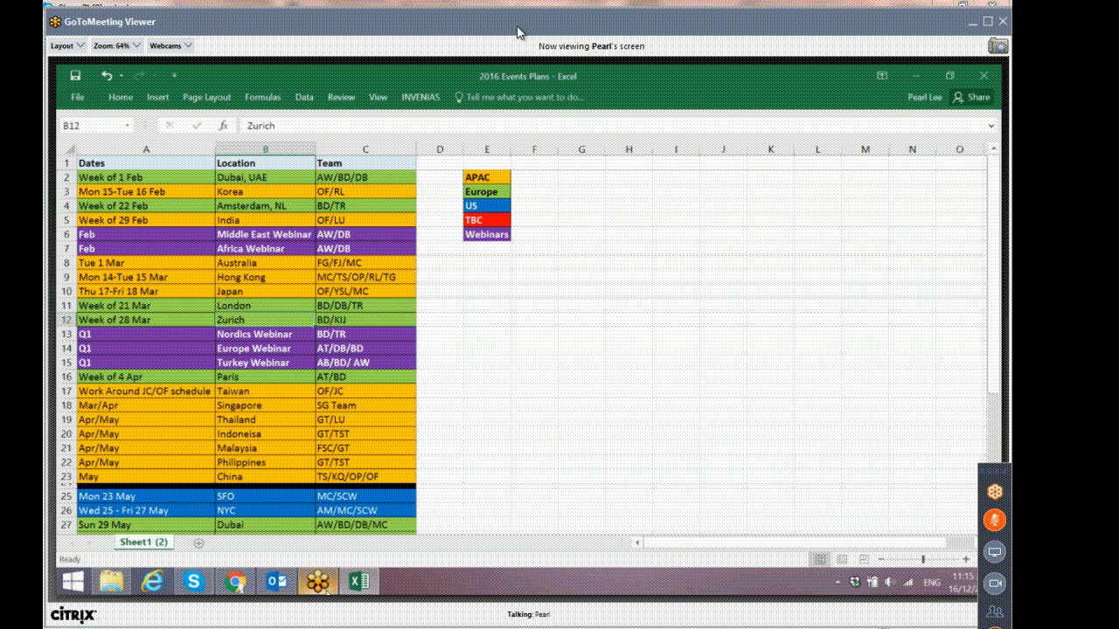
Switch to the browser and log in to Cvent with the account name, username and account password.
click(234, 584)
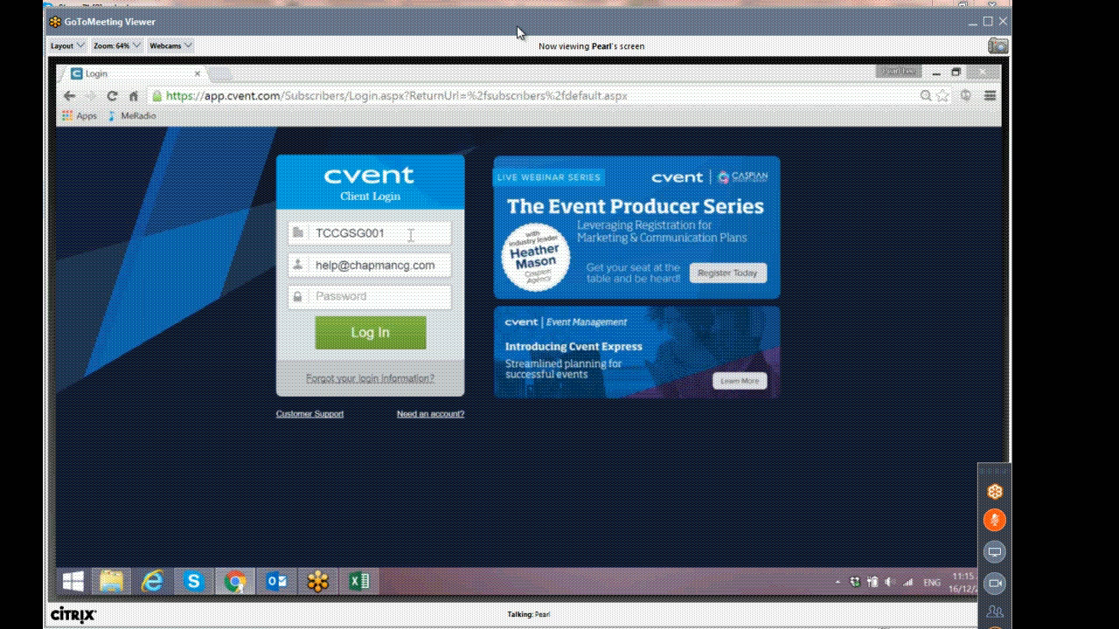
double_click(410, 234)
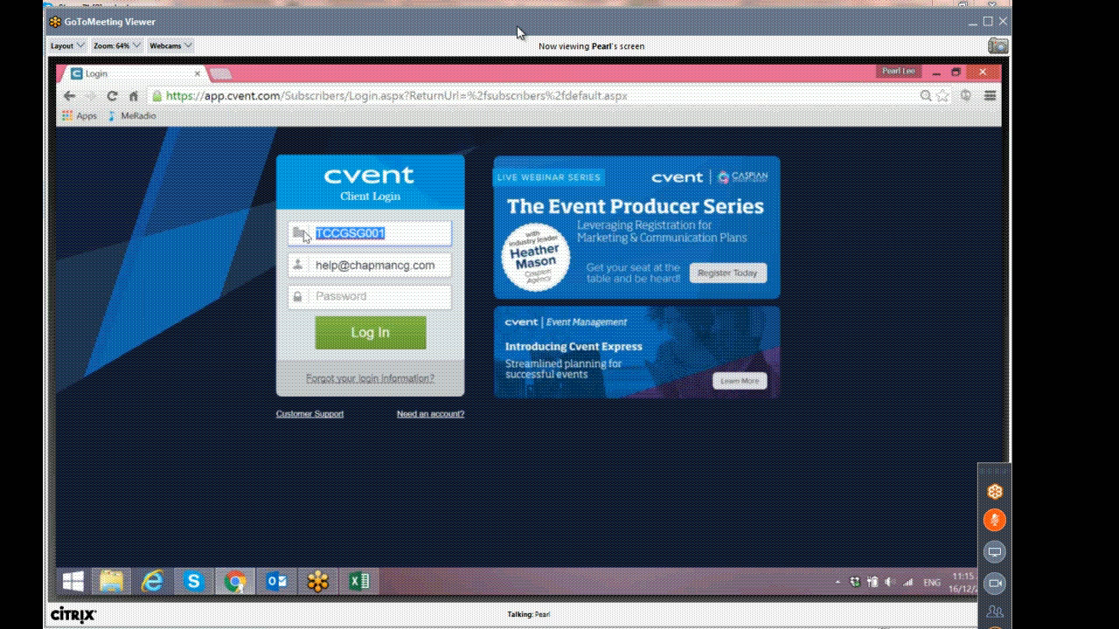
drag(437, 265, 316, 265)
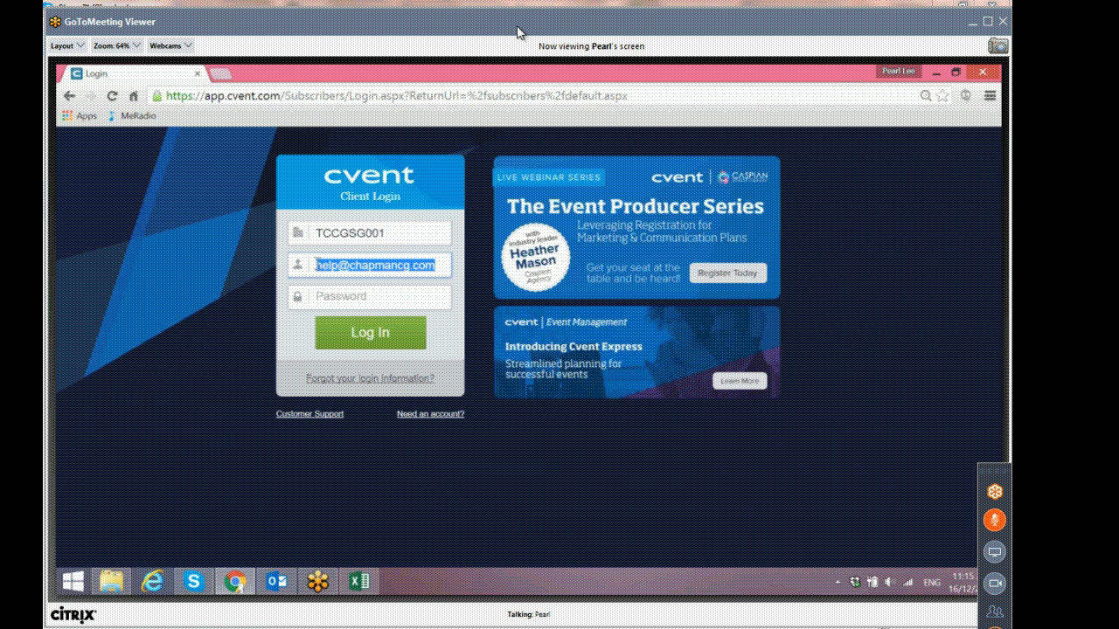
click(340, 297)
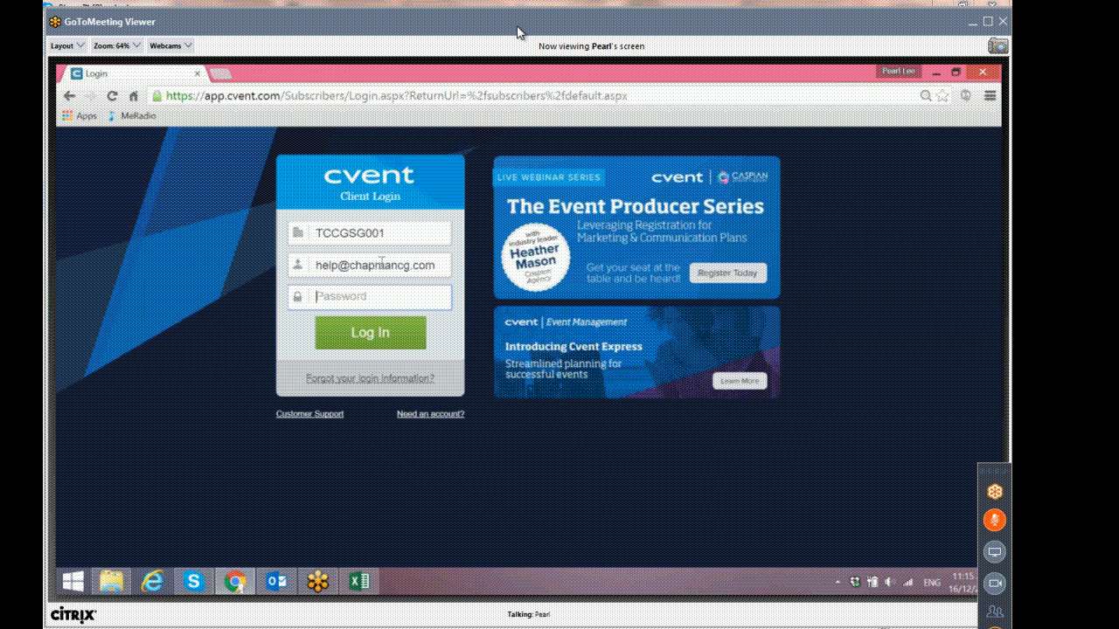
text(•••••••••••)
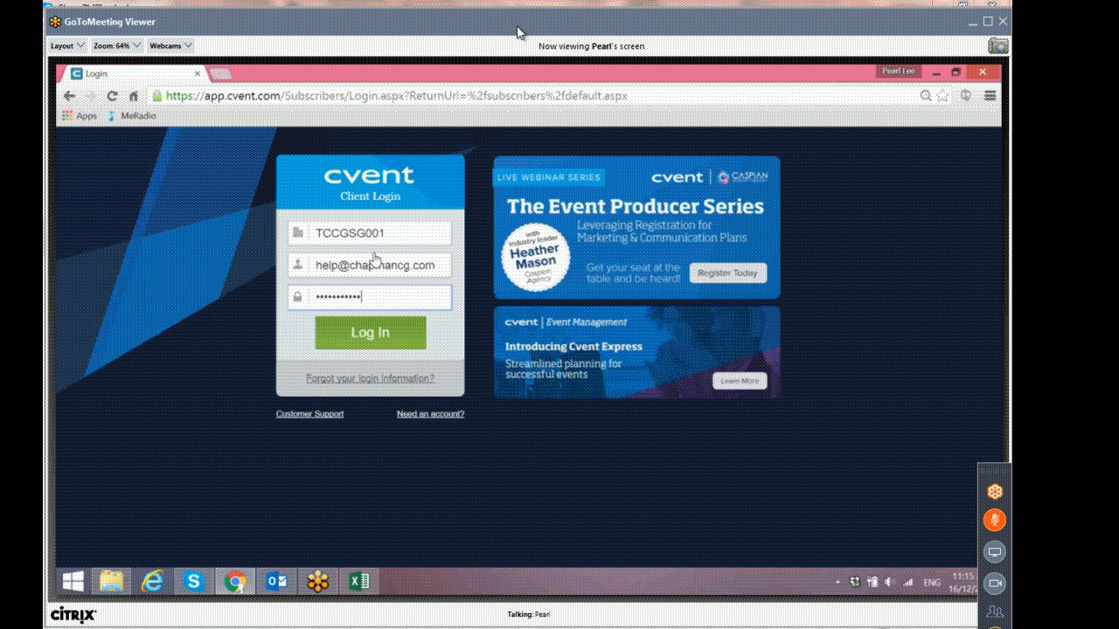
key(Return)
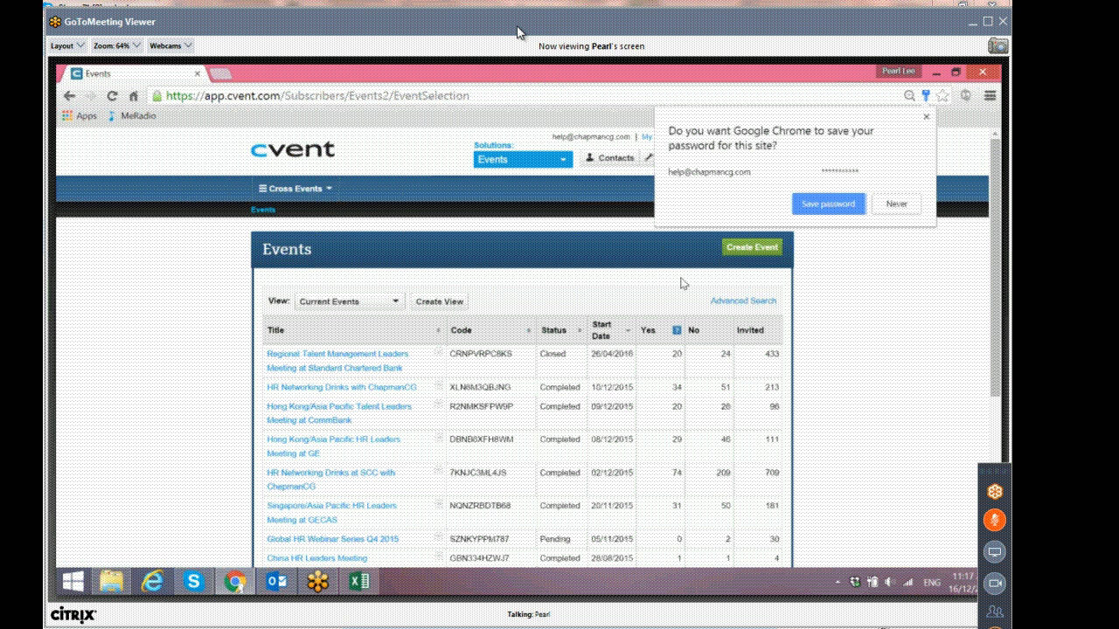
Dismiss the browser's offer to save the password on the Events page.
scroll(457, 348, down, 2)
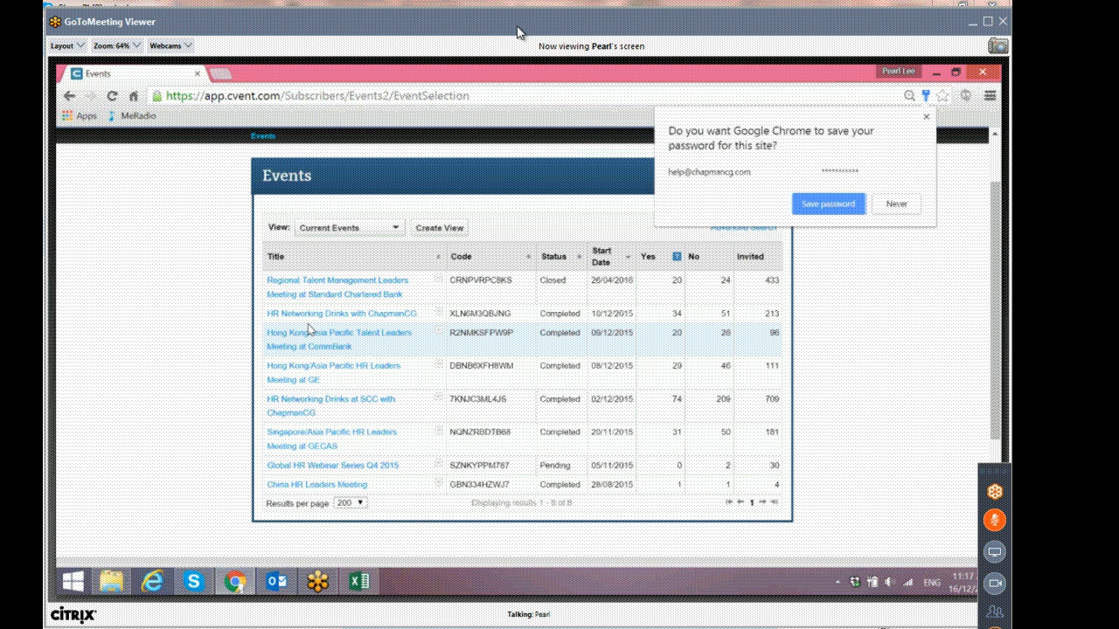
scroll(367, 309, up, 2)
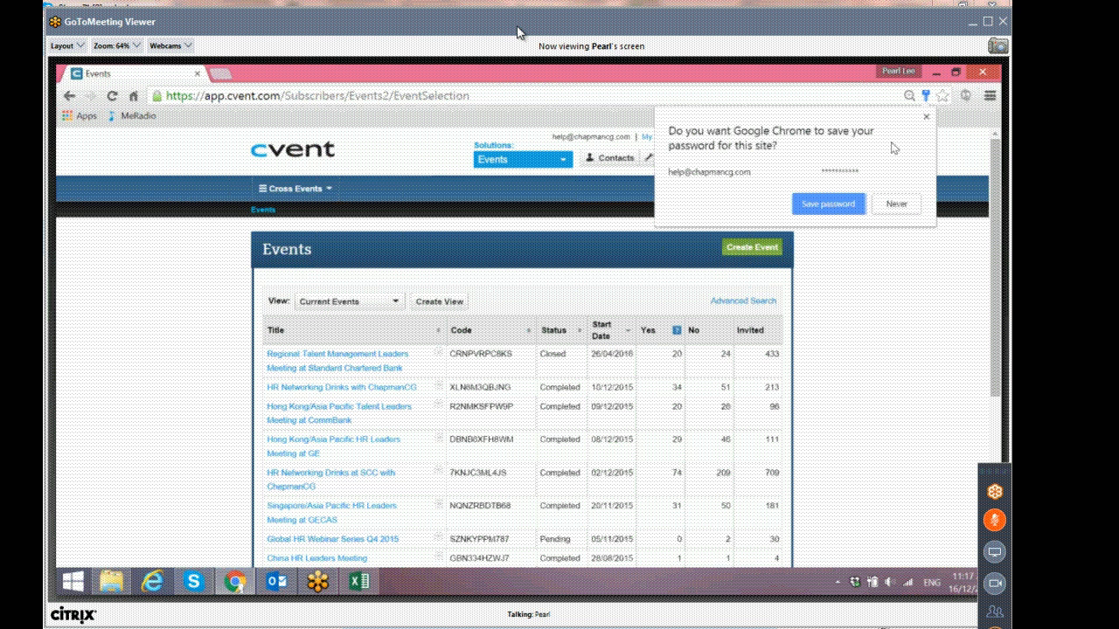
click(925, 119)
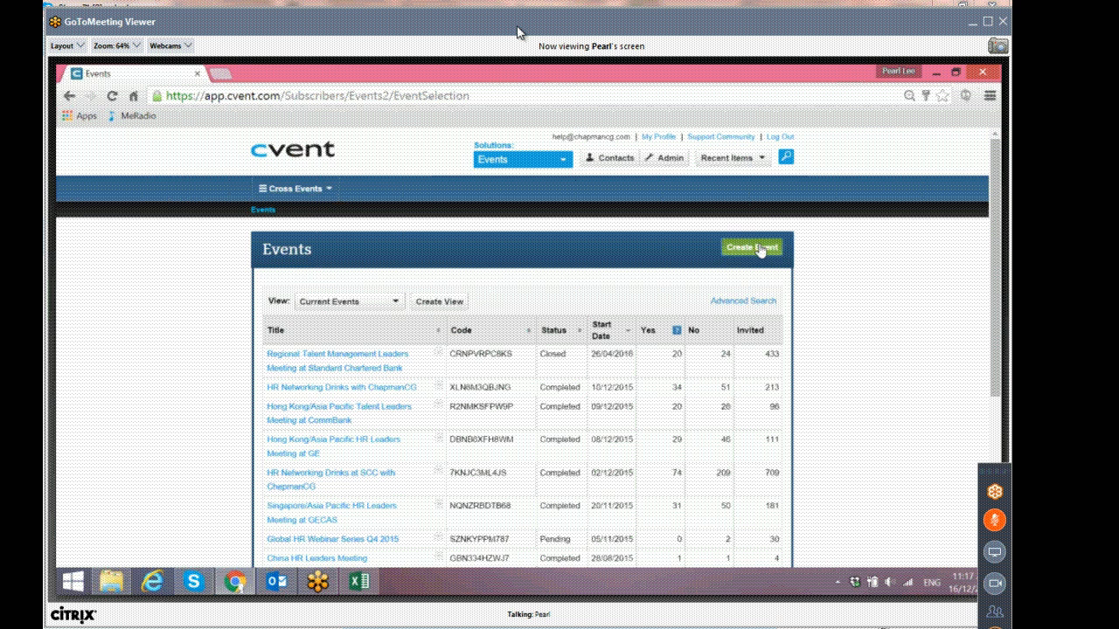
Start creating an event, close the updates notice, choose to create it using an existing event, and open the event picker.
click(760, 250)
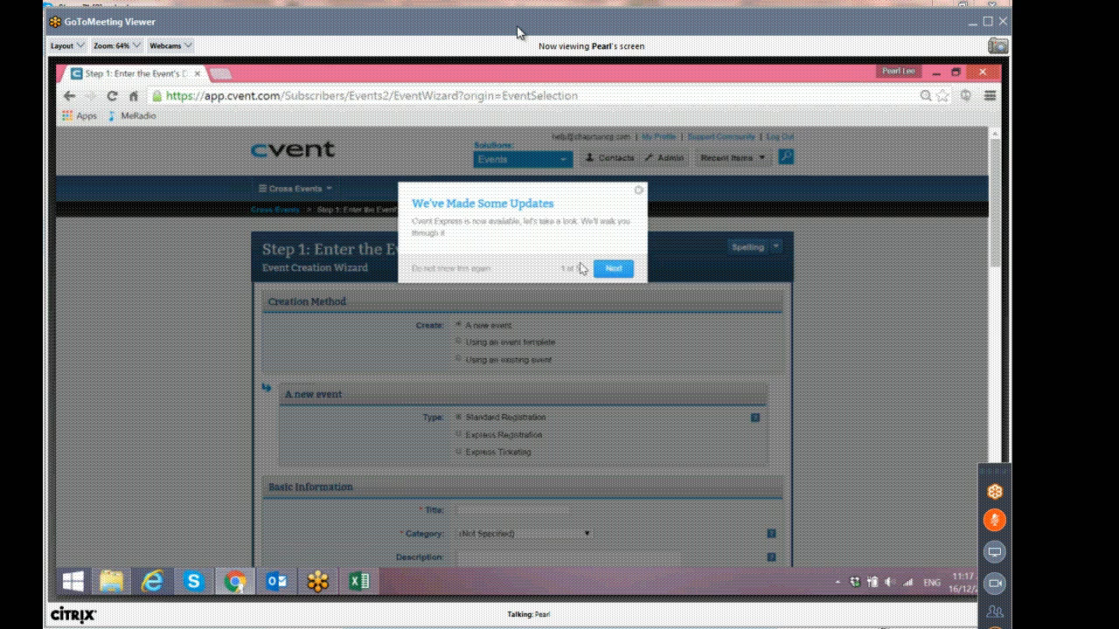
click(639, 191)
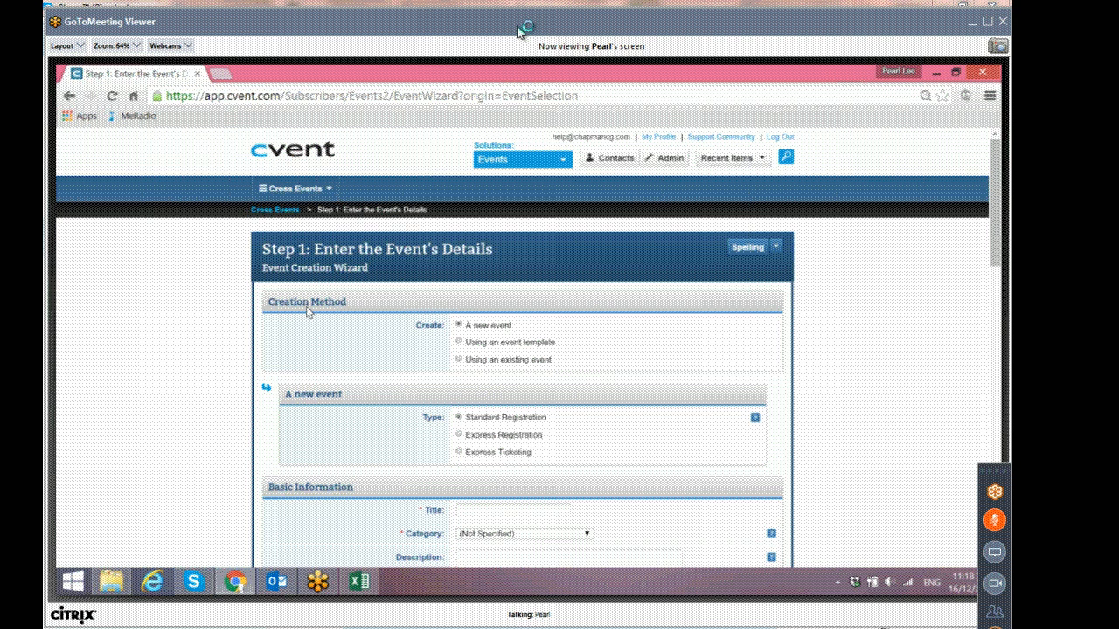
scroll(308, 309, down, 1)
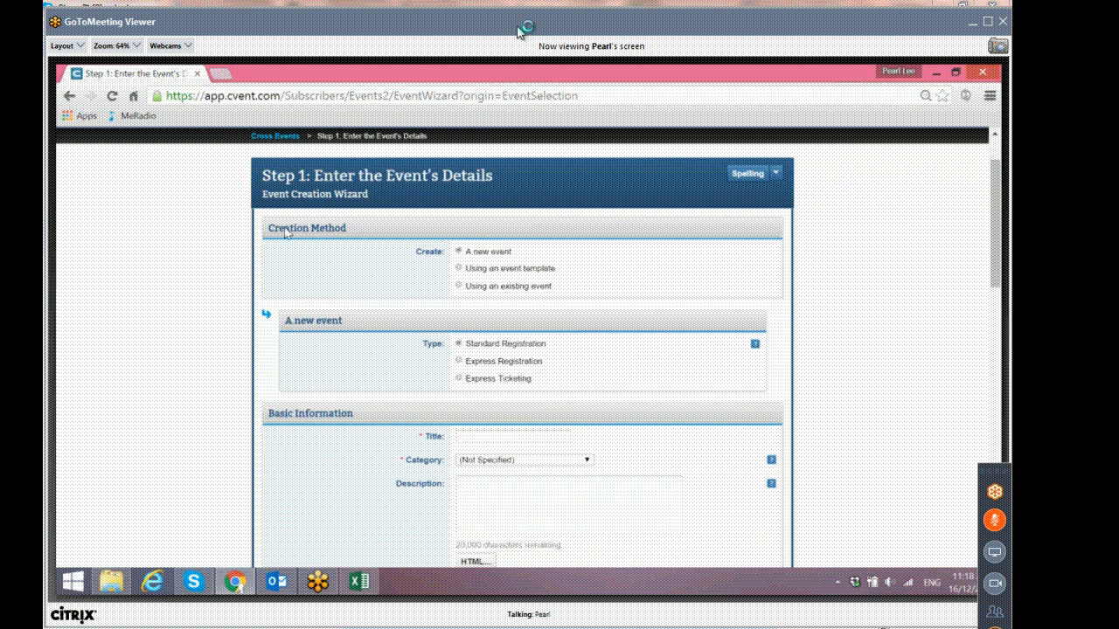
click(459, 286)
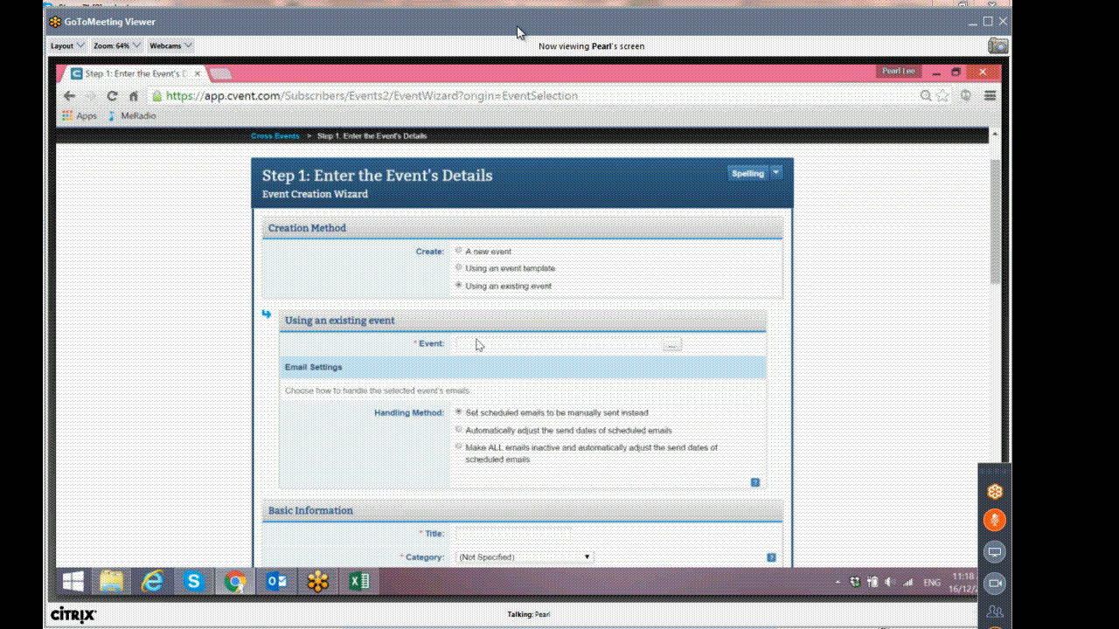
click(671, 345)
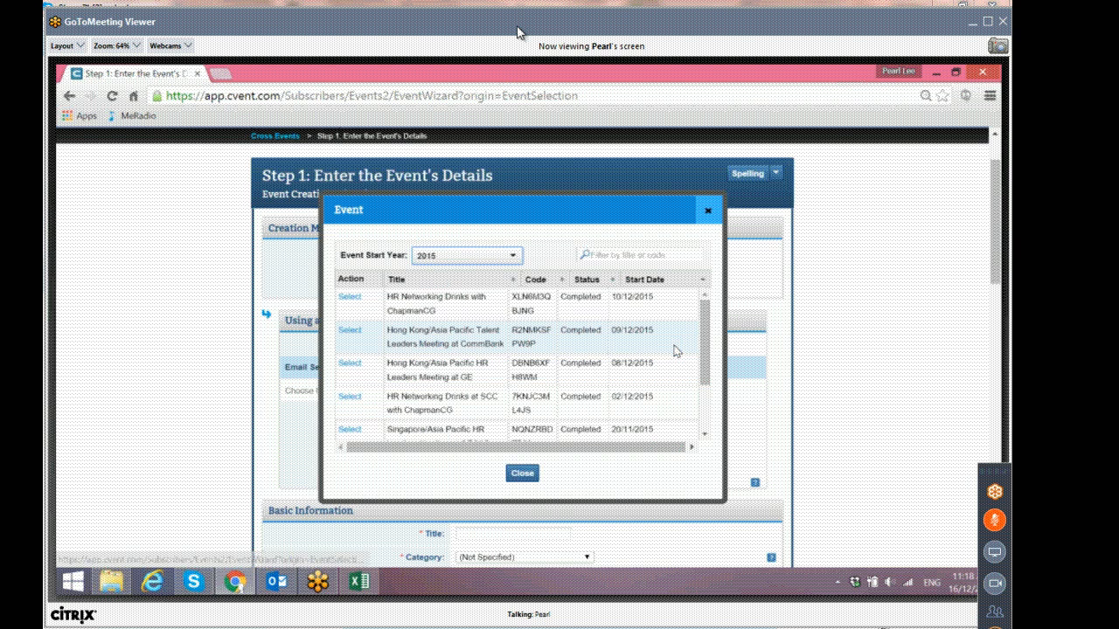
Pick Hong Kong/Asia Pacific HR Leaders Meeting at GE as the existing event to copy.
mouse_move(707, 328)
mouse_down()
mouse_move(702, 365)
mouse_move(695, 321)
mouse_up()
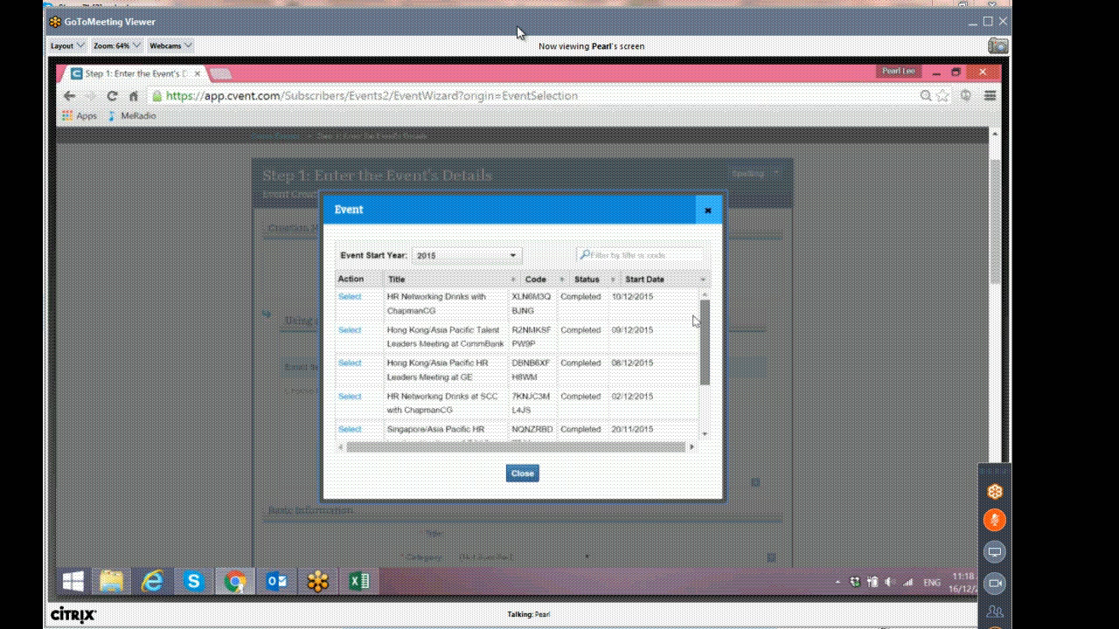
scroll(694, 332, down, 1)
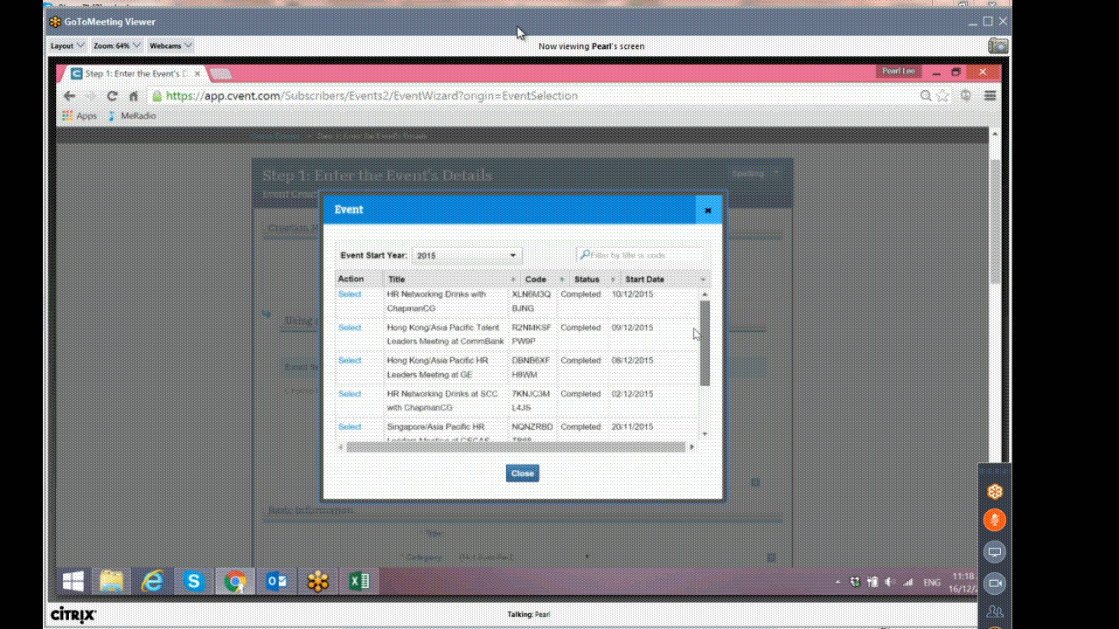
scroll(695, 336, down, 1)
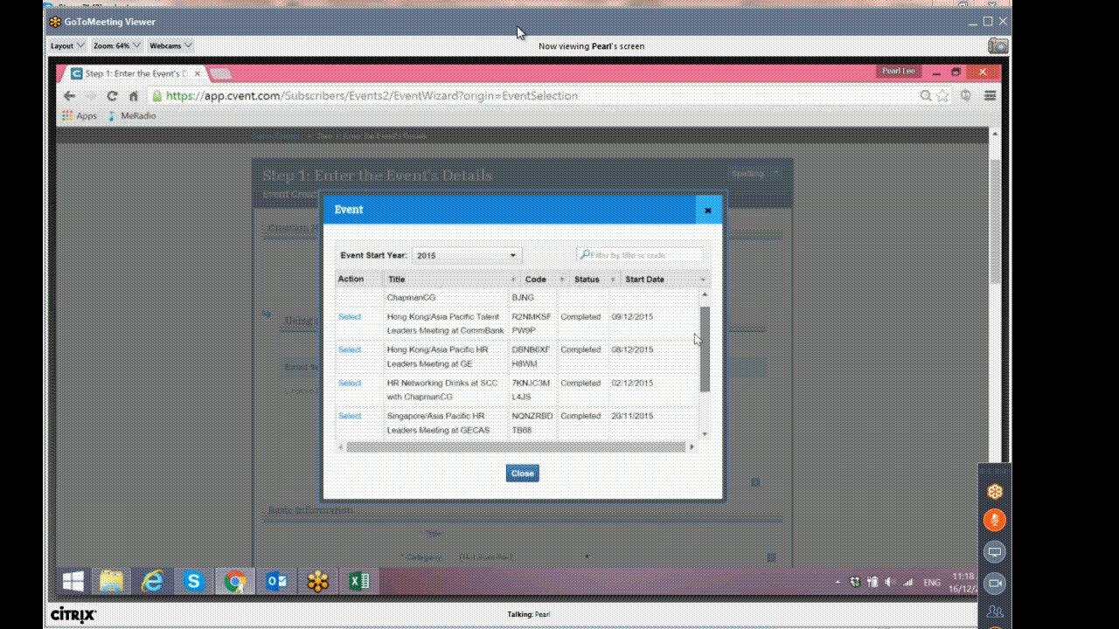
scroll(695, 340, up, 1)
scroll(695, 348, down, 2)
scroll(693, 341, up, 1)
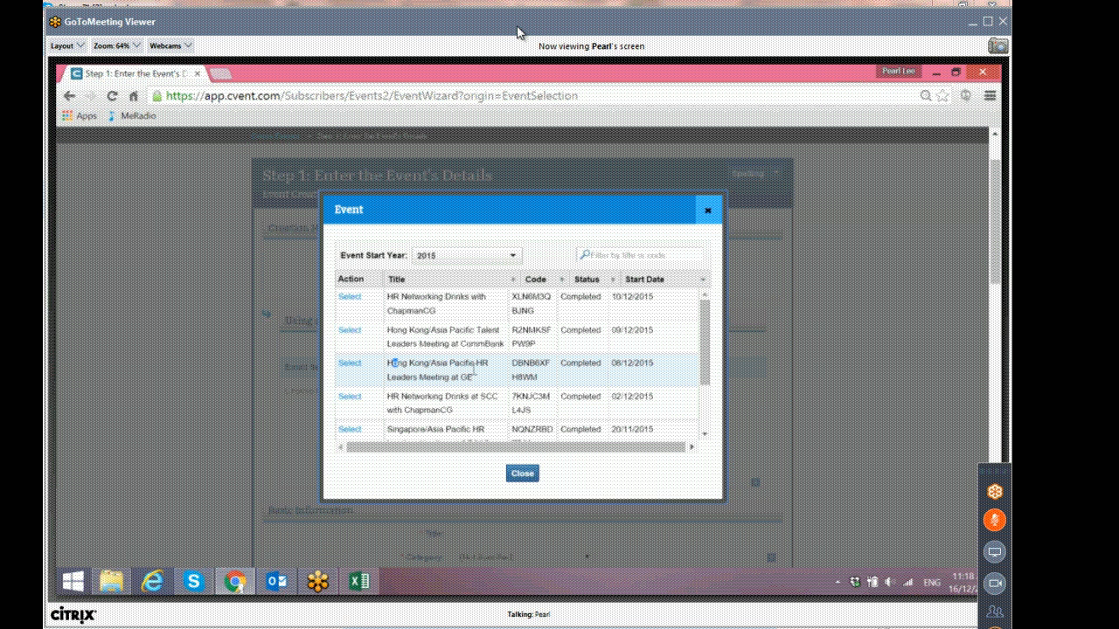
drag(392, 364, 478, 377)
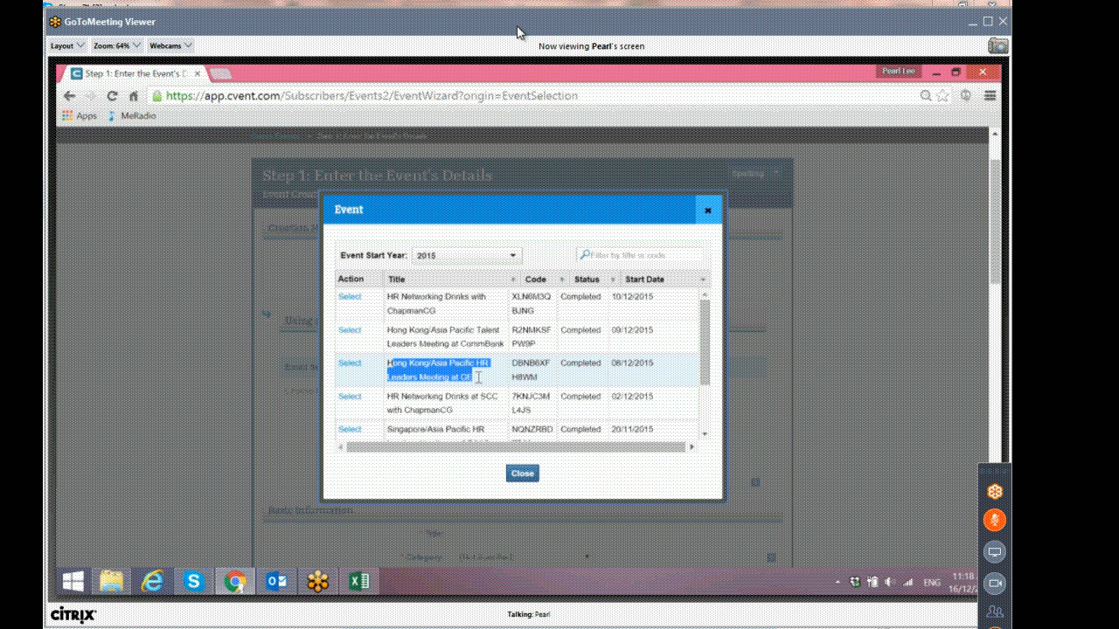
click(349, 368)
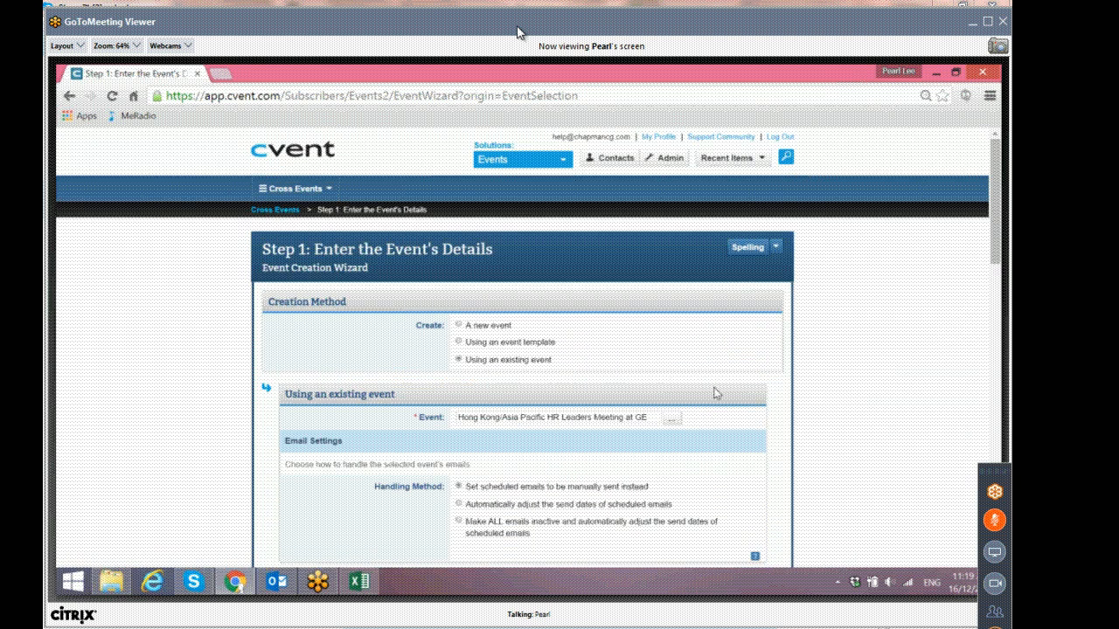
Remove the 'Hong Kong/Asia Pacific' prefix from the new event's title.
scroll(714, 394, down, 1)
scroll(711, 401, down, 1)
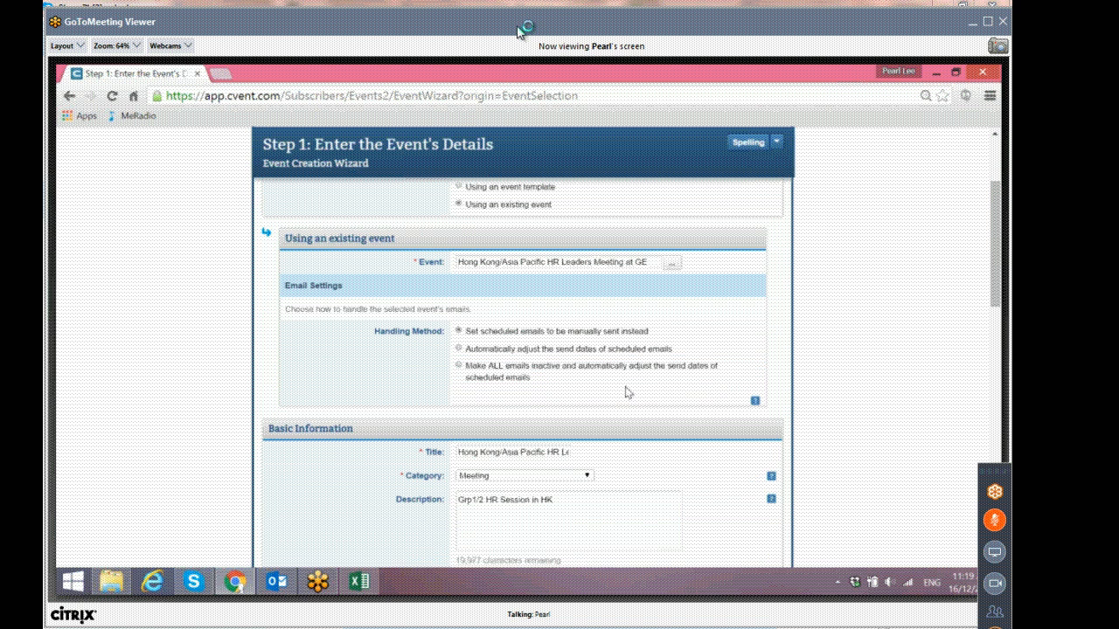
scroll(627, 393, down, 1)
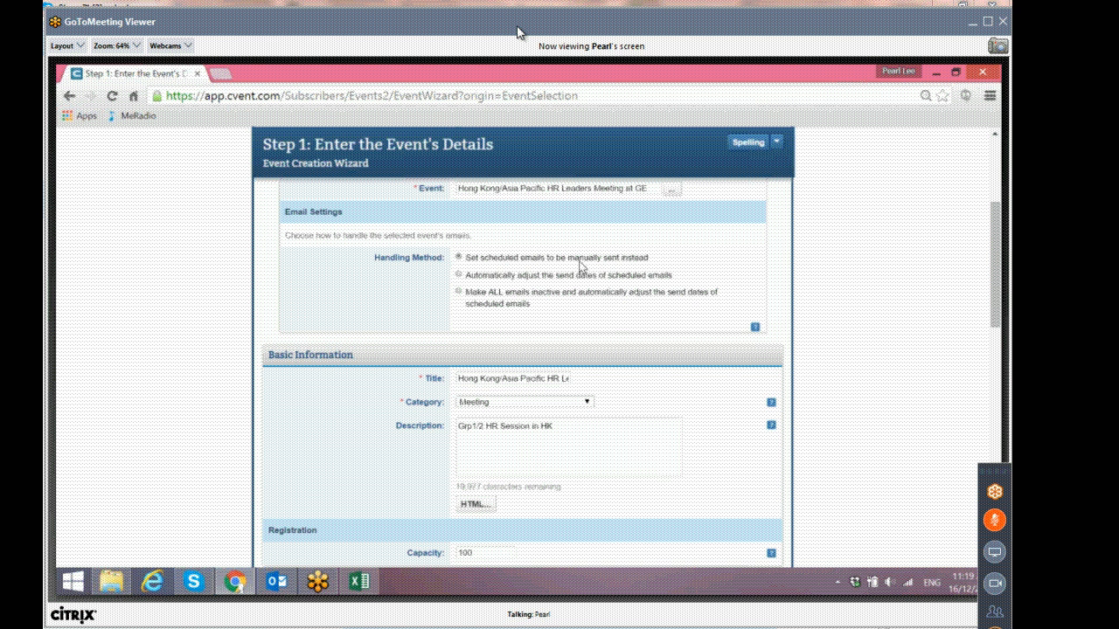
drag(459, 379, 549, 378)
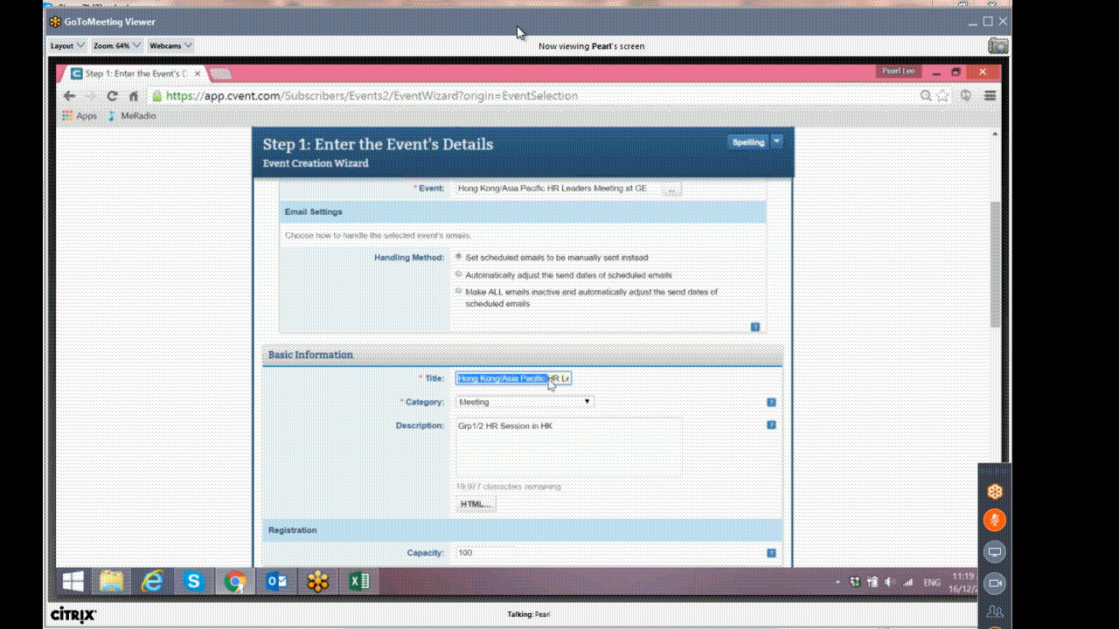
key(BackSpace)
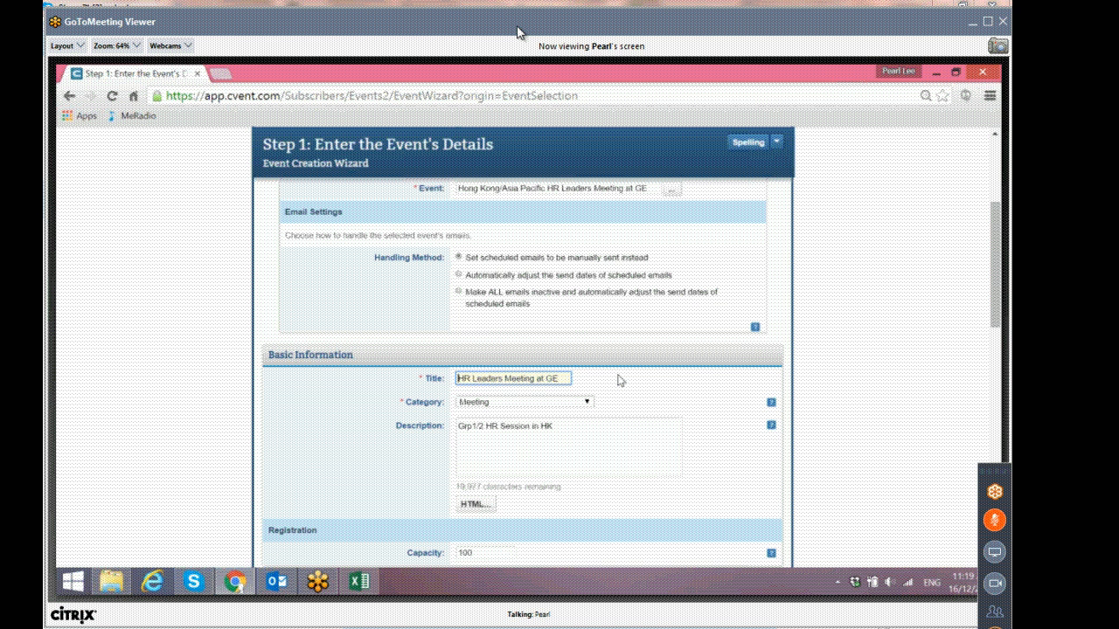
Switch to Outlook and search the Deleted Items folder for messages from a colleague by name.
click(293, 583)
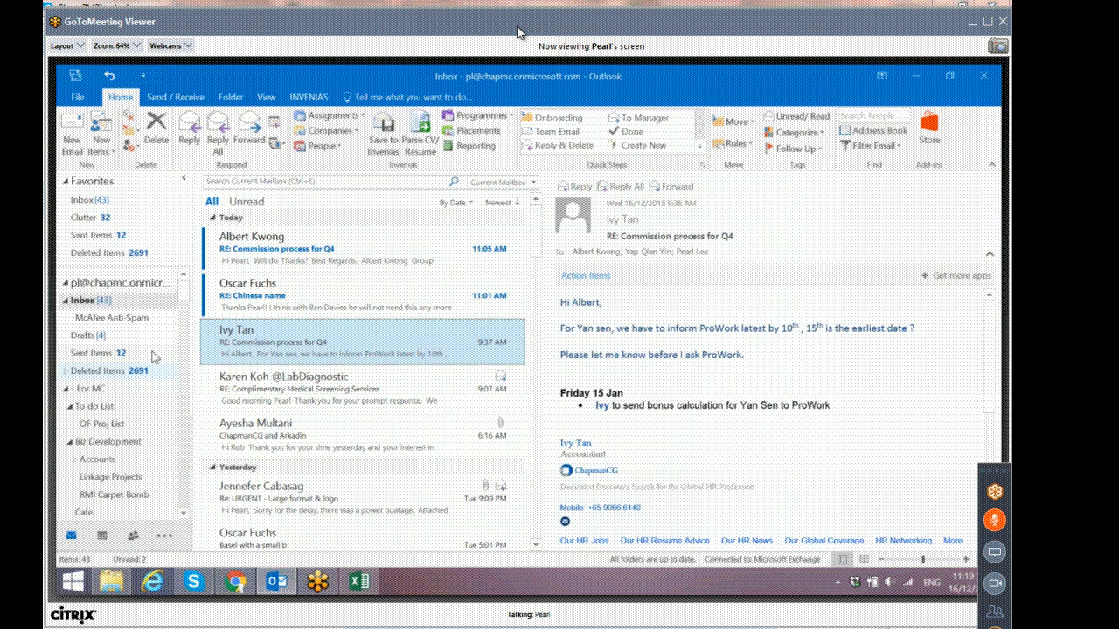
click(131, 371)
key(ctrl+e)
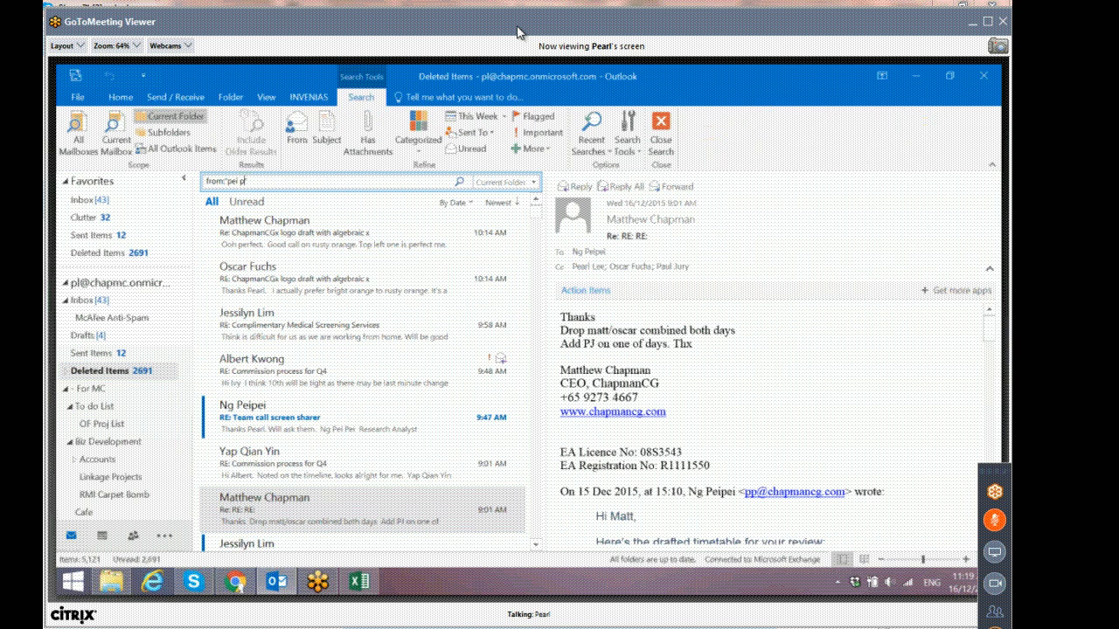
click(294, 242)
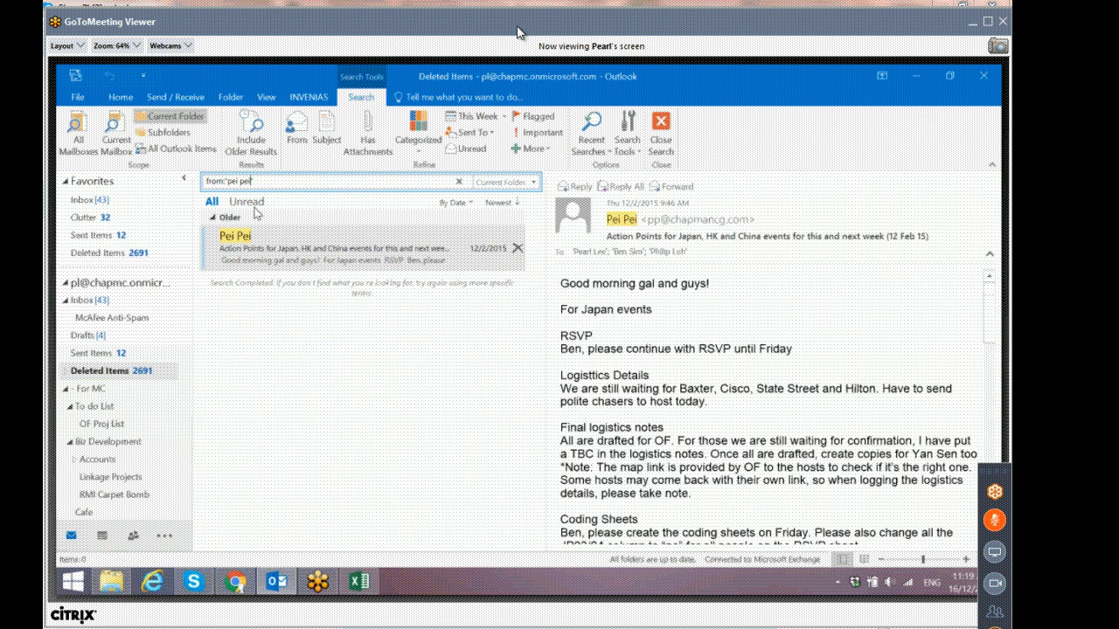
key(BackSpace)
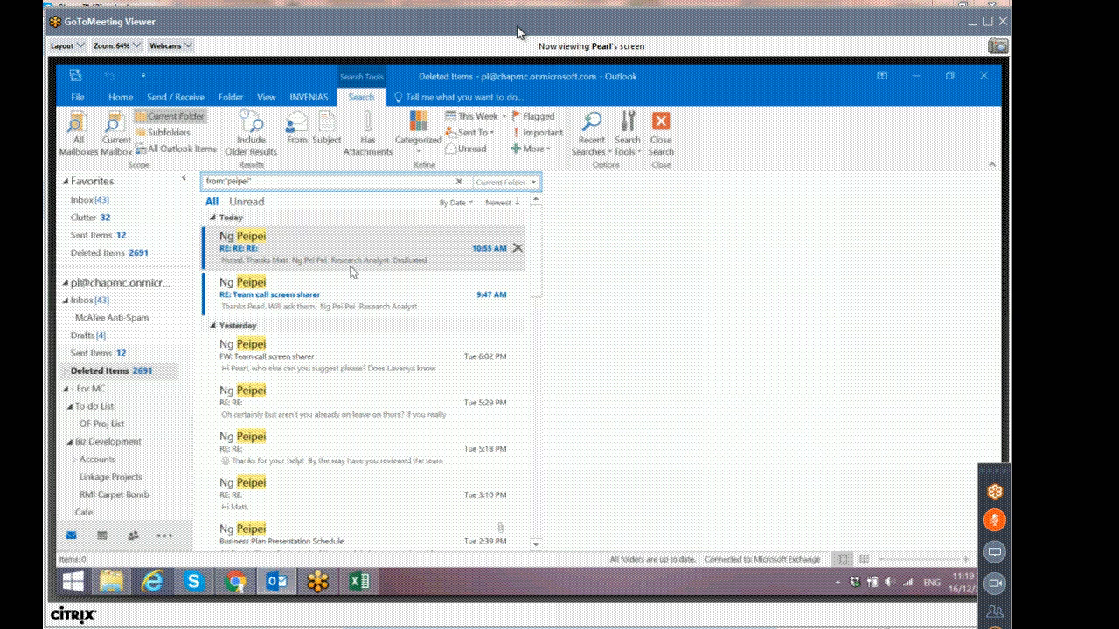
scroll(393, 349, down, 4)
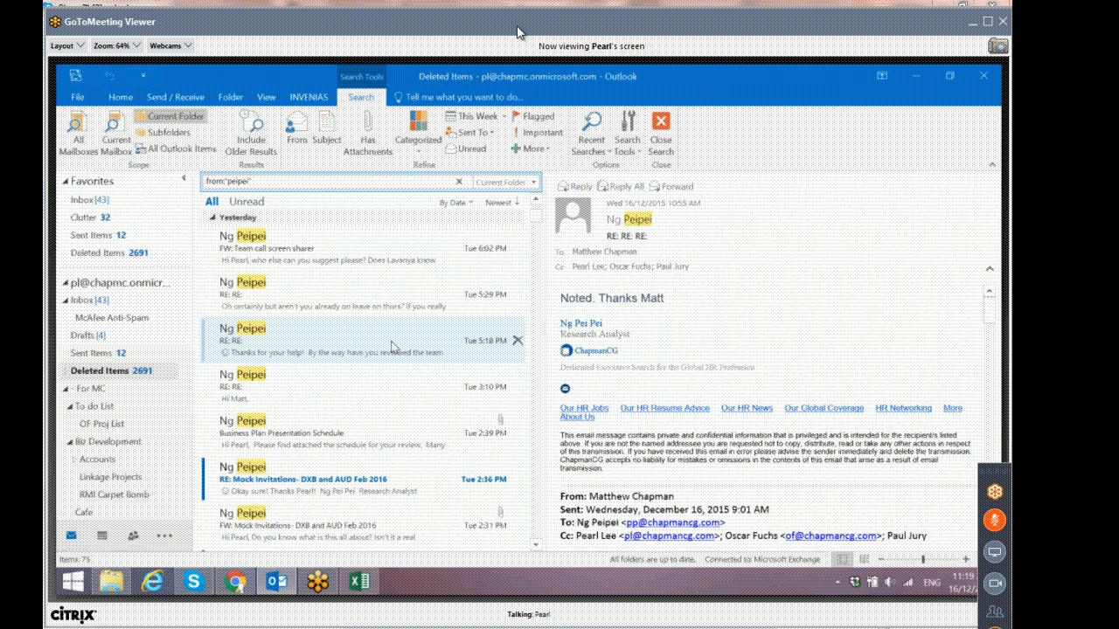
Open the 'FW: Mock Invitations- DXB and AUD Feb 2016' email from the search results.
click(410, 387)
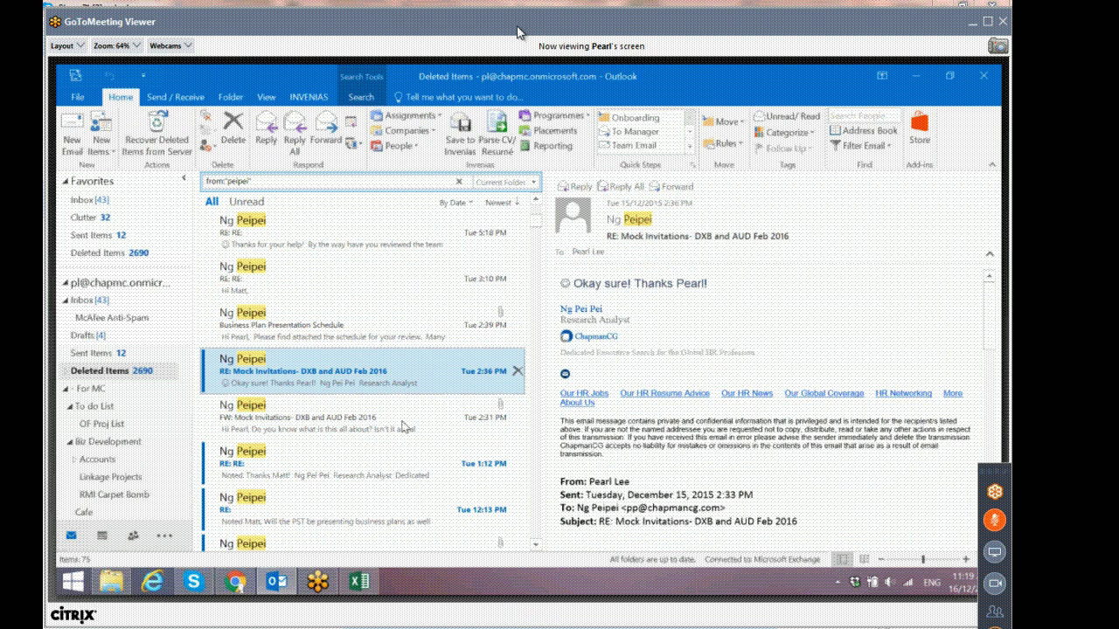
click(408, 426)
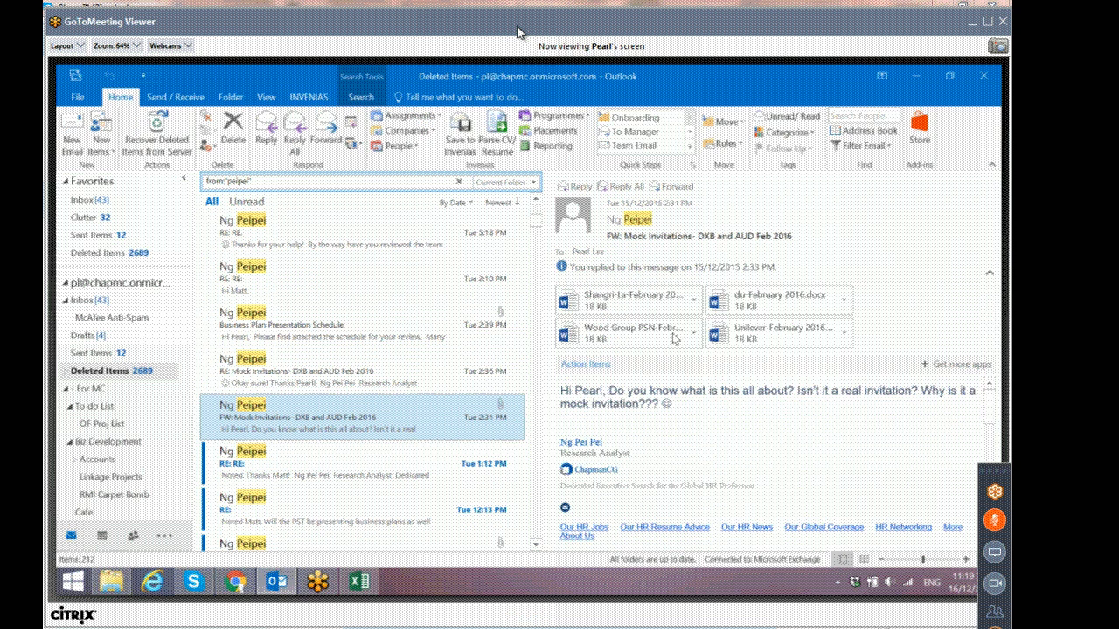
double_click(407, 426)
Open the Shangri-La-February 2016 attachment from the email.
click(199, 281)
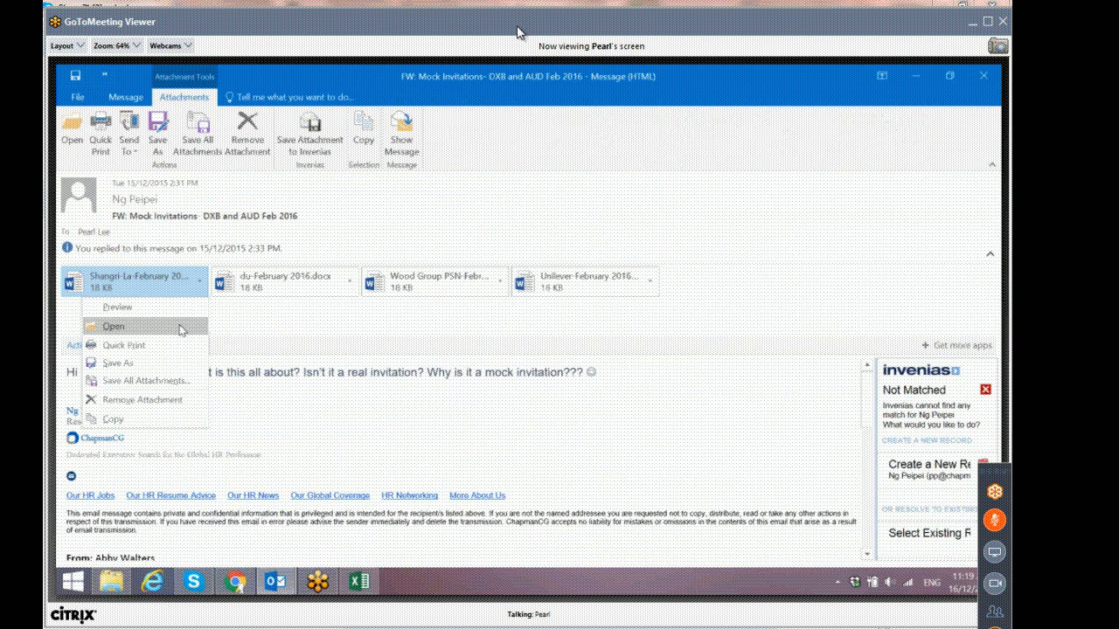
click(464, 409)
scroll(438, 410, down, 10)
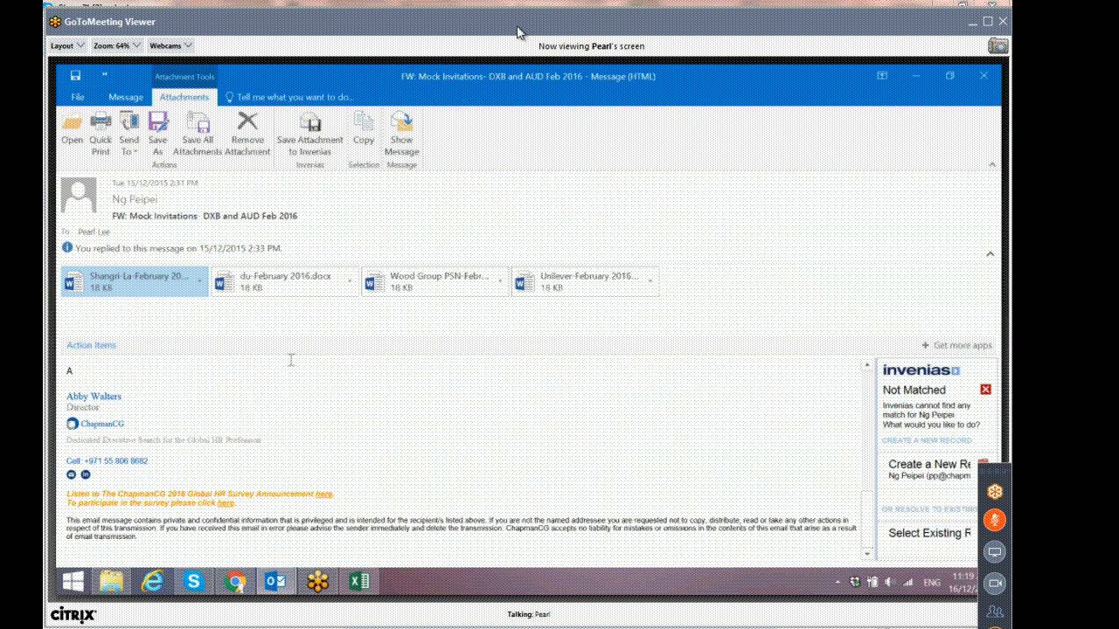
click(199, 281)
click(179, 328)
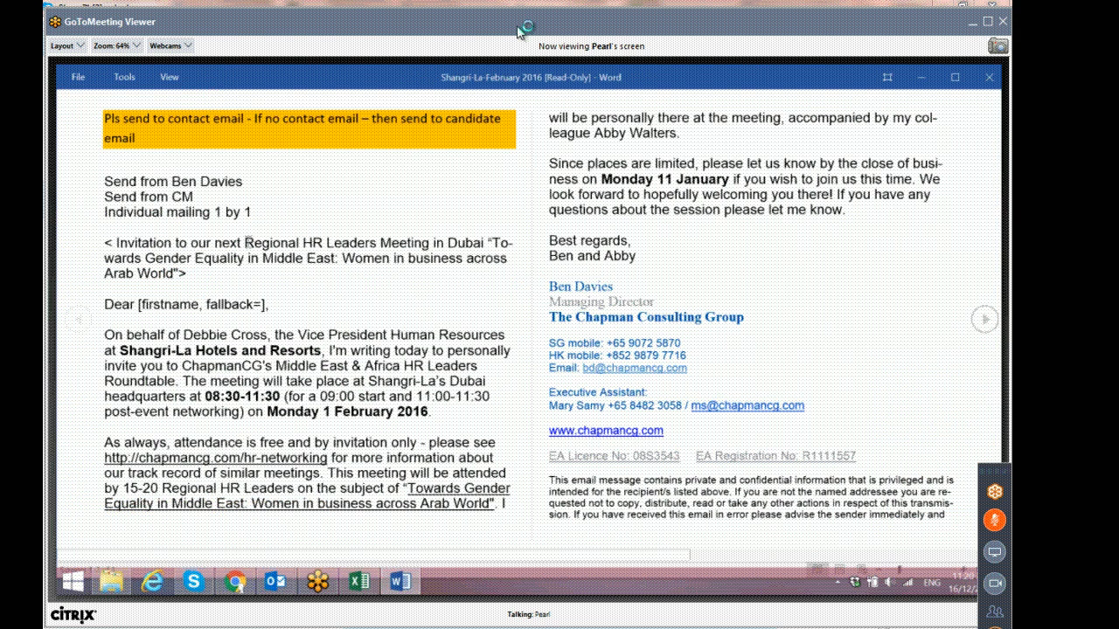
Copy 'Regional HR Leaders Meeting in Dubai' from the invitation and paste it as the new event's title.
drag(246, 242, 478, 248)
key(ctrl+c)
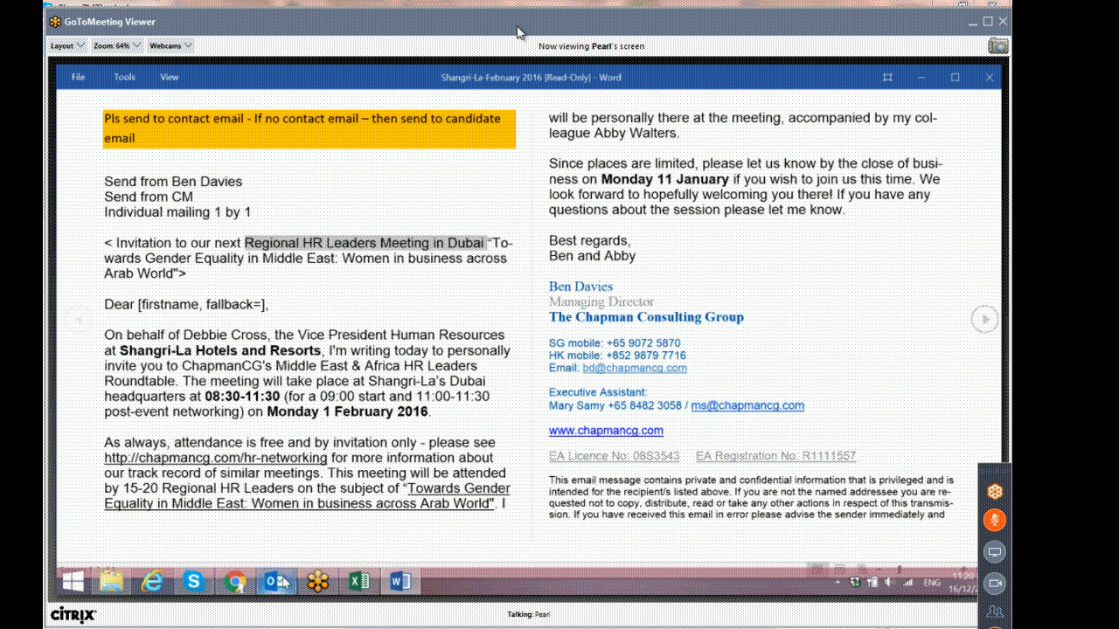
click(279, 582)
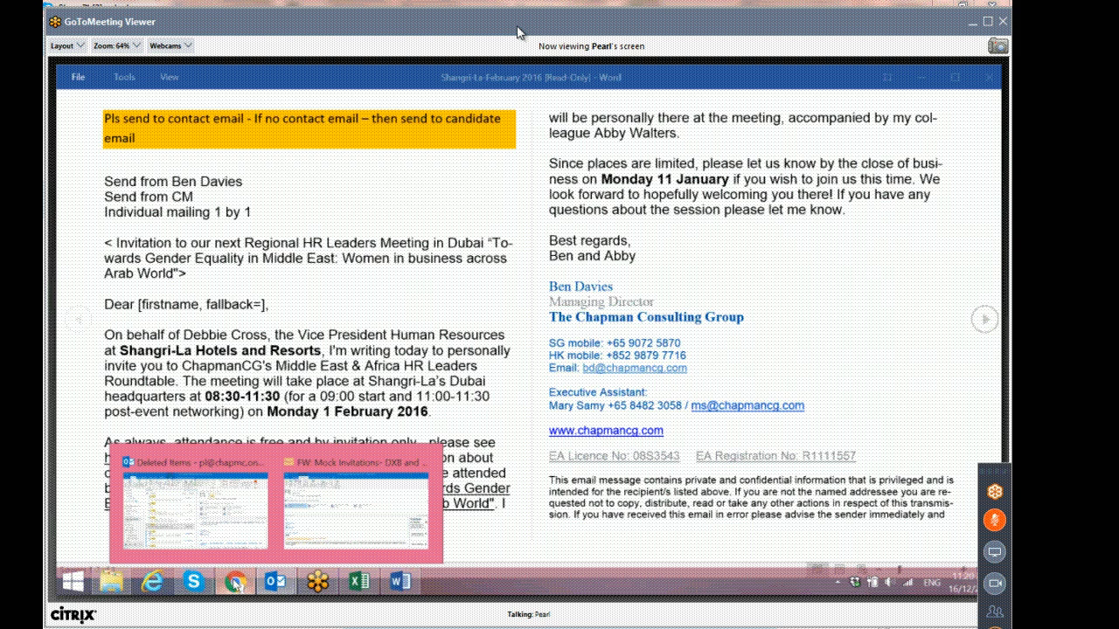
click(236, 584)
drag(562, 379, 391, 382)
text(HR Leaders Meeting in Dubai)
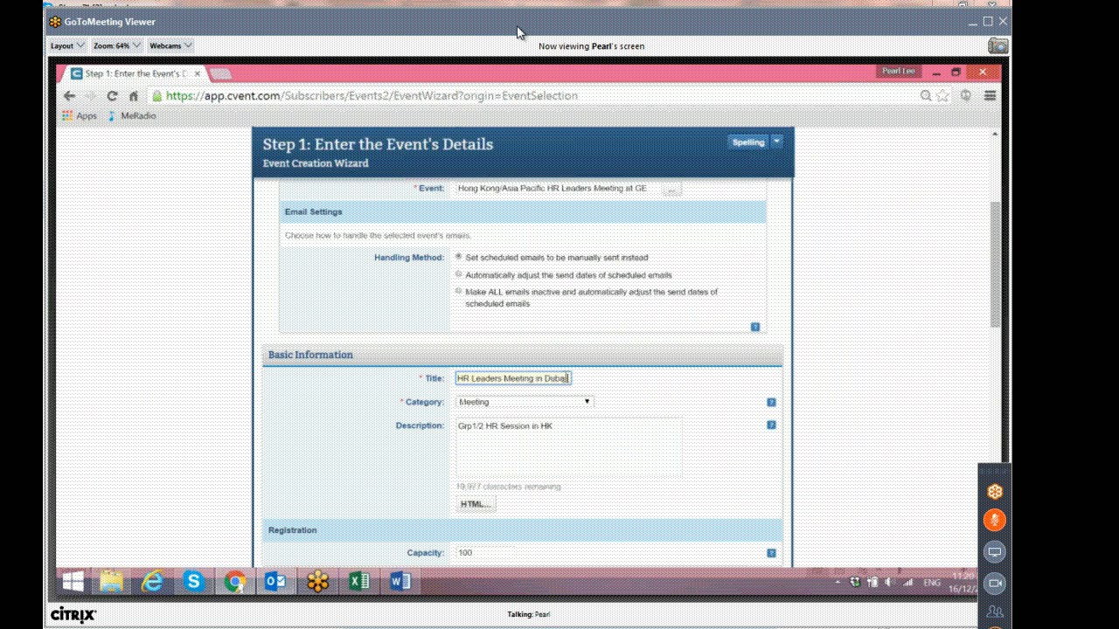
drag(567, 379, 437, 382)
key(ctrl+v)
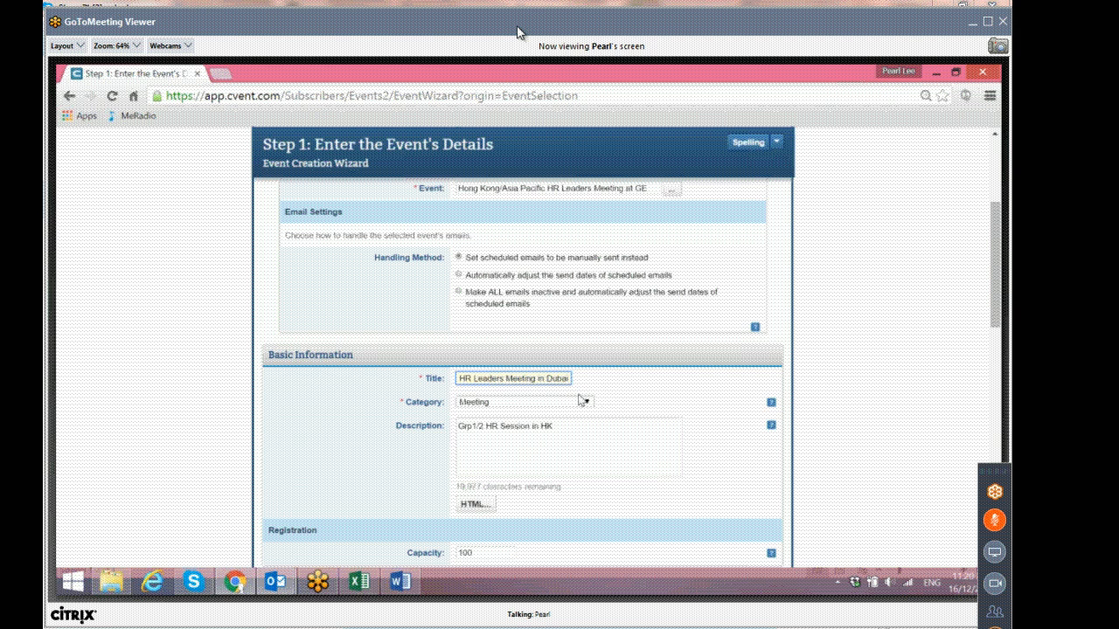
Select the hotel name 'Shangri-La Hotels and Resorts' in the Shangri-La invitation.
click(401, 582)
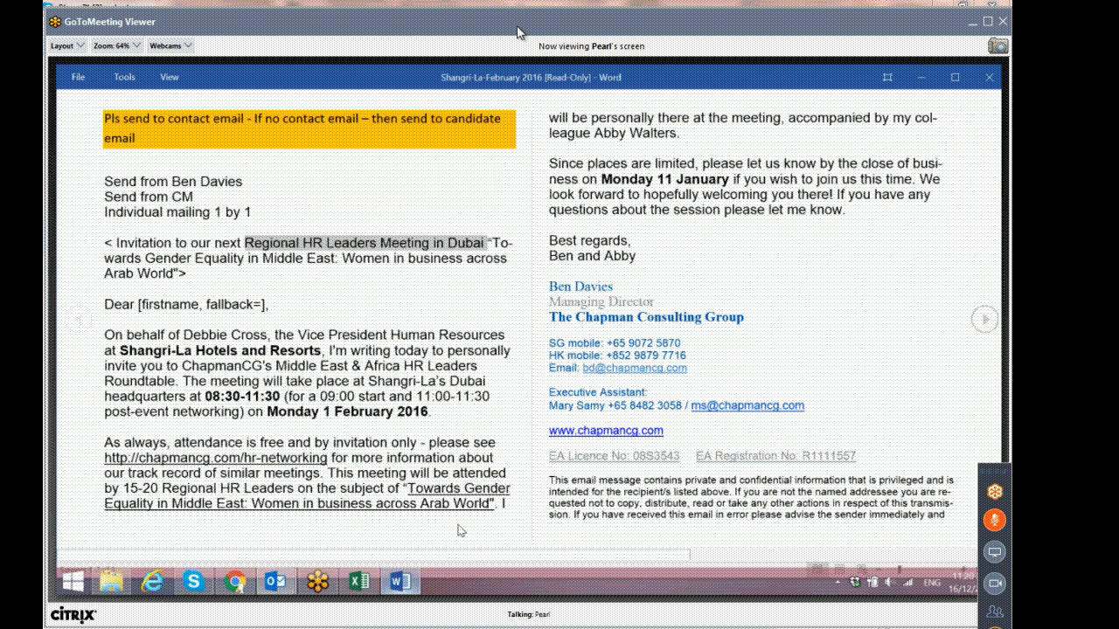
double_click(318, 351)
drag(198, 353, 121, 351)
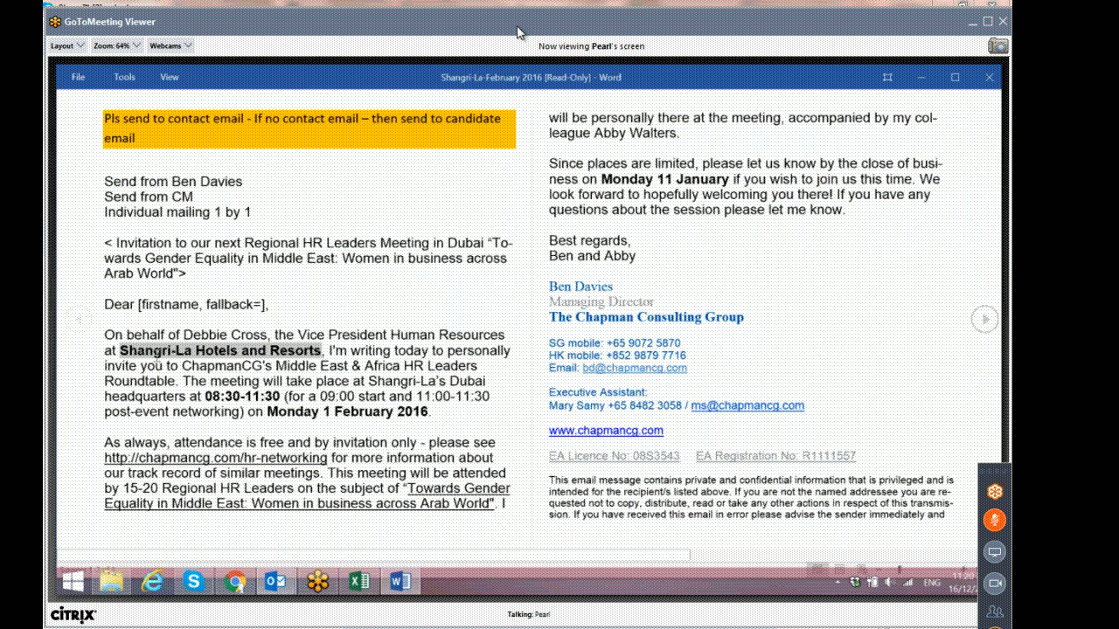
Open the du-February 2016 and Wood Group PSN attachments from the Mock Invitations email.
mouse_move(276, 584)
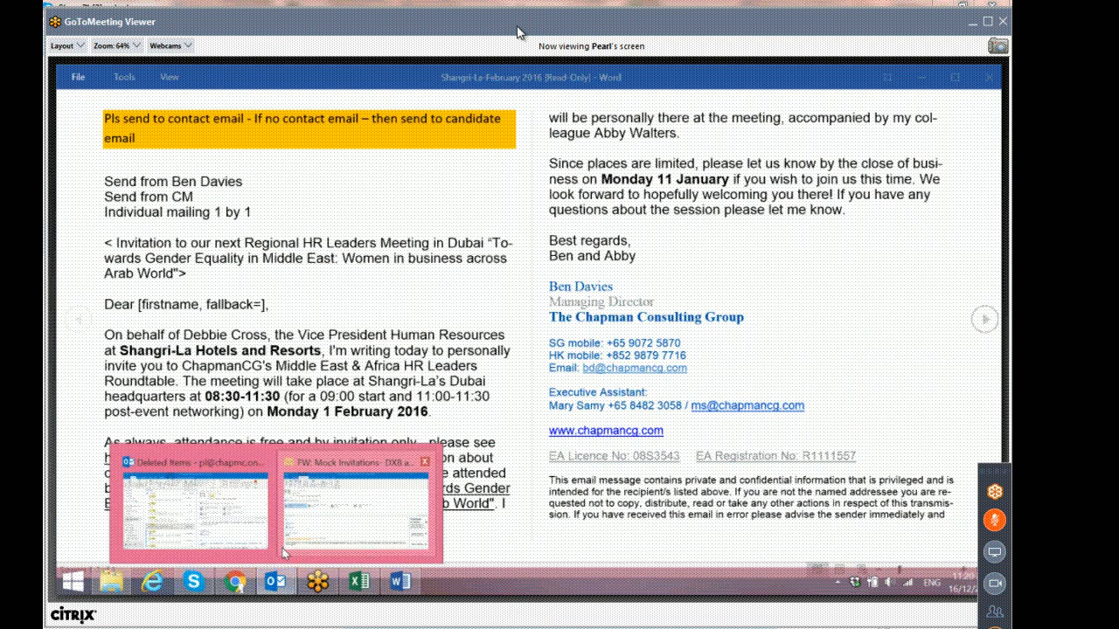
click(367, 513)
click(349, 281)
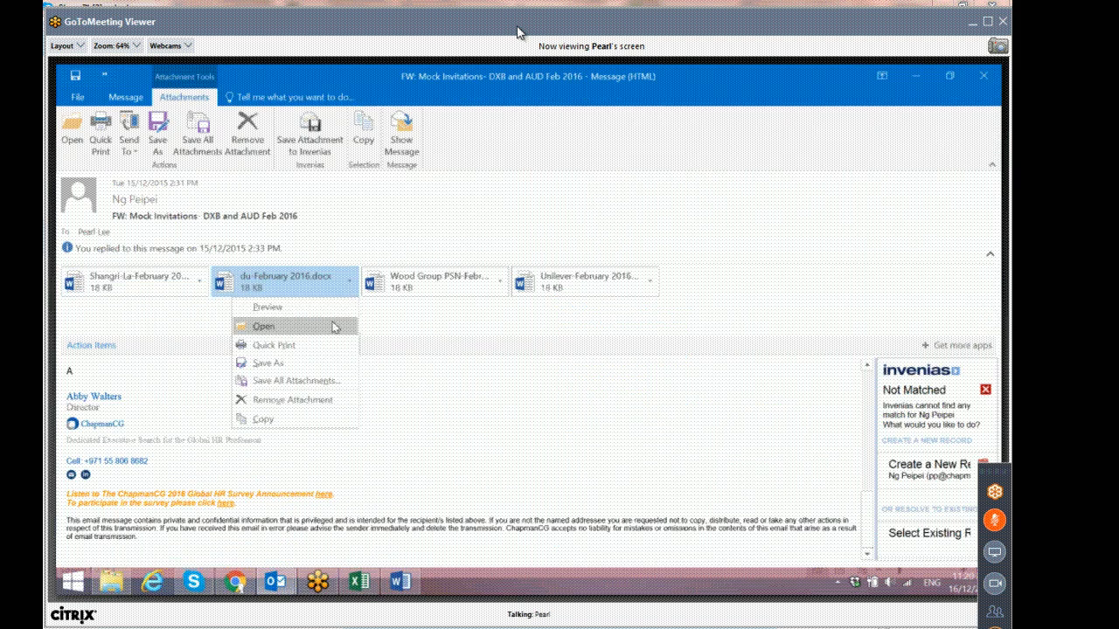
click(339, 325)
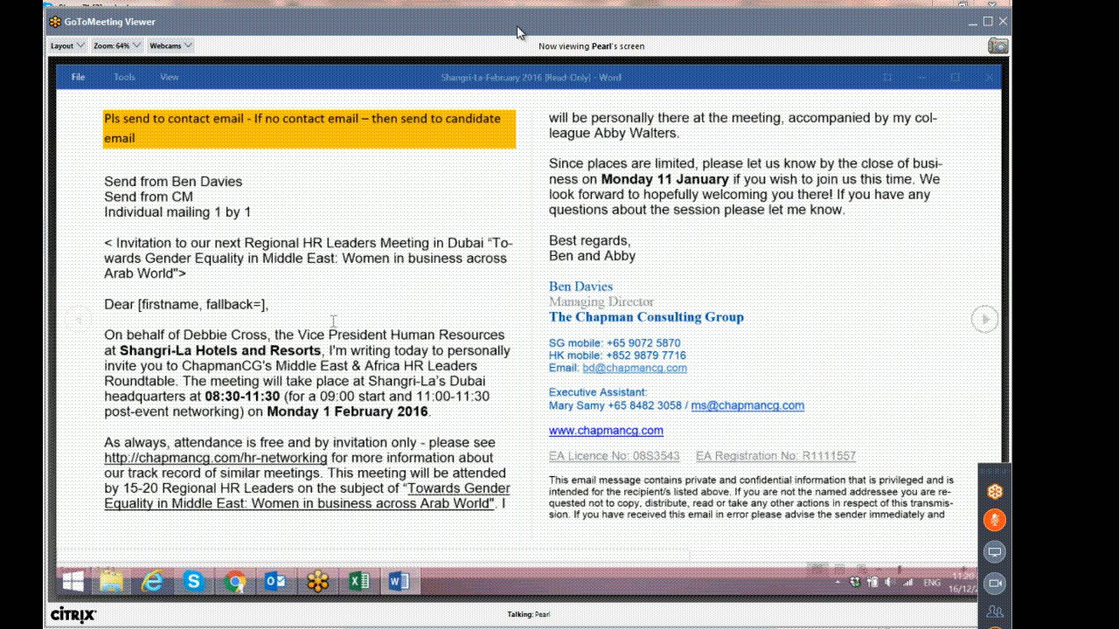
mouse_move(276, 583)
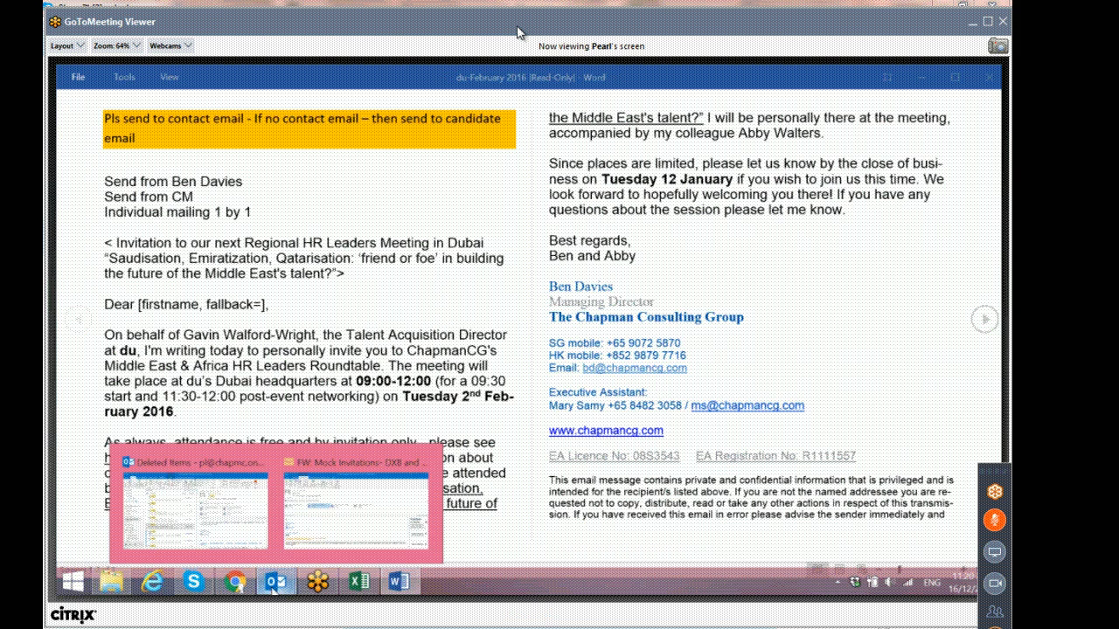
click(339, 522)
click(506, 290)
click(472, 324)
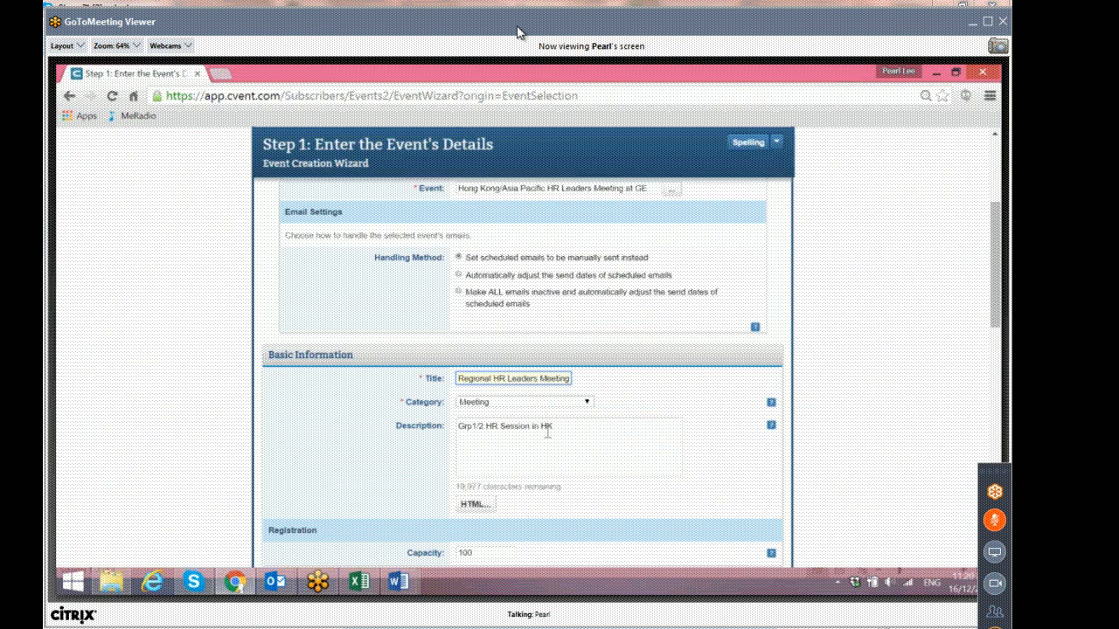
Try pasting 'Shangri-La Hotels and Resorts' into the event title, then undo the paste.
drag(576, 427, 410, 429)
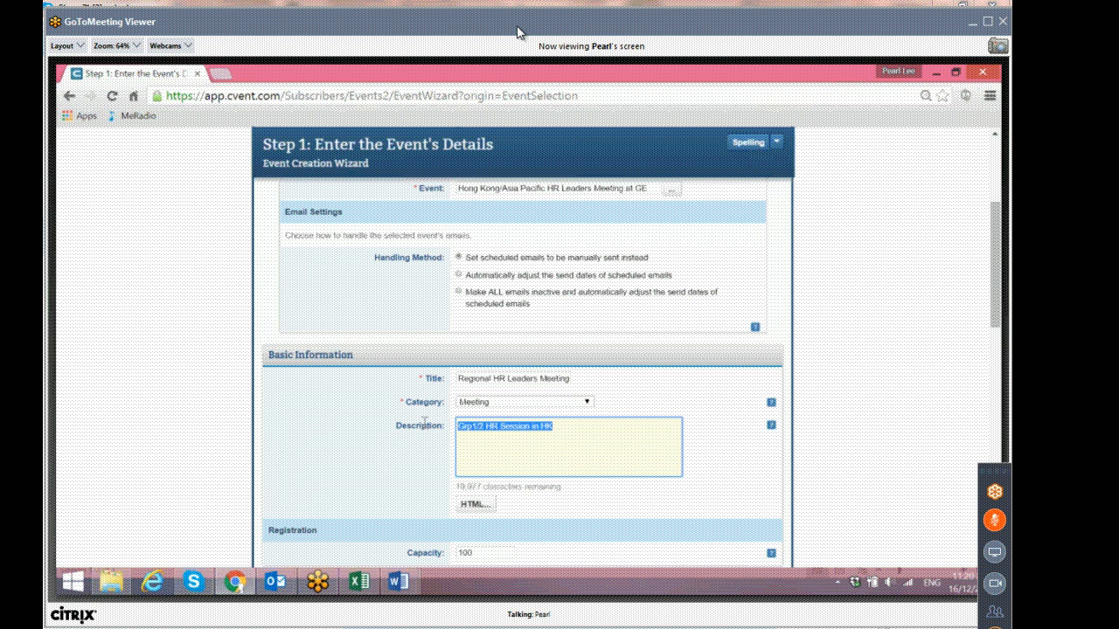
triple_click(521, 379)
text(HR Leaders Meeting in Dubai)
key(Right)
key(Right)
key(Right)
key(Right)
key(End)
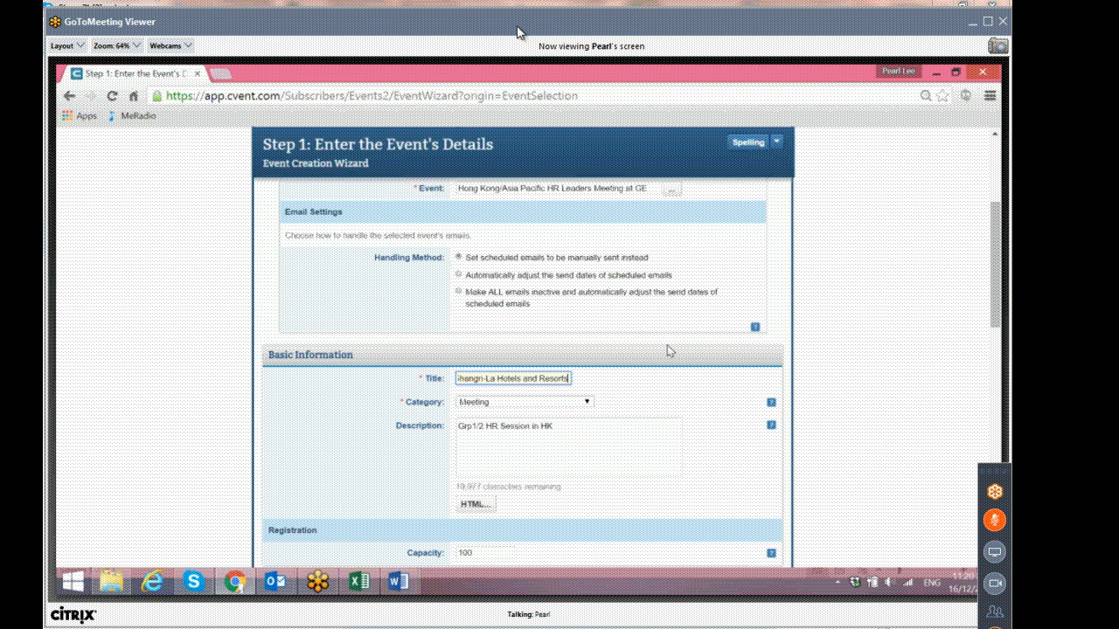
key(ctrl+z)
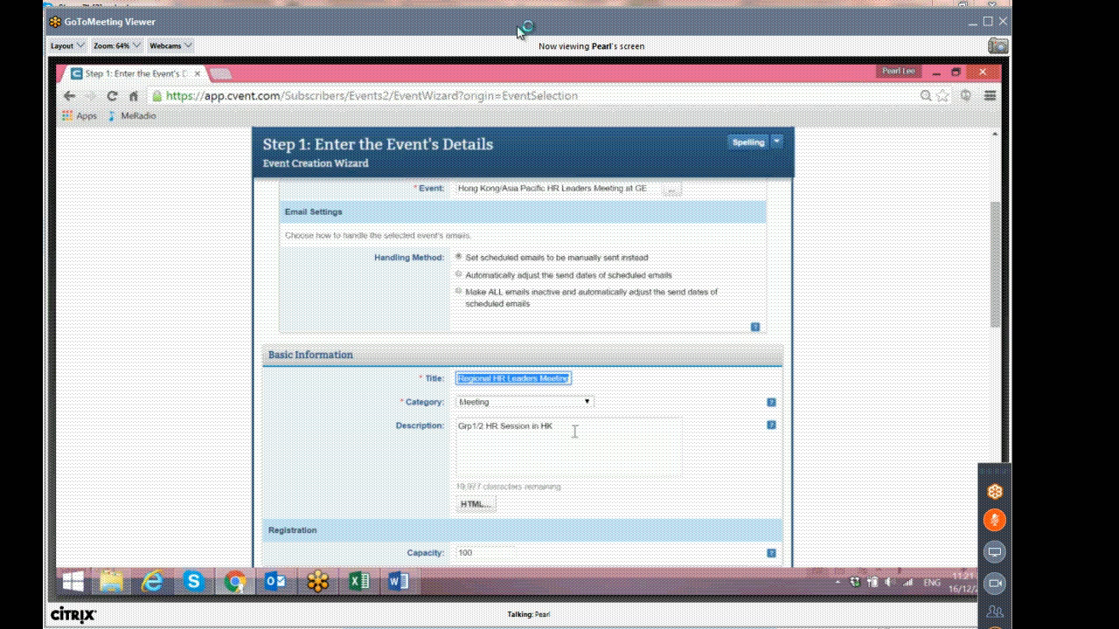
Change the description's location from HK to Dubai, making it 'Grp1/2 HR Session in Dubai'.
drag(568, 425, 381, 411)
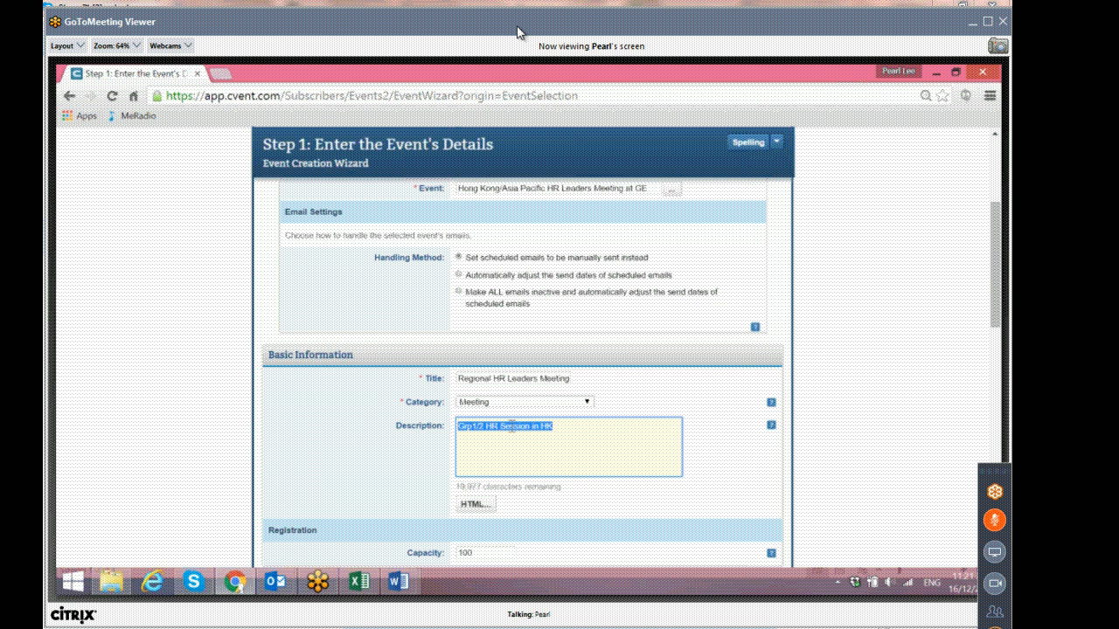
drag(562, 428, 539, 435)
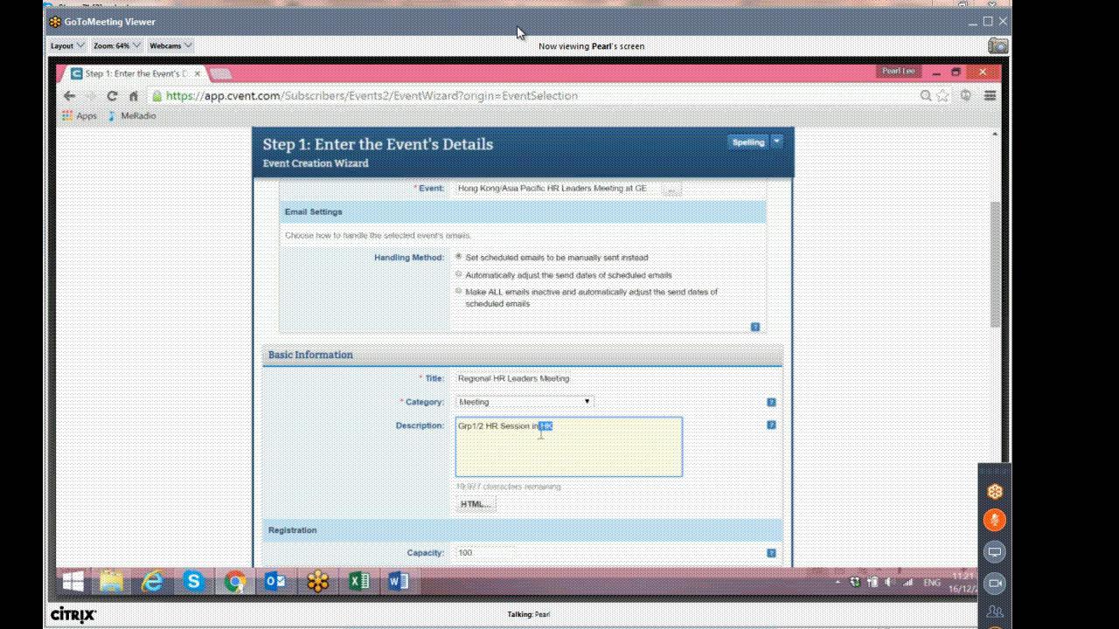
text(Dubai)
Set the event's time zone to (GMT+03:00) Arab.
scroll(622, 406, down, 1)
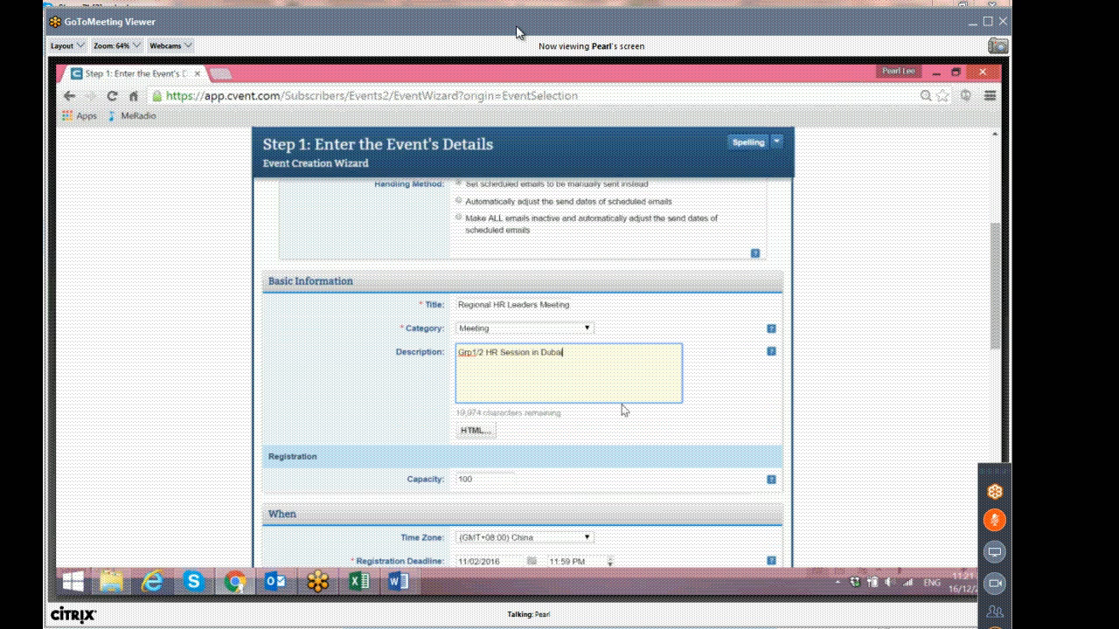
scroll(623, 410, down, 3)
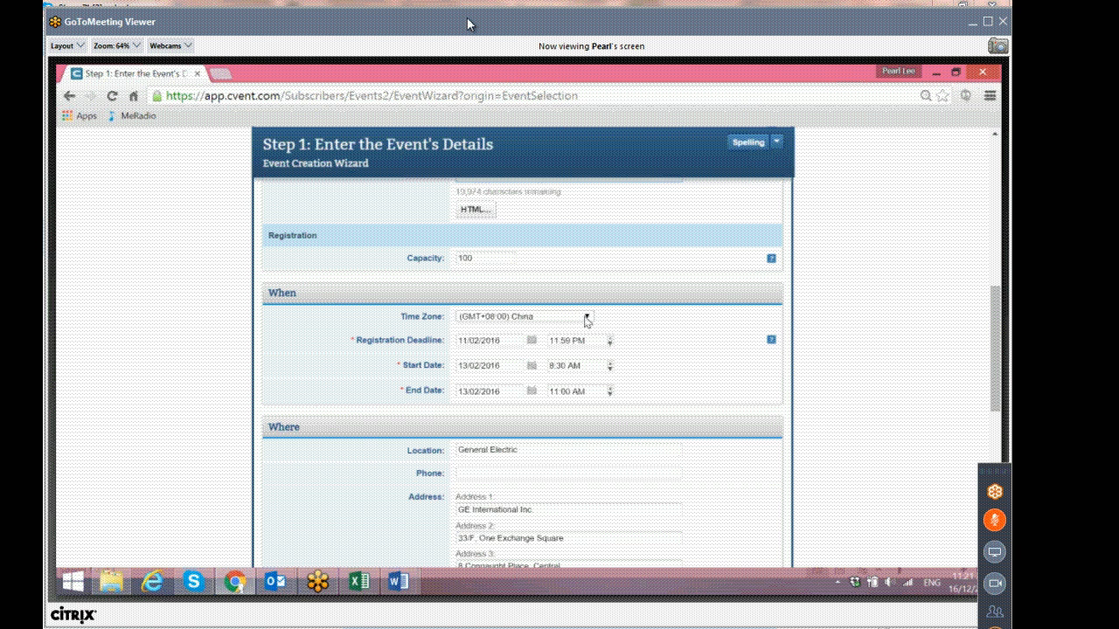
click(584, 318)
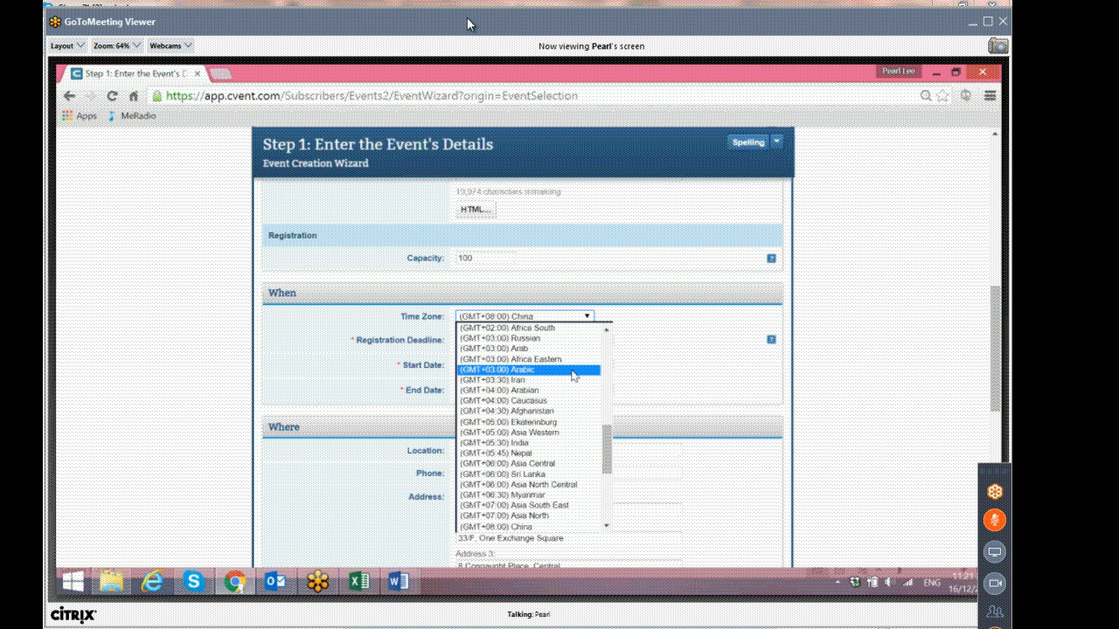
drag(609, 444, 613, 400)
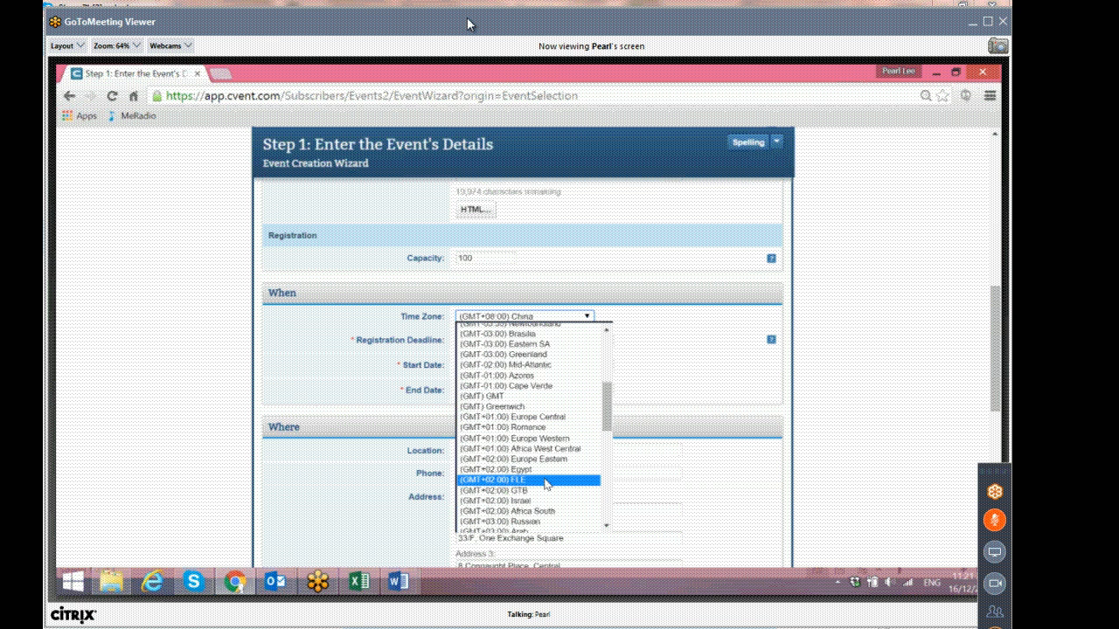
scroll(548, 483, down, 8)
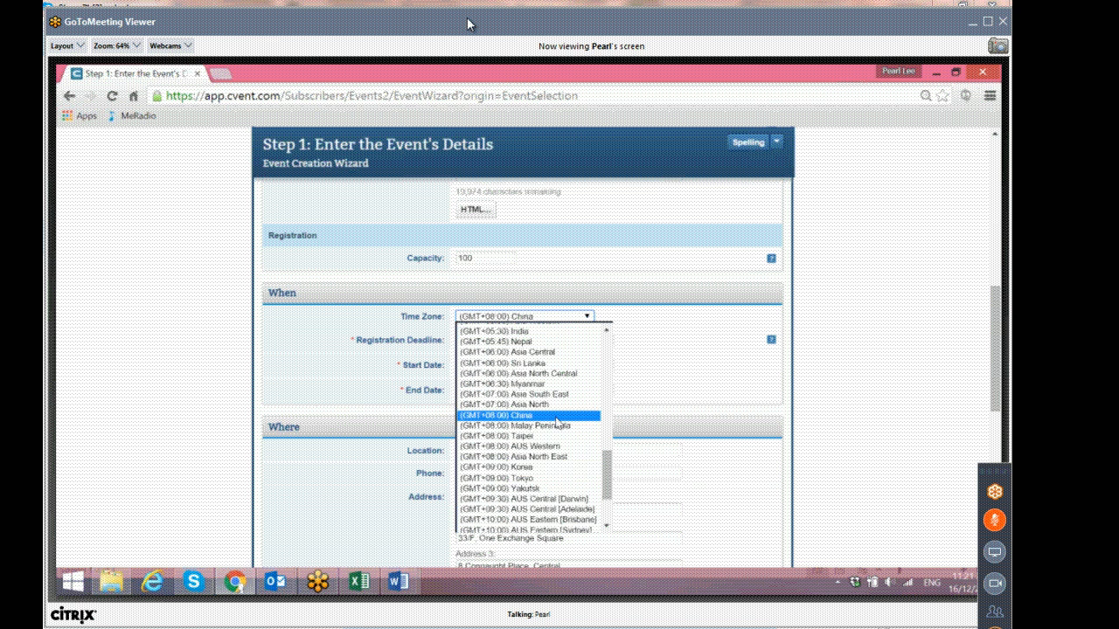
scroll(557, 378, down, 2)
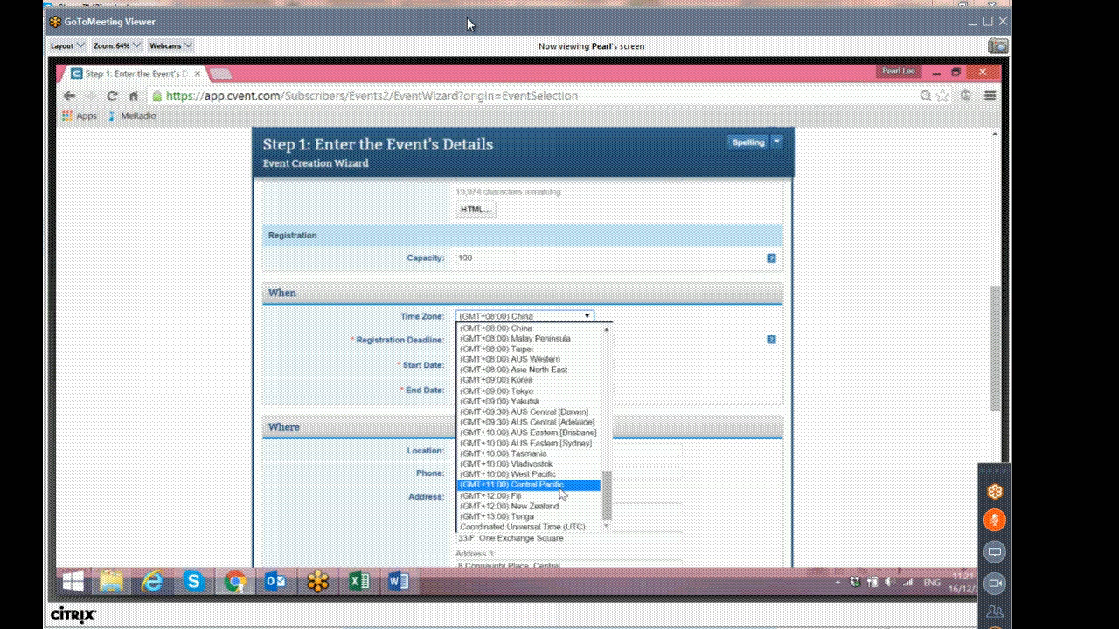
scroll(560, 490, up, 20)
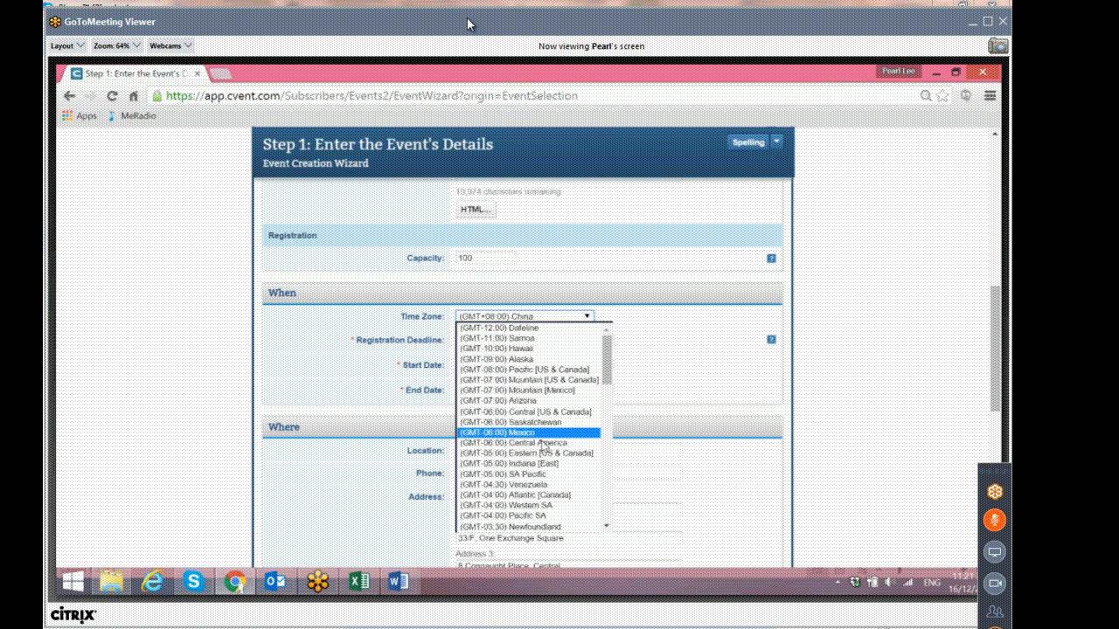
scroll(541, 479, down, 10)
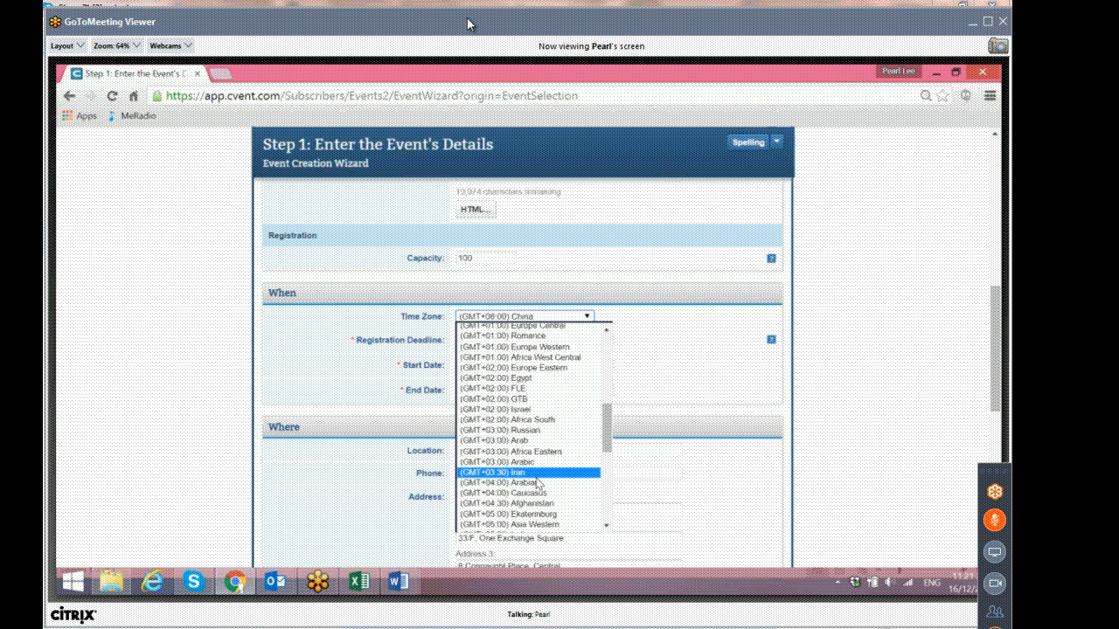
scroll(544, 495, down, 5)
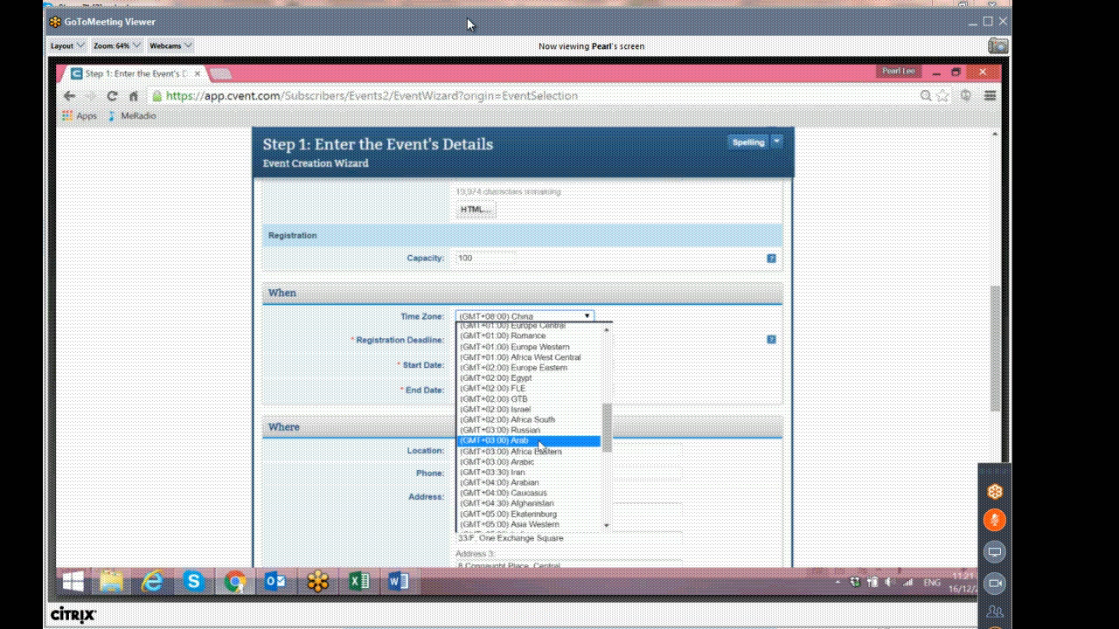
click(539, 441)
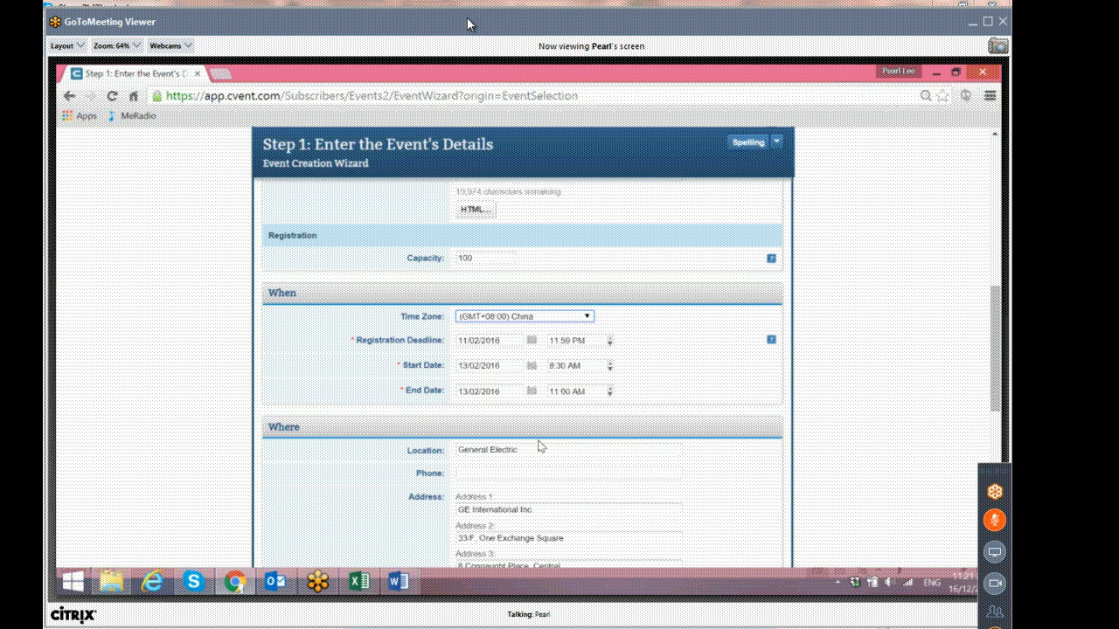
Check the Shangri-La invitation and set the registration deadline to 11/01/2016.
click(533, 340)
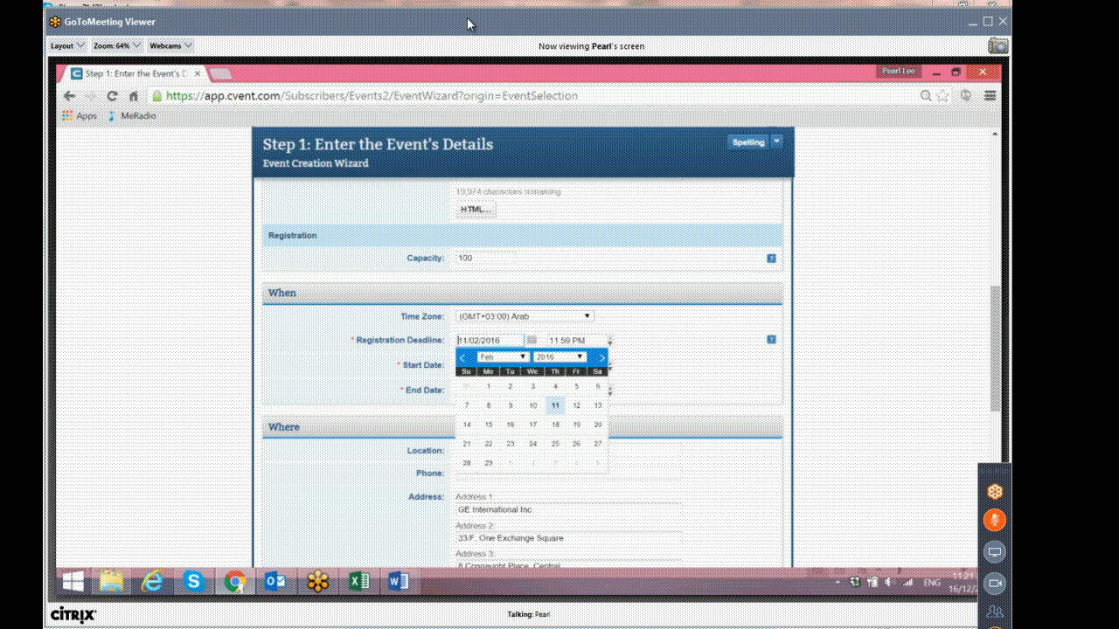
click(401, 584)
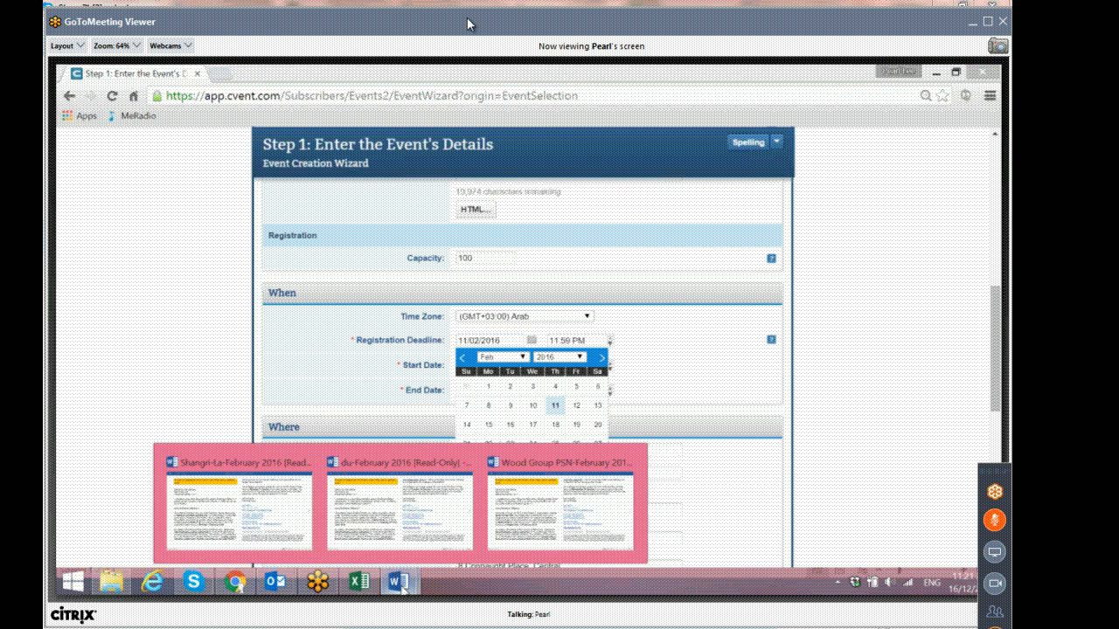
click(238, 512)
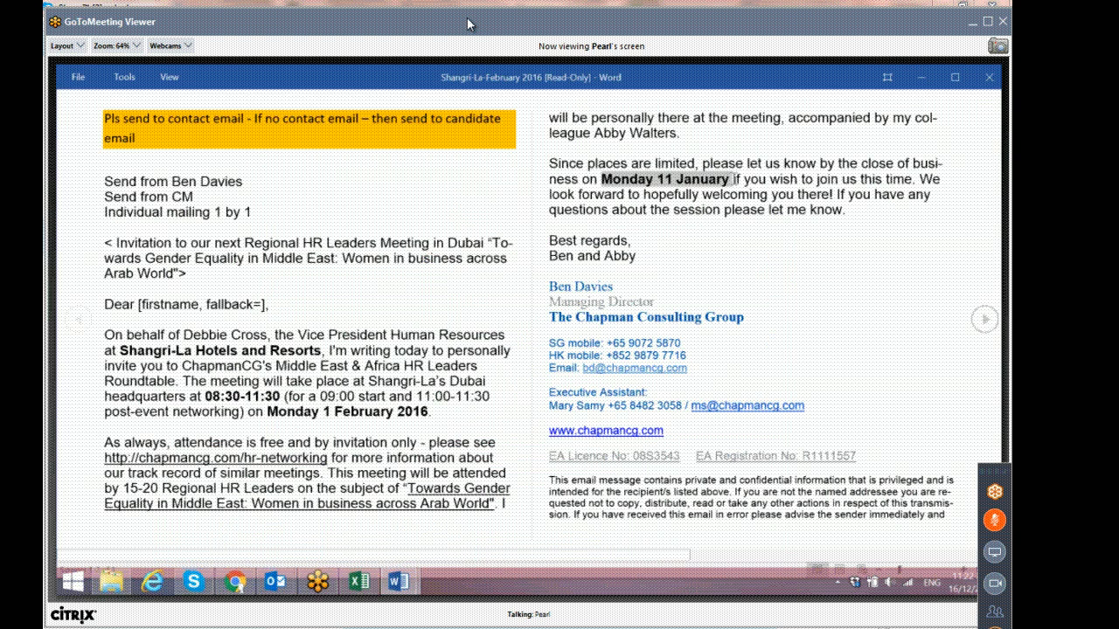
click(398, 584)
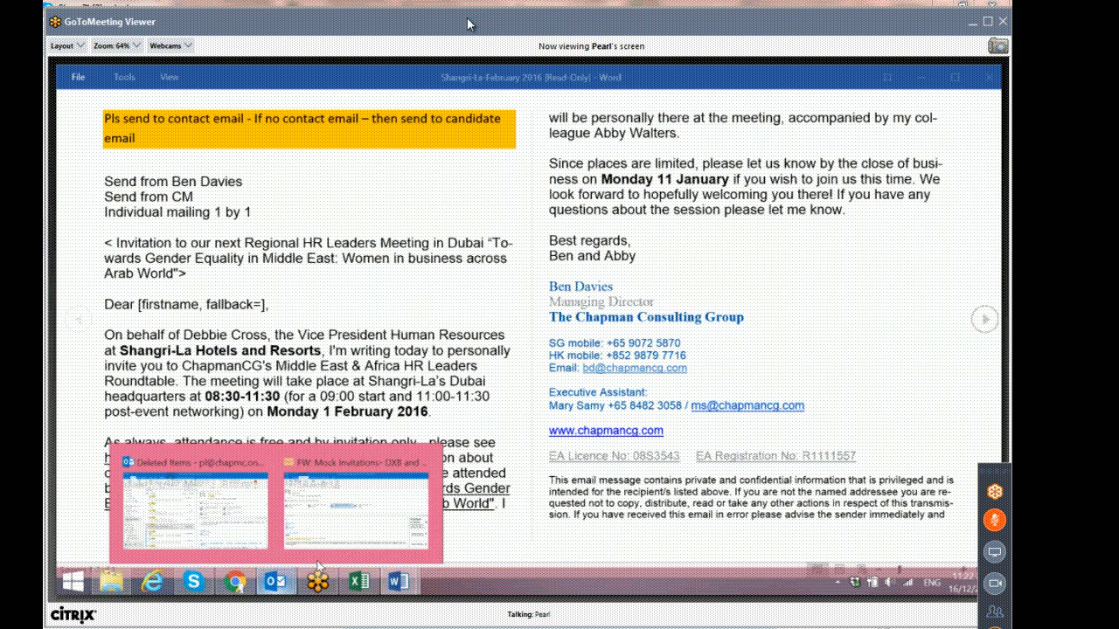
click(240, 583)
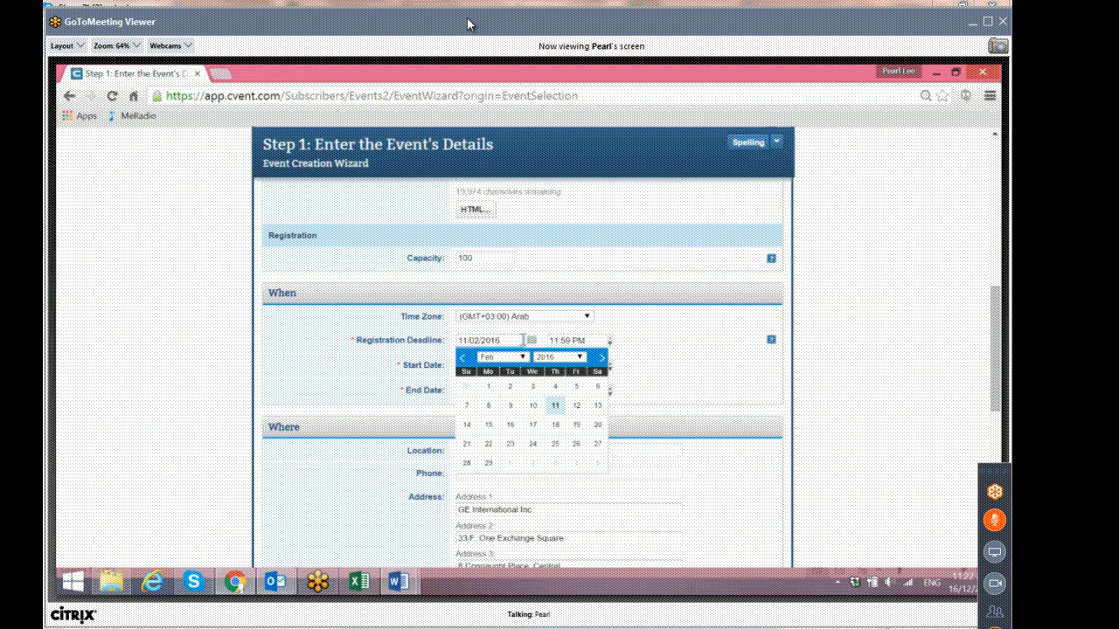
click(502, 357)
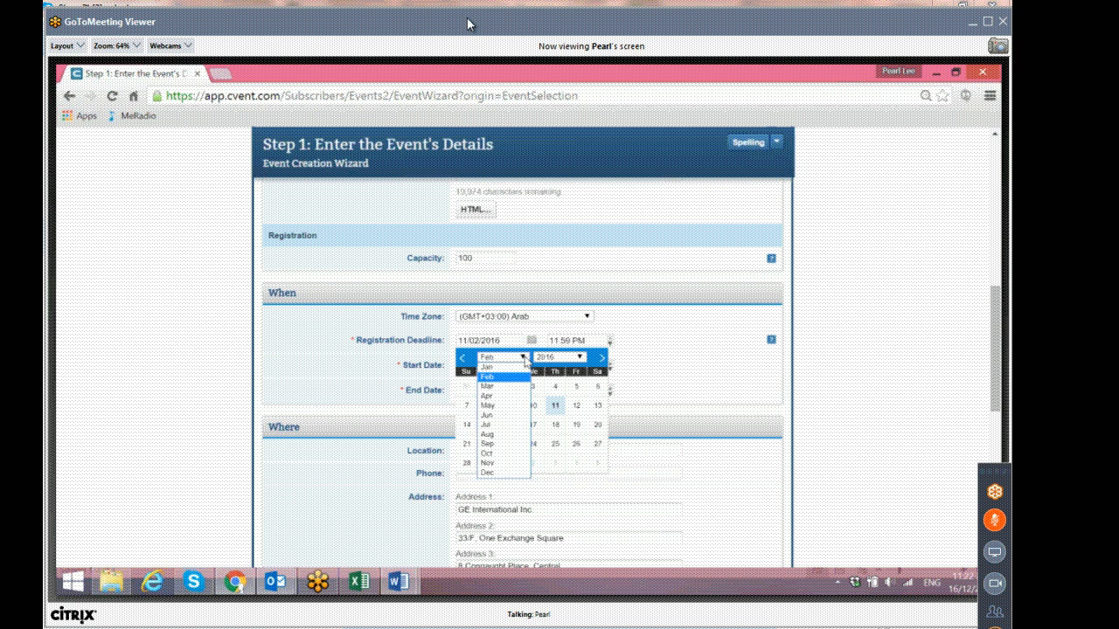
click(505, 367)
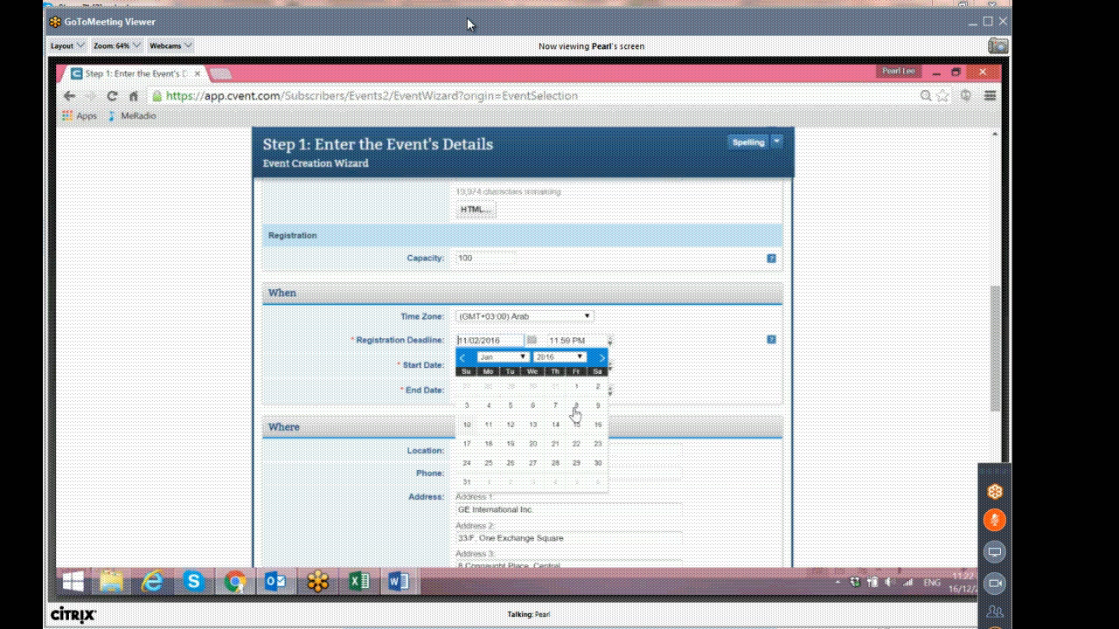
click(488, 428)
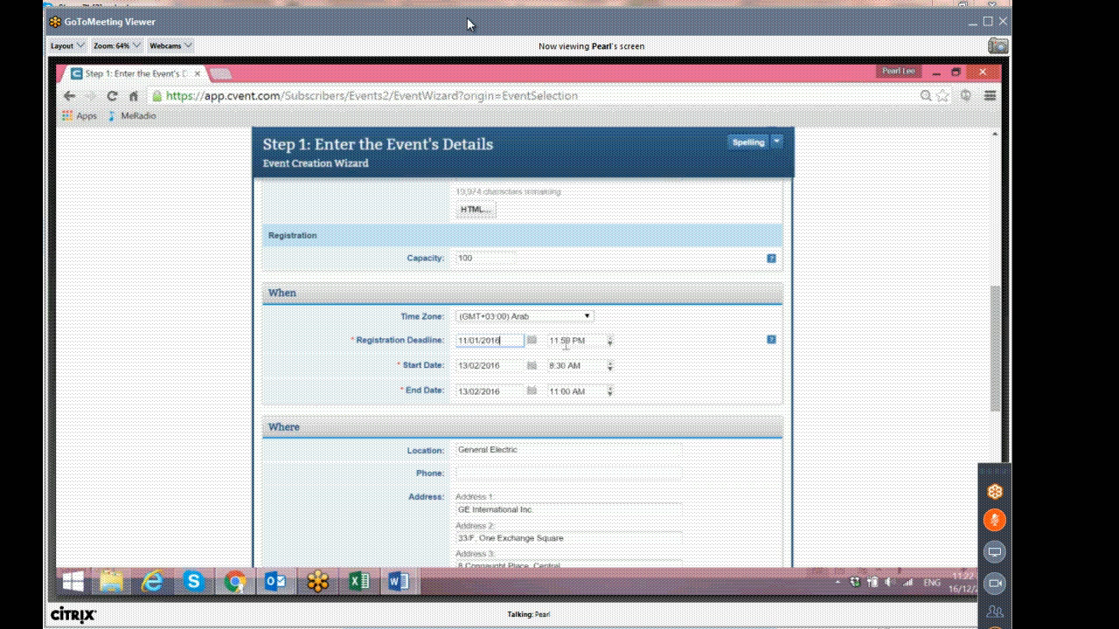
Set the event start date to 01/02/2016, checking the meeting date in the Shangri-La invitation.
click(530, 367)
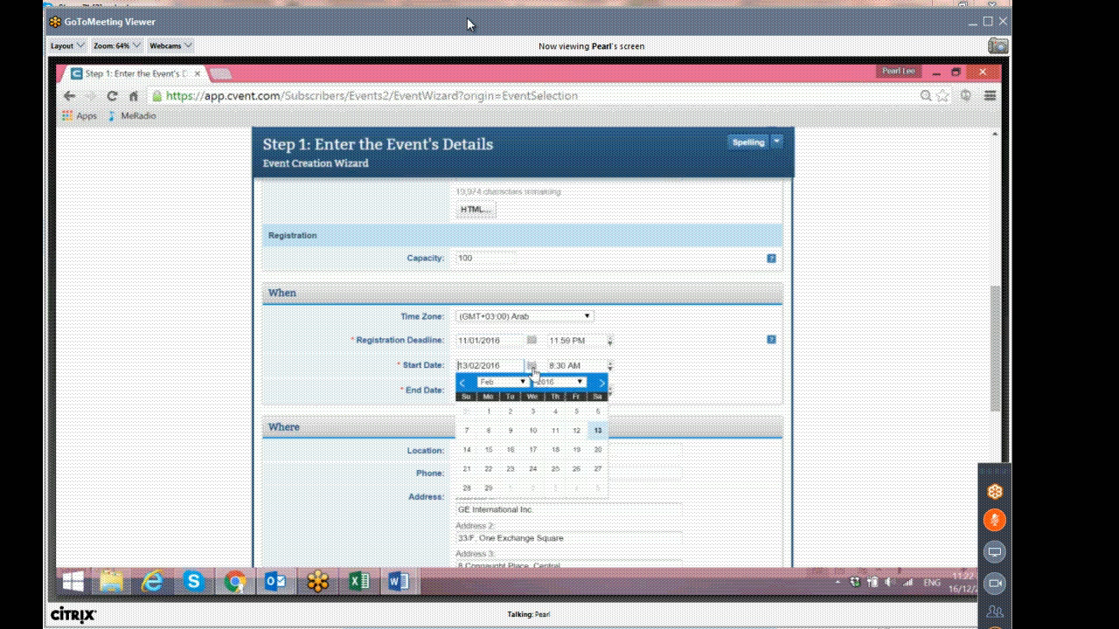
click(488, 413)
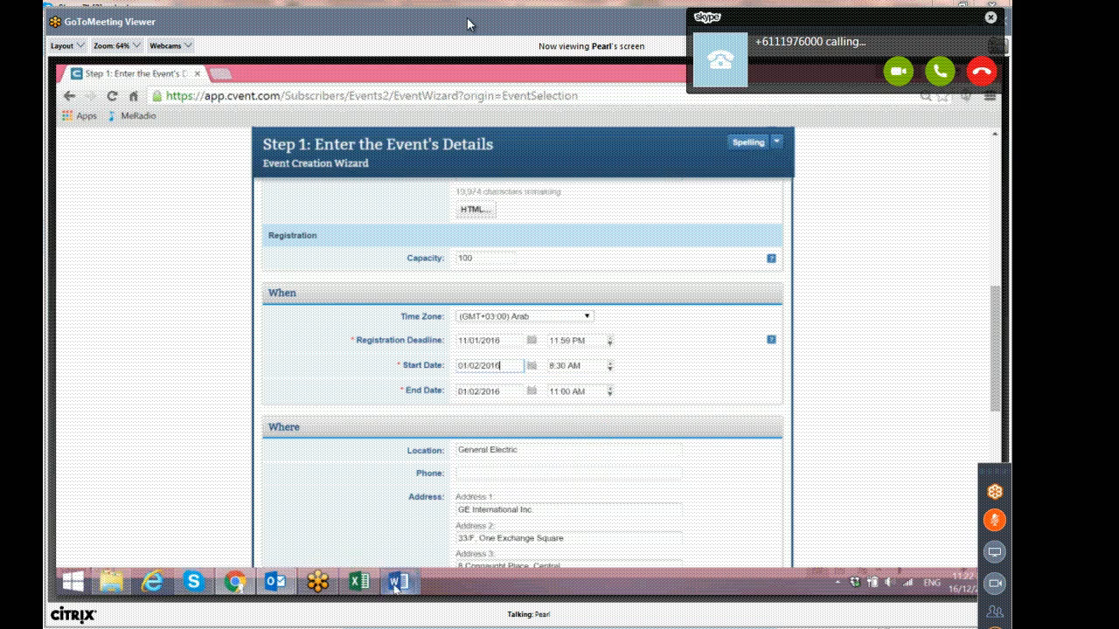
mouse_move(404, 580)
click(262, 526)
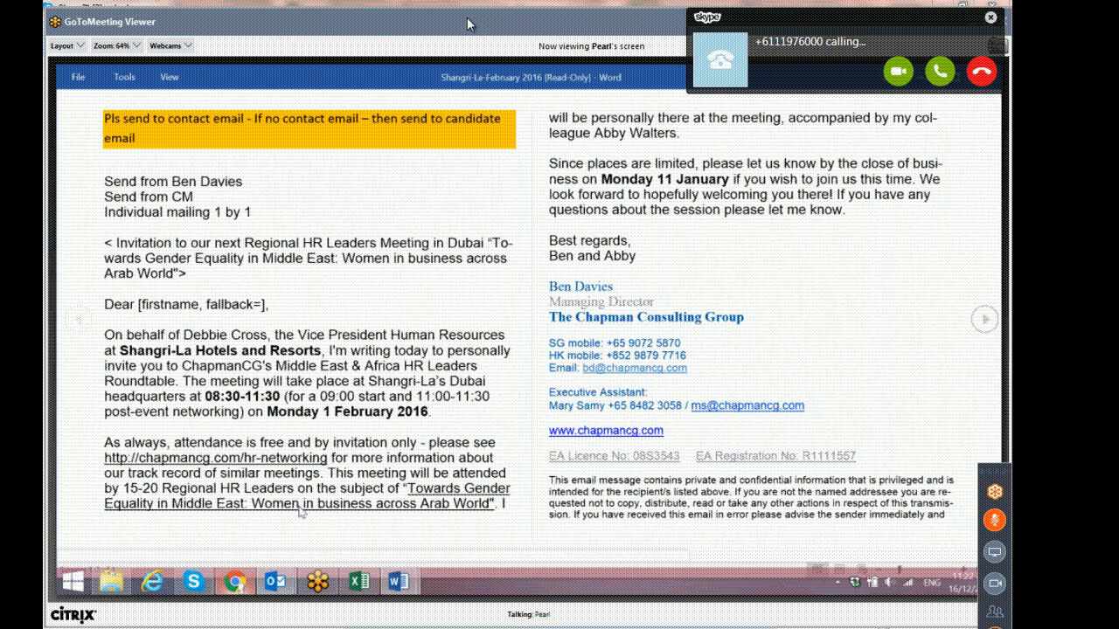
mouse_move(237, 586)
click(261, 524)
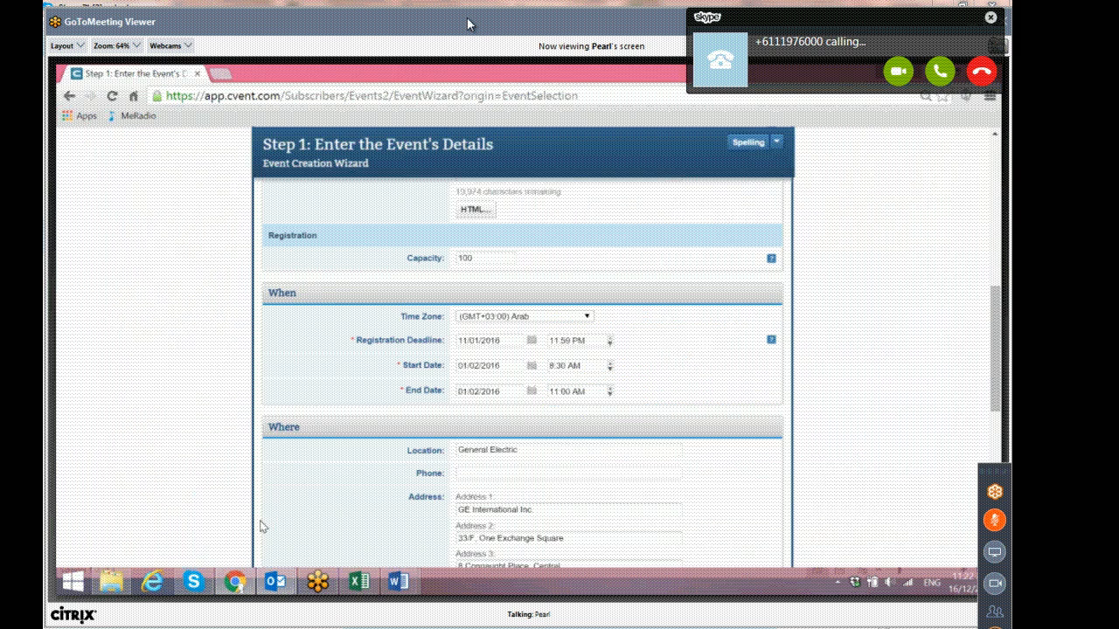
click(649, 377)
Set the event end time to 11:30 AM.
click(568, 392)
click(610, 388)
click(609, 388)
click(609, 388)
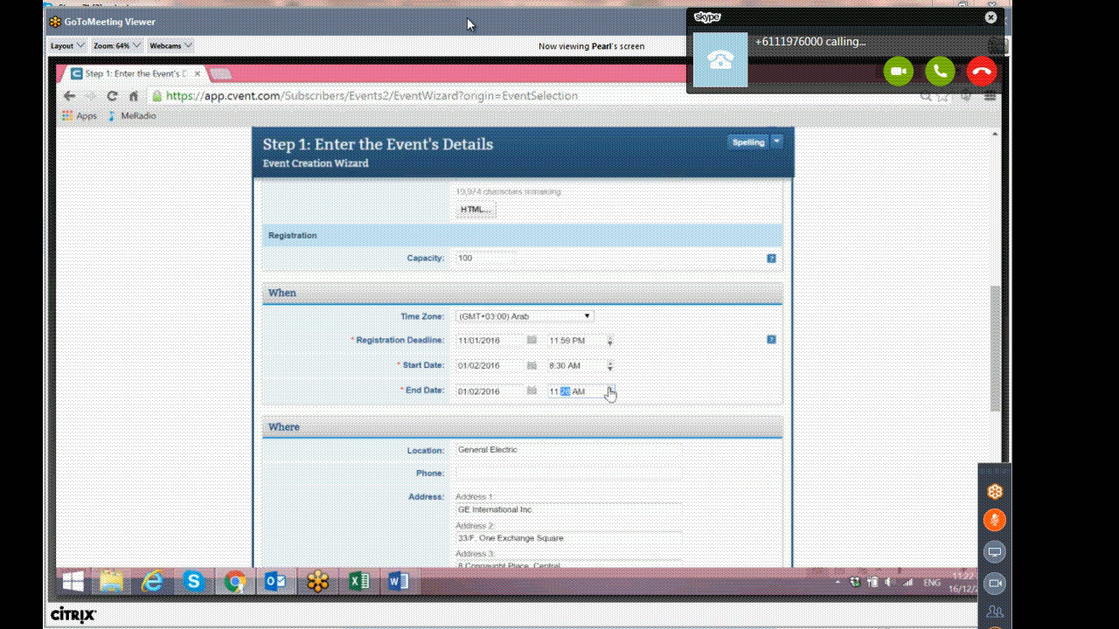
Replace the location with 'Shangri-La Hotels and Resorts' and dismiss the incoming call notification.
drag(541, 450, 386, 446)
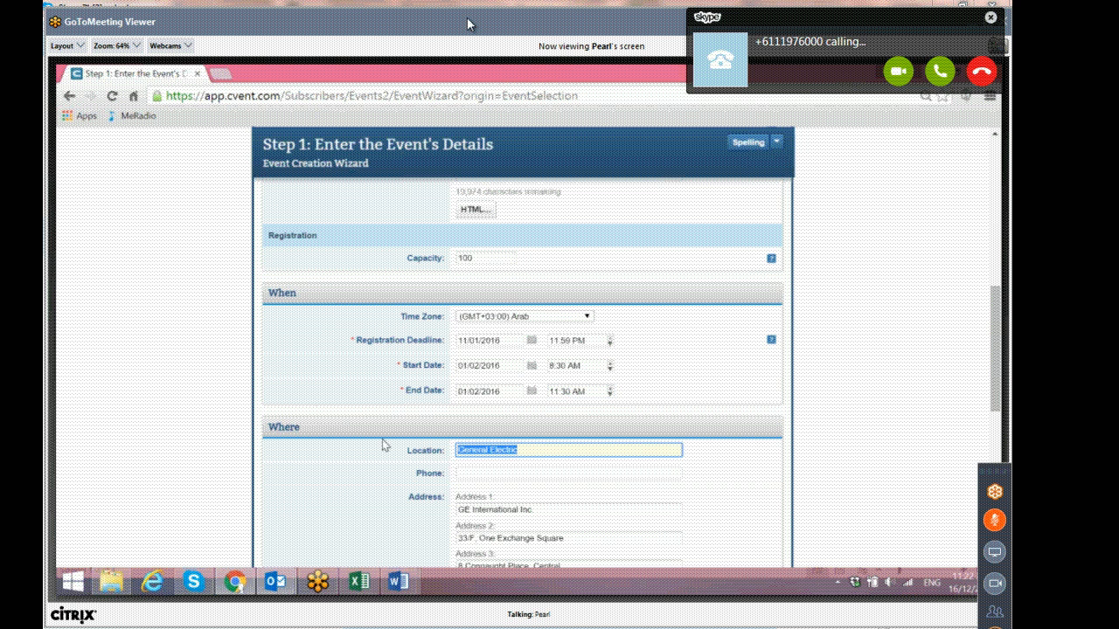
scroll(414, 421, down, 1)
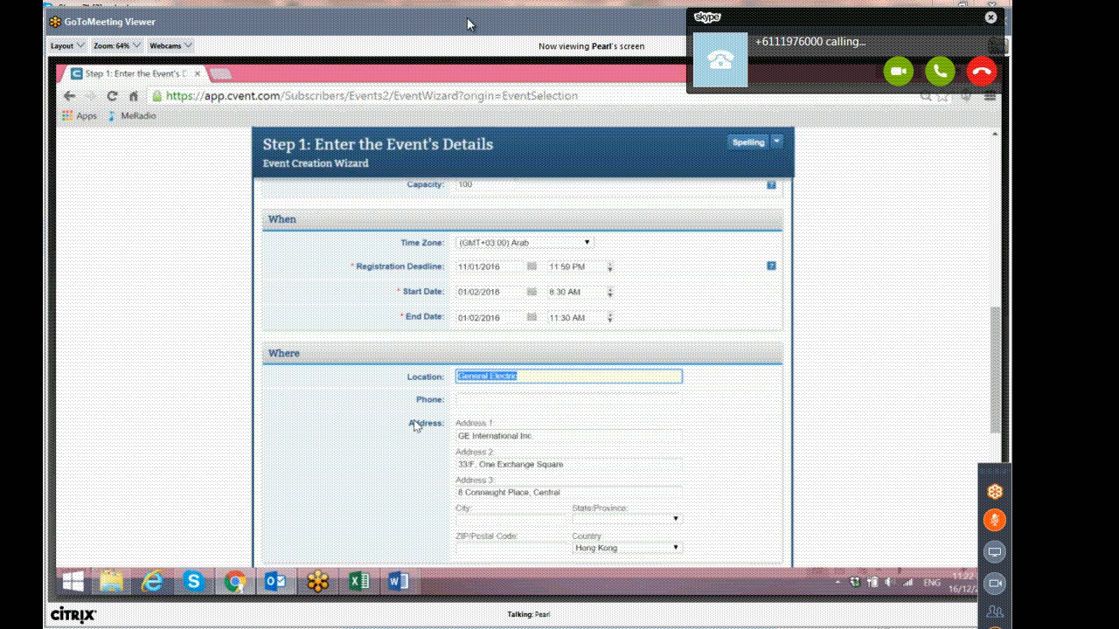
scroll(414, 425, down, 1)
text(Shangri-La Hotels and Resorts)
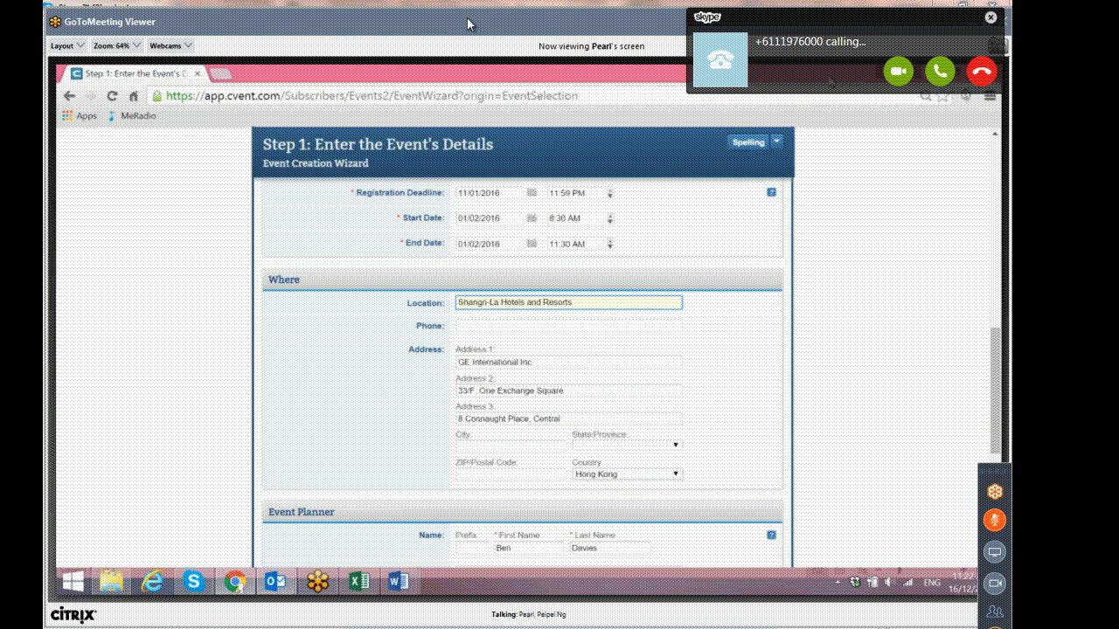
click(832, 82)
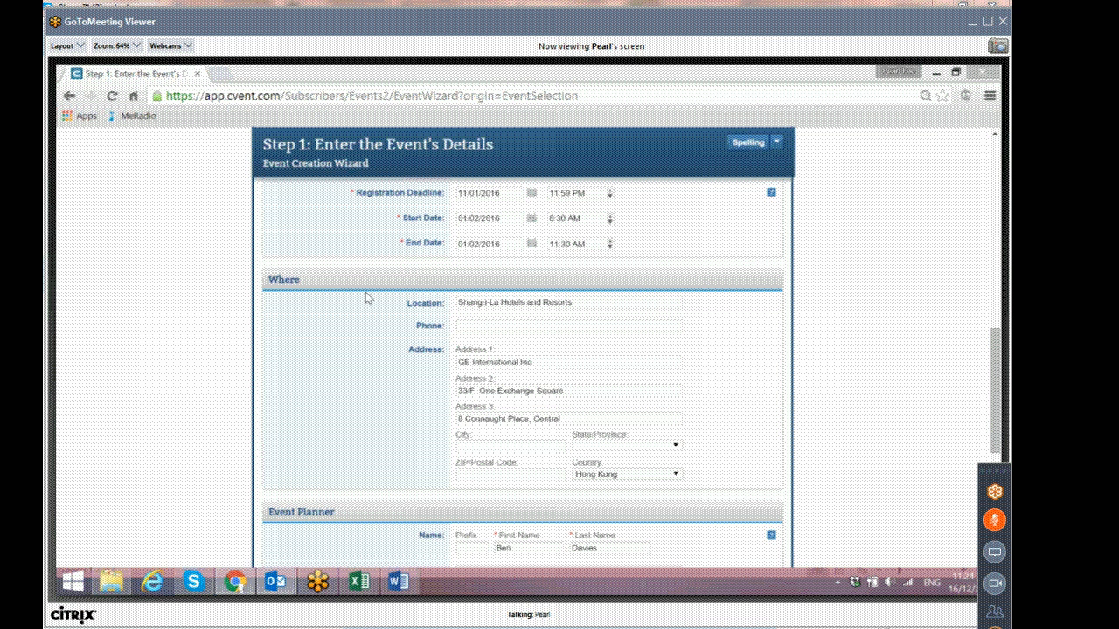
Clear the old Hong Kong address from the Address 1 and Address 3 fields.
drag(547, 362, 437, 362)
drag(577, 303, 414, 311)
click(533, 362)
drag(533, 361, 411, 364)
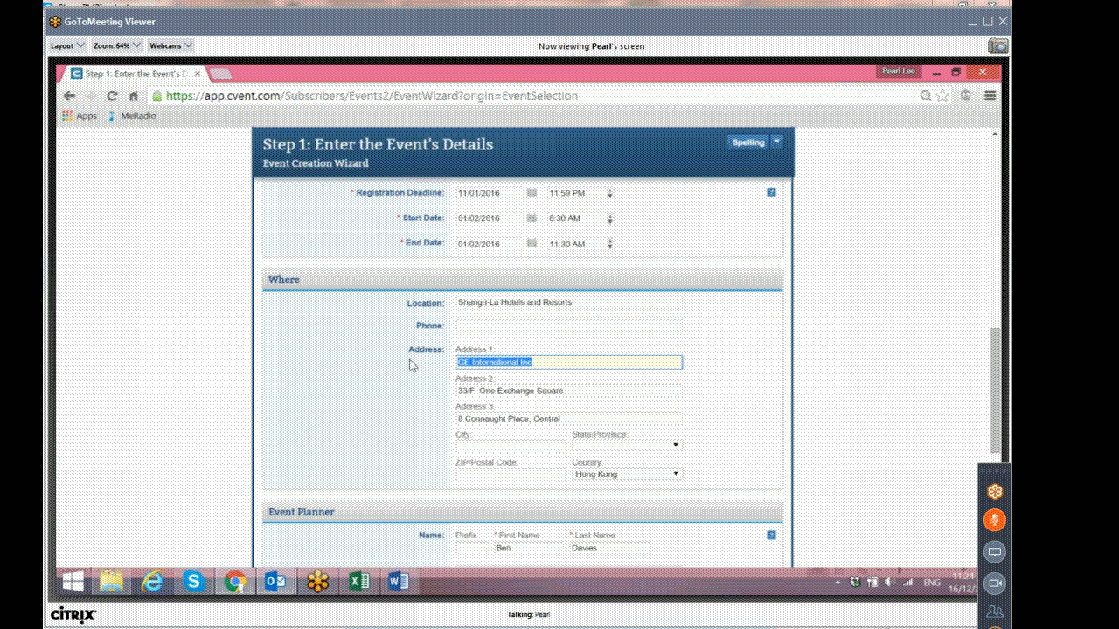
key(BackSpace)
drag(573, 418, 341, 401)
key(BackSpace)
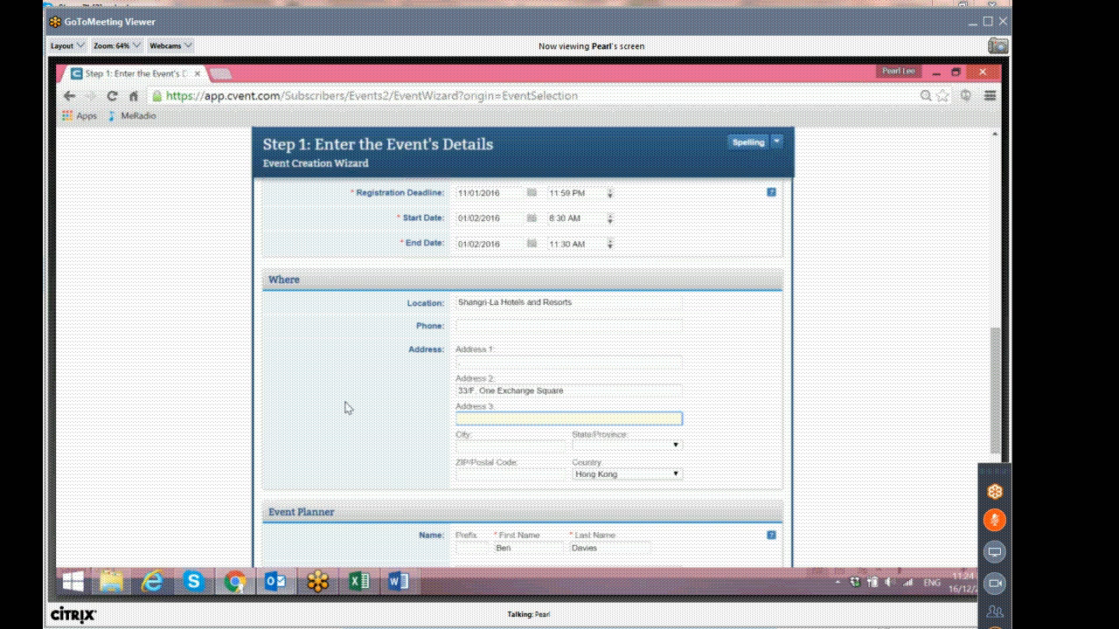
Set the country to United Arab Emirates and the city to Dubai.
click(670, 473)
key(u)
scroll(645, 371, down, 2)
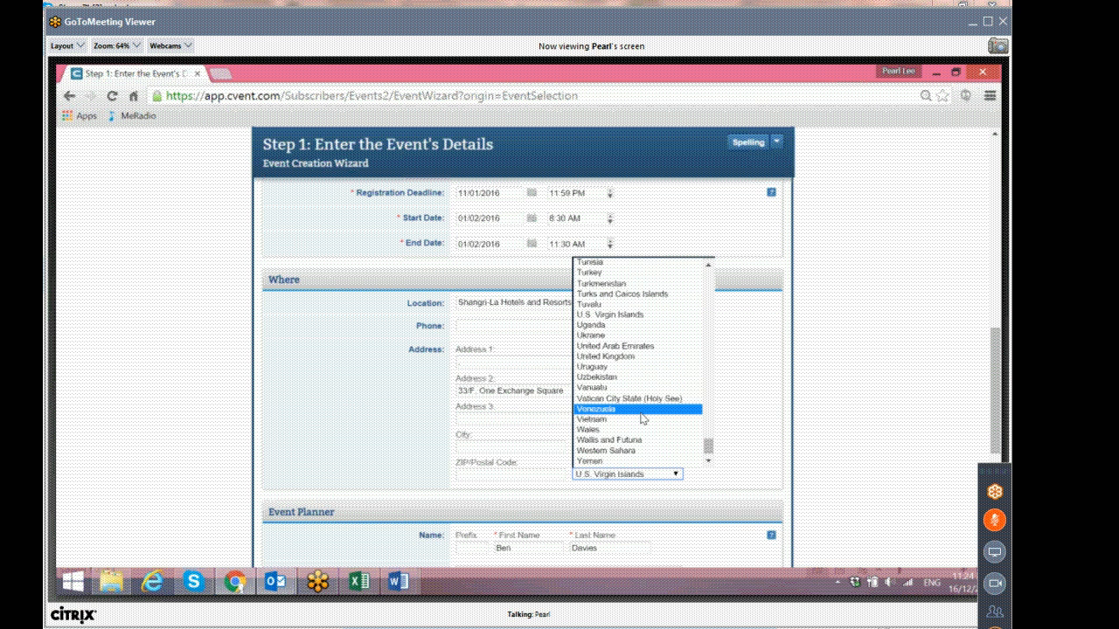
click(633, 345)
click(497, 445)
text(Dubai)
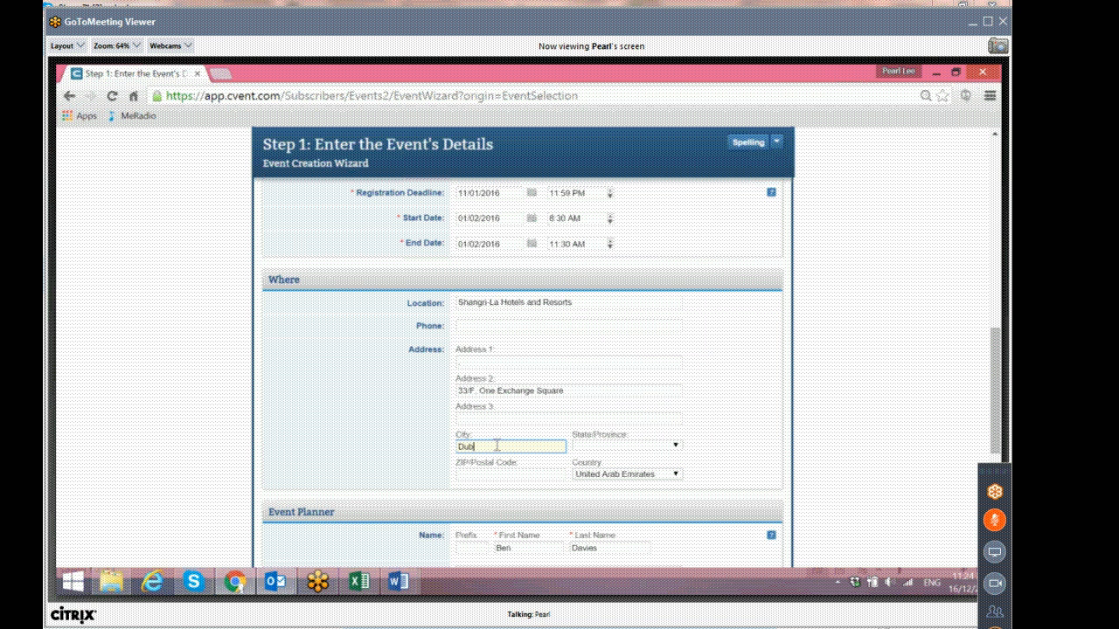
Clear the Address 2 field.
triple_click(597, 393)
key(BackSpace)
click(480, 362)
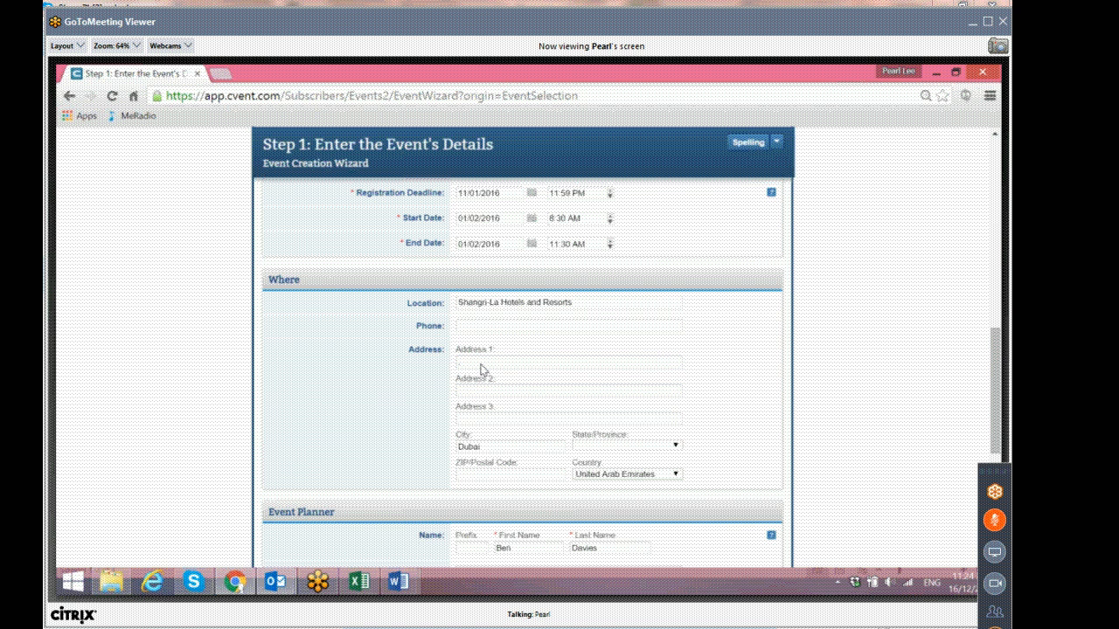
Compare the event planner details with the invitation and continue to the event features step.
scroll(480, 369, down, 3)
click(399, 582)
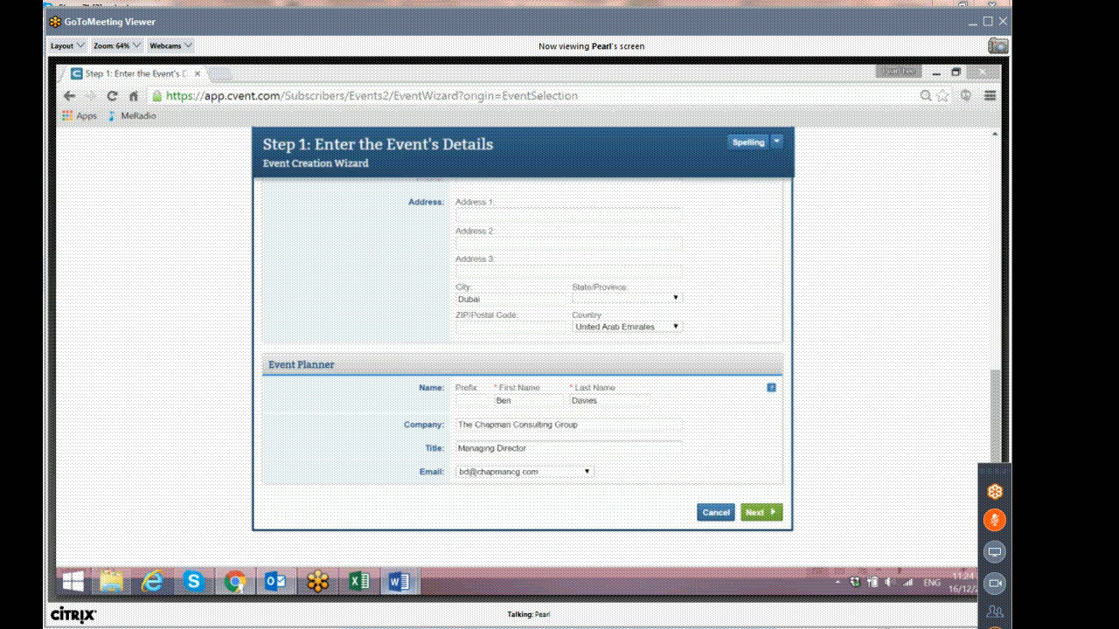
click(218, 512)
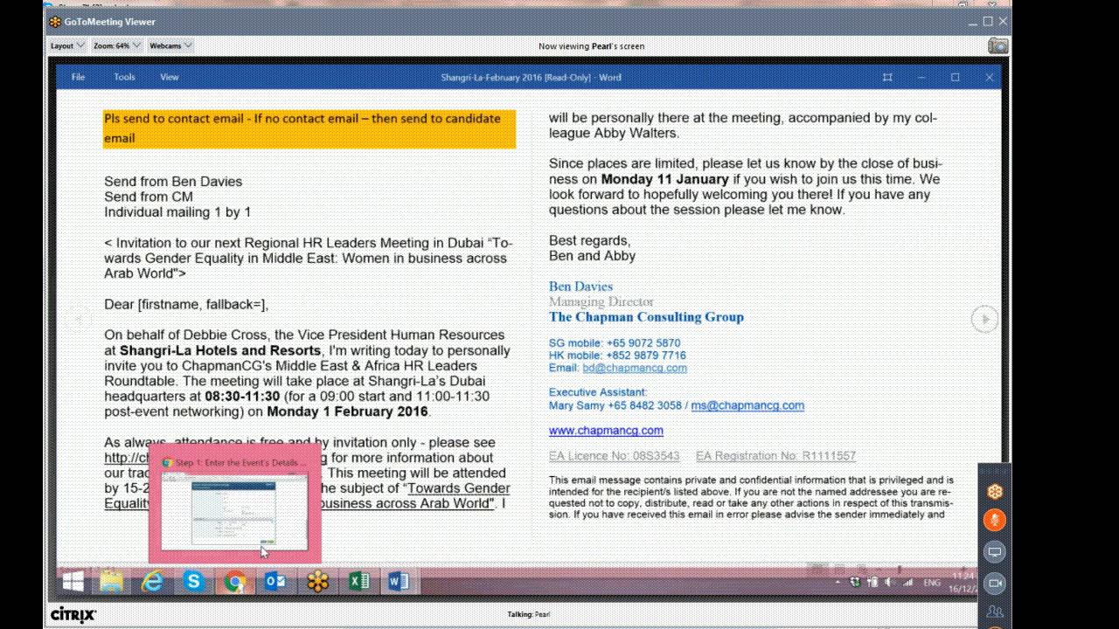
click(266, 547)
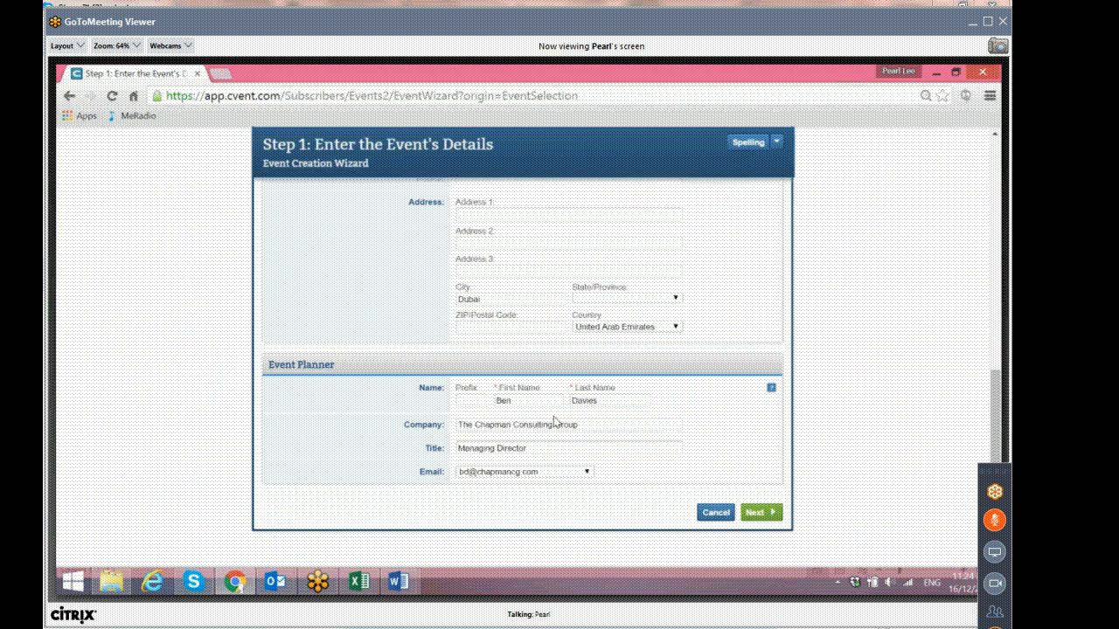
click(762, 513)
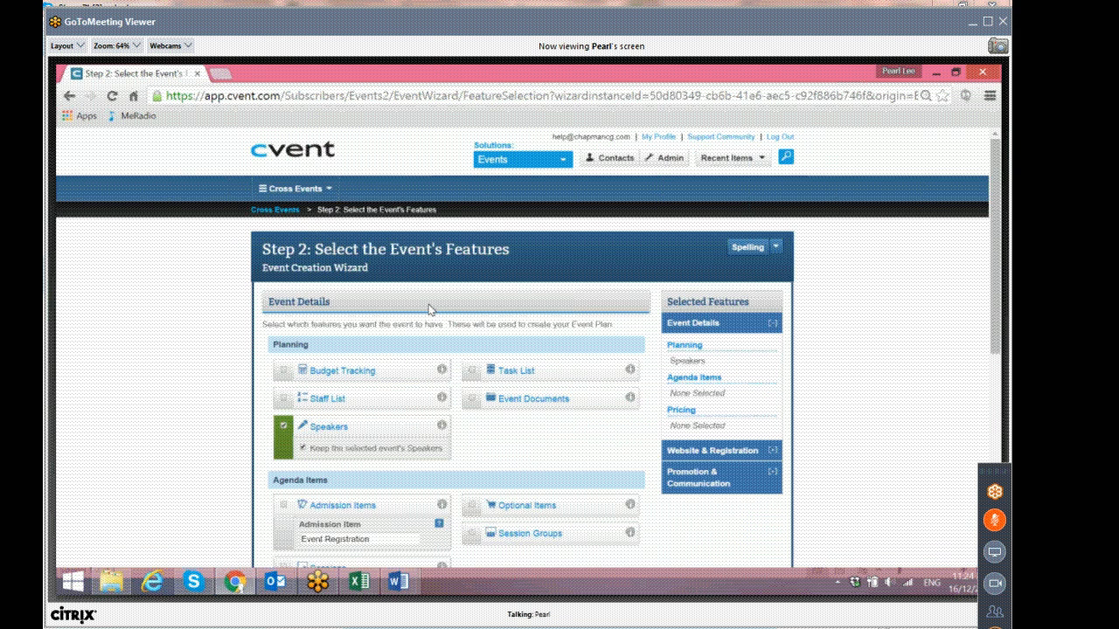
Keep the Event Details feature selections and move on to the Website & Registration features.
scroll(429, 308, down, 2)
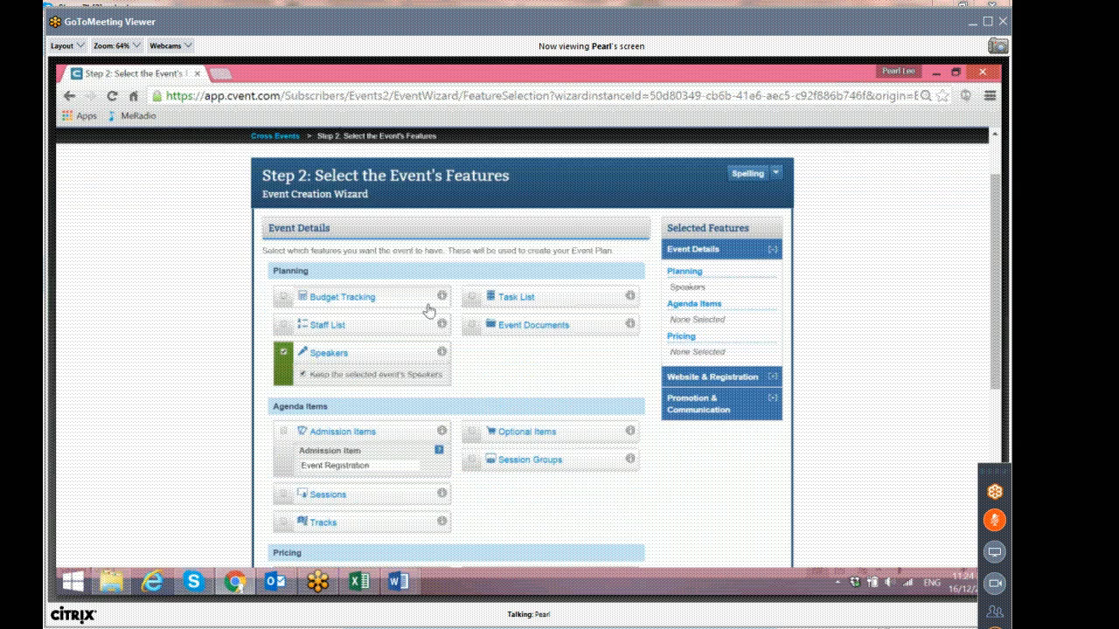
scroll(429, 308, down, 2)
click(650, 260)
scroll(460, 306, up, 3)
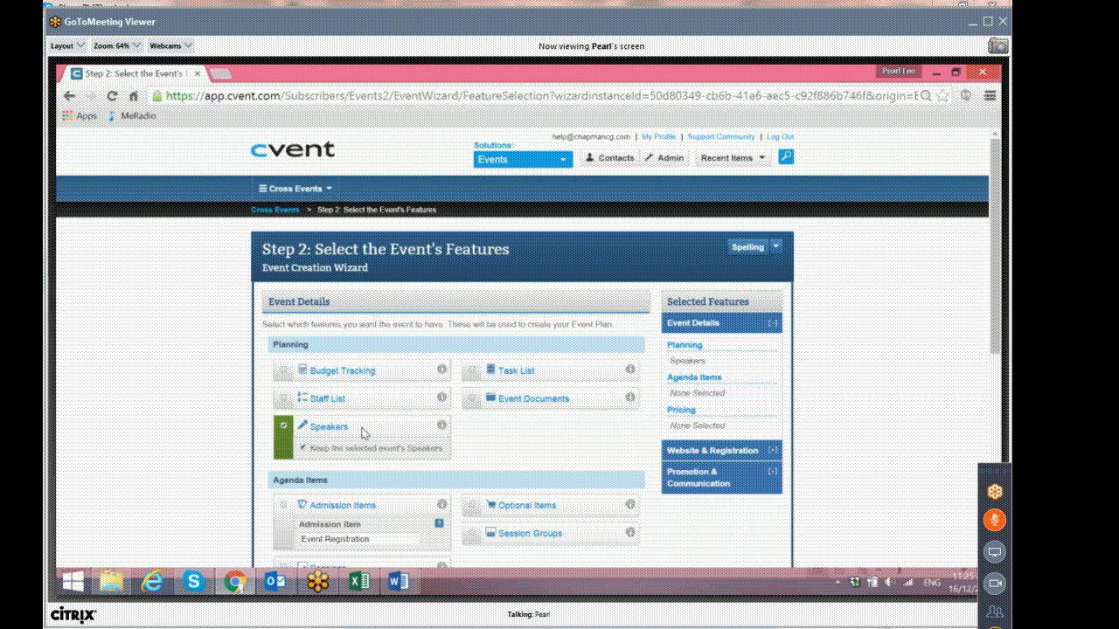
scroll(405, 448, down, 2)
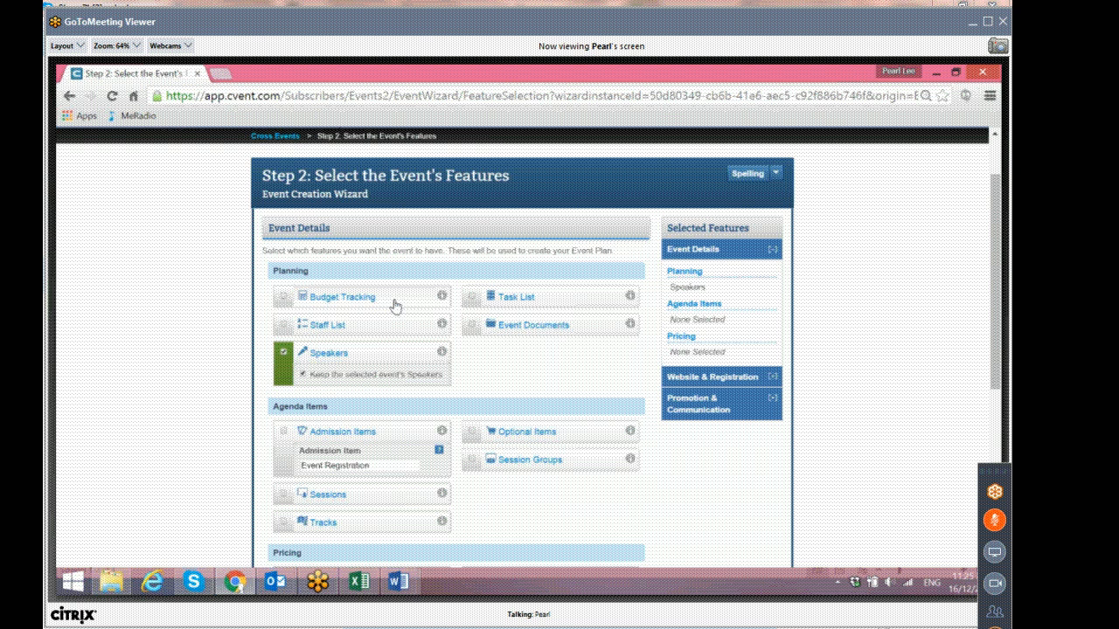
scroll(396, 305, down, 2)
scroll(396, 304, down, 2)
click(762, 490)
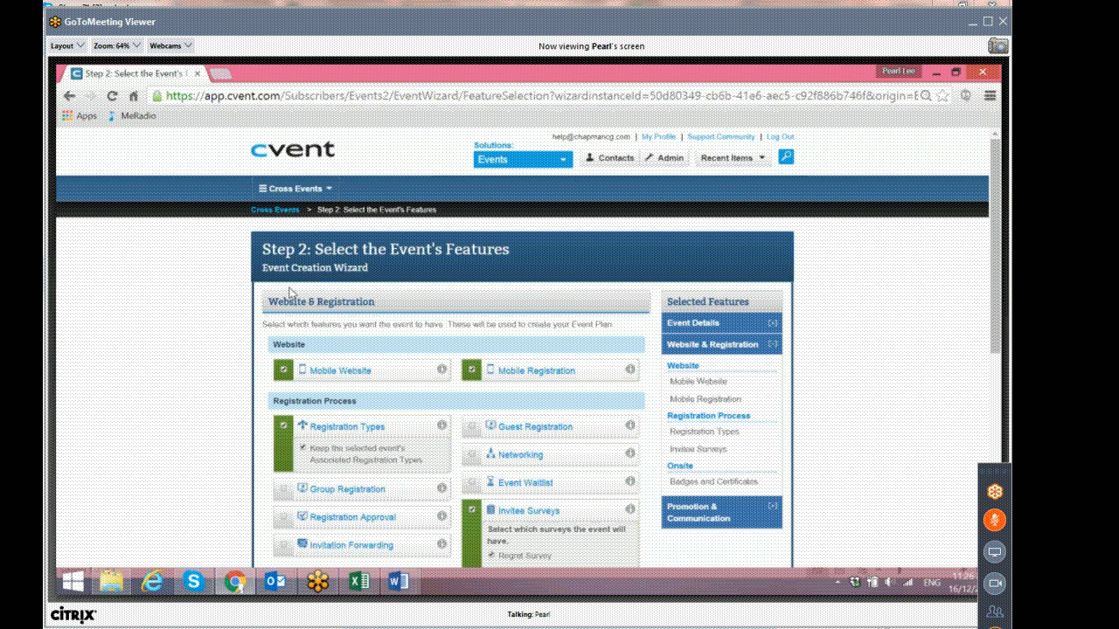
Review the Website & Registration feature selections.
scroll(289, 292, down, 1)
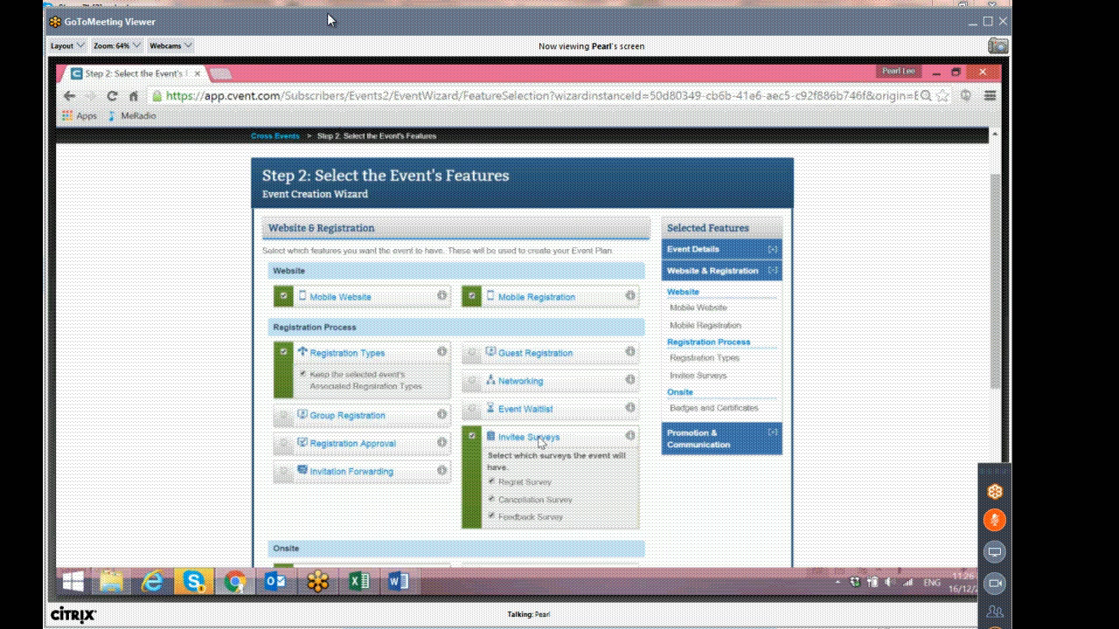
scroll(540, 441, down, 2)
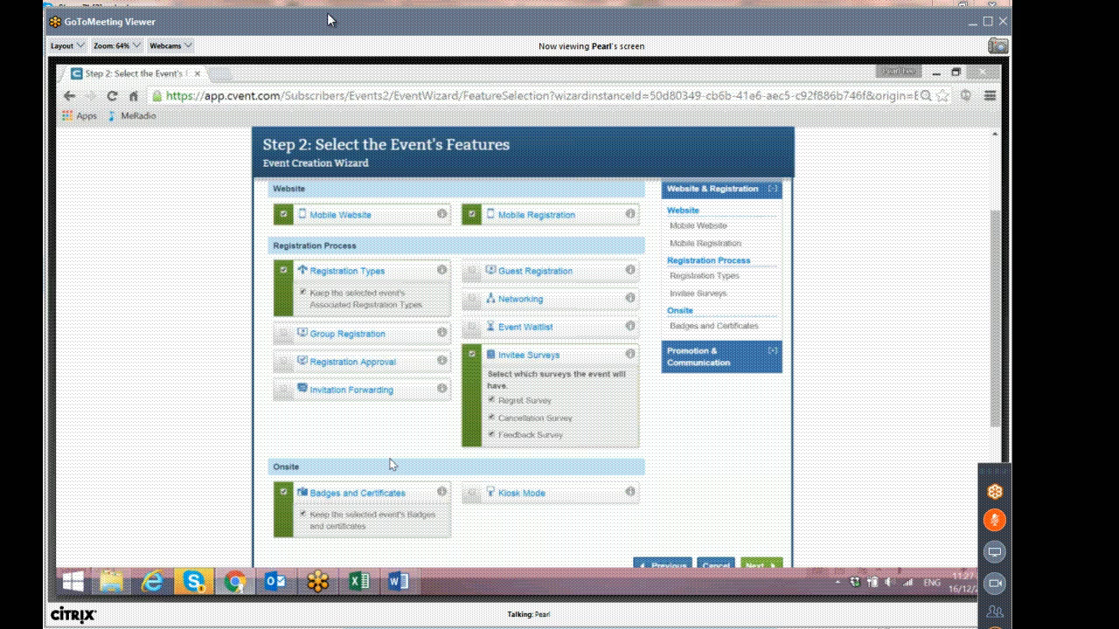
click(745, 429)
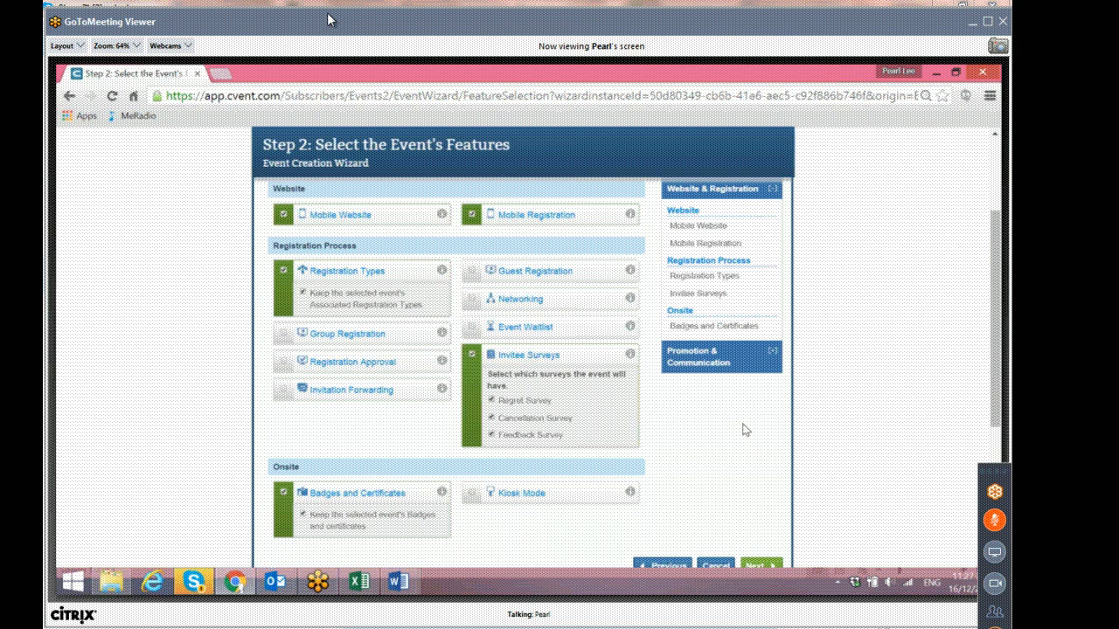
scroll(745, 429, down, 1)
scroll(769, 493, up, 2)
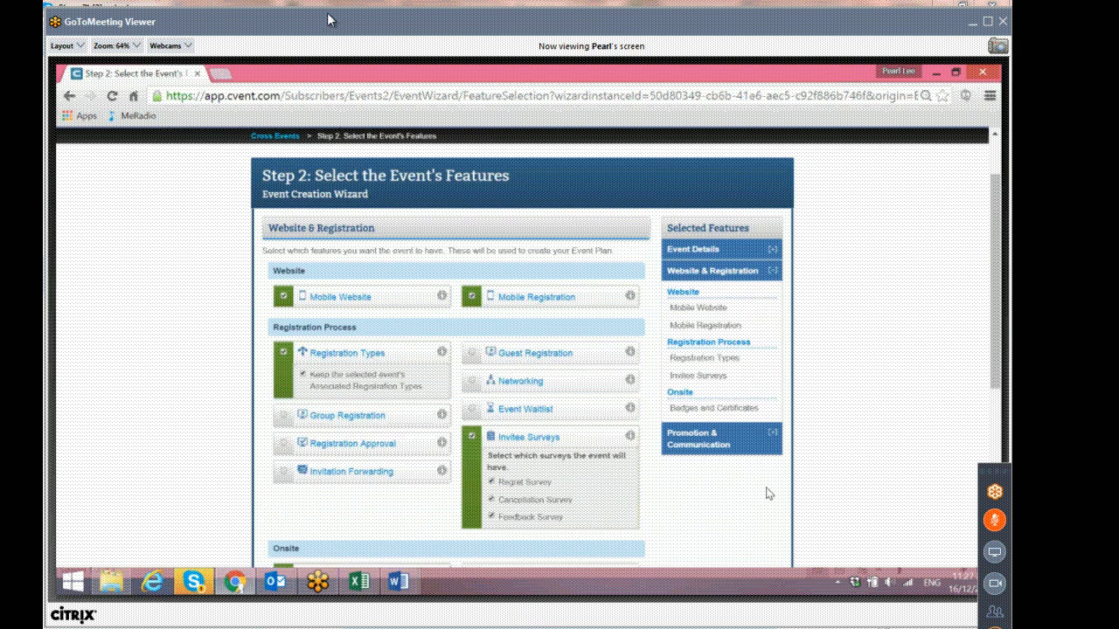
scroll(769, 493, down, 1)
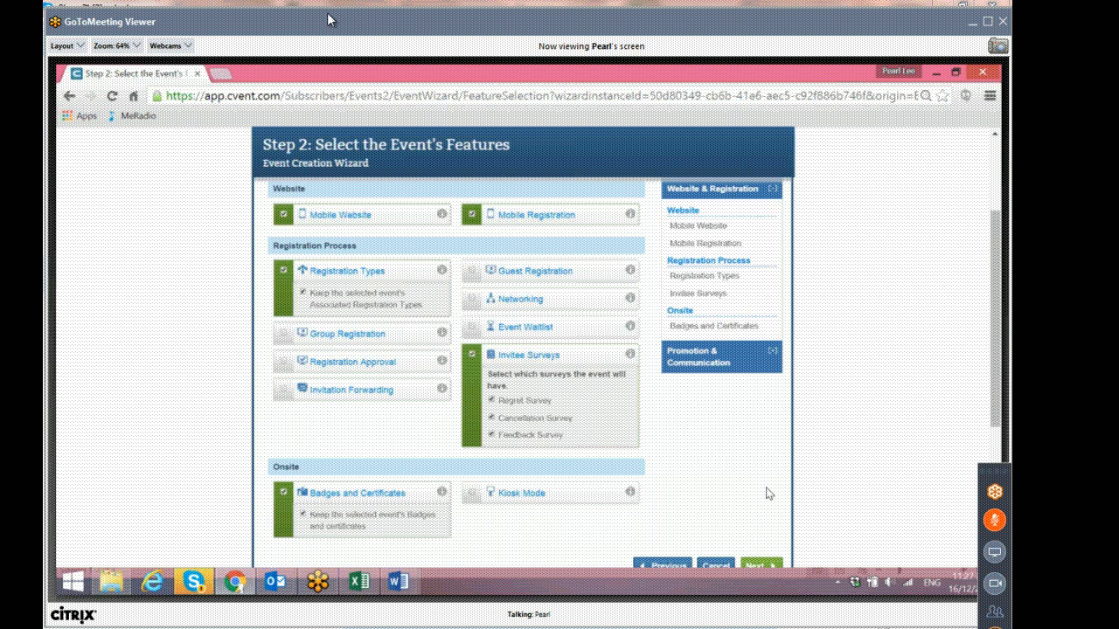
Keep the Website & Registration feature selections and move on to the Promotion & Communication features.
scroll(770, 494, up, 2)
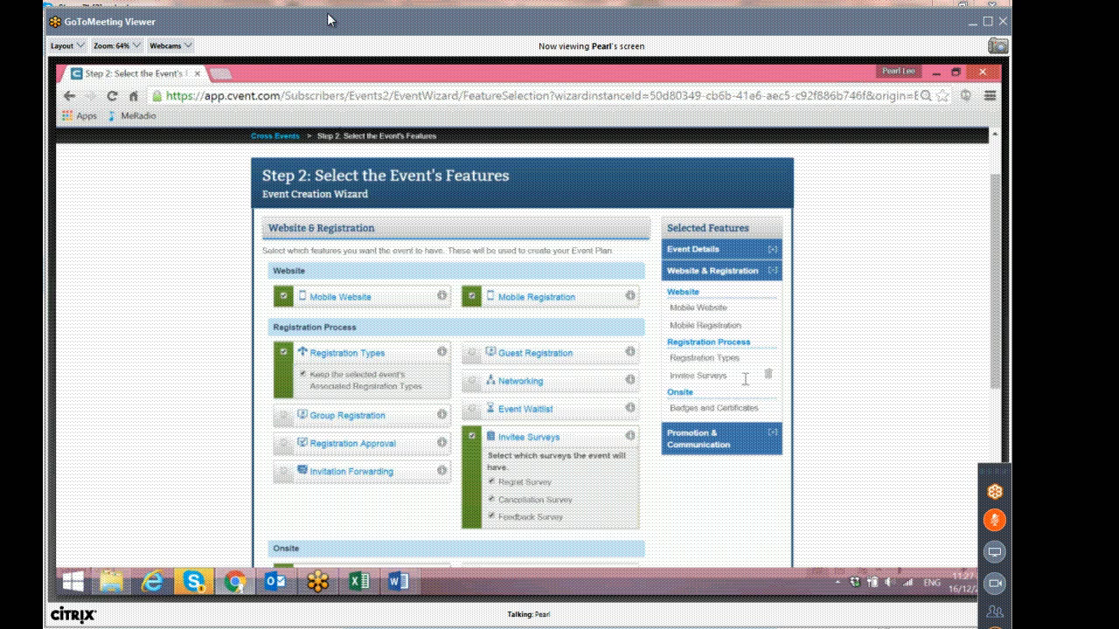
scroll(745, 378, down, 3)
click(760, 493)
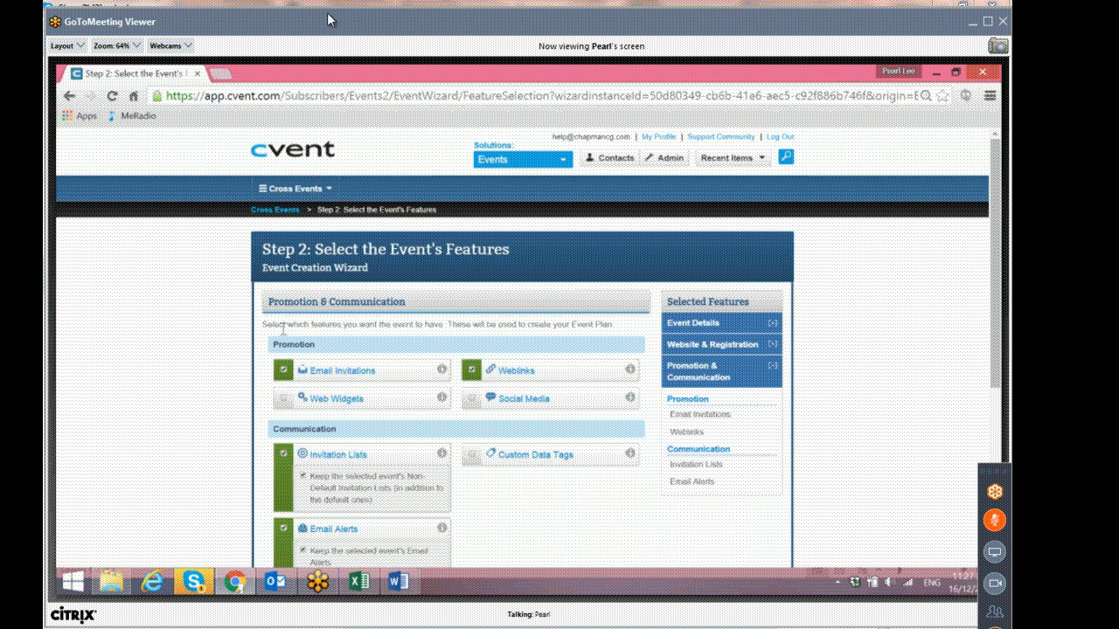
Review the Promotion & Communication feature selections and finish the event creation wizard.
scroll(281, 332, down, 1)
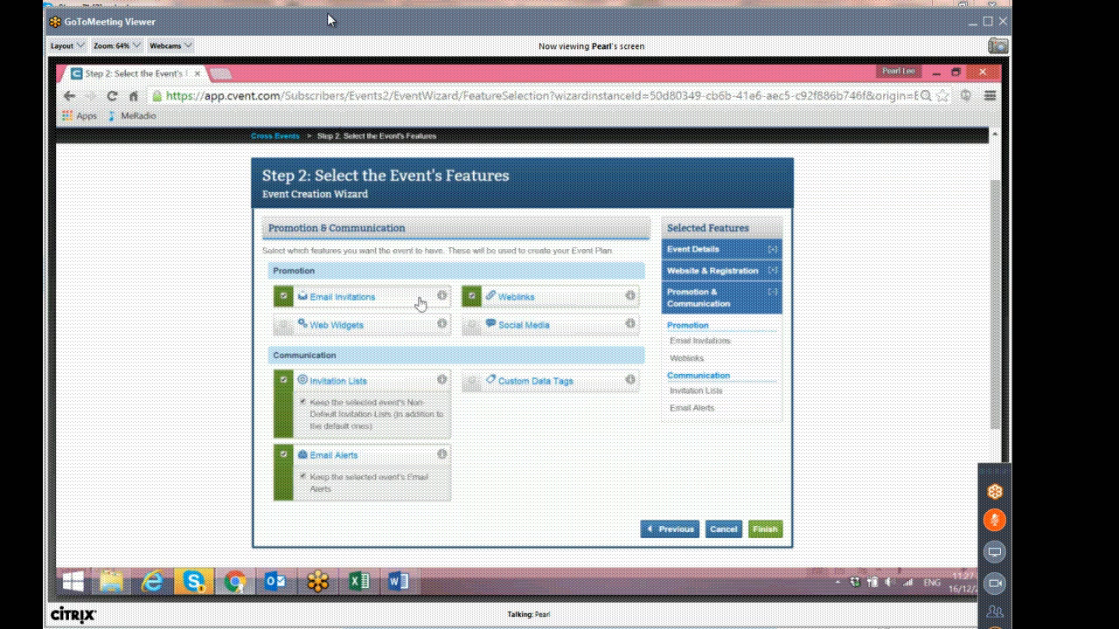
mouse_move(441, 295)
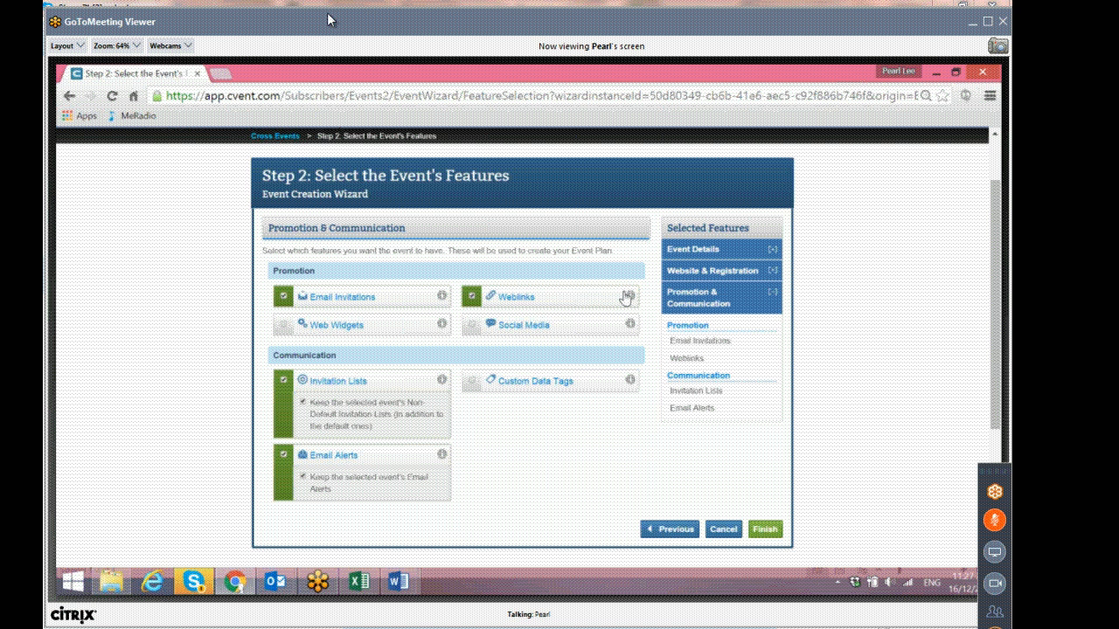
mouse_move(632, 299)
mouse_move(443, 457)
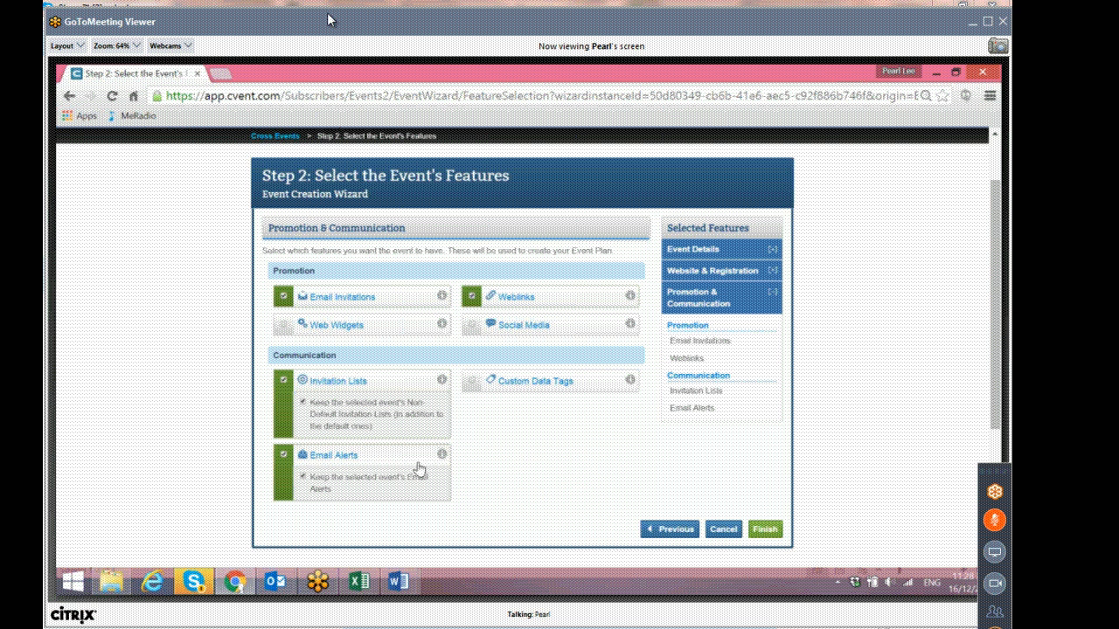
click(775, 530)
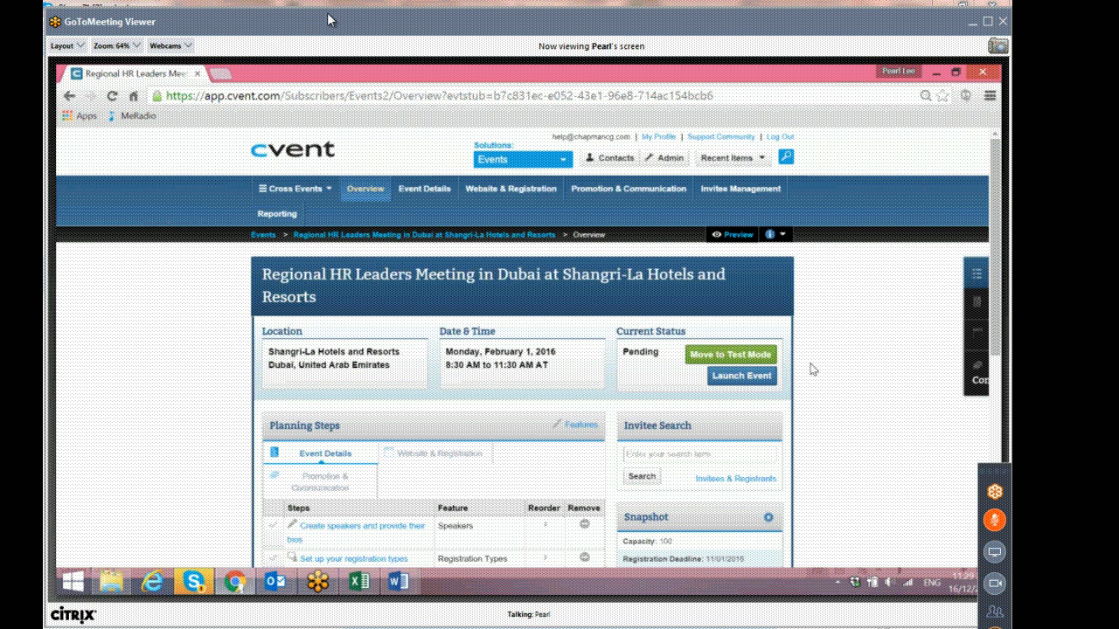
Open the registration types set-up step from the new event overview's planning steps.
scroll(813, 369, down, 1)
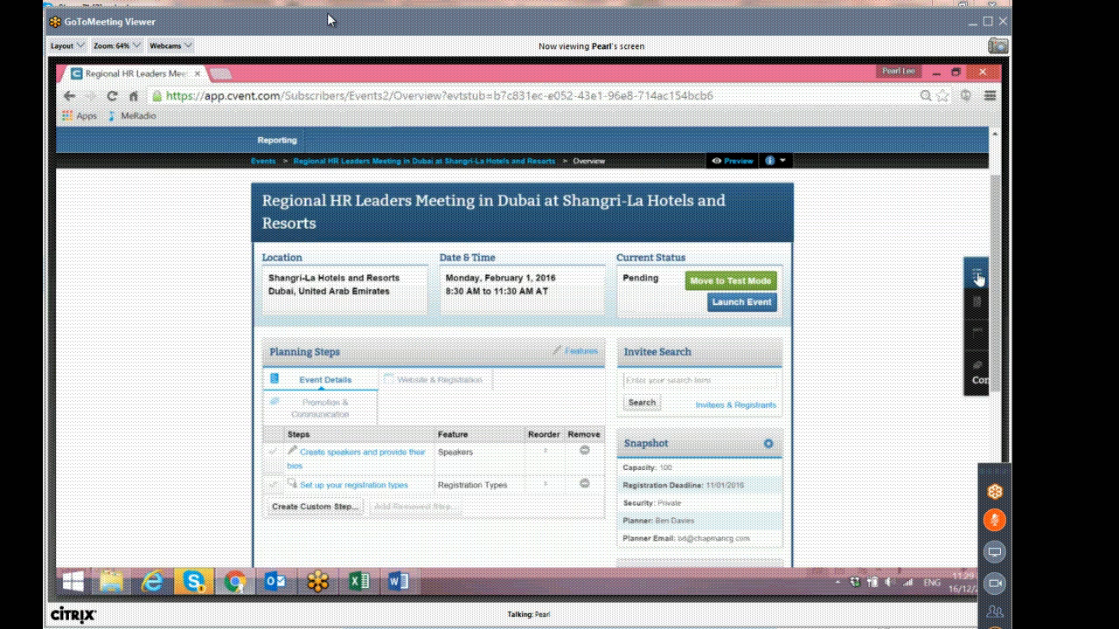
mouse_move(974, 302)
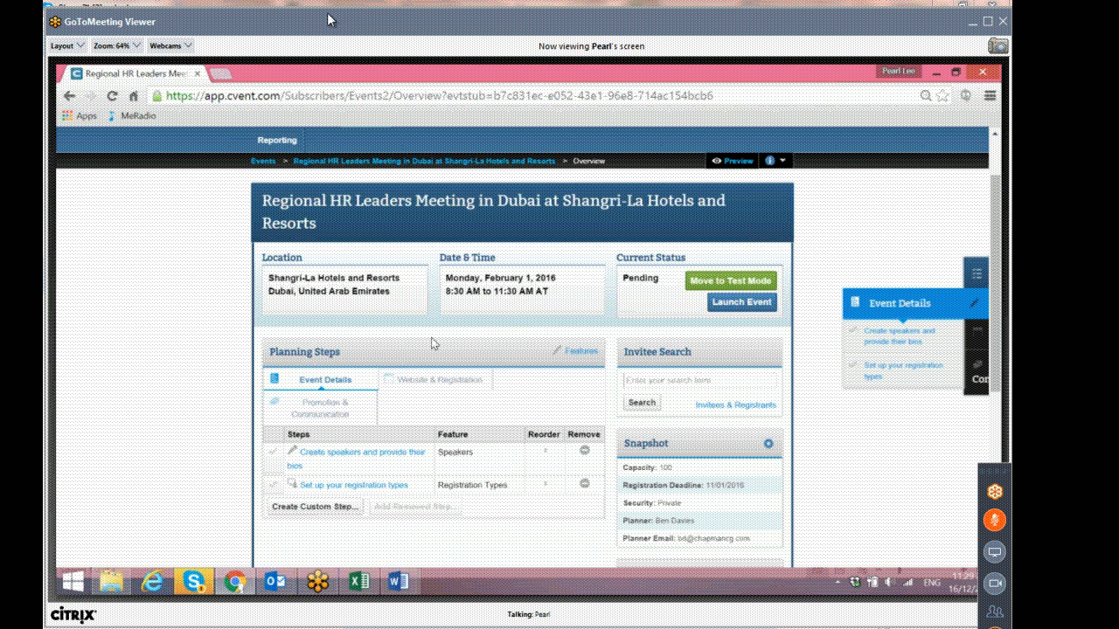
scroll(431, 343, down, 1)
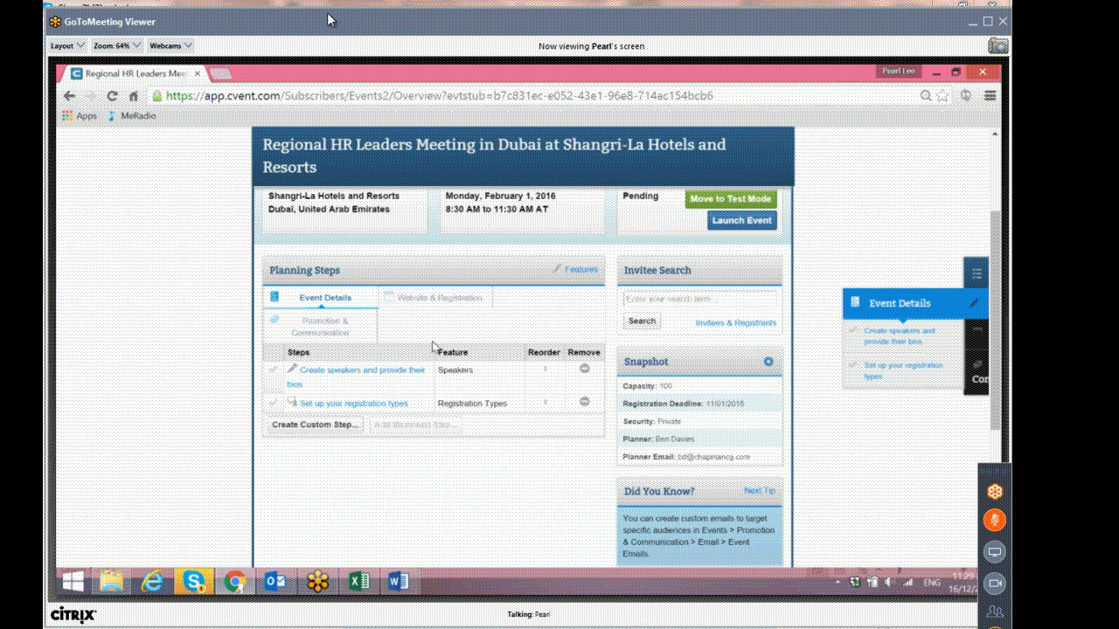
click(373, 404)
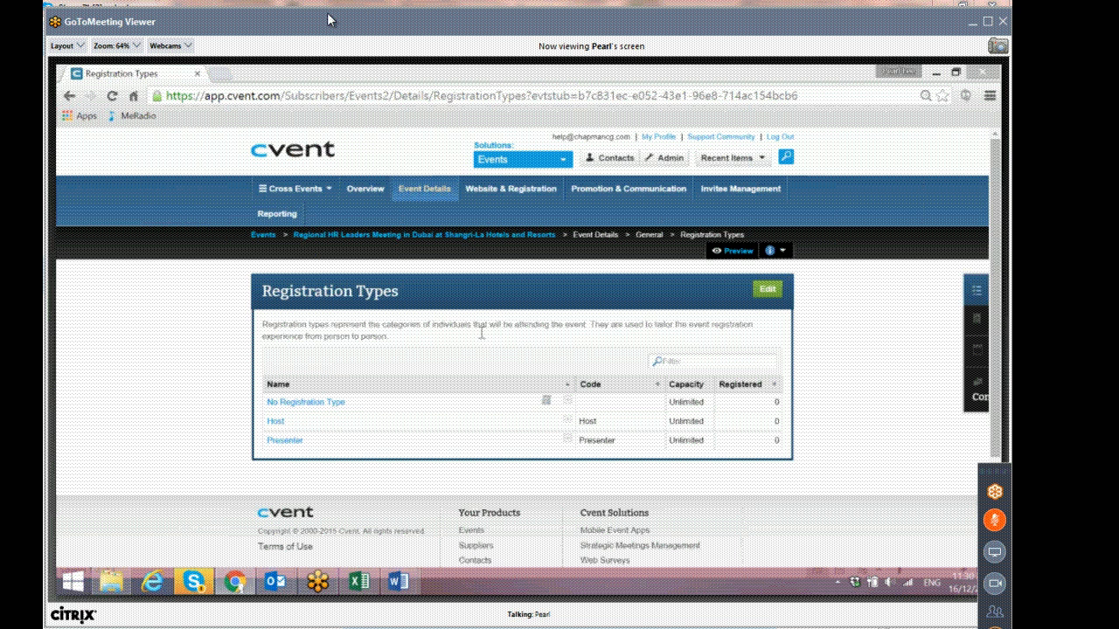
Open the Website & Registration planning steps and go to customizing the event website layout.
click(977, 317)
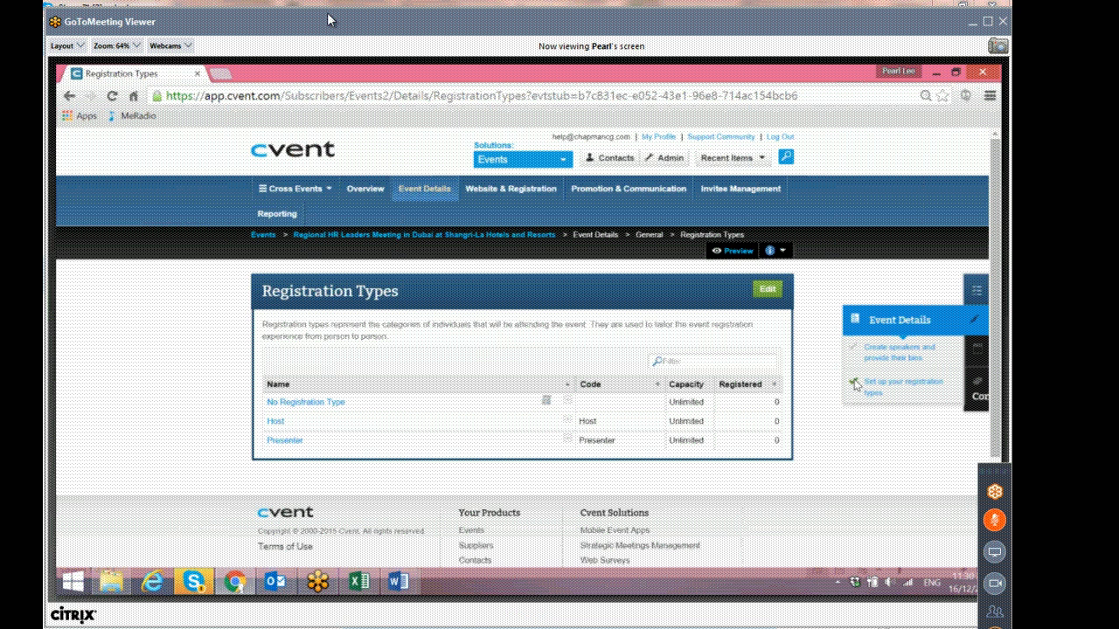
click(979, 341)
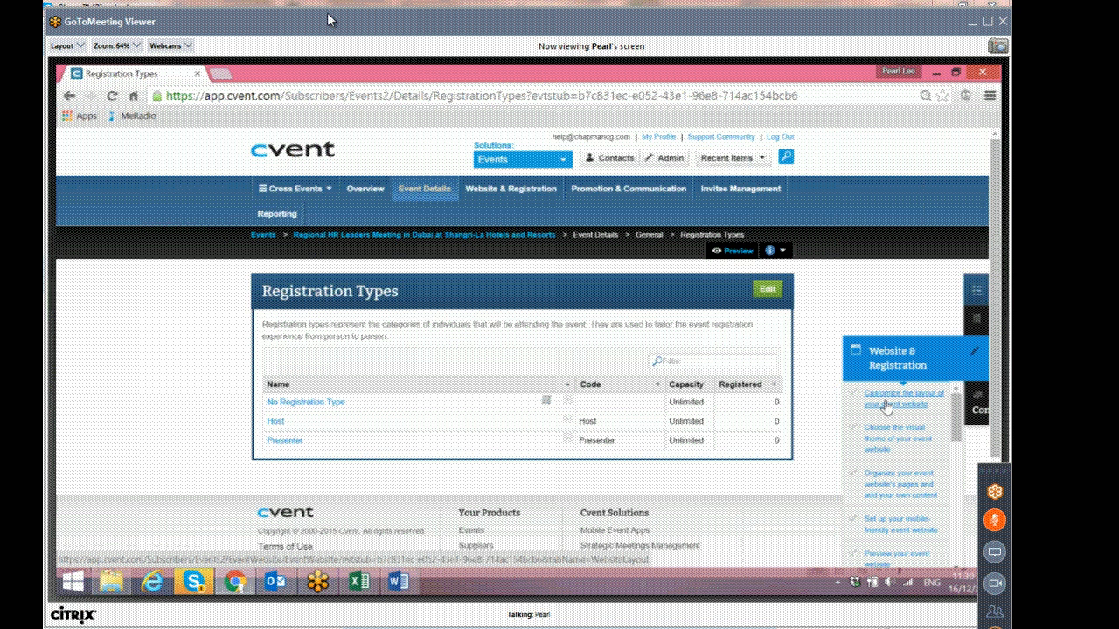
click(885, 405)
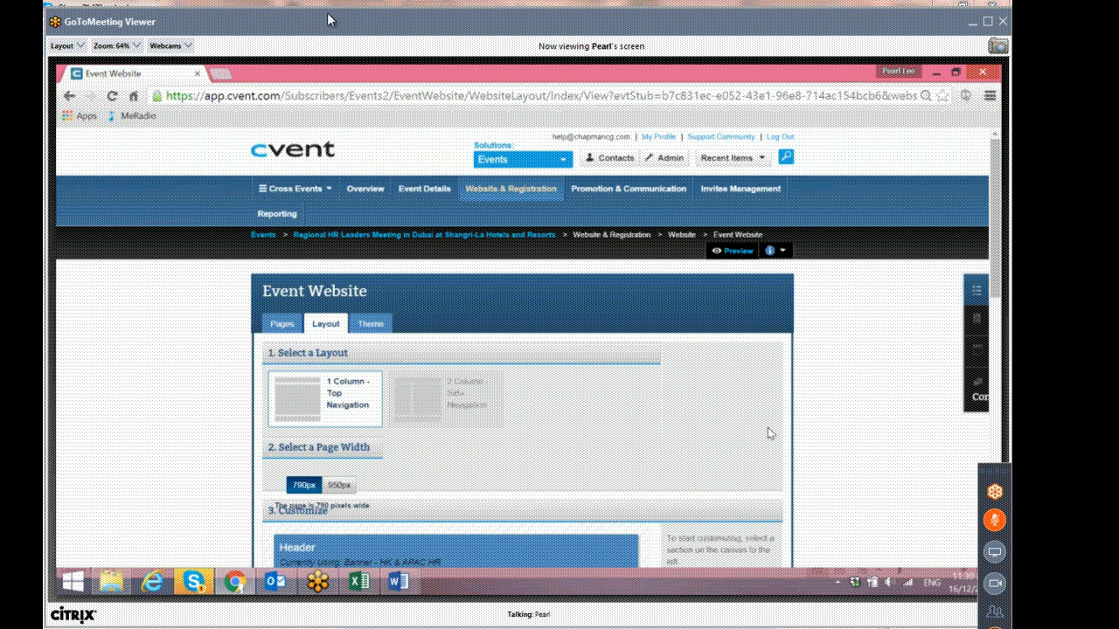
Select the Header section of the event website layout to show its image settings.
scroll(767, 428, down, 1)
scroll(393, 266, down, 1)
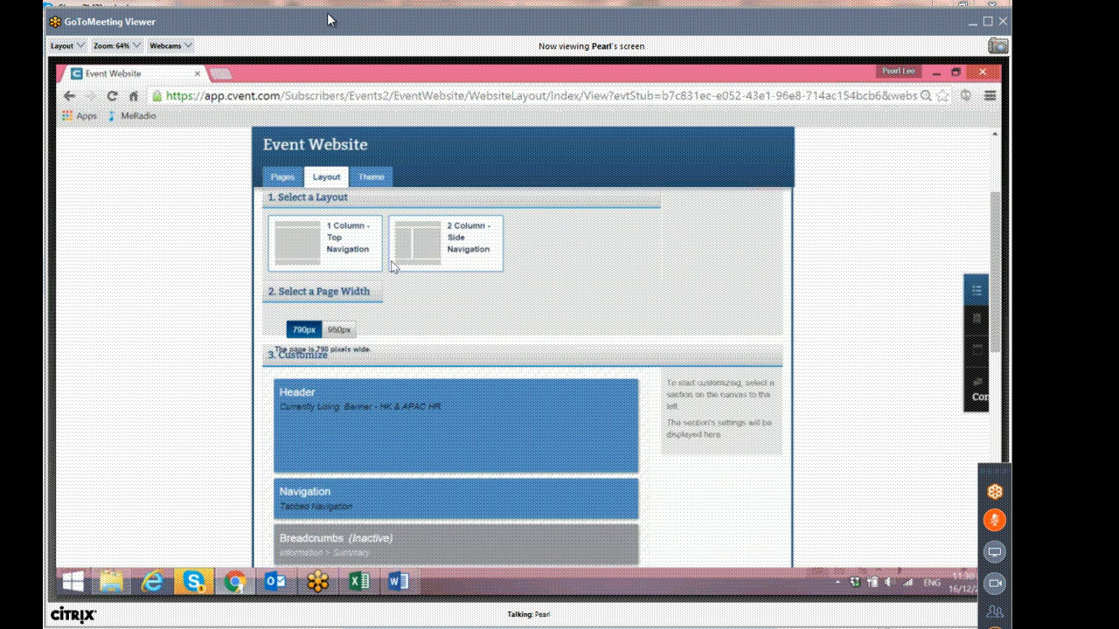
scroll(392, 265, down, 1)
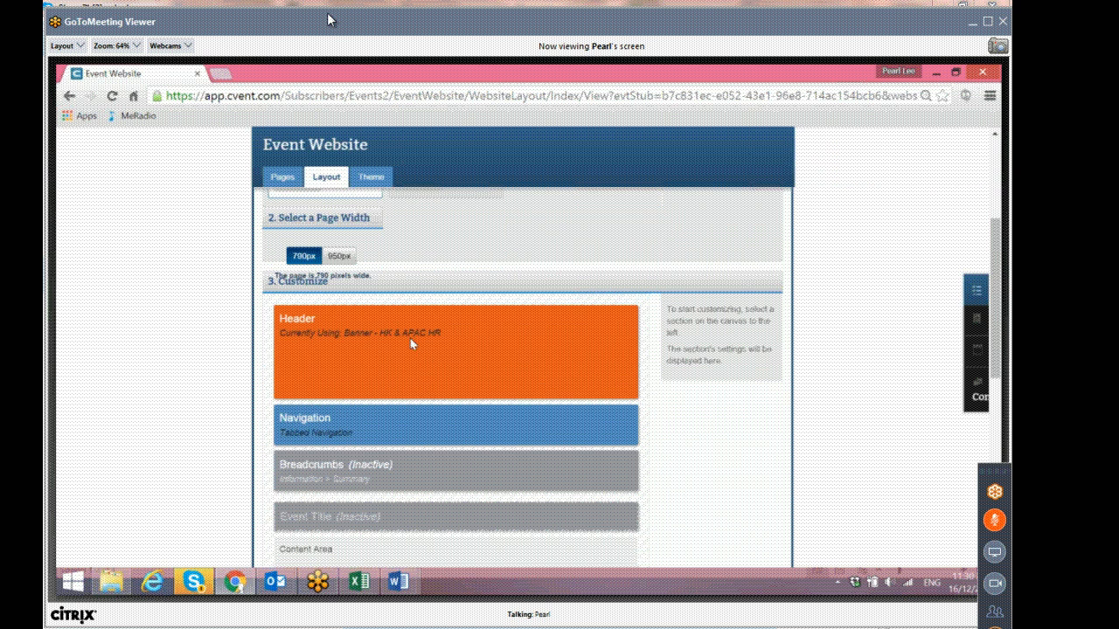
scroll(477, 342, down, 3)
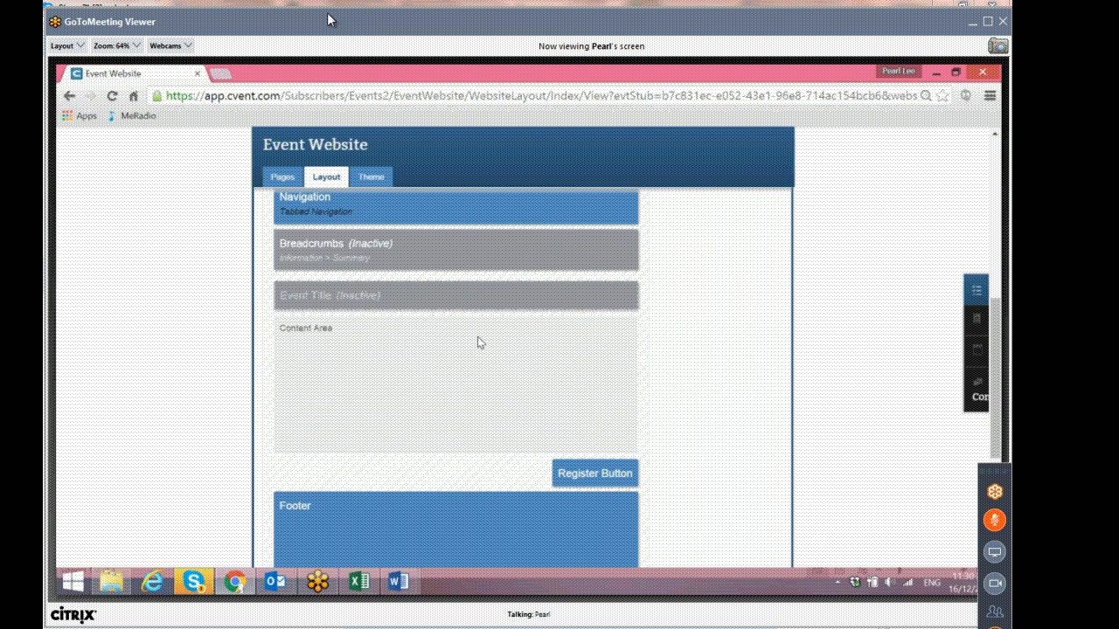
scroll(477, 342, up, 2)
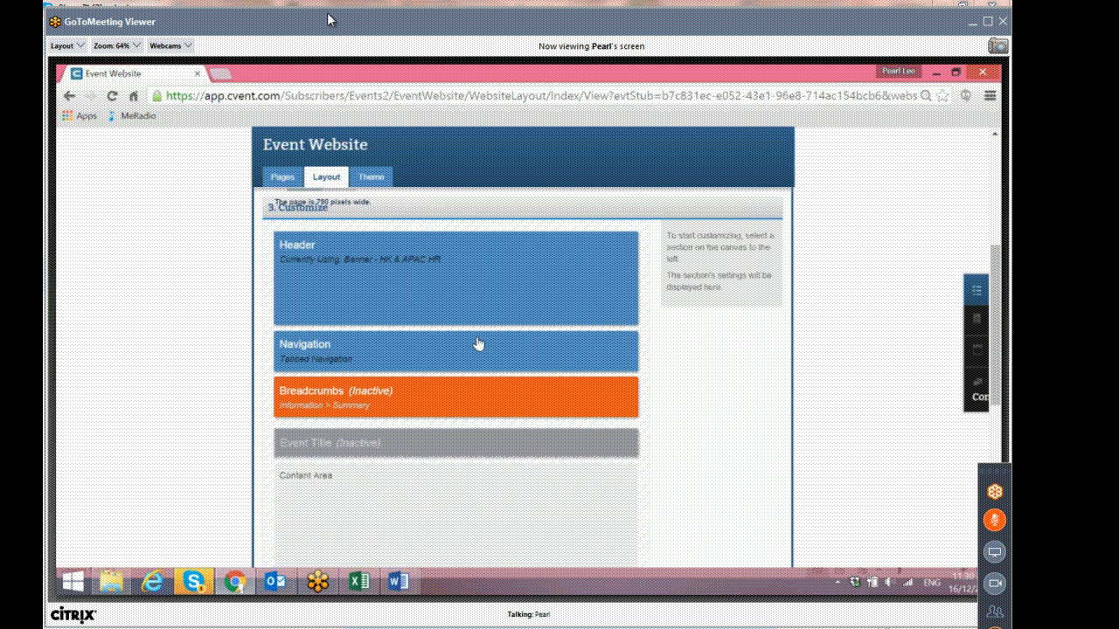
click(494, 273)
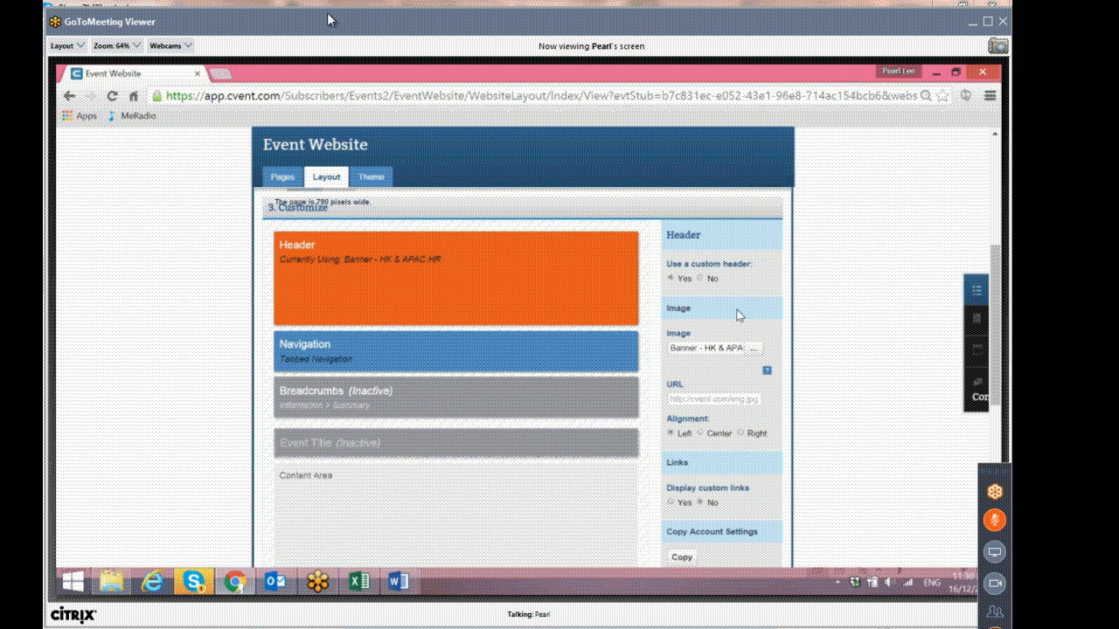
scroll(736, 315, up, 5)
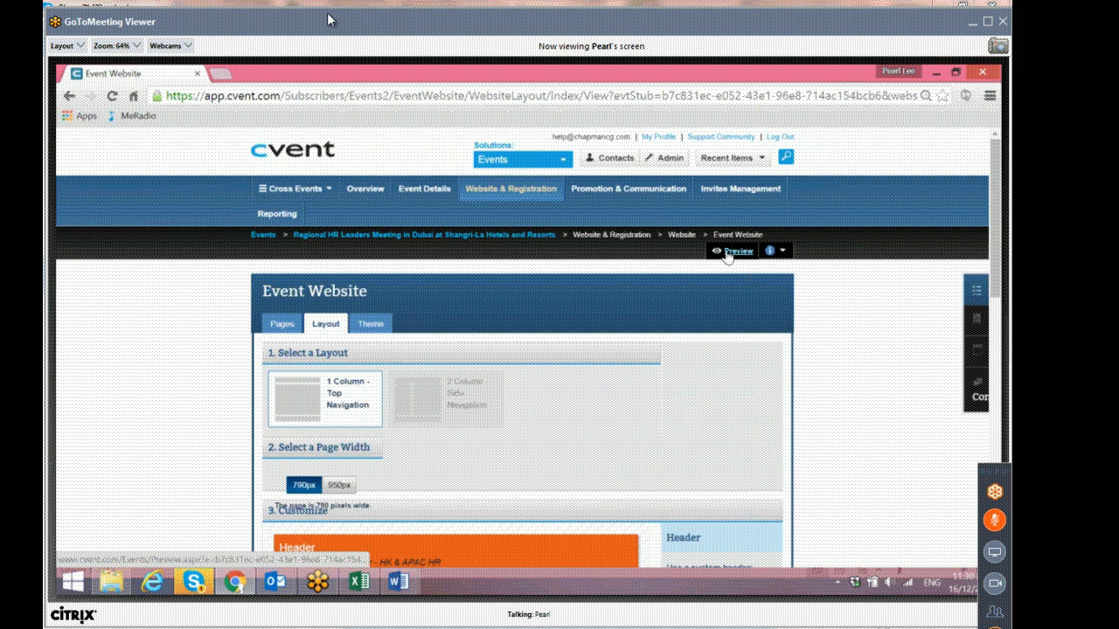
Preview the event website and review its homepage description text.
click(736, 252)
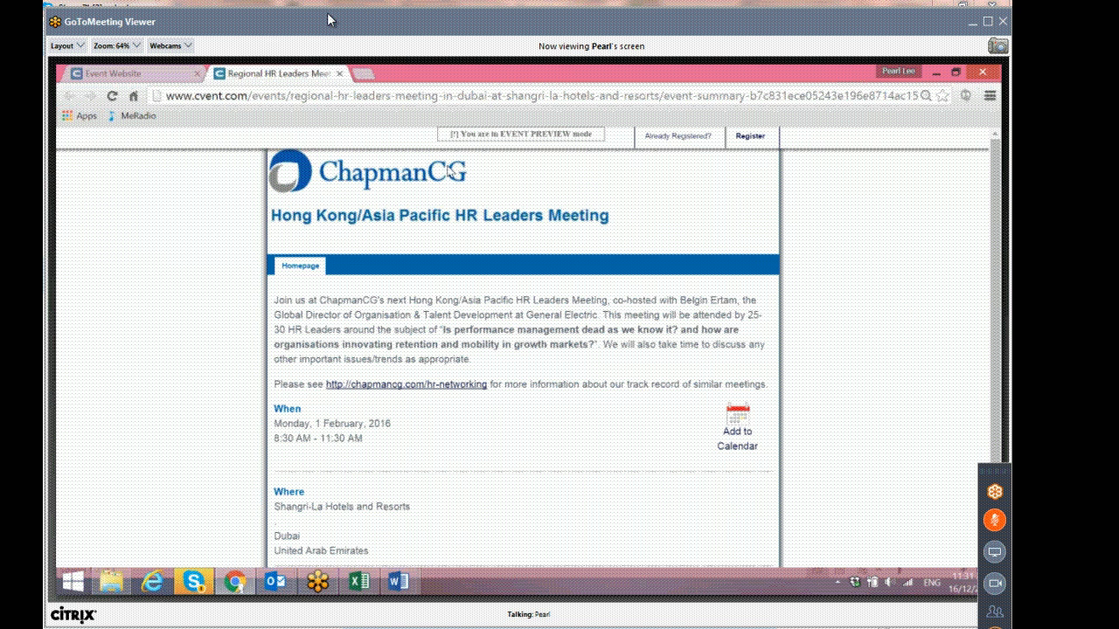
drag(275, 300, 770, 384)
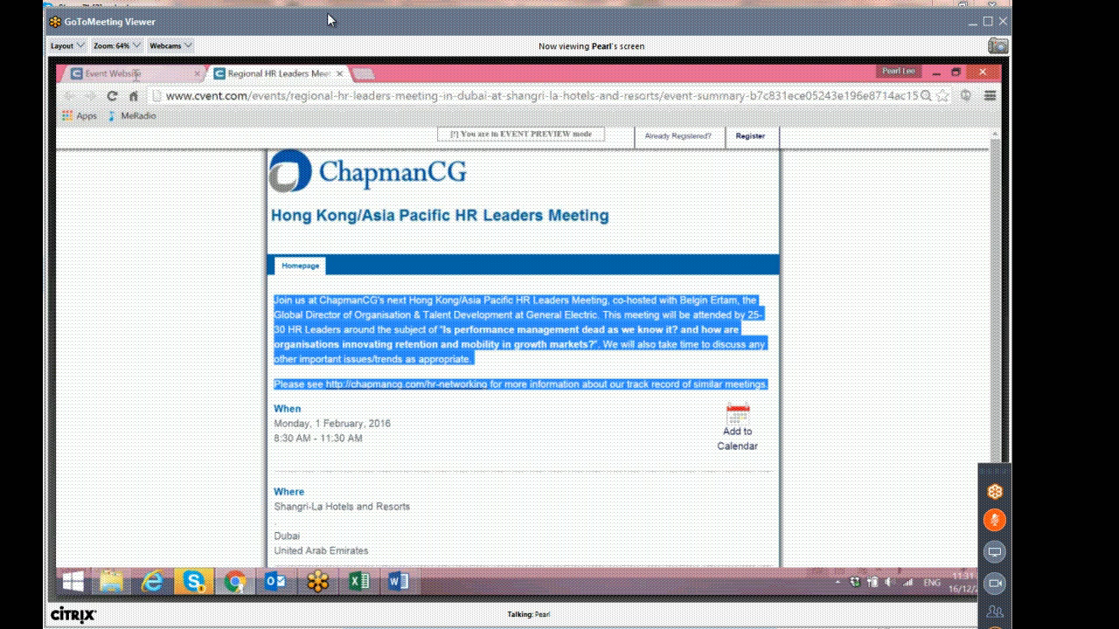
scroll(354, 330, down, 1)
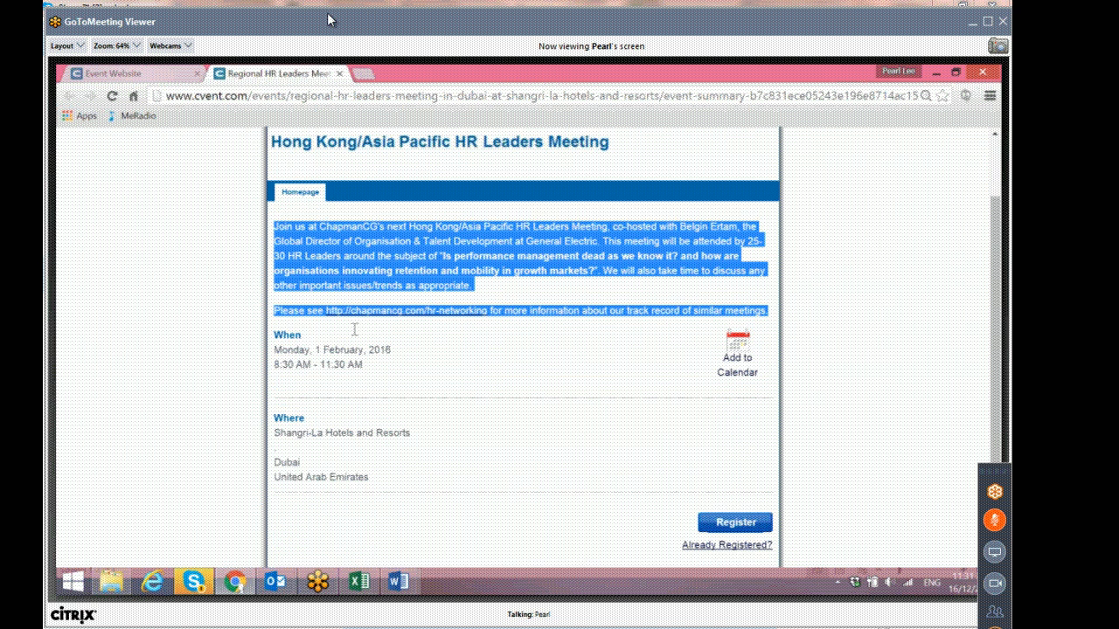
Return to the Event Website layout and open the image picker for the header banner.
click(113, 73)
scroll(717, 370, down, 2)
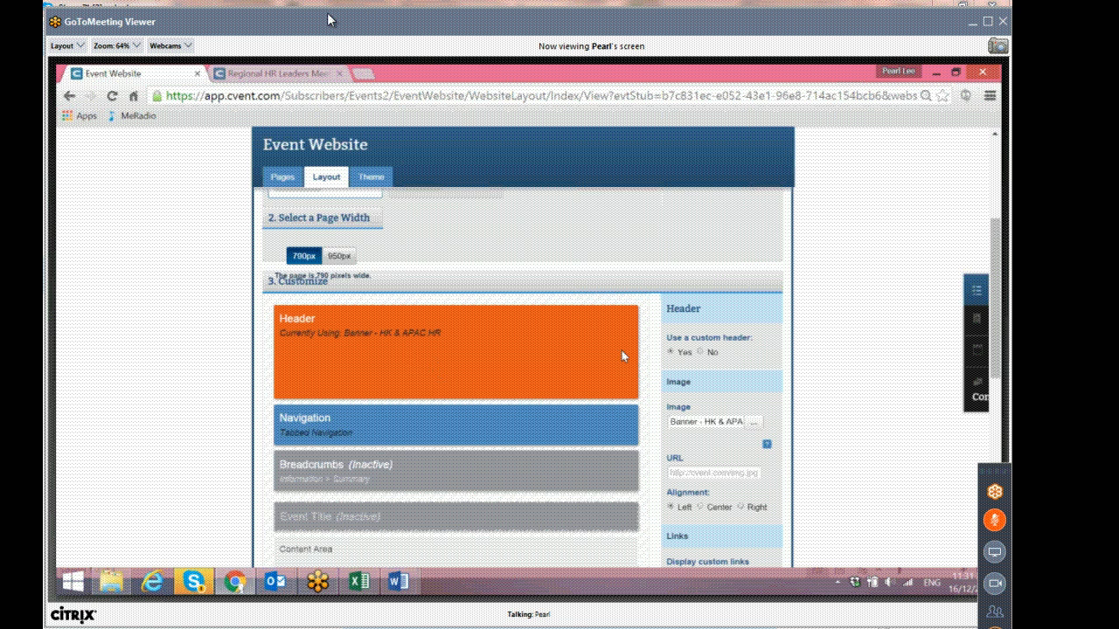
scroll(624, 357, down, 1)
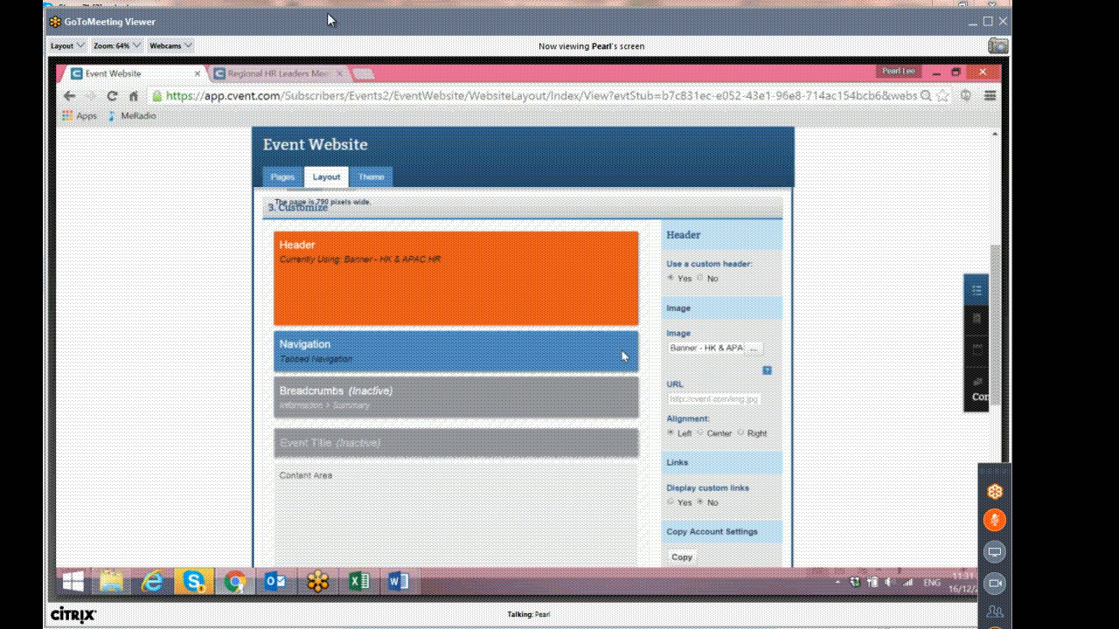
click(755, 350)
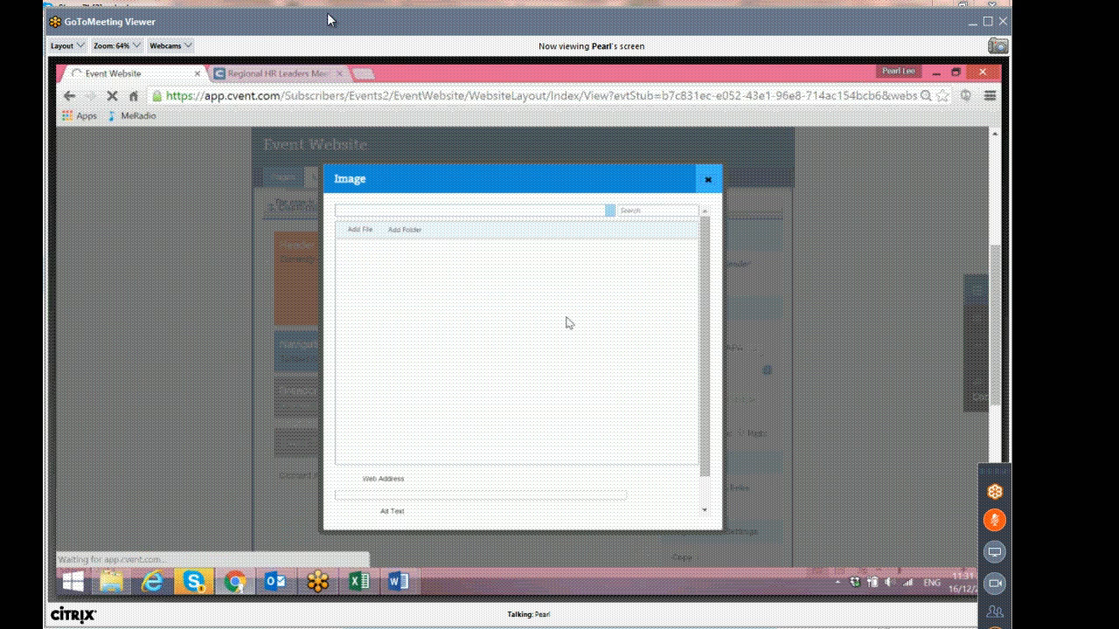
double_click(369, 267)
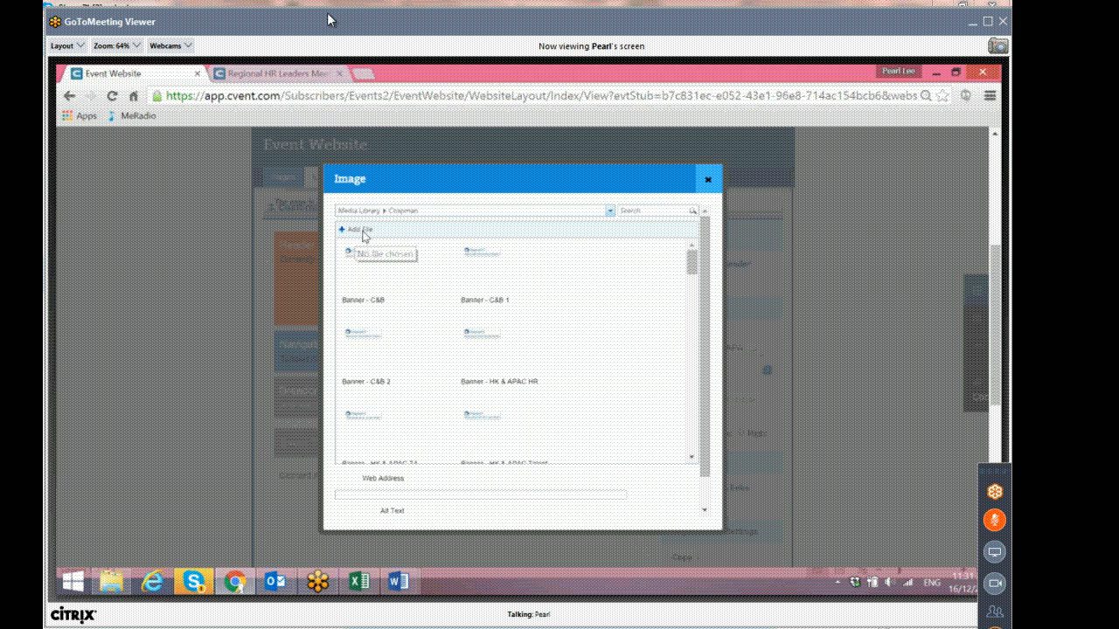
Start adding a new image file and browse to the Dropbox folder in the Open dialog.
click(362, 233)
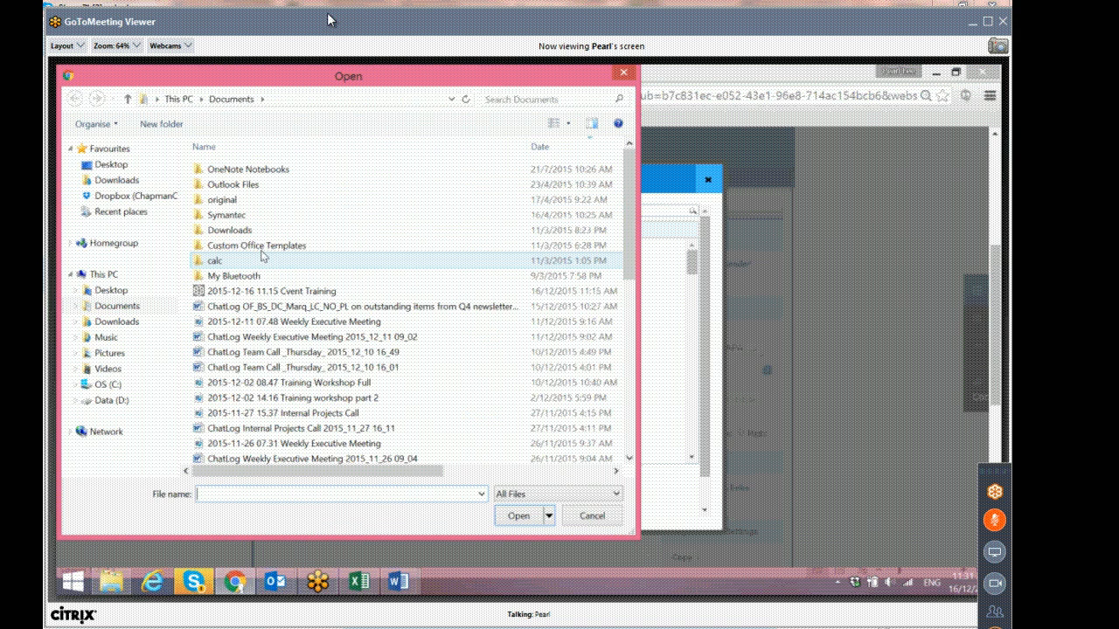
click(173, 200)
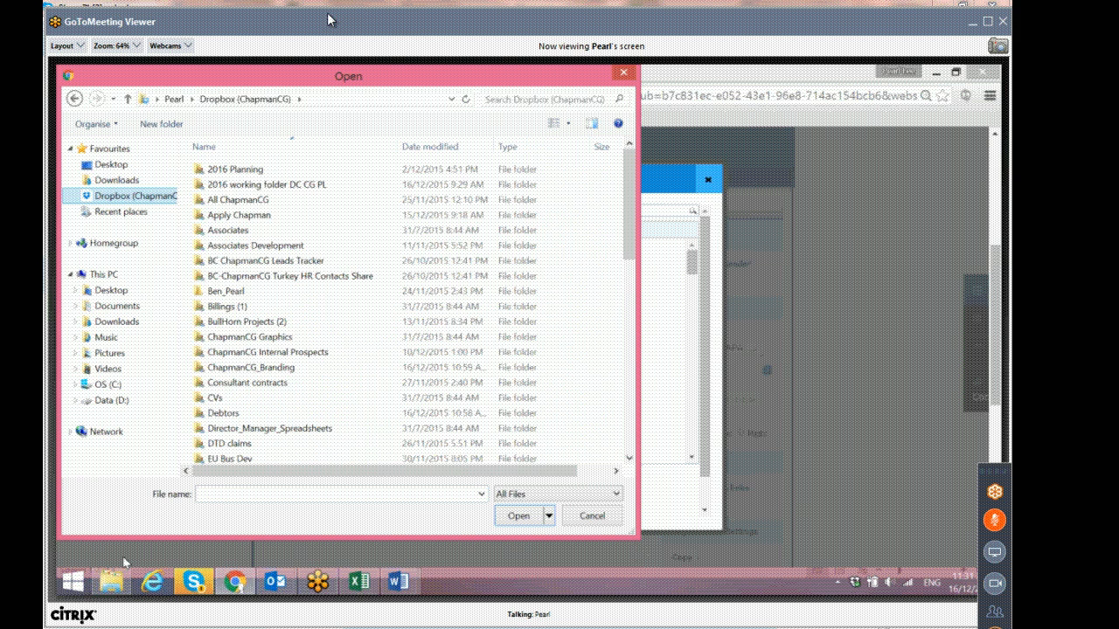
Switch to File Explorer and open Banner Working File from Dropbox > ChapmanCG_Branding > Cvent Banner & Imagery.
click(119, 584)
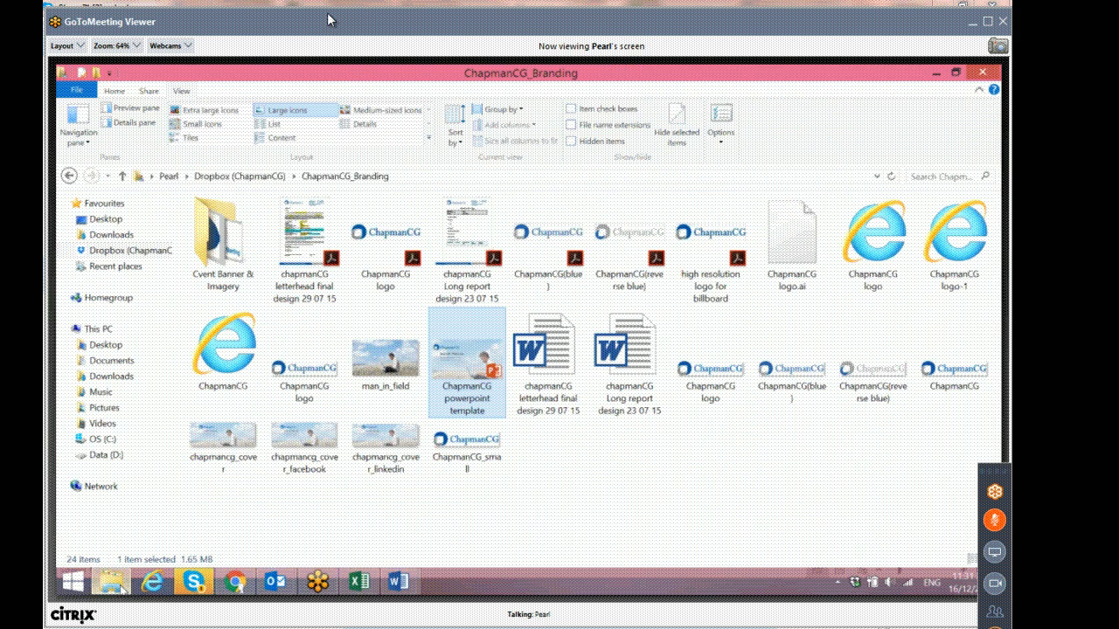
click(144, 250)
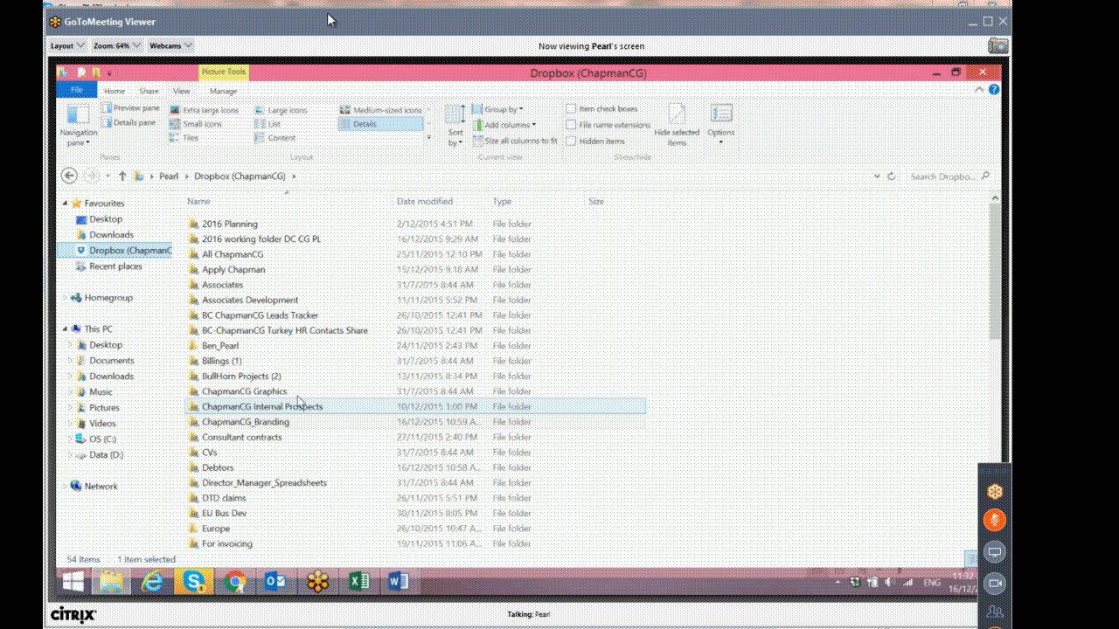
click(298, 391)
click(283, 423)
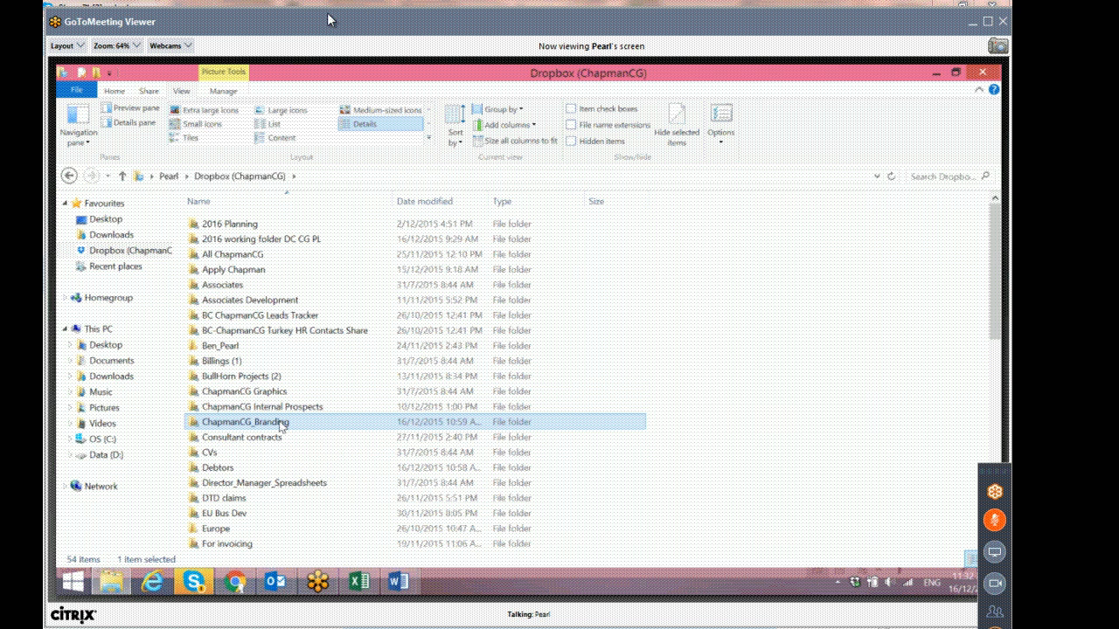
double_click(279, 426)
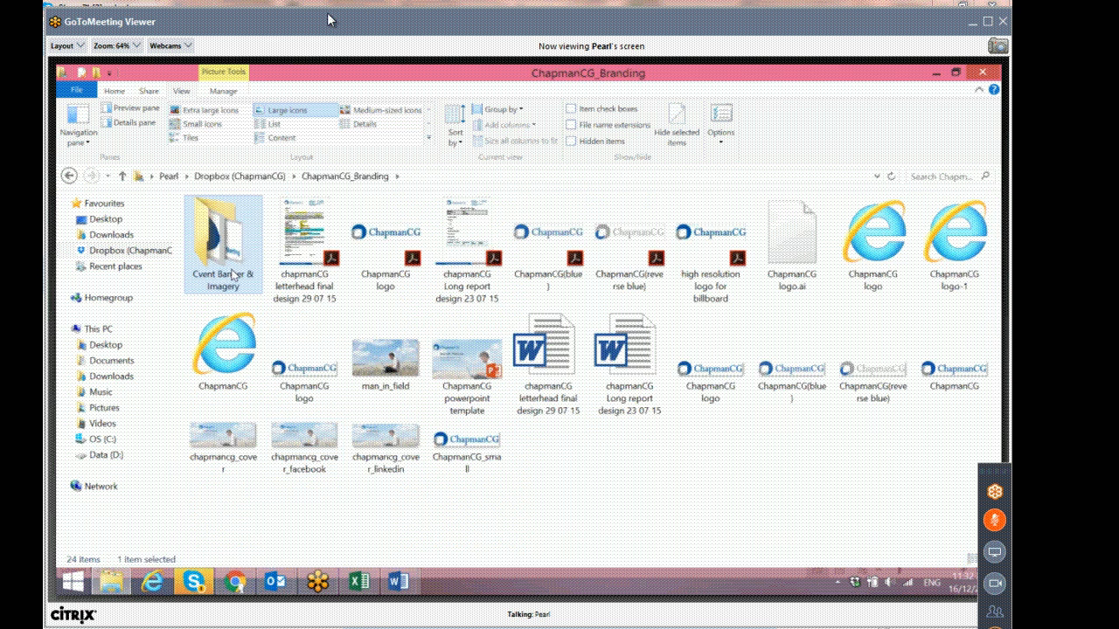
double_click(234, 275)
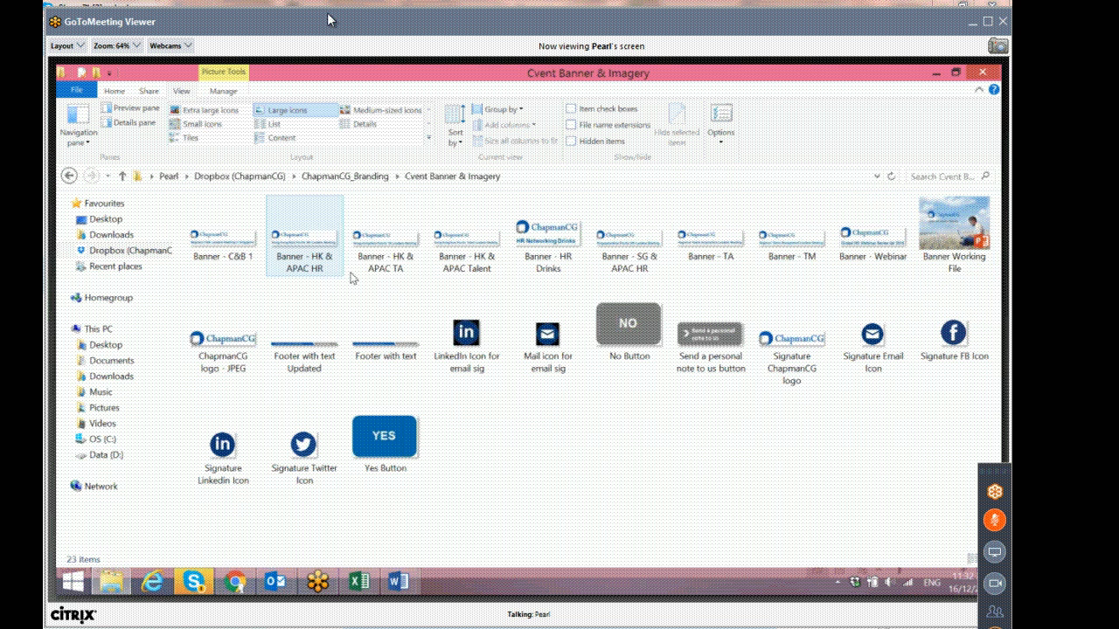
click(943, 240)
double_click(943, 240)
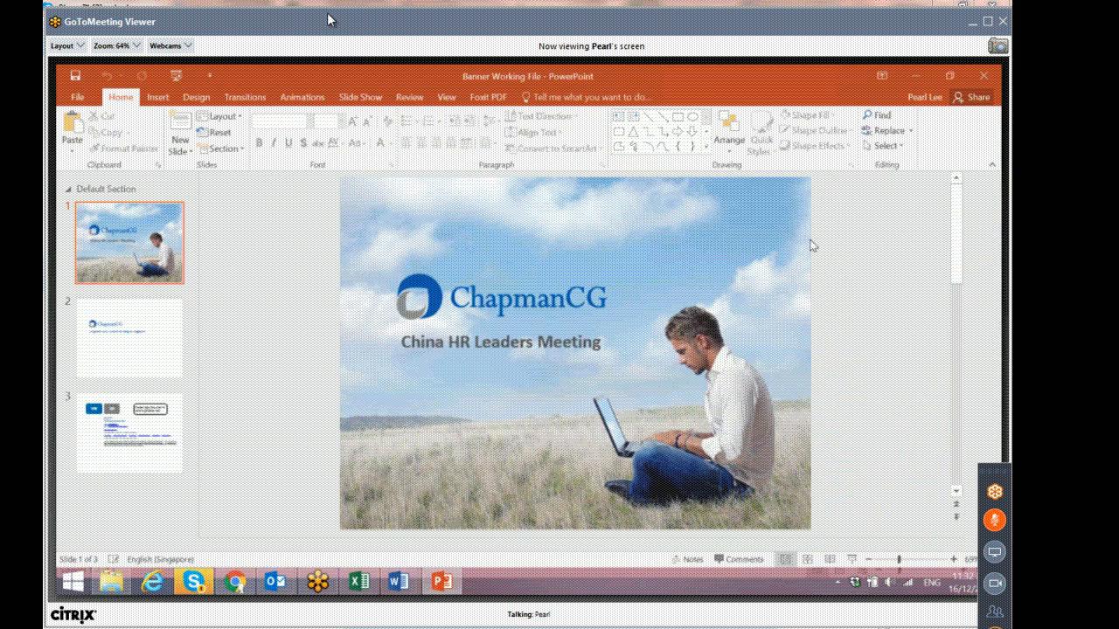
On slide 2, change the banner title to "Regional HR Leaders Meeting in Dubai".
click(133, 375)
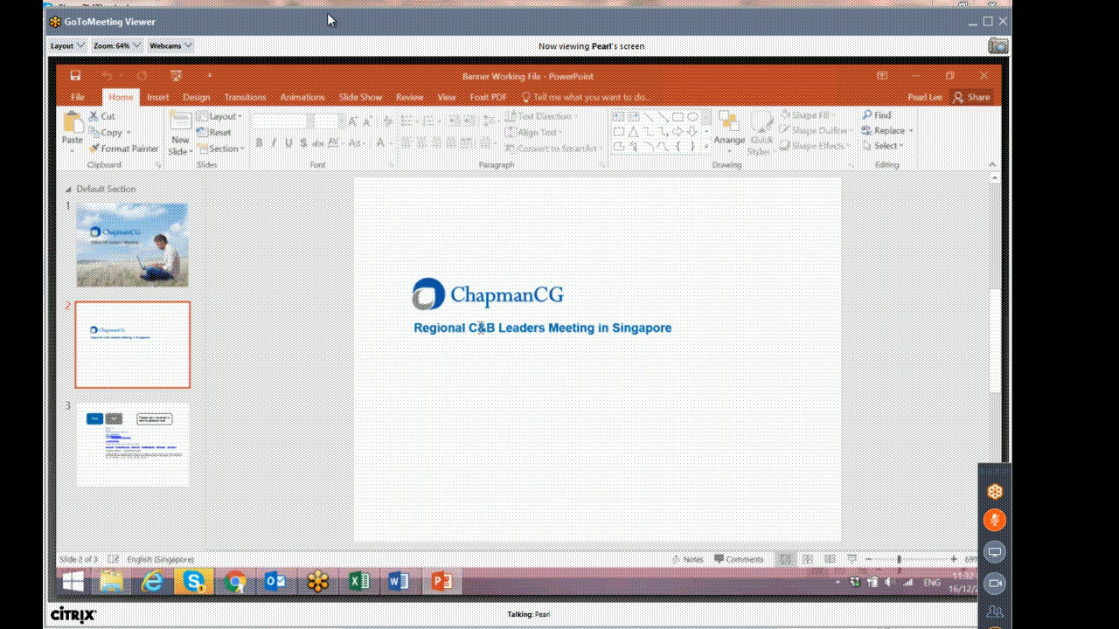
double_click(479, 328)
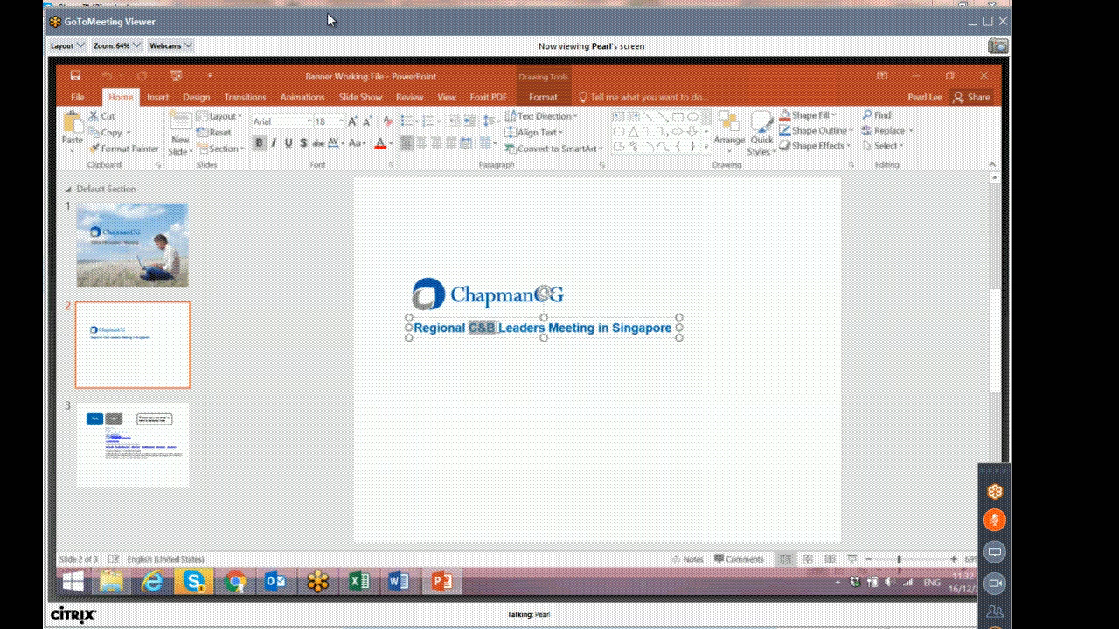
text(HR)
drag(603, 328, 663, 331)
text(Du)
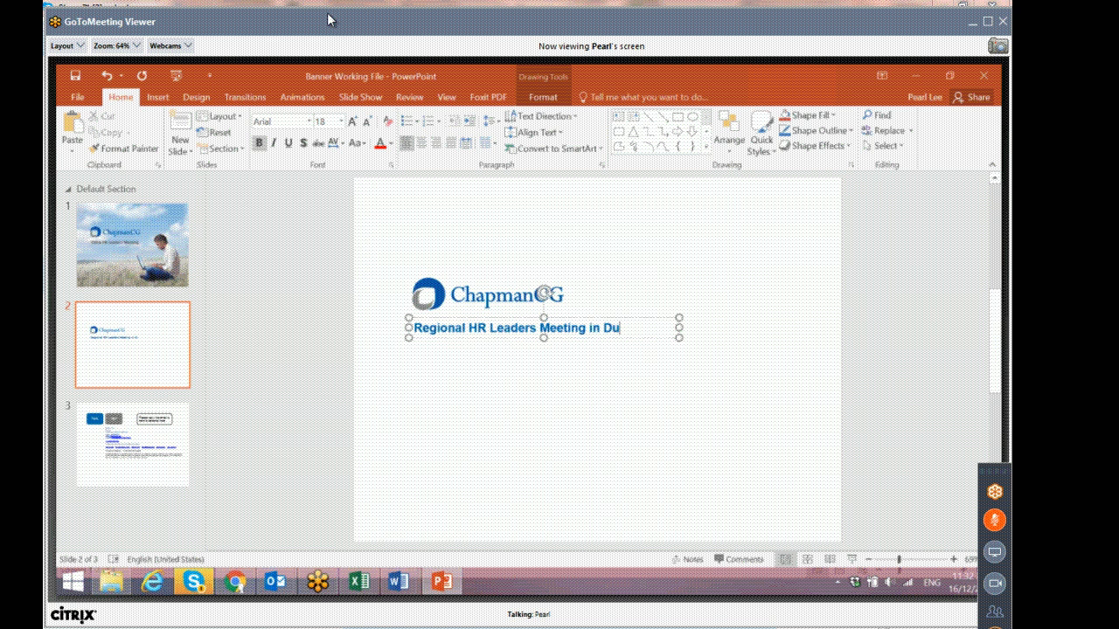
text(bai)
click(518, 429)
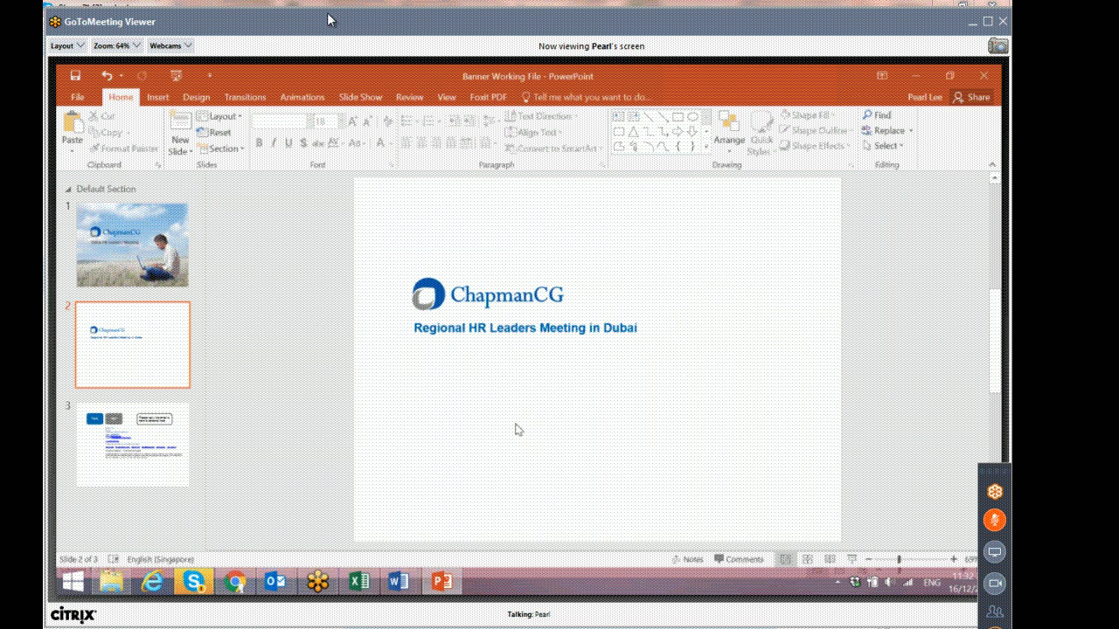
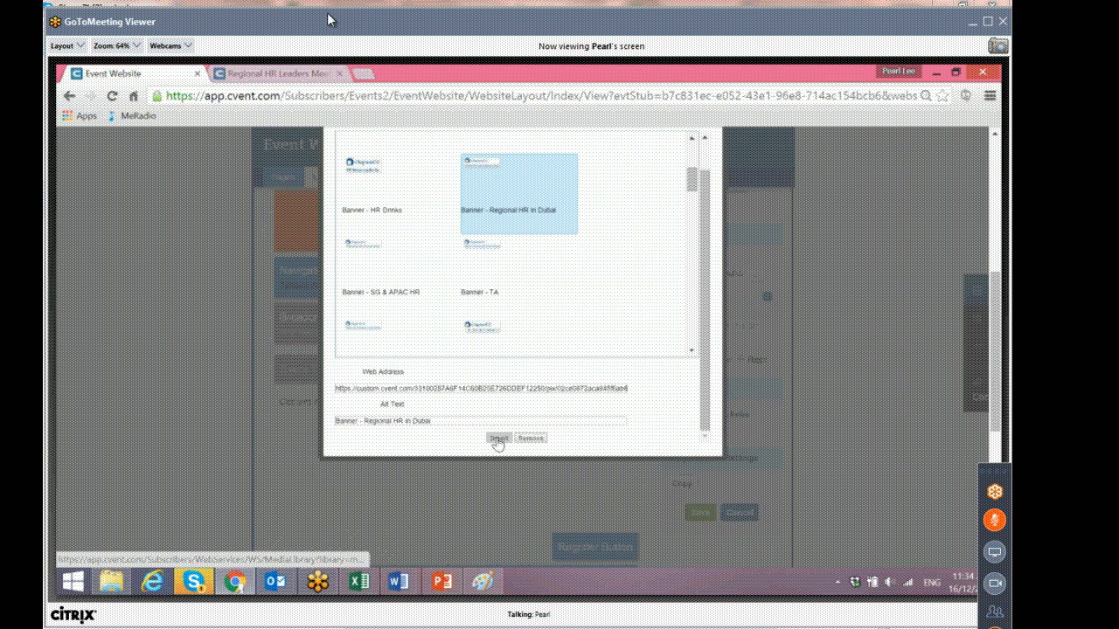
Choose the Banner - Regional HR in Dubai image as the custom header image.
click(498, 439)
scroll(730, 417, down, 2)
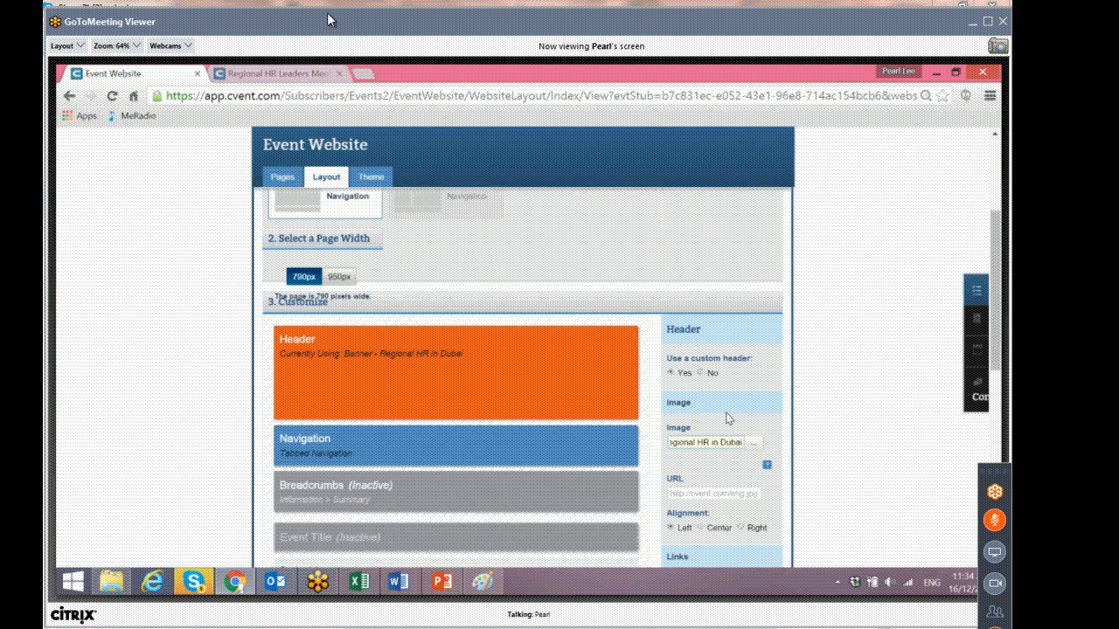
scroll(730, 418, down, 3)
scroll(448, 374, down, 2)
Review the Navigation and Footer section settings of the website layout.
click(710, 464)
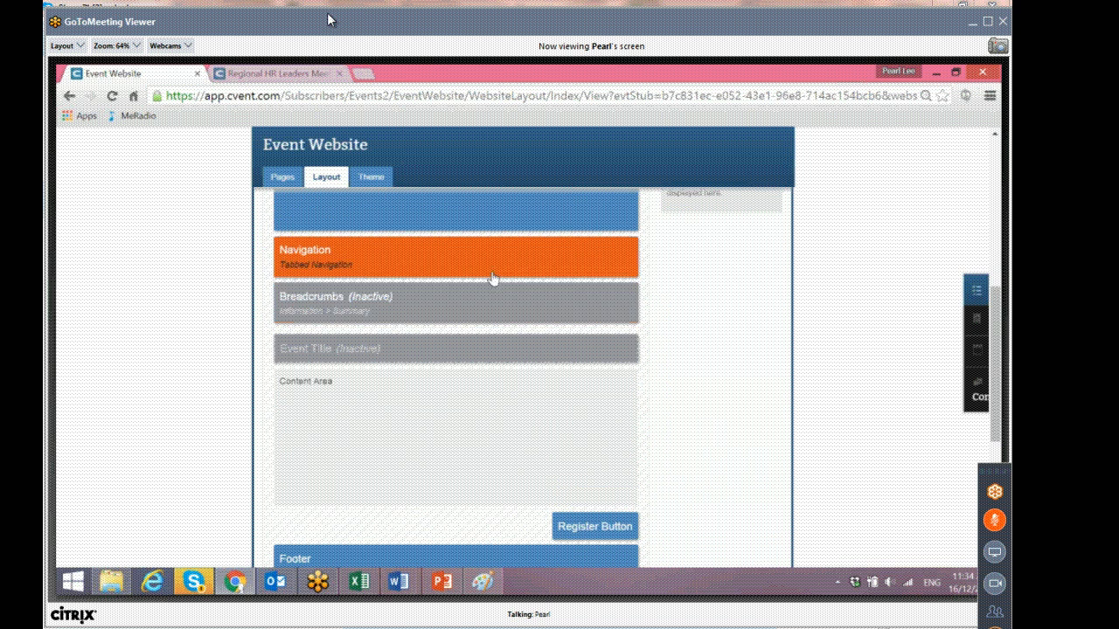
scroll(489, 312, down, 3)
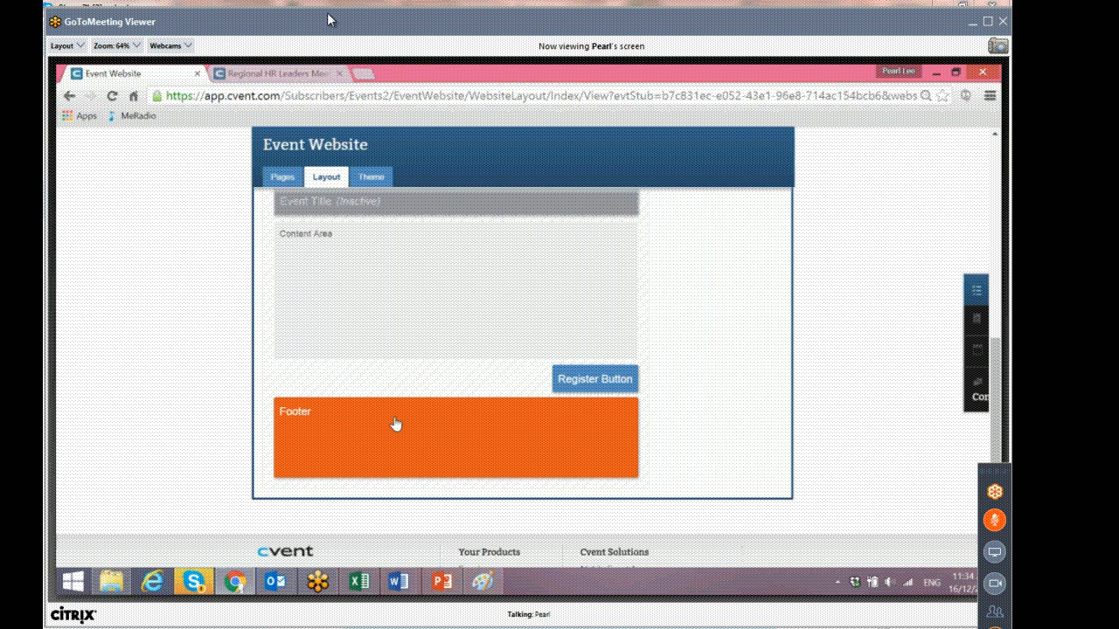
click(395, 424)
scroll(759, 321, up, 5)
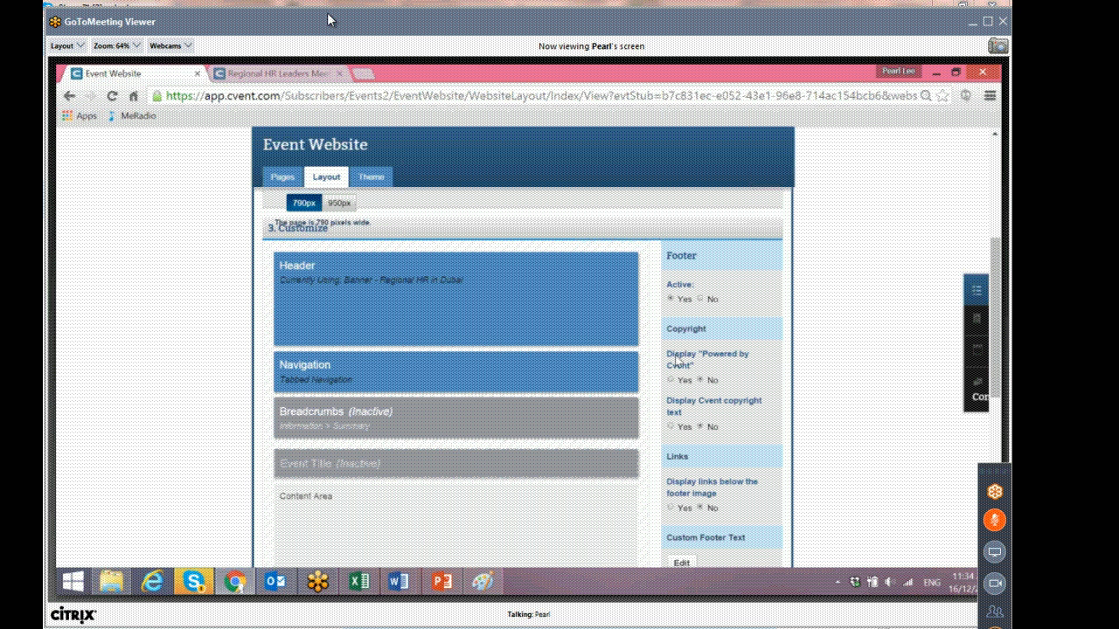
drag(666, 354, 737, 367)
click(729, 391)
drag(680, 400, 708, 413)
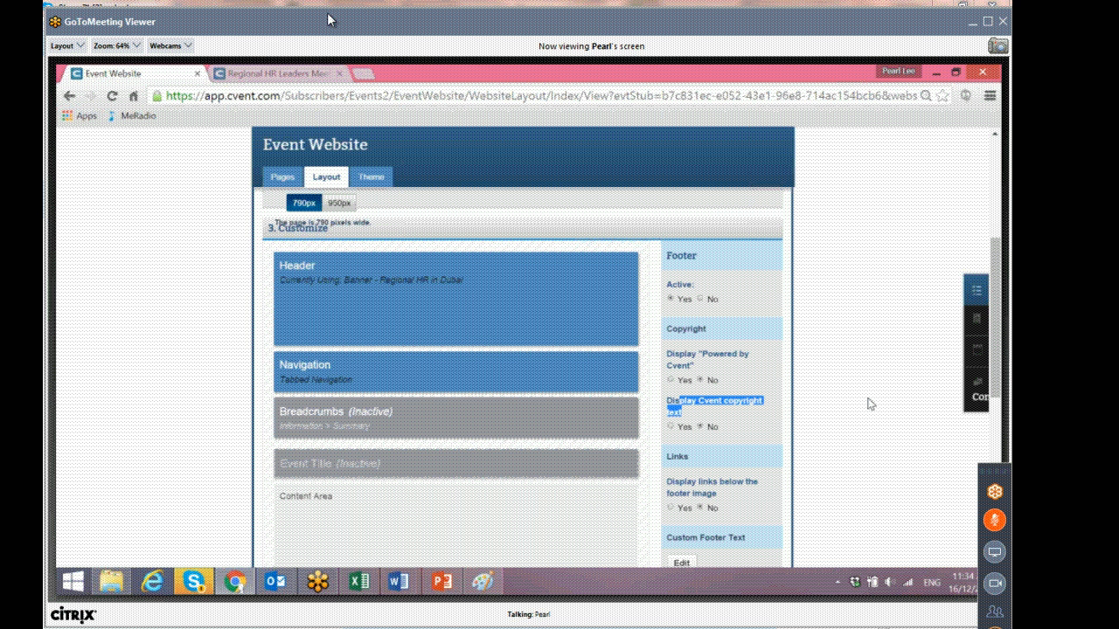
scroll(841, 379, down, 1)
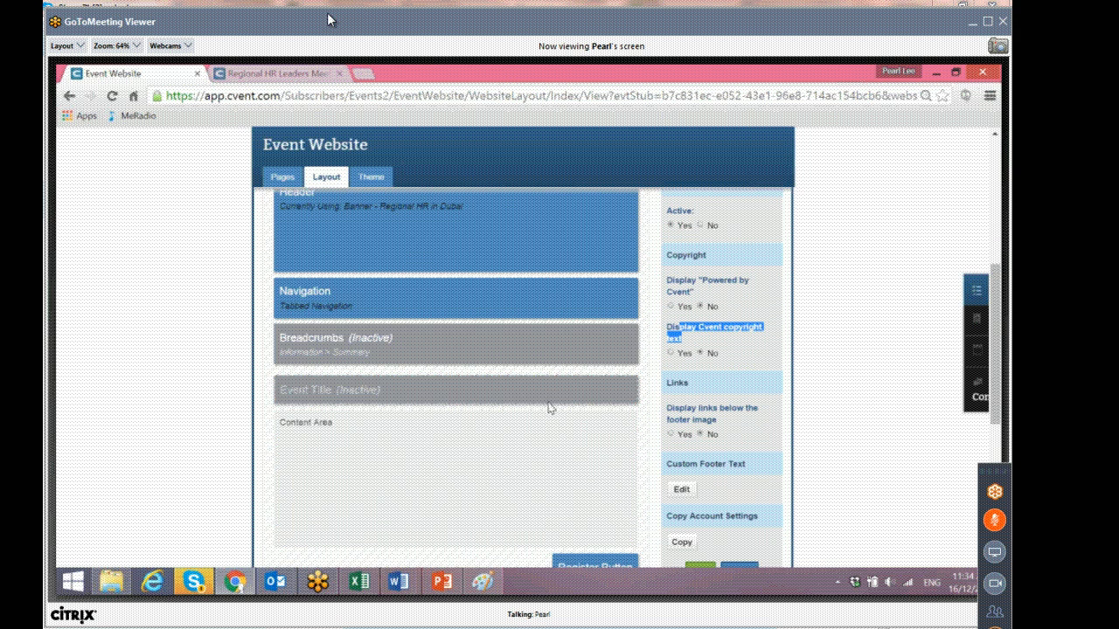
scroll(744, 379, down, 1)
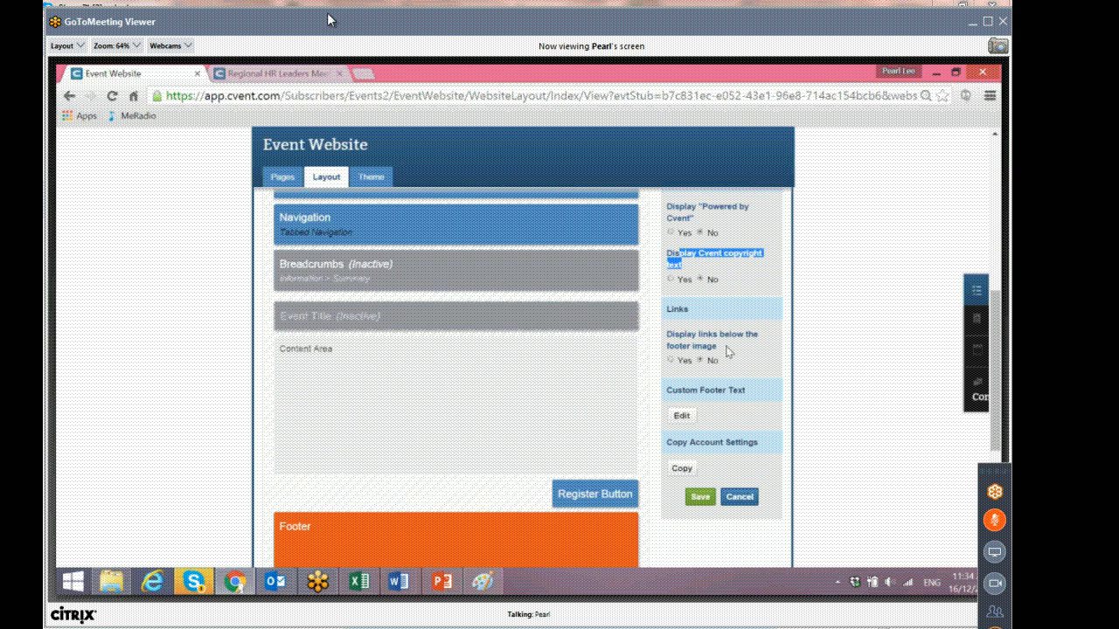
scroll(643, 415, up, 2)
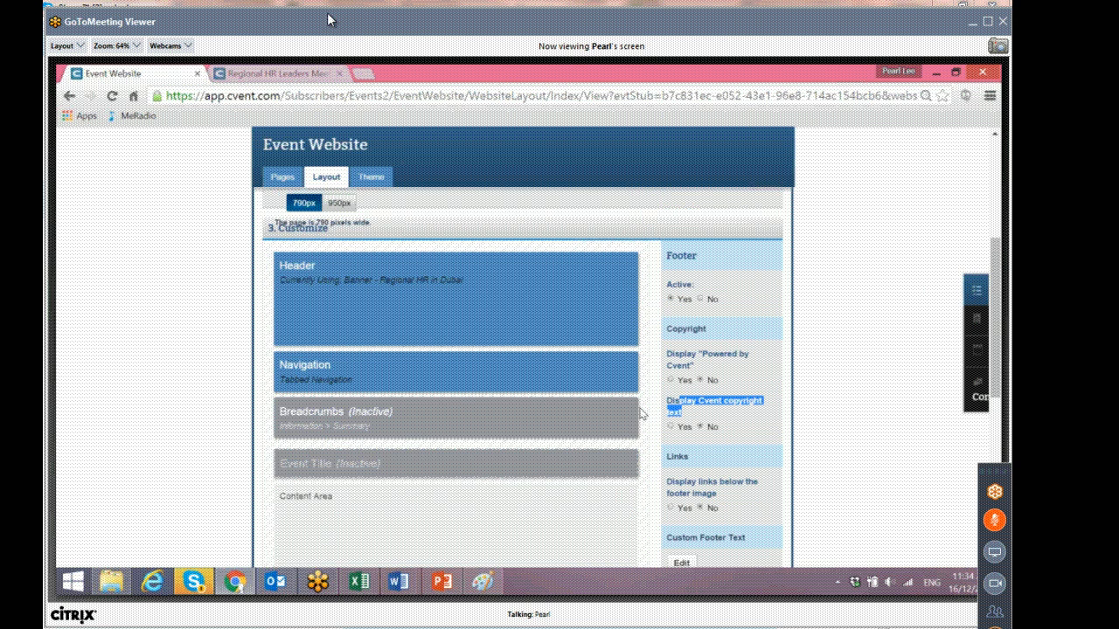
scroll(642, 415, up, 2)
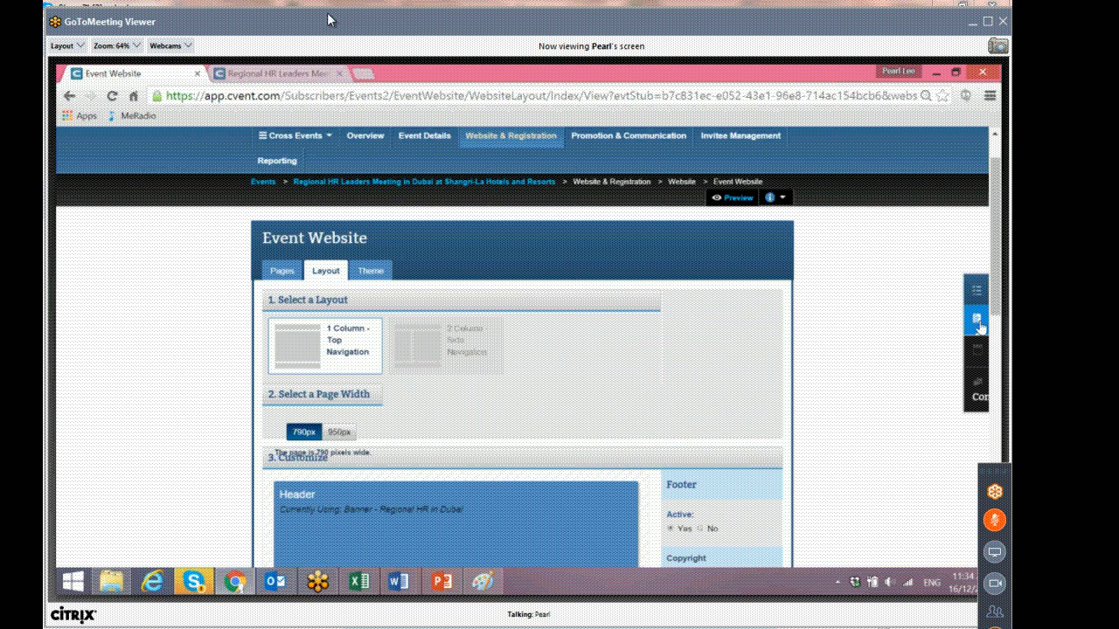
Open the website theme page from the setup checklist and review its colour settings.
mouse_move(976, 350)
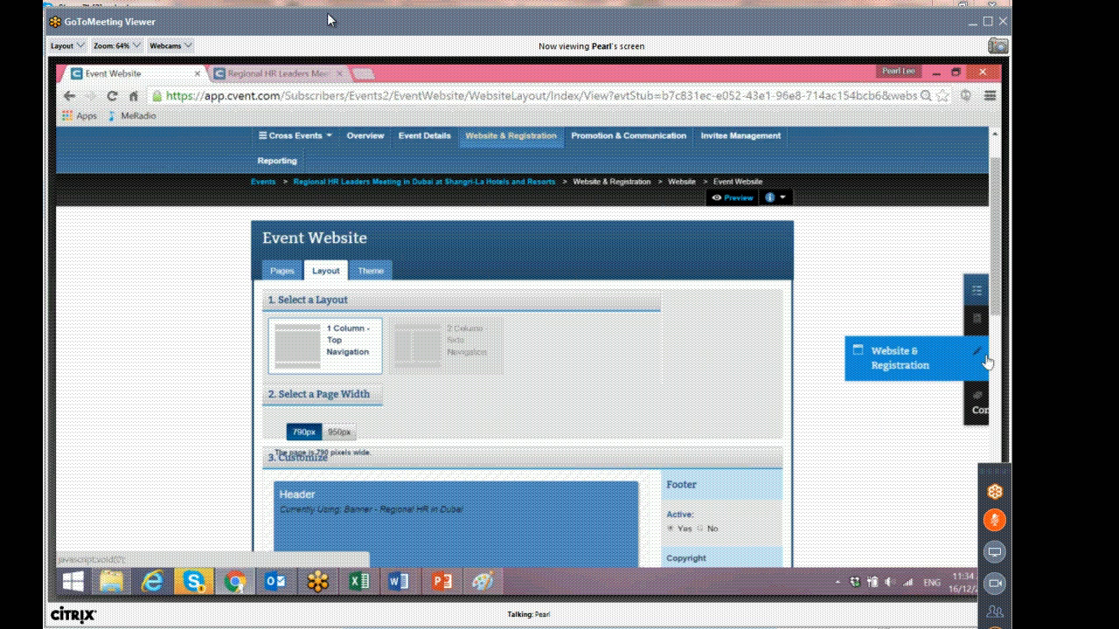
click(853, 400)
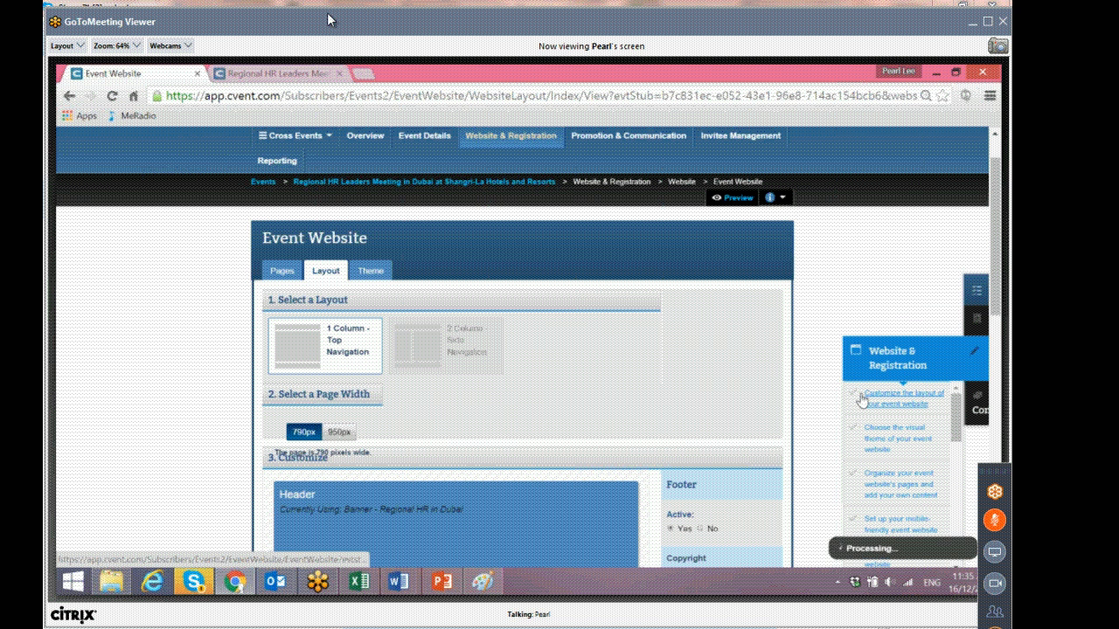
click(891, 441)
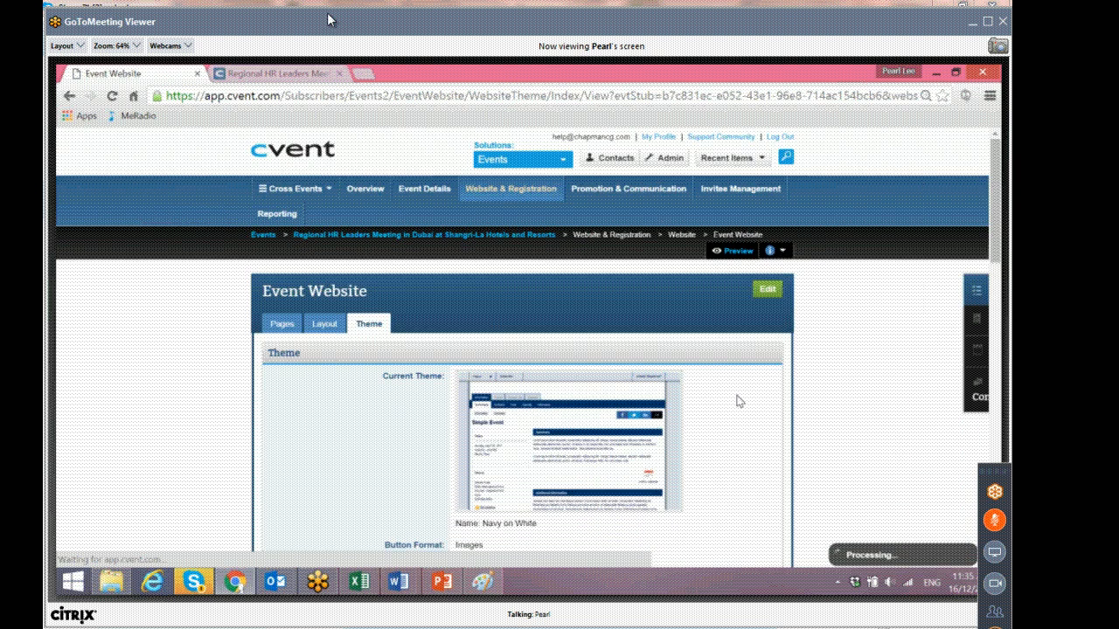
scroll(720, 393, down, 10)
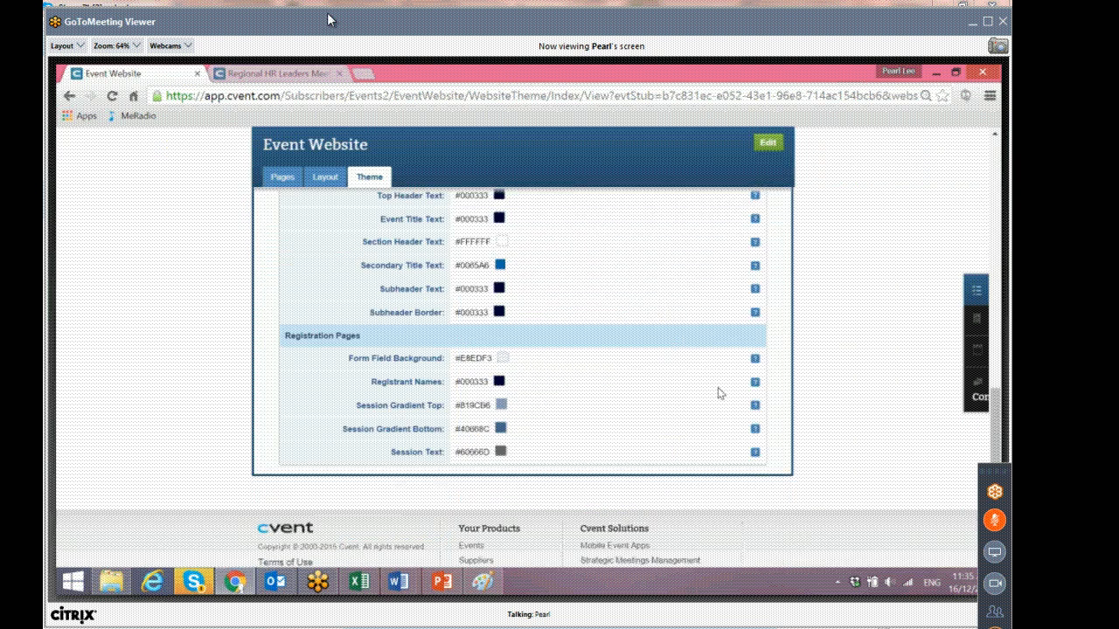
scroll(720, 393, up, 12)
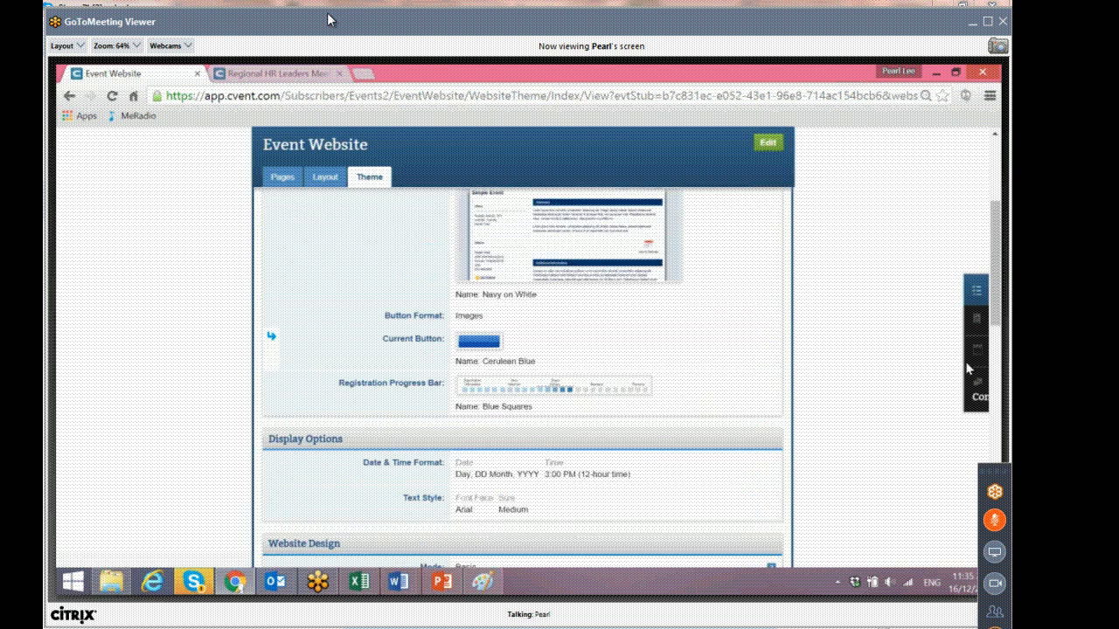
Open the website pages list from the checklist and turn off display of the Speakers page.
mouse_move(972, 360)
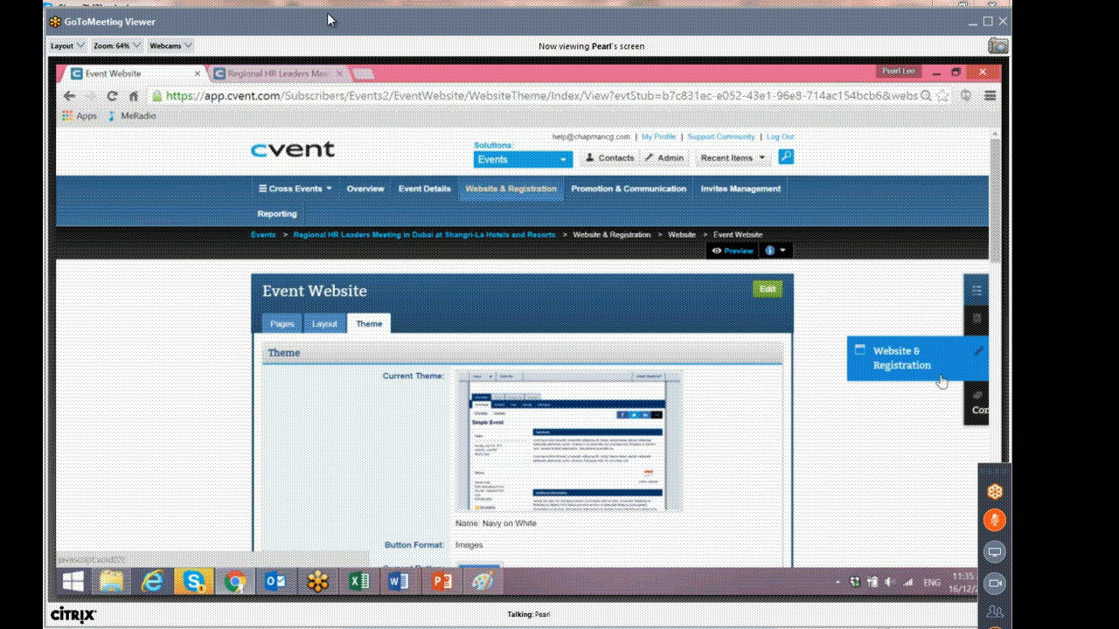
click(855, 433)
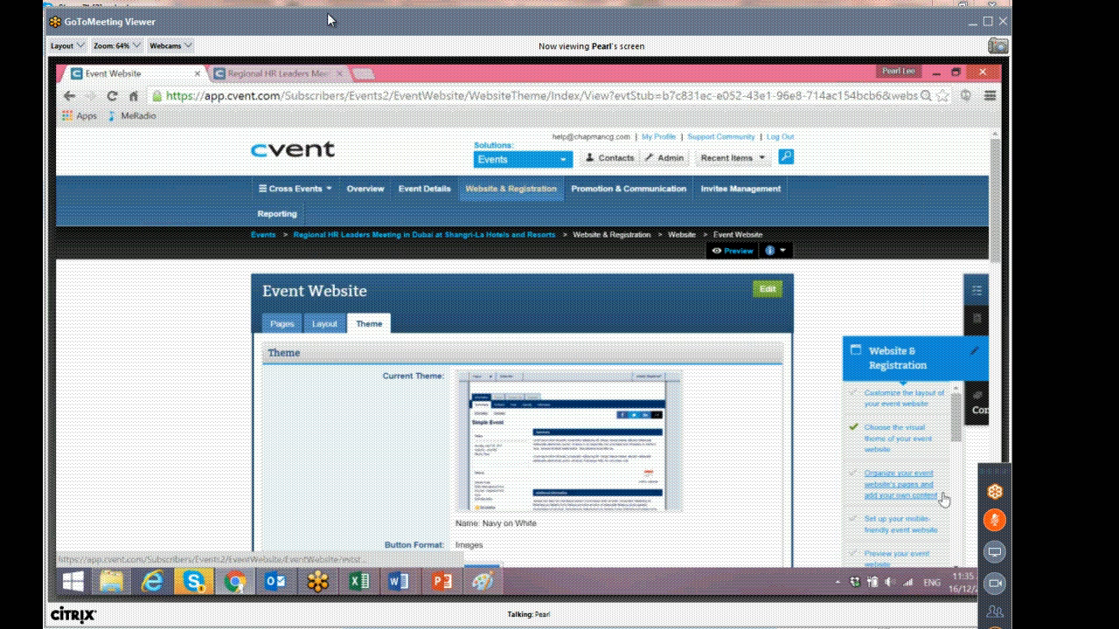
click(909, 493)
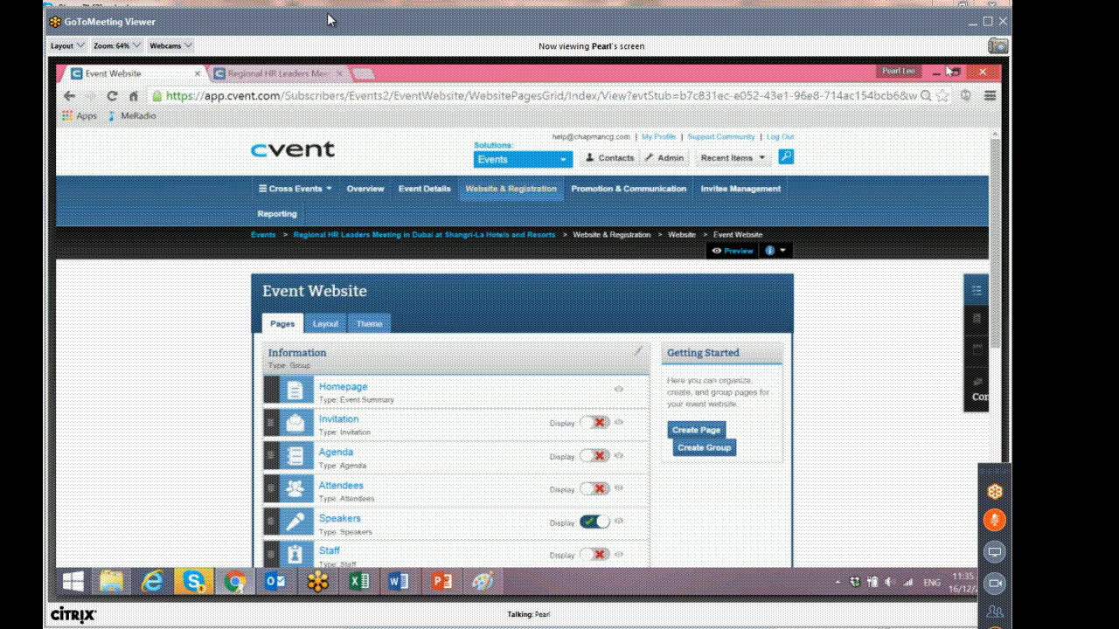
scroll(428, 293, down, 1)
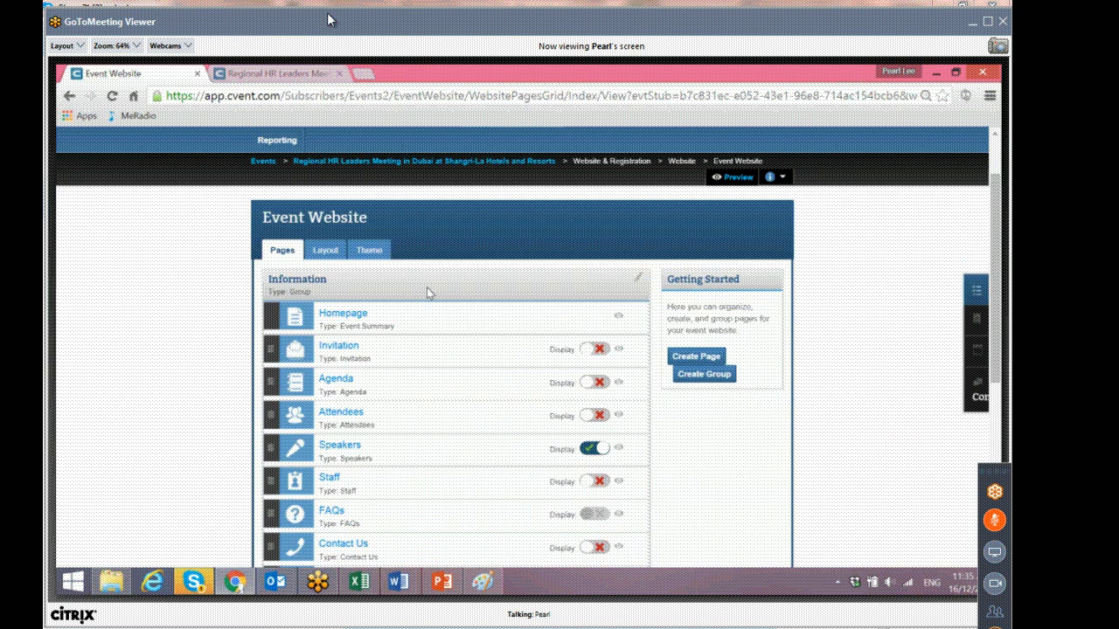
scroll(428, 293, down, 1)
click(592, 365)
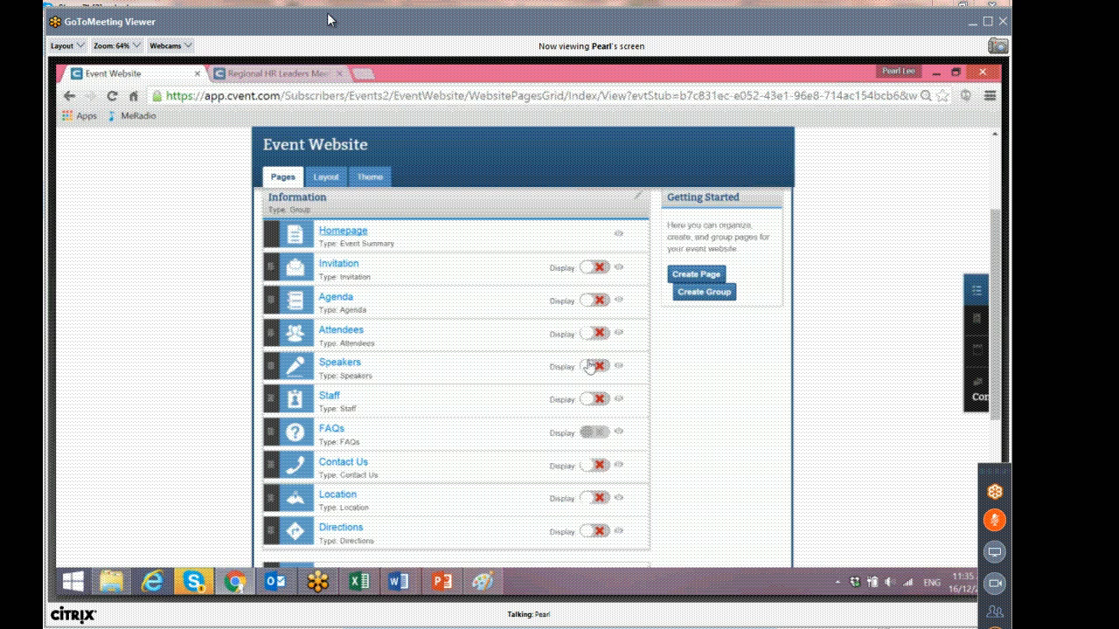
Open the Homepage settings and copy the event's full name from the breadcrumb.
scroll(364, 320, up, 1)
click(365, 328)
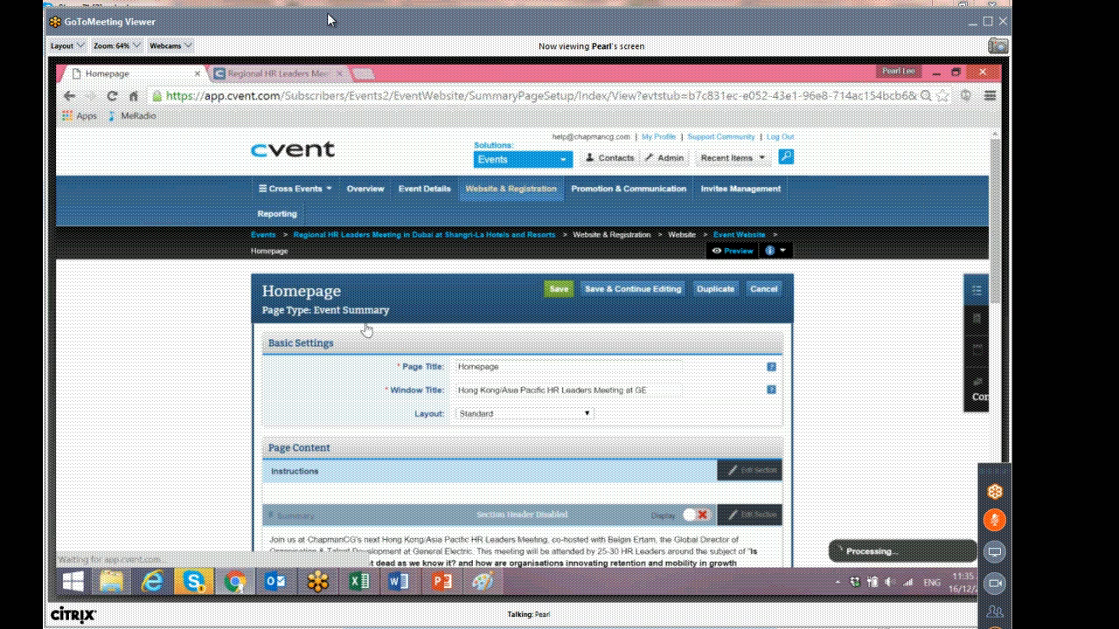
scroll(366, 330, down, 1)
drag(457, 317, 658, 320)
text(Regional)
drag(558, 162, 293, 159)
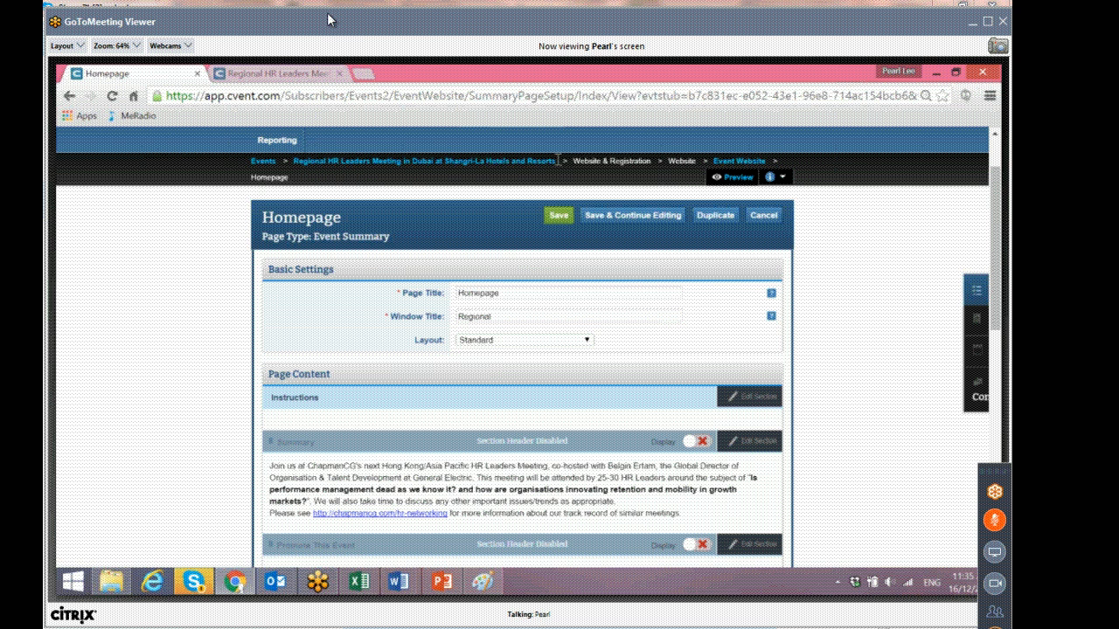
right_click(302, 168)
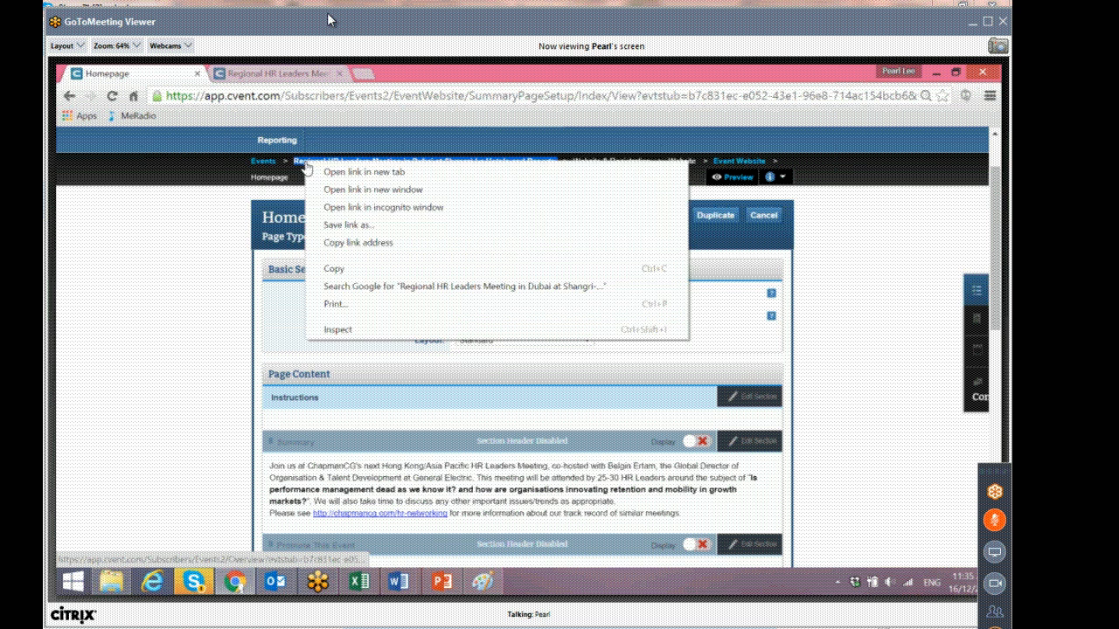
click(324, 265)
Paste the event name as the Homepage window title and save while continuing to edit.
click(500, 315)
key(ctrl+a)
key(ctrl+v)
click(710, 368)
scroll(706, 366, down, 1)
scroll(664, 262, up, 1)
click(631, 215)
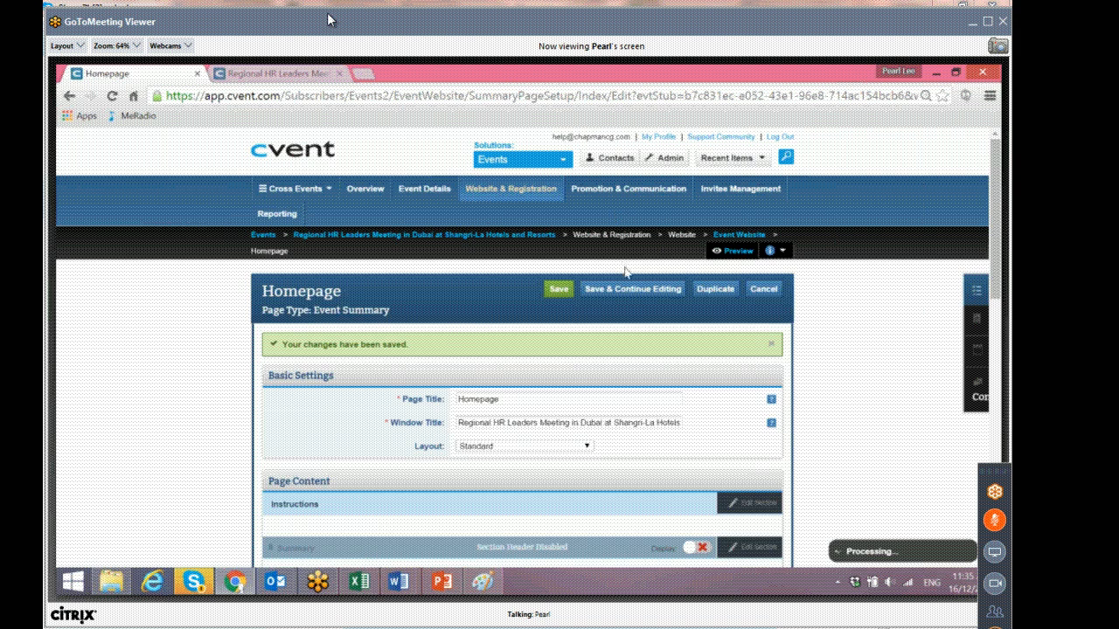
Open the Summary section of the Homepage content for editing.
scroll(568, 297, down, 5)
scroll(518, 316, up, 1)
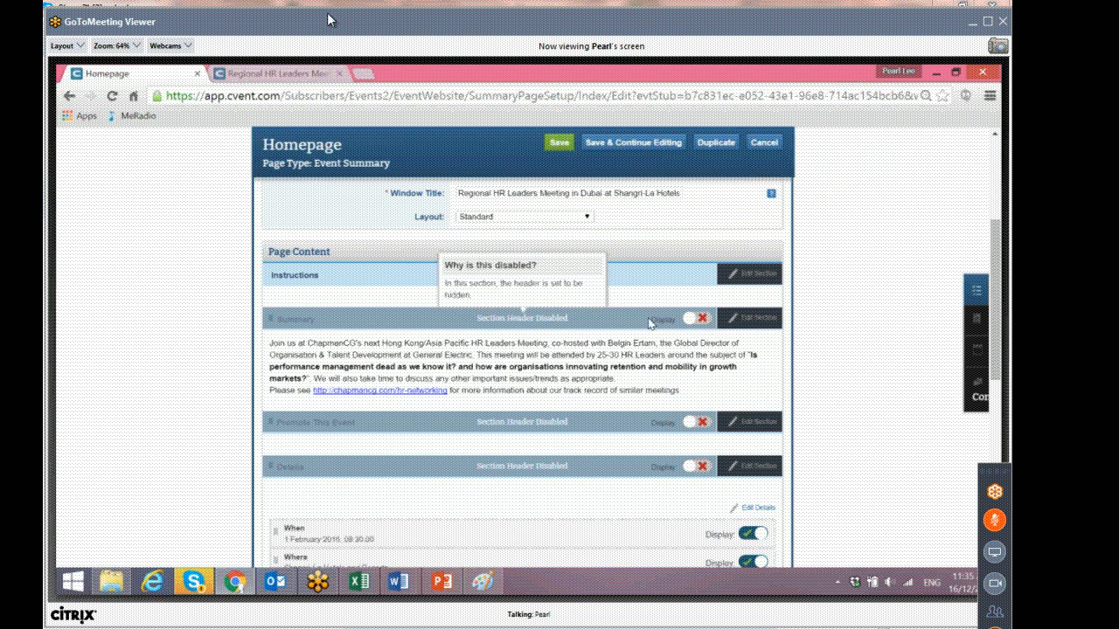
drag(269, 343, 682, 390)
click(734, 323)
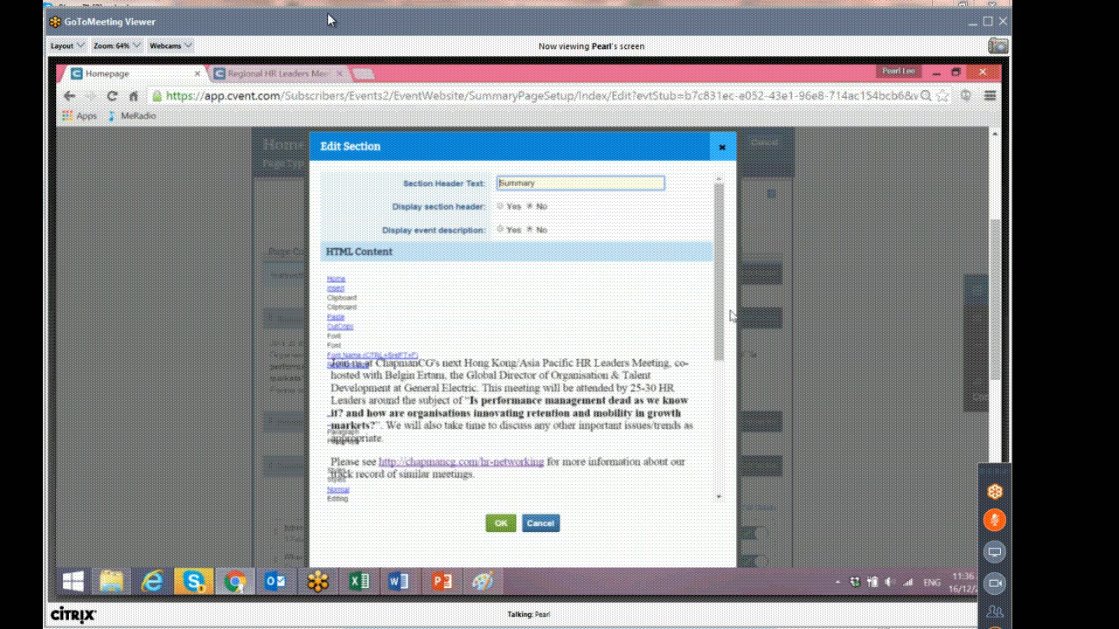
Replace "Hong Kong/Asia Pacific" with "Regional" in the summary's opening sentence.
drag(459, 354, 535, 354)
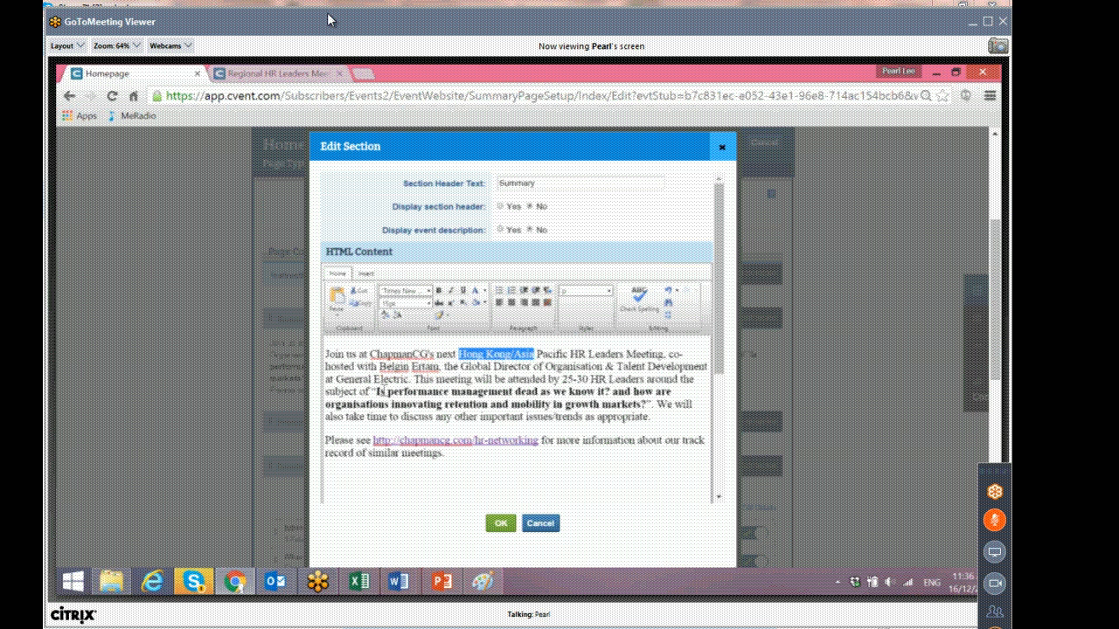
drag(648, 404, 371, 392)
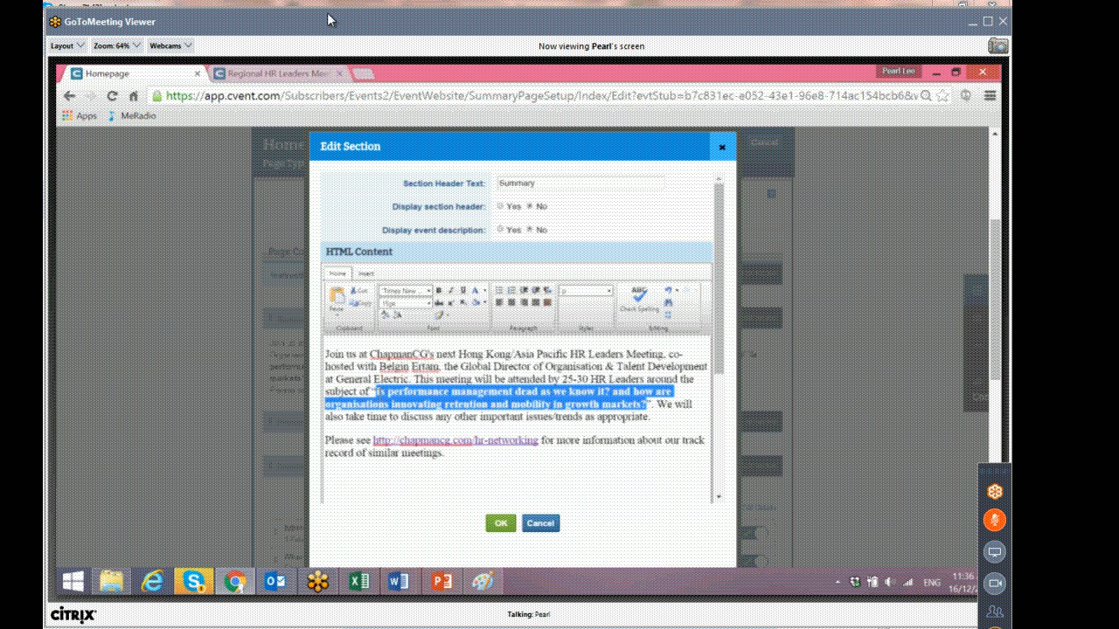
click(666, 403)
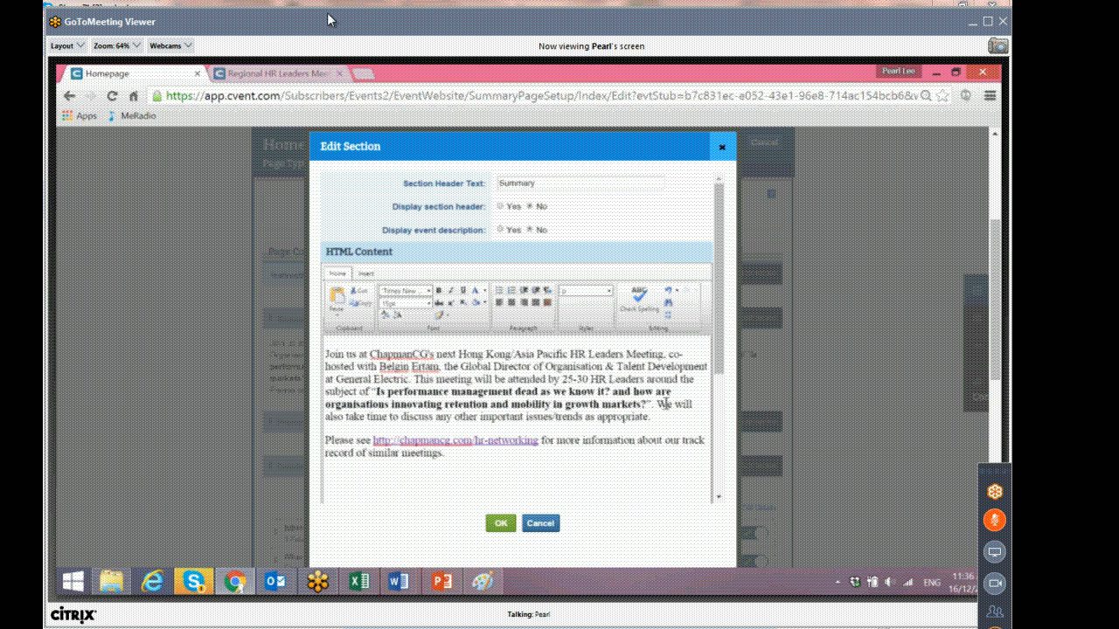
drag(656, 405, 682, 416)
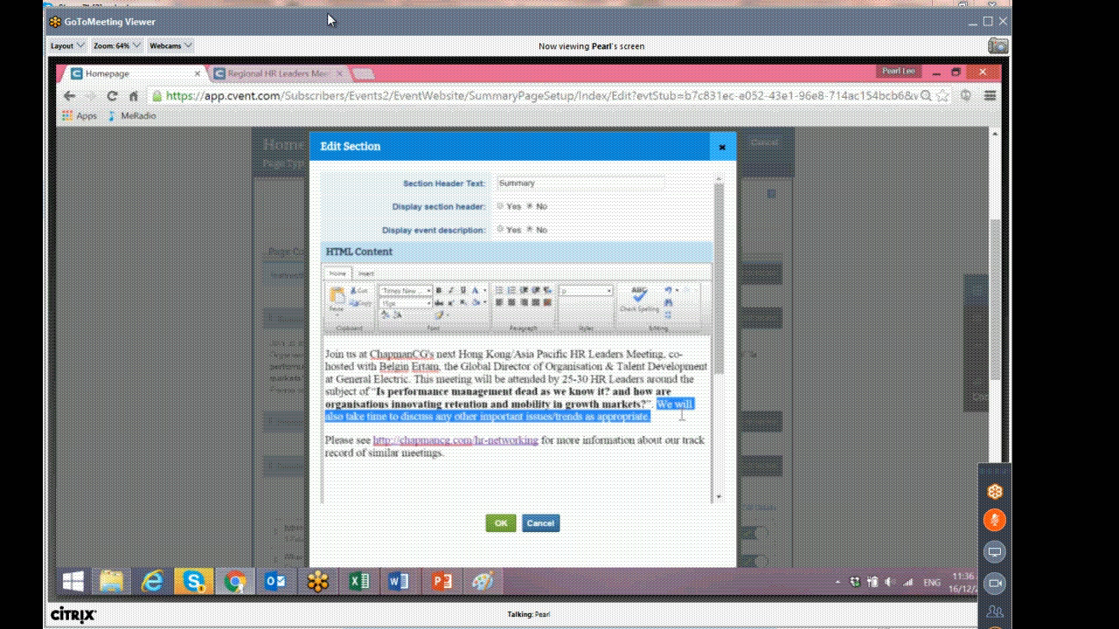
click(345, 441)
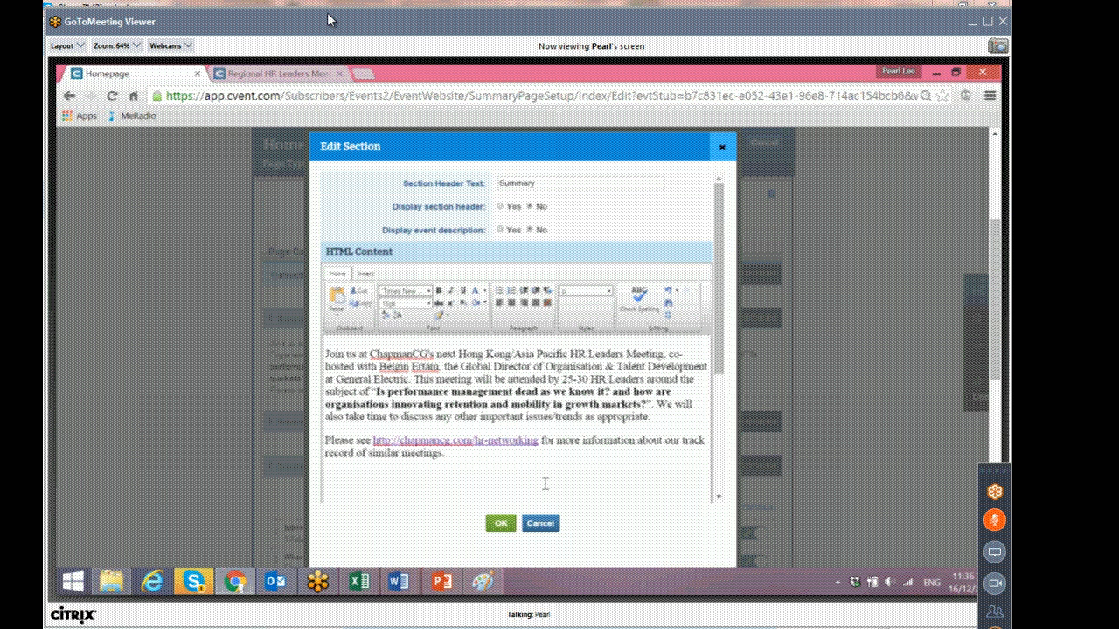
drag(459, 354, 570, 351)
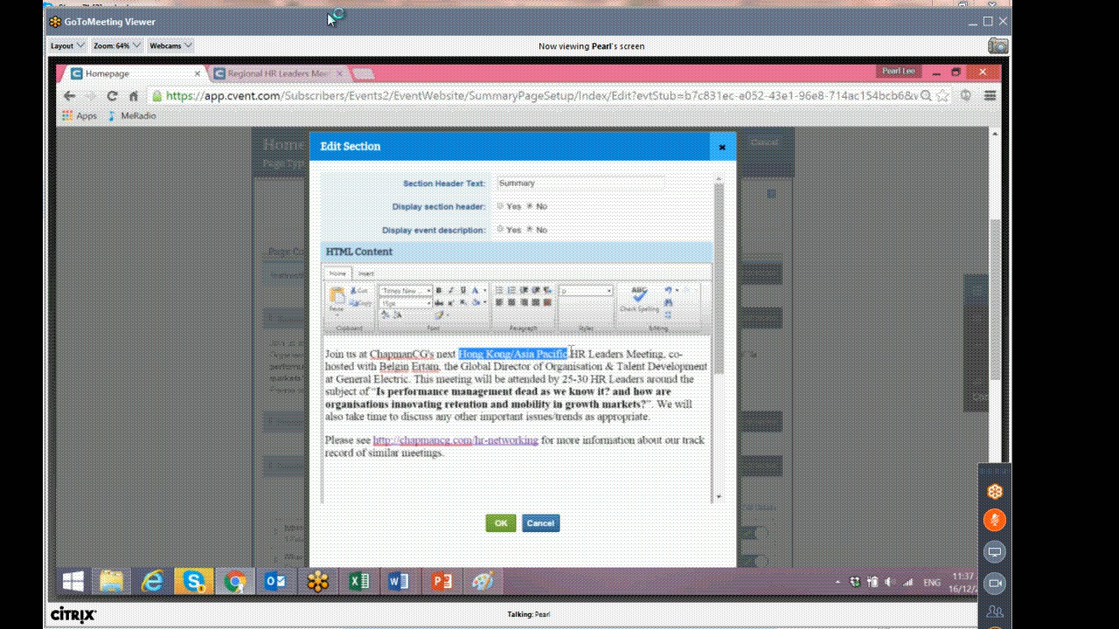
key(BackSpace)
text(Regional)
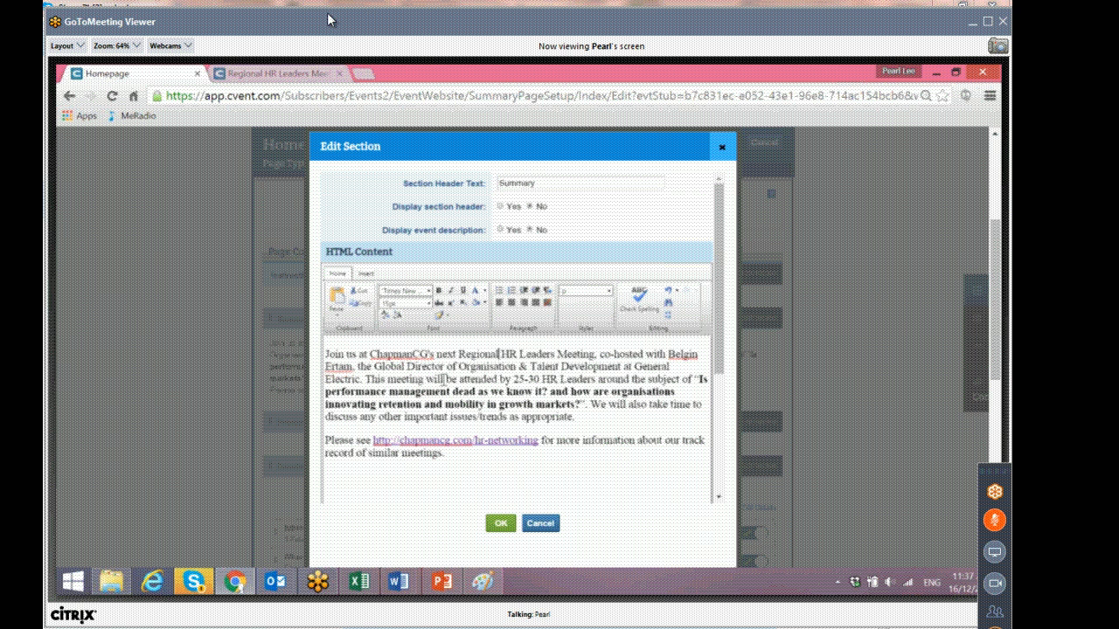
Switch to the Shangri-La-February 2016 Word invitation to check its details, then return to the browser.
click(407, 584)
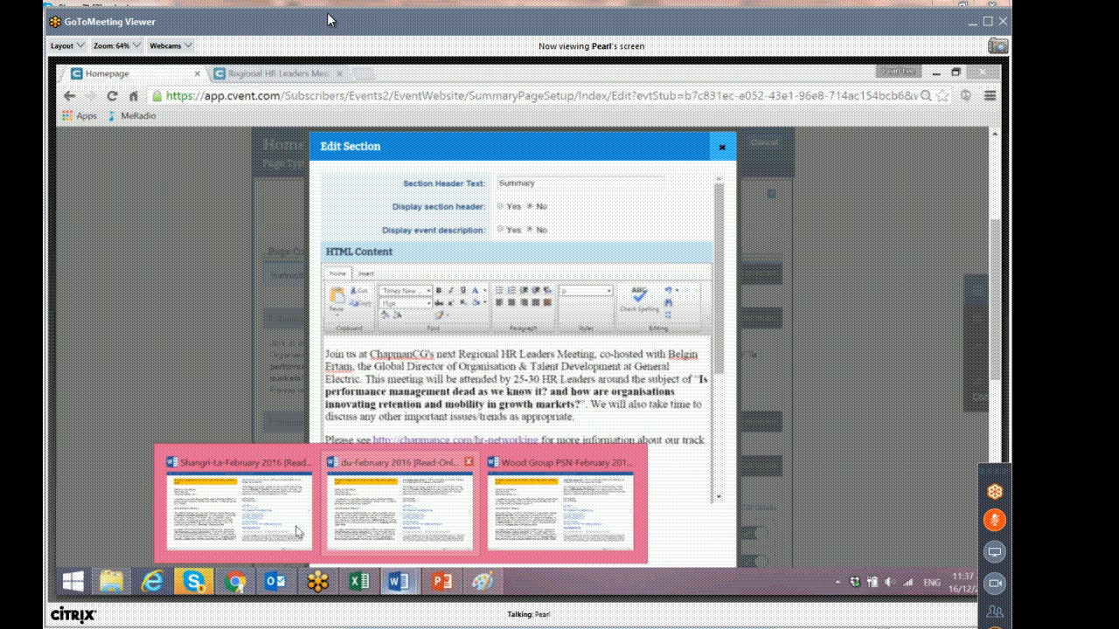
click(297, 531)
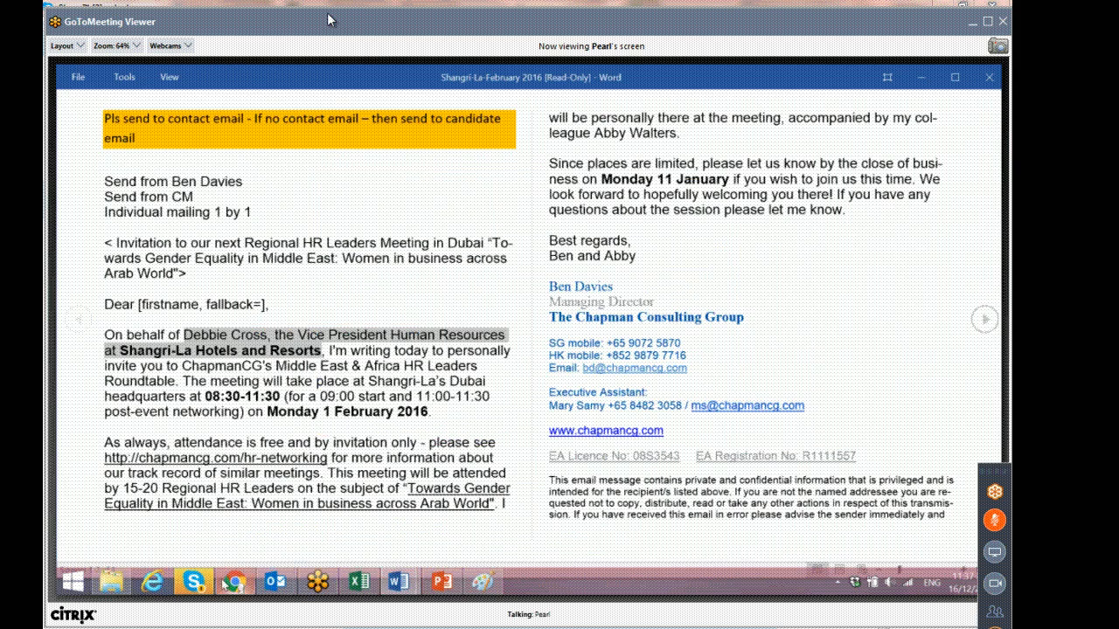
click(237, 586)
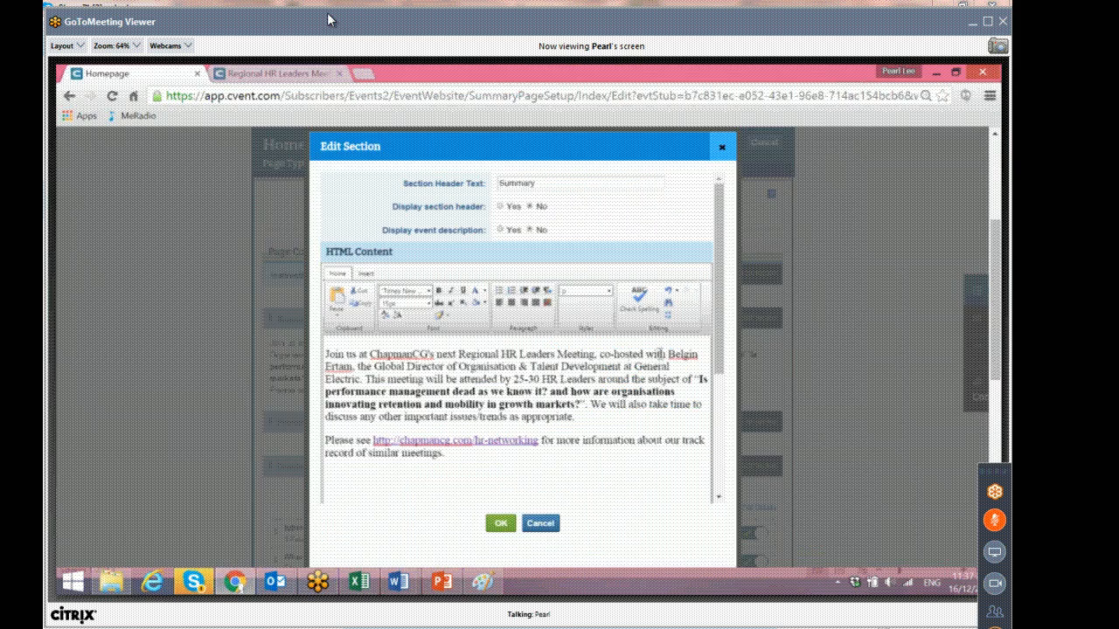
Replace the summary's co-host details with the invitation's co-host, Vice President Human Resources at Shangri-La Hotels and Resorts, pasted as plain text.
drag(668, 354, 362, 377)
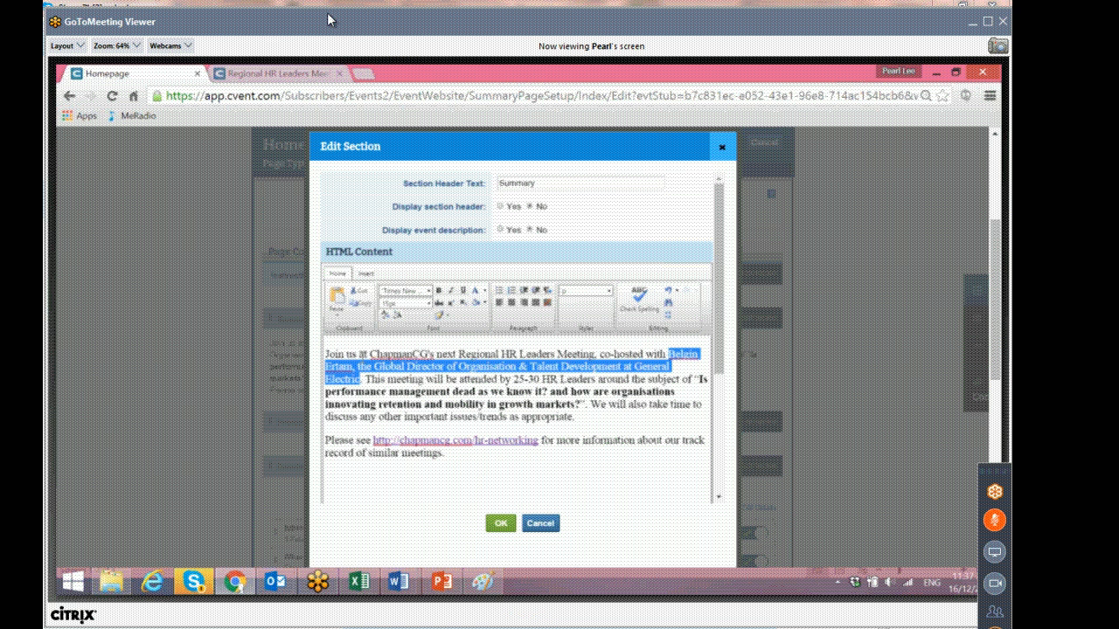
click(335, 306)
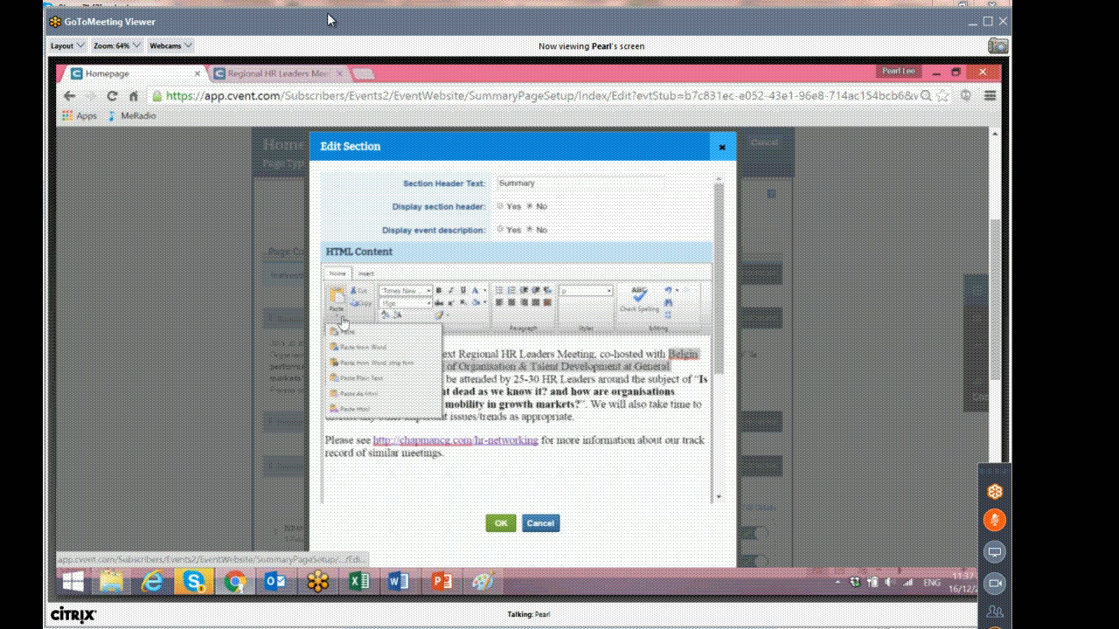
click(355, 383)
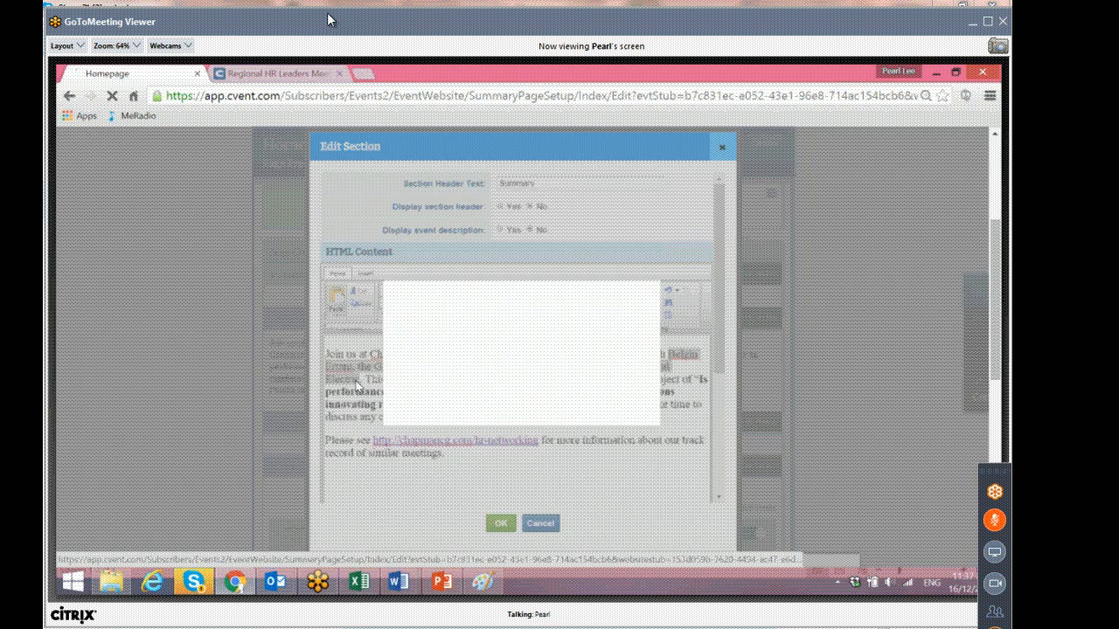
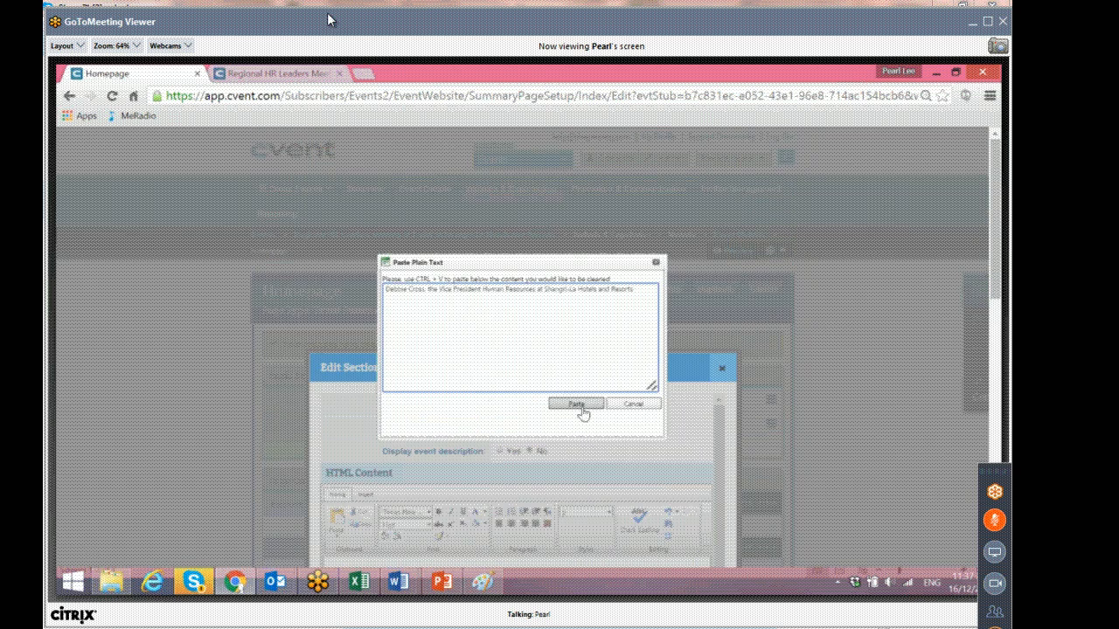
click(576, 402)
scroll(583, 400, down, 5)
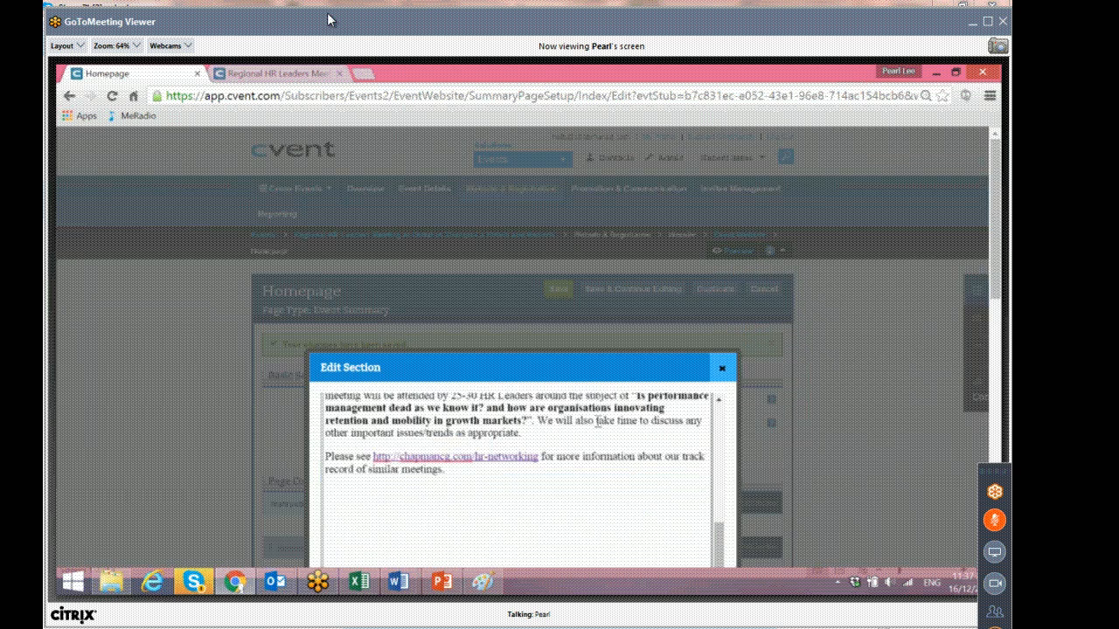
scroll(581, 399, down, 3)
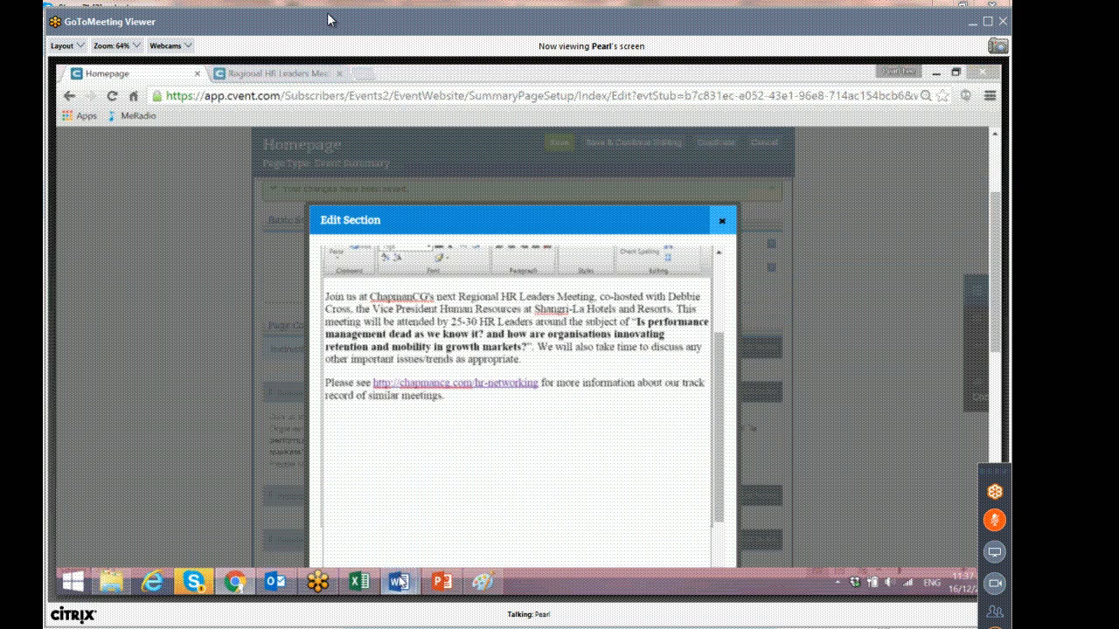
Copy the meeting topic "Towards Gender Equality in Middle East: Women in business across Arab World" from the Word invitation.
mouse_move(398, 581)
click(223, 507)
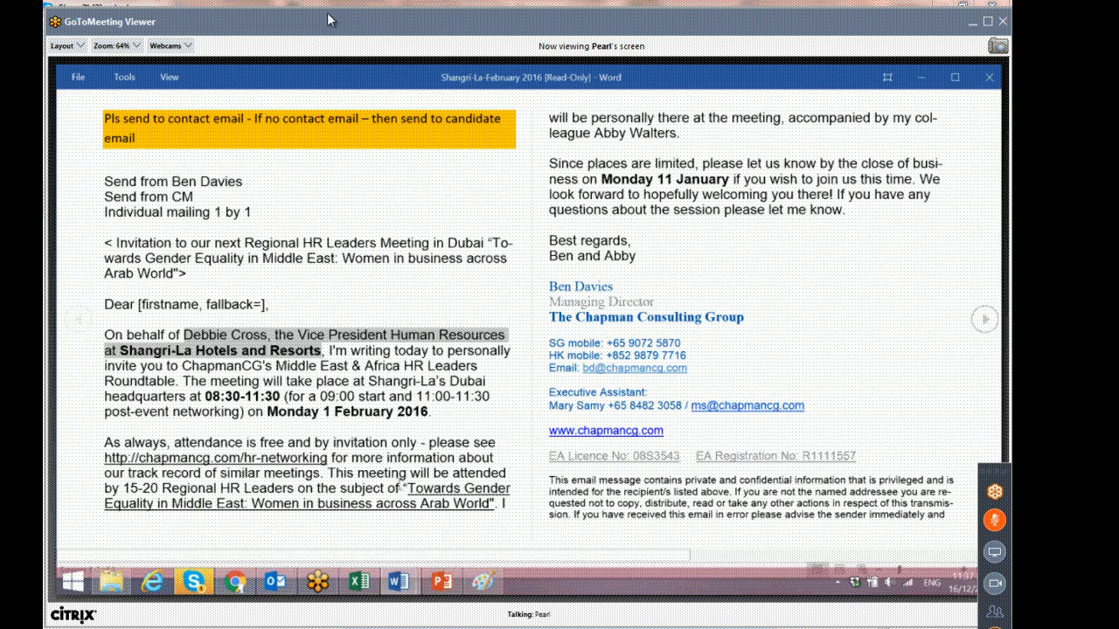
drag(408, 488, 491, 505)
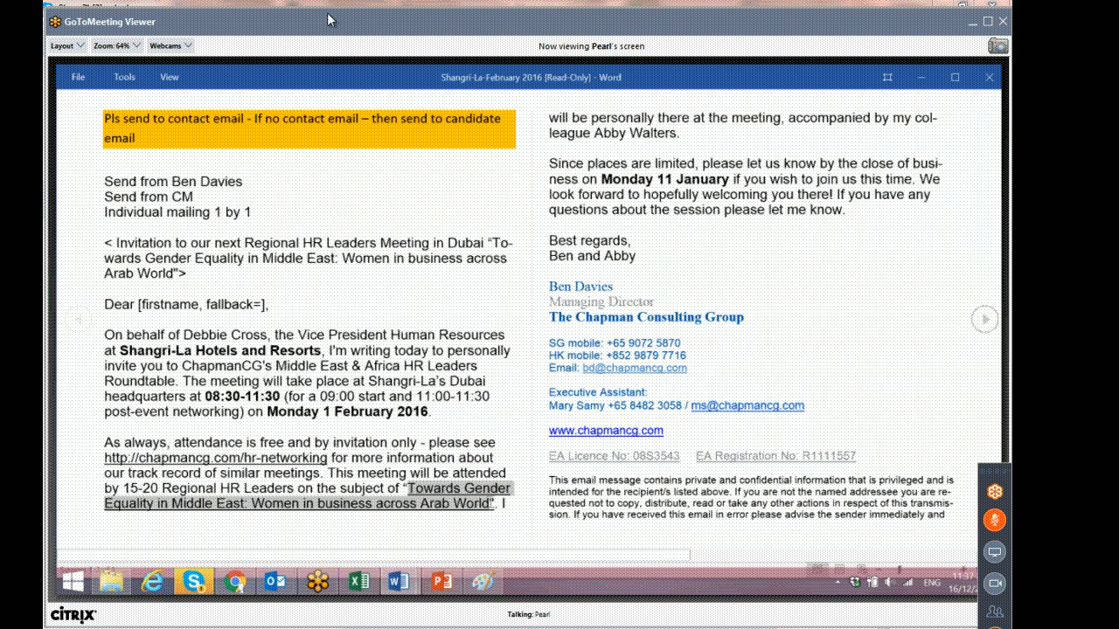
right_click(489, 505)
click(521, 425)
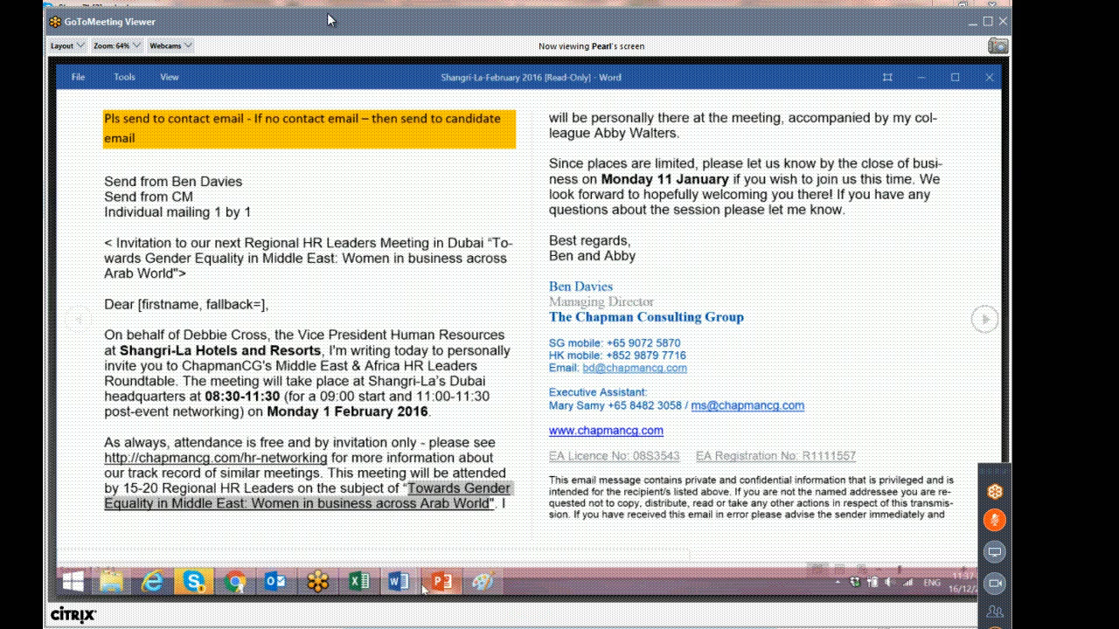
click(240, 581)
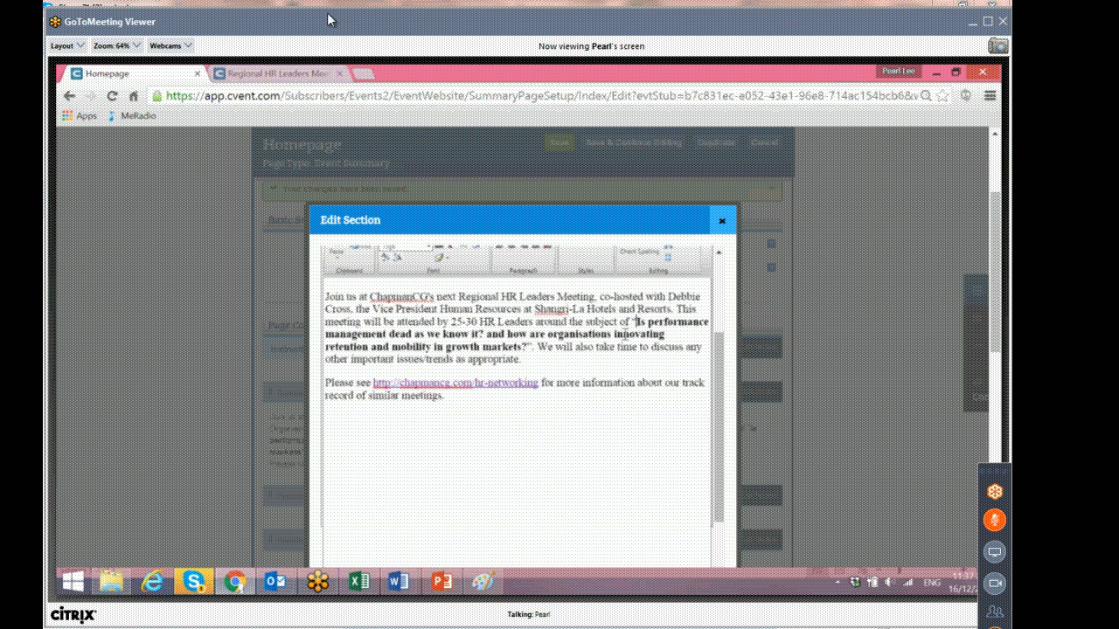
Replace the summary's quoted meeting subject with the copied topic, pasted as plain text.
drag(637, 322, 528, 348)
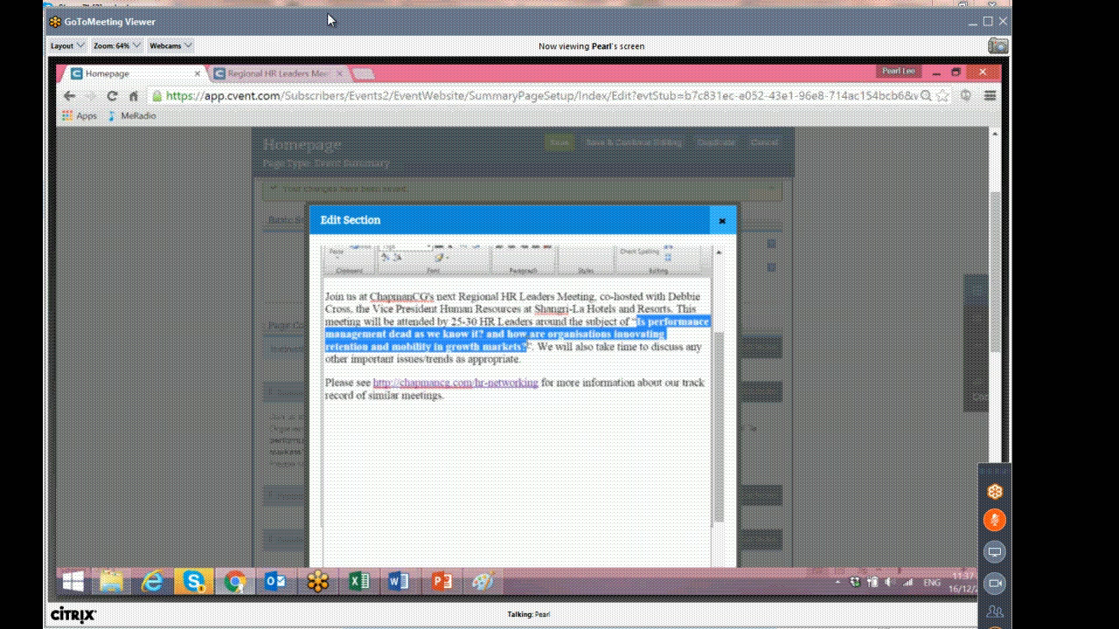
click(332, 257)
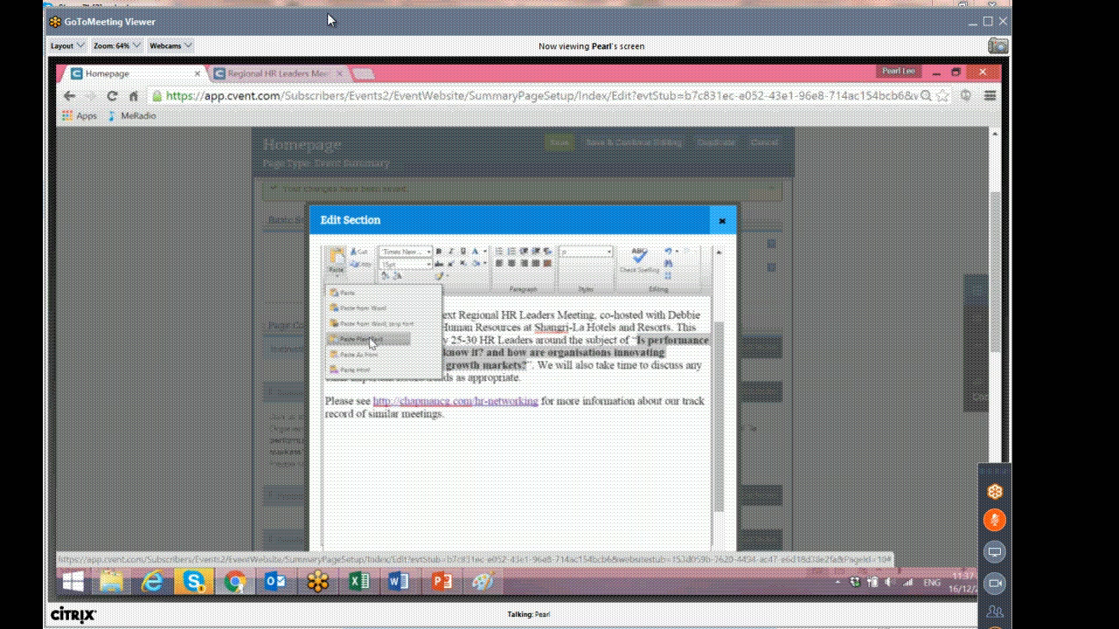
click(370, 340)
right_click(440, 304)
click(479, 398)
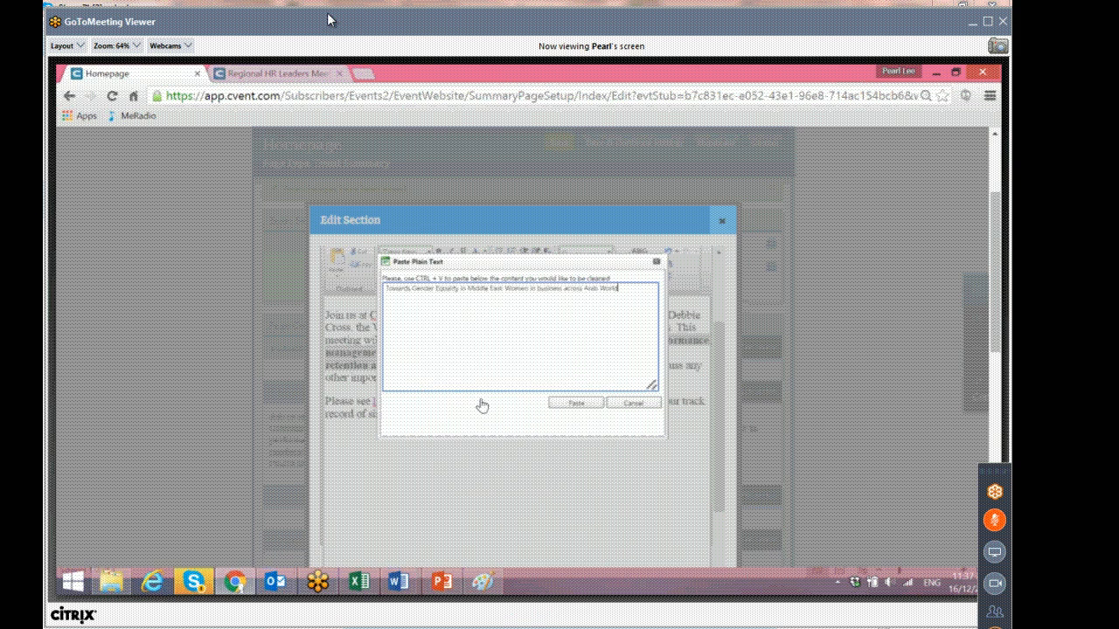
click(575, 403)
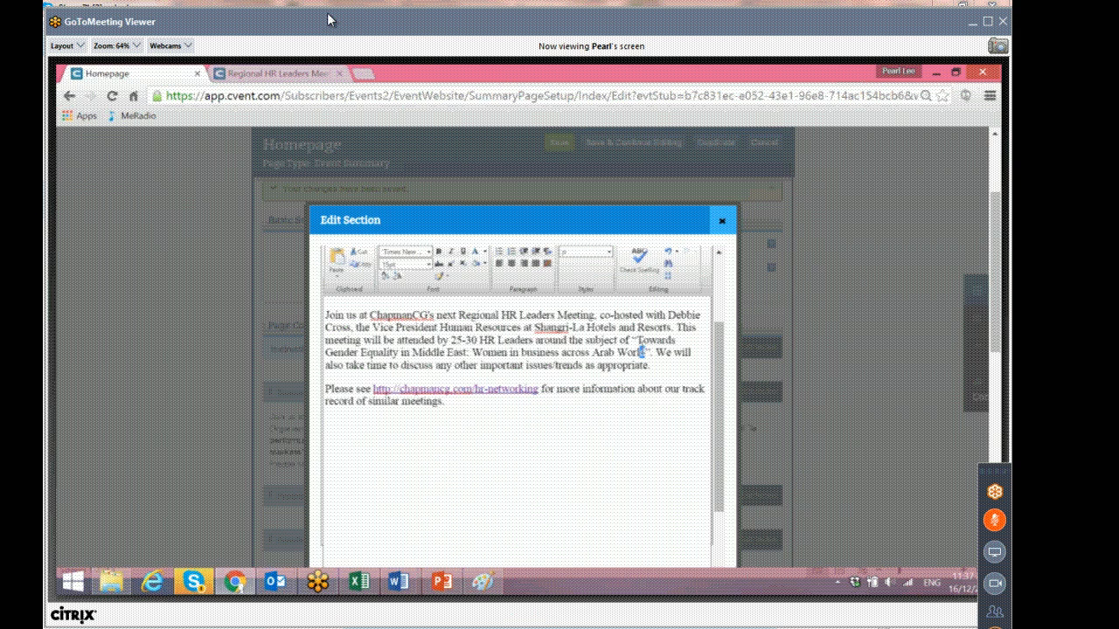
Make the new meeting subject bold and confirm the Summary section edit.
drag(645, 352, 636, 340)
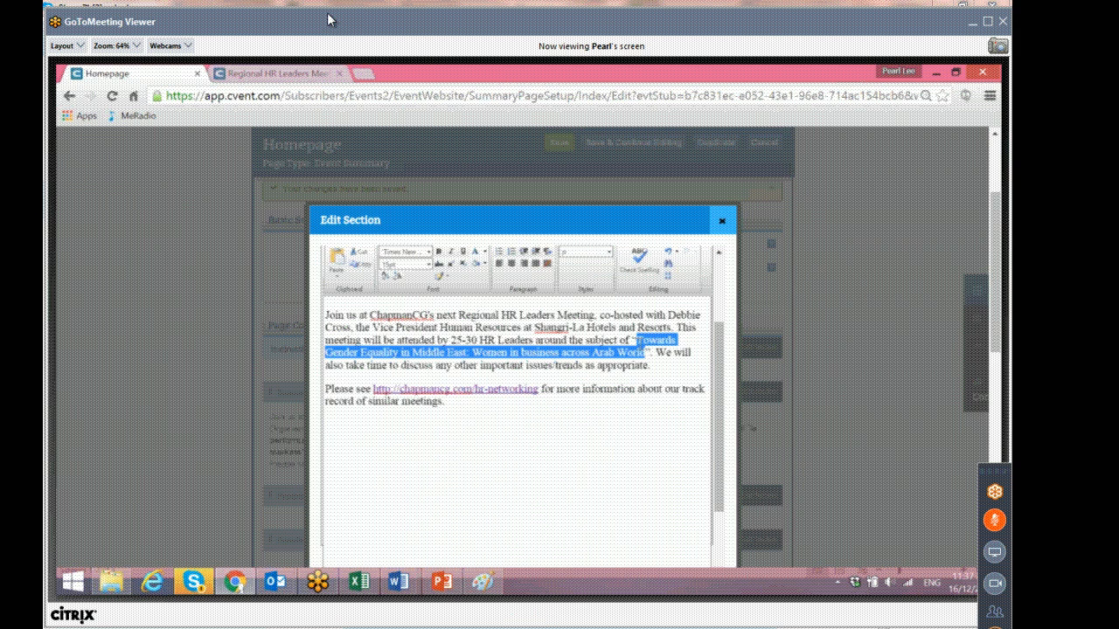
click(439, 253)
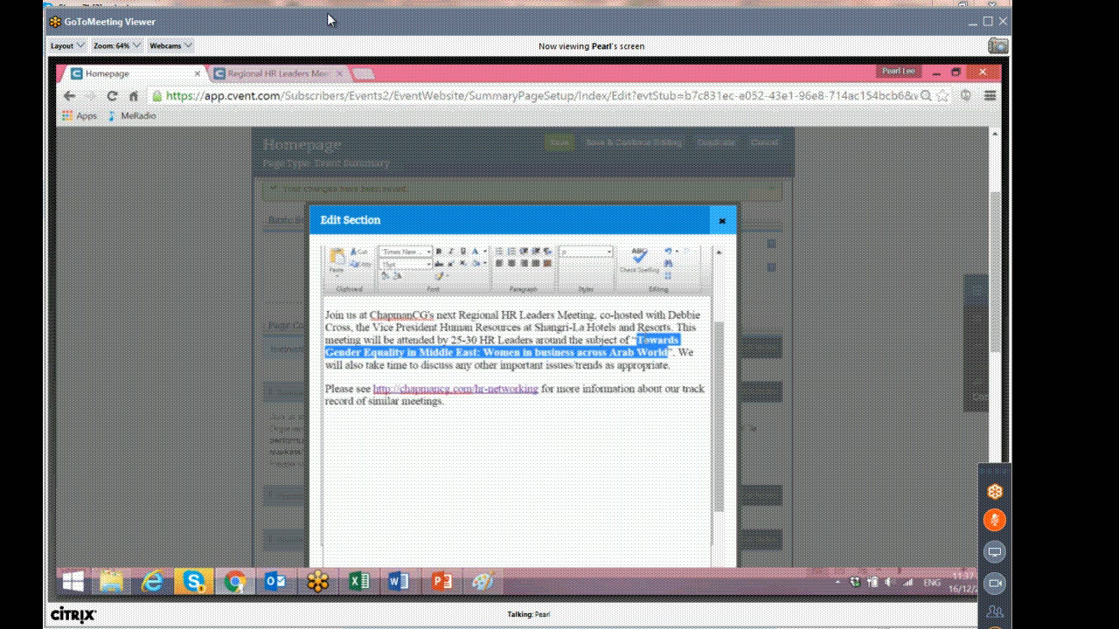
click(566, 410)
scroll(562, 432, down, 3)
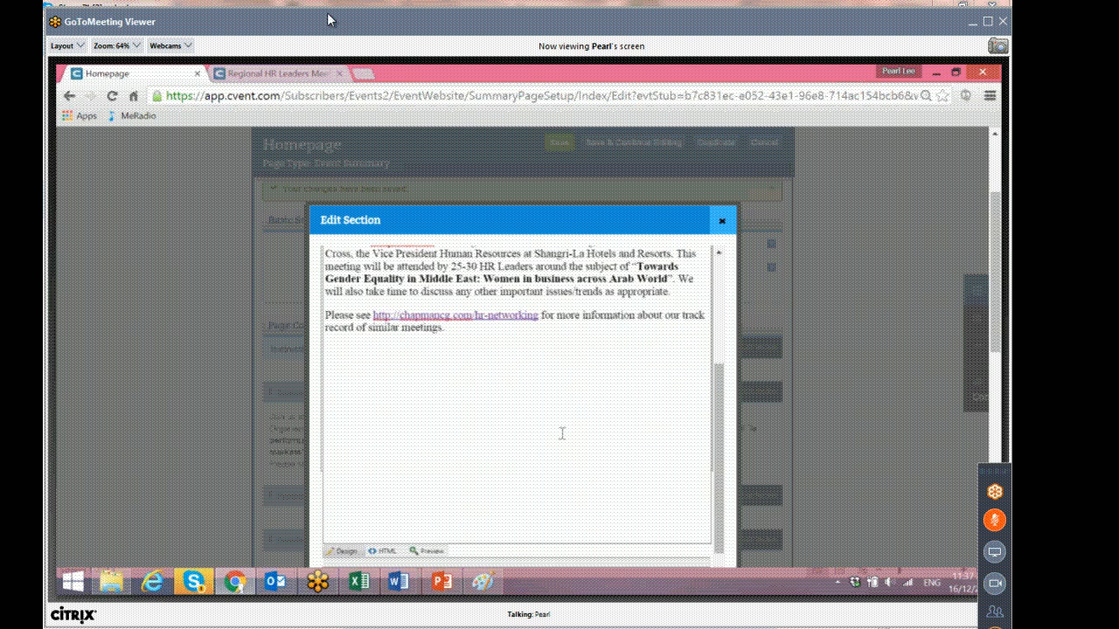
click(507, 528)
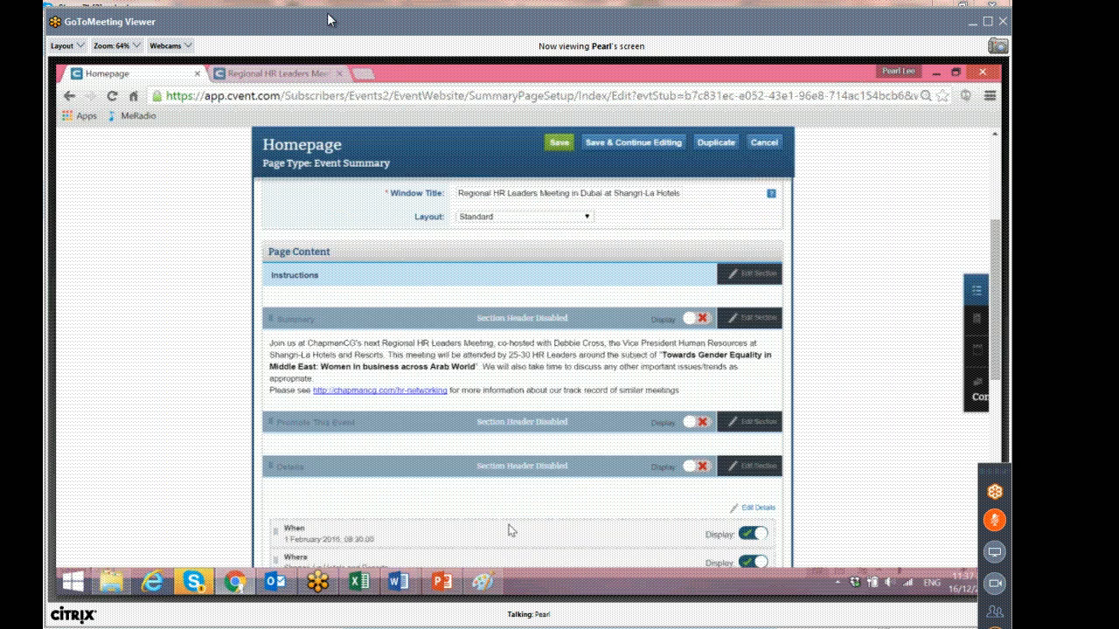
Save the Homepage changes.
scroll(687, 440, down, 3)
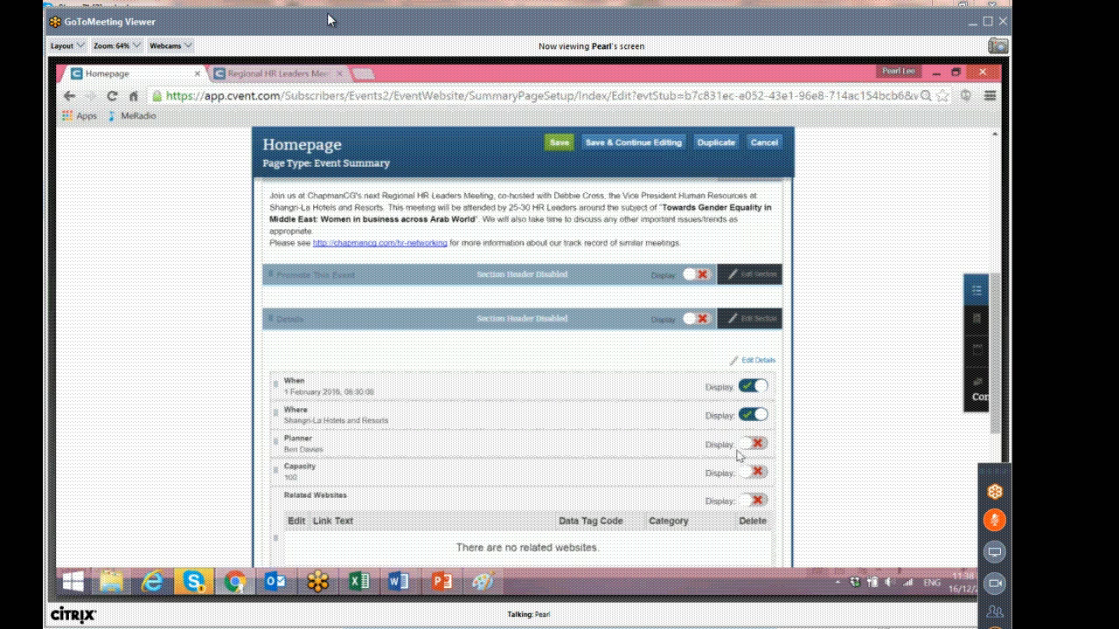
scroll(716, 467, up, 3)
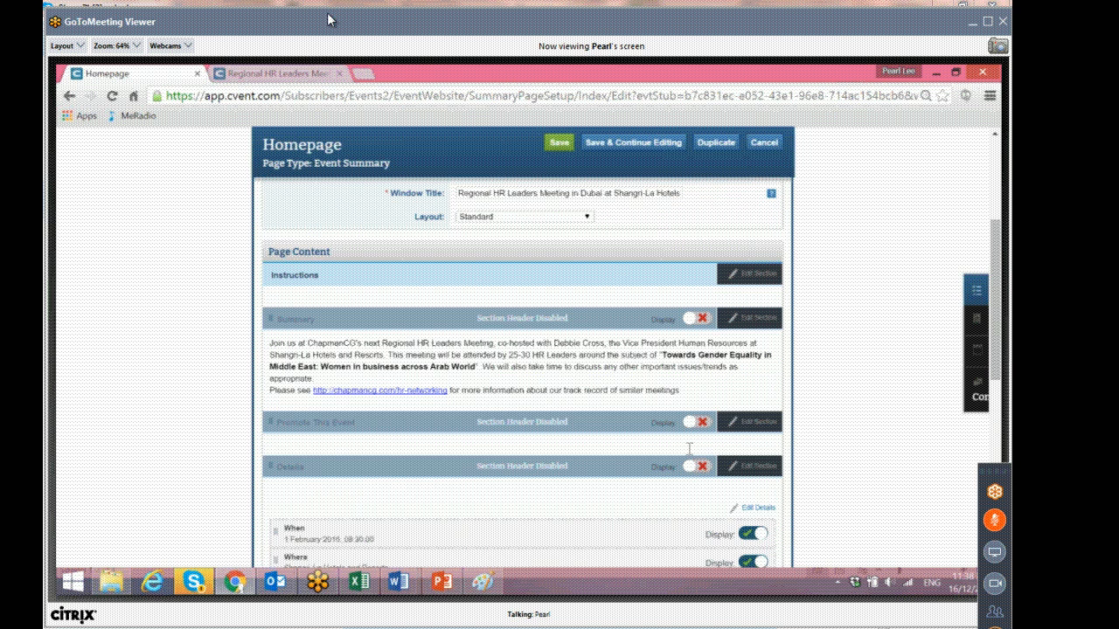
scroll(689, 448, up, 2)
scroll(690, 450, up, 3)
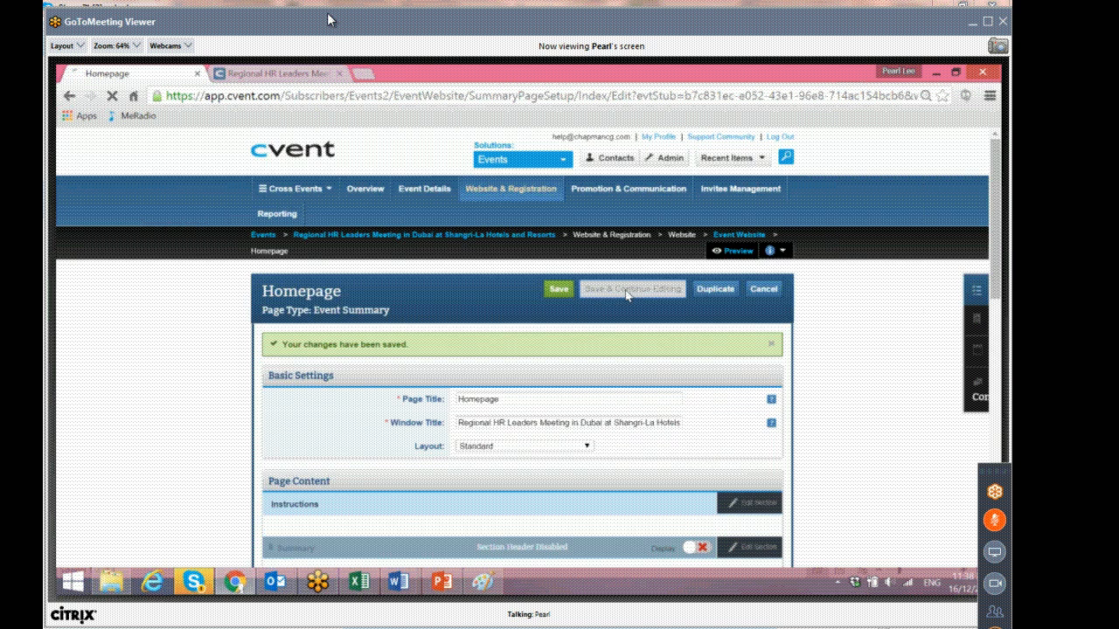
click(630, 290)
click(560, 290)
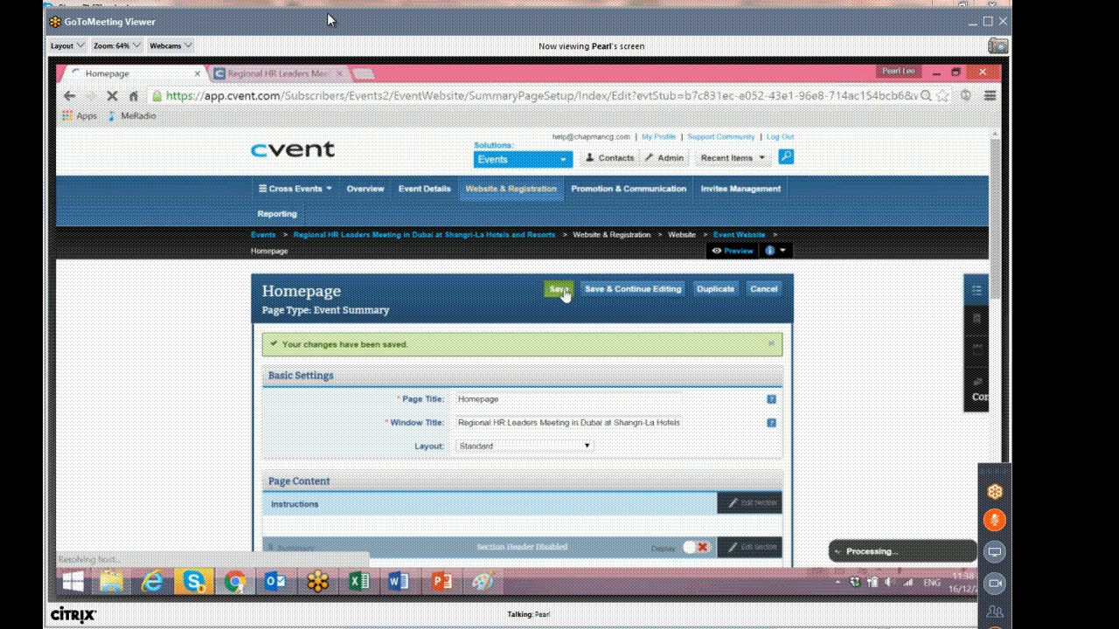
Preview the event website and review the homepage summary, date, time and venue details.
click(980, 354)
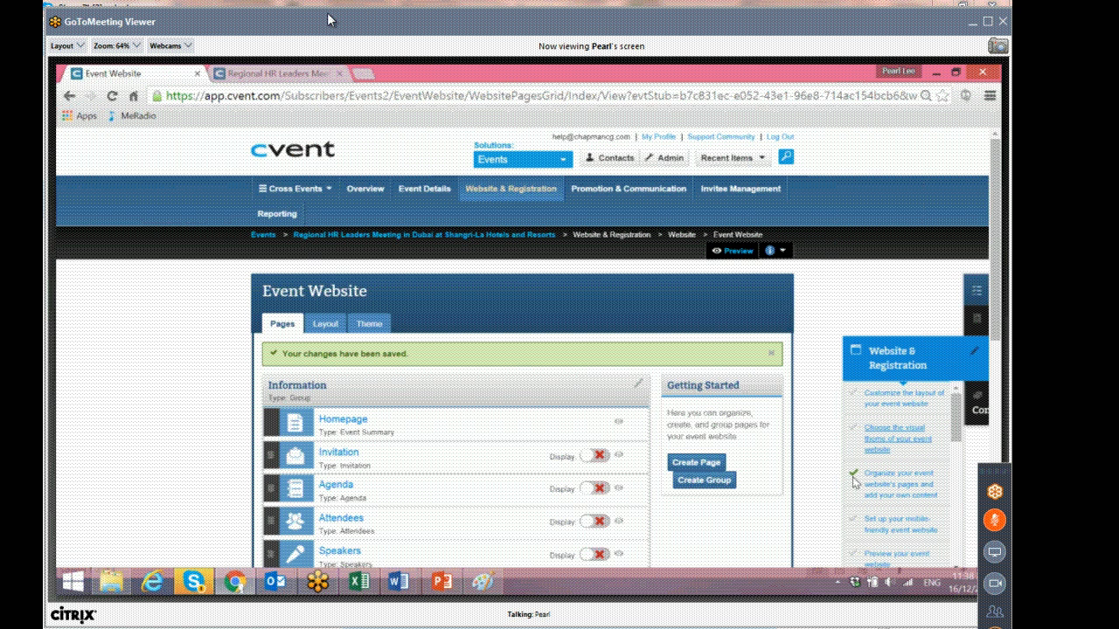
click(733, 251)
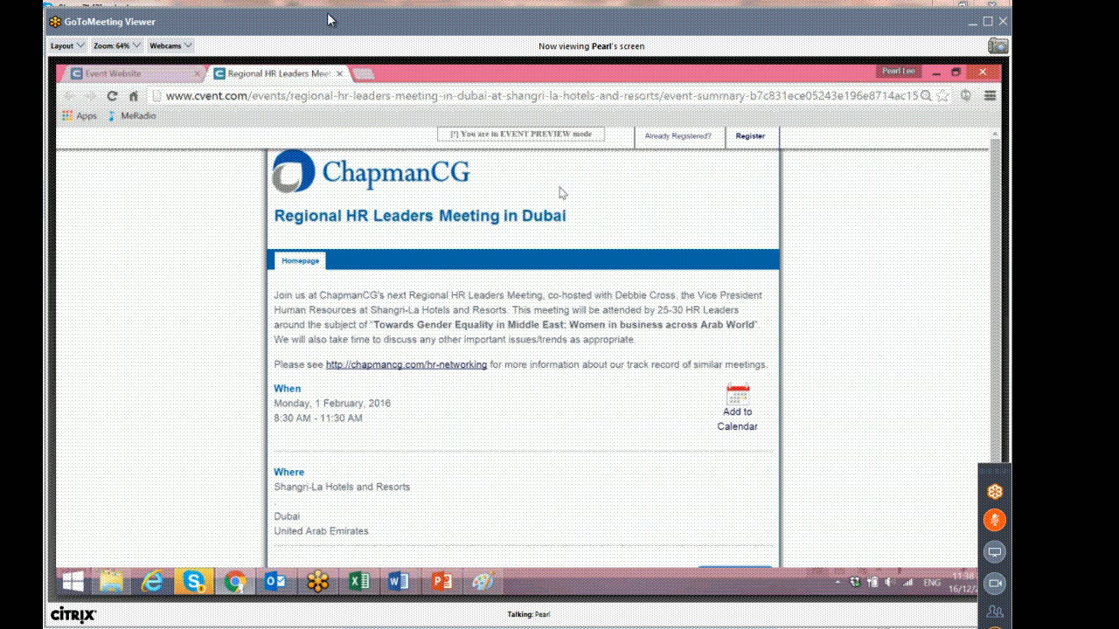
drag(274, 295, 678, 367)
click(470, 406)
scroll(390, 397, down, 1)
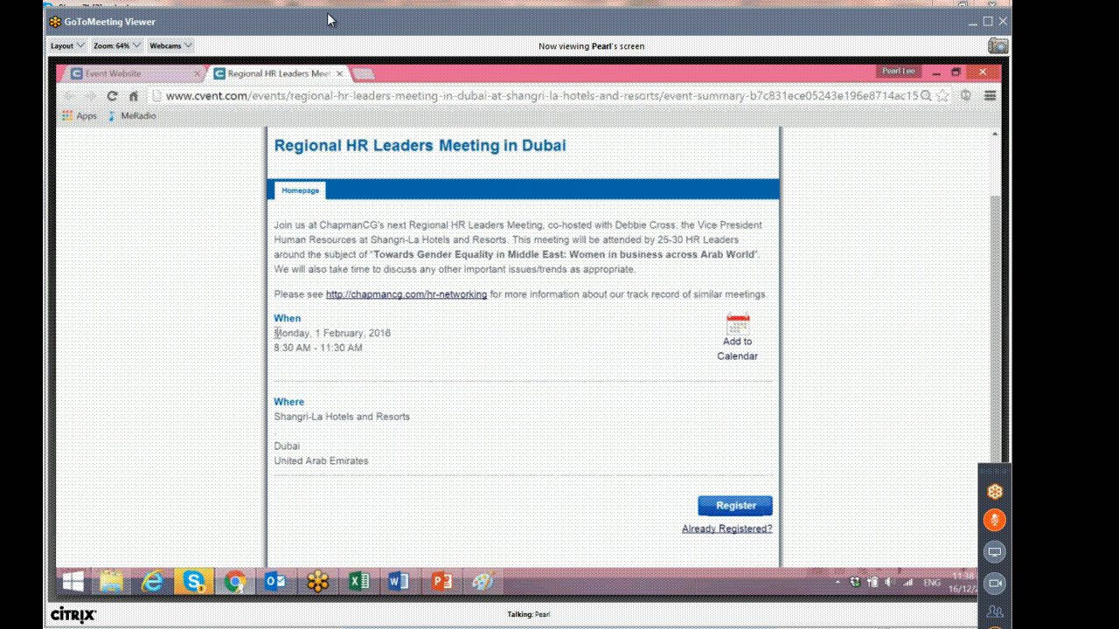
drag(274, 332, 398, 354)
click(401, 325)
triple_click(401, 332)
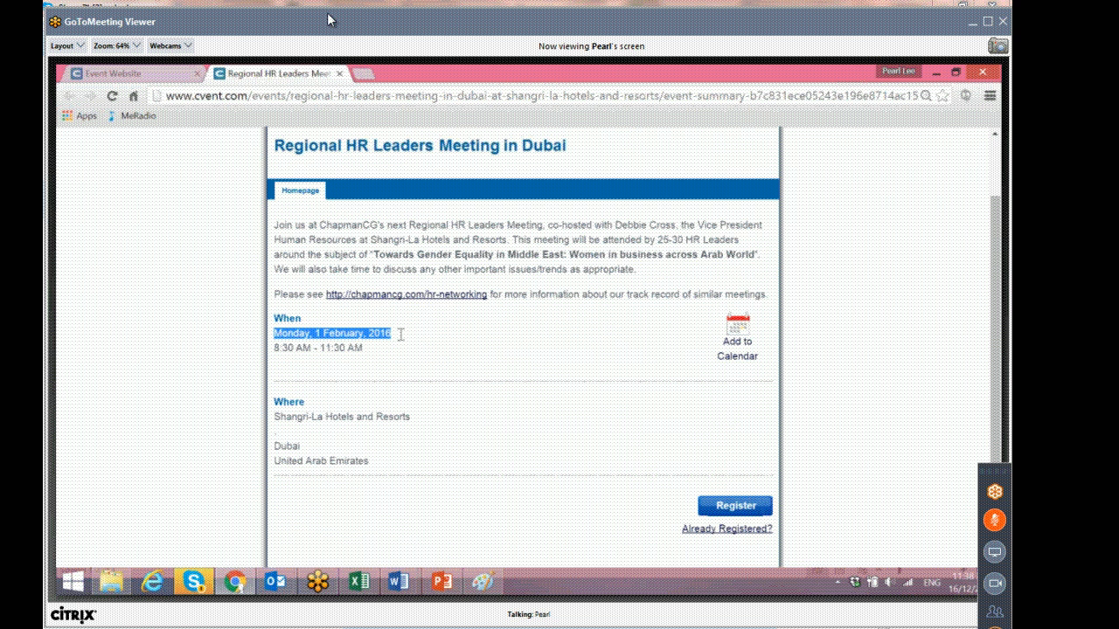
drag(400, 337, 407, 358)
mouse_move(275, 417)
mouse_down()
mouse_move(428, 429)
mouse_move(427, 414)
mouse_move(427, 455)
mouse_move(416, 416)
mouse_move(269, 418)
mouse_up()
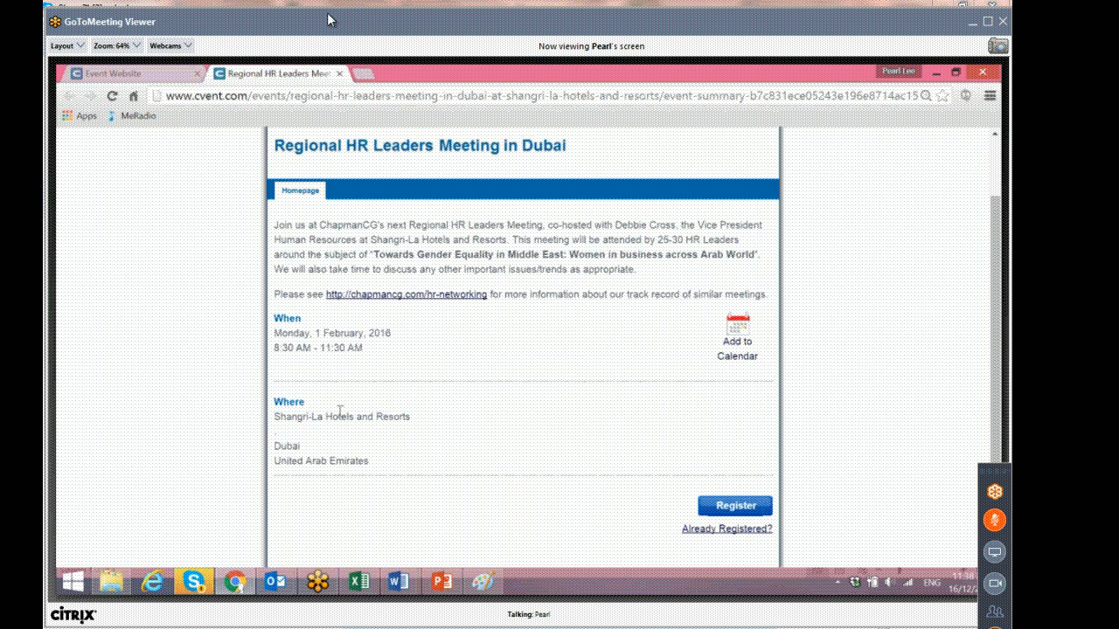
Open the Mobile Website setup from the website checklist and view its Theme settings.
click(103, 72)
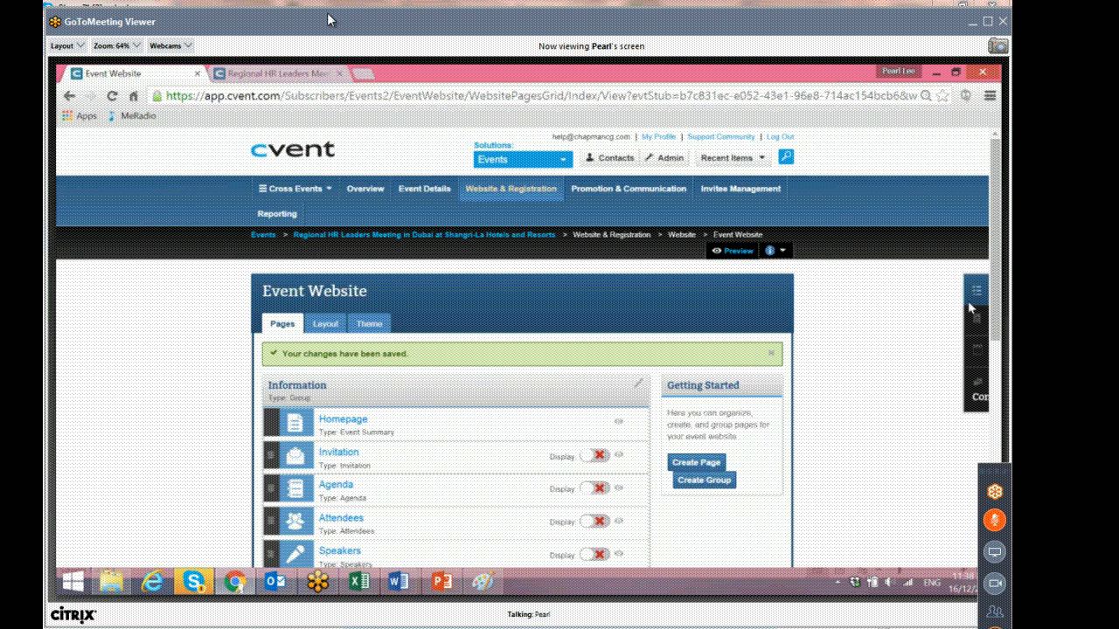
mouse_move(982, 361)
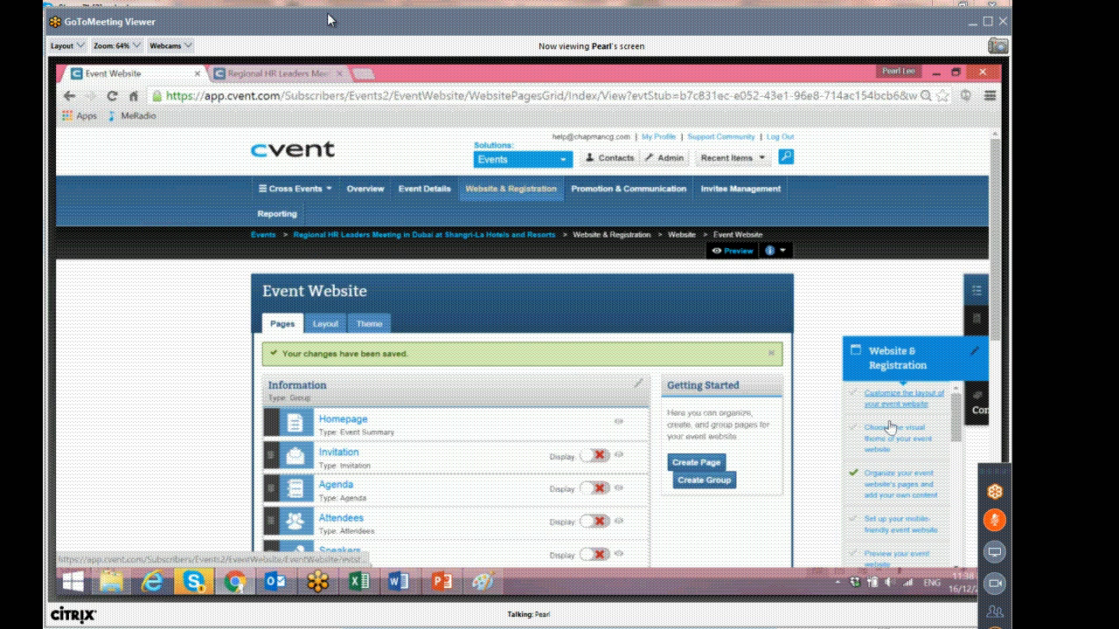
scroll(895, 464, down, 2)
click(898, 463)
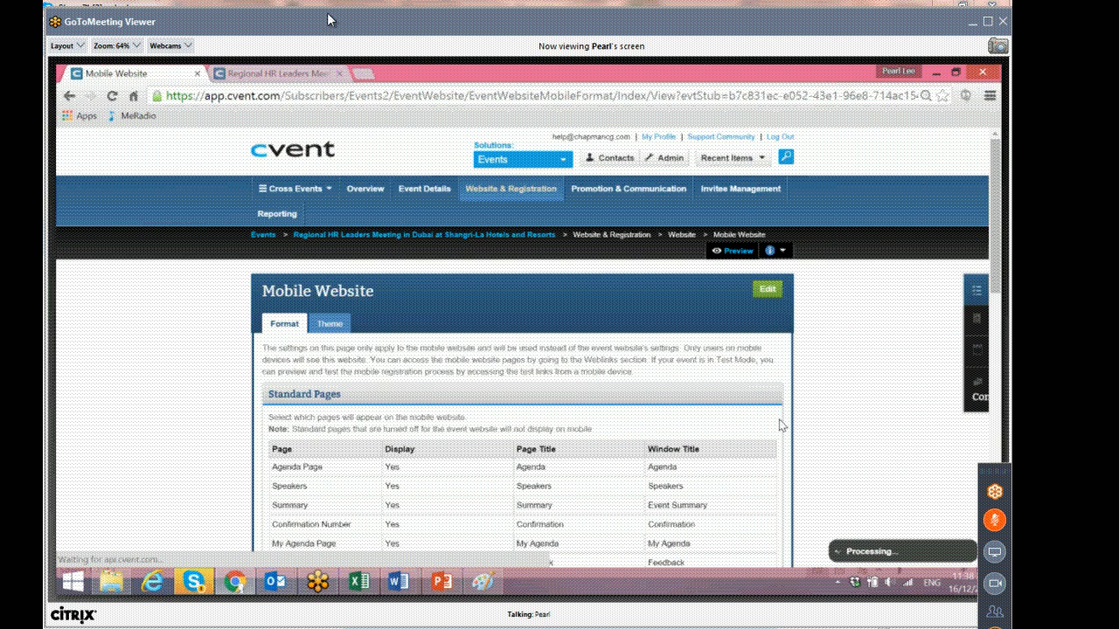
scroll(781, 426, down, 2)
click(329, 250)
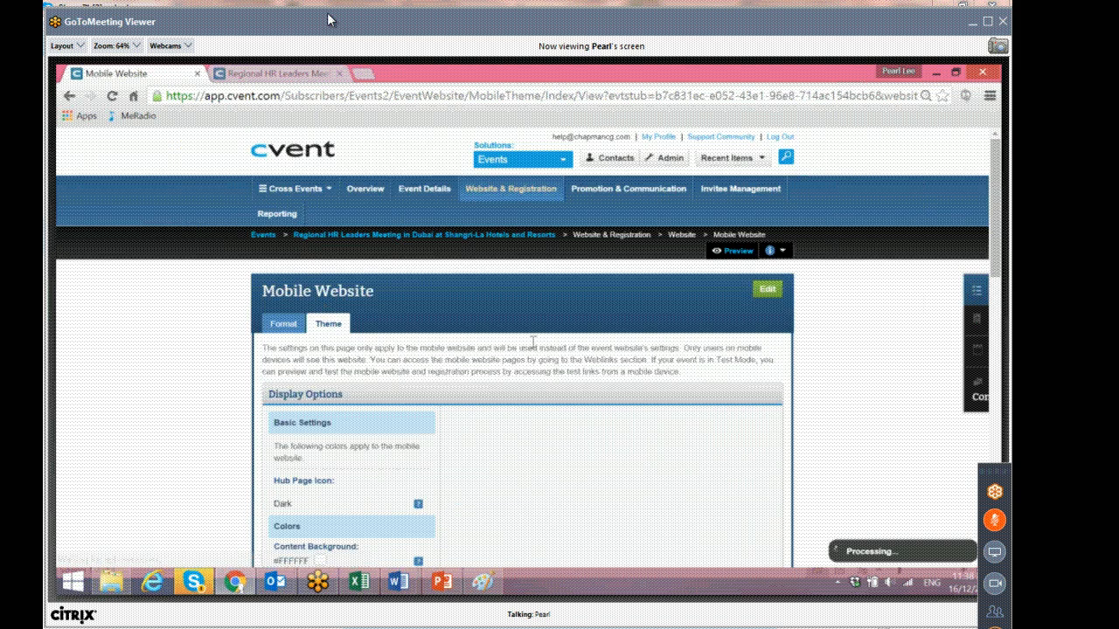
Review the mobile website's theme colour settings and phone preview.
scroll(532, 342, down, 2)
scroll(534, 346, down, 5)
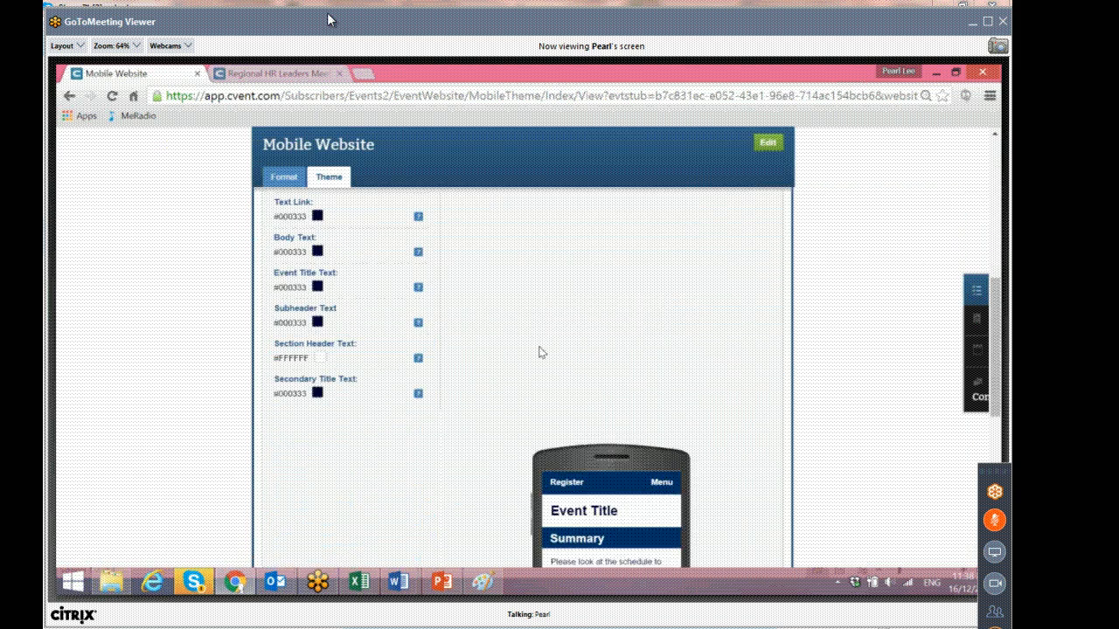
scroll(539, 352, down, 4)
scroll(539, 353, up, 5)
scroll(539, 353, down, 5)
scroll(538, 354, up, 4)
scroll(538, 353, up, 2)
scroll(536, 352, up, 4)
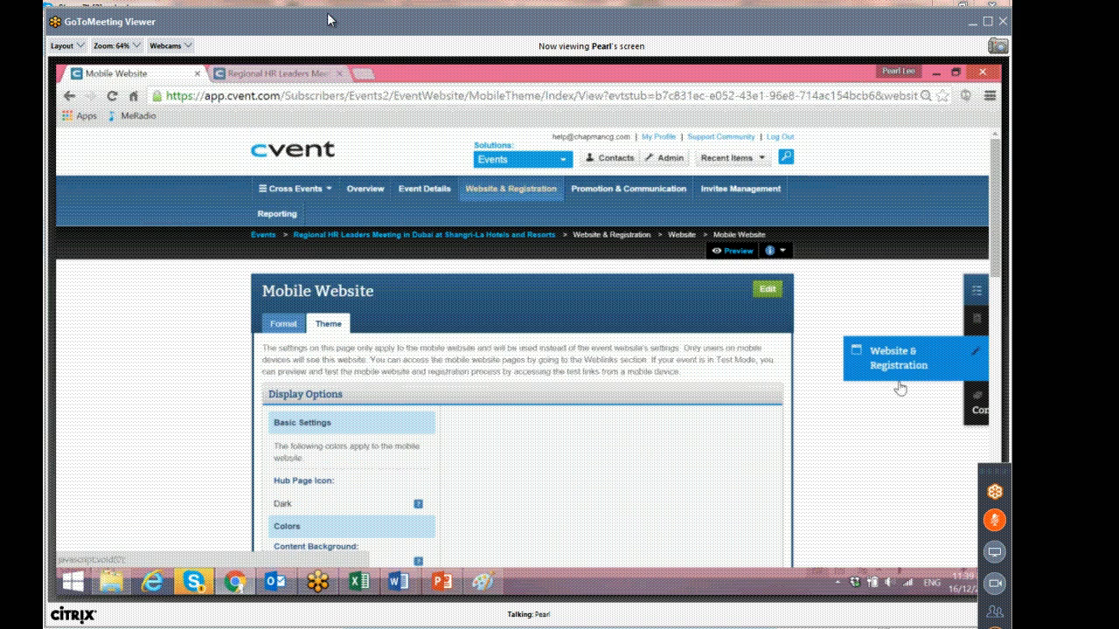
Open the website text Language Management page from the setup checklist and browse its text entries.
mouse_move(899, 381)
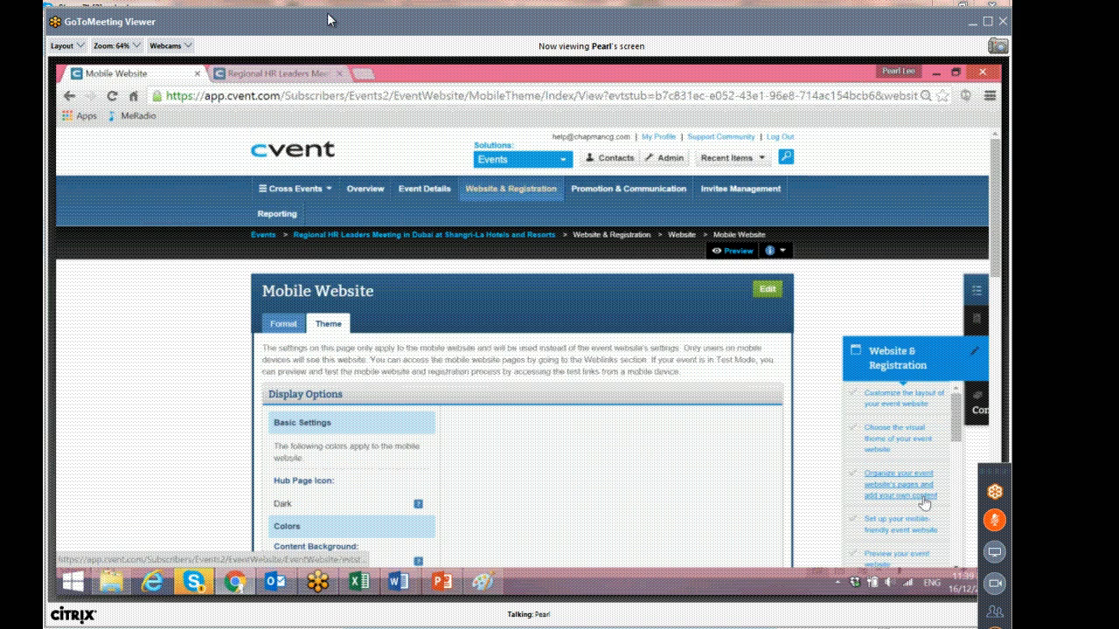
scroll(924, 499, down, 1)
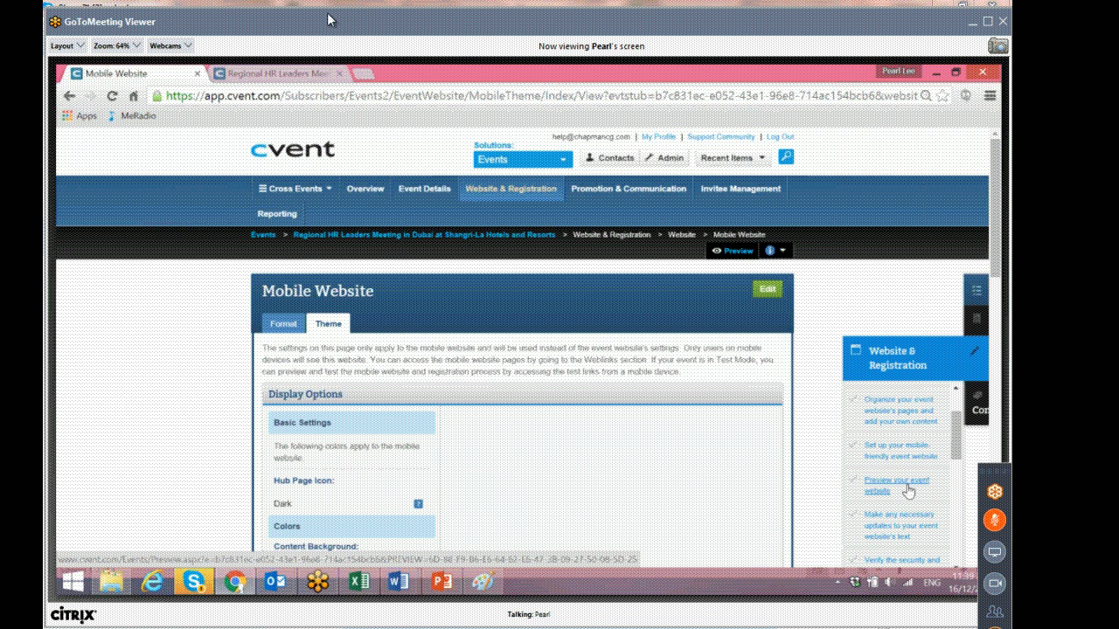
scroll(909, 492, down, 1)
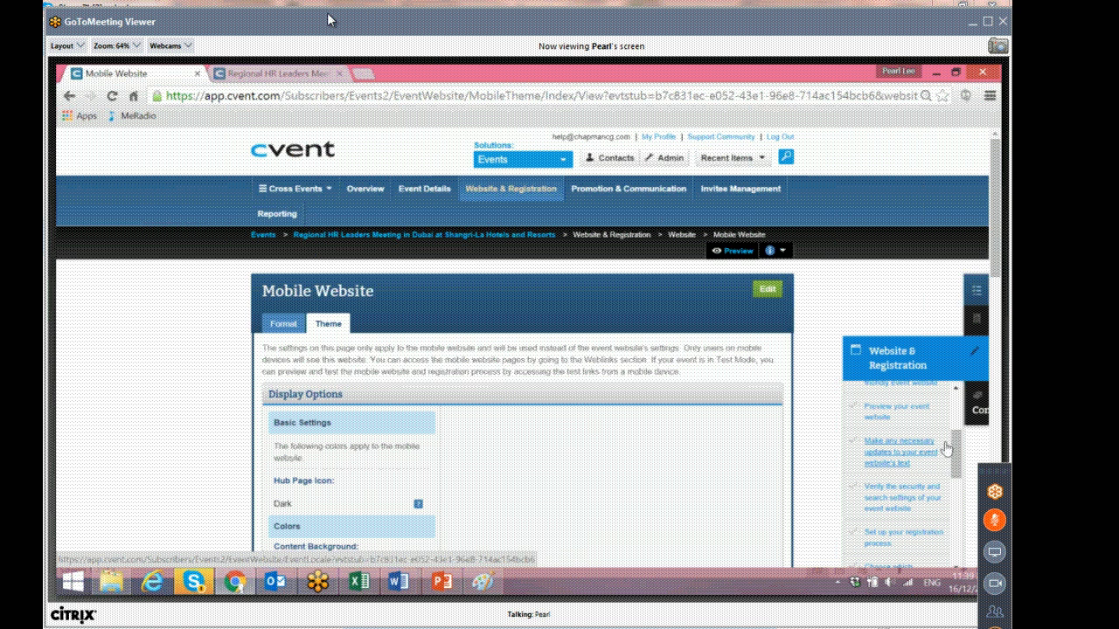
click(882, 460)
scroll(959, 463, down, 1)
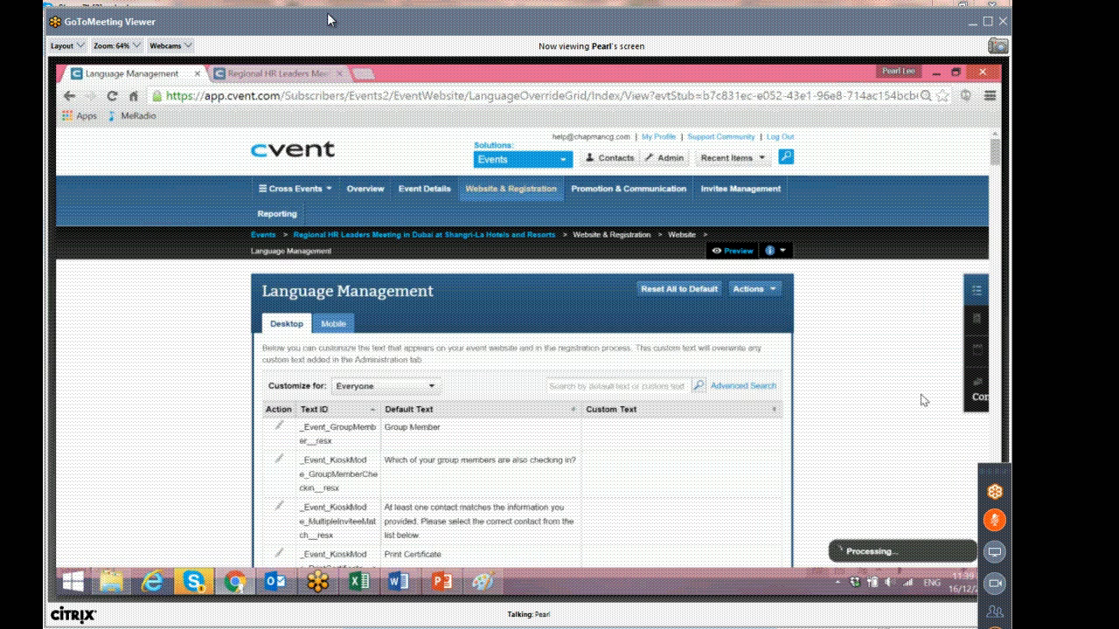
scroll(637, 374, down, 1)
scroll(636, 373, down, 2)
scroll(636, 373, up, 3)
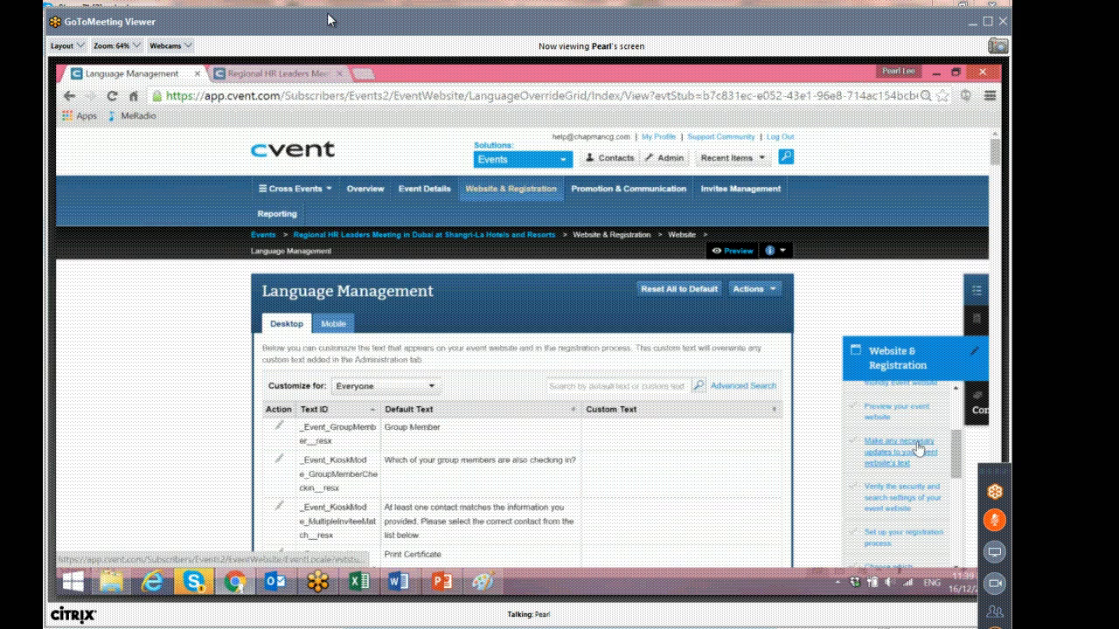
Open the Security settings from the checklist and review the search engine, website authentication and registrant authentication options.
scroll(928, 453, down, 1)
click(897, 430)
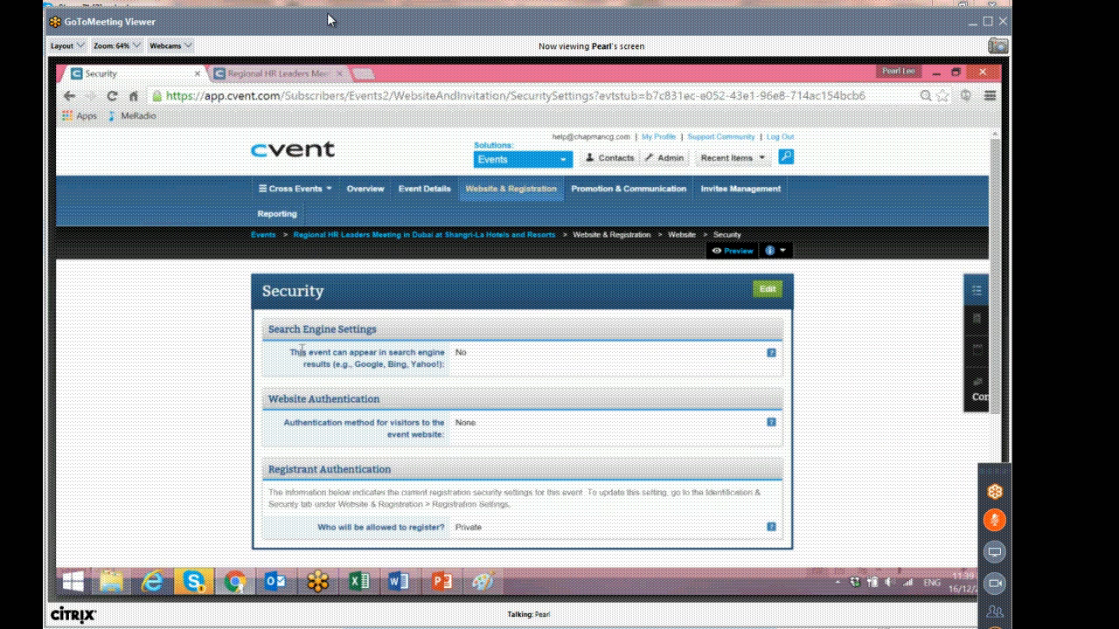
drag(281, 329, 412, 335)
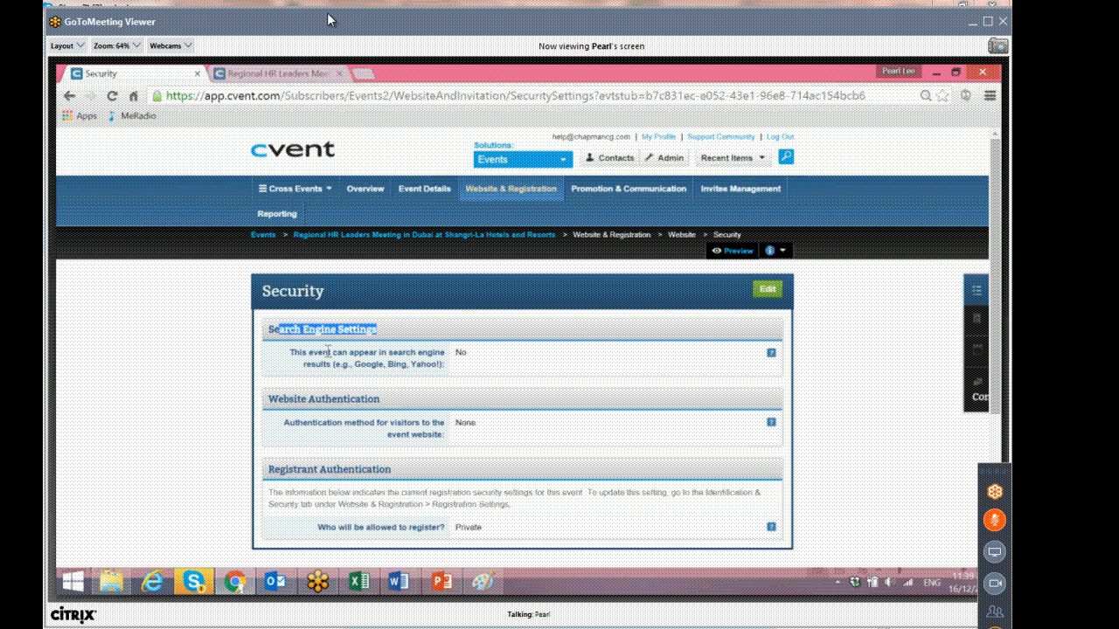
click(482, 355)
drag(290, 353, 482, 355)
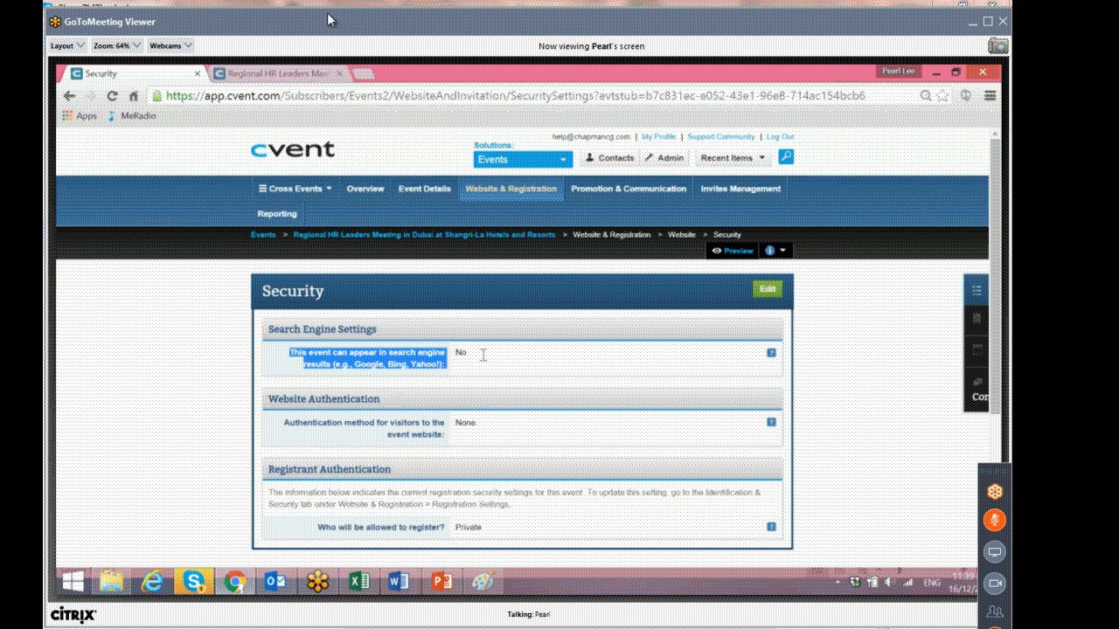
drag(290, 423, 428, 423)
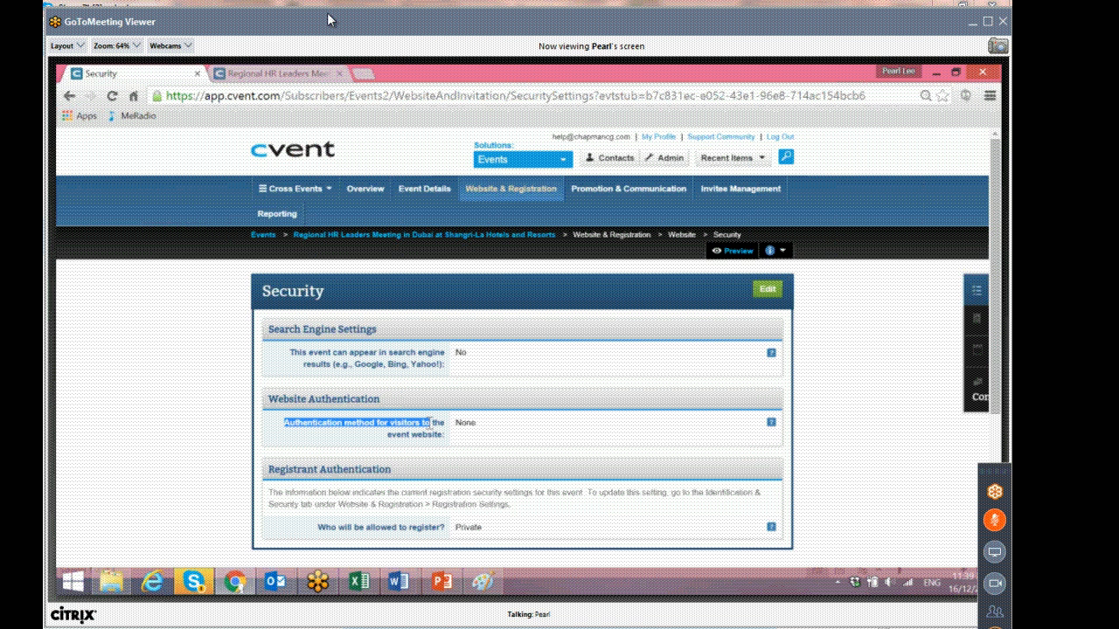
drag(433, 423, 447, 432)
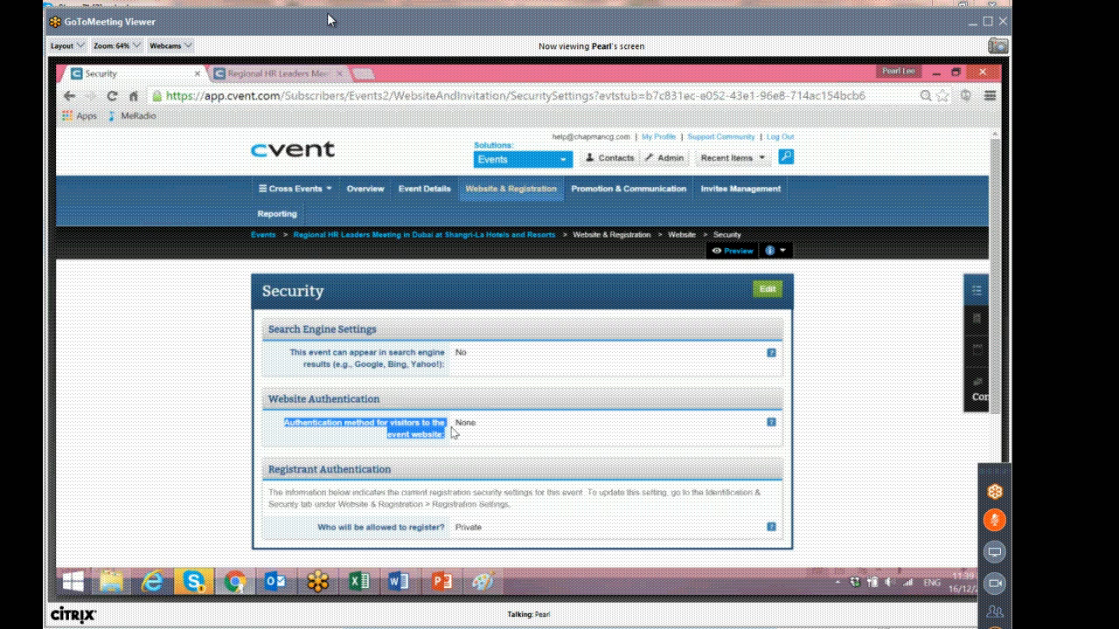
scroll(453, 431, down, 2)
drag(325, 454, 497, 455)
click(547, 455)
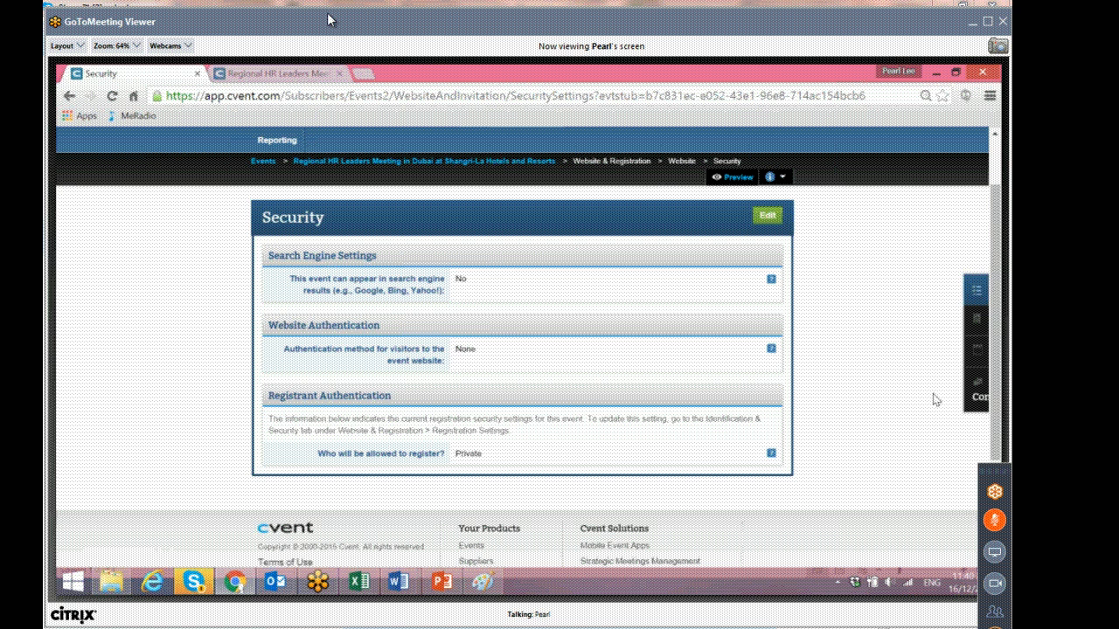
Open the Registration Settings from the checklist and review the basic registration features.
mouse_move(976, 360)
scroll(920, 455, down, 5)
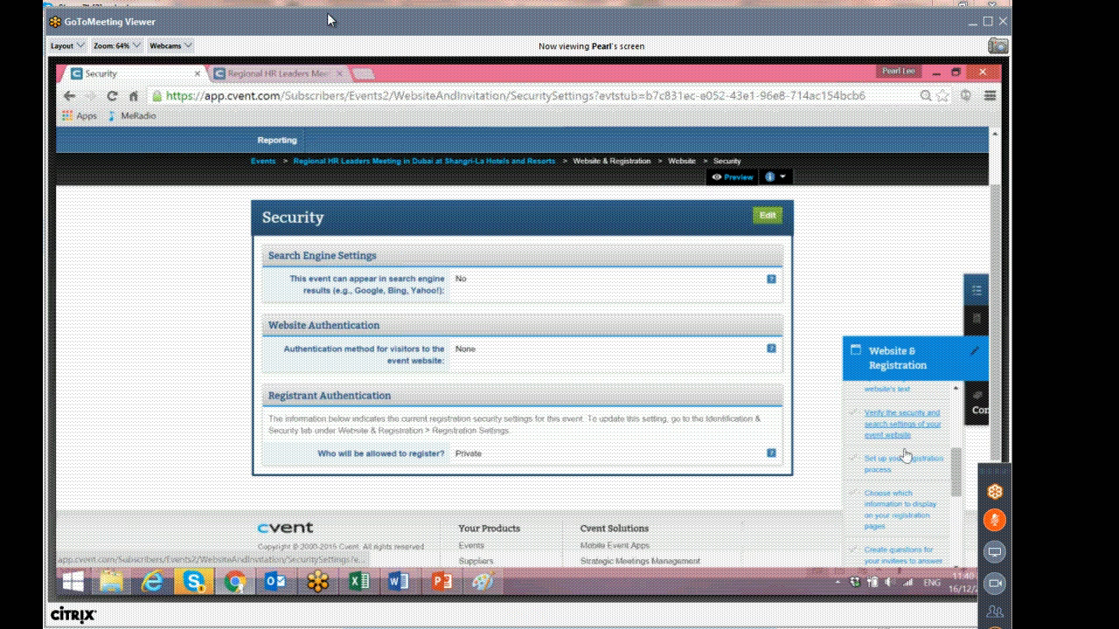
click(899, 462)
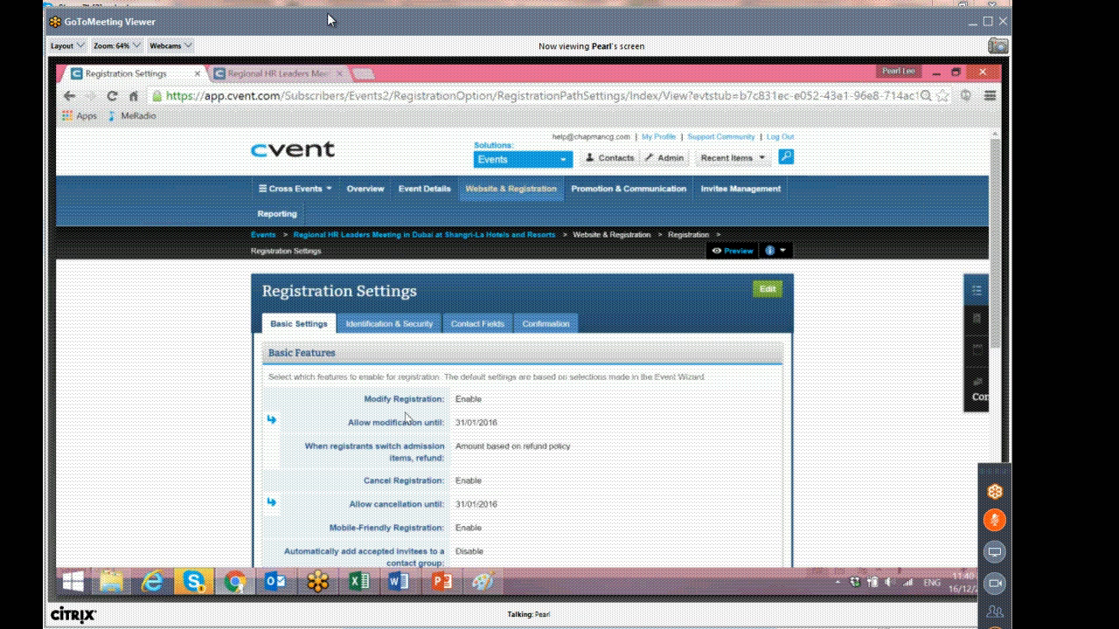
scroll(404, 418, down, 1)
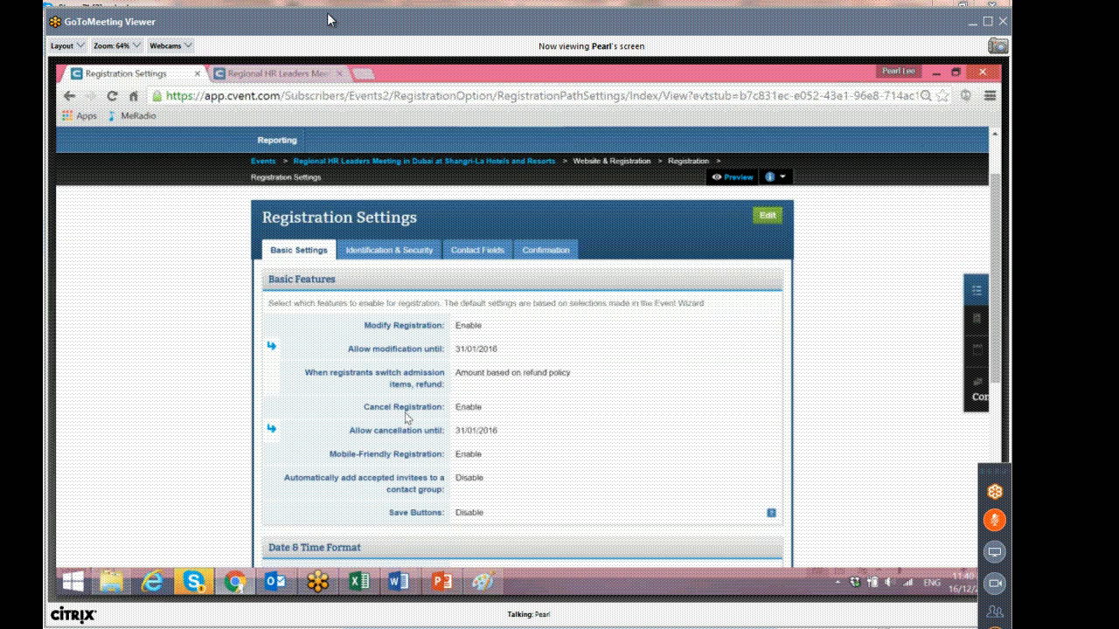
scroll(414, 398, down, 1)
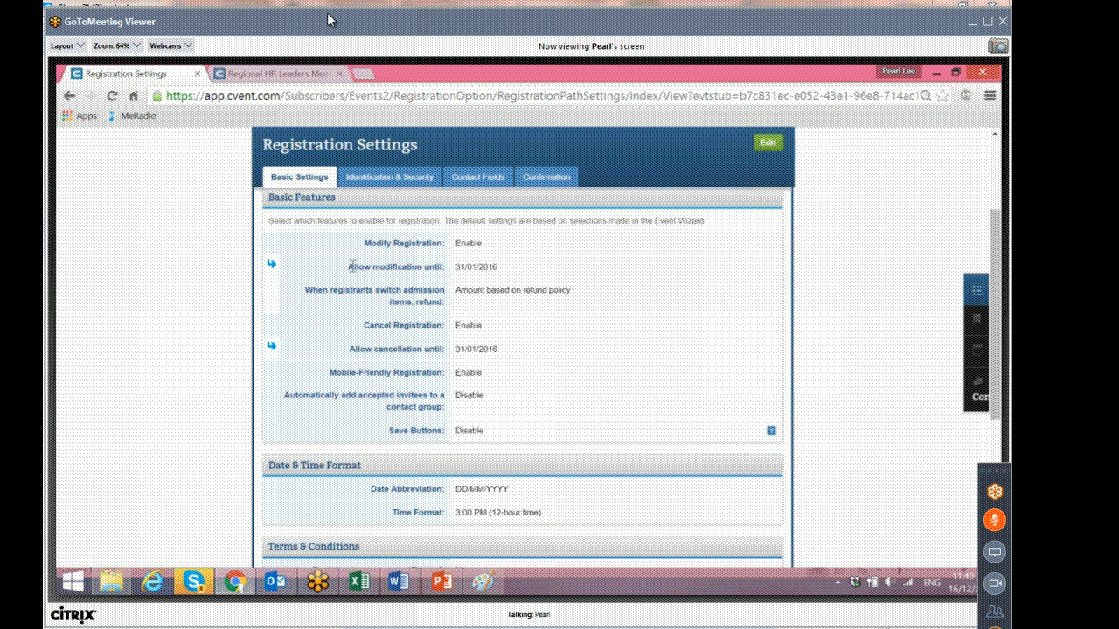
drag(348, 267, 501, 268)
click(515, 269)
drag(347, 266, 477, 267)
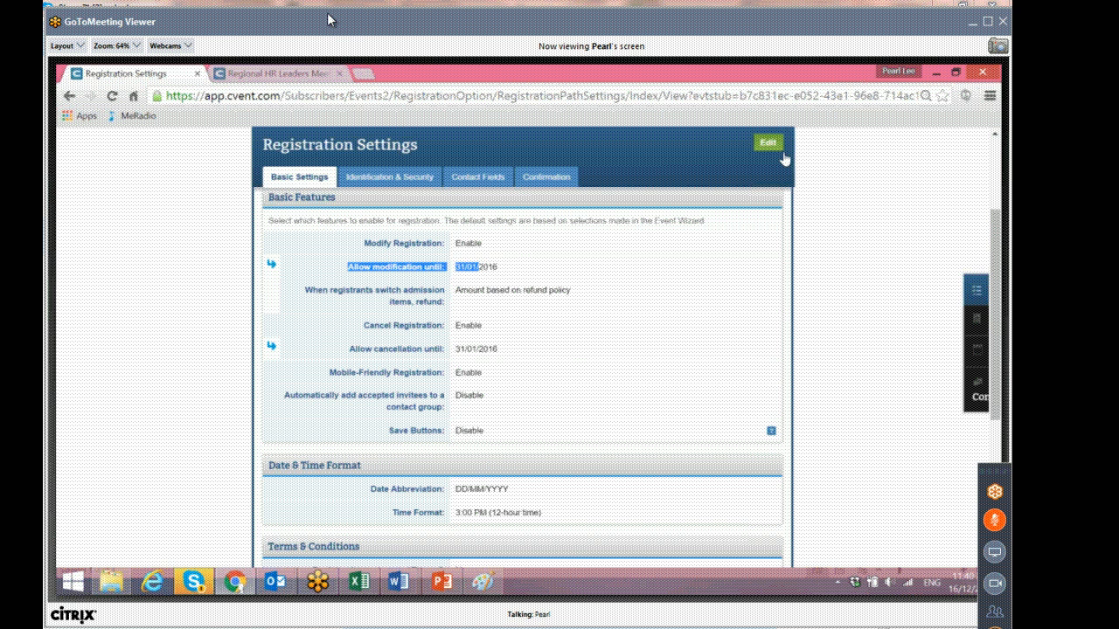
Edit the basic registration settings, setting both the modification and cancellation deadlines to 01/02/2016.
click(763, 147)
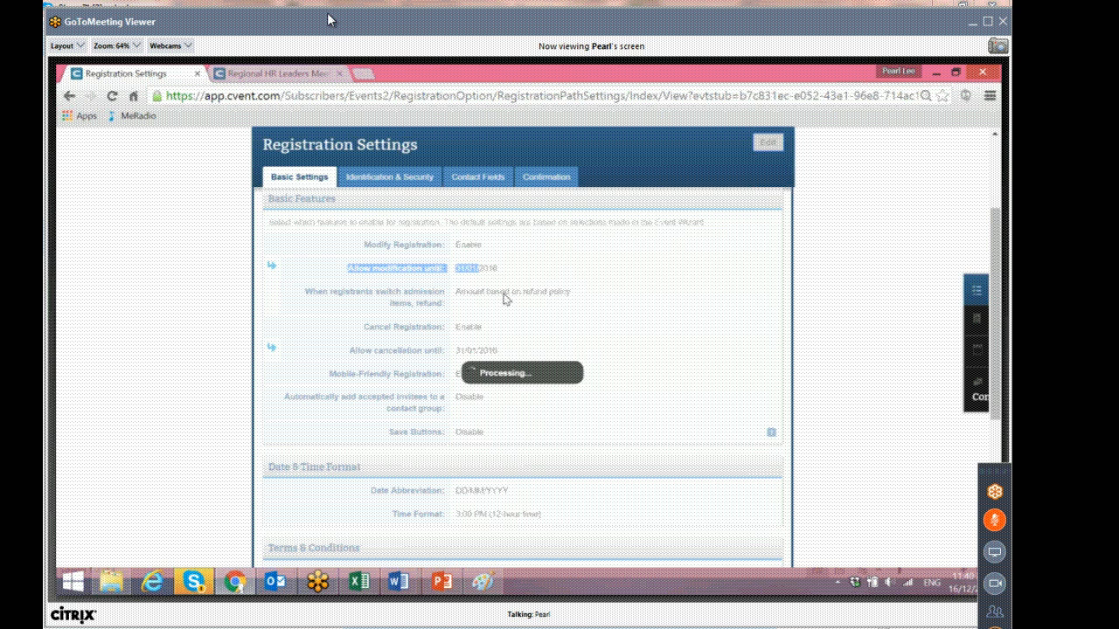
click(491, 267)
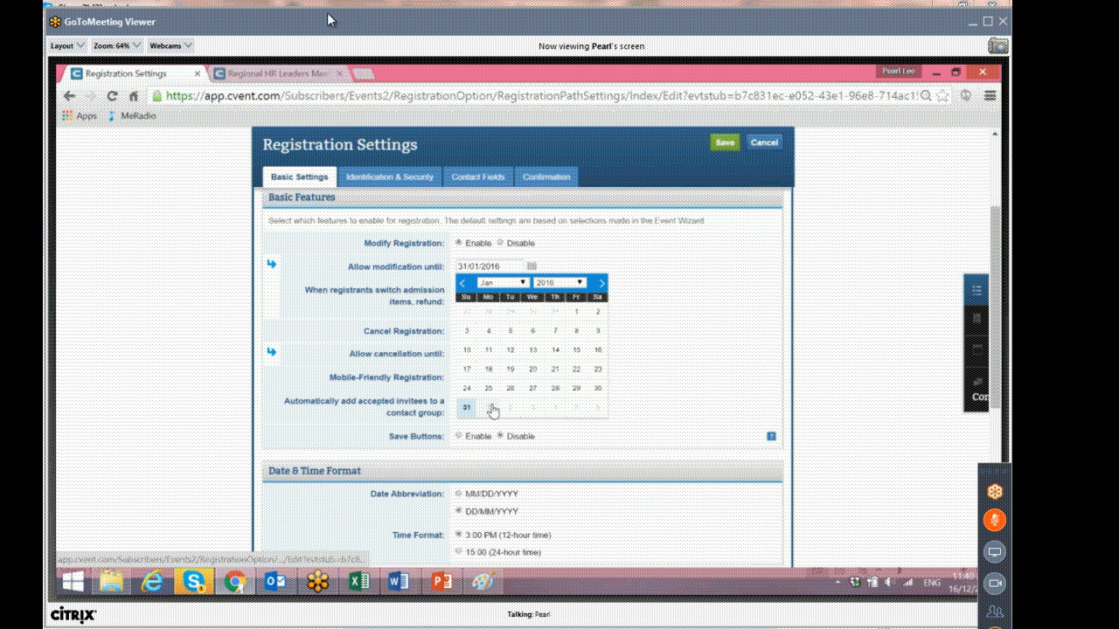
click(489, 408)
click(531, 354)
click(488, 497)
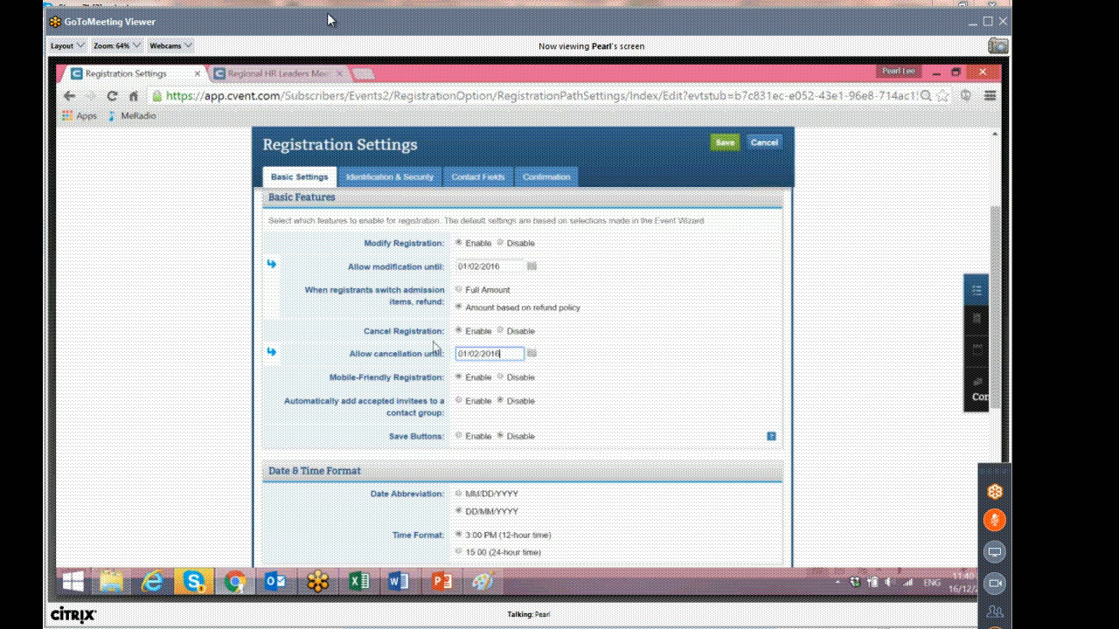
Review the remaining basic registration, date format and terms options, then save the registration settings.
scroll(408, 378, down, 1)
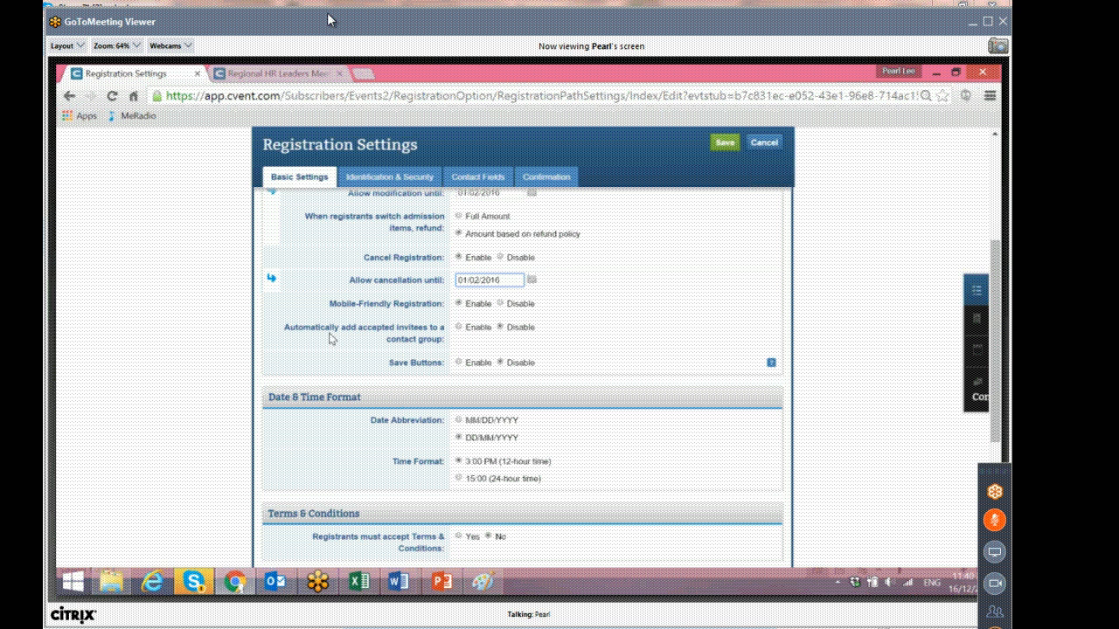
drag(298, 327, 448, 338)
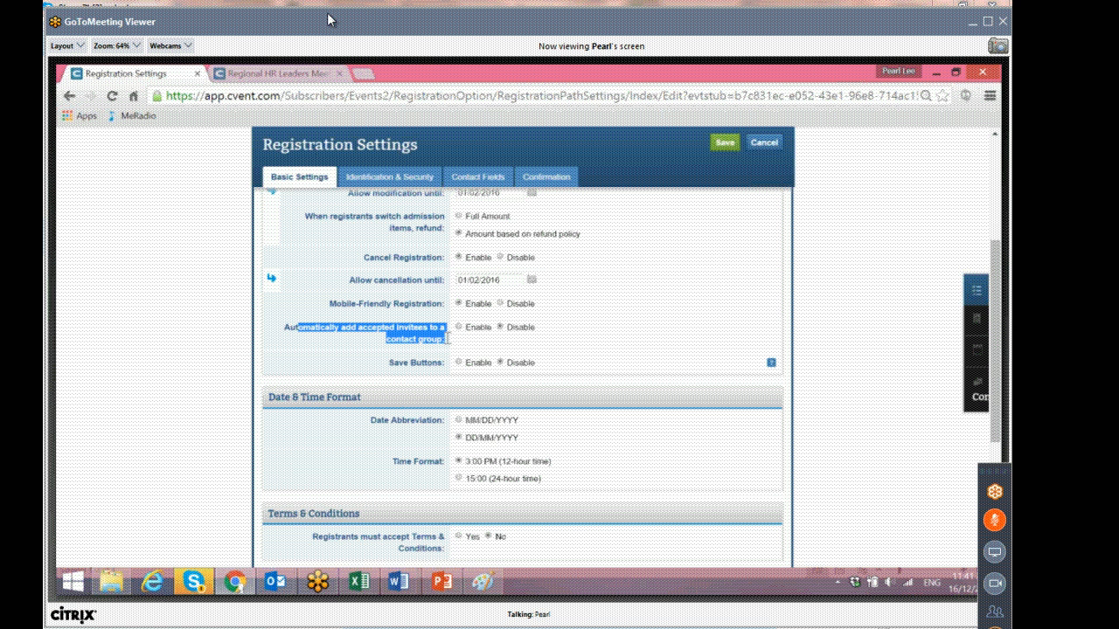
drag(448, 338, 441, 377)
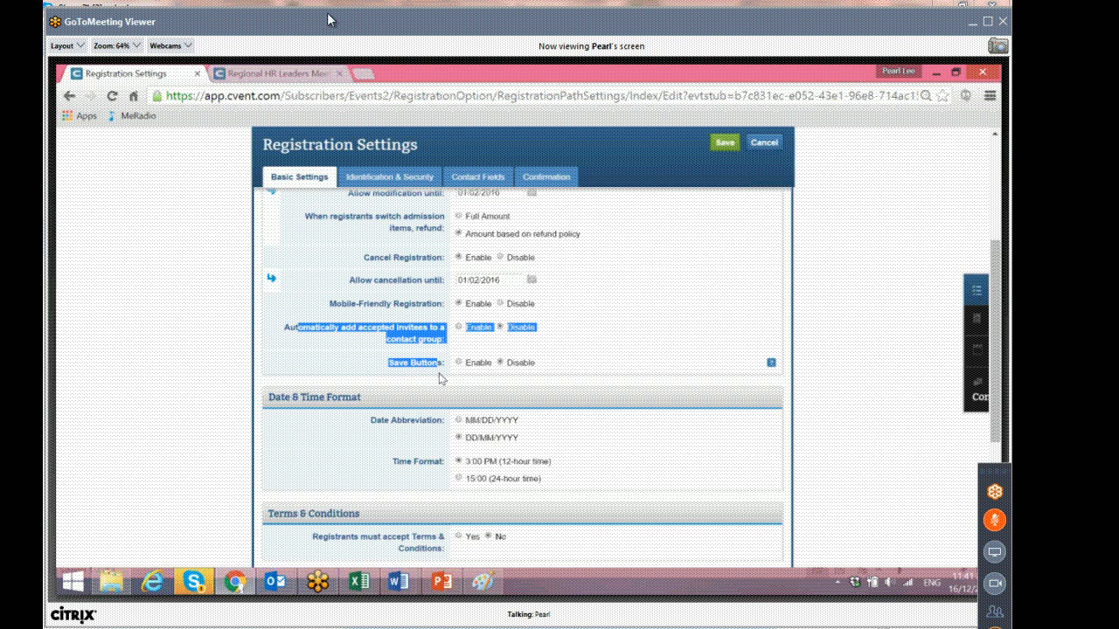
scroll(441, 378, down, 3)
scroll(441, 371, up, 1)
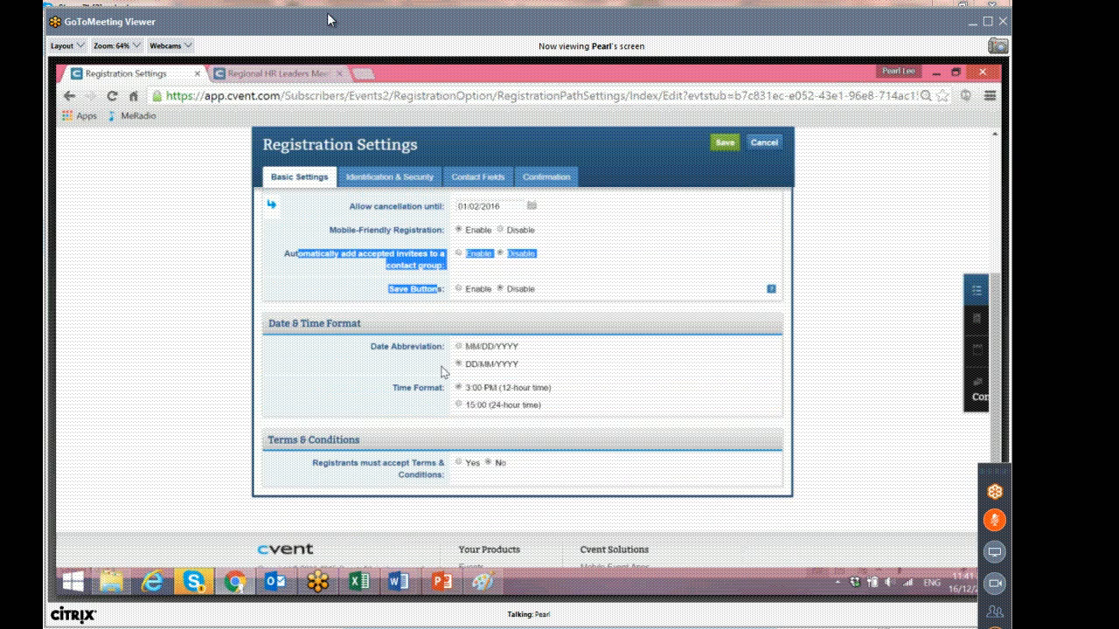
scroll(442, 372, up, 3)
click(728, 291)
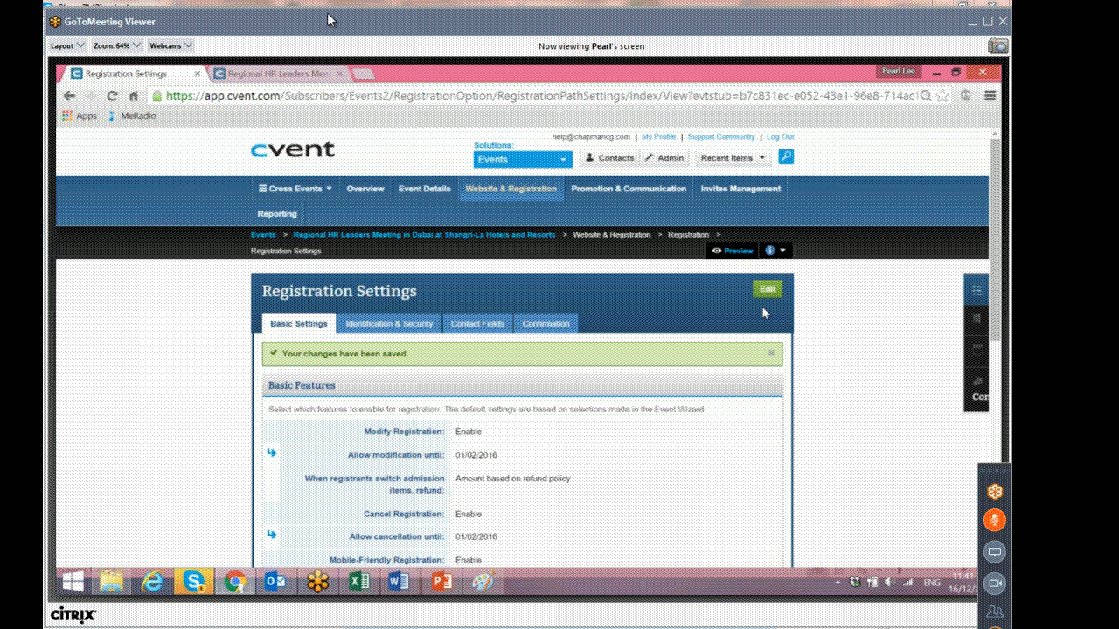
Open the Identification & Security tab and compare it with the event website tab.
click(395, 325)
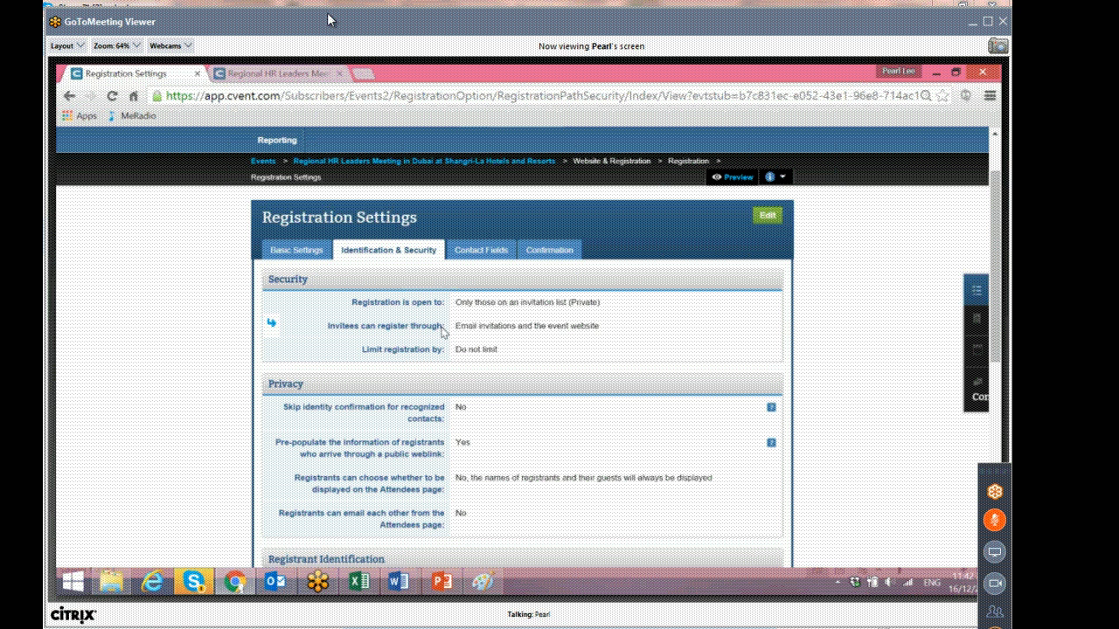
drag(468, 325, 599, 321)
click(599, 325)
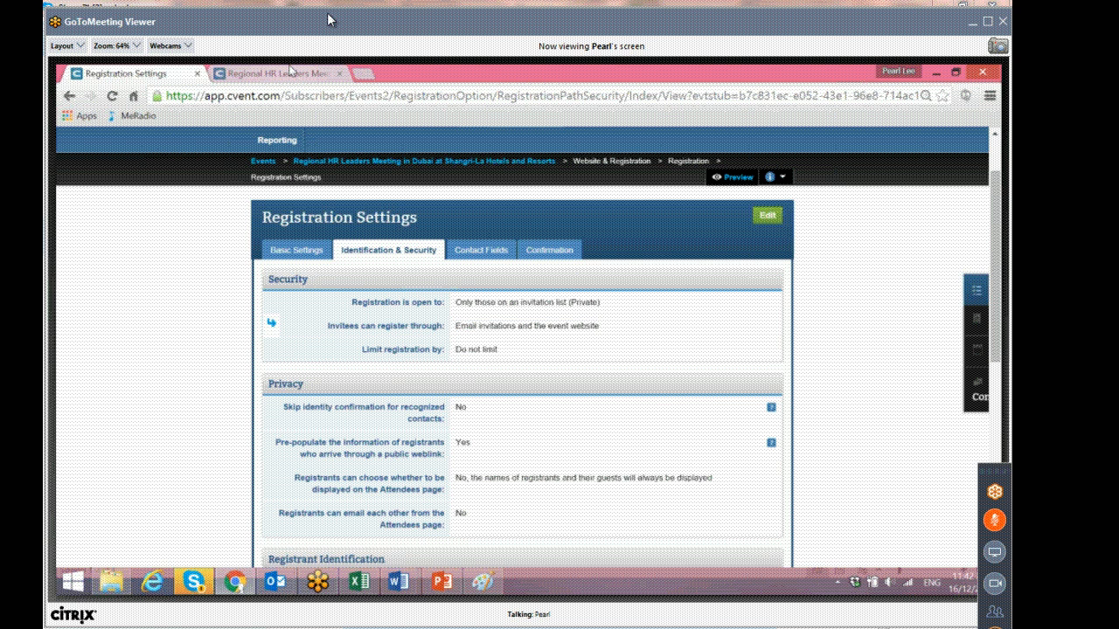
click(291, 74)
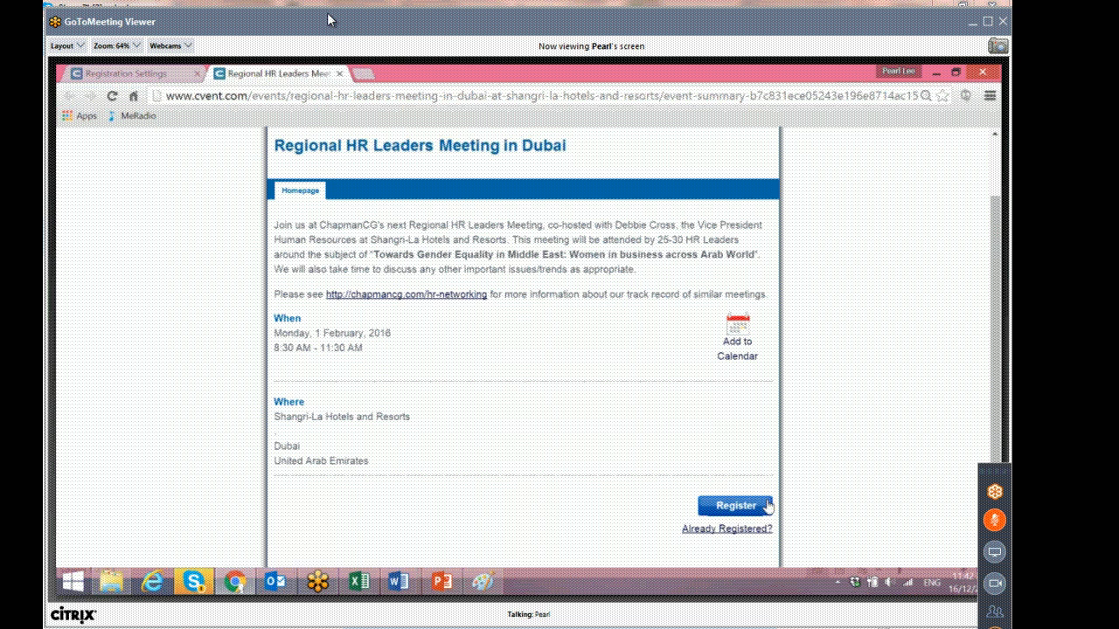
click(124, 74)
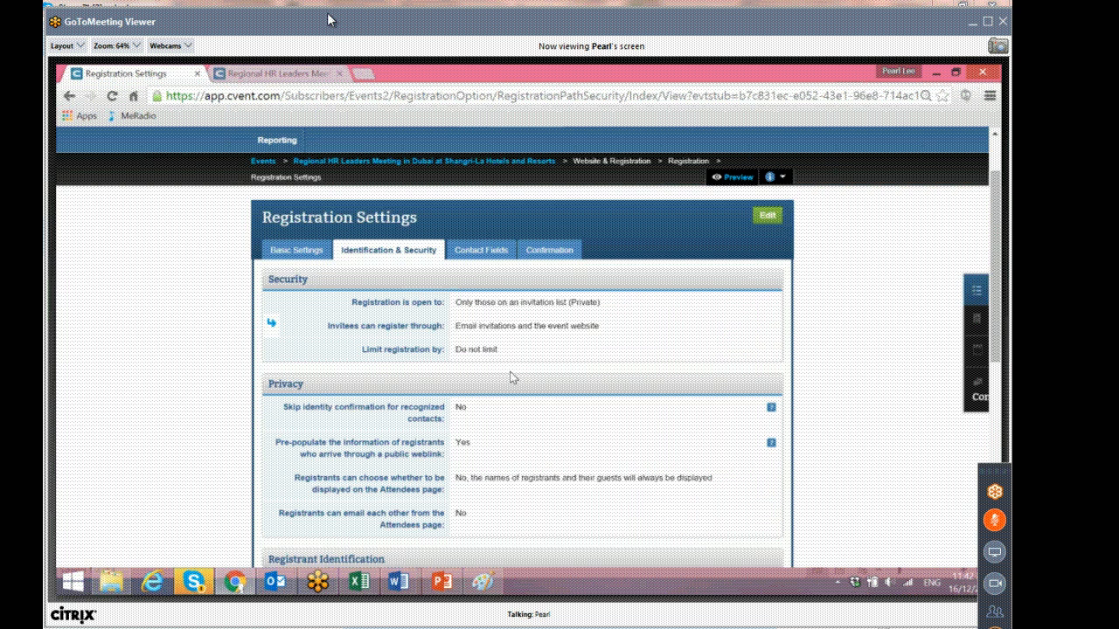
Review the invitee registration channels and privacy settings on the Identification & Security tab.
drag(455, 325, 515, 332)
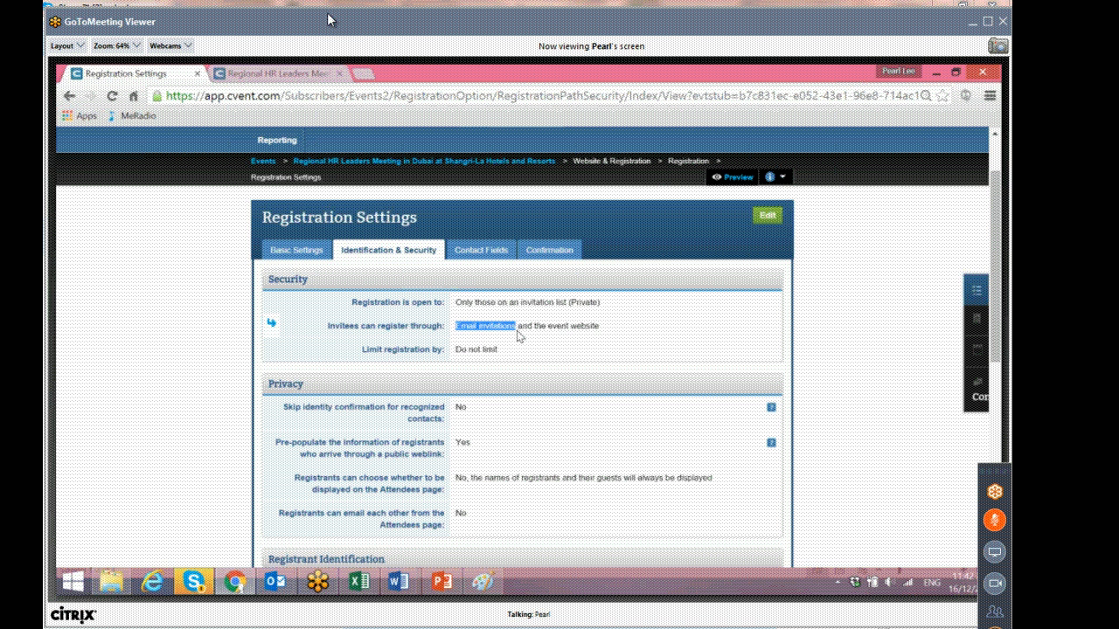
scroll(518, 337, down, 2)
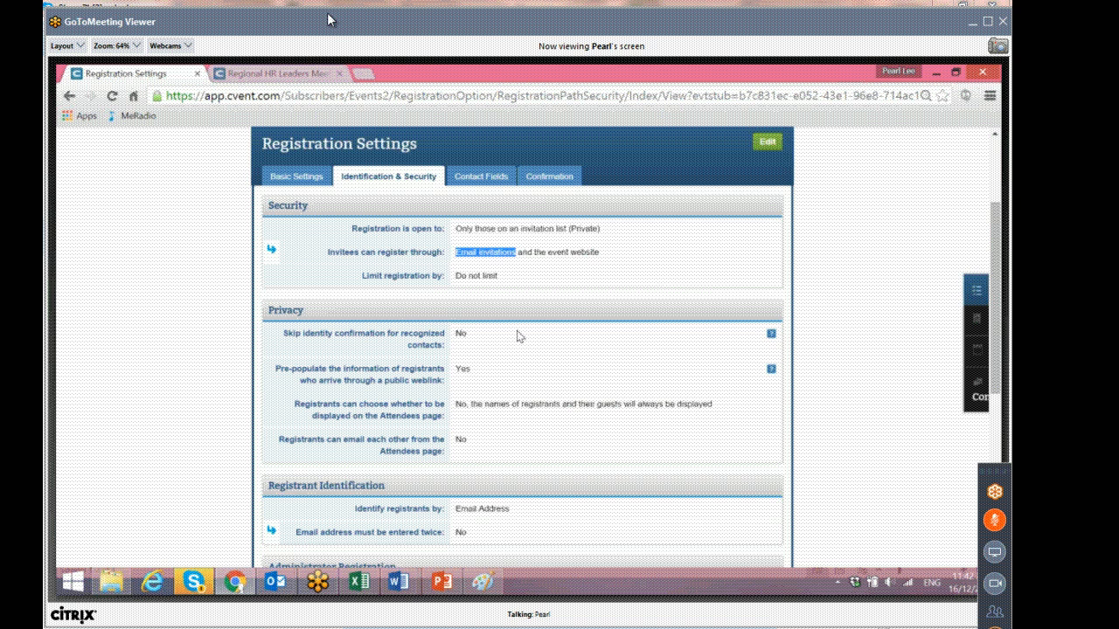
scroll(434, 312, down, 2)
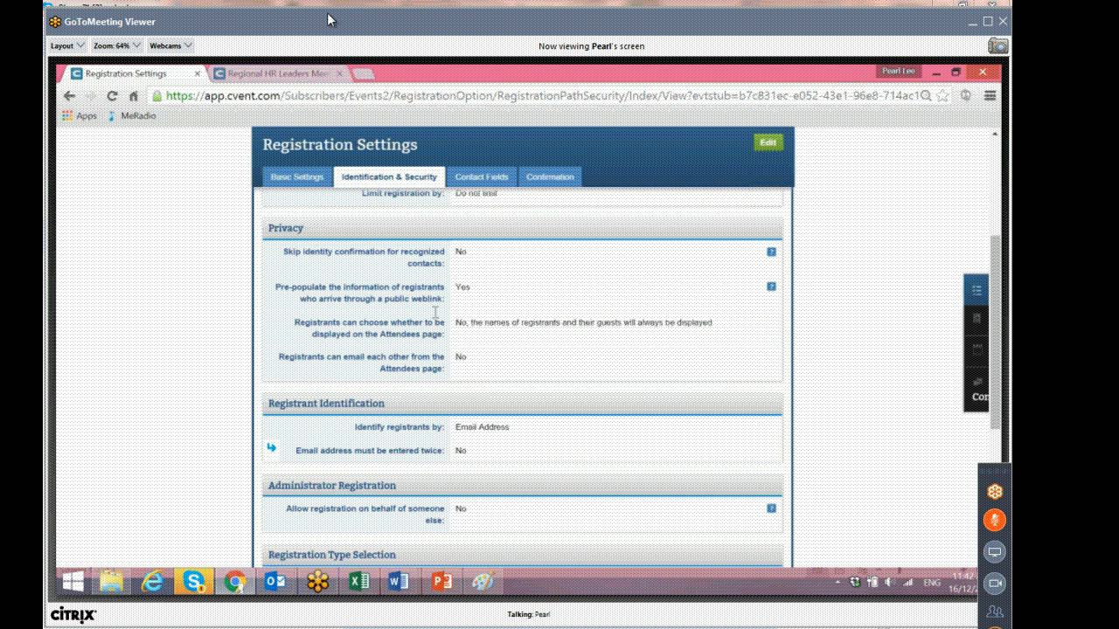
drag(301, 254, 437, 264)
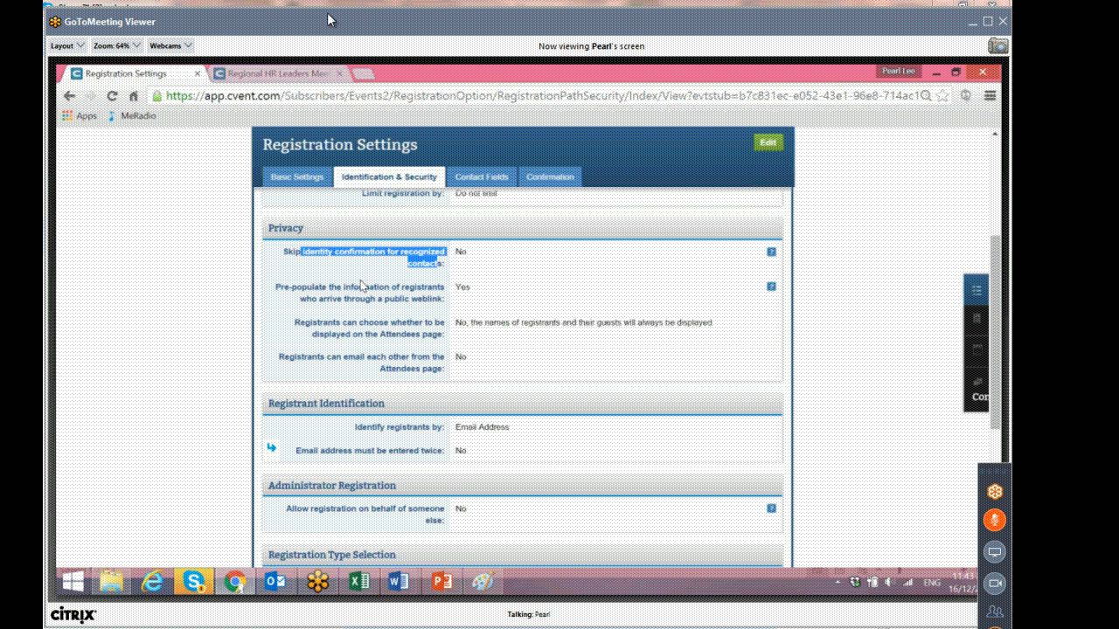
drag(302, 287, 474, 287)
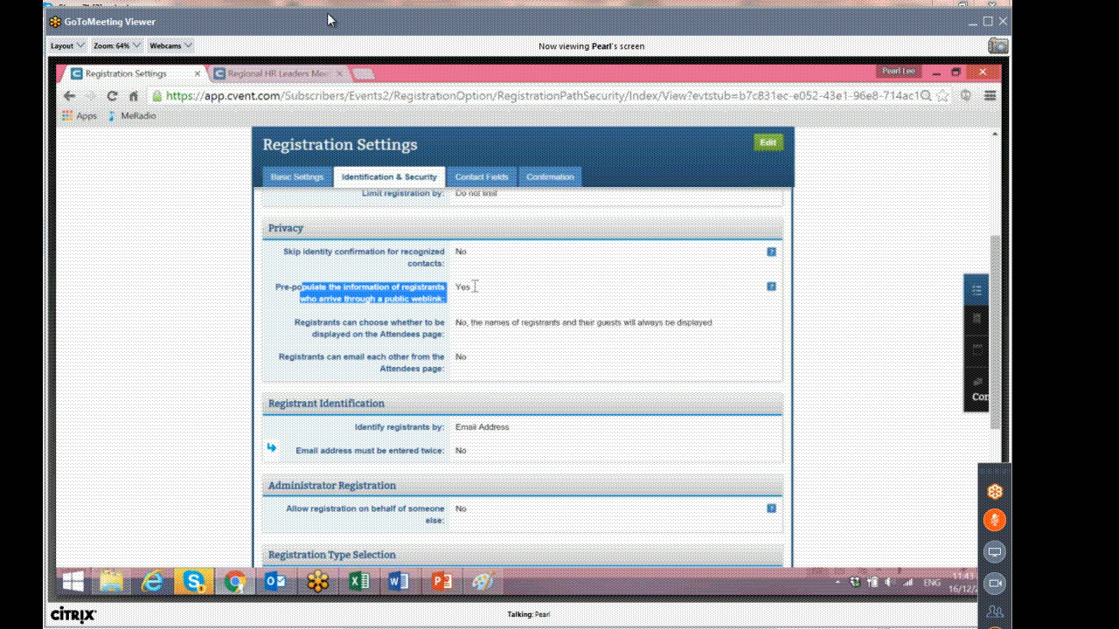
Review the privacy and registrant identification settings on the Identification & Security tab.
click(478, 300)
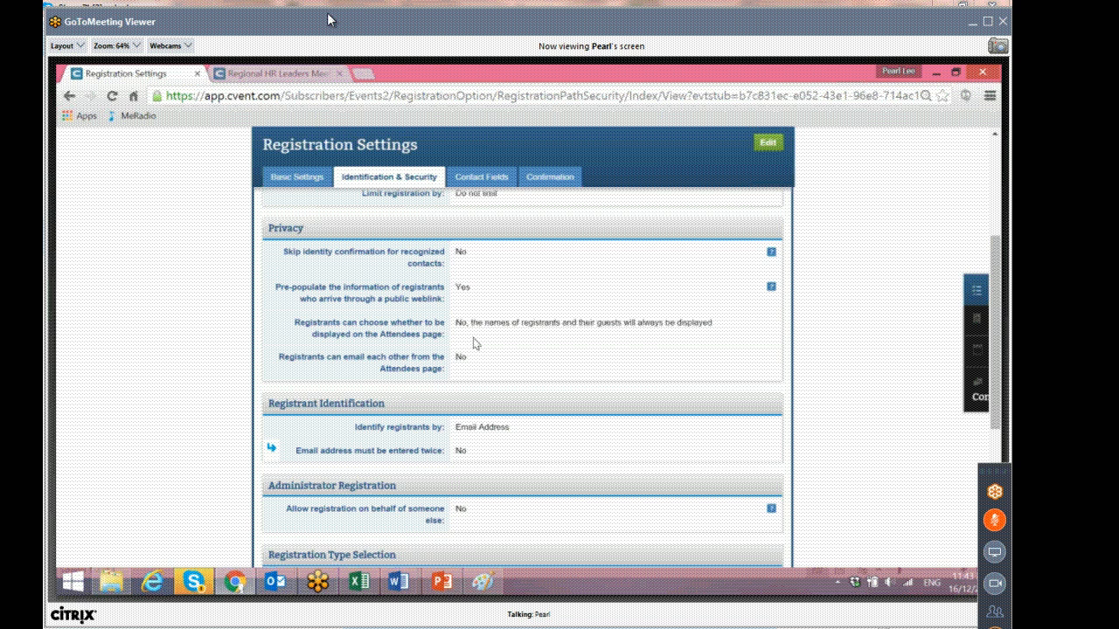
scroll(476, 343, down, 2)
scroll(474, 343, down, 1)
drag(352, 280, 446, 279)
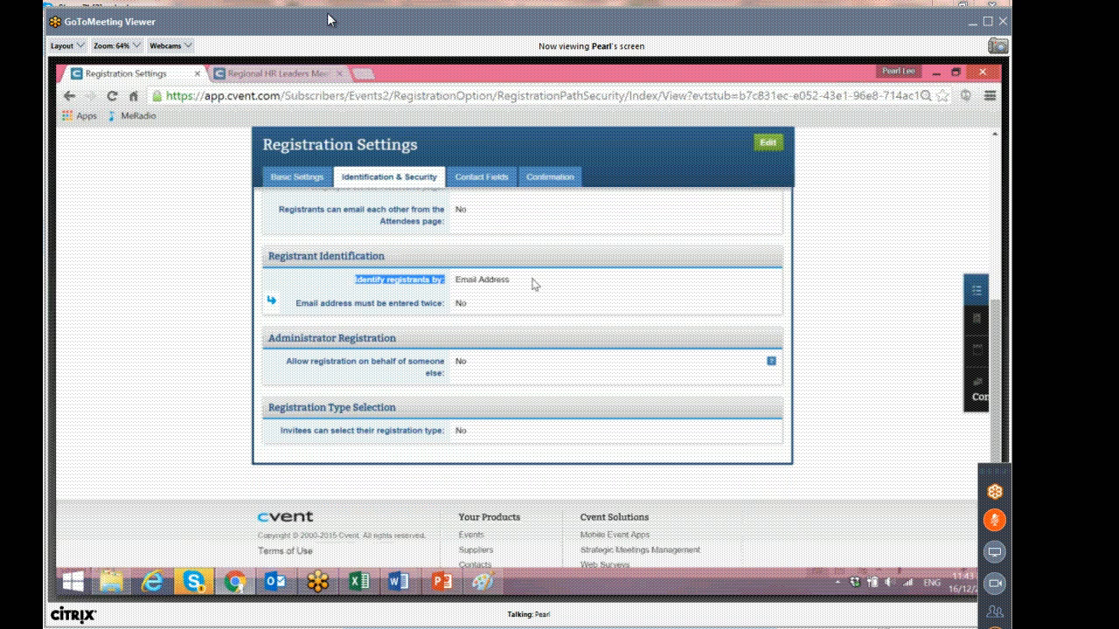
scroll(526, 291, up, 1)
scroll(527, 291, down, 1)
scroll(527, 291, up, 5)
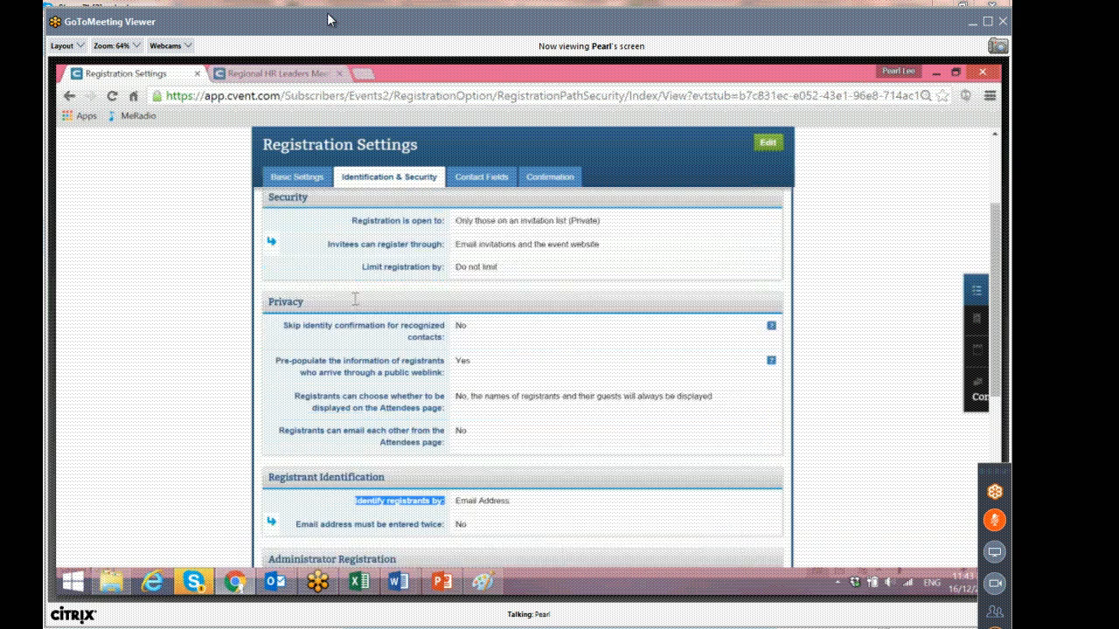
Open the Contact Fields tab and review the personal, contact and address field settings.
click(475, 332)
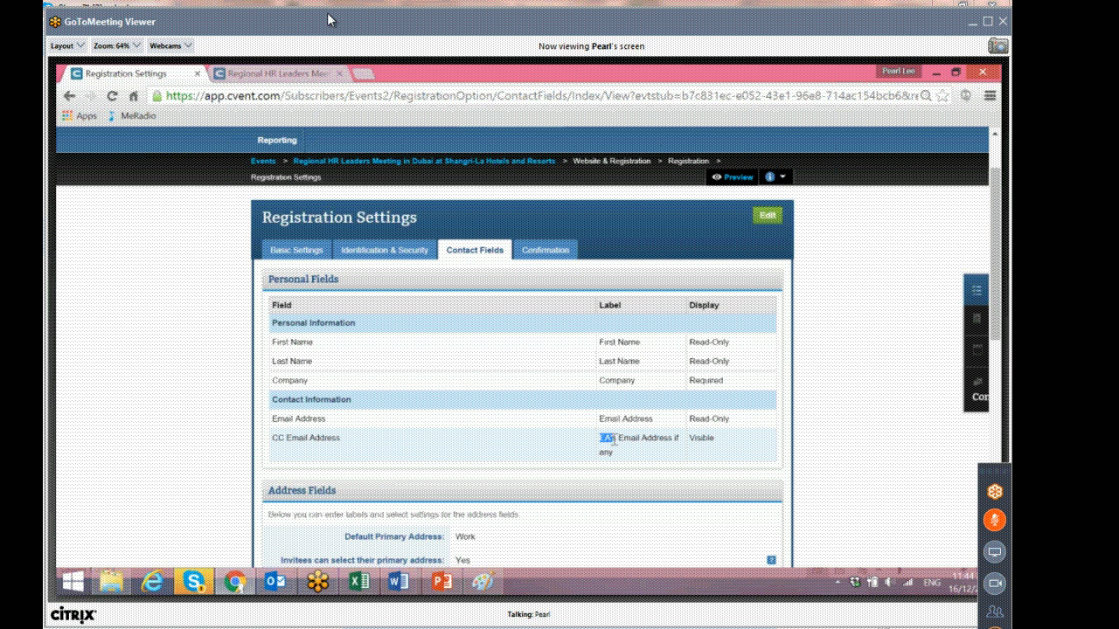
drag(673, 439, 677, 450)
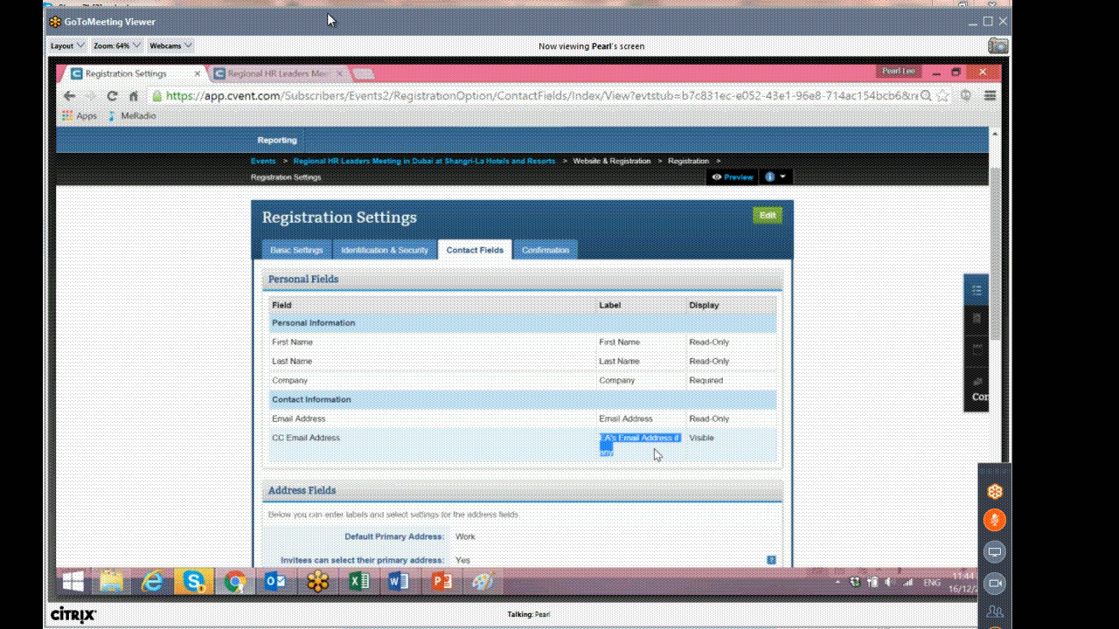
scroll(658, 454, down, 1)
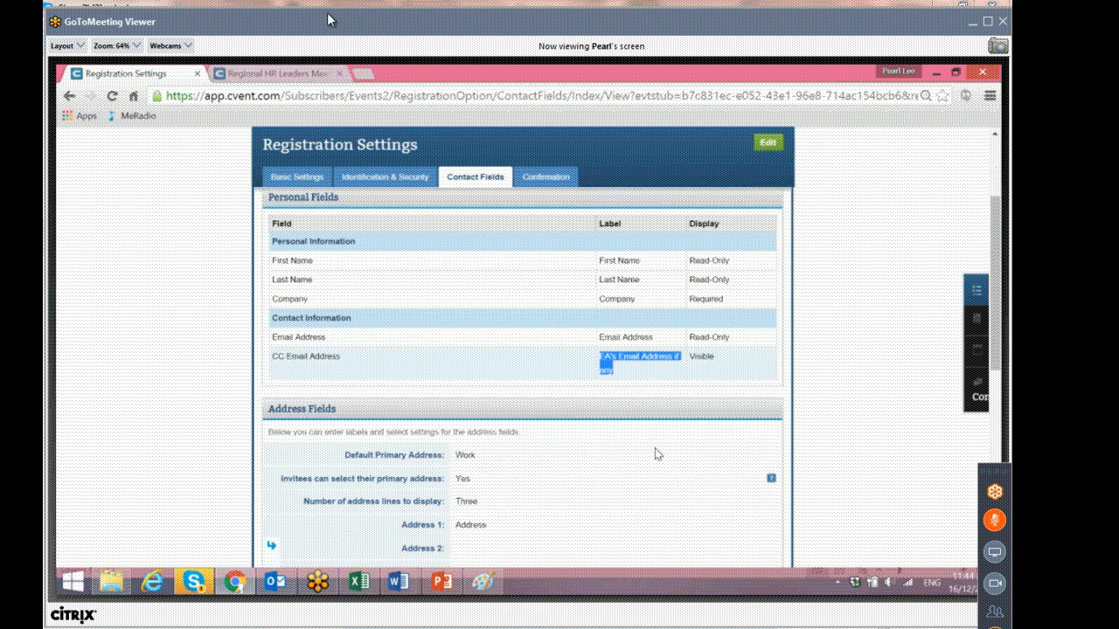
scroll(658, 454, down, 1)
scroll(657, 454, down, 3)
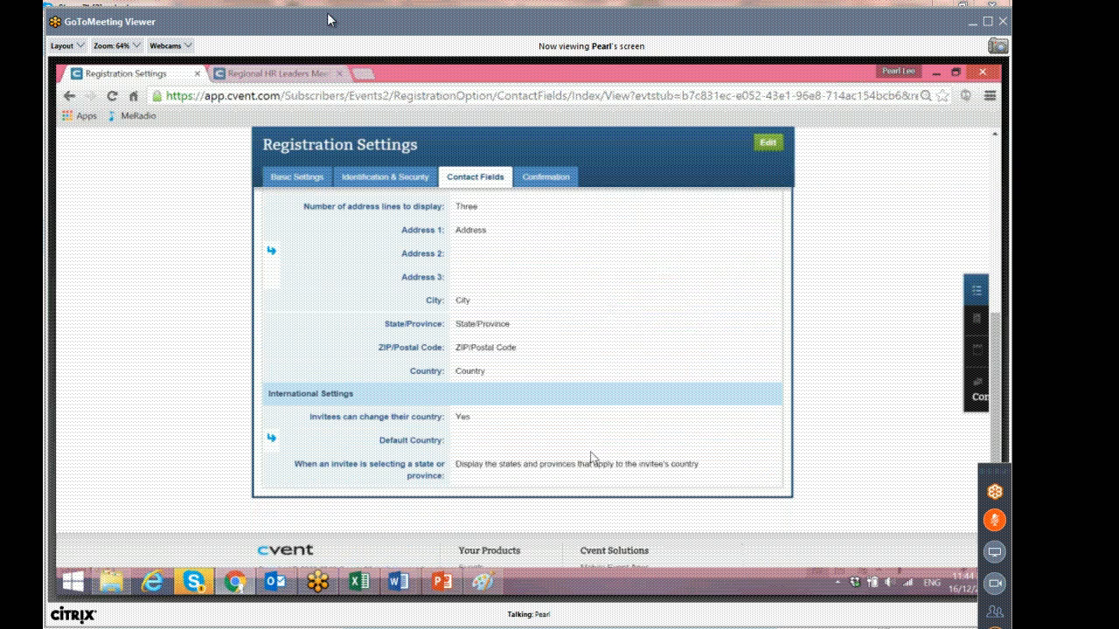
scroll(375, 489, up, 5)
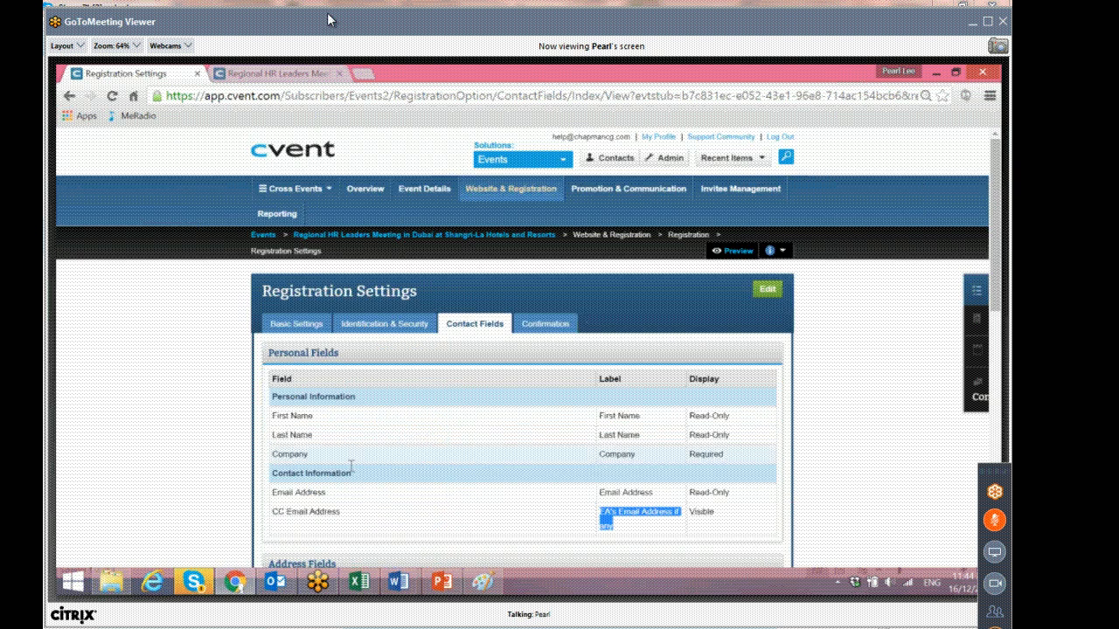
Open the Confirmation tab and review its registration page buttons and event display options.
click(567, 323)
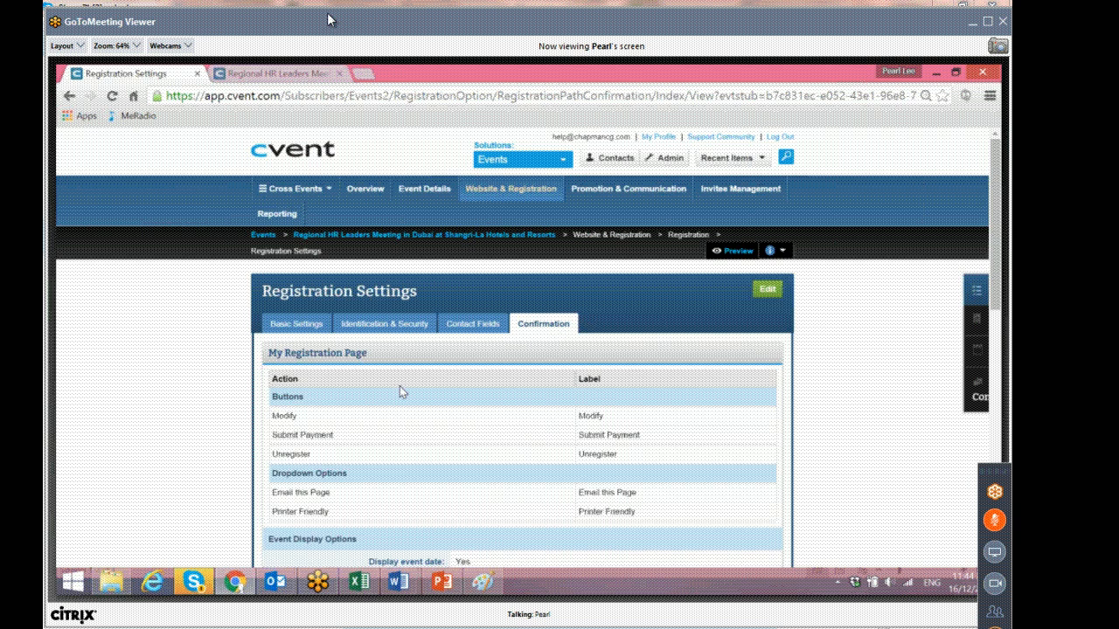
scroll(399, 390, down, 3)
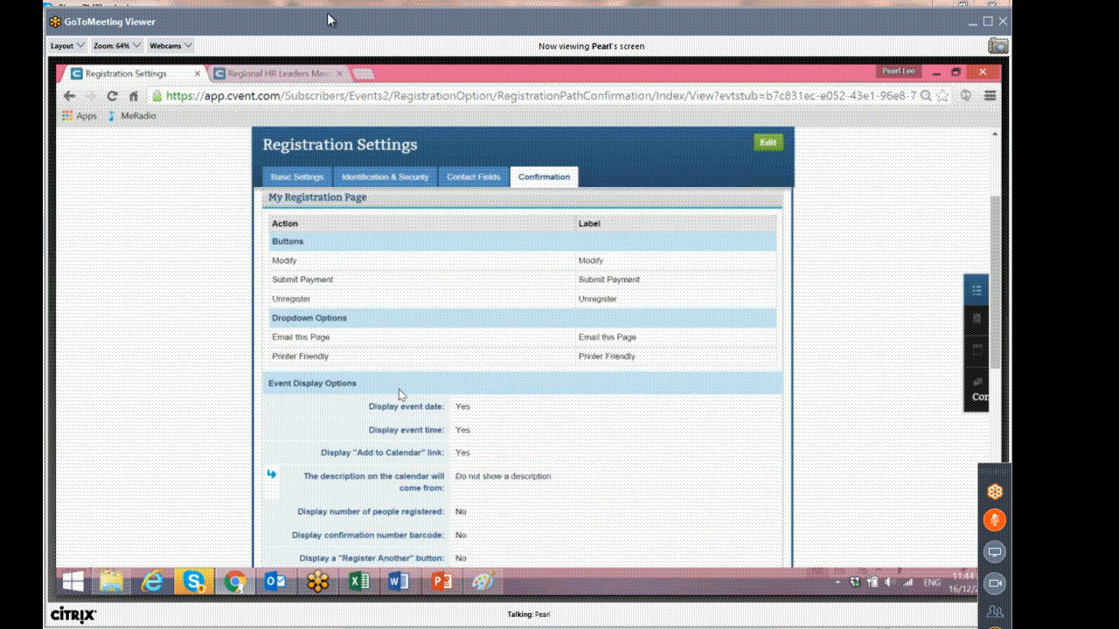
scroll(399, 394, up, 4)
mouse_move(979, 359)
scroll(898, 498, down, 2)
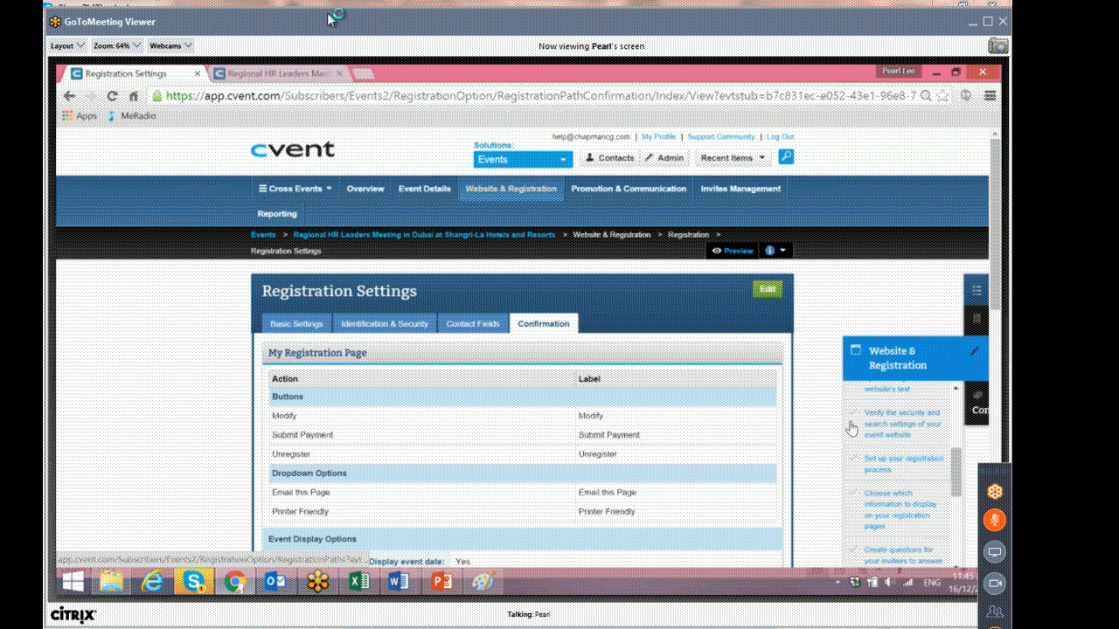
scroll(869, 494, down, 2)
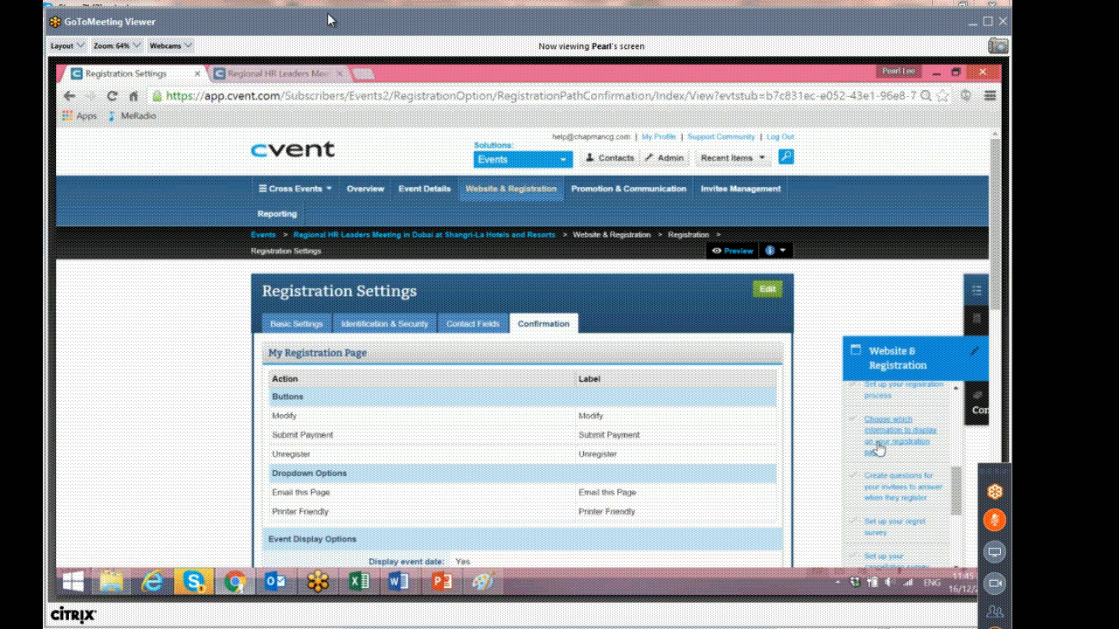
Open the registration pages from the event checklist and review the initial, post-registration and other pages.
click(905, 448)
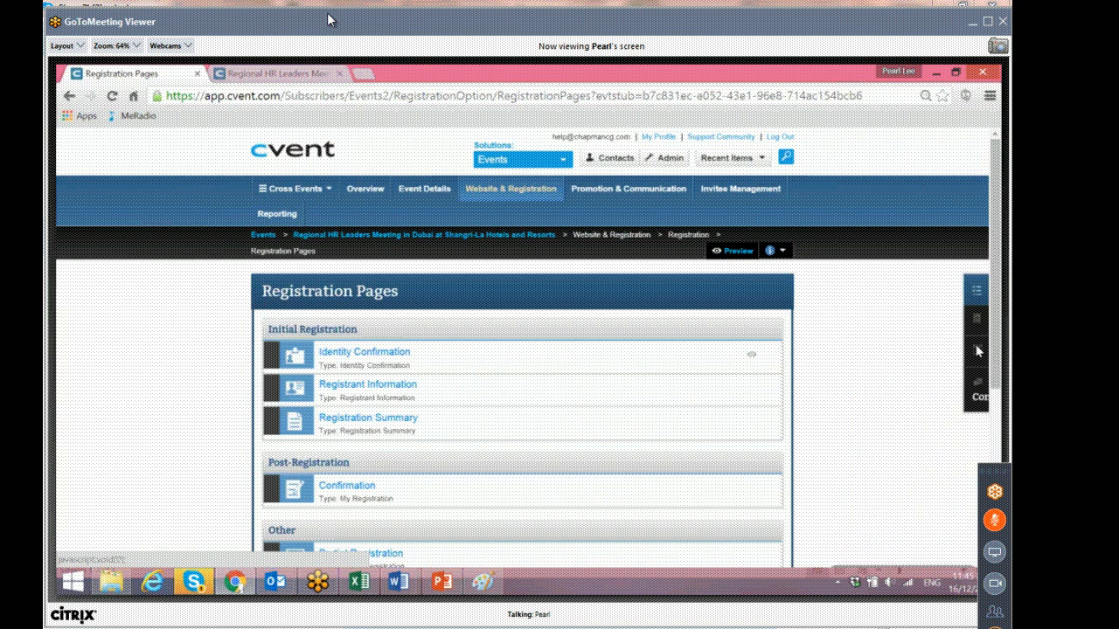
scroll(517, 347, down, 2)
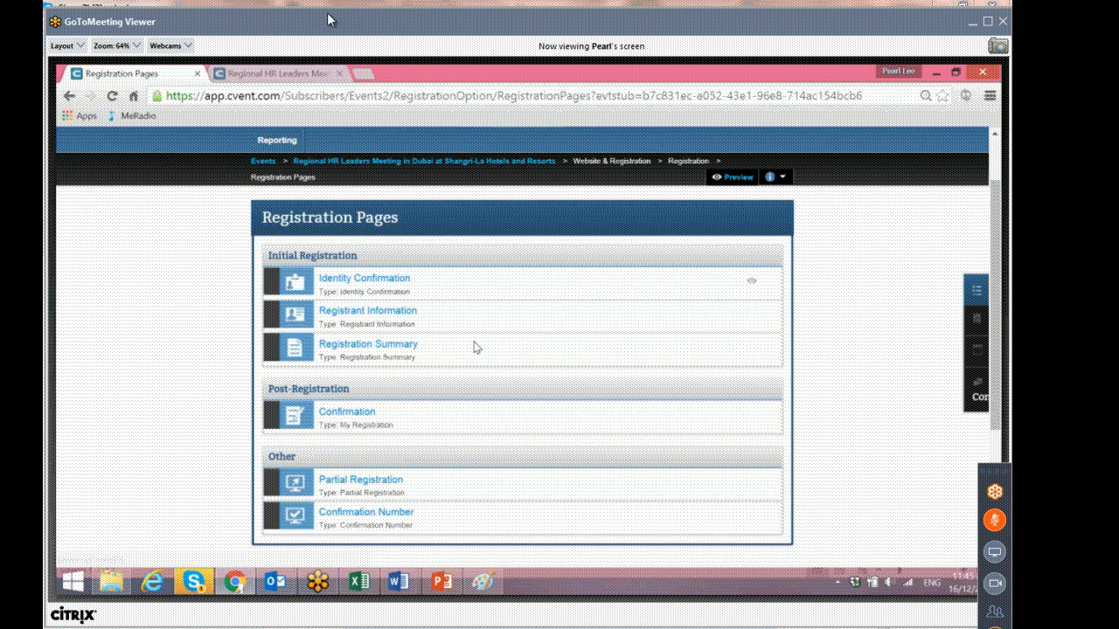
scroll(476, 347, up, 2)
click(978, 359)
scroll(927, 473, down, 5)
scroll(927, 474, down, 4)
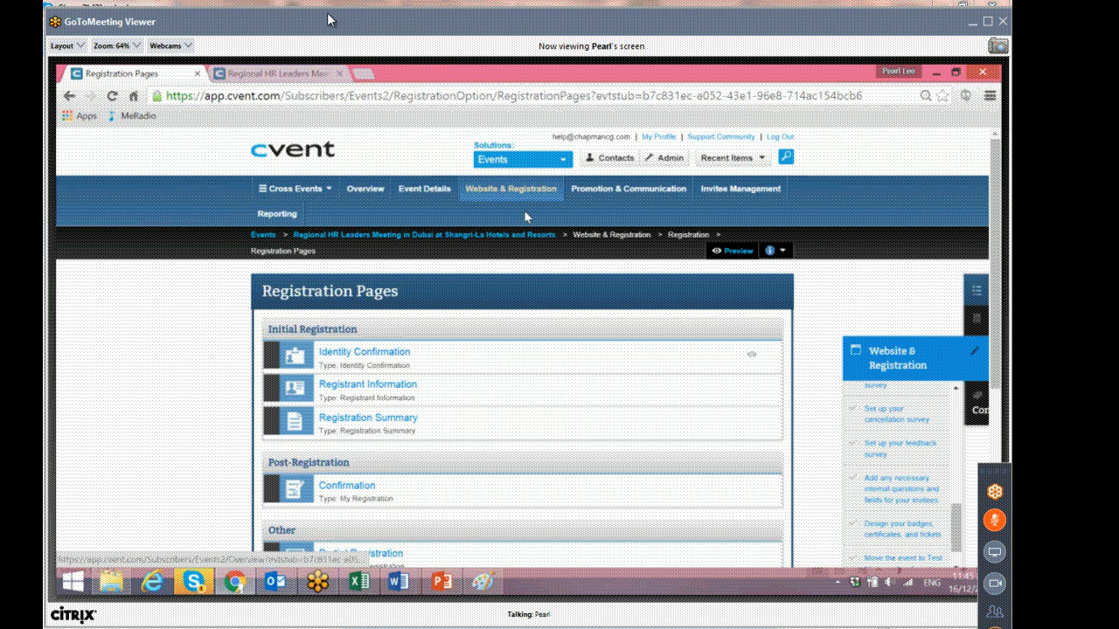
Open Registration Questions and review the existing questions for registrants.
mouse_move(525, 212)
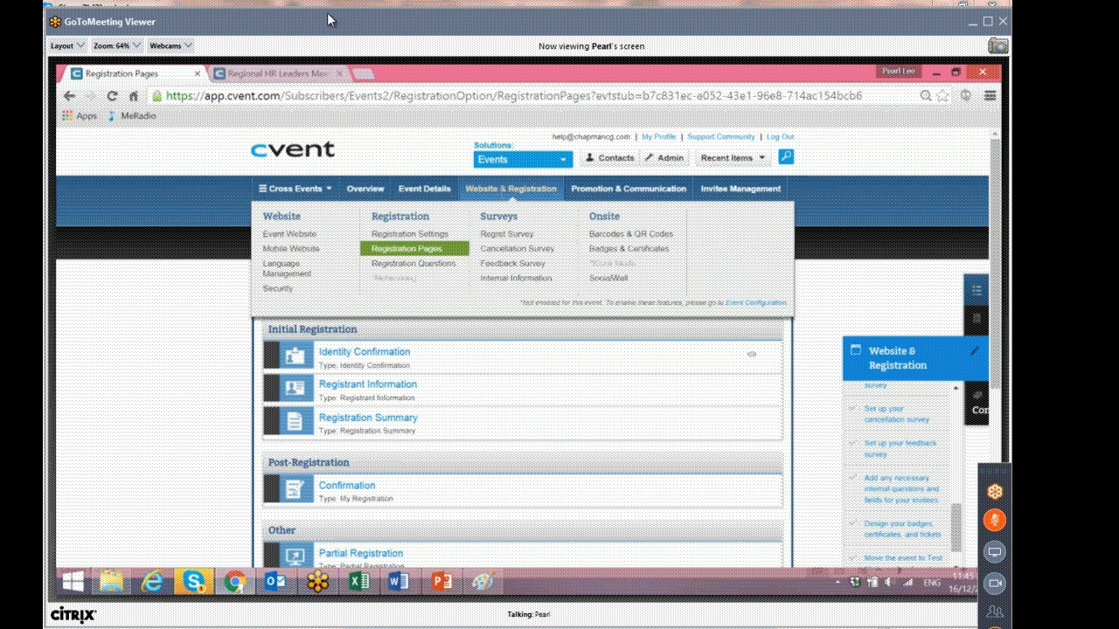
click(445, 264)
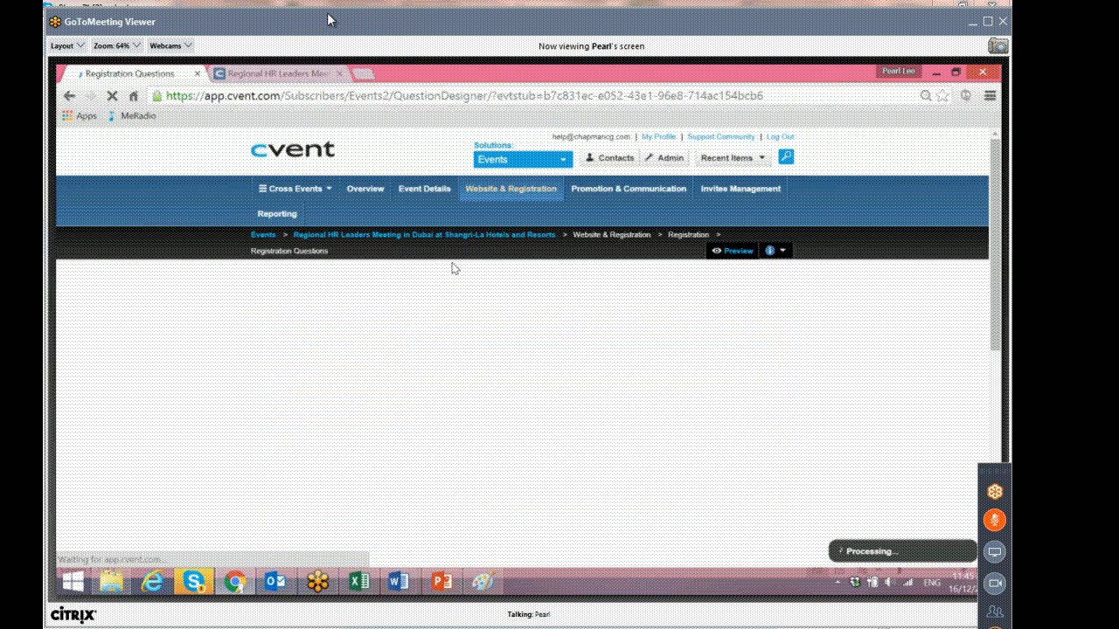
scroll(453, 268, down, 1)
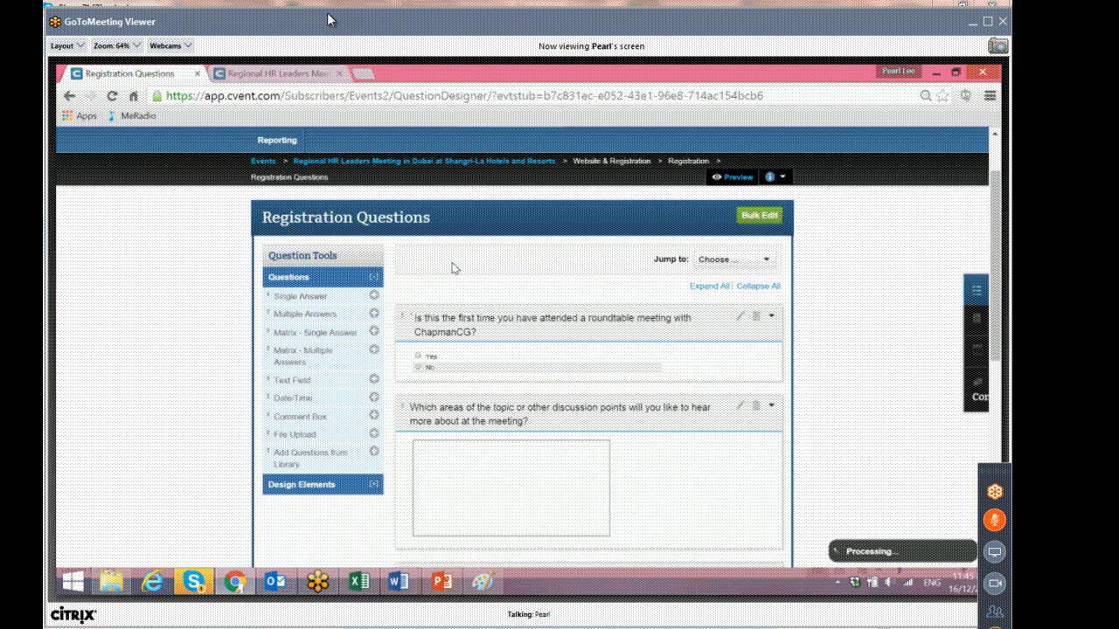
scroll(453, 268, down, 1)
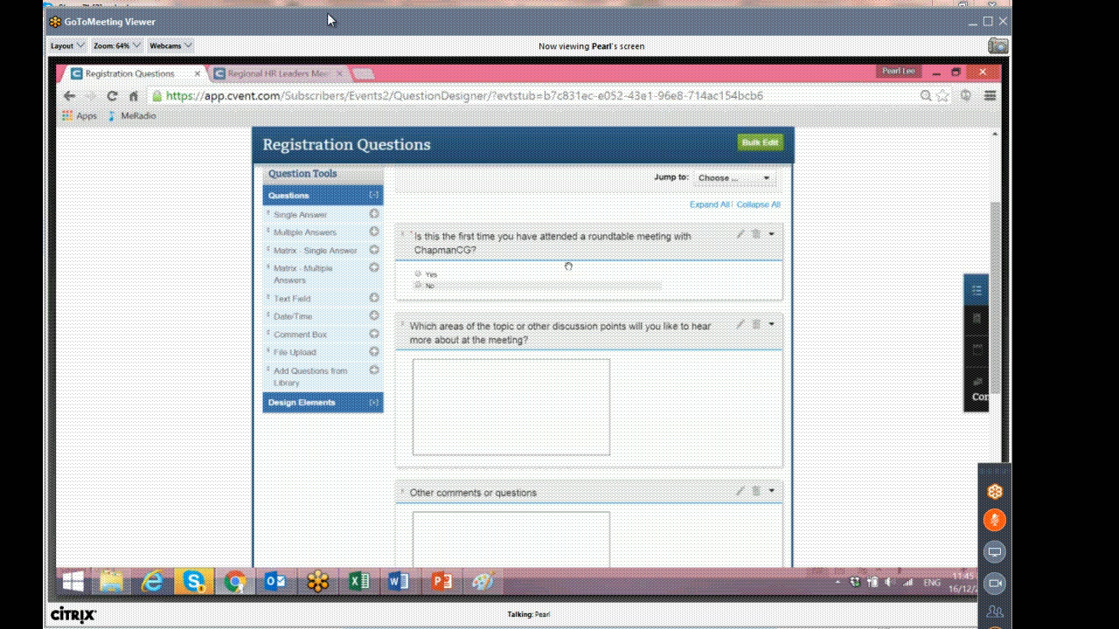
scroll(568, 271, down, 1)
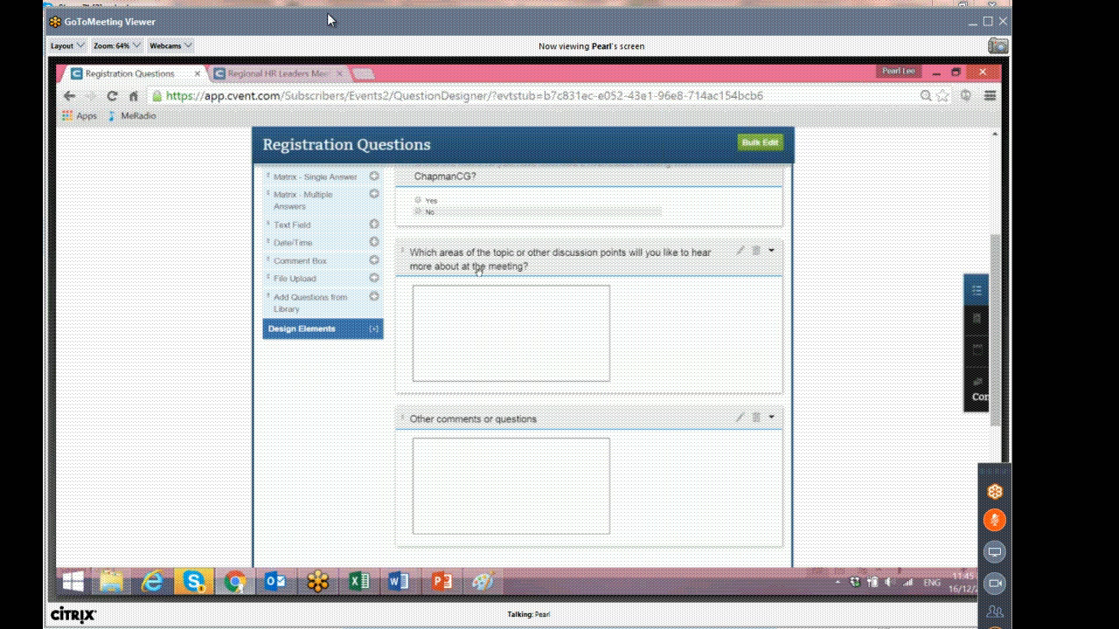
click(527, 472)
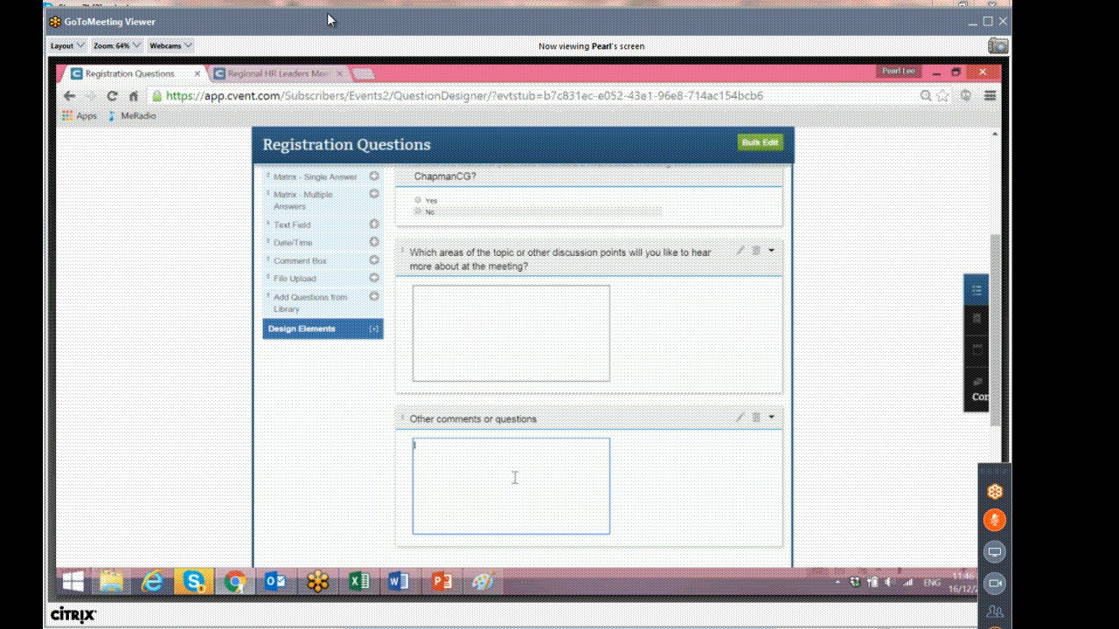
scroll(516, 463, up, 5)
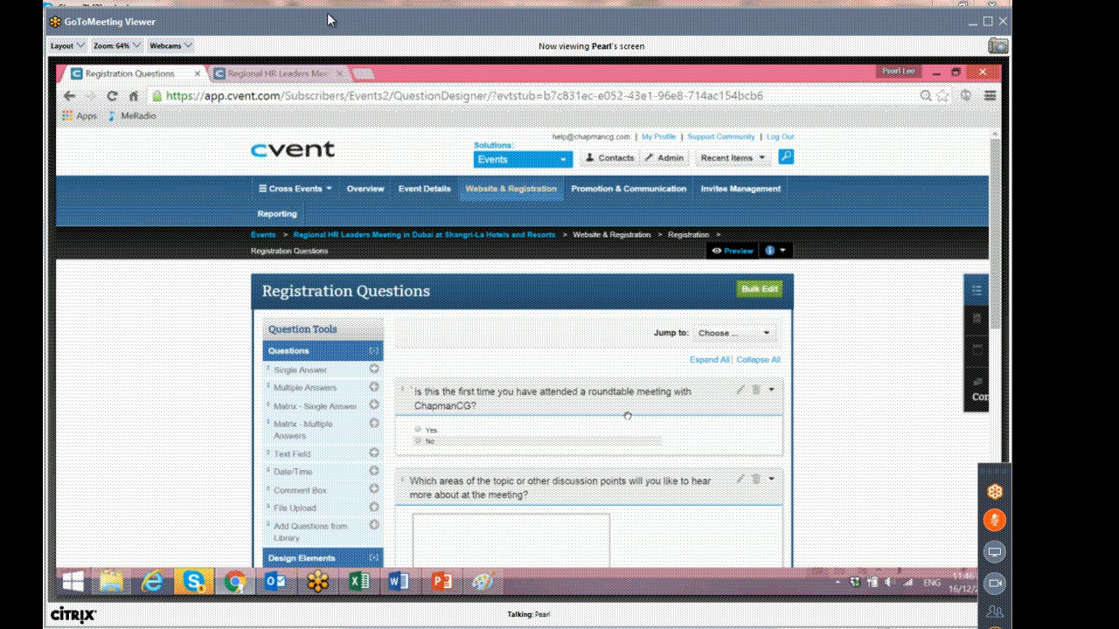
scroll(623, 415, down, 3)
scroll(623, 415, up, 3)
Open the Regret Survey and review its questions for invitees who decline.
click(516, 229)
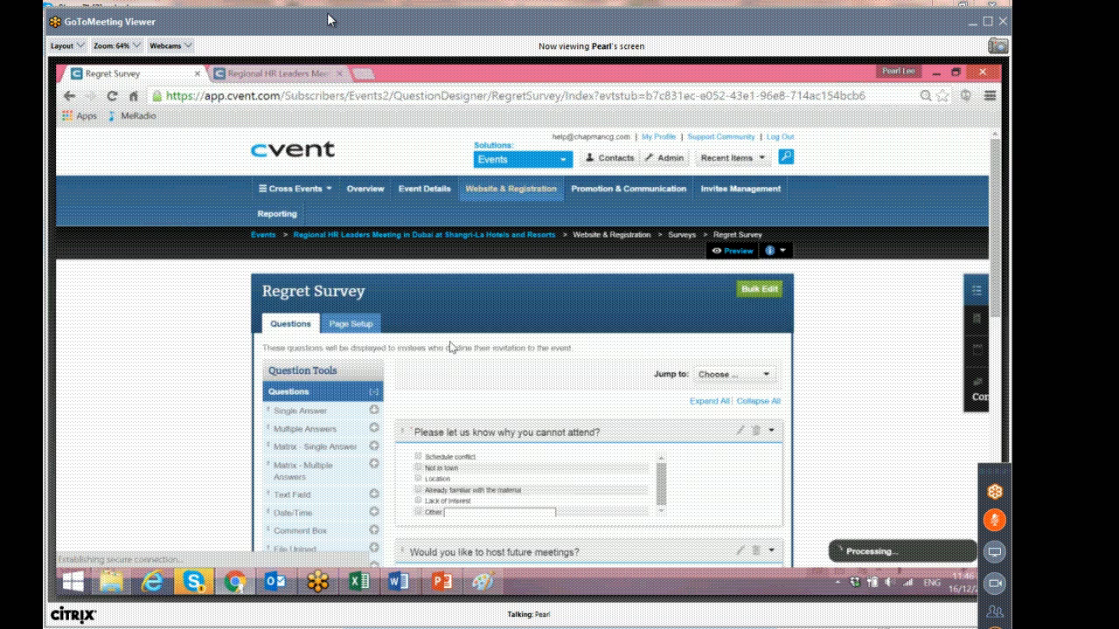
scroll(450, 347, down, 3)
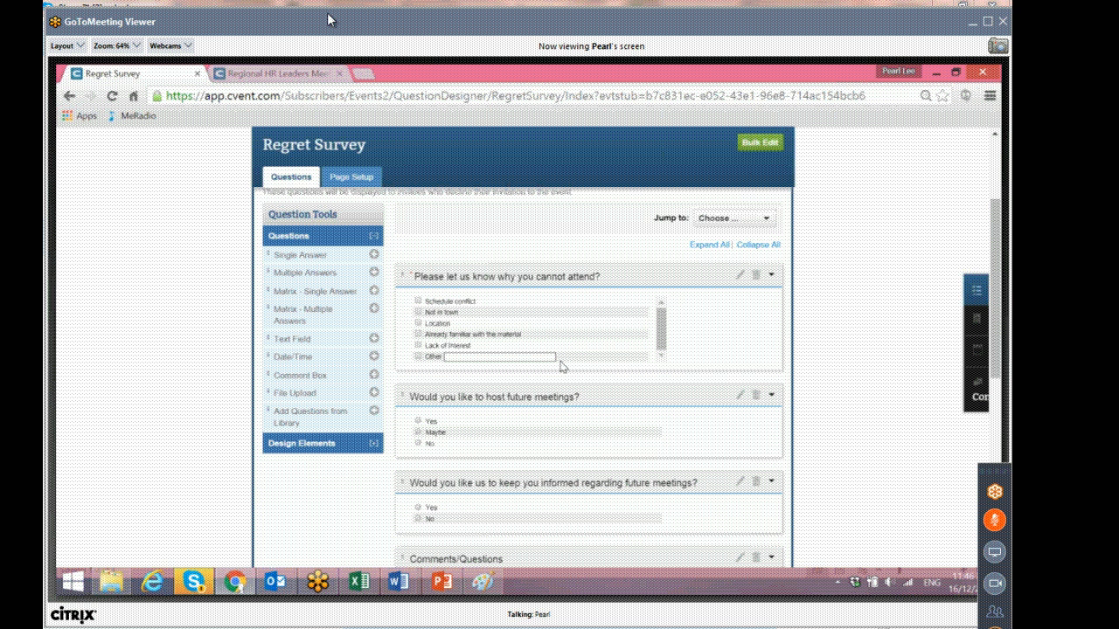
scroll(560, 362, down, 1)
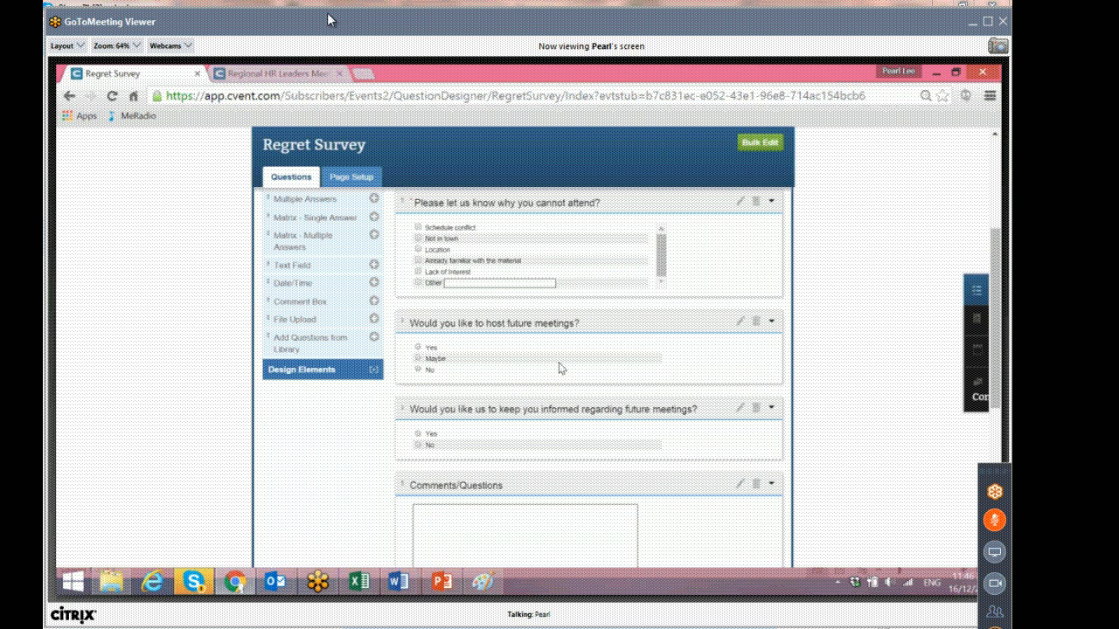
scroll(559, 367, down, 1)
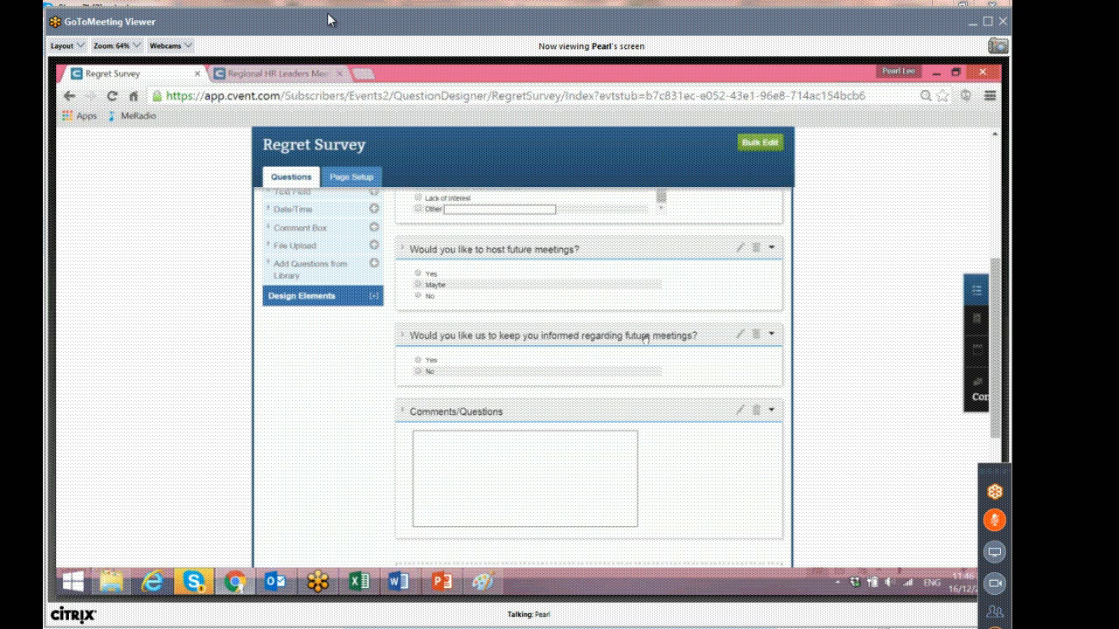
scroll(492, 363, up, 2)
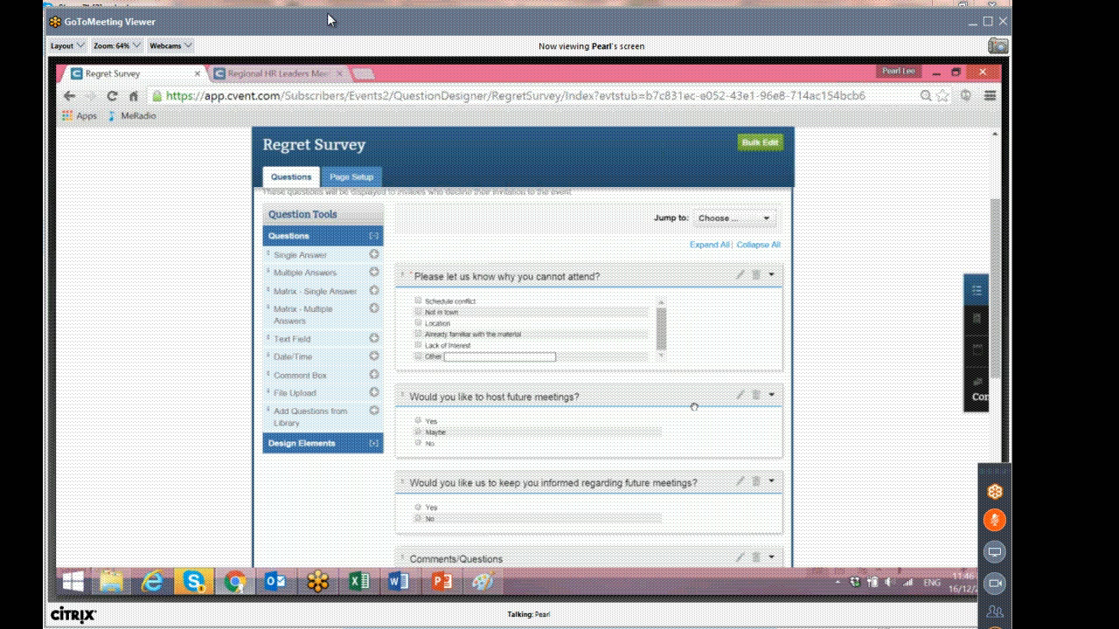
scroll(694, 407, down, 3)
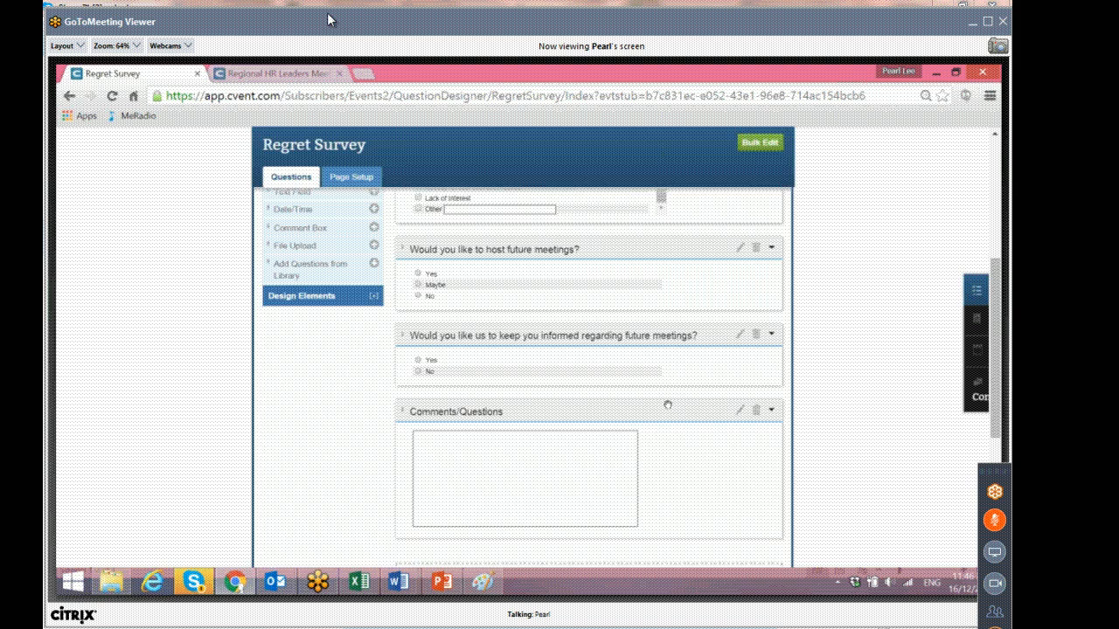
scroll(667, 404, up, 6)
Open the Cancellation Survey and review its questions.
click(537, 244)
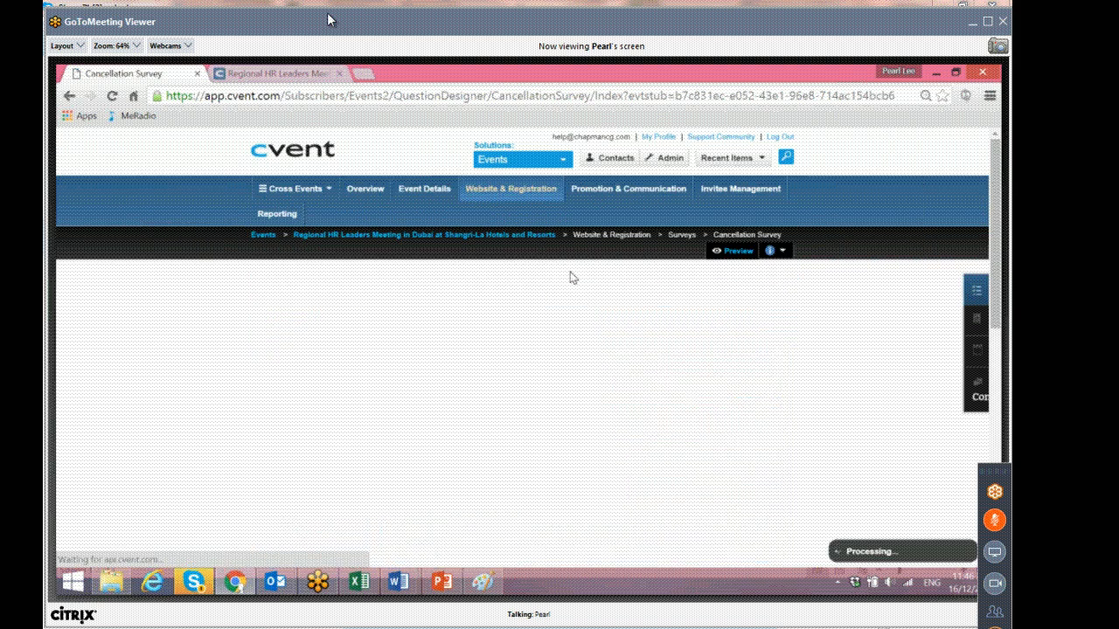
scroll(577, 294, down, 5)
scroll(575, 292, up, 5)
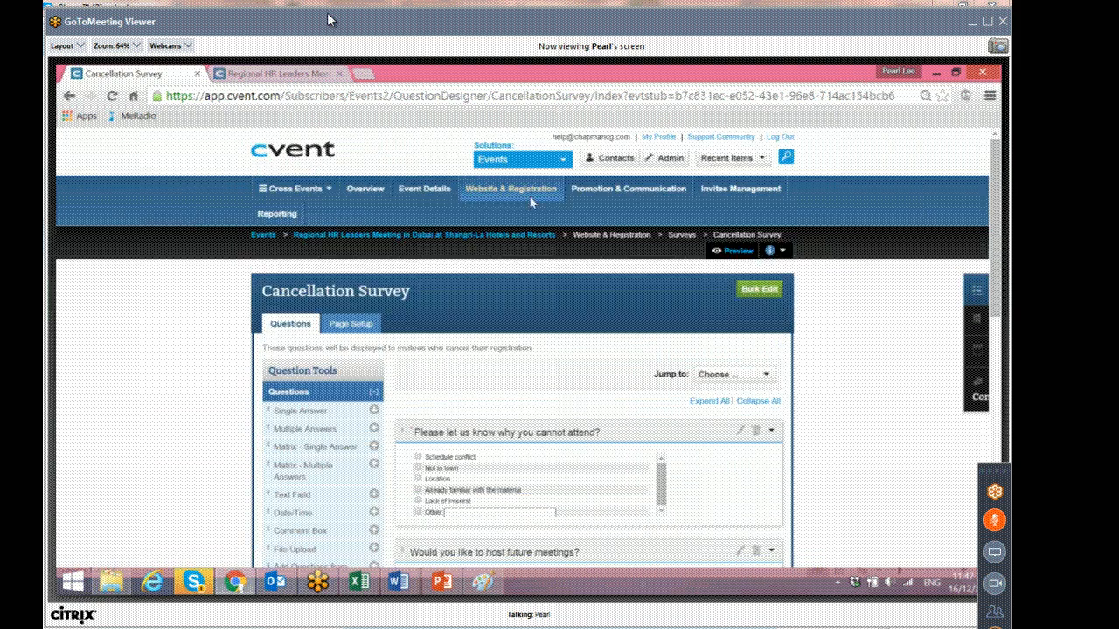
mouse_move(533, 193)
scroll(624, 426, down, 1)
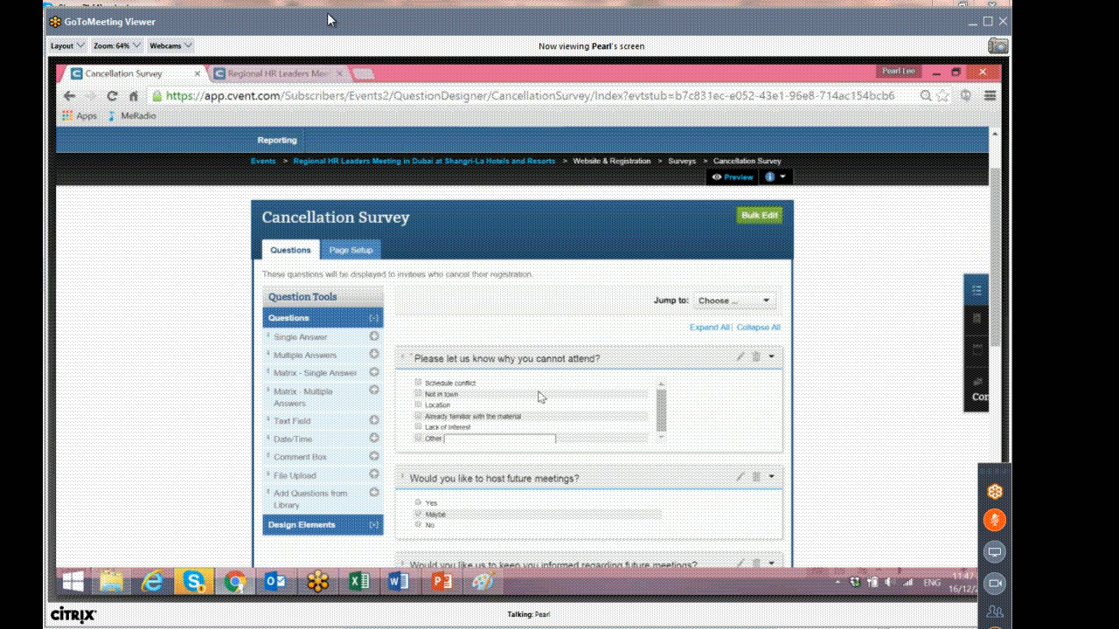
scroll(509, 269, up, 1)
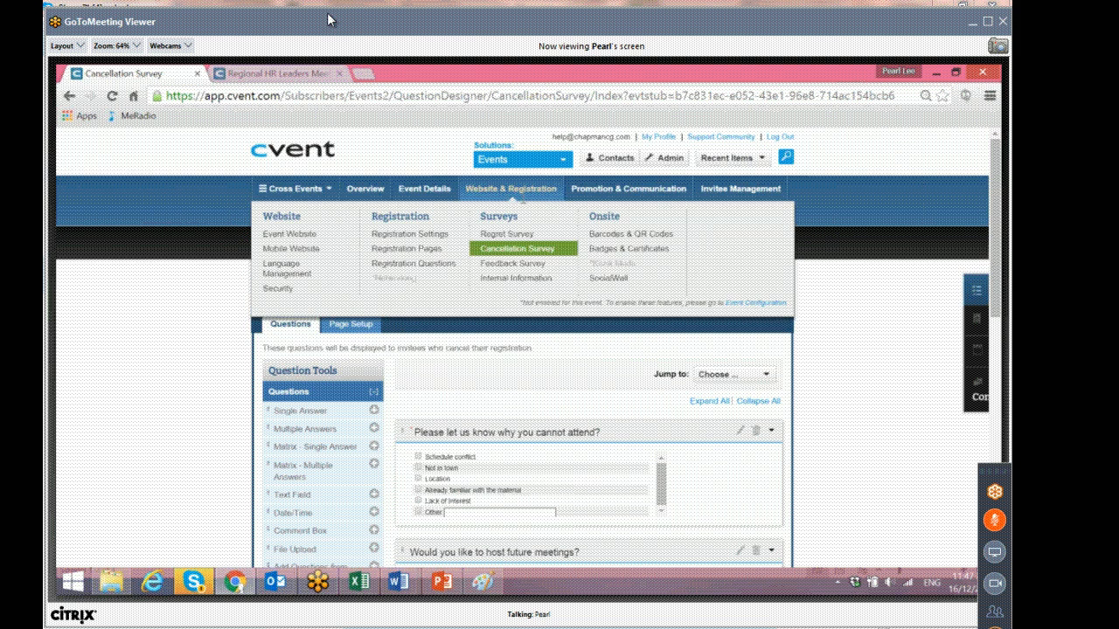
Open the Feedback Survey and review its questions.
click(541, 265)
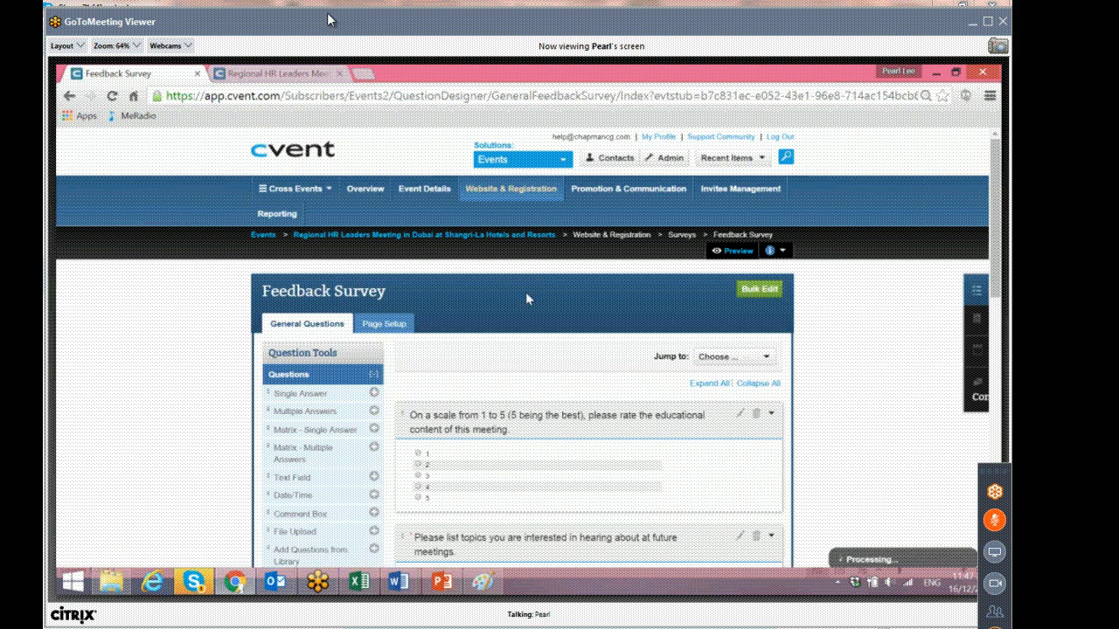
scroll(526, 299, down, 3)
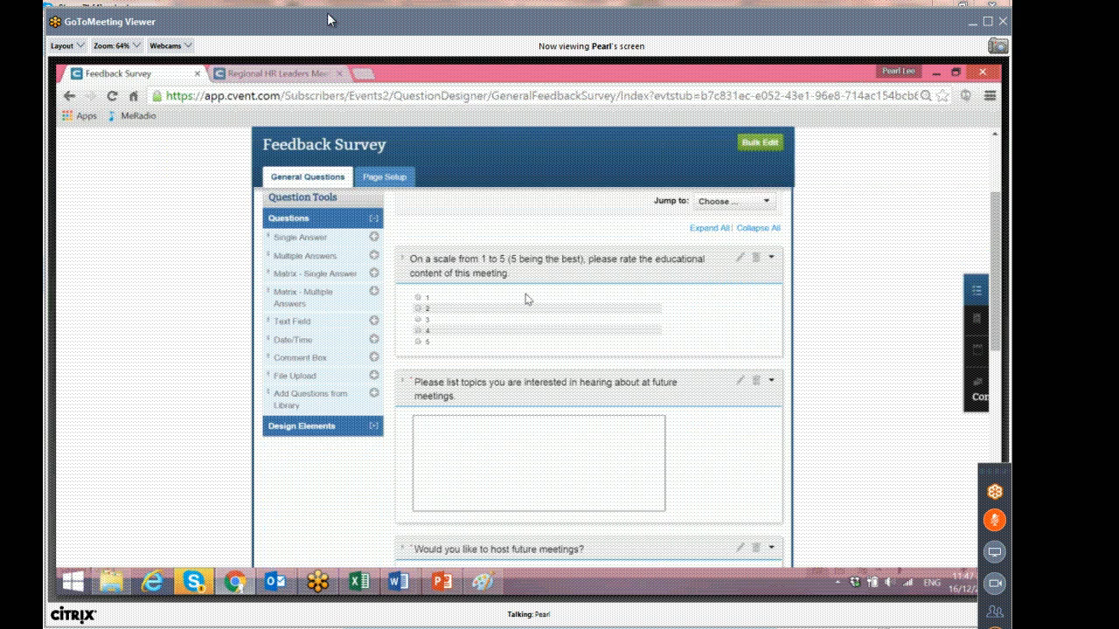
scroll(525, 299, down, 4)
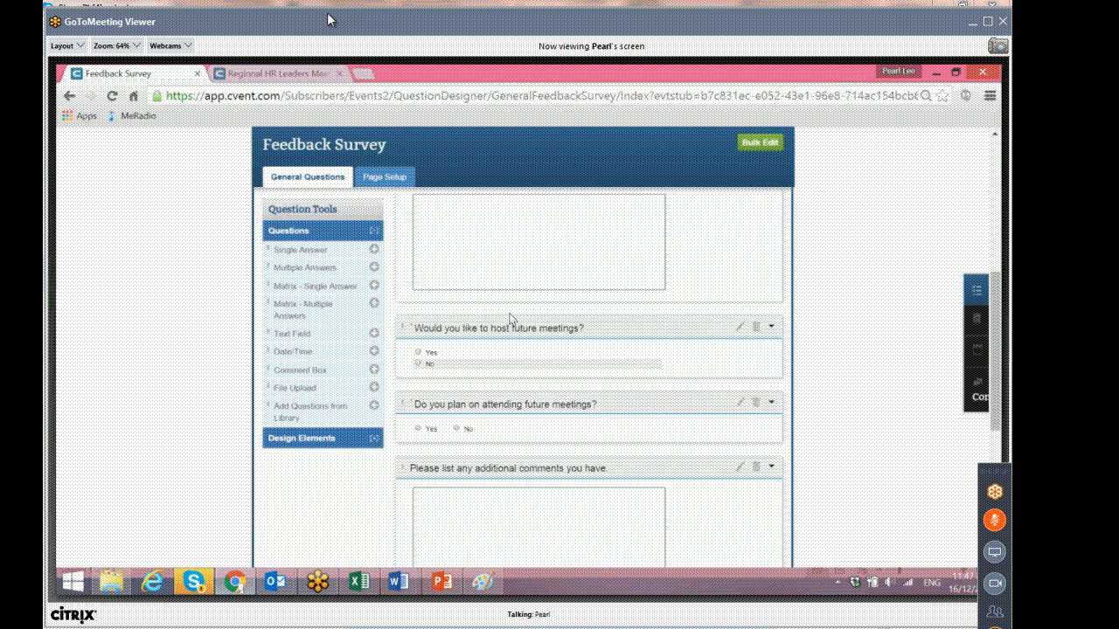
scroll(510, 318, up, 4)
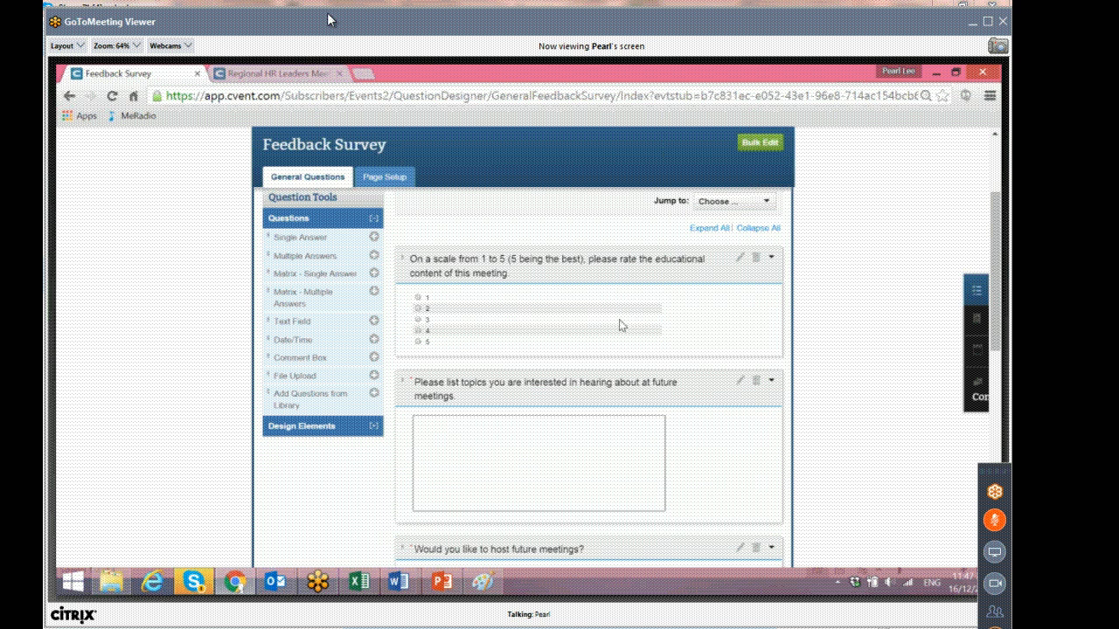
scroll(621, 325, up, 3)
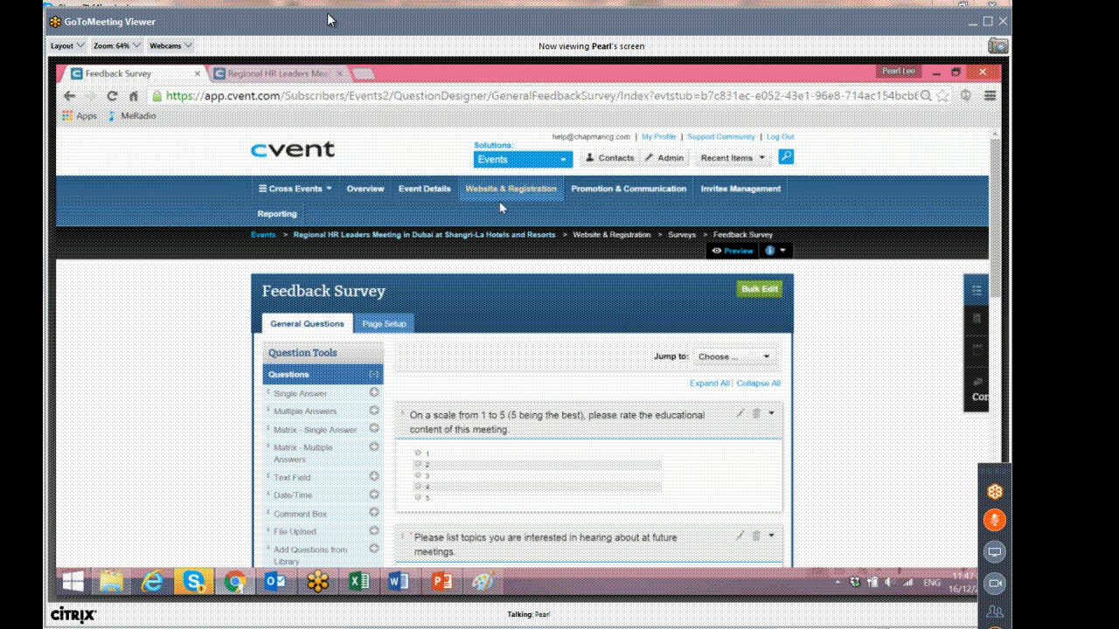
Open the Invitation Lists and review the settings and members of the Wave 1 Invite List - BD.
mouse_move(501, 207)
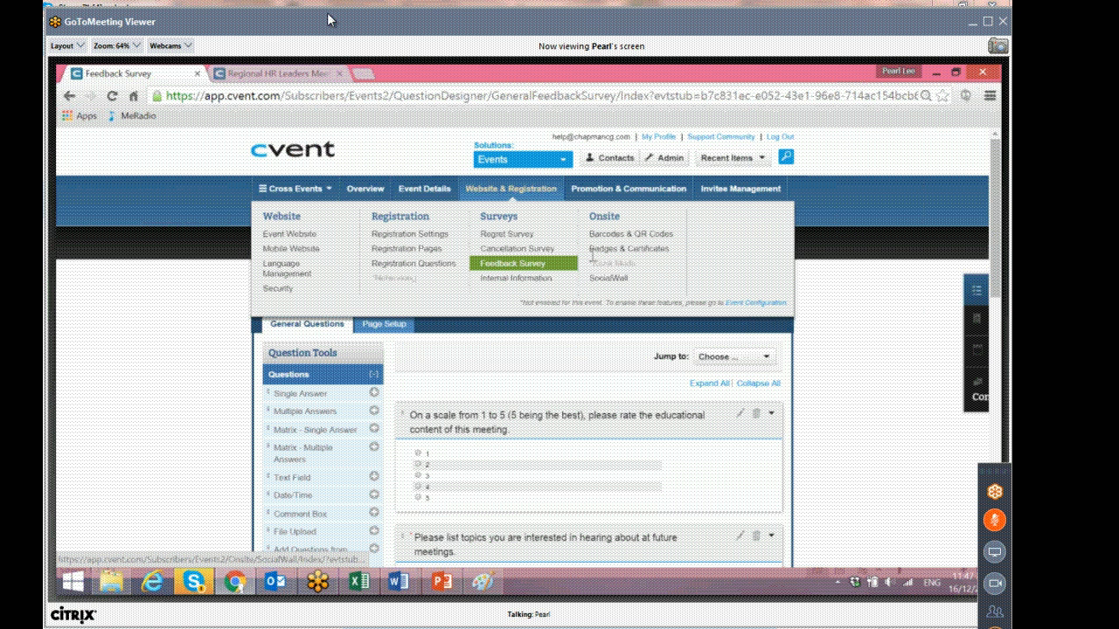
mouse_move(621, 194)
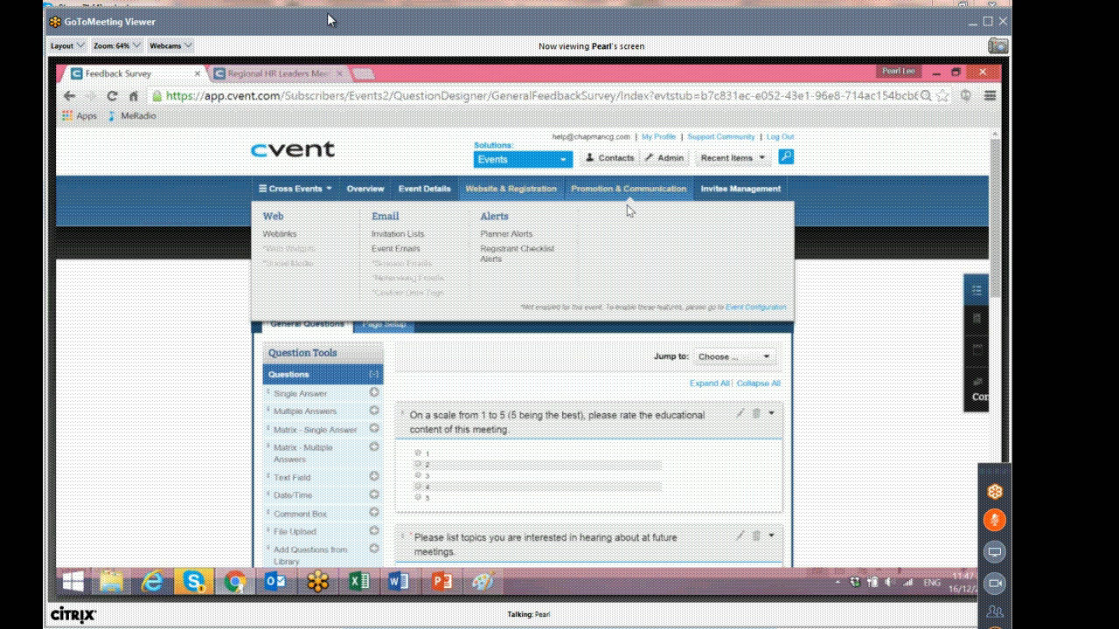
click(438, 238)
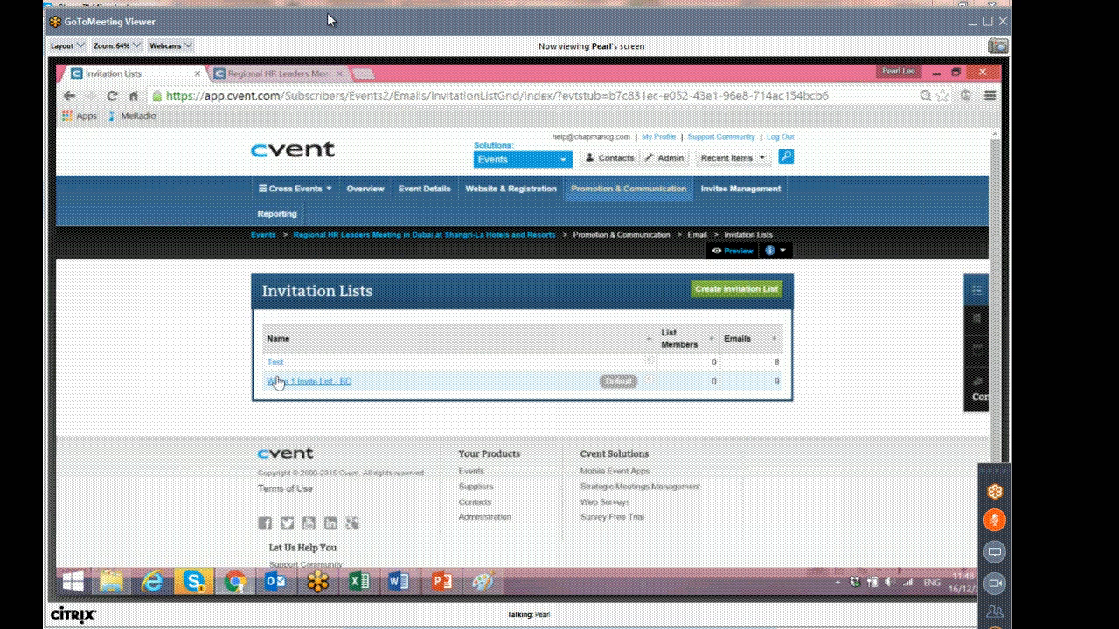
click(354, 384)
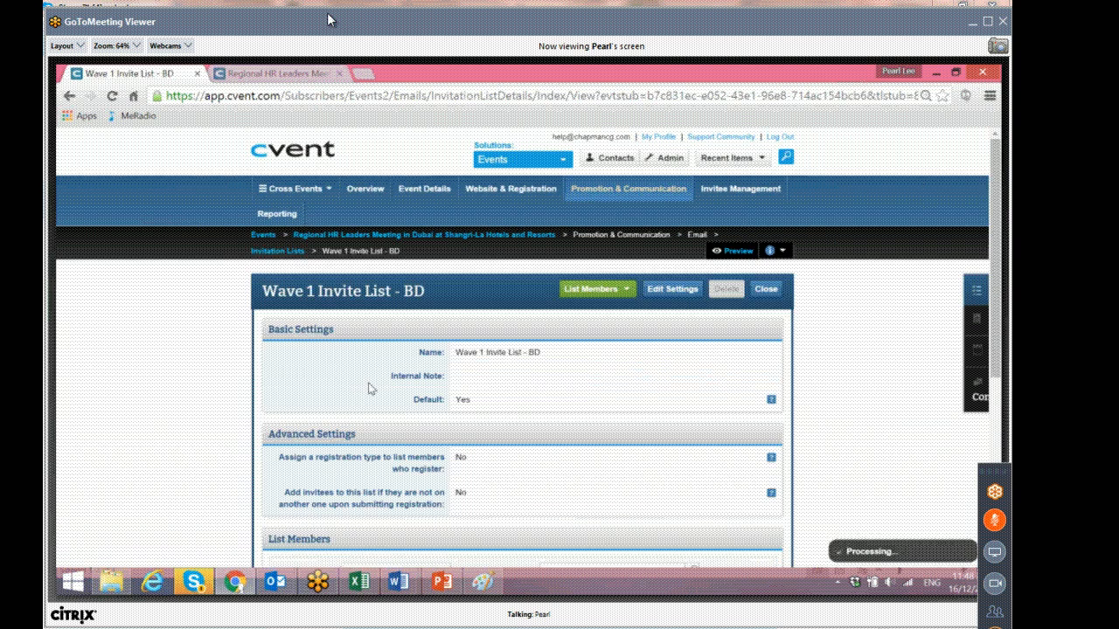
scroll(508, 365, down, 1)
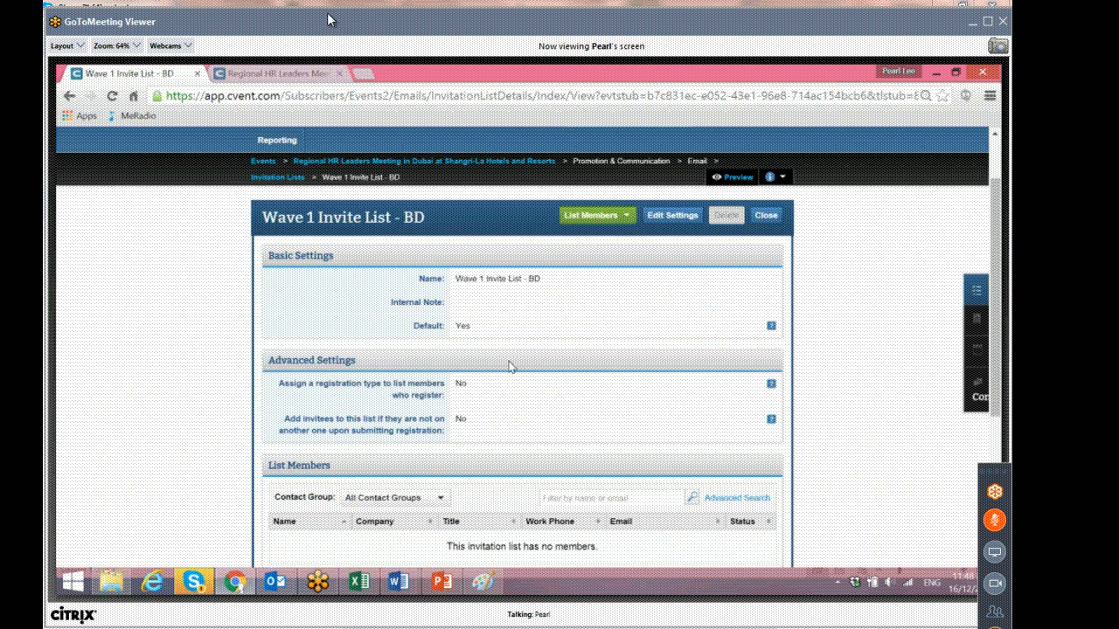
scroll(509, 365, up, 1)
click(71, 96)
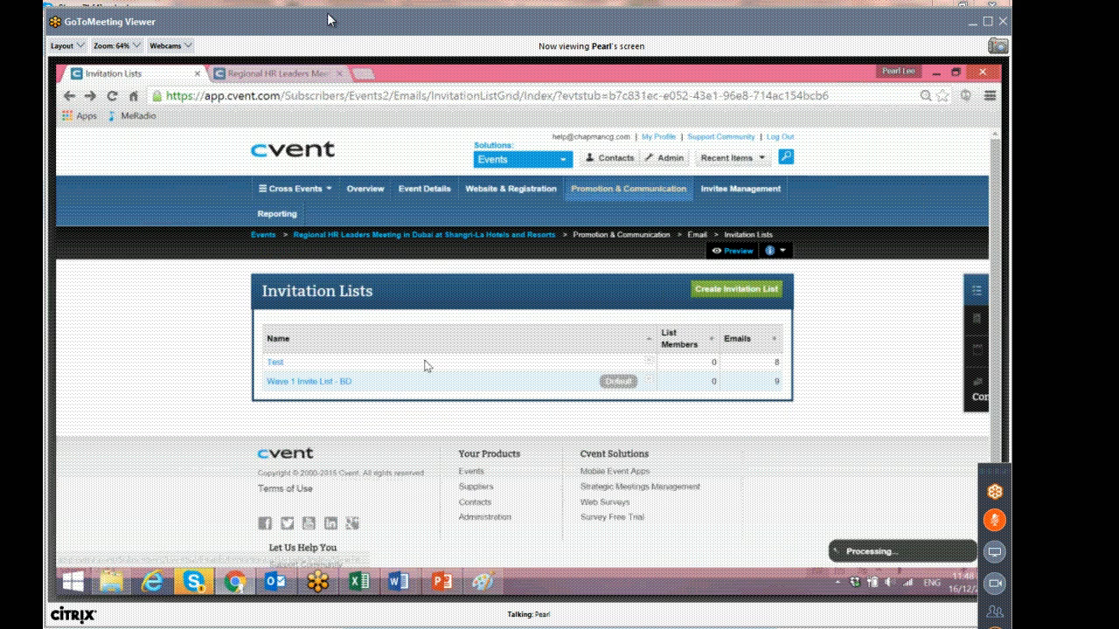
Open the Wave 1 Invite List - BD settings for editing and examine its name, internal note and default options, leaving without saving.
click(650, 379)
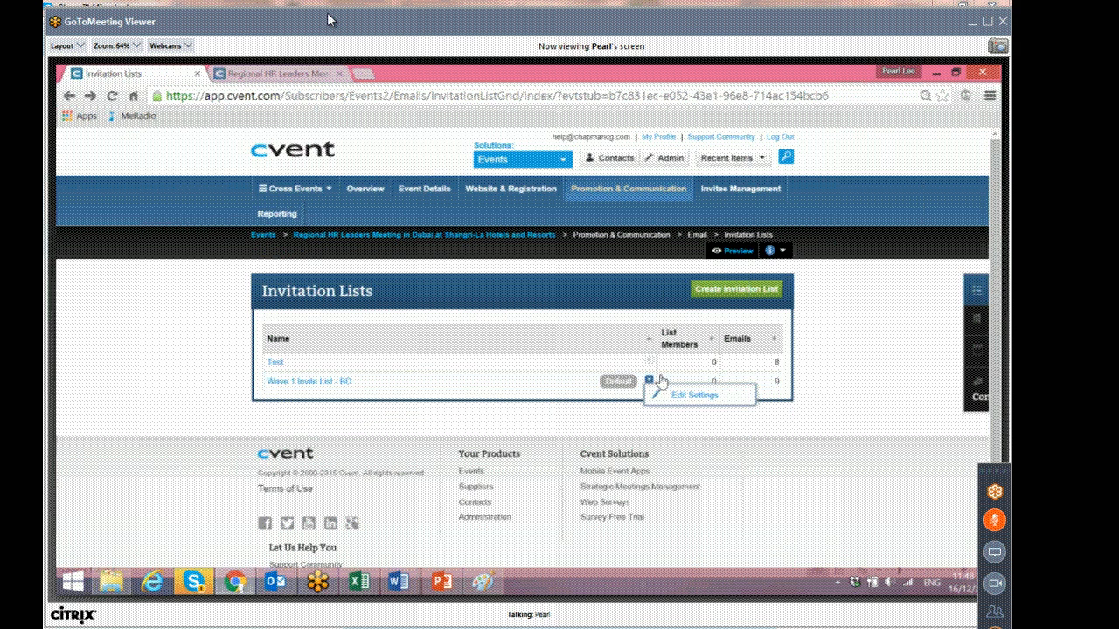
click(671, 397)
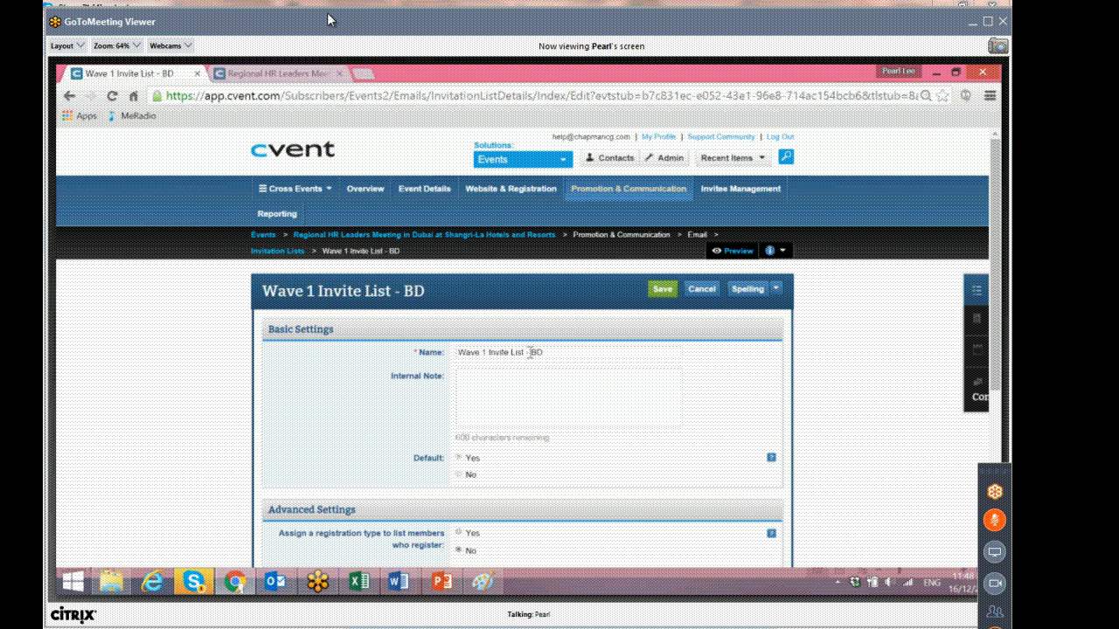
click(551, 352)
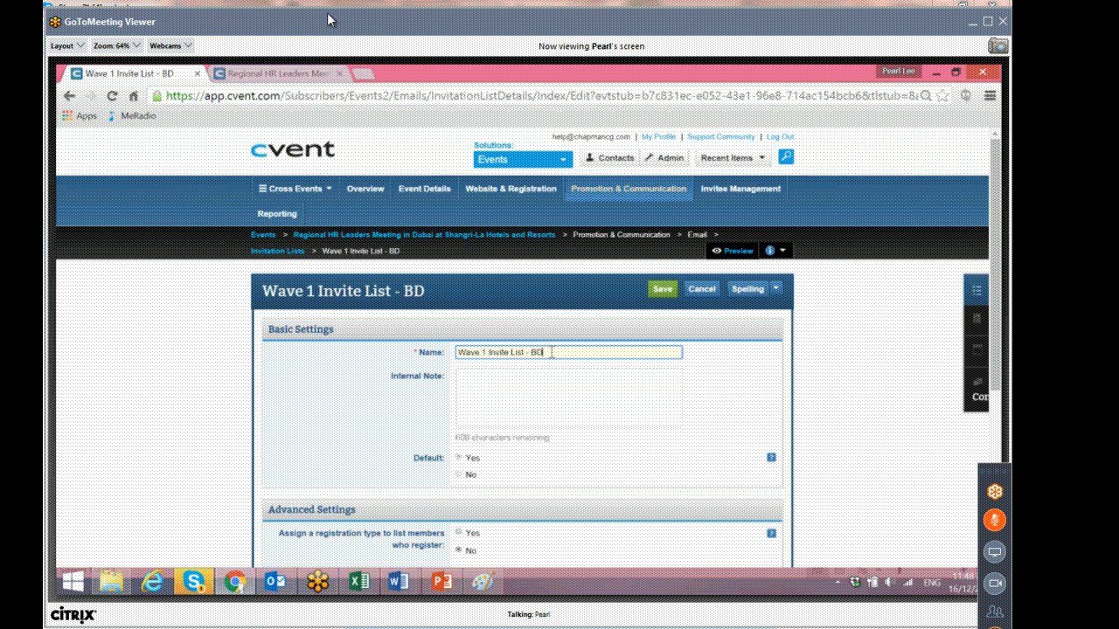
drag(507, 353, 438, 359)
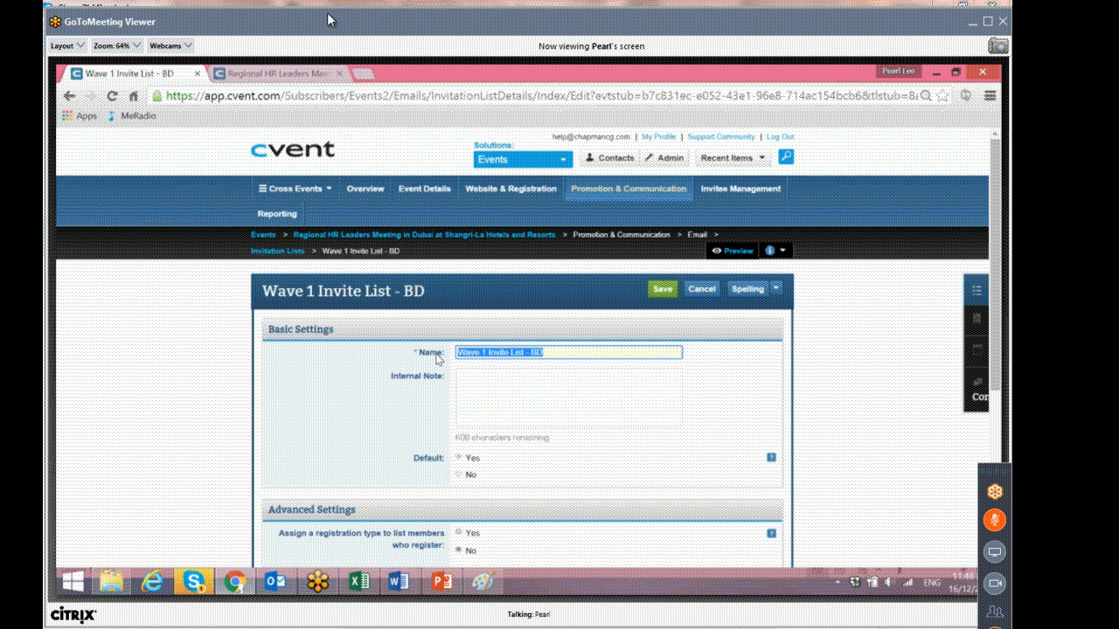
drag(548, 352, 531, 352)
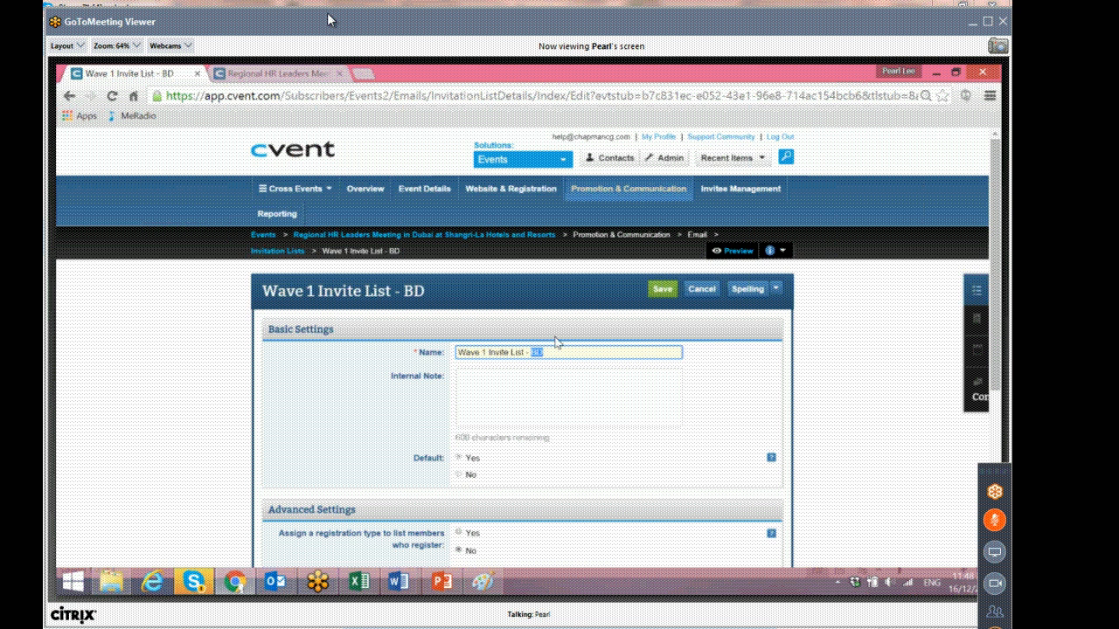
drag(490, 352, 450, 361)
click(518, 376)
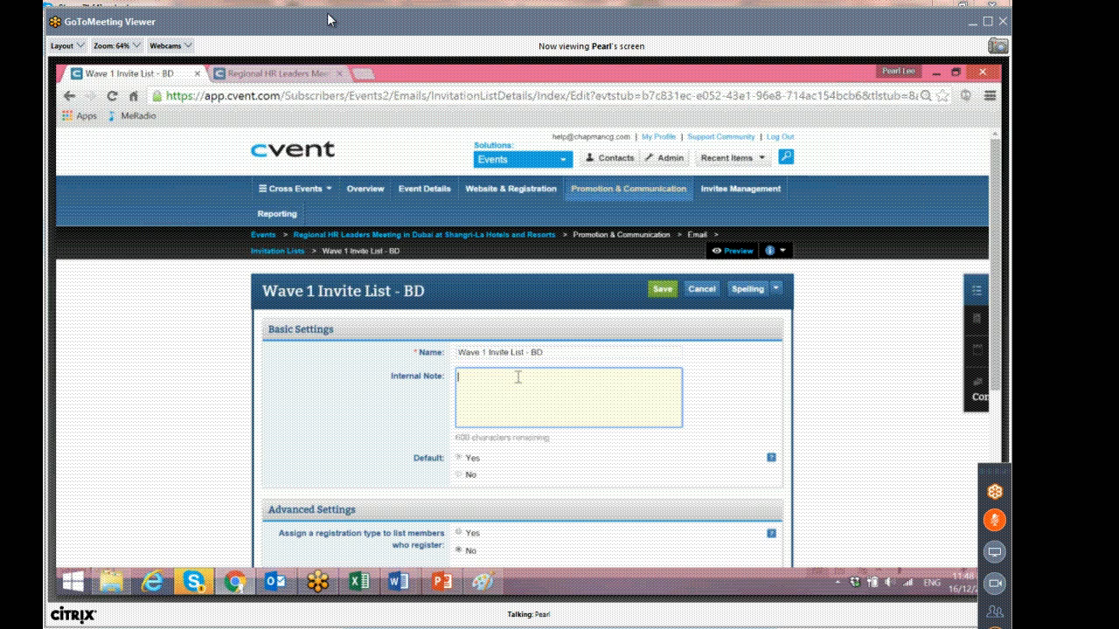
scroll(518, 377, down, 2)
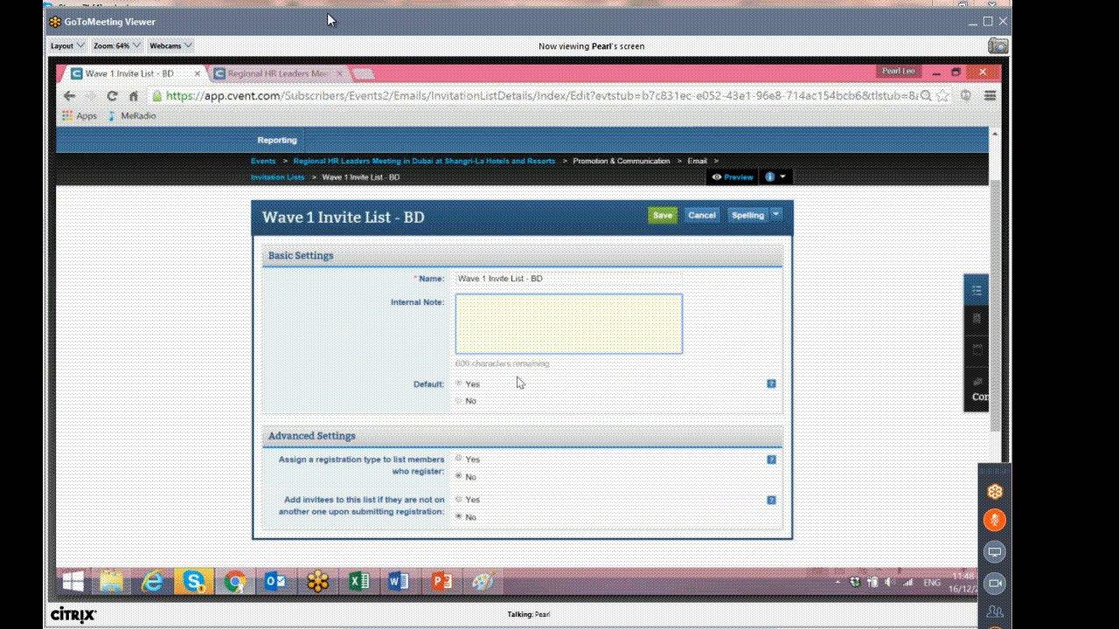
scroll(522, 382, up, 2)
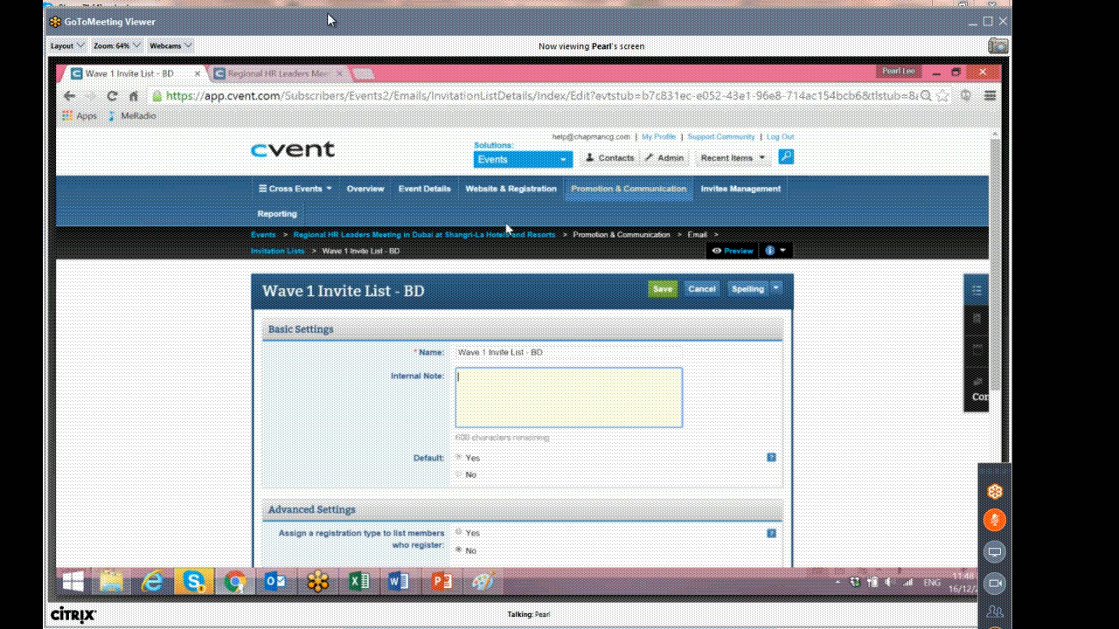
click(498, 235)
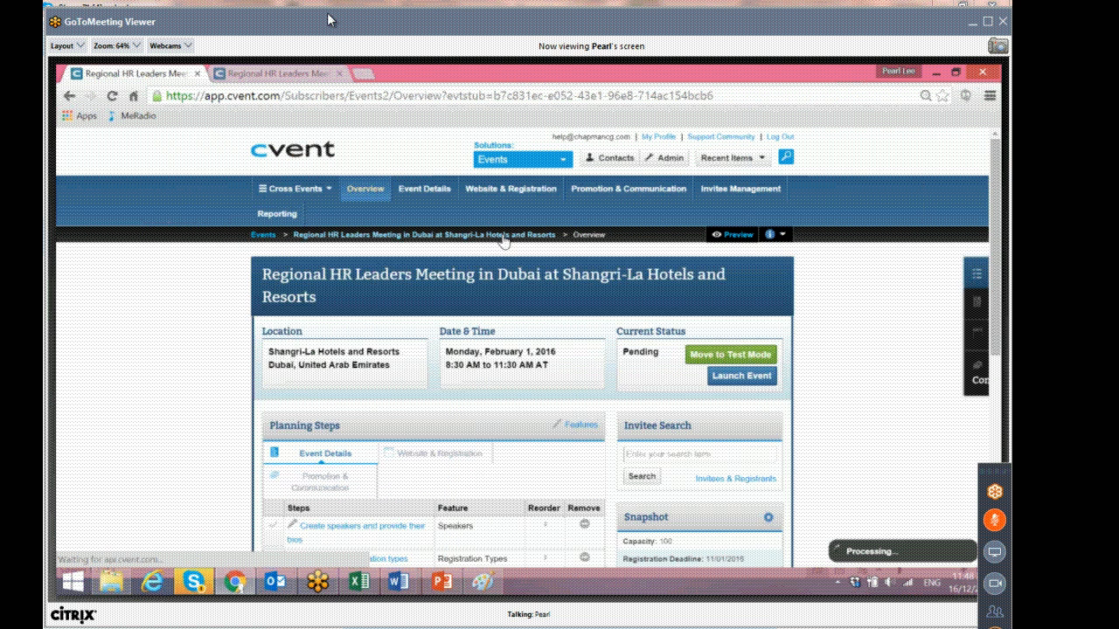
Return to the Wave 1 Invite List - BD and start importing contacts into its list members.
mouse_move(628, 189)
click(402, 232)
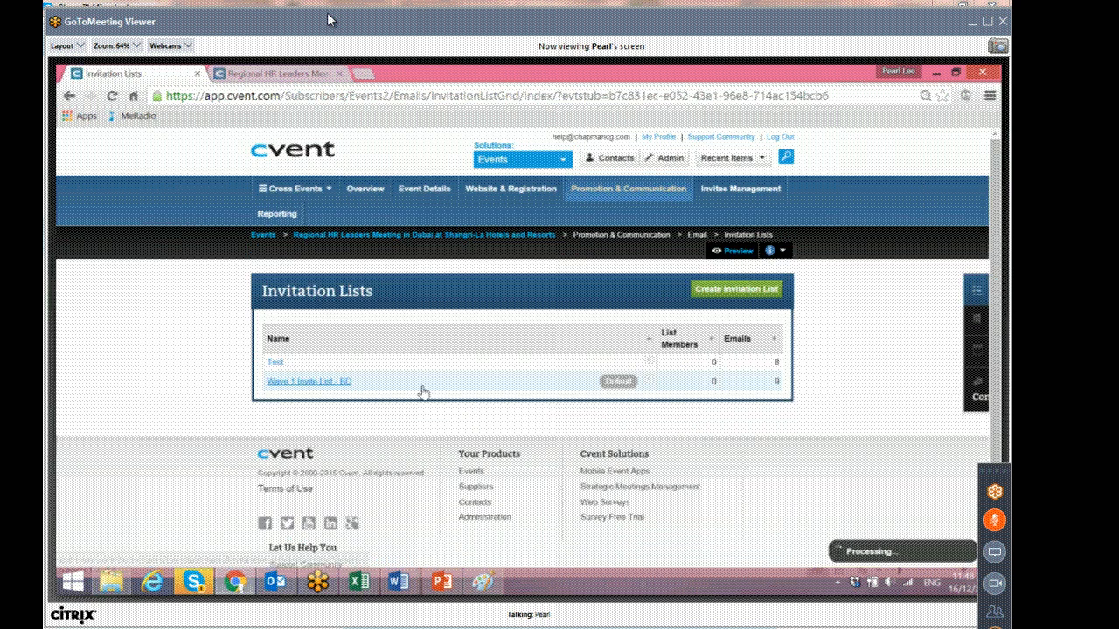
click(343, 382)
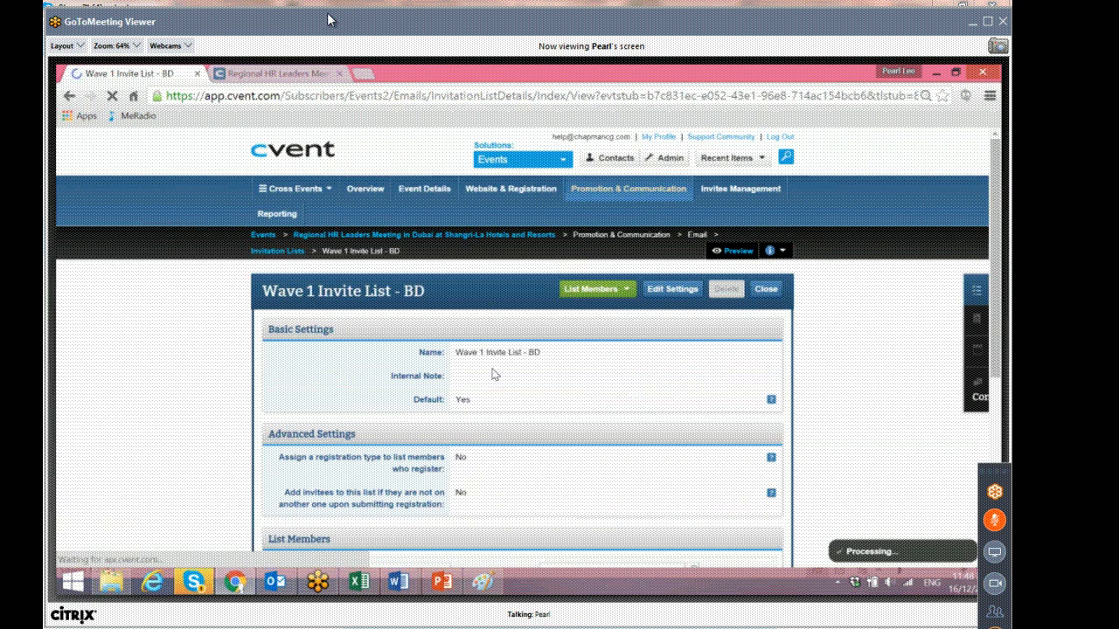
click(597, 290)
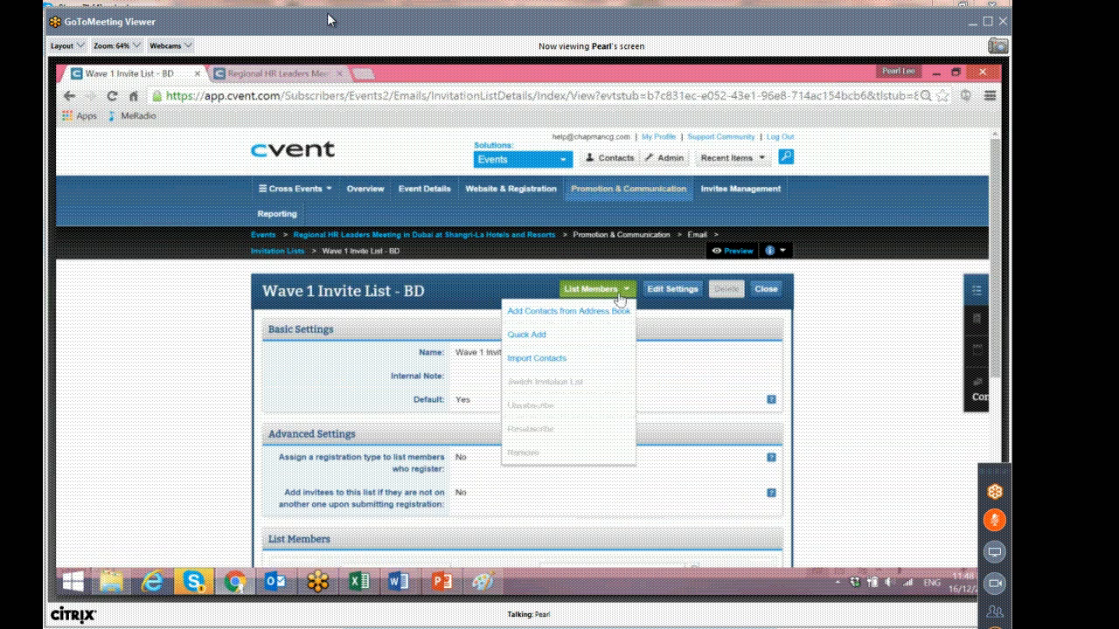
click(577, 360)
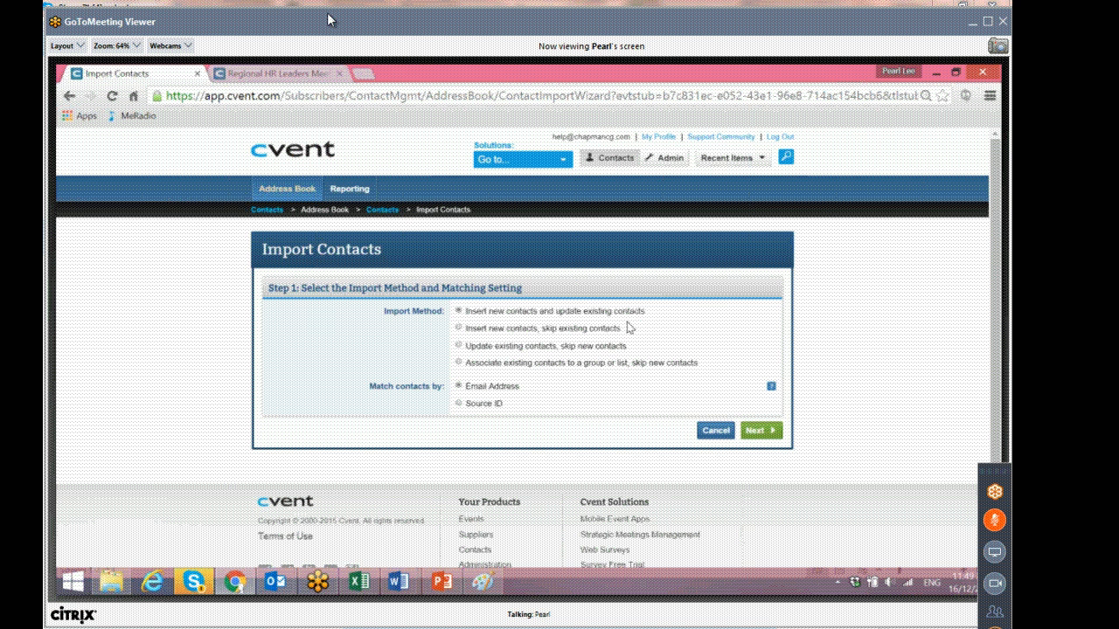
Keep the insert-and-update import method with email address matching and continue to file selection.
click(498, 390)
drag(394, 386, 469, 408)
click(532, 390)
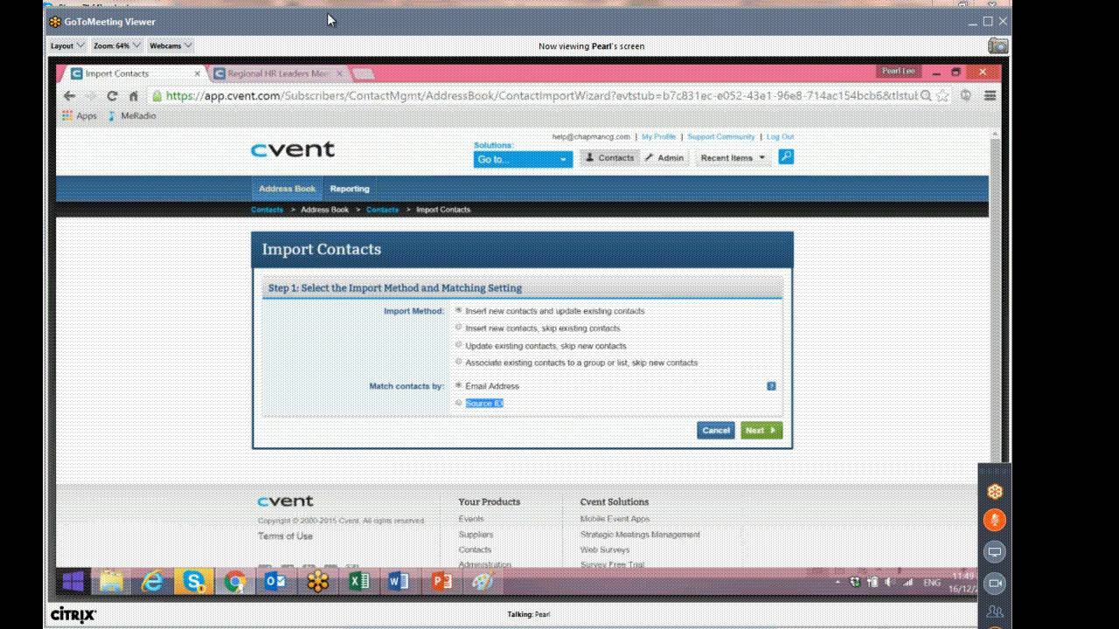
click(773, 430)
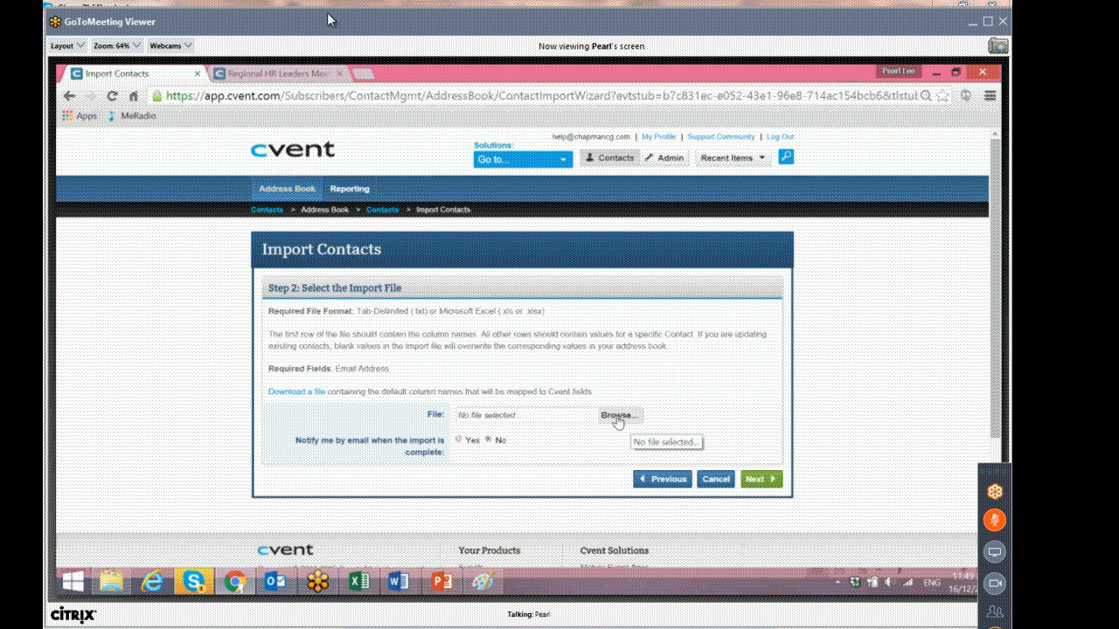
Browse the Dropbox folders to Group Meetings > 11 Nov Singapore Meetings > Wording Templates > Wave 1 and examine the invite files.
drag(331, 391, 595, 393)
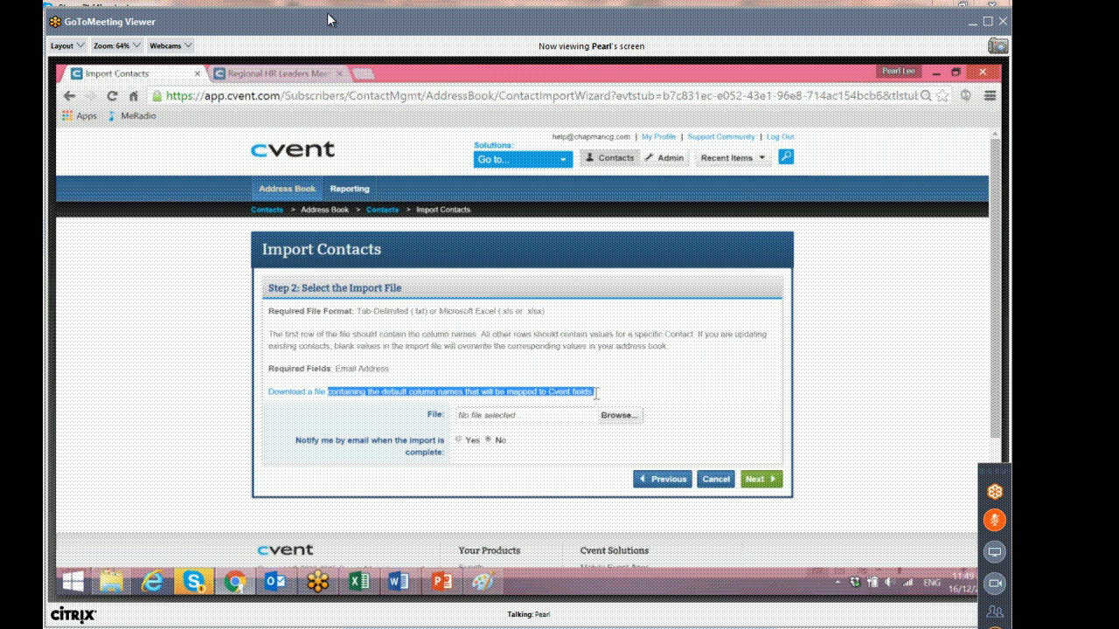
click(597, 397)
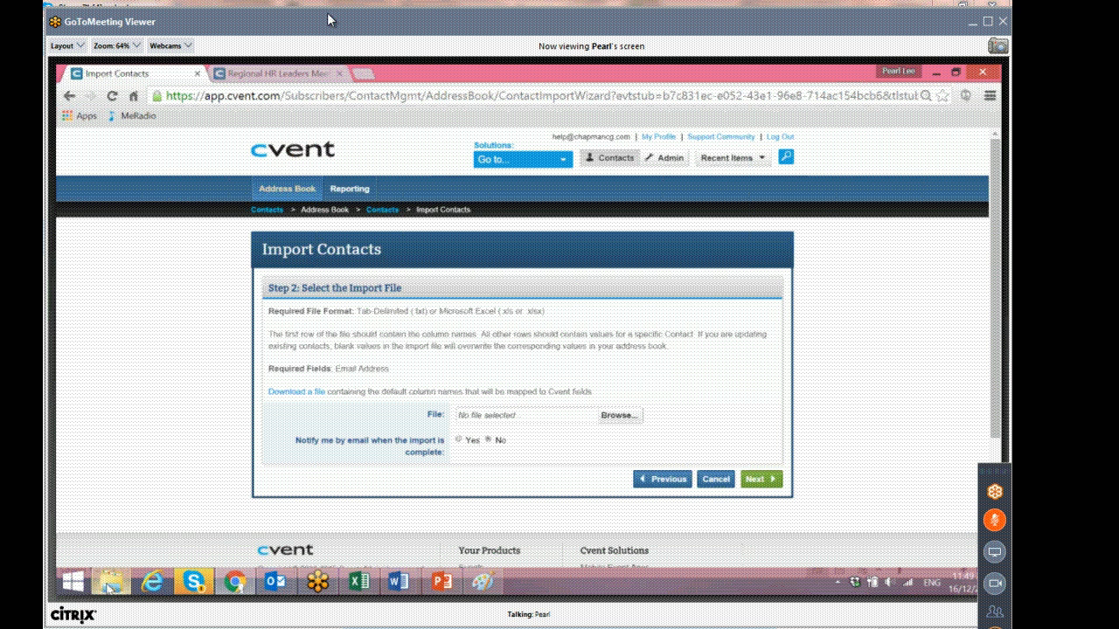
click(110, 584)
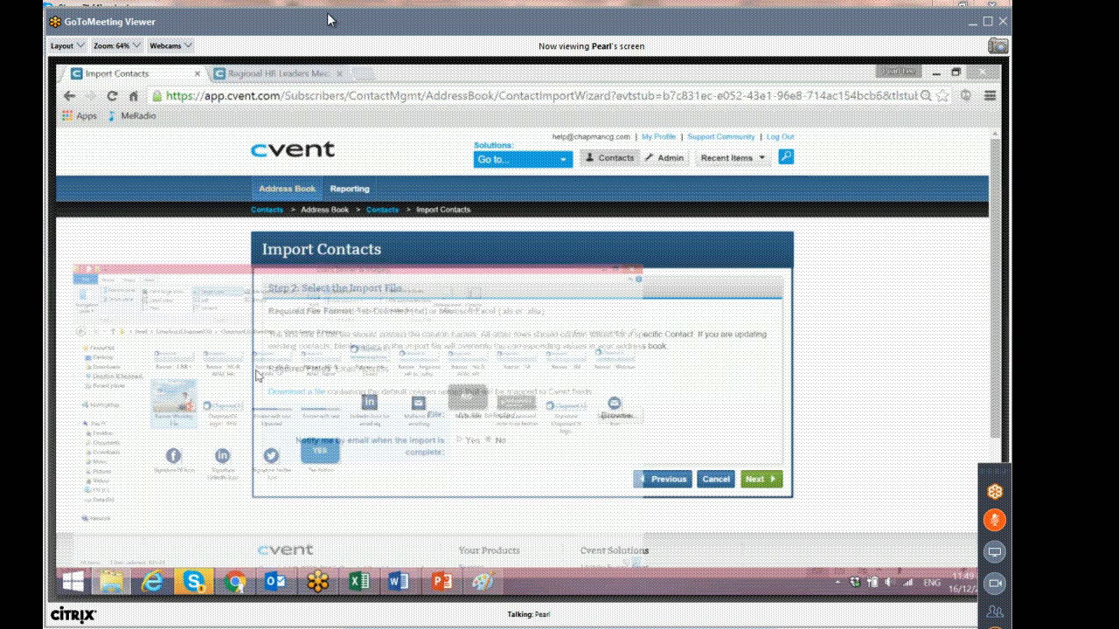
click(131, 250)
click(234, 470)
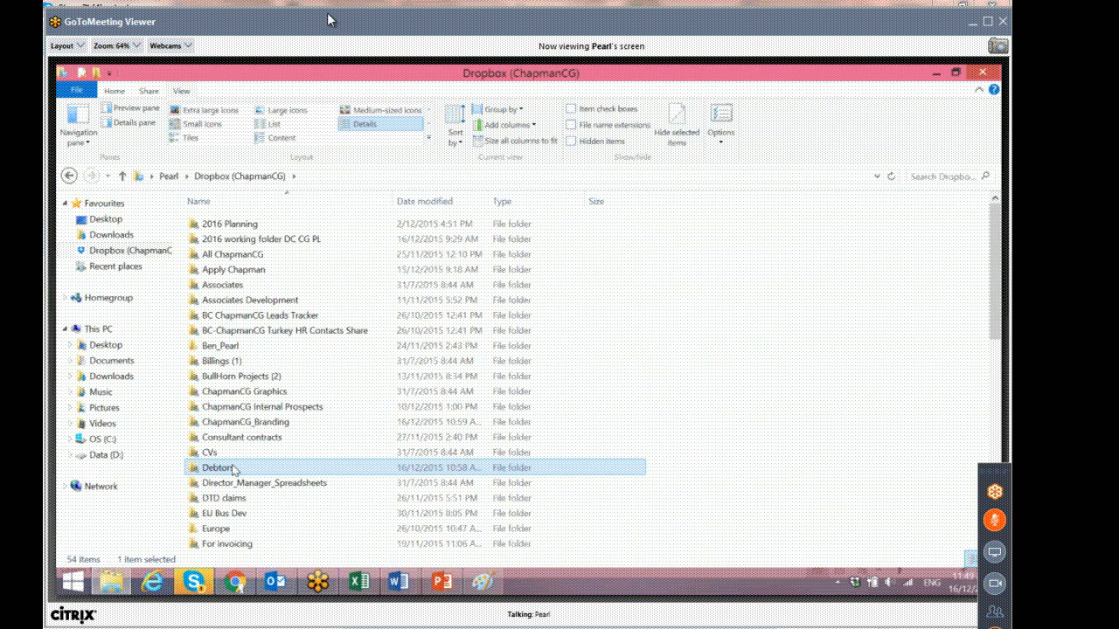
scroll(233, 470, down, 3)
double_click(235, 468)
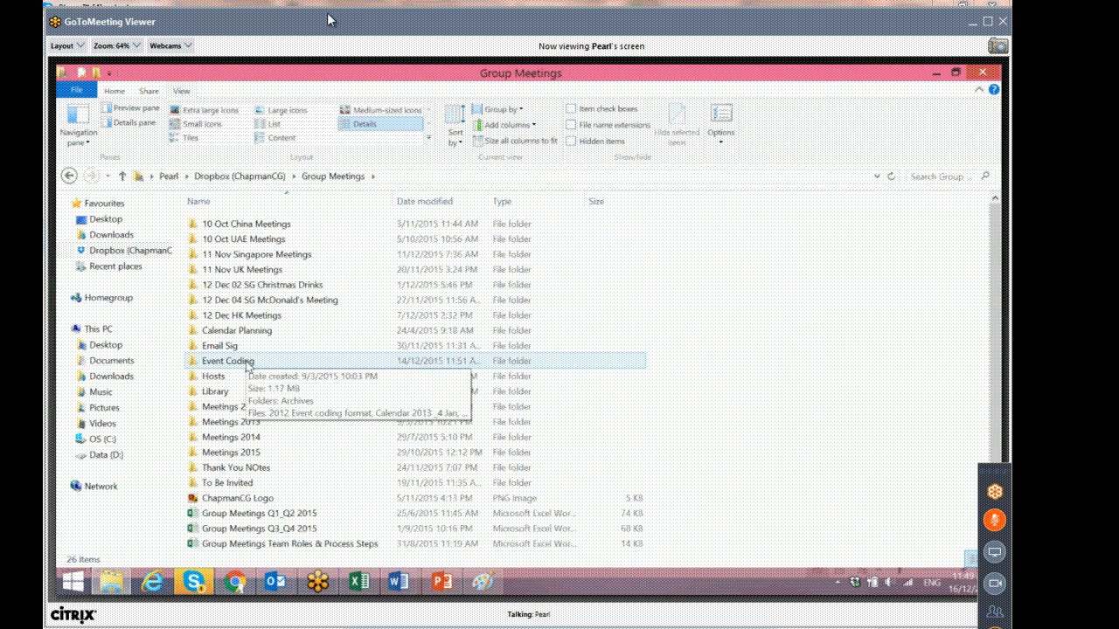
double_click(270, 255)
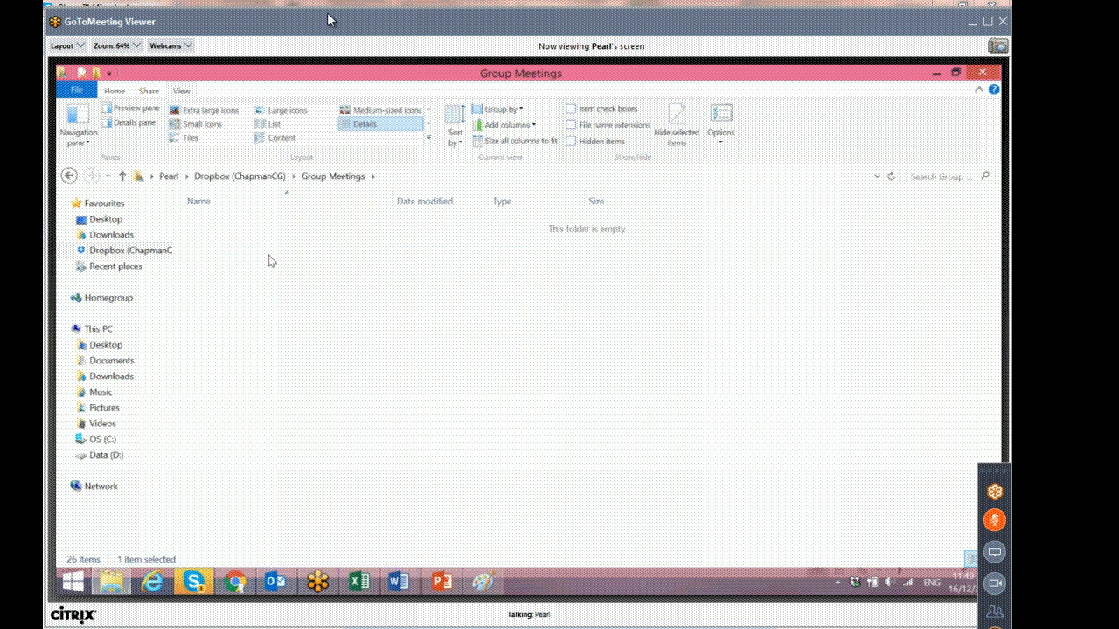
double_click(237, 255)
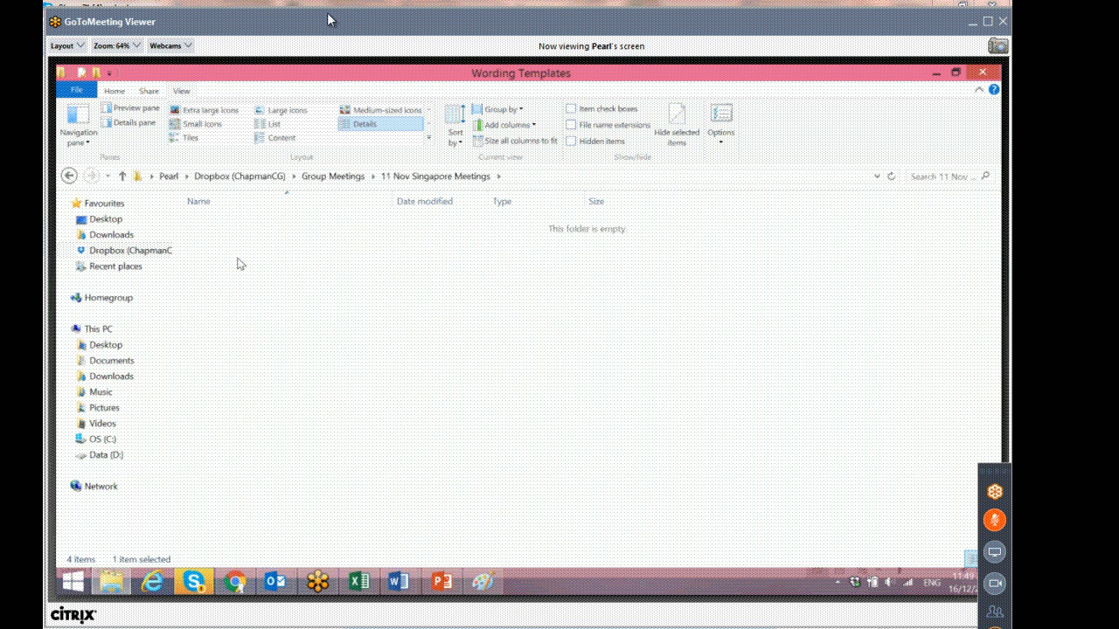
click(235, 348)
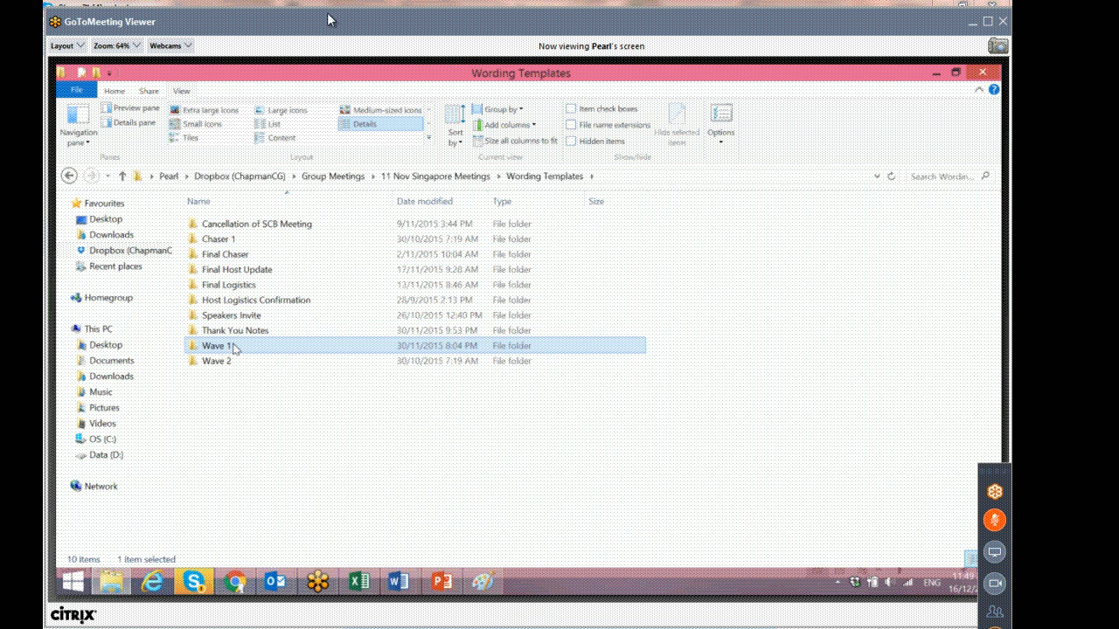
double_click(235, 348)
click(291, 360)
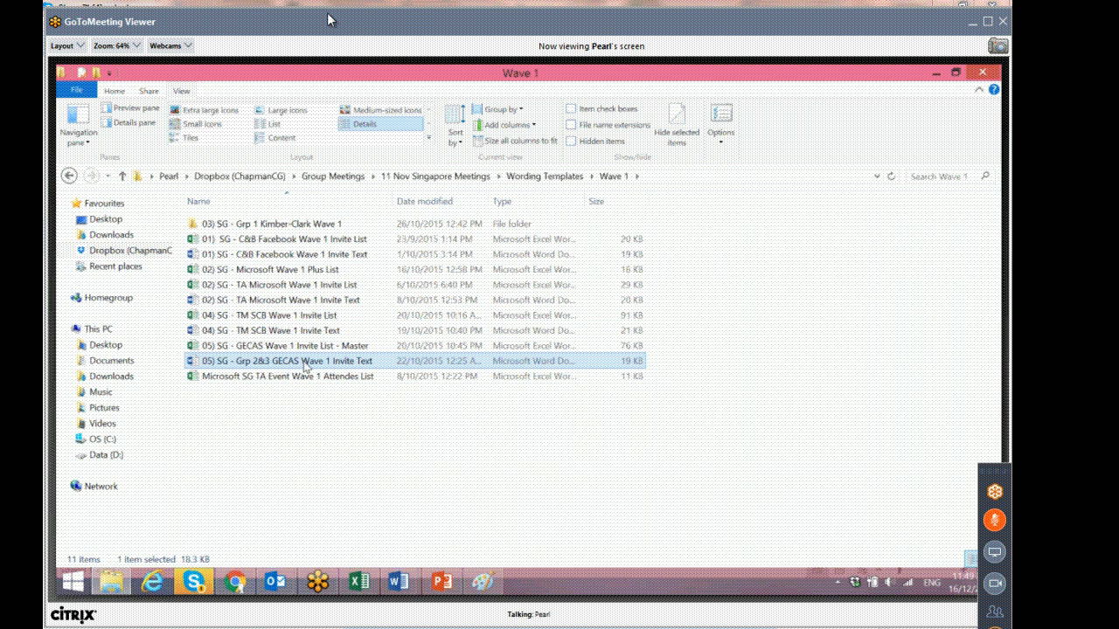
Browse the 11 Nov Singapore Meetings Lists folder and return to the Wave 1 wording templates folder.
click(313, 348)
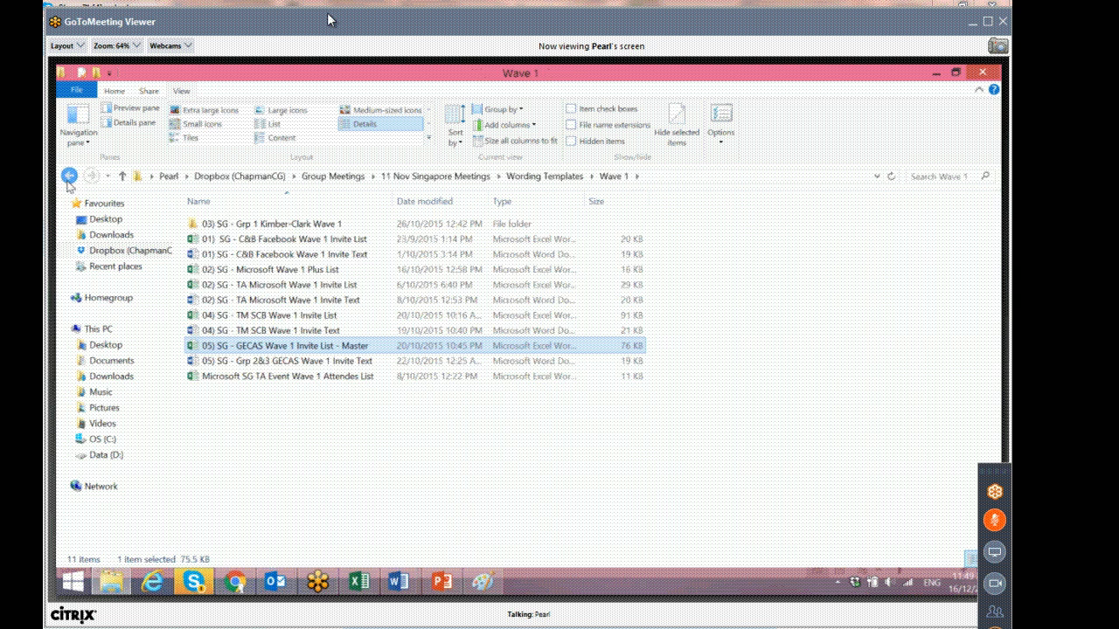
click(68, 178)
click(68, 178)
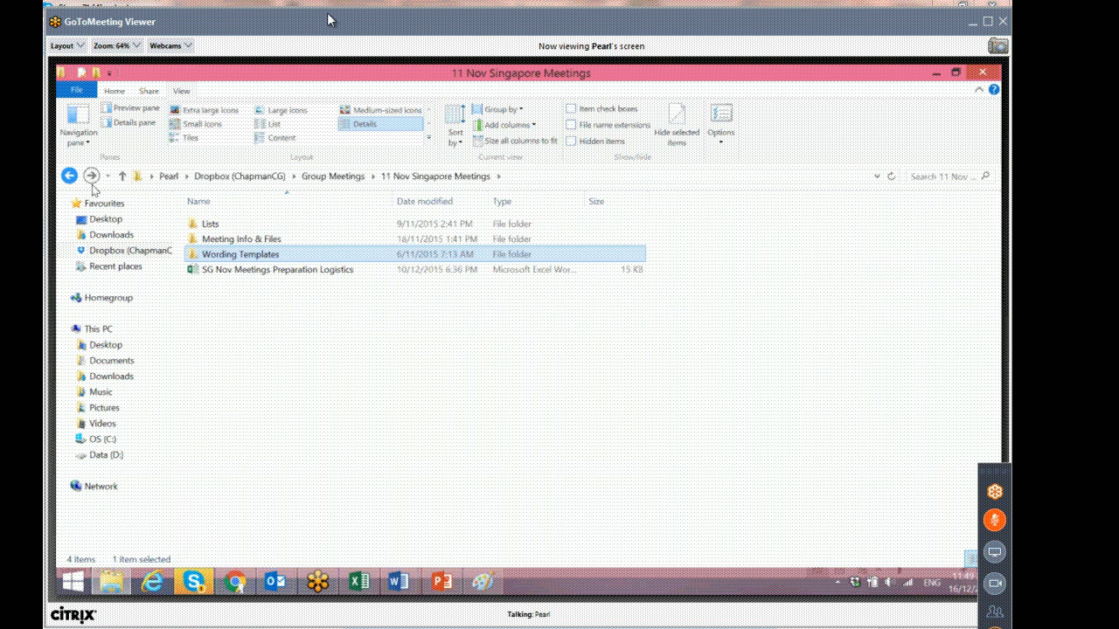
double_click(228, 224)
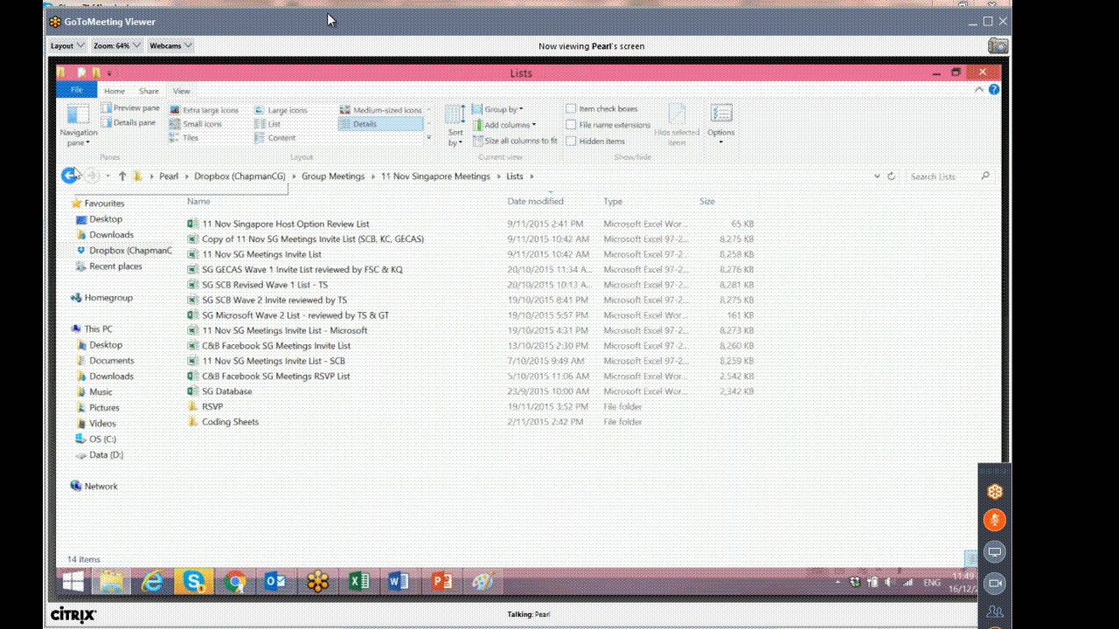
click(70, 177)
double_click(226, 254)
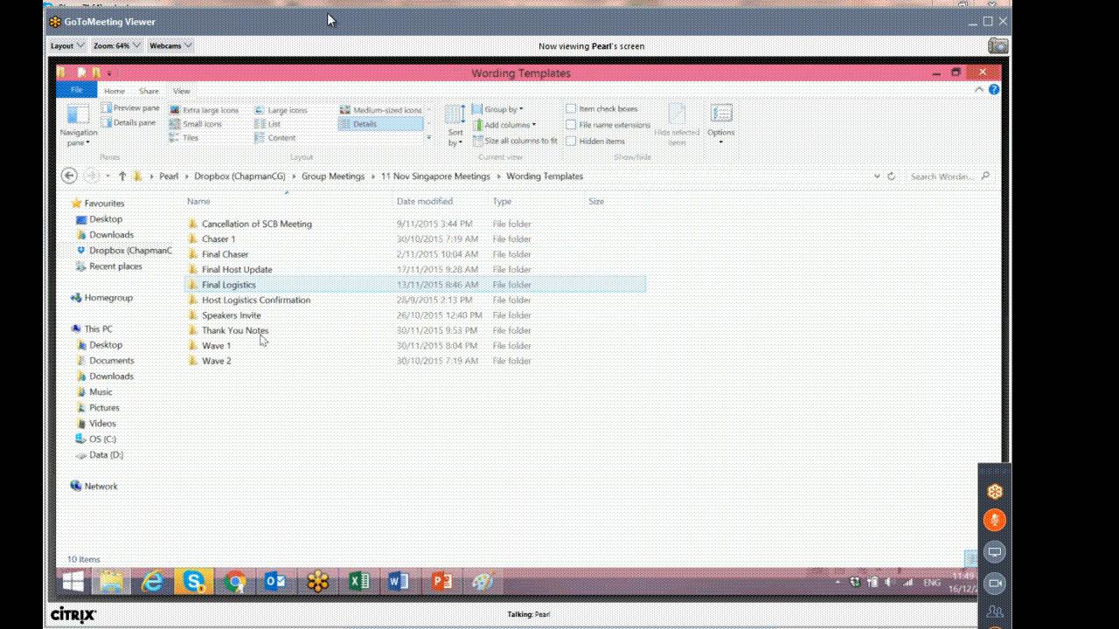
double_click(224, 346)
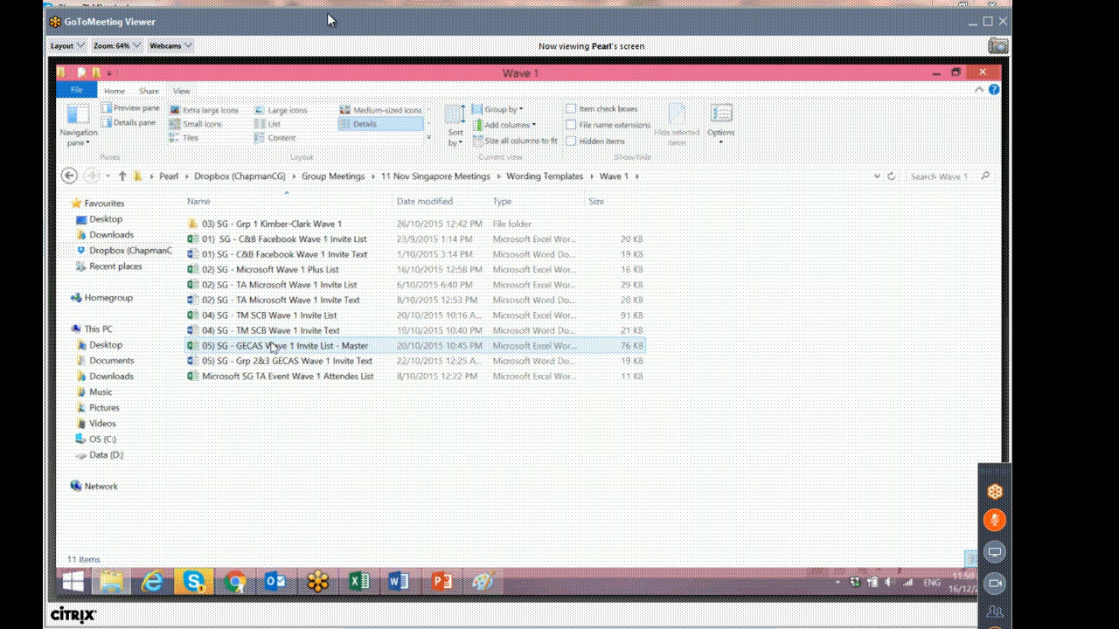
Open 05) SG - GECAS Wave 1 Invite List - Master and examine its Owner column and BD sheet.
double_click(271, 346)
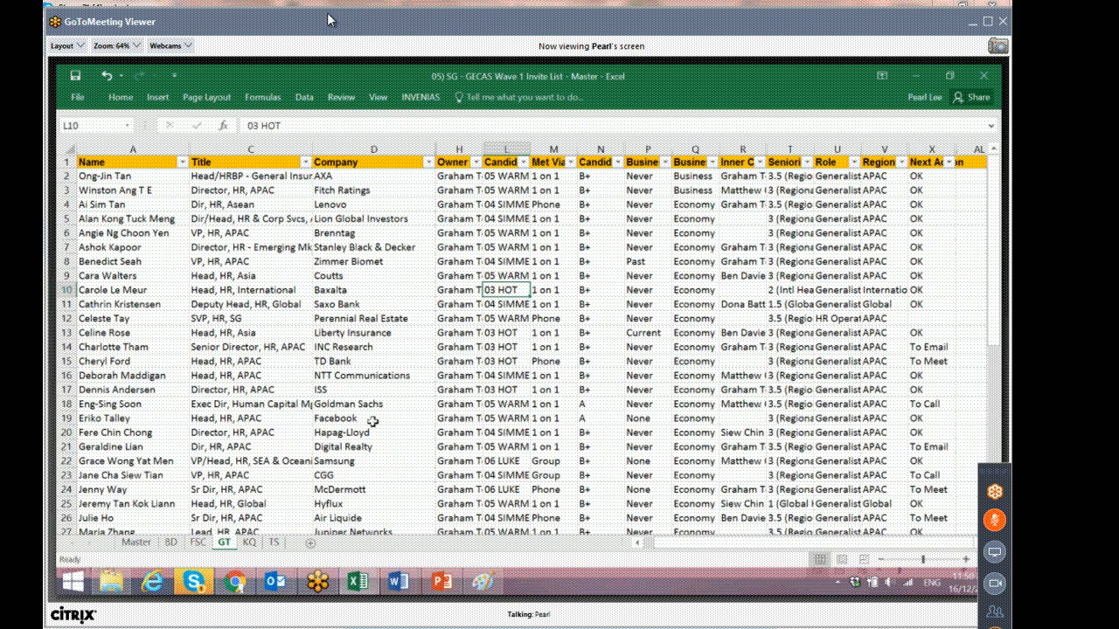
click(450, 162)
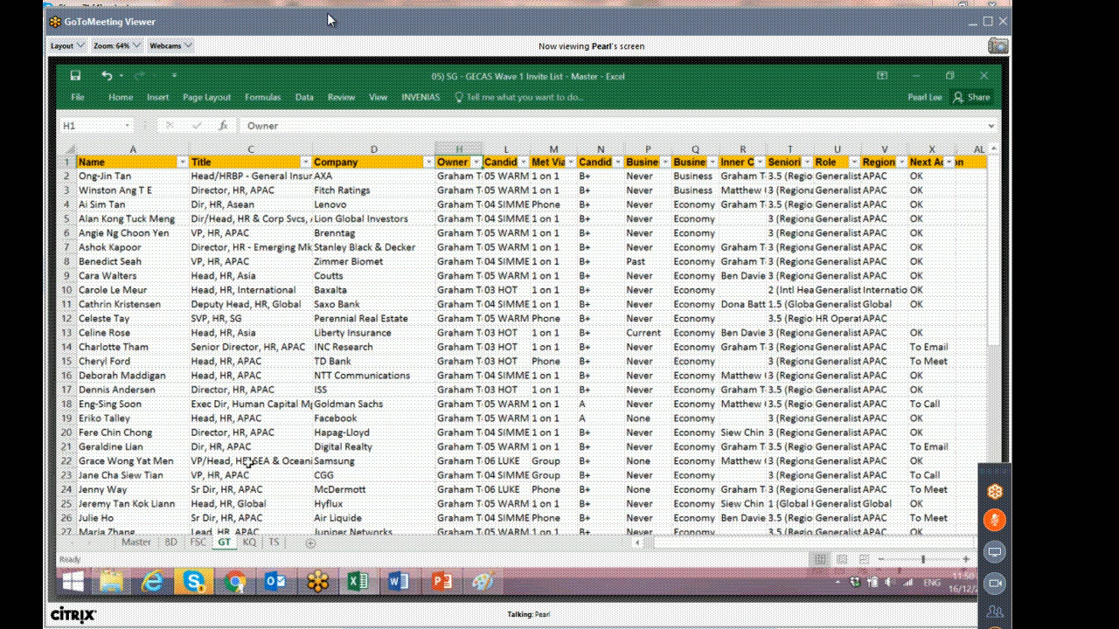
click(170, 543)
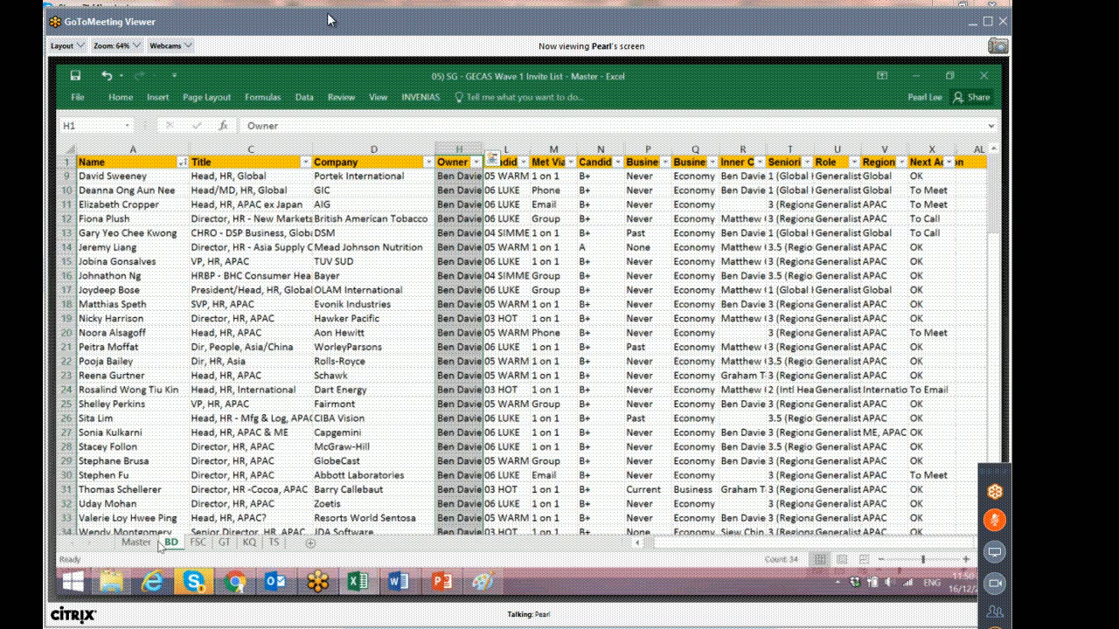
Go to Group Meetings > 12 Dec HK Meetings > Wording Templates > Wave 1 > Cvent and open 12 Dec HK Drinks Wave 1 Invite List - BD Cvent.
click(111, 582)
click(334, 178)
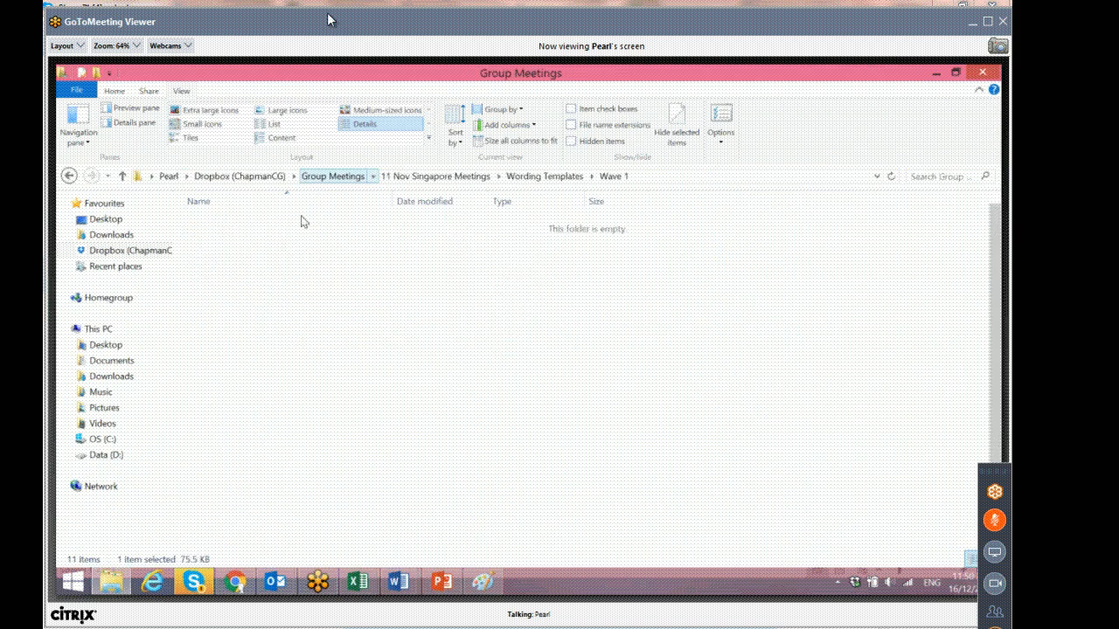
double_click(264, 317)
double_click(257, 255)
double_click(229, 286)
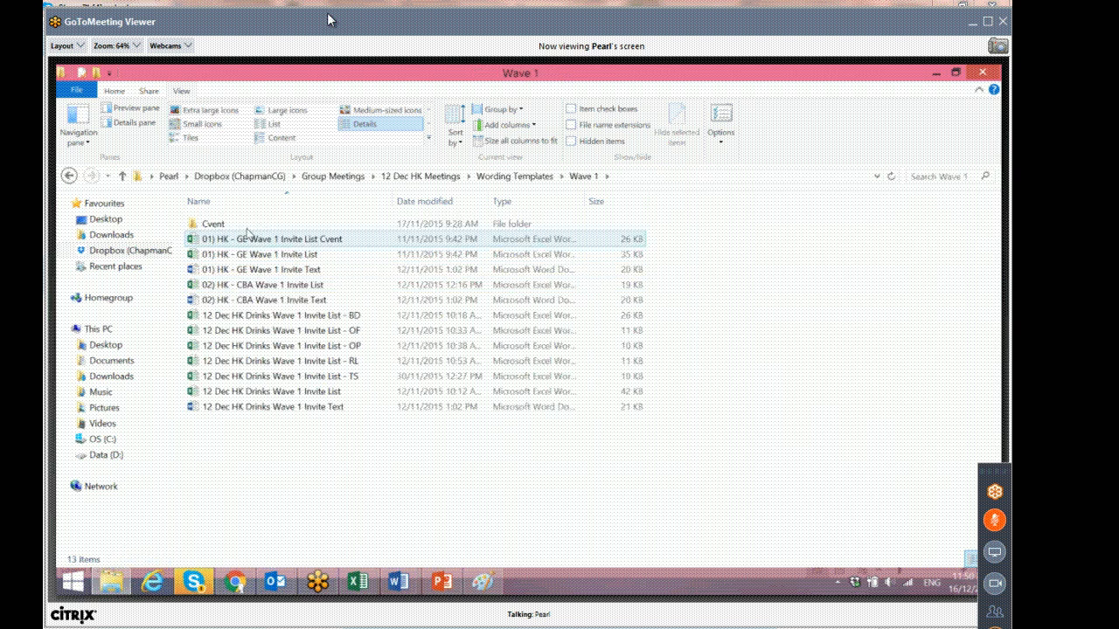
double_click(247, 229)
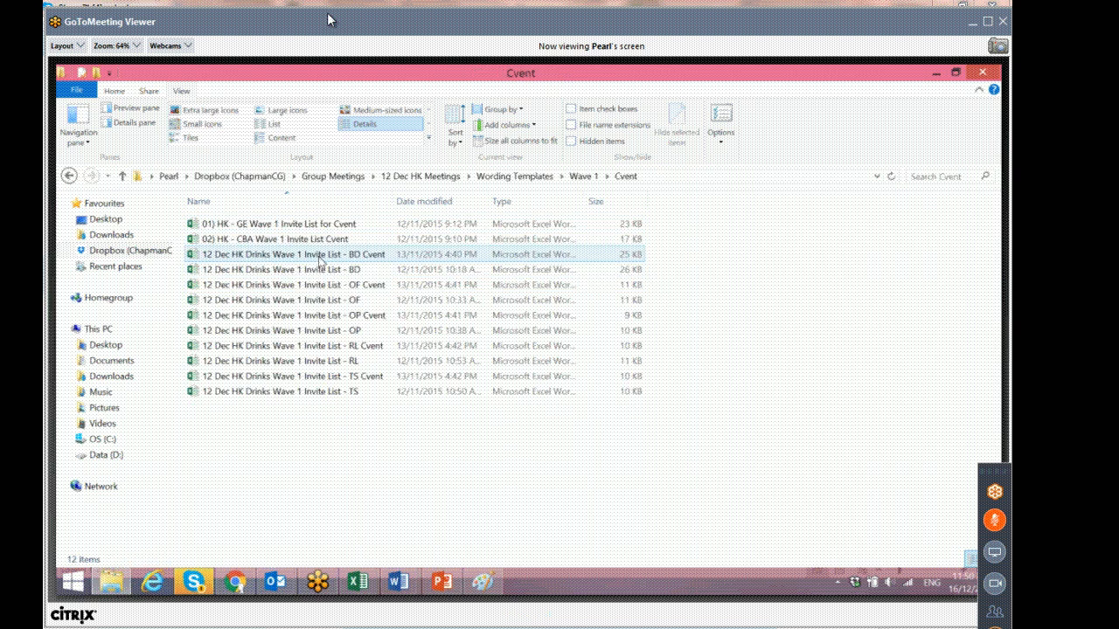
double_click(317, 256)
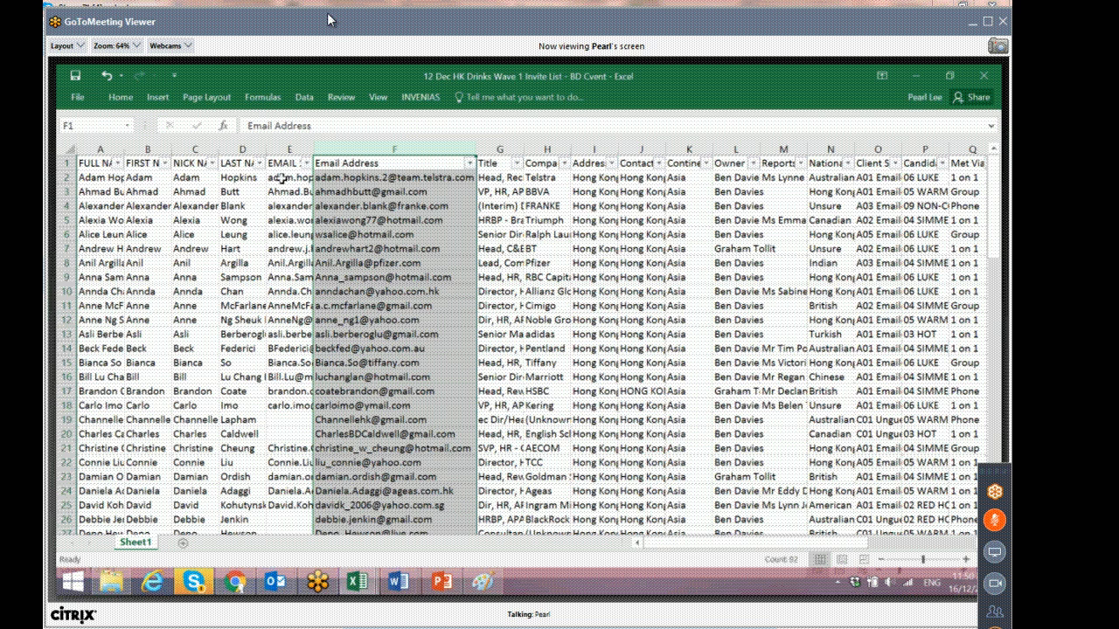
Compare the EMAIL 1 and Email Address columns of the BD Cvent worksheet.
drag(284, 178, 298, 403)
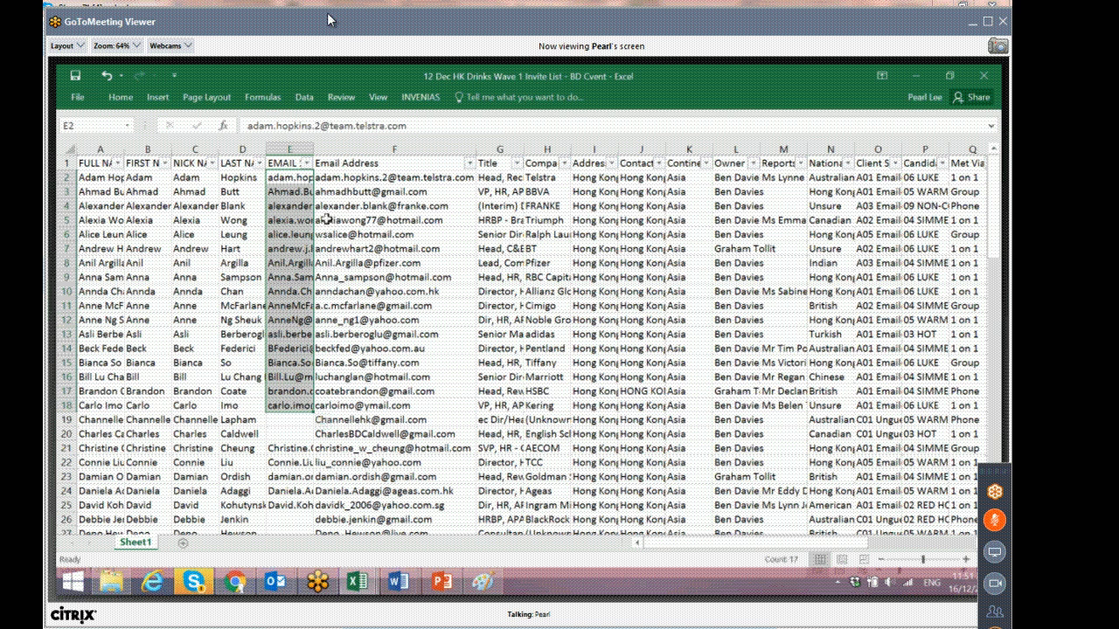
click(299, 149)
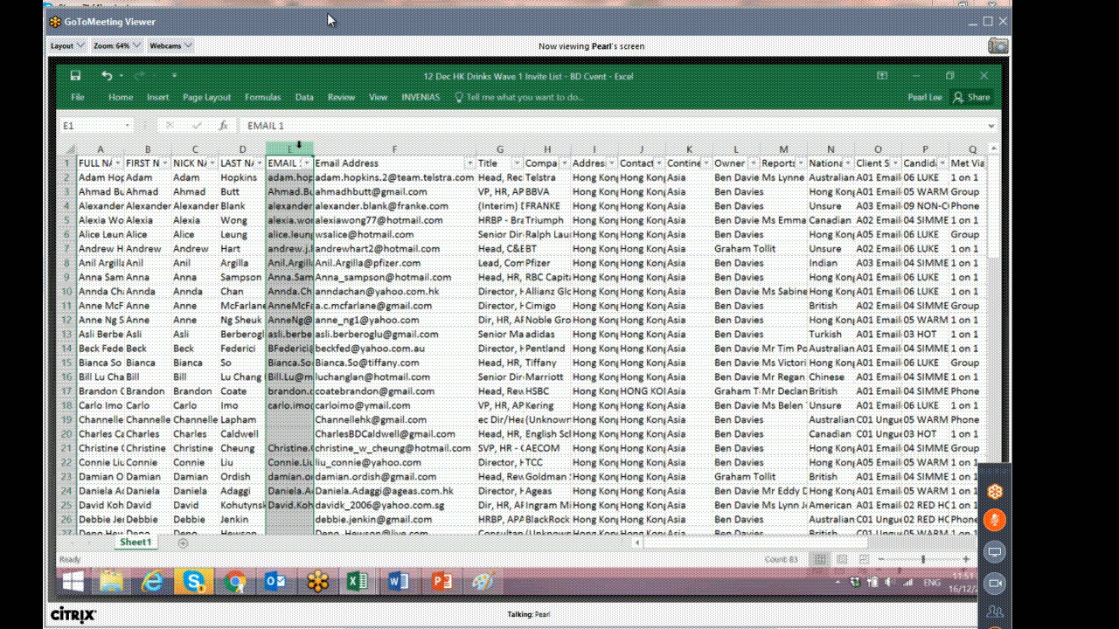
click(377, 164)
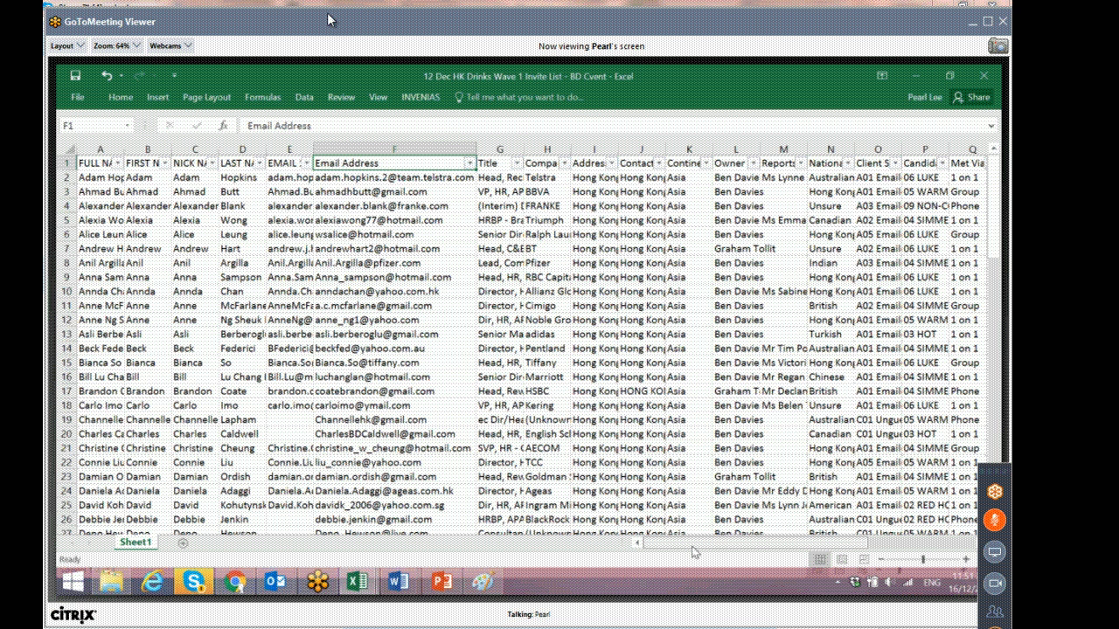
mouse_move(693, 551)
mouse_down()
mouse_move(799, 551)
mouse_move(693, 551)
mouse_up()
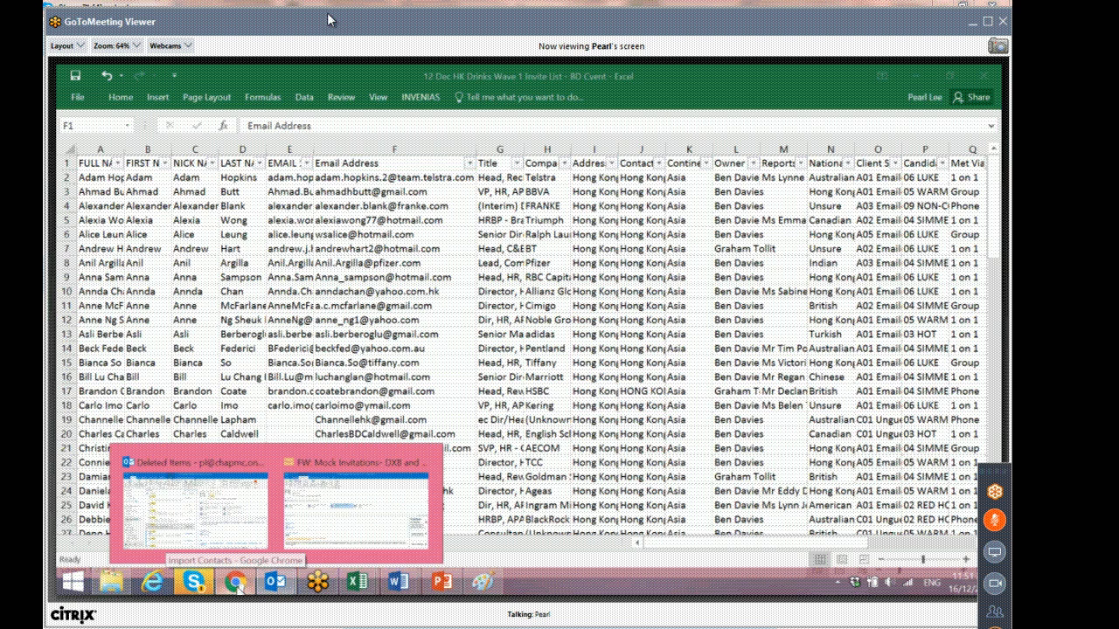
click(234, 580)
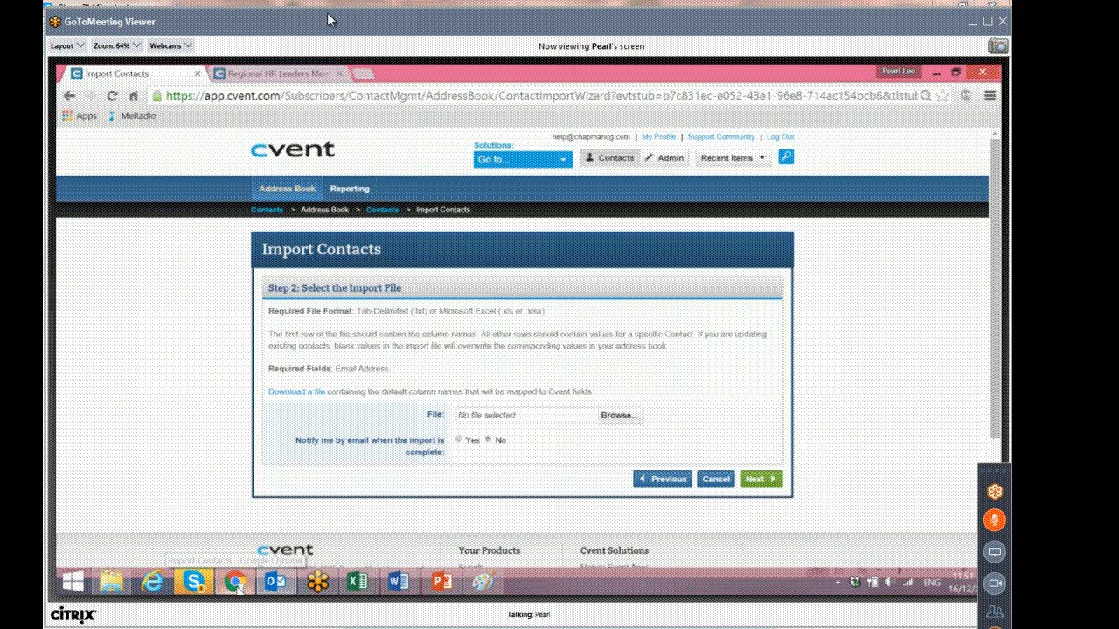
click(626, 418)
click(512, 504)
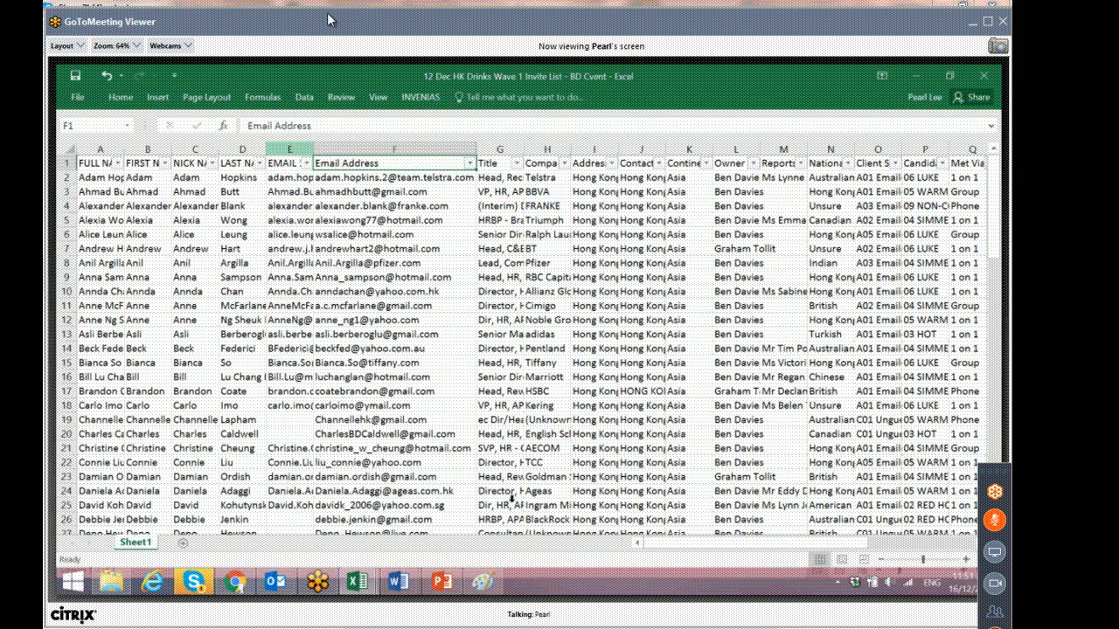
Delete the EMAIL 1 column from the BD Cvent worksheet.
click(289, 150)
right_click(291, 153)
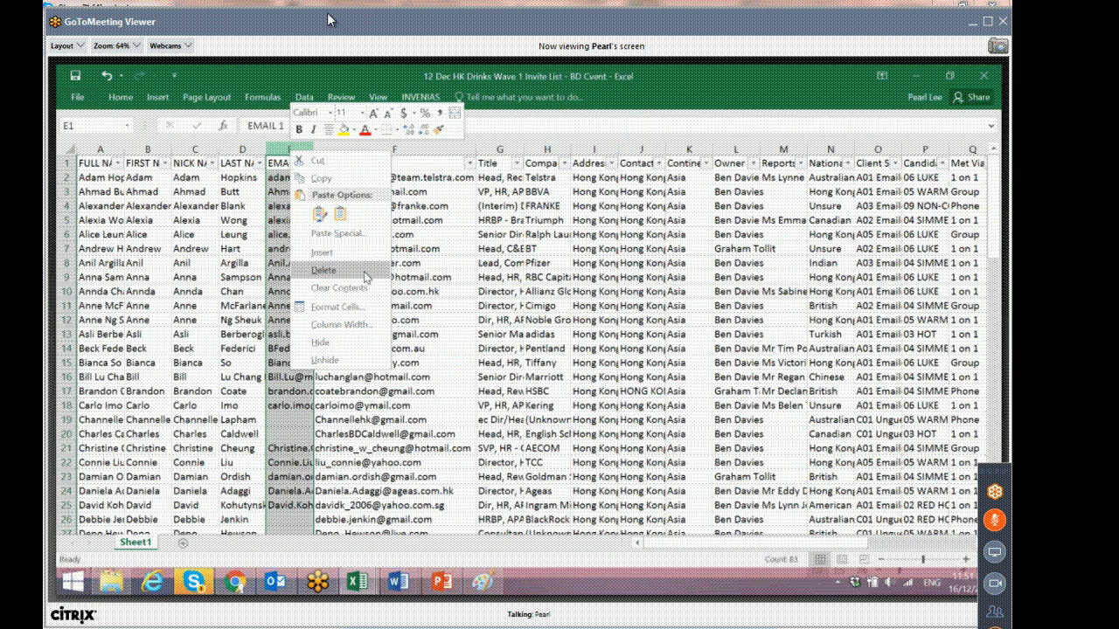
click(323, 270)
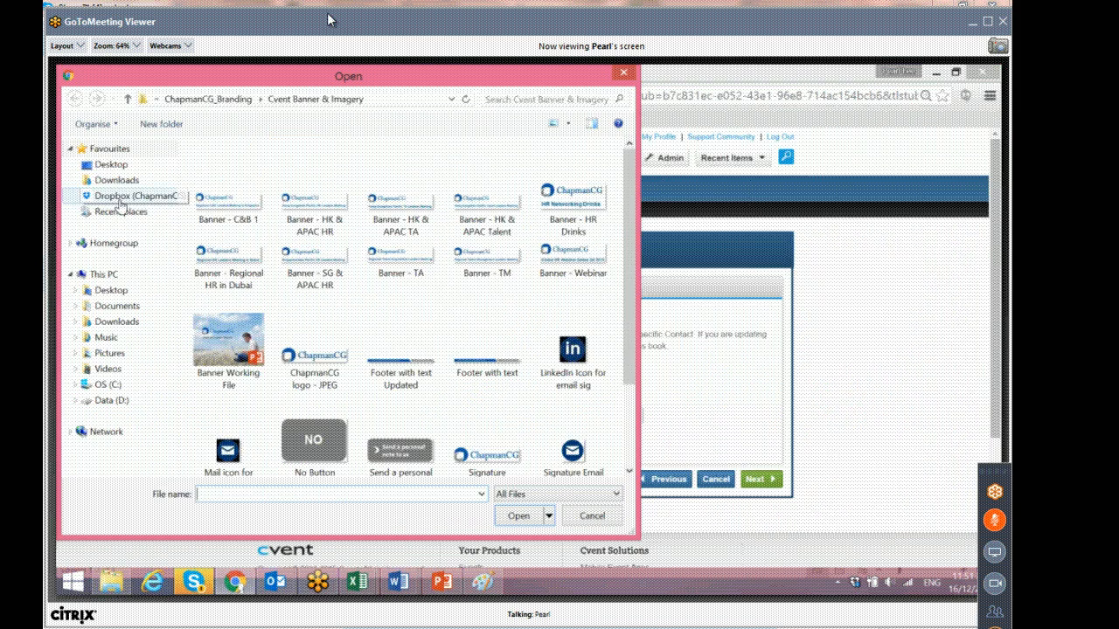
Select 12 Dec HK Drinks Wave 1 Invite List - BD Cvent from Dropbox > Group Meetings > 12 Dec HK Meetings > Wording Templates > Wave 1 > Cvent as the import file.
click(123, 200)
scroll(402, 420, down, 10)
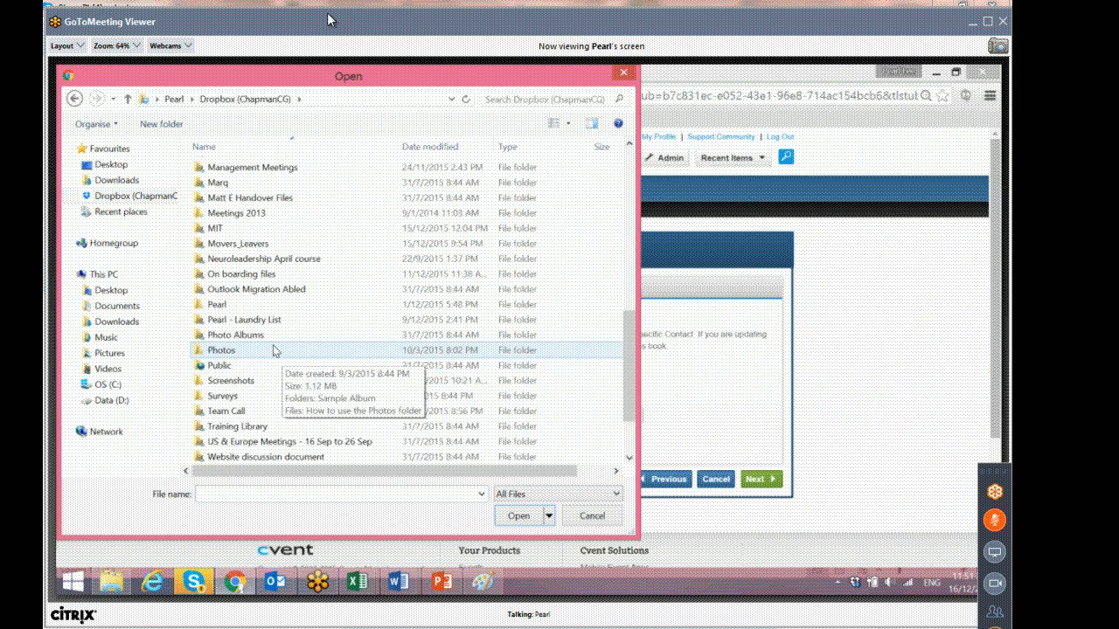
scroll(251, 313, up, 4)
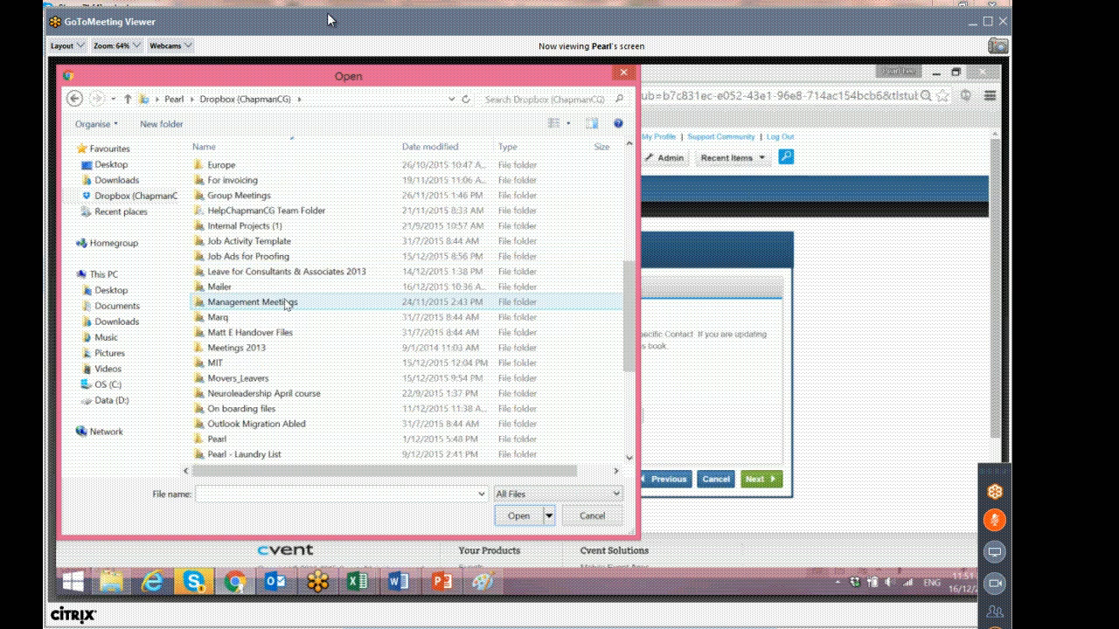
scroll(284, 263, up, 1)
double_click(283, 243)
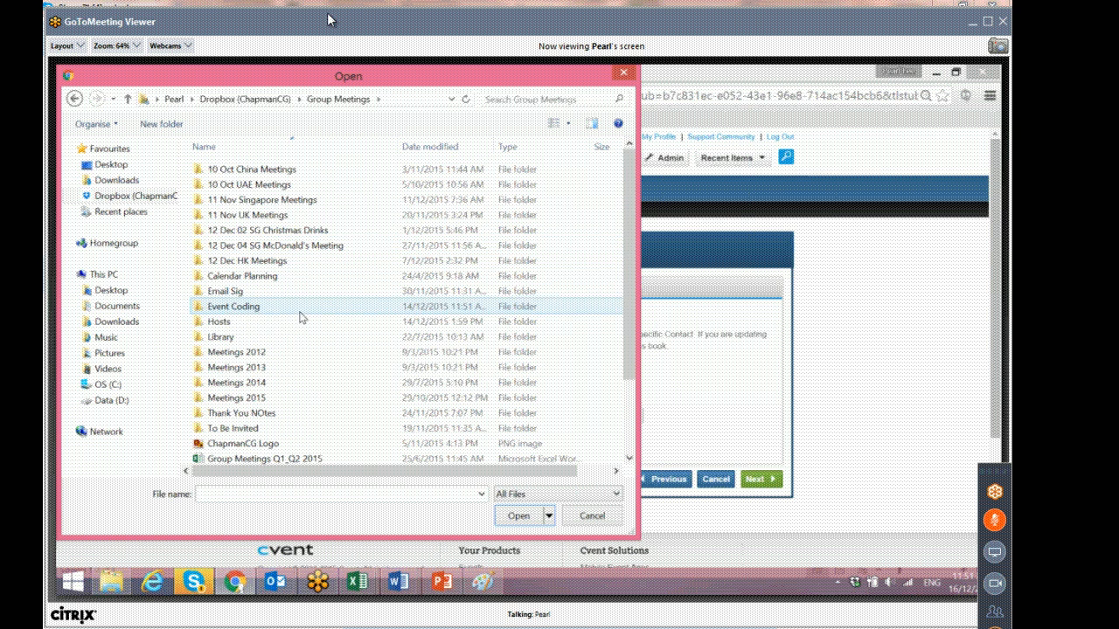
double_click(299, 264)
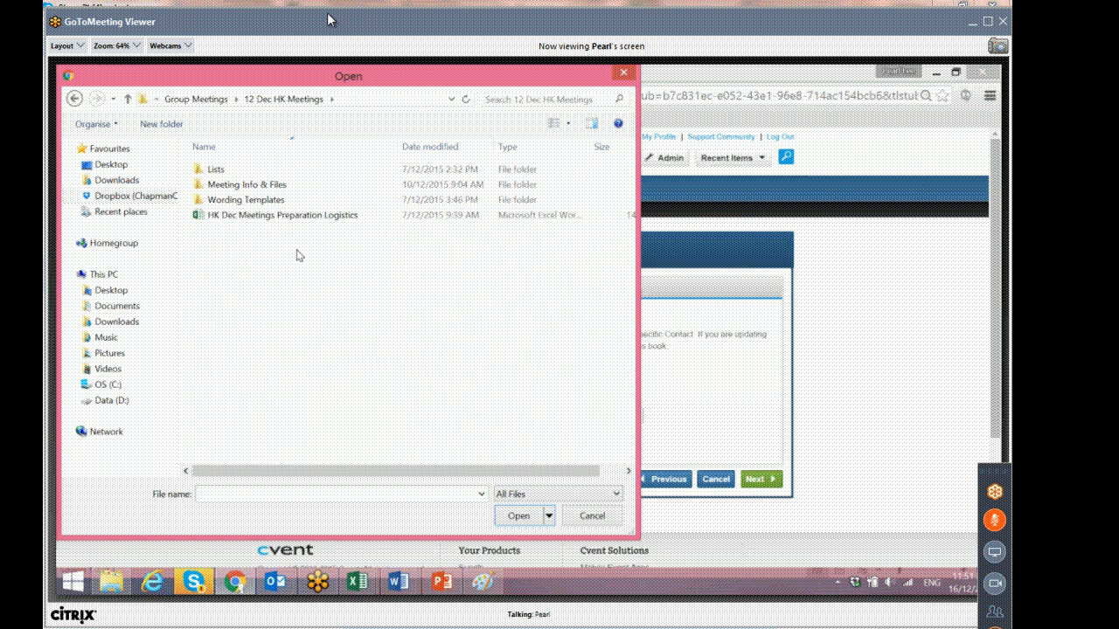
click(268, 205)
double_click(269, 205)
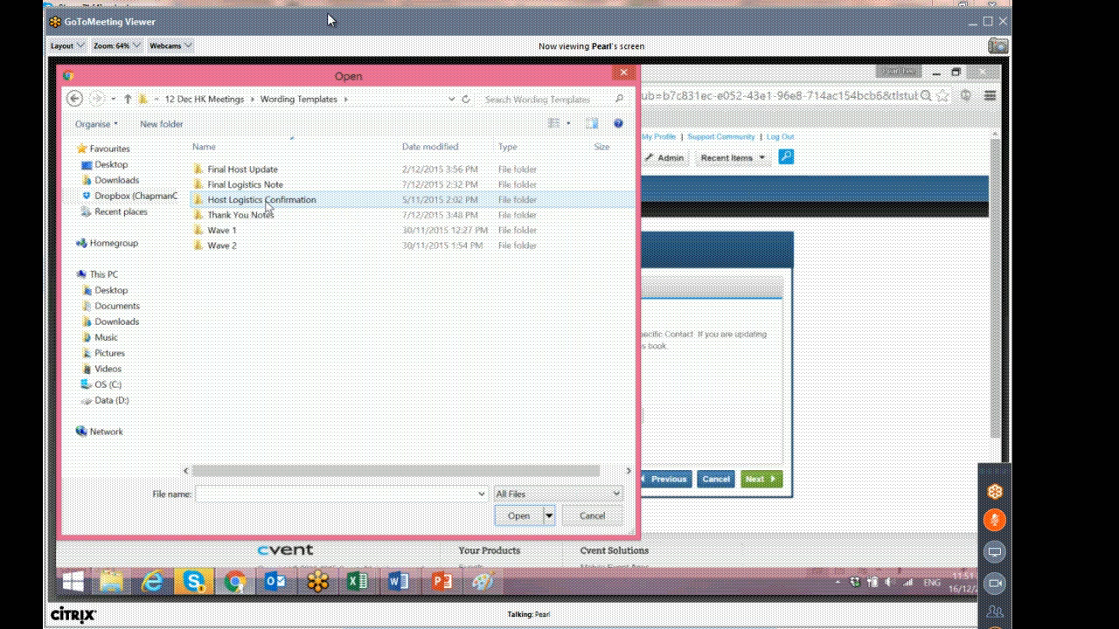
double_click(245, 238)
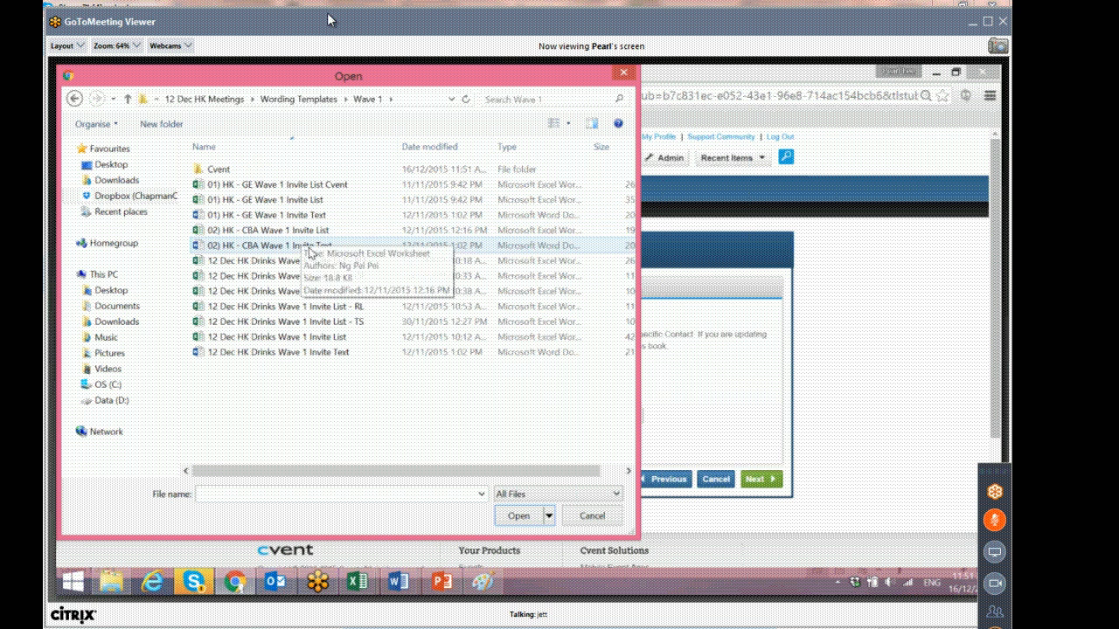
double_click(264, 170)
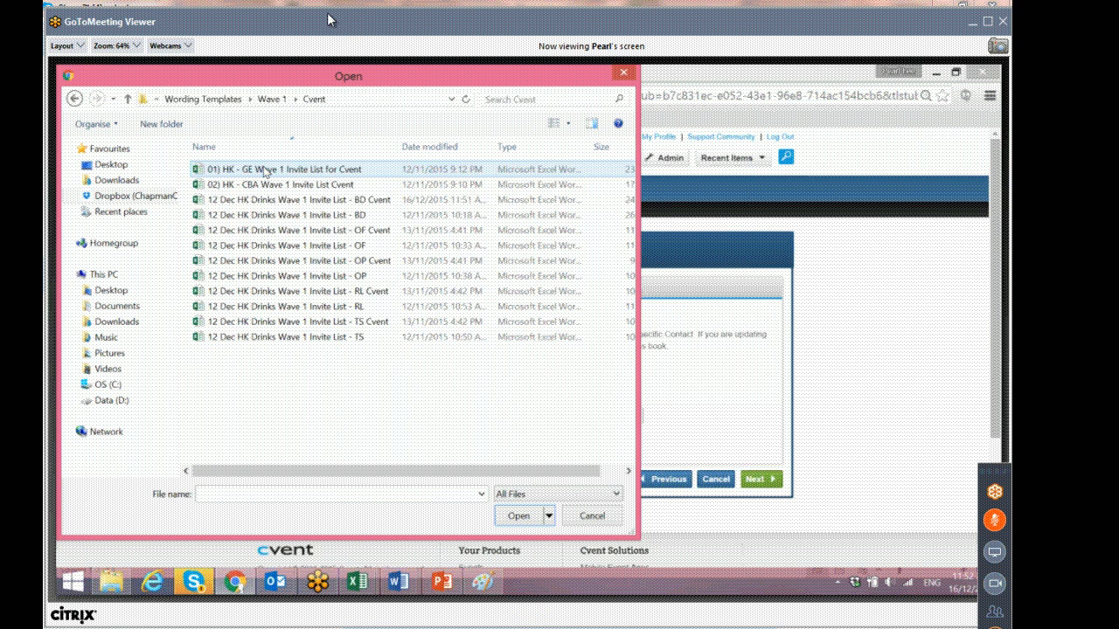
click(305, 201)
click(518, 516)
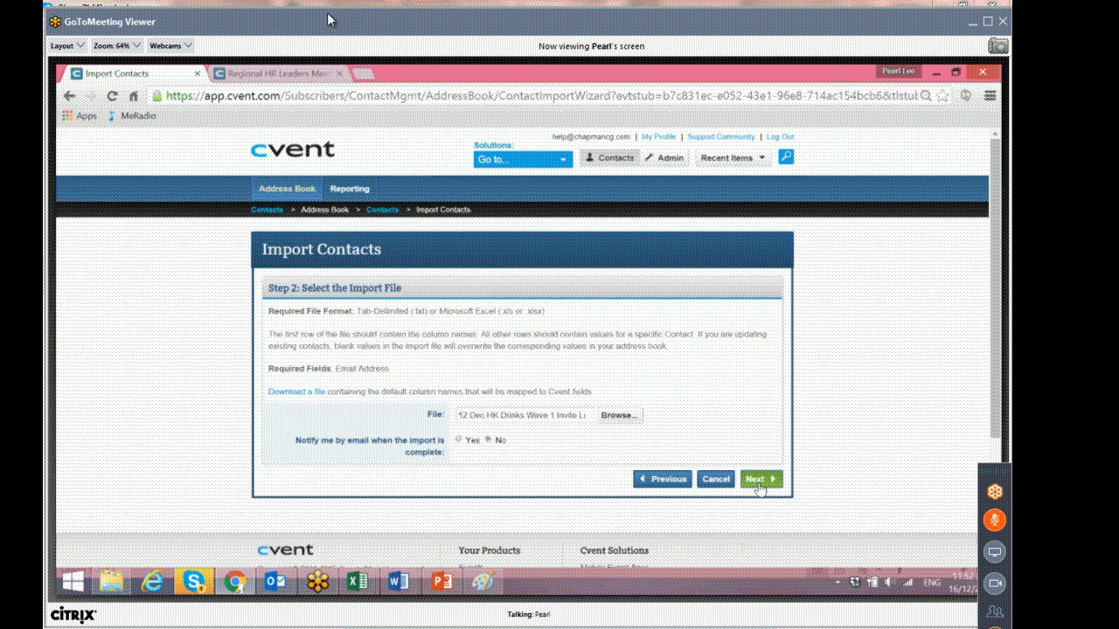
Continue to the field mapping step and review the Cvent field assigned to each import column.
click(758, 479)
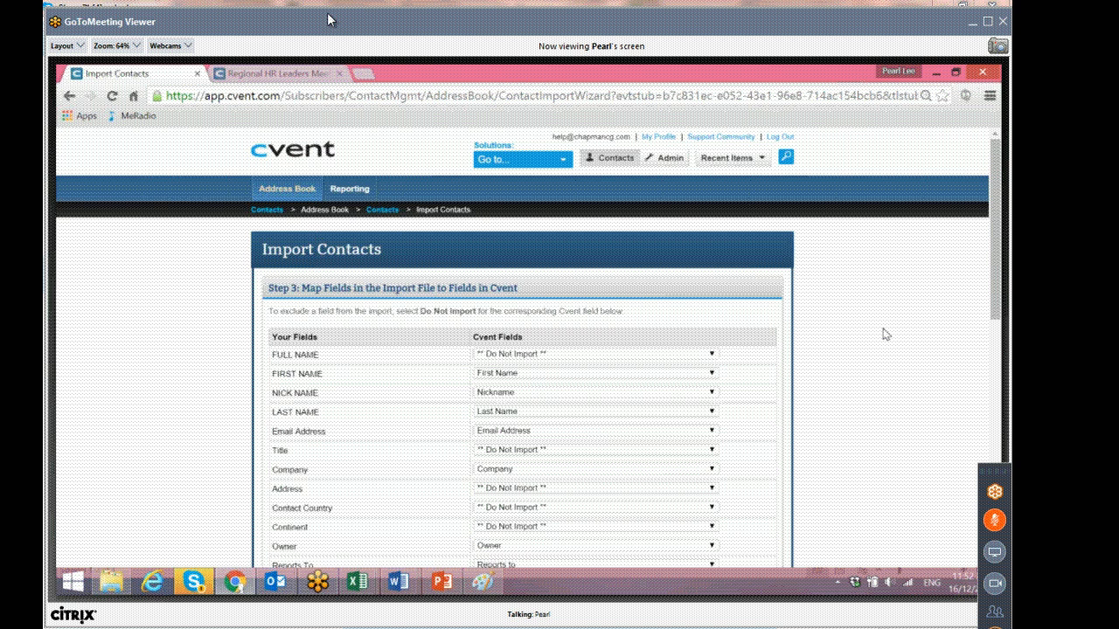
scroll(886, 334, down, 1)
scroll(886, 334, down, 1)
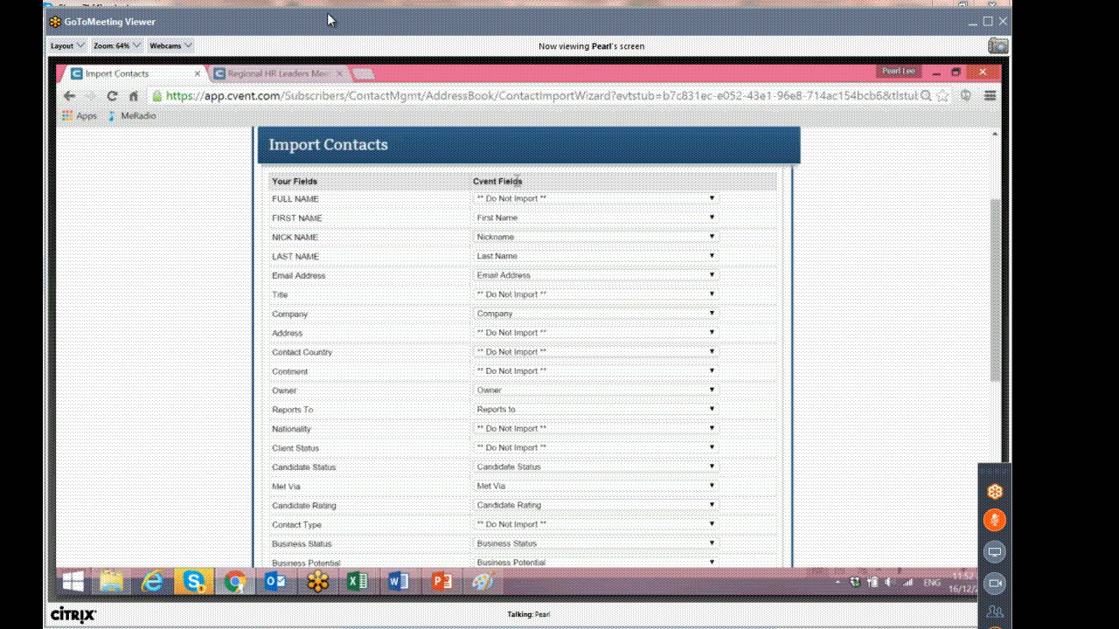
drag(294, 298, 277, 299)
click(279, 296)
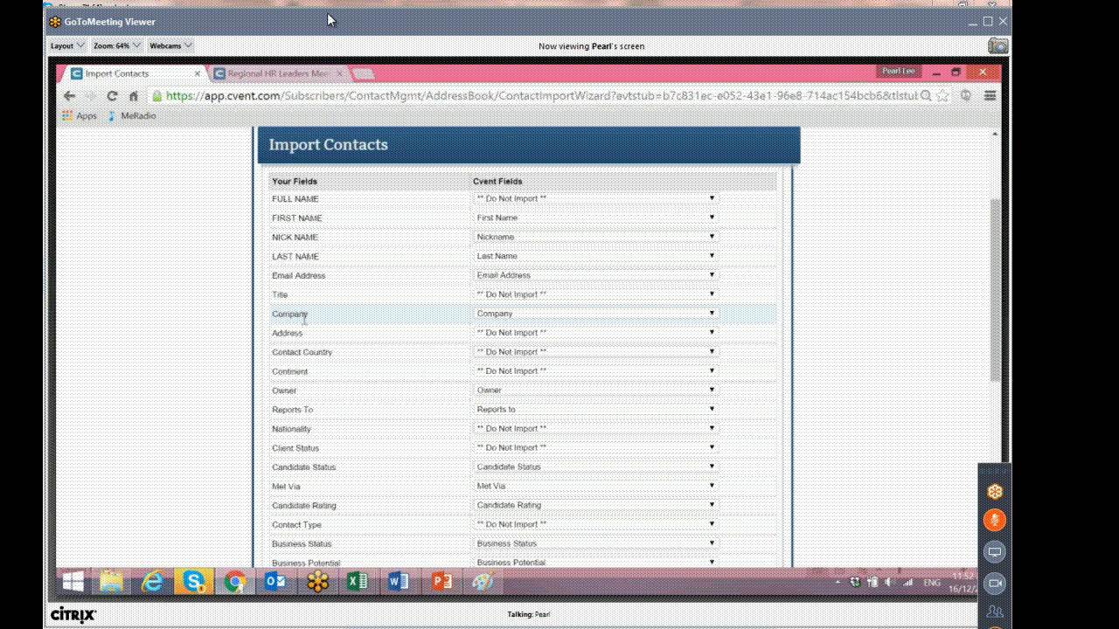
scroll(306, 323, down, 1)
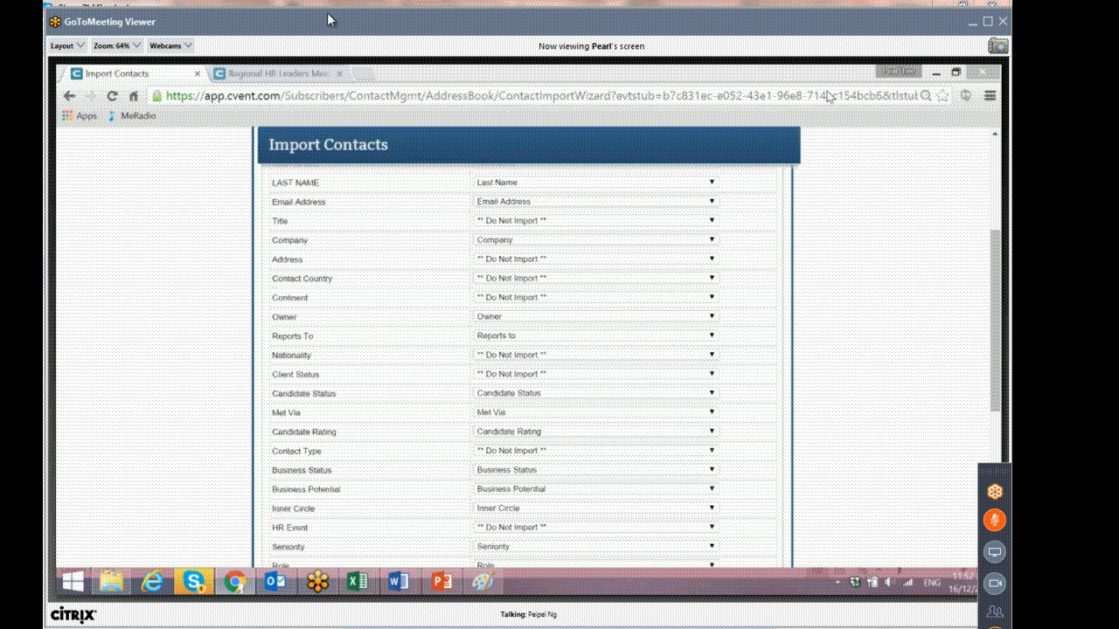
Map the Title import column to the Designation field and continue to the association step.
click(617, 220)
scroll(547, 315, down, 10)
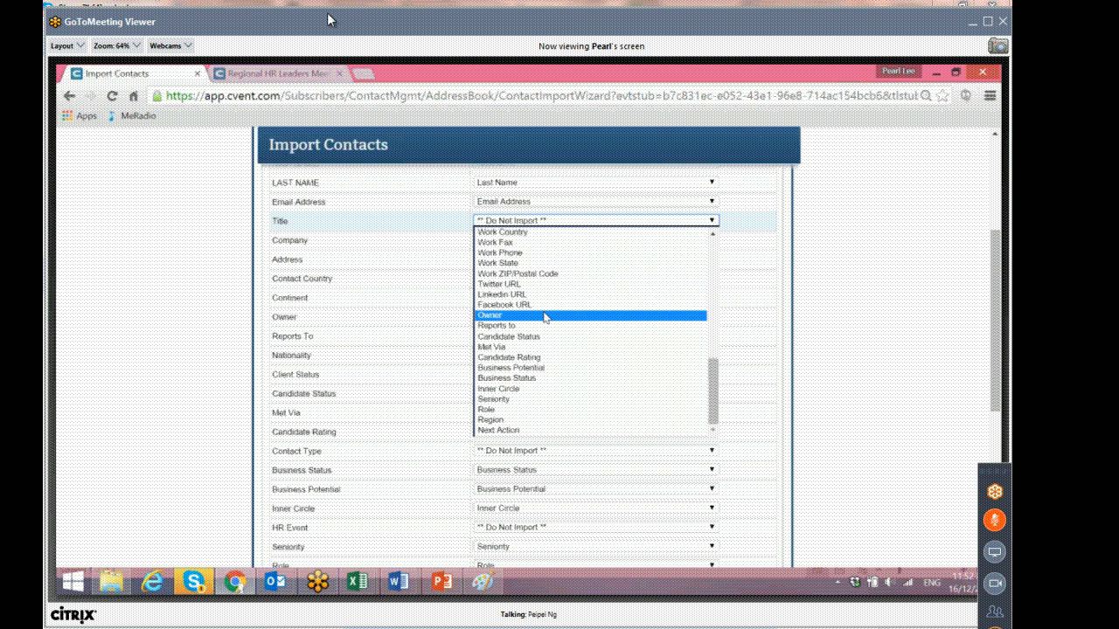
click(822, 89)
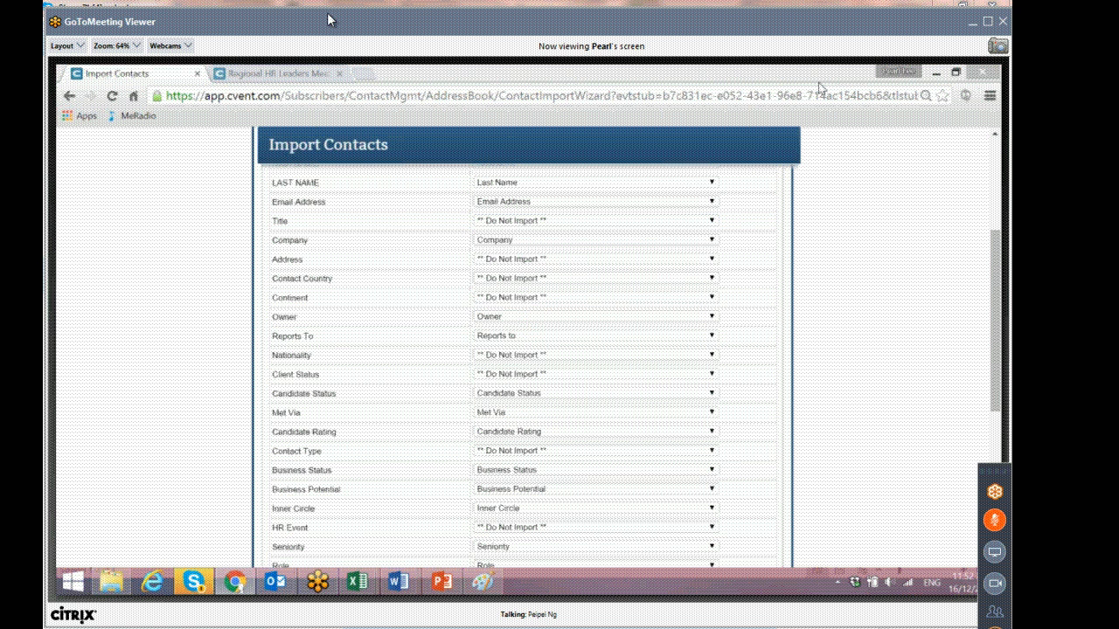
click(566, 223)
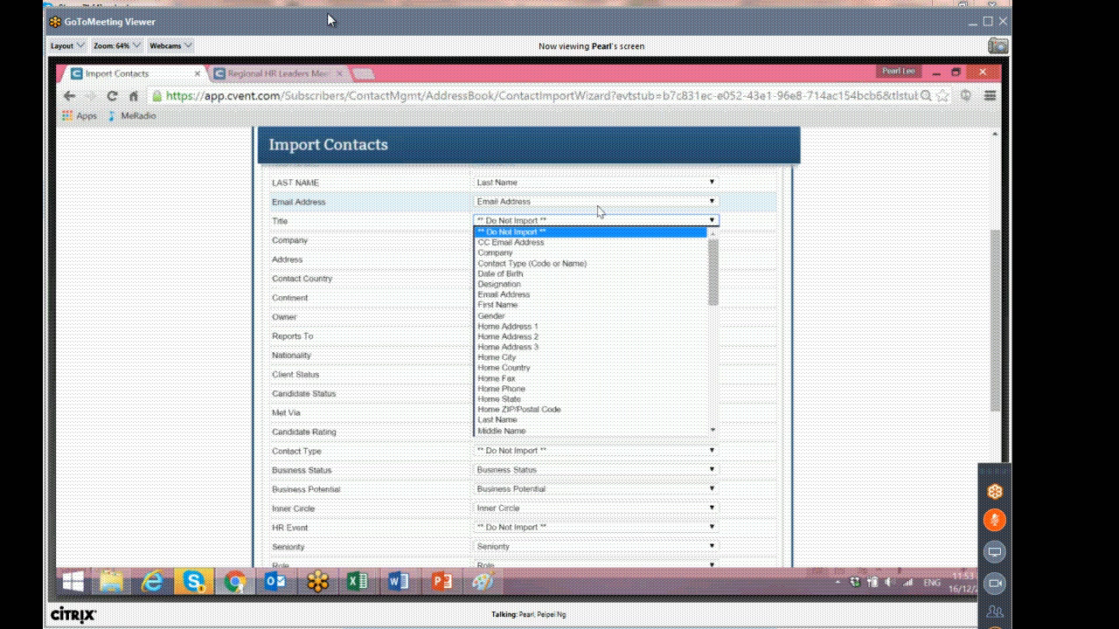
click(577, 285)
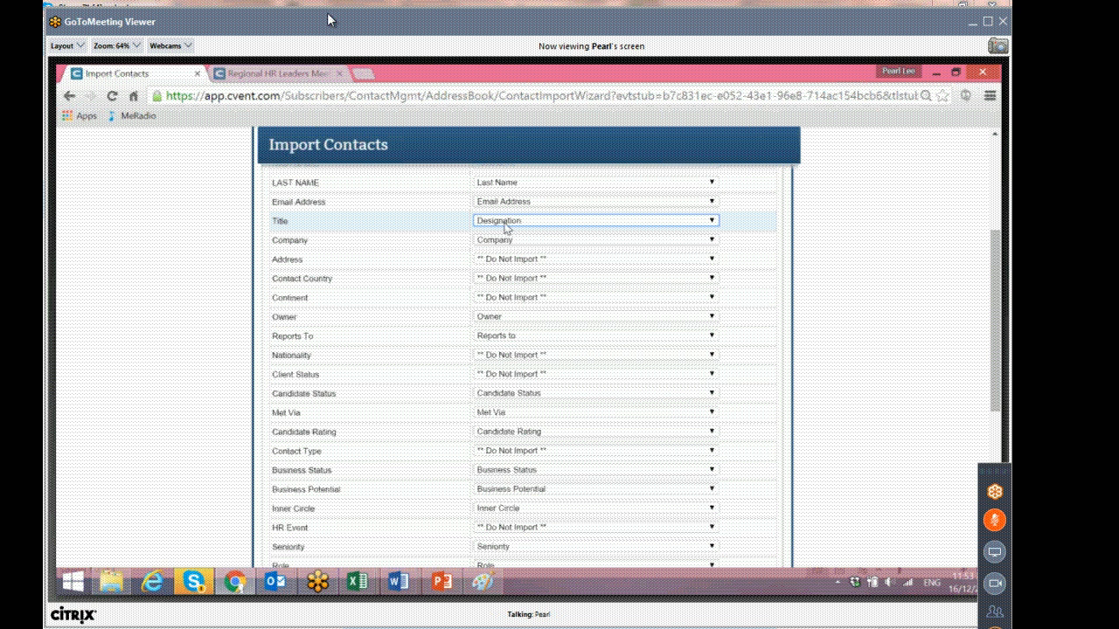
click(532, 222)
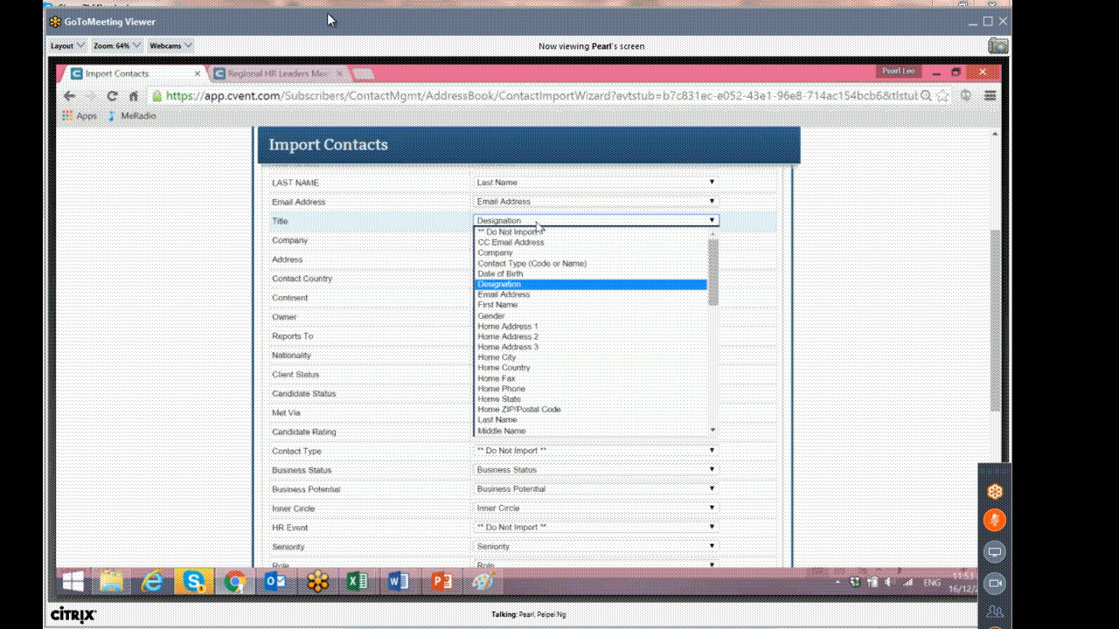
click(540, 287)
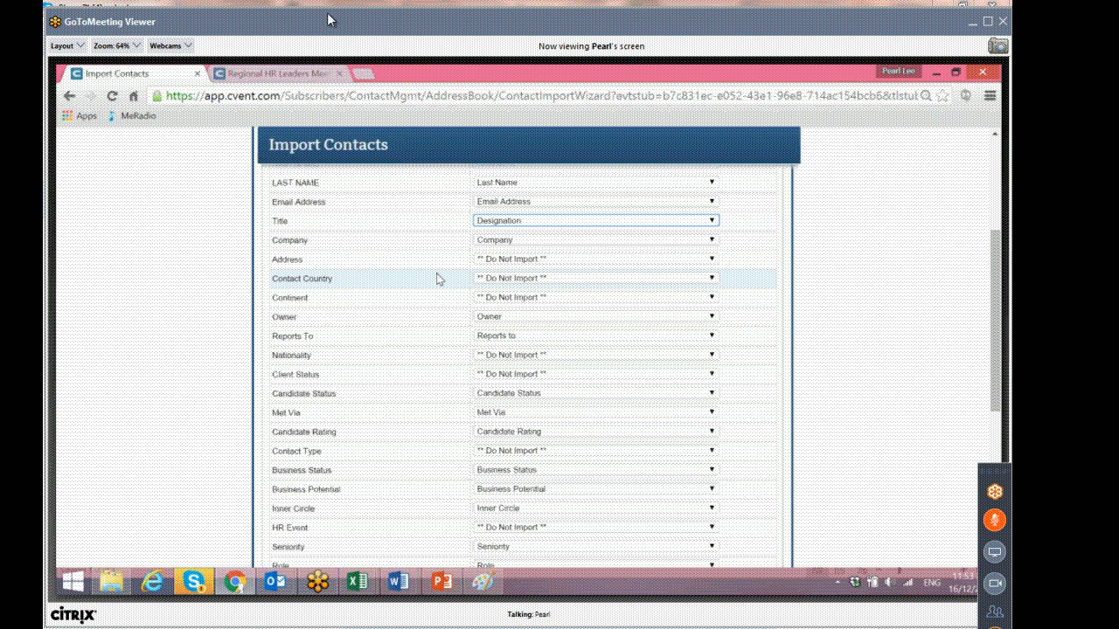
scroll(437, 278, down, 4)
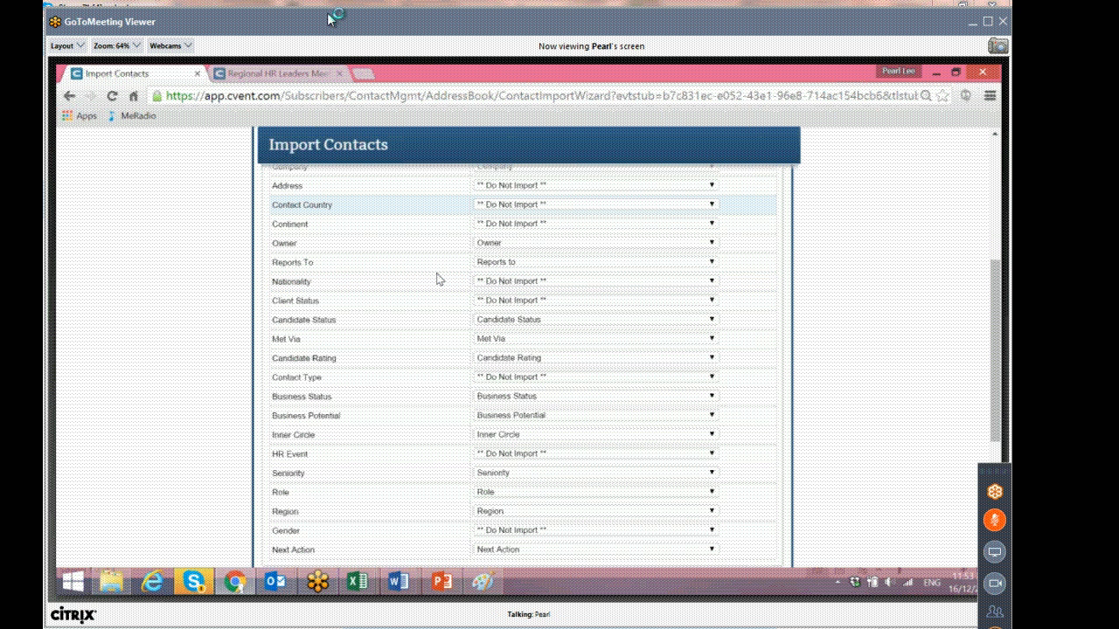
click(759, 434)
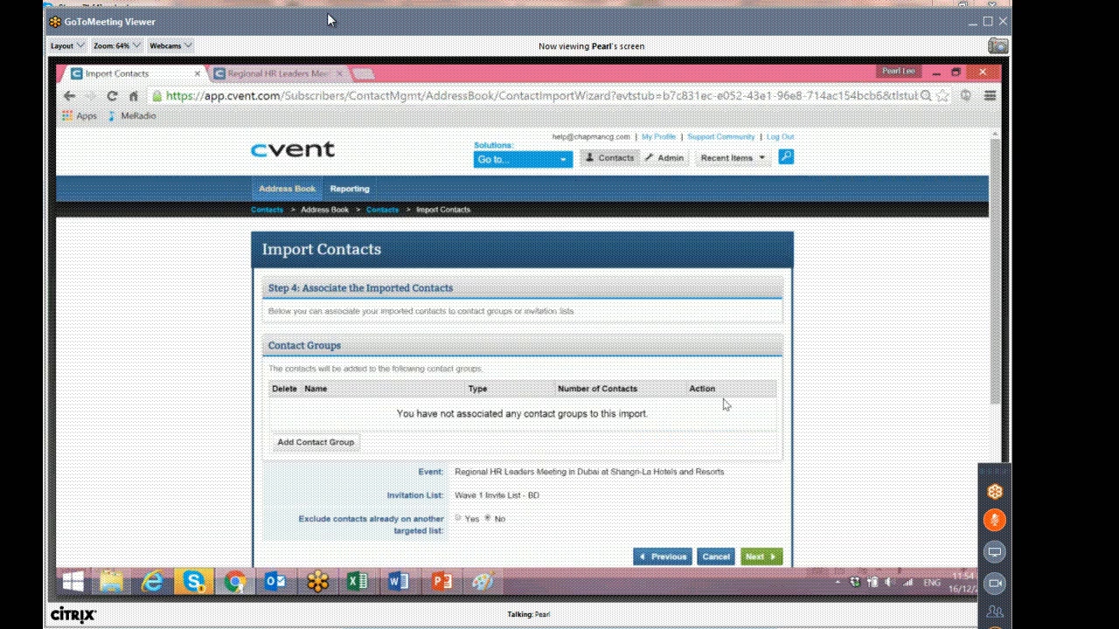
Proceed past the association step, keeping the Dubai event and Wave 1 Invite List - BD as targets.
scroll(724, 404, down, 3)
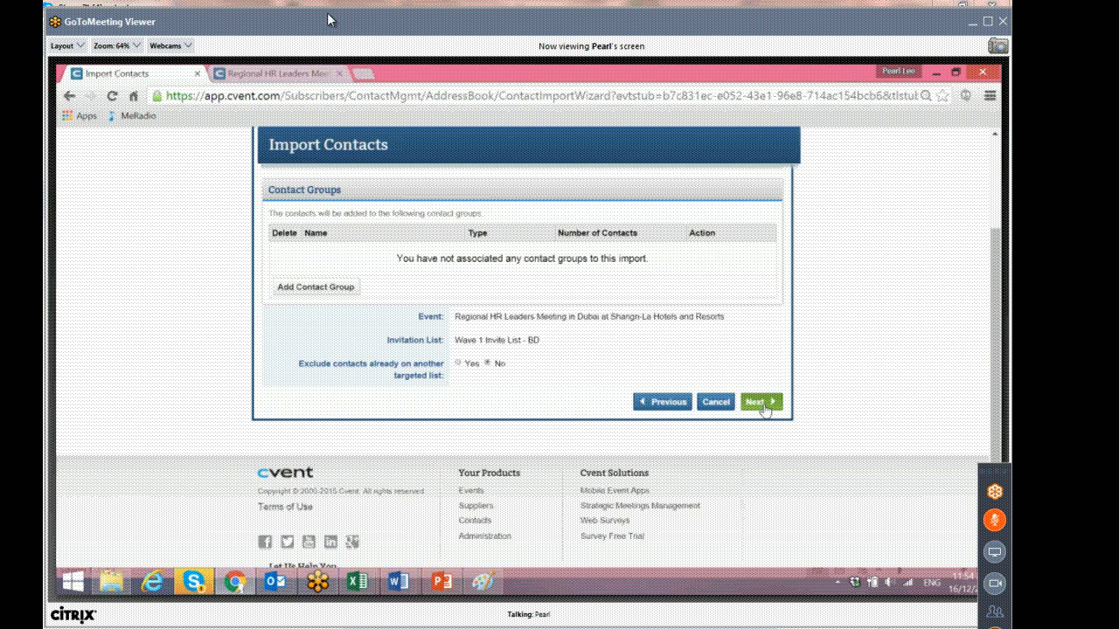
scroll(455, 360, up, 1)
scroll(472, 341, down, 1)
scroll(446, 330, up, 1)
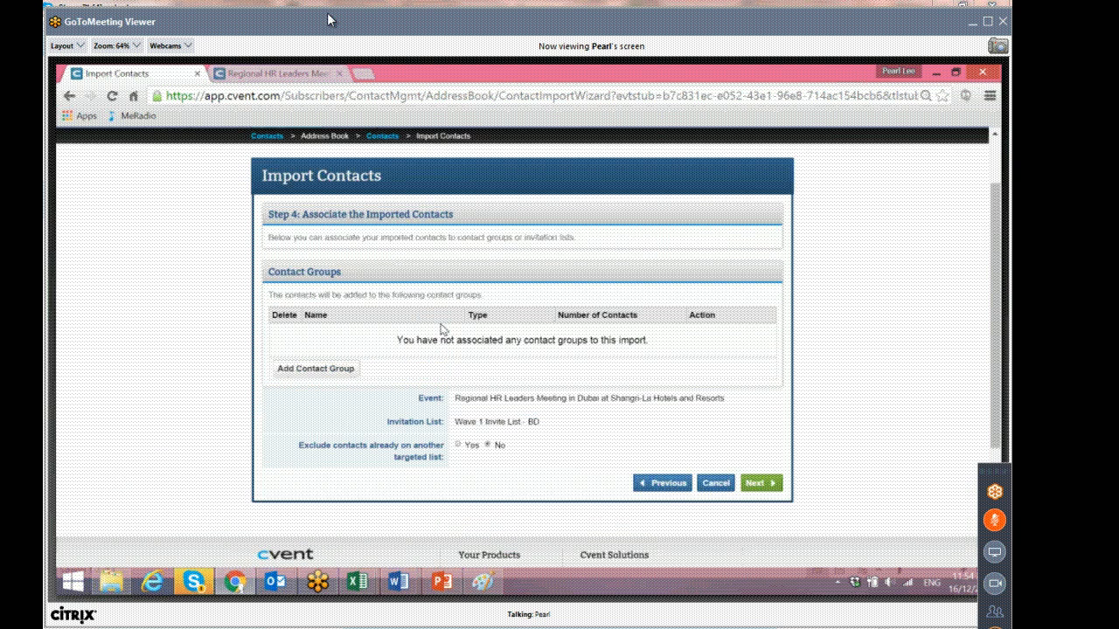
scroll(748, 382, down, 1)
click(769, 402)
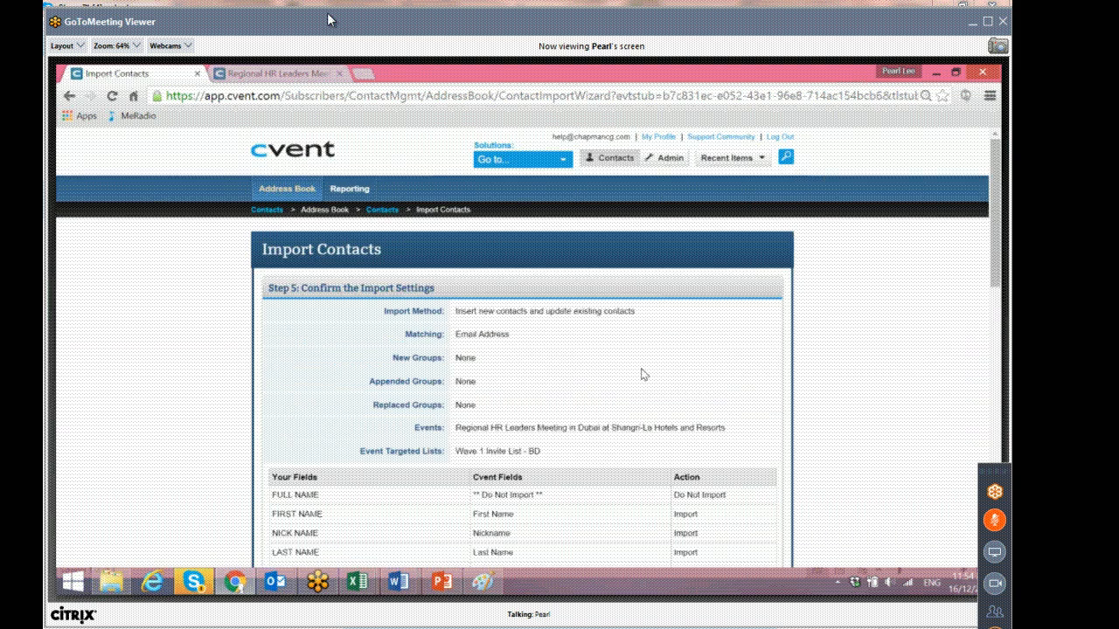
Confirm that the contacts have given email permission and finish the import.
scroll(642, 374, down, 10)
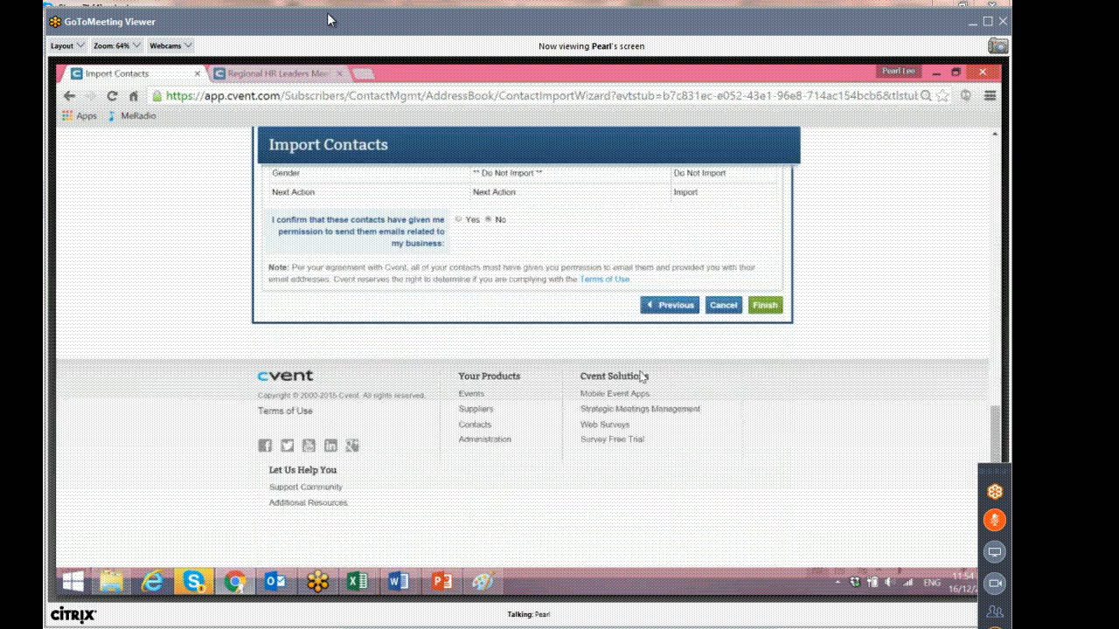
scroll(643, 376, up, 3)
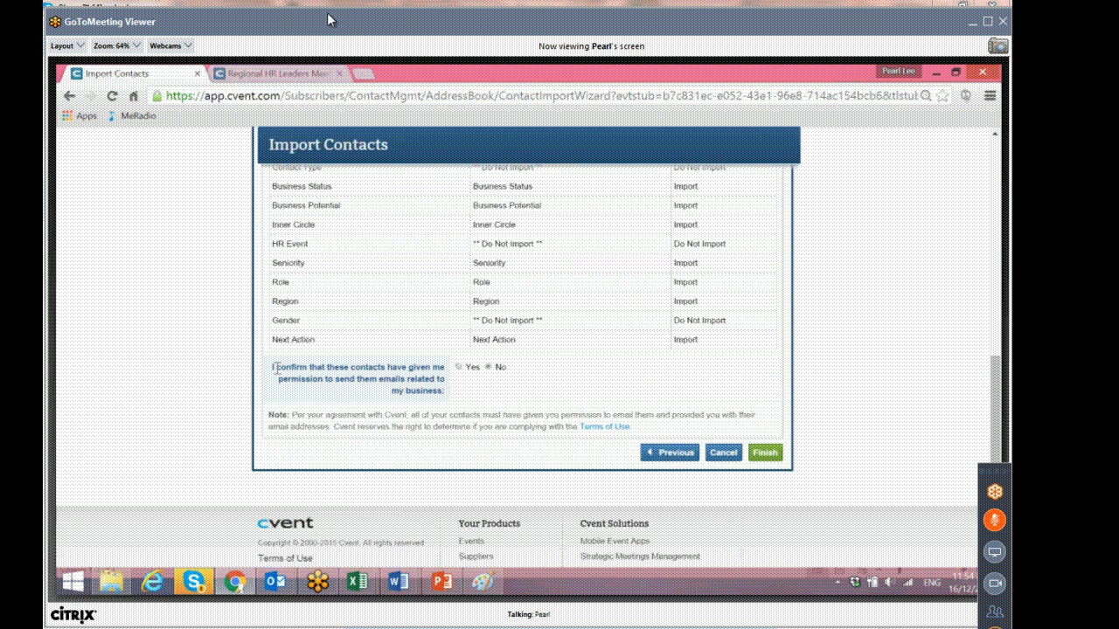
drag(279, 369, 447, 395)
click(459, 367)
click(765, 453)
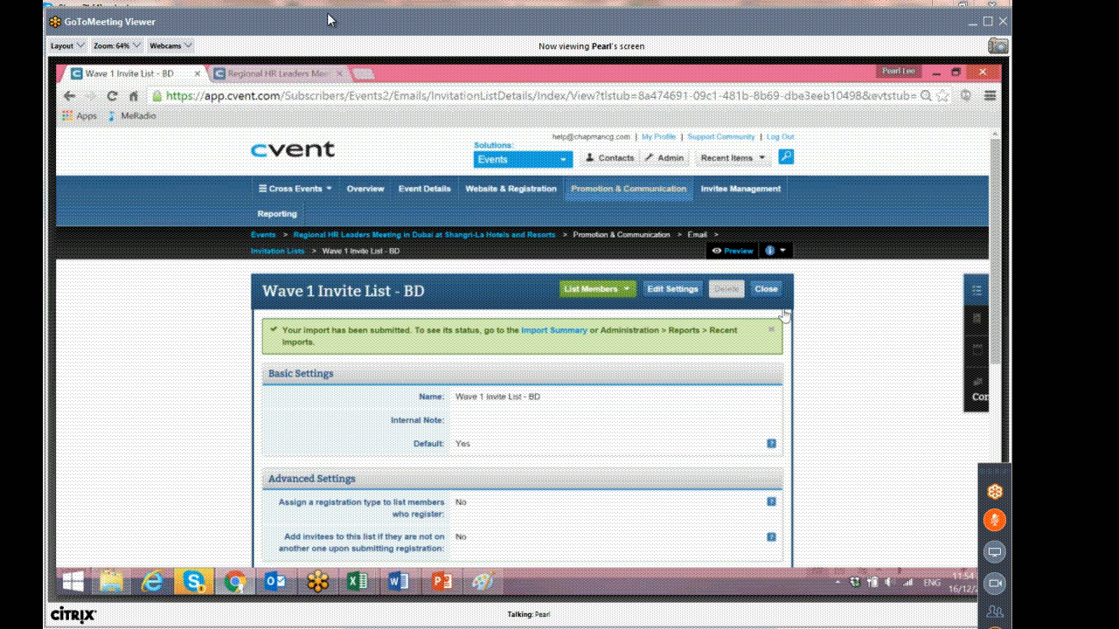
Open the Dubai event's invitation lists and check the Wave 1 Invite List - BD member count.
mouse_move(628, 189)
click(412, 229)
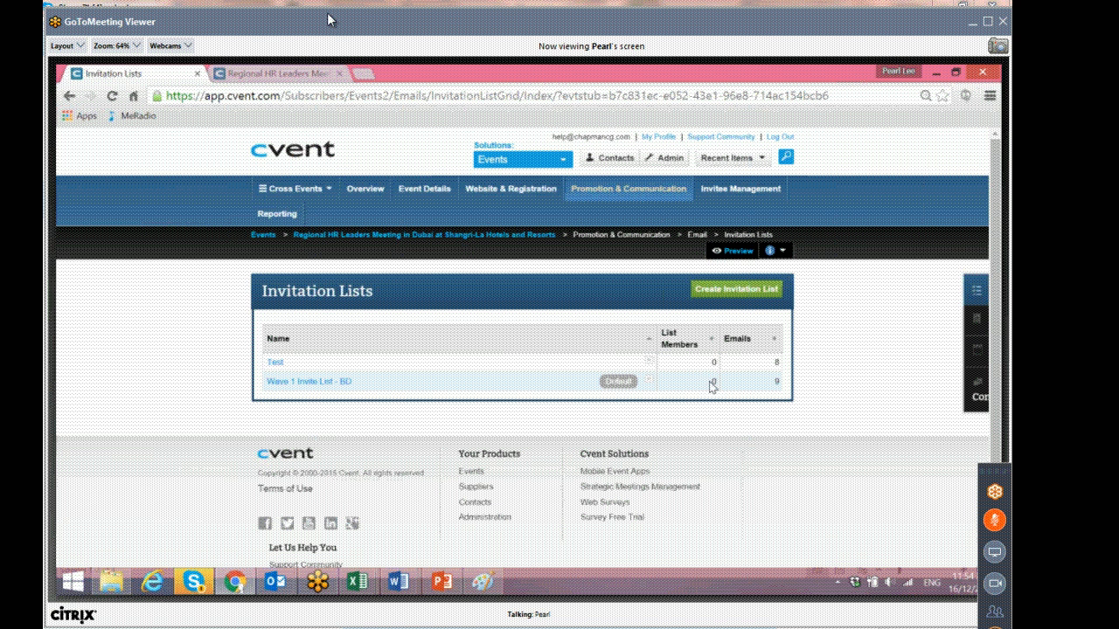
double_click(714, 382)
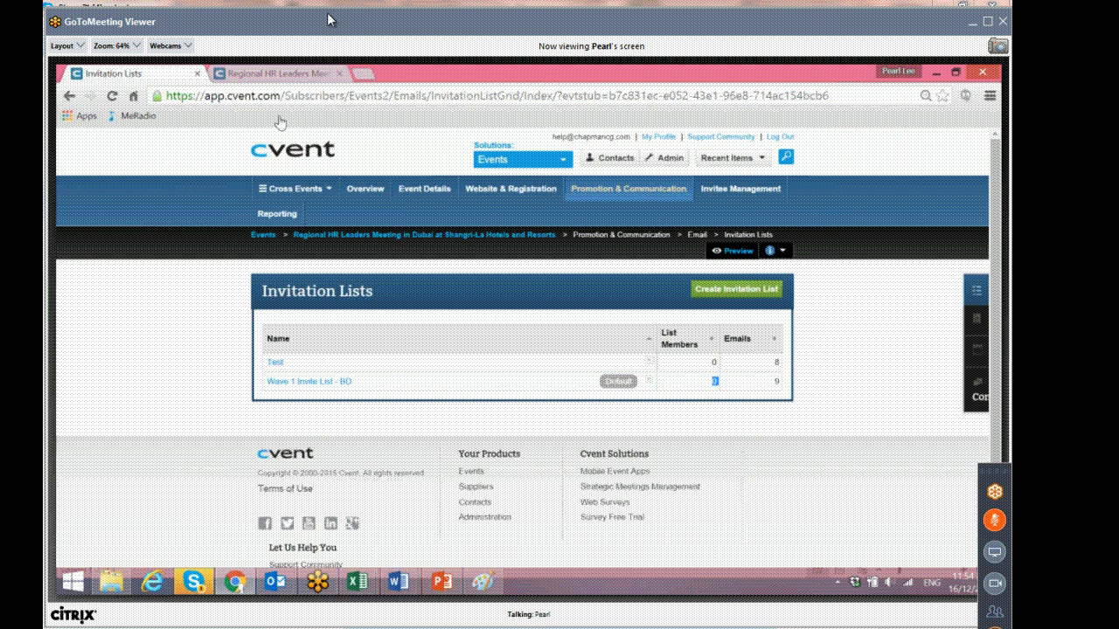
Open the Hong Kong/Asia Pacific HR Leaders Meeting at GE event in a new tab.
right_click(293, 145)
click(336, 152)
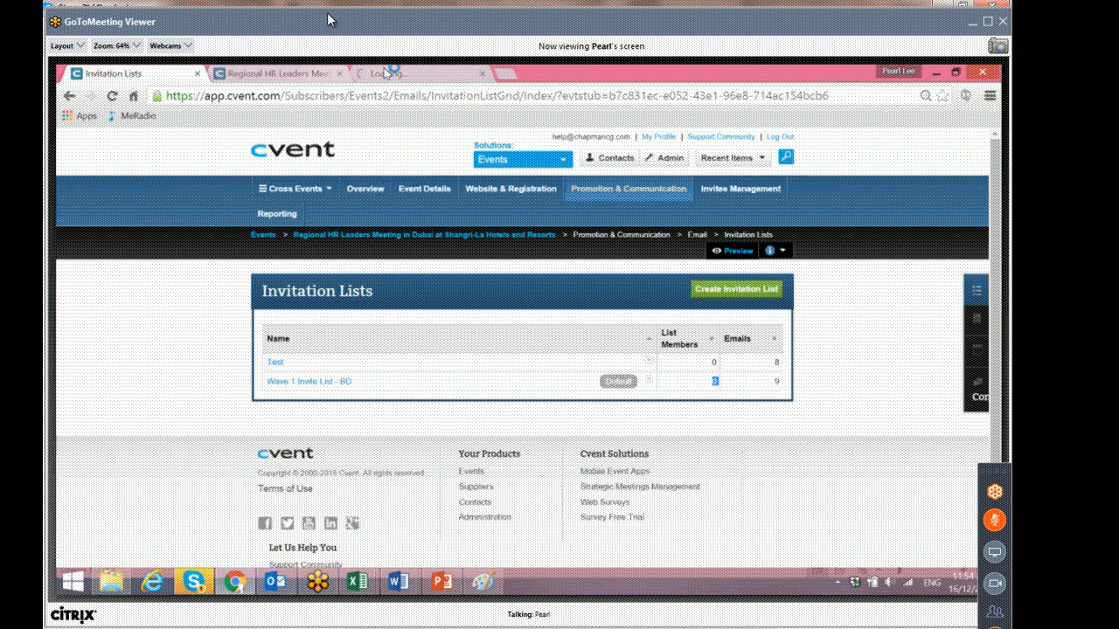
click(387, 72)
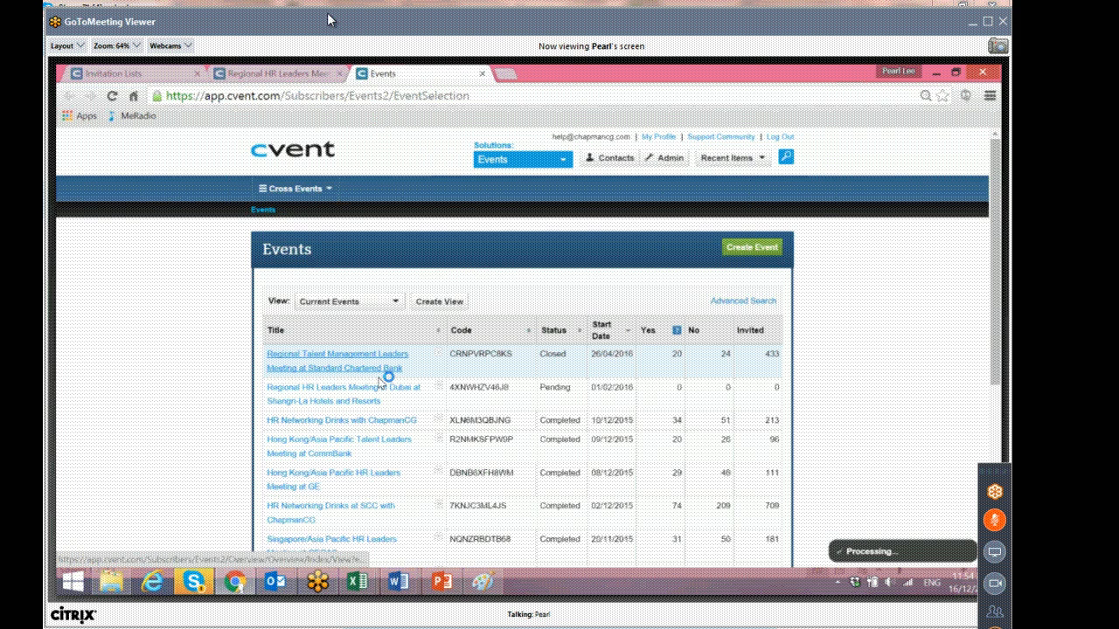
scroll(336, 343, down, 3)
click(306, 331)
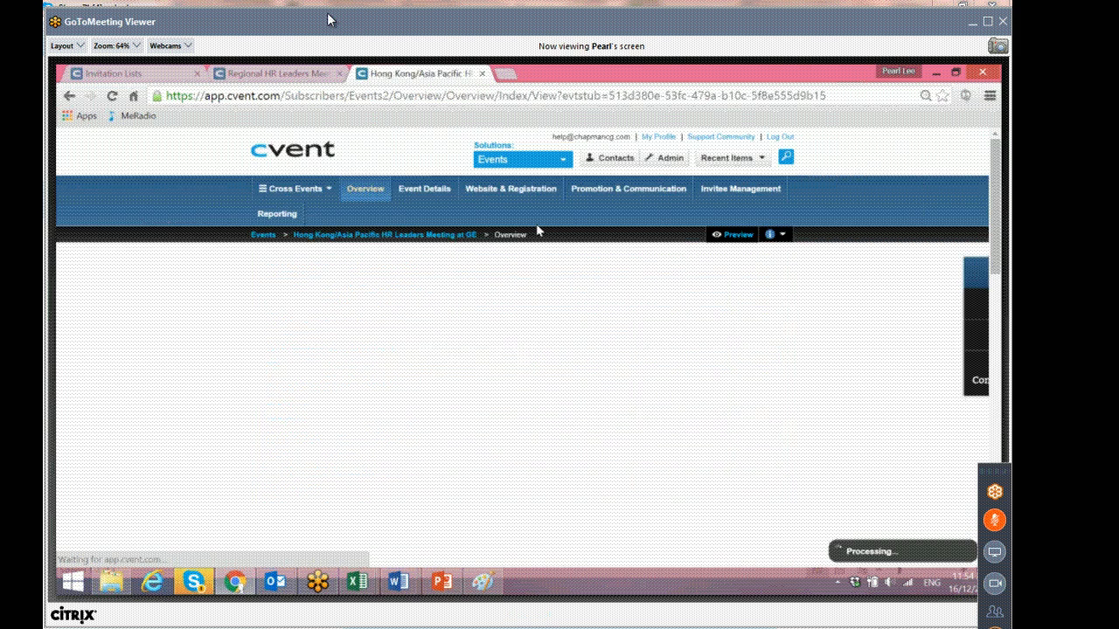
Check that event's Wave 1 Invite List - BD member count, then return to the Dubai event tab.
mouse_move(628, 188)
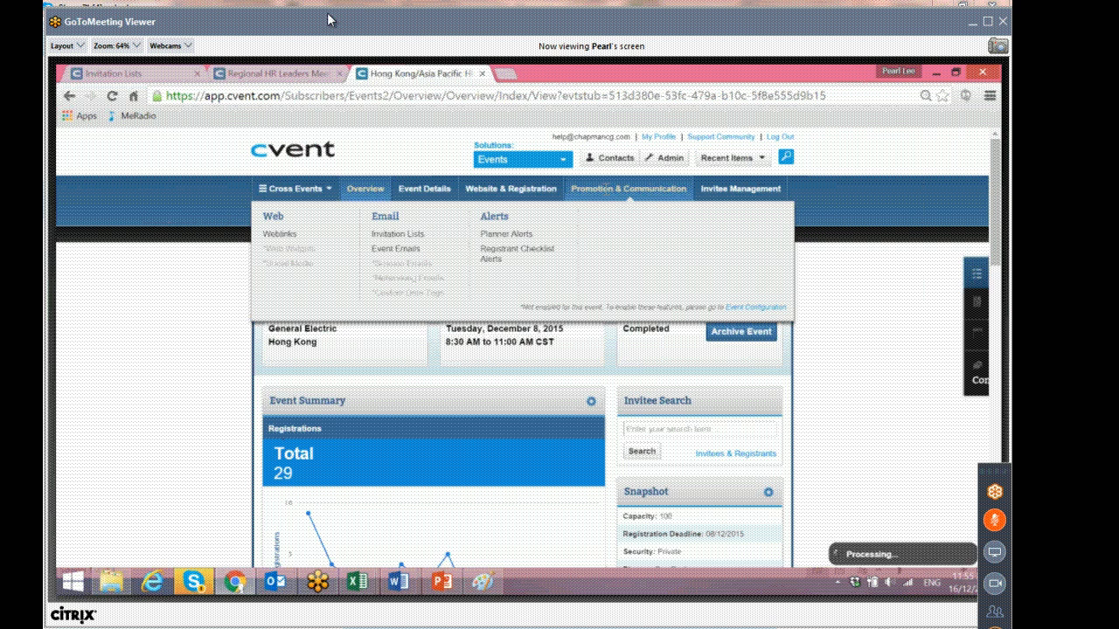
click(408, 237)
double_click(710, 365)
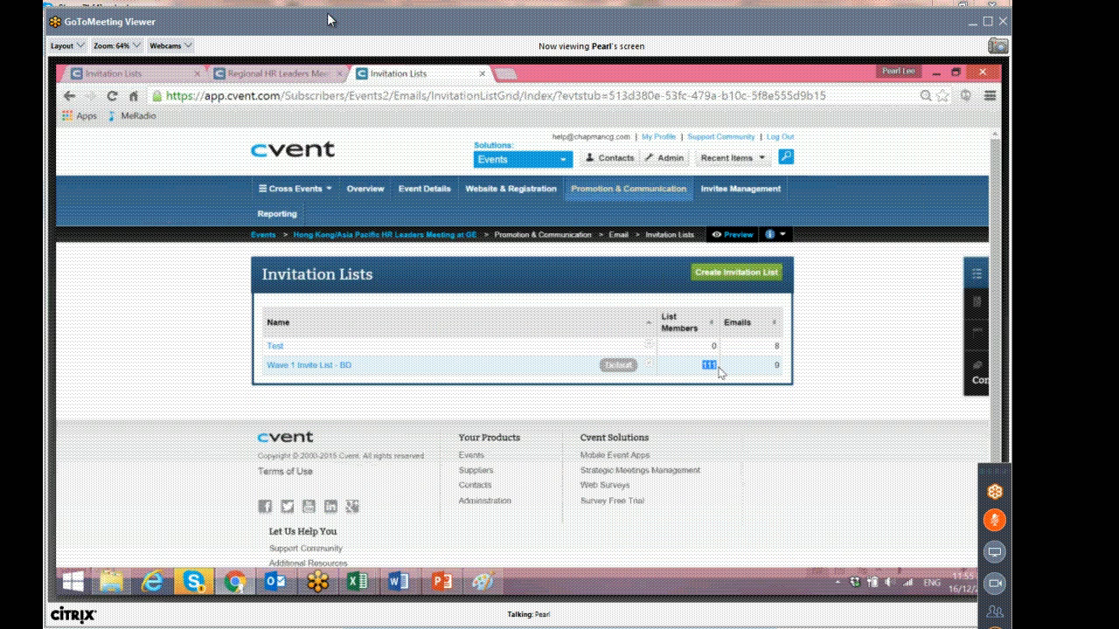
click(719, 371)
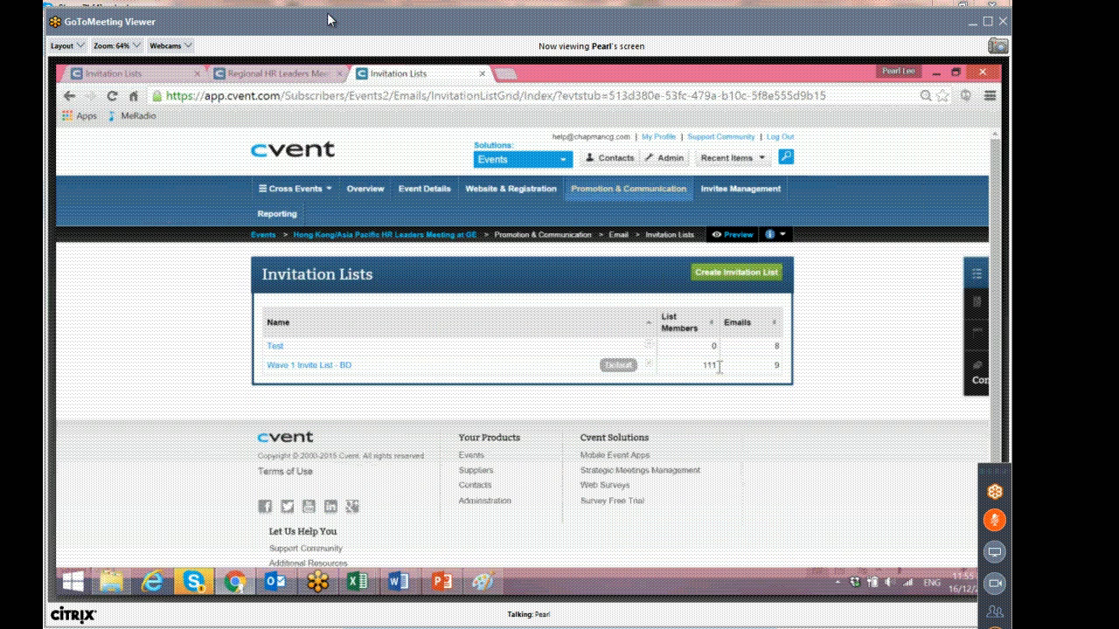
click(154, 72)
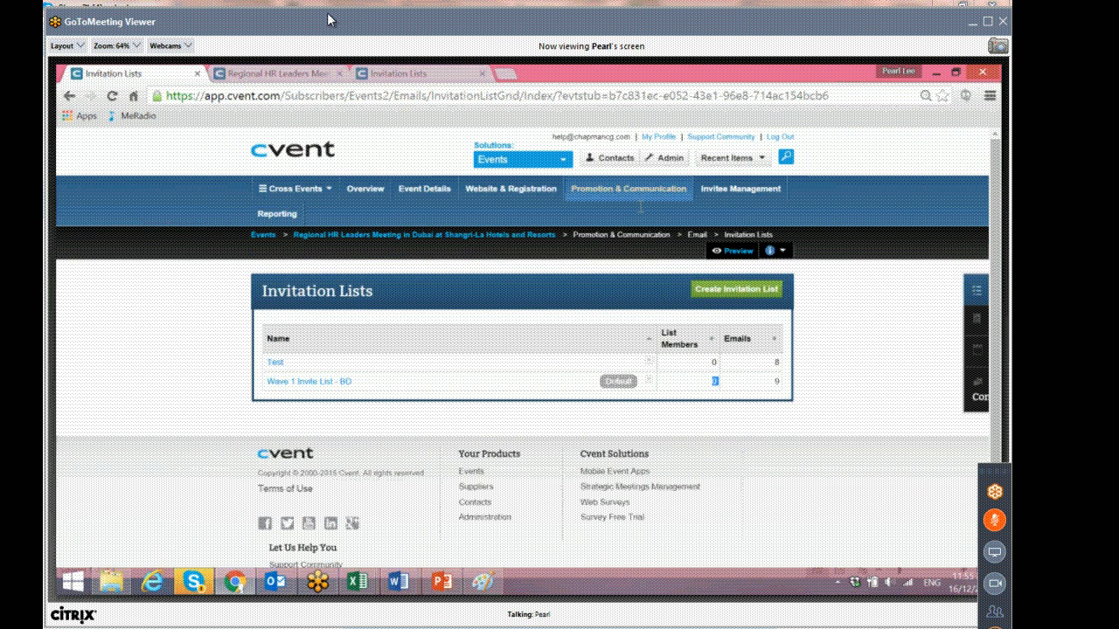
Review the Dubai event emails for Wave 1 Invite List - BD and open the 01) HK - GE HR Wave 1 Invite Text email.
mouse_move(640, 206)
click(407, 248)
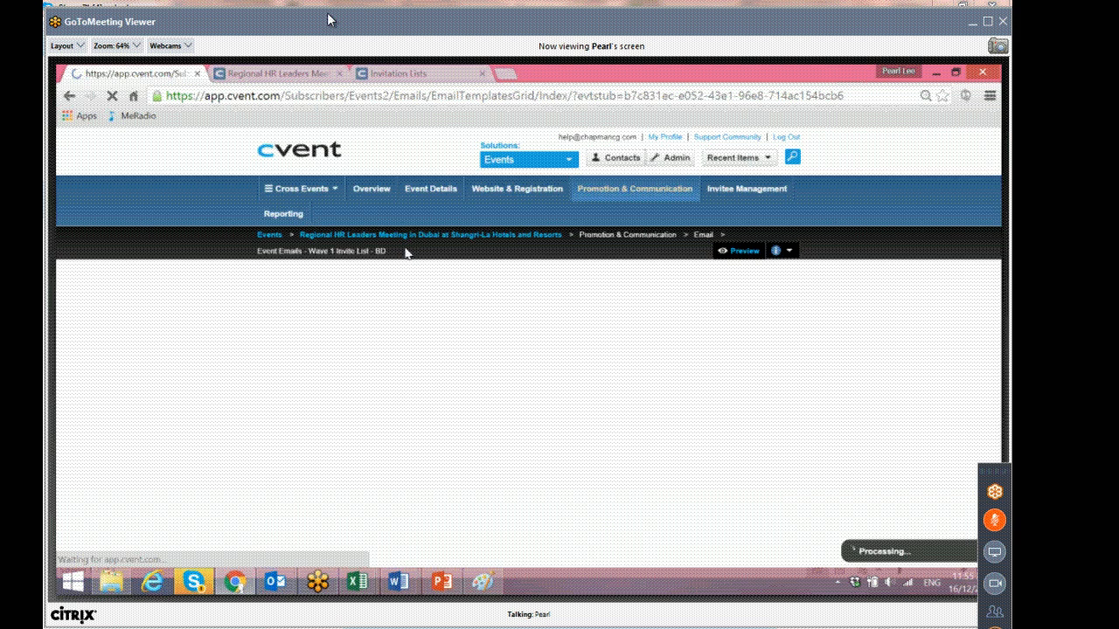
mouse_move(626, 189)
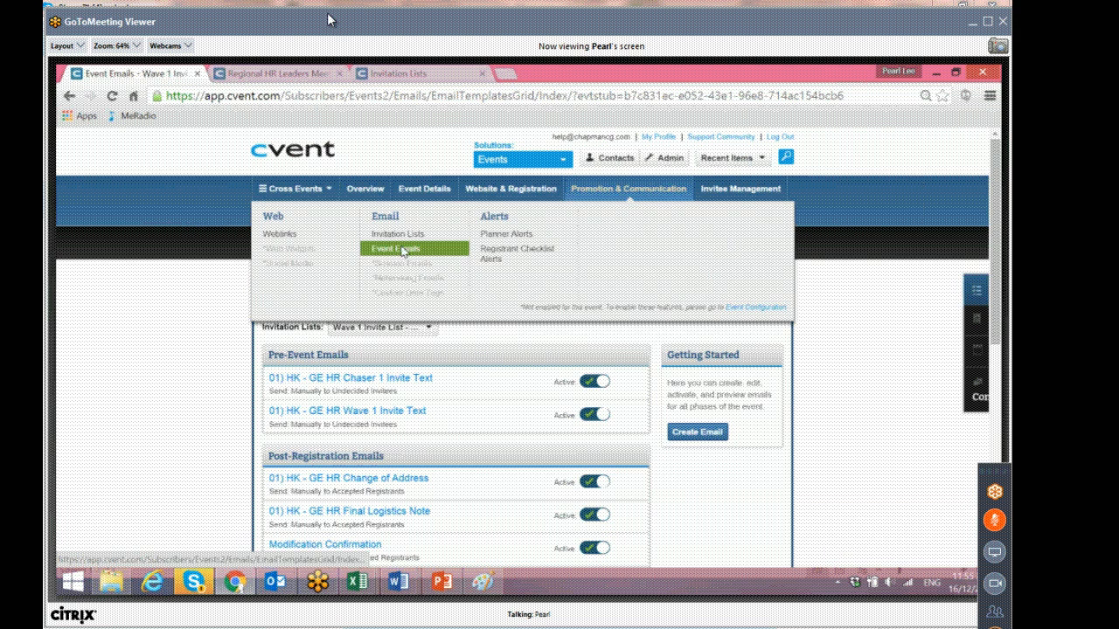
scroll(471, 352, down, 2)
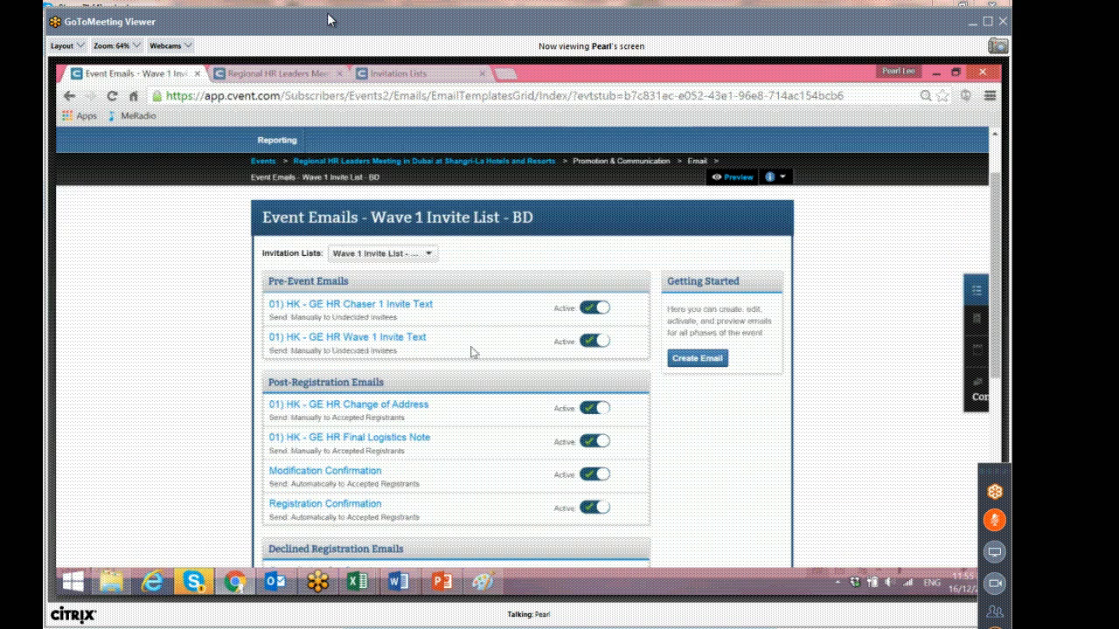
scroll(472, 352, down, 4)
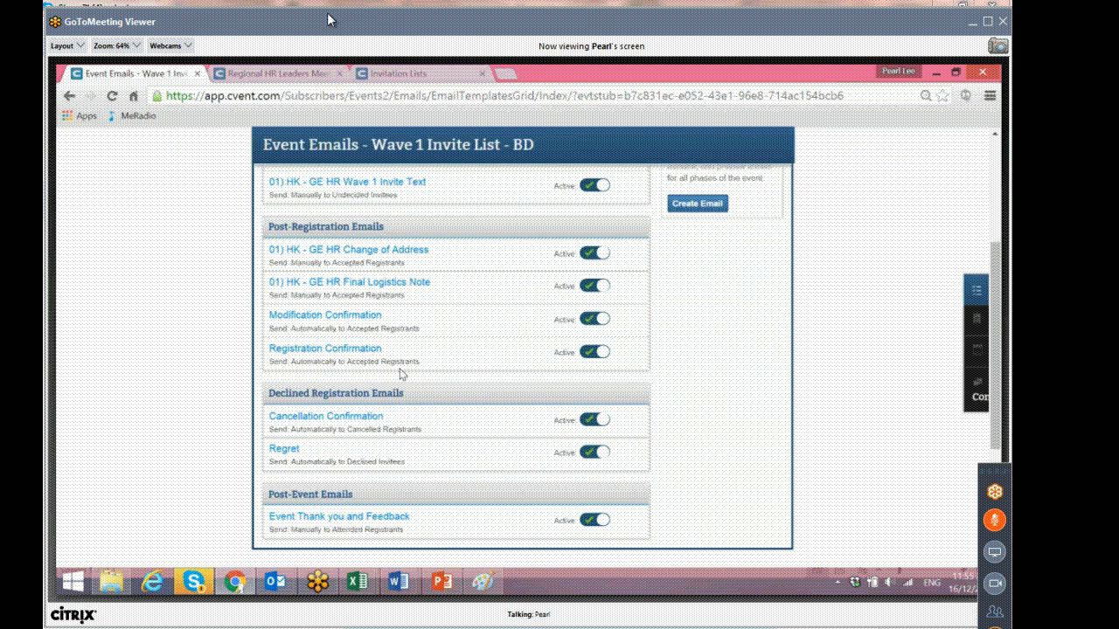
scroll(400, 373, up, 4)
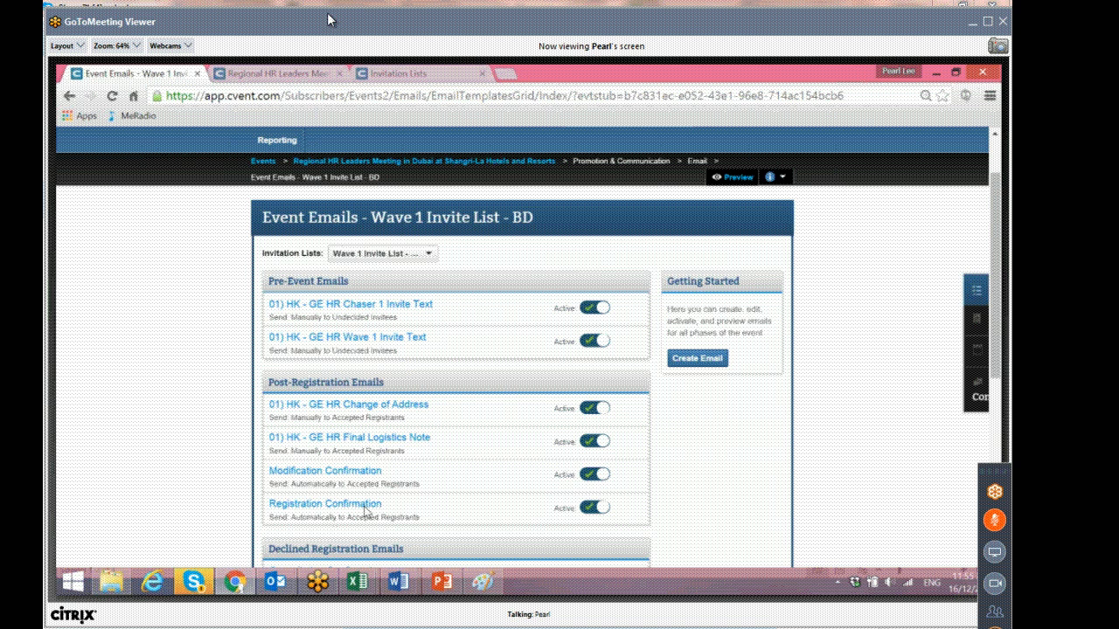
scroll(366, 511, down, 4)
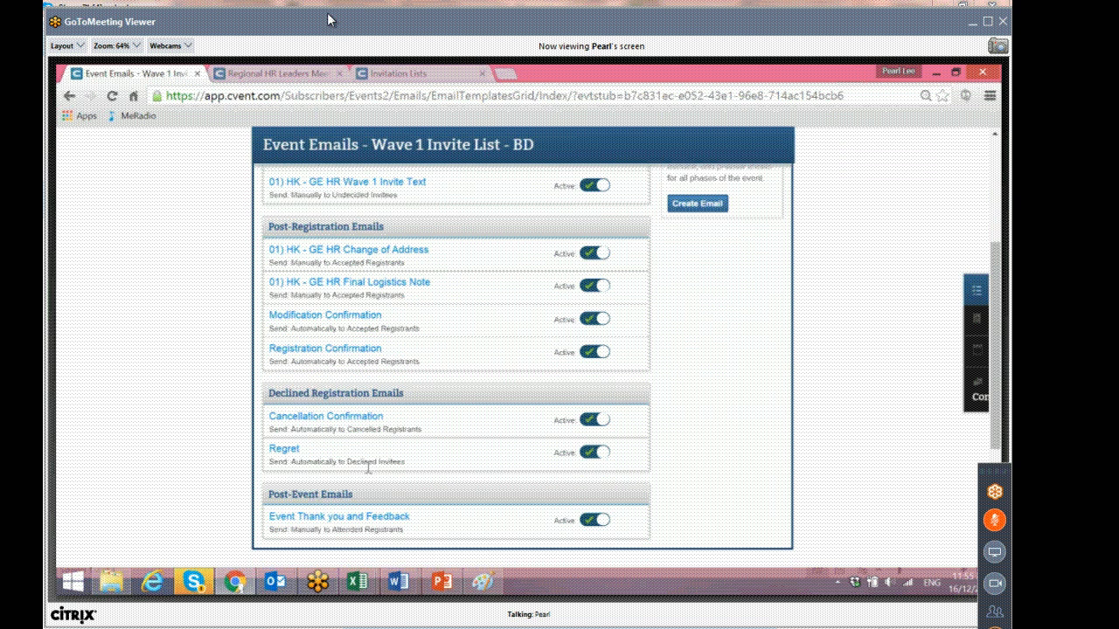
scroll(367, 469, up, 2)
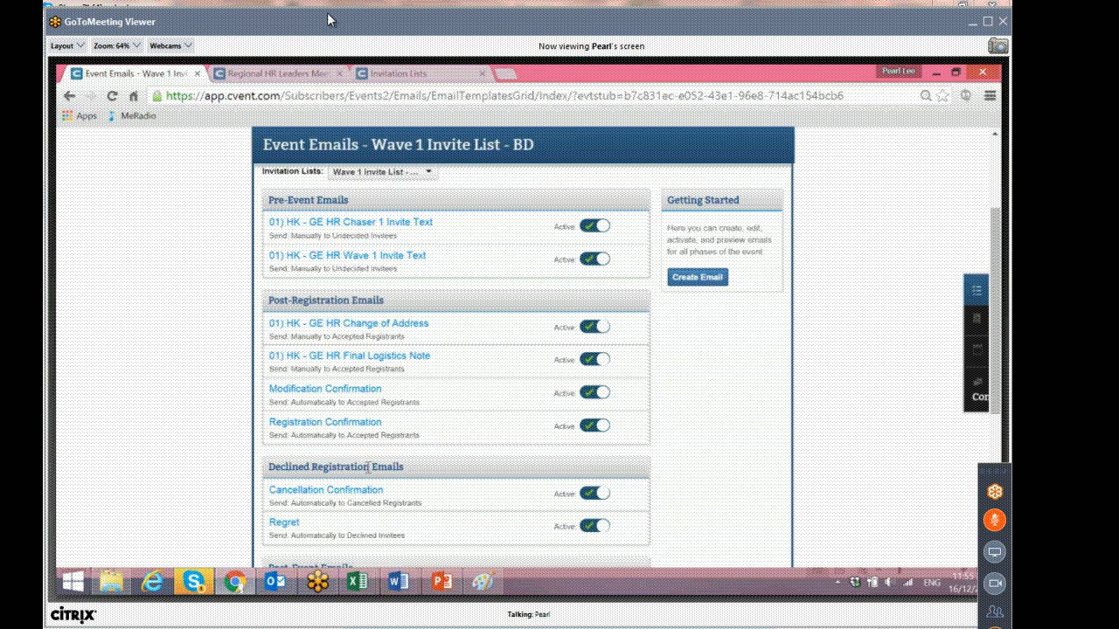
scroll(367, 468, up, 2)
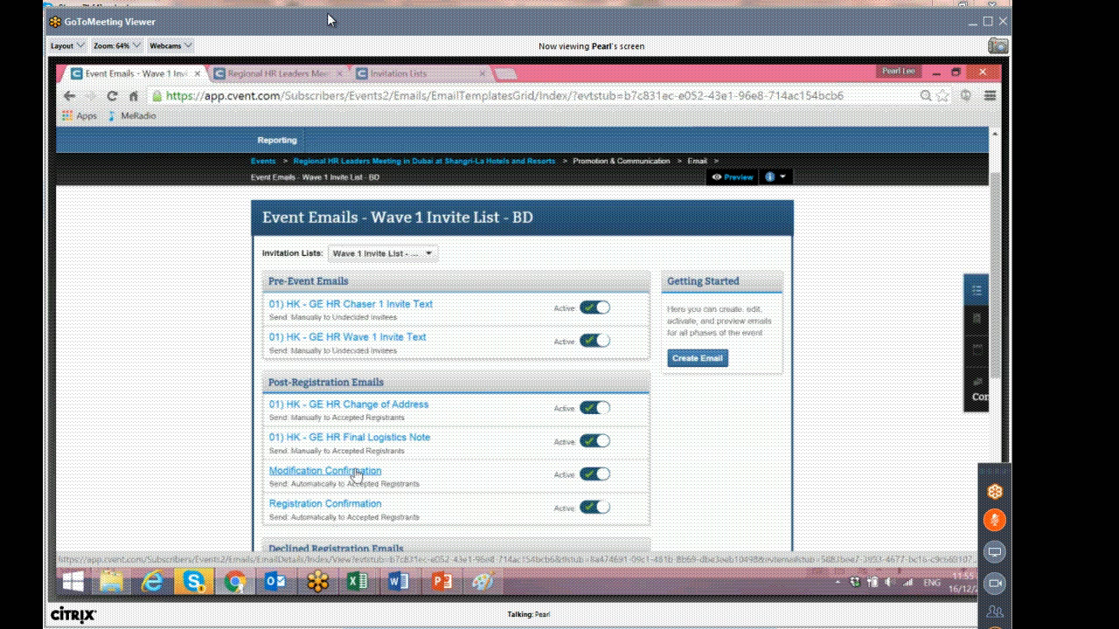
scroll(445, 420, down, 2)
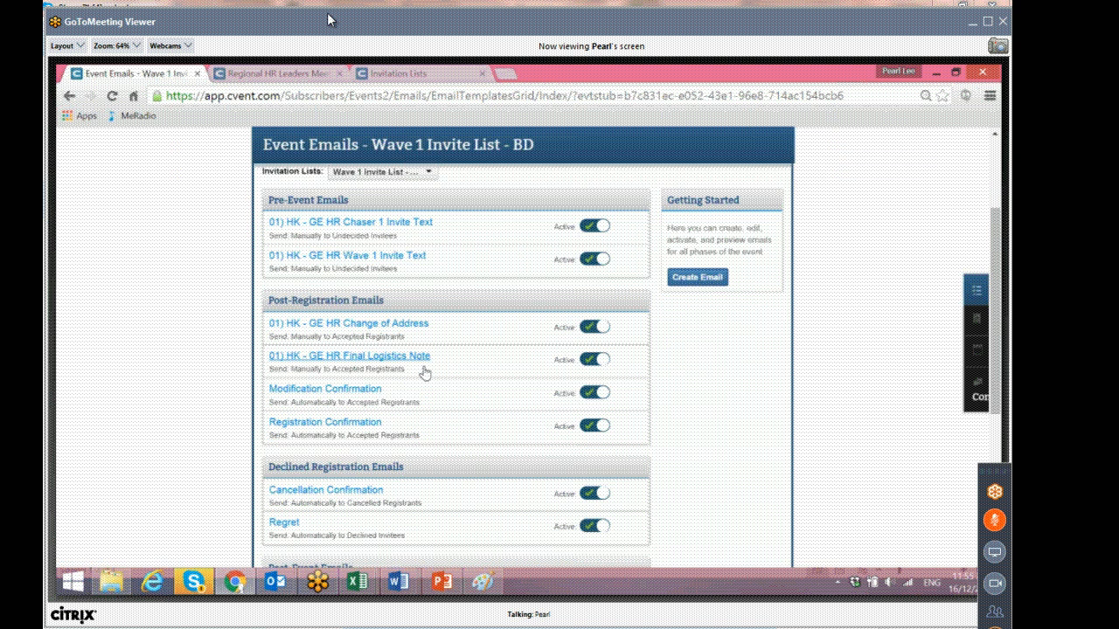
scroll(402, 432, down, 2)
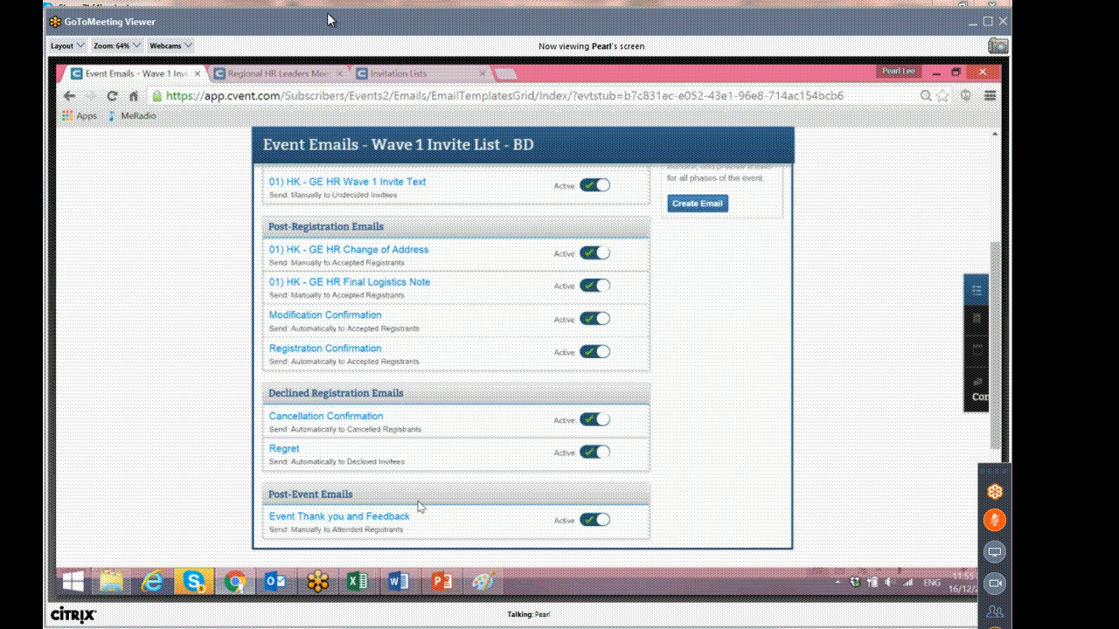
scroll(371, 459, up, 2)
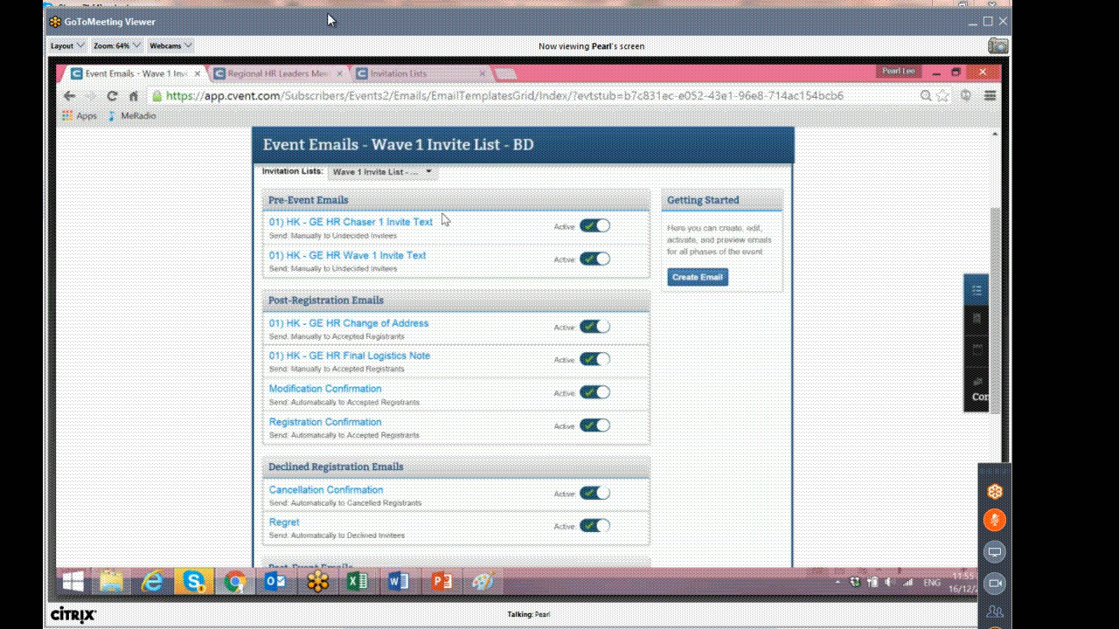
right_click(334, 257)
click(334, 257)
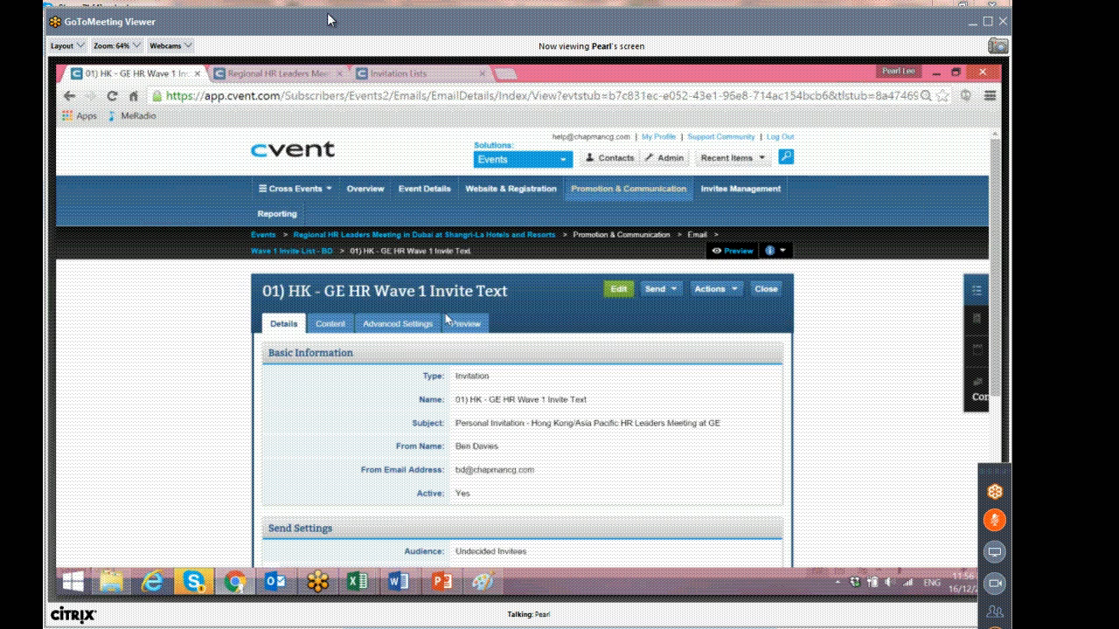
Edit the invite email's details and rename it 01) Dubai - Shangri-la Wave 1 Invite Text.
mouse_move(277, 214)
click(626, 291)
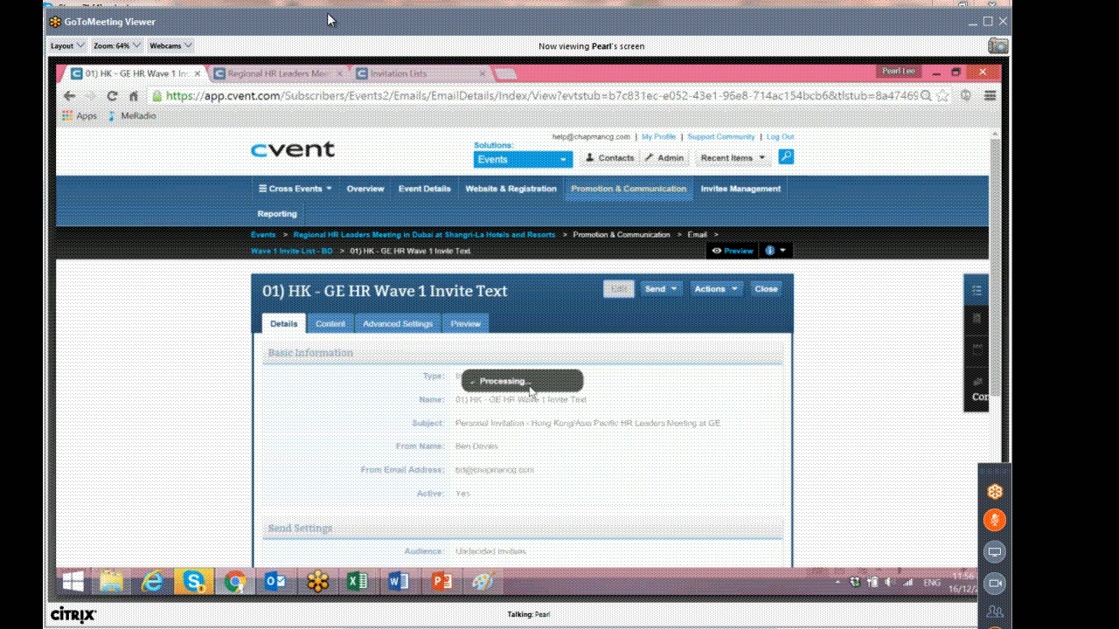
drag(518, 399, 477, 399)
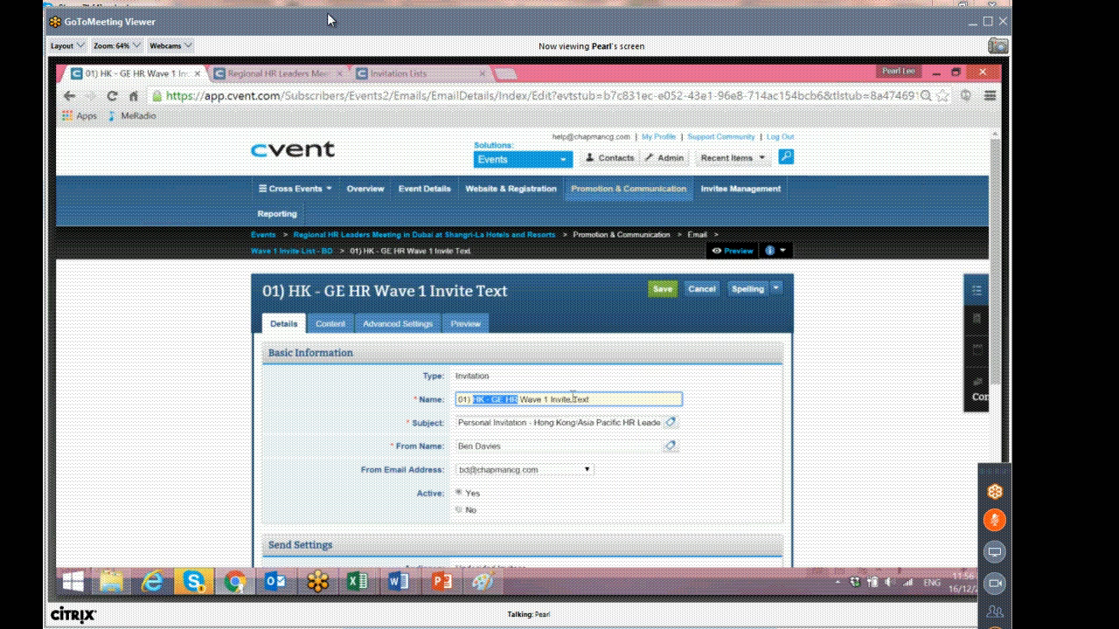
text(Dubai - )
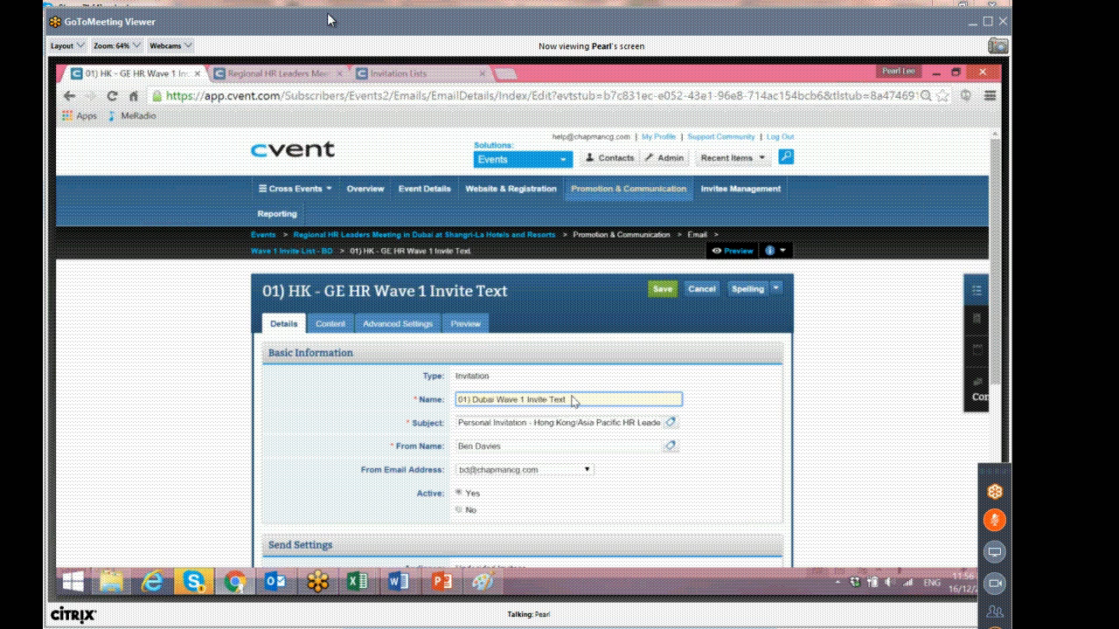
text(Shangri-La)
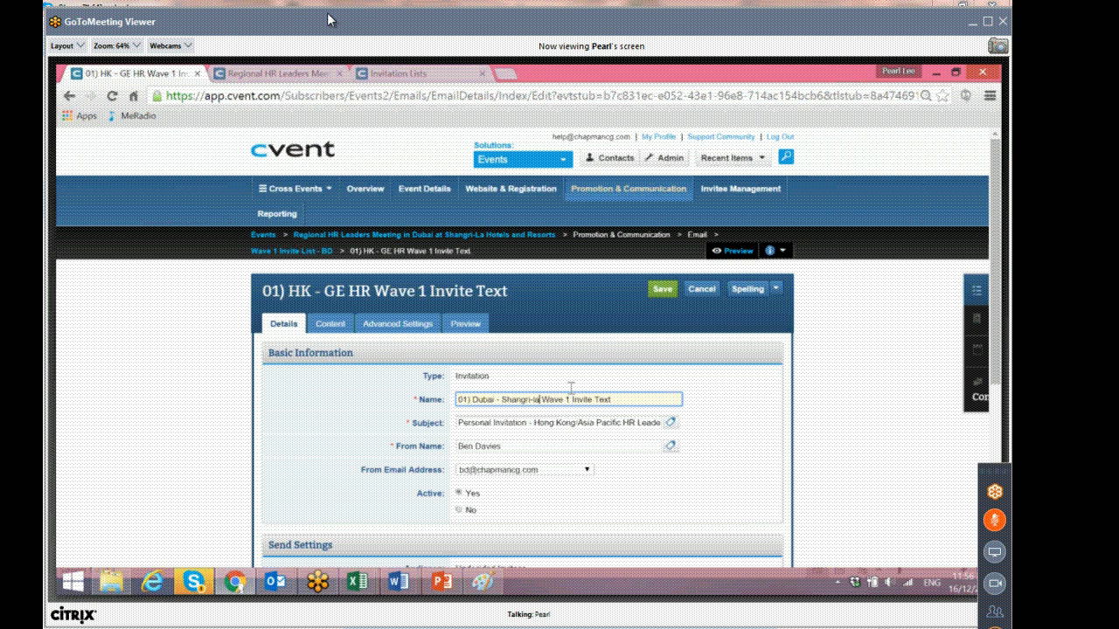
Copy the invitation subject line from the Shangri-La Word document and paste it into the email's Subject.
click(398, 585)
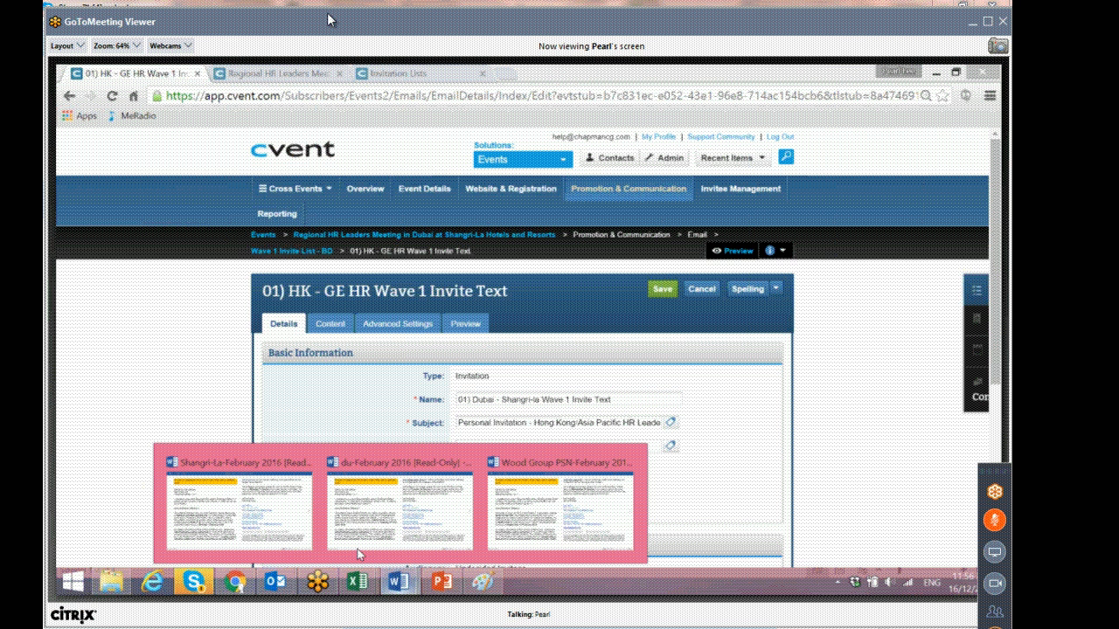
click(239, 514)
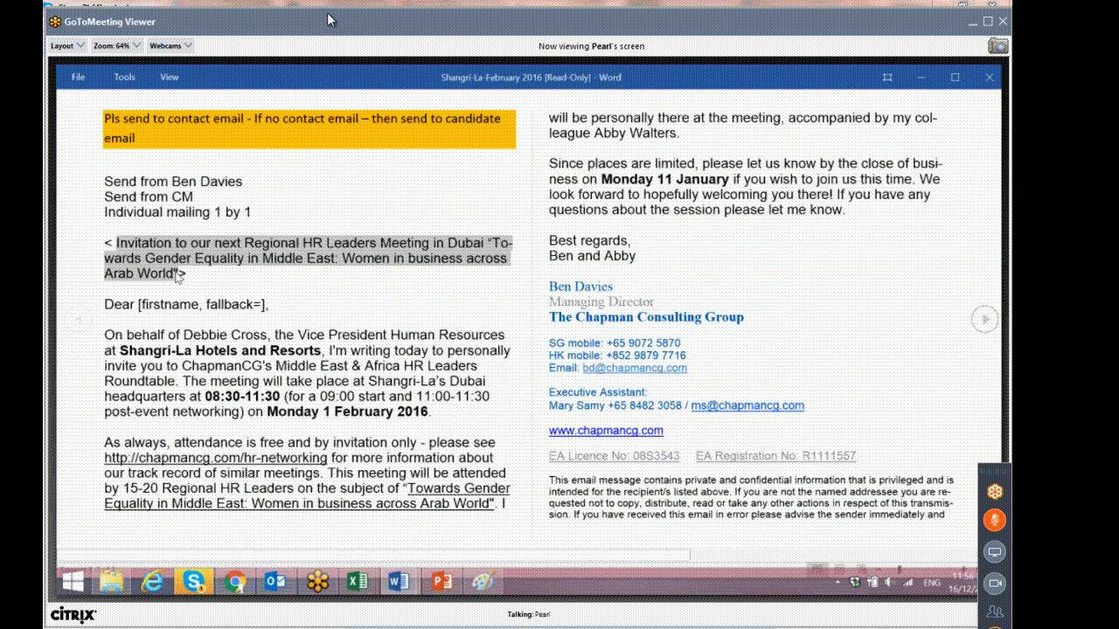
click(235, 582)
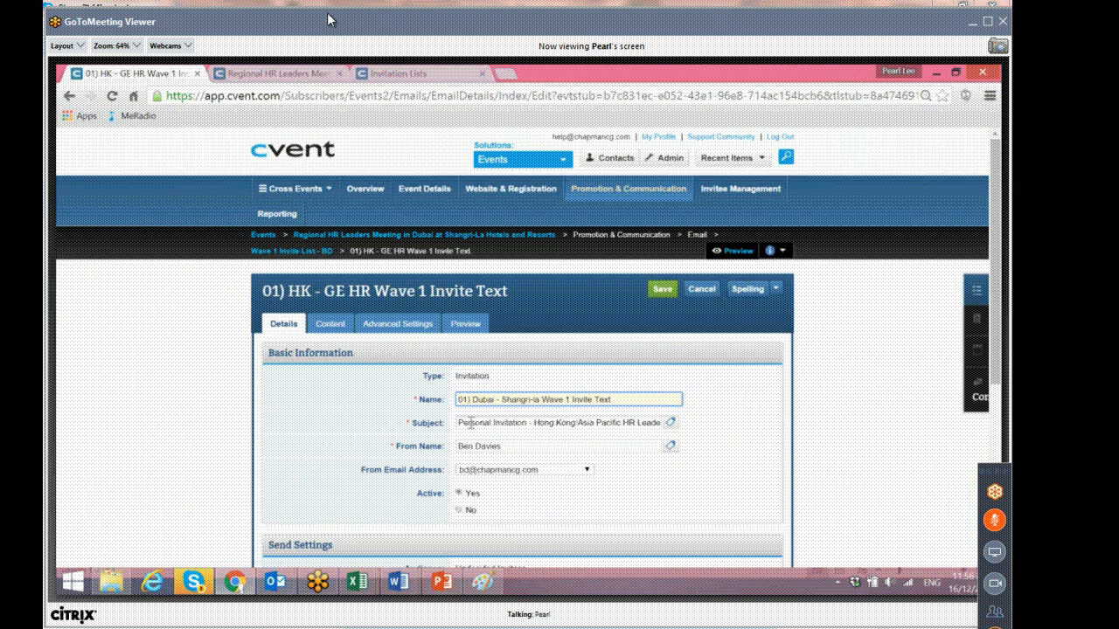
drag(458, 422, 375, 434)
key(ctrl+v)
Try other sender addresses in the From Email Address list.
click(725, 437)
click(413, 445)
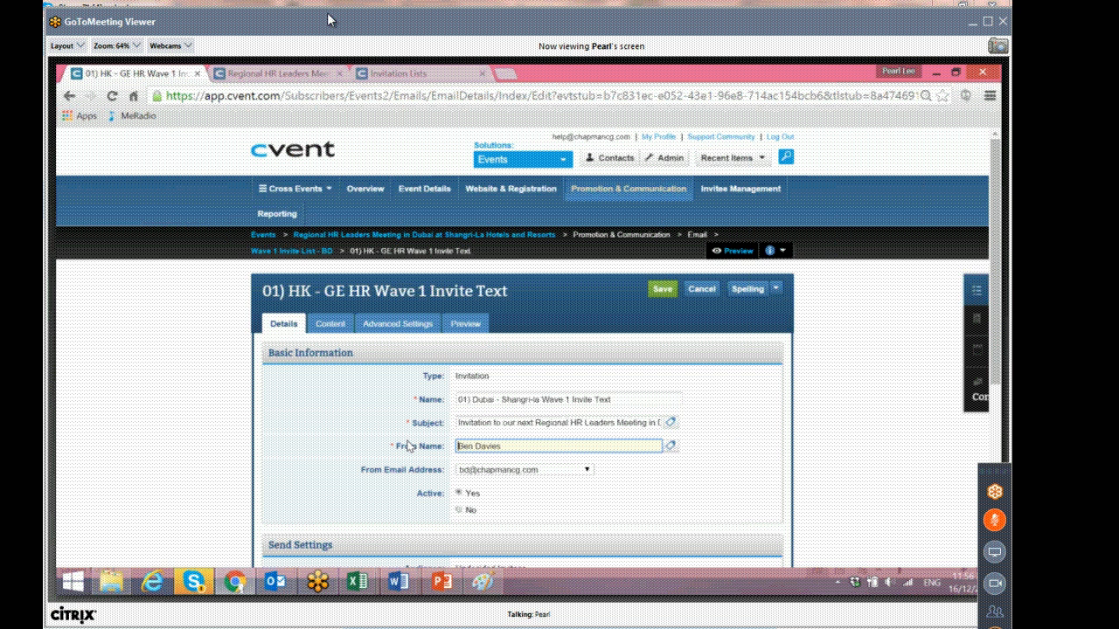
scroll(407, 445, down, 1)
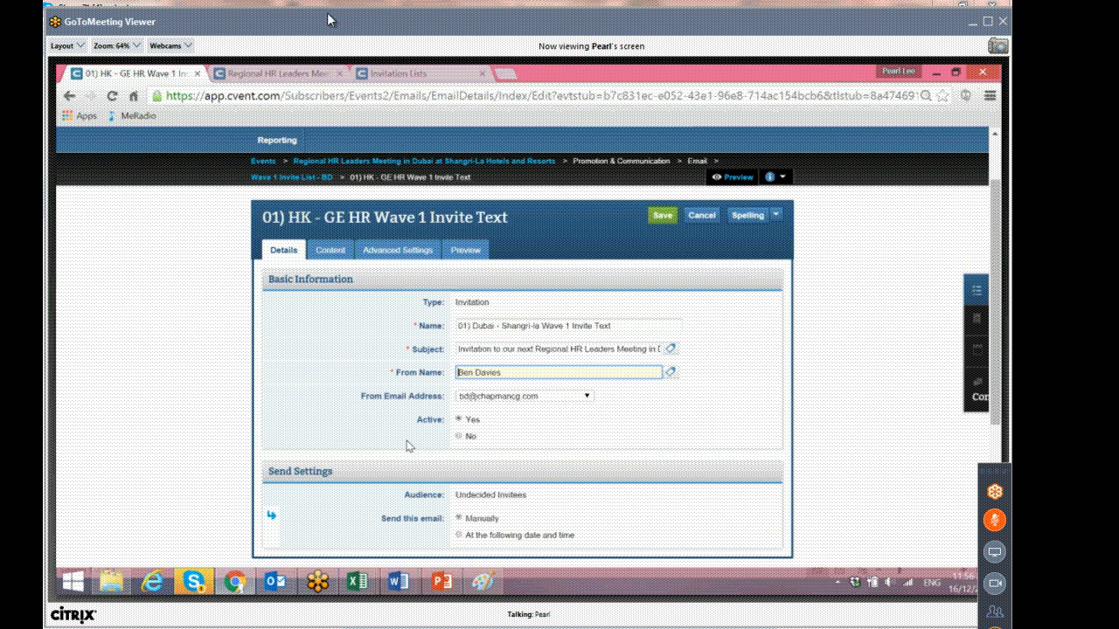
click(588, 397)
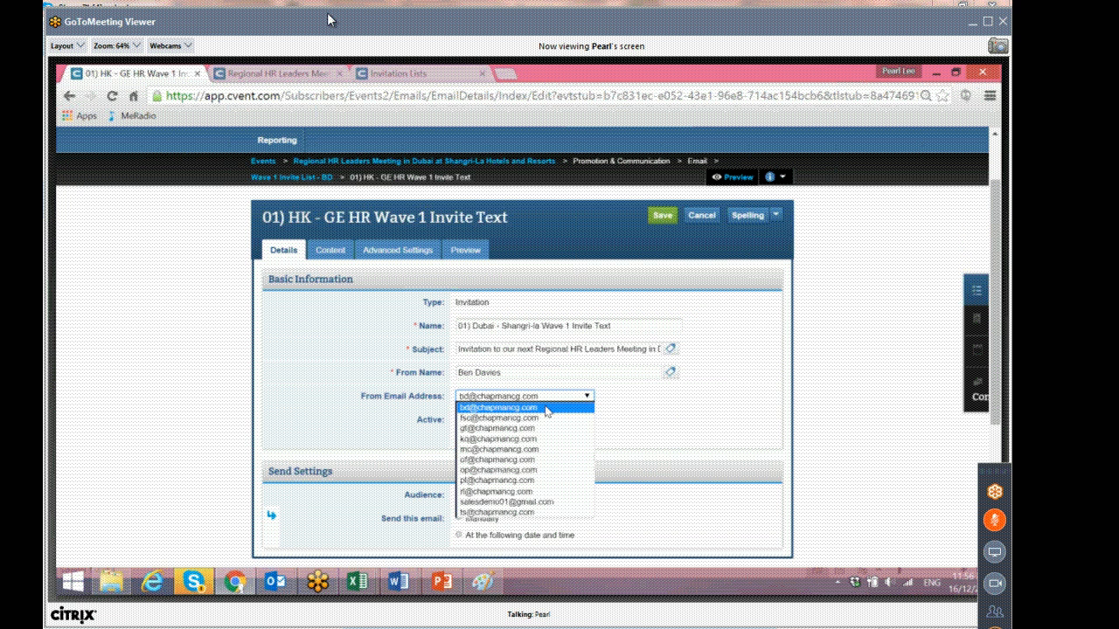
click(656, 409)
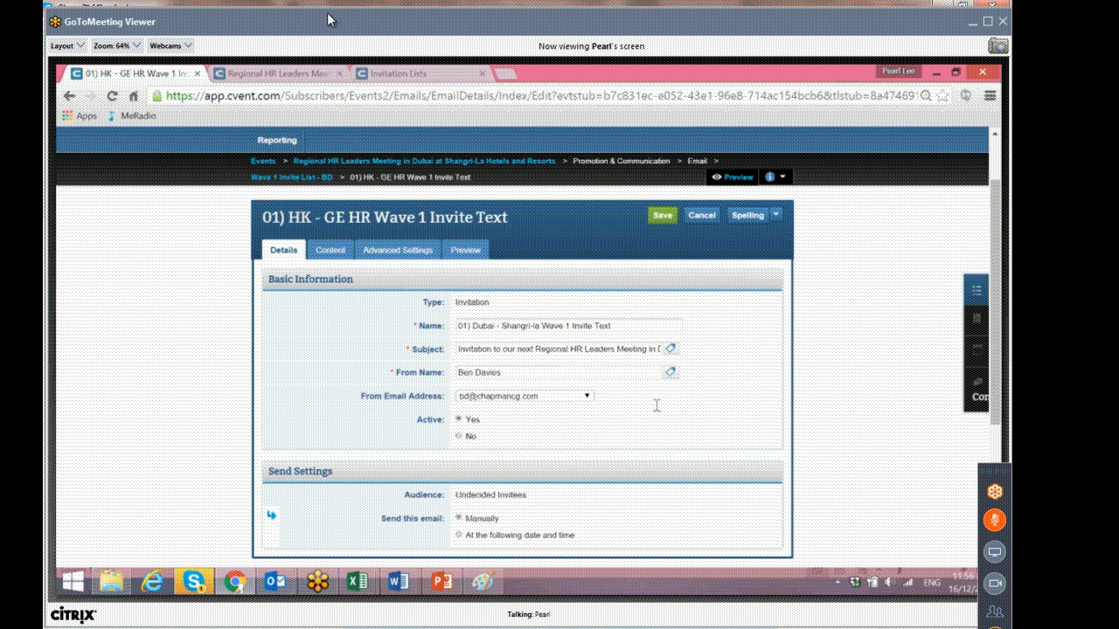
click(577, 398)
click(540, 416)
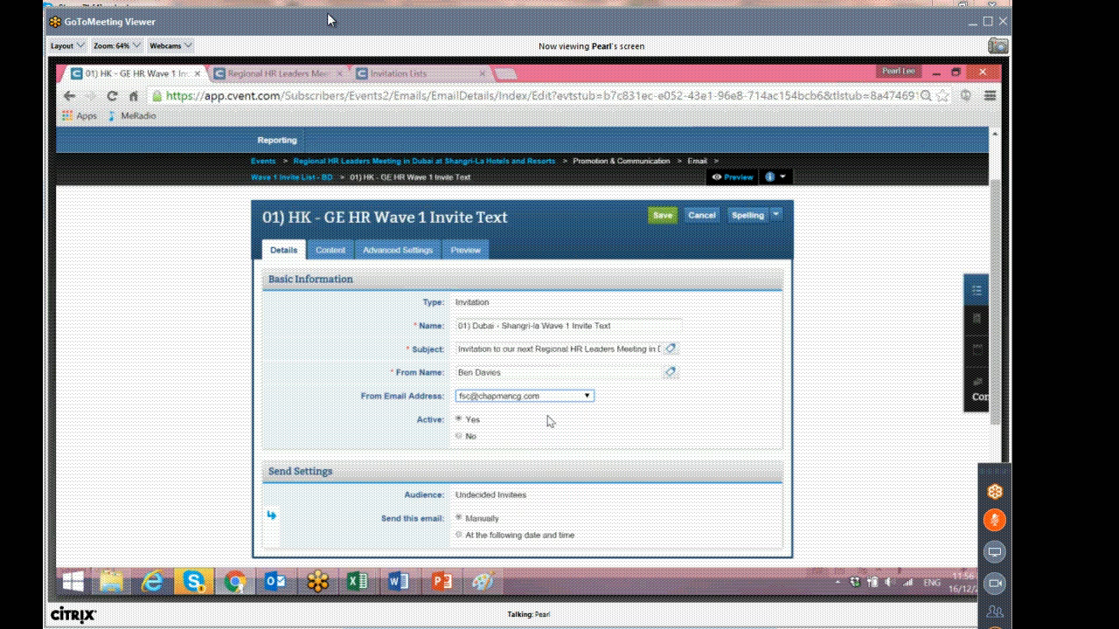
click(562, 400)
click(518, 441)
triple_click(491, 373)
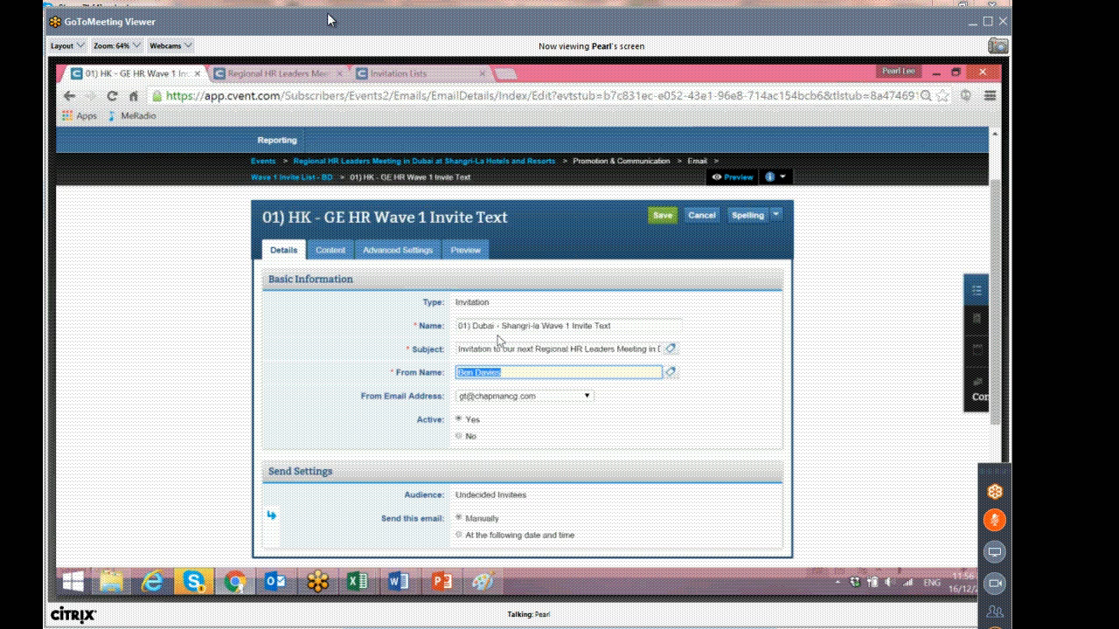
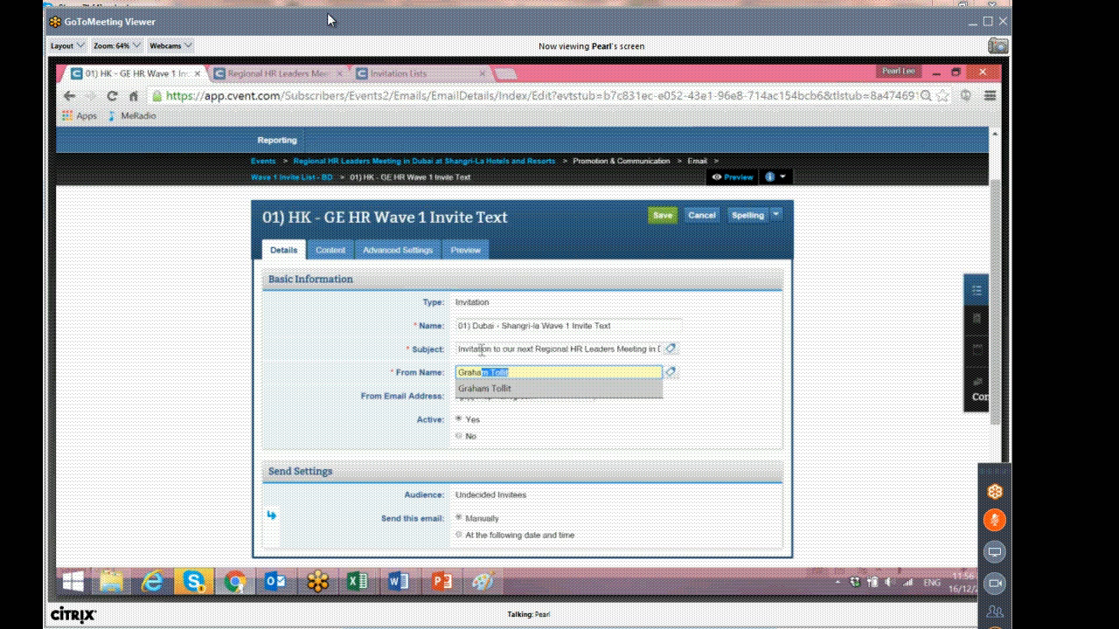
drag(490, 373, 274, 366)
text(b)
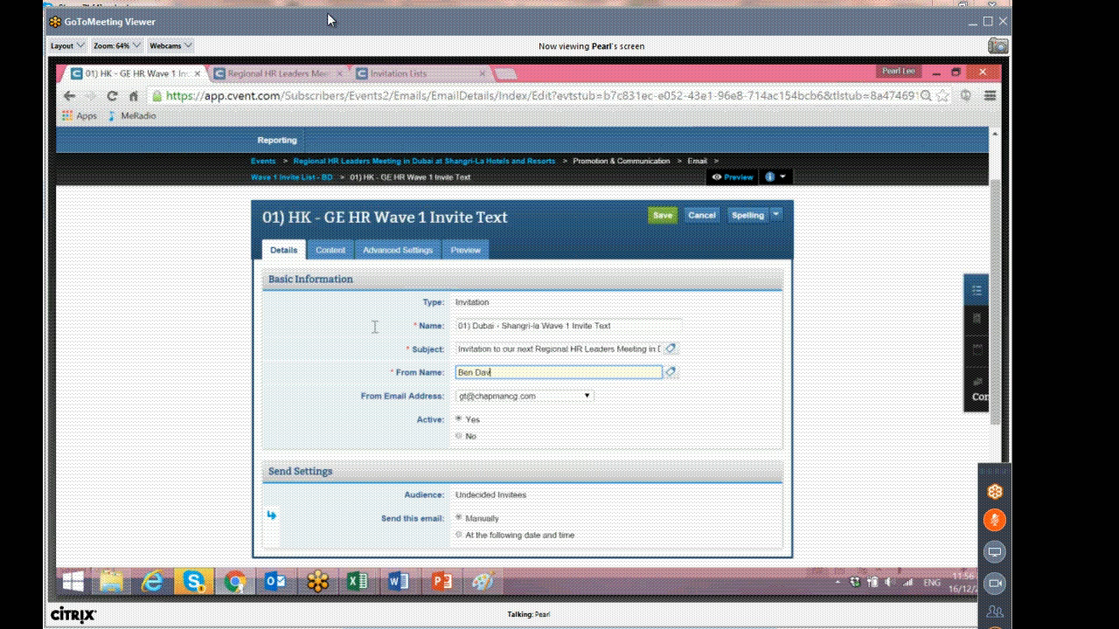
click(544, 401)
click(531, 409)
click(616, 443)
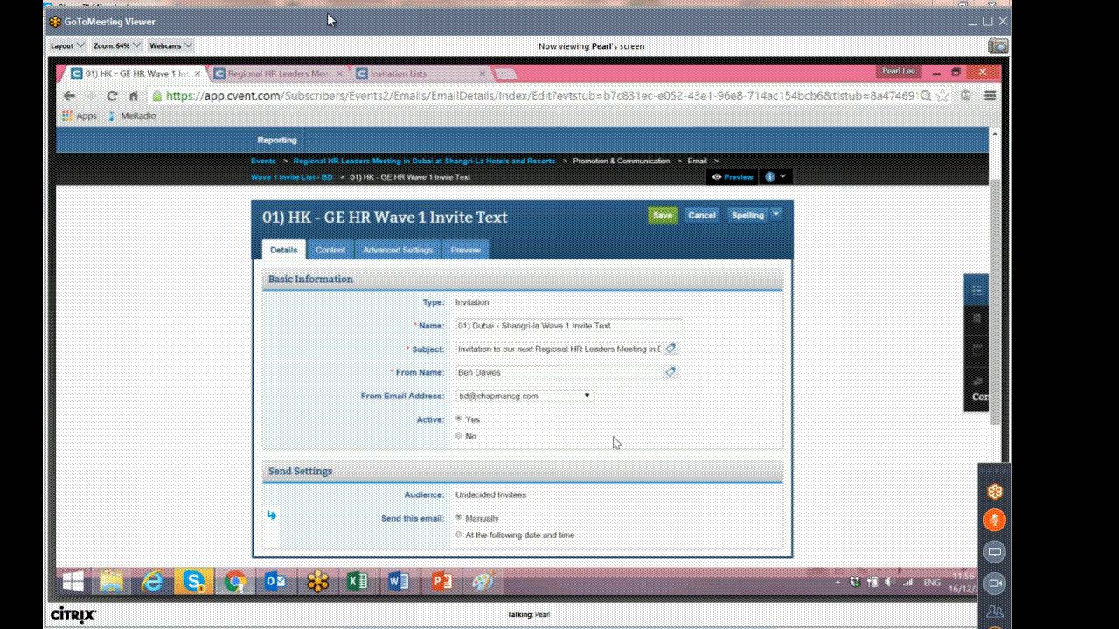
Save the email's details.
scroll(616, 442, down, 3)
scroll(616, 442, up, 1)
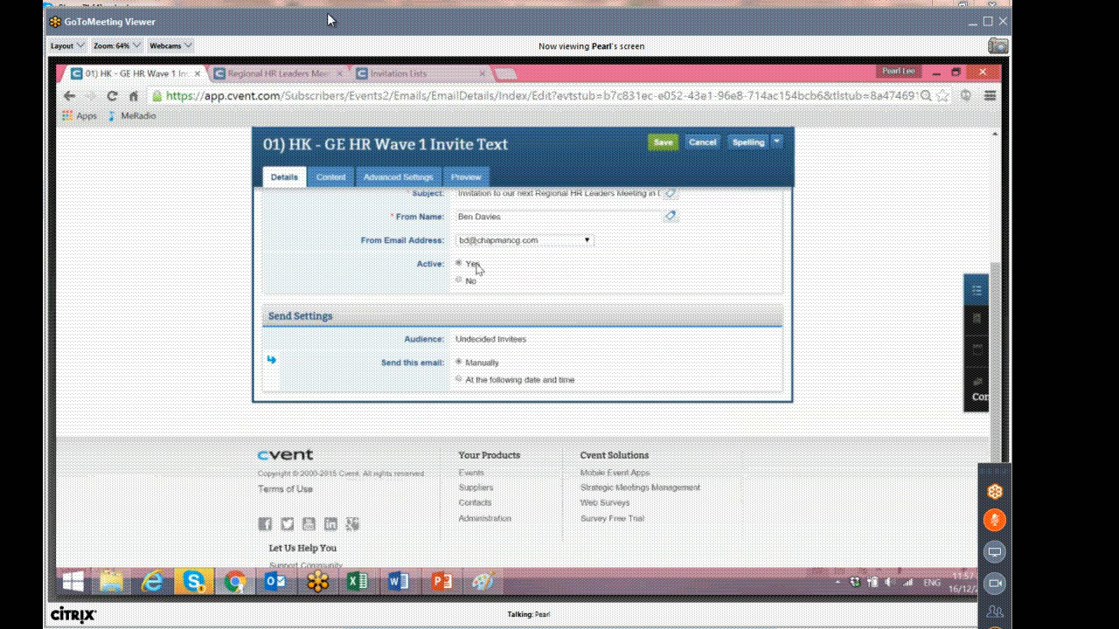
drag(409, 334, 470, 369)
click(557, 364)
scroll(560, 362, up, 4)
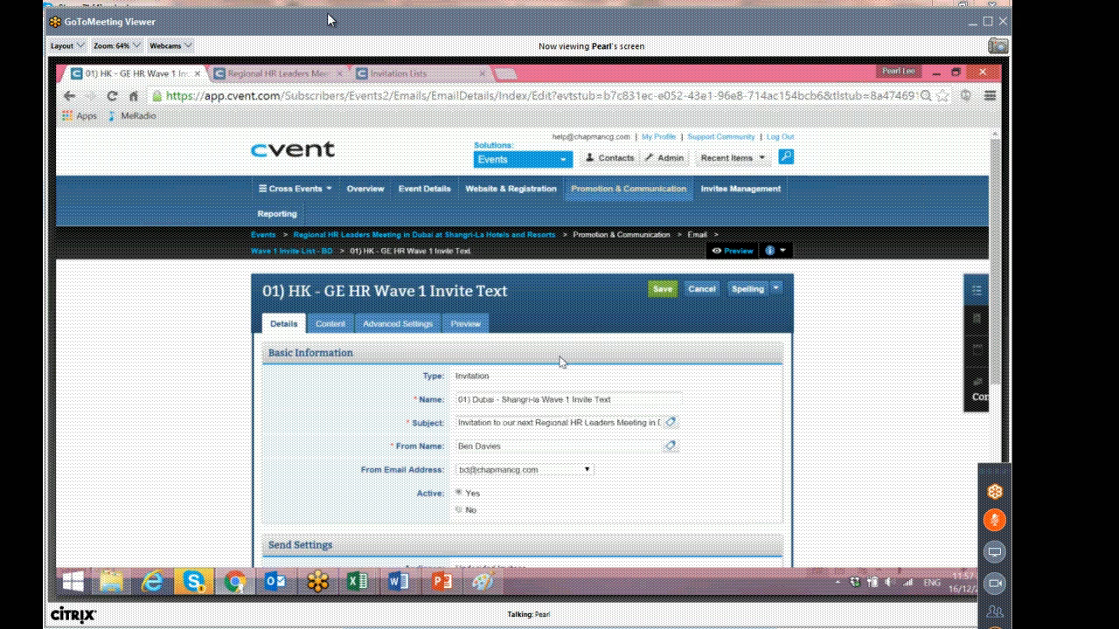
click(661, 292)
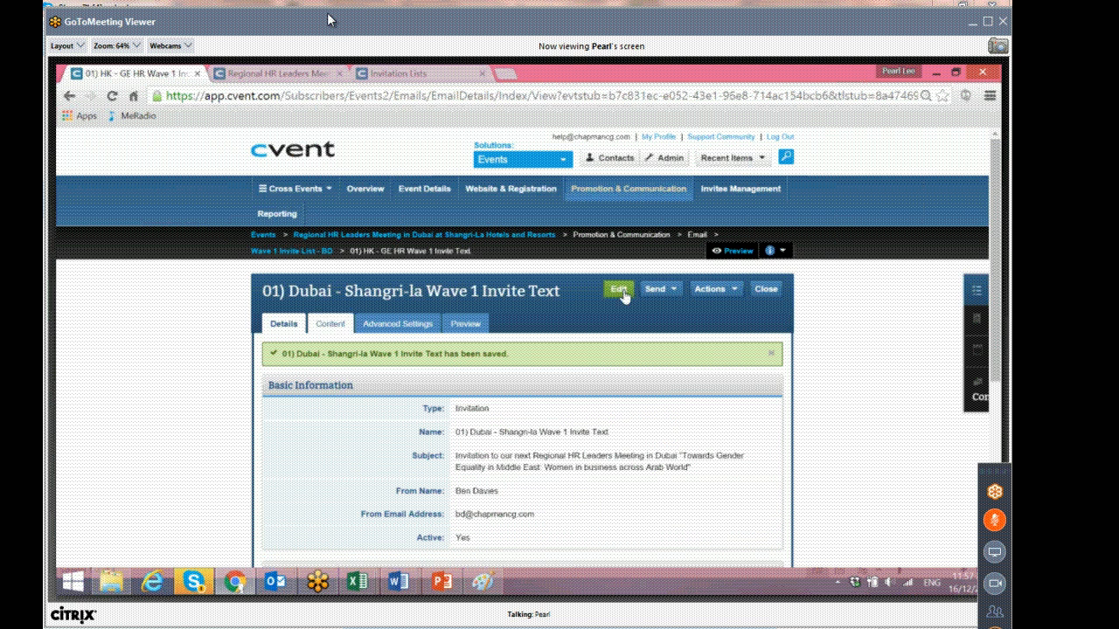
Open the email content for editing and delete the Hong Kong/Asia Pacific header banner.
click(330, 323)
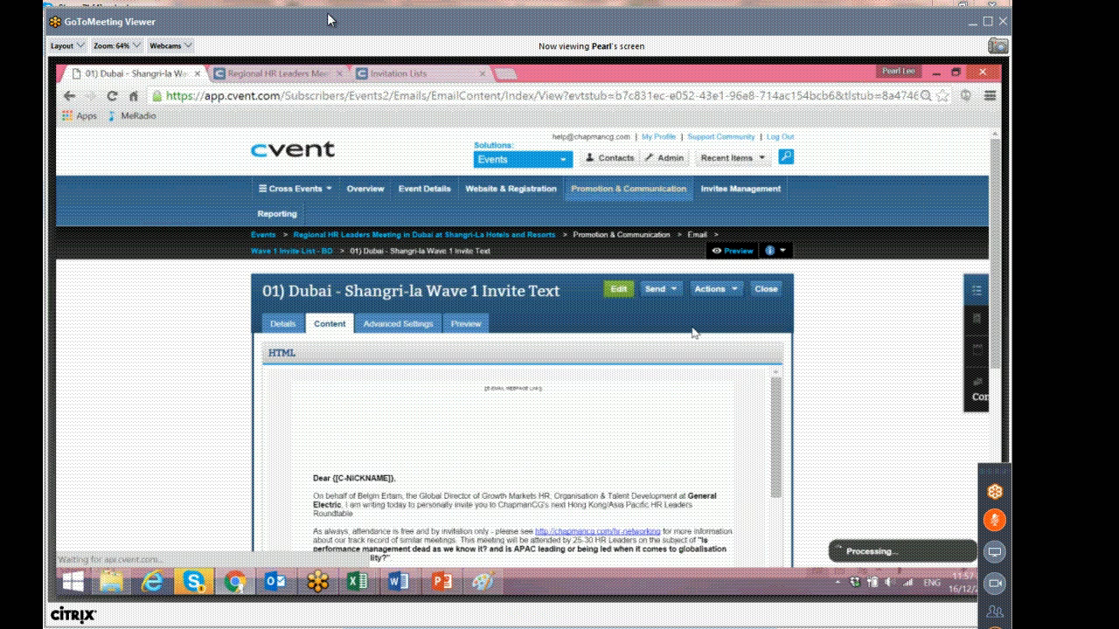
scroll(692, 333, down, 1)
click(616, 217)
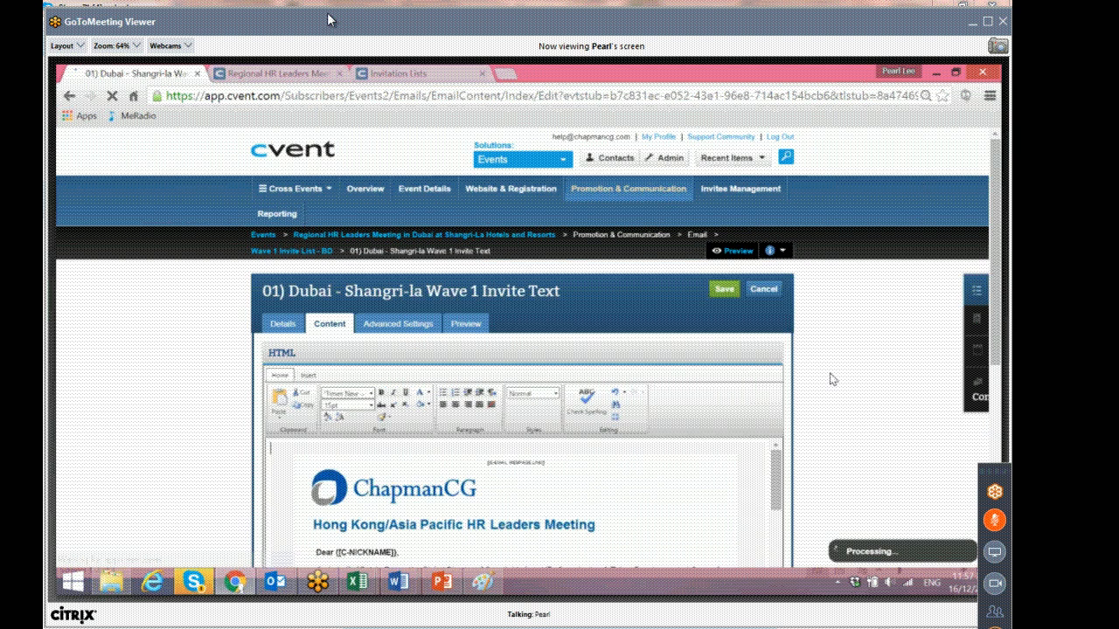
scroll(832, 379, down, 1)
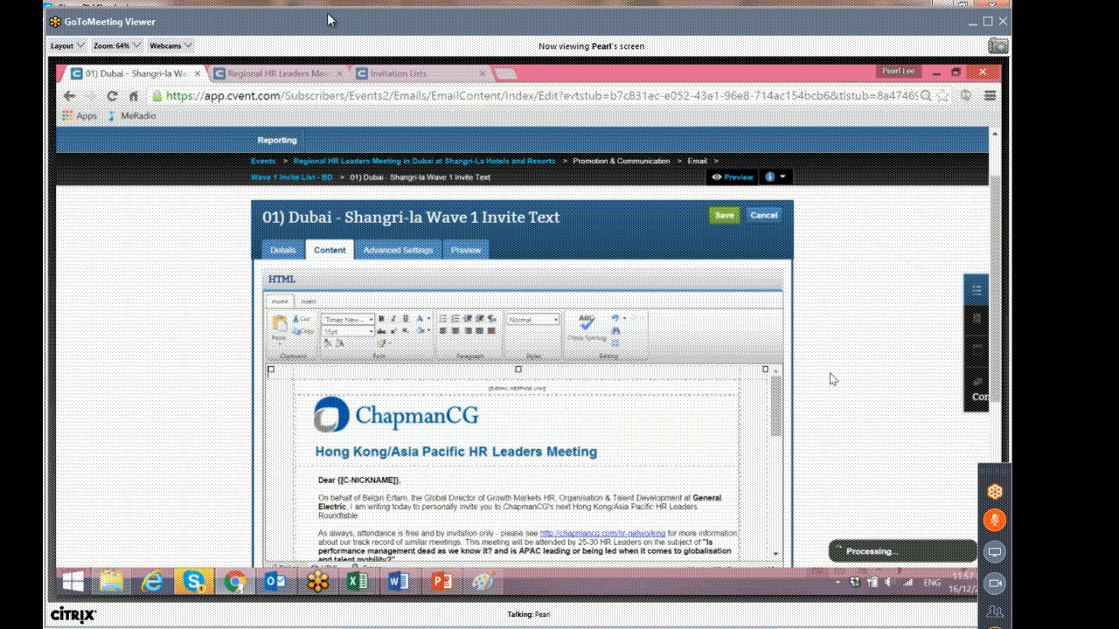
scroll(832, 378, down, 1)
click(549, 358)
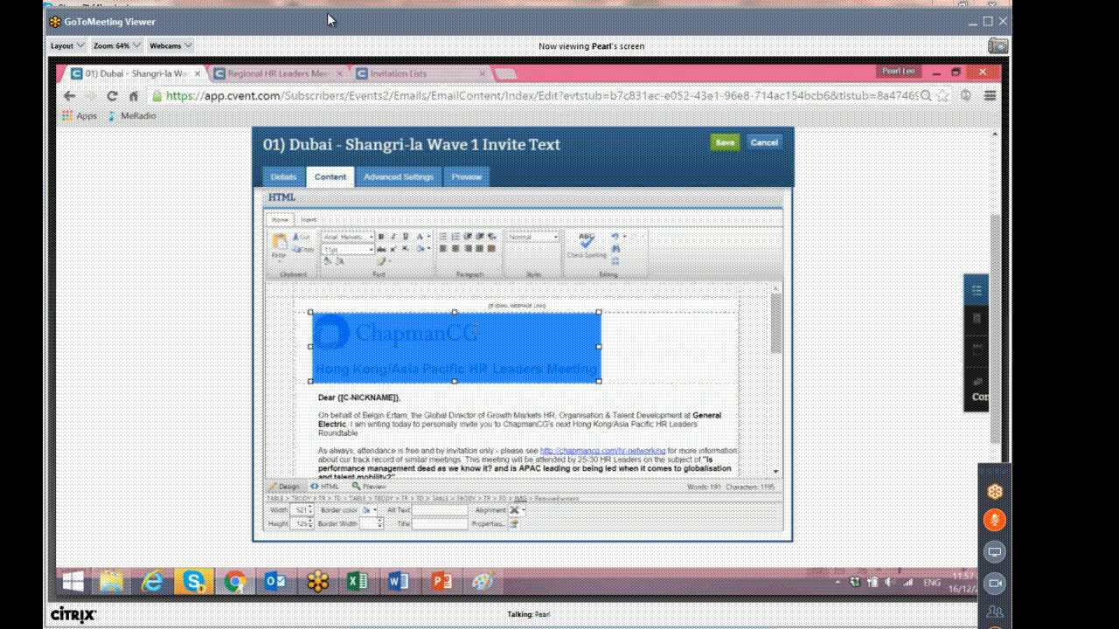
key(Delete)
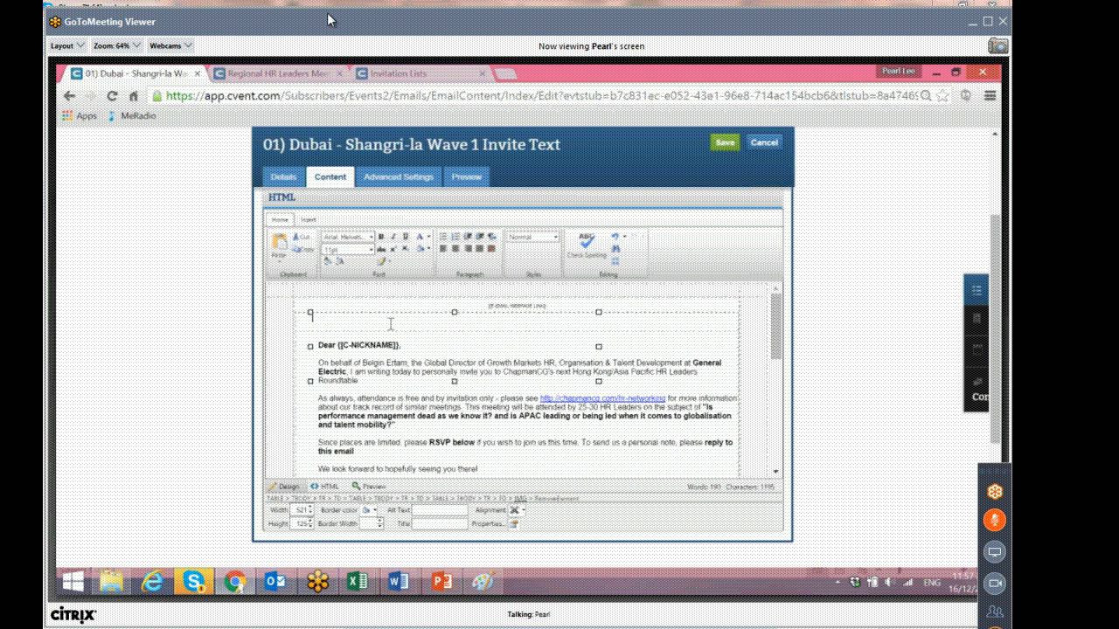
Insert the Banner - Regional HR in Dubai image from the media library at the top of the email.
click(391, 324)
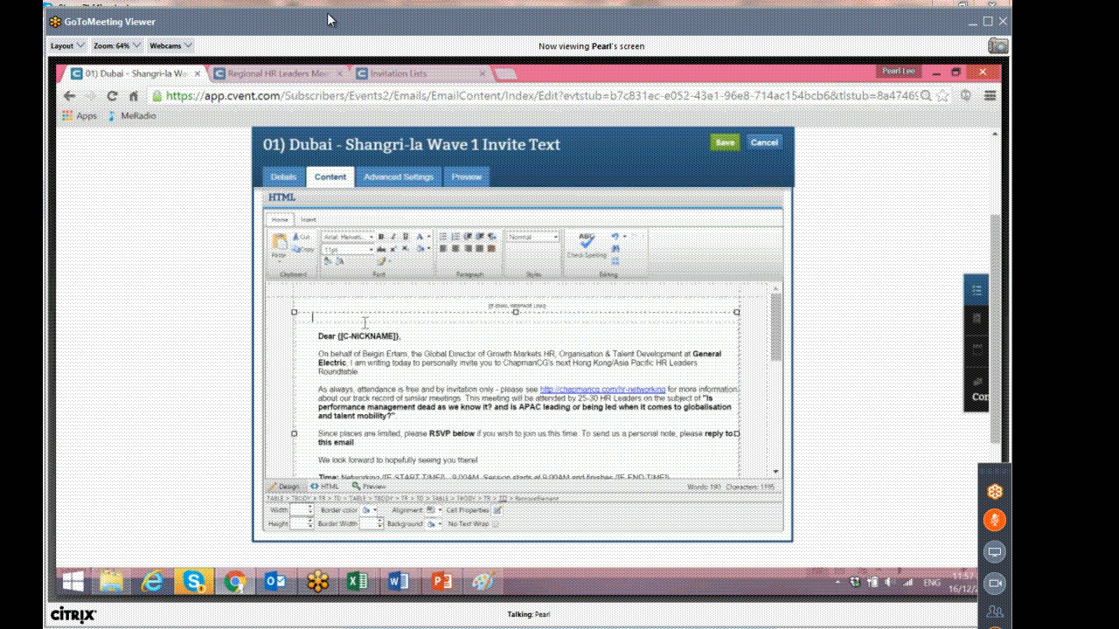
click(310, 219)
click(354, 264)
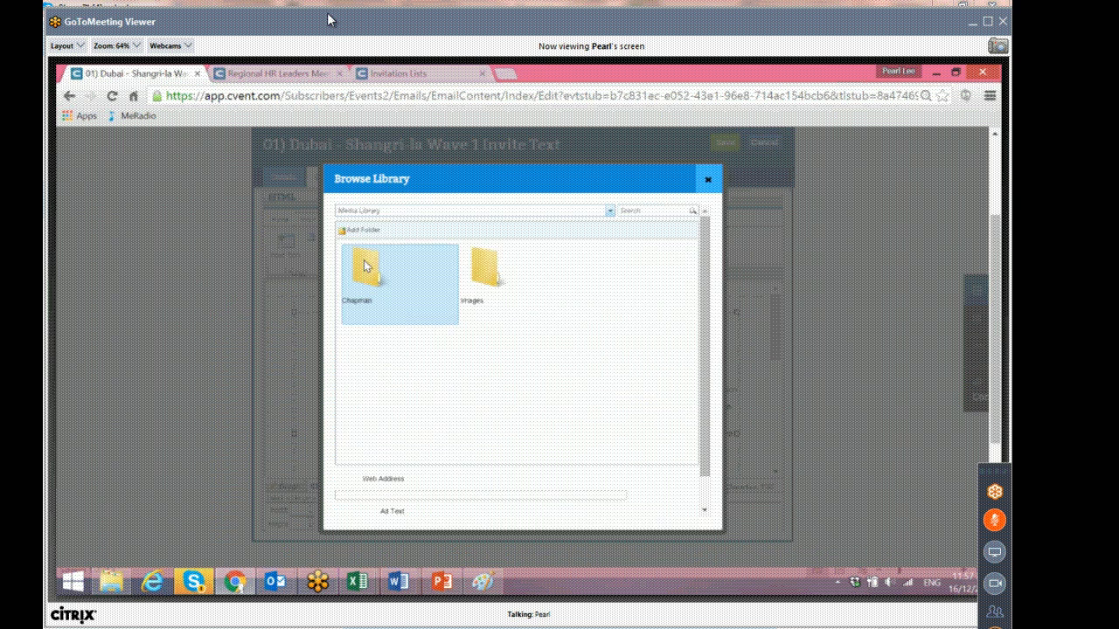
double_click(364, 264)
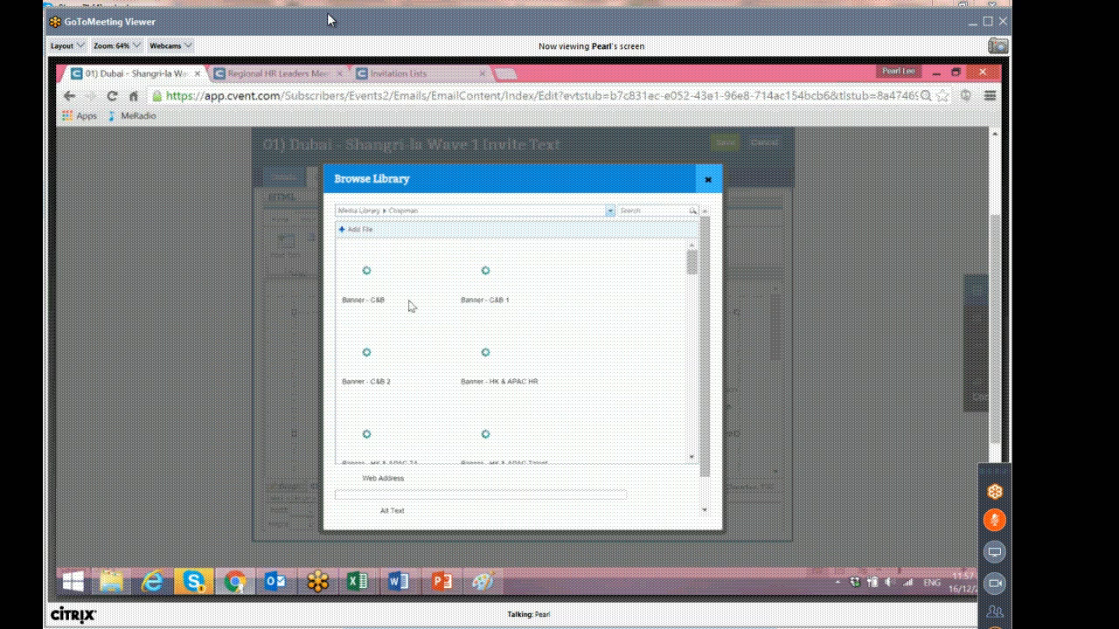
scroll(479, 340, down, 1)
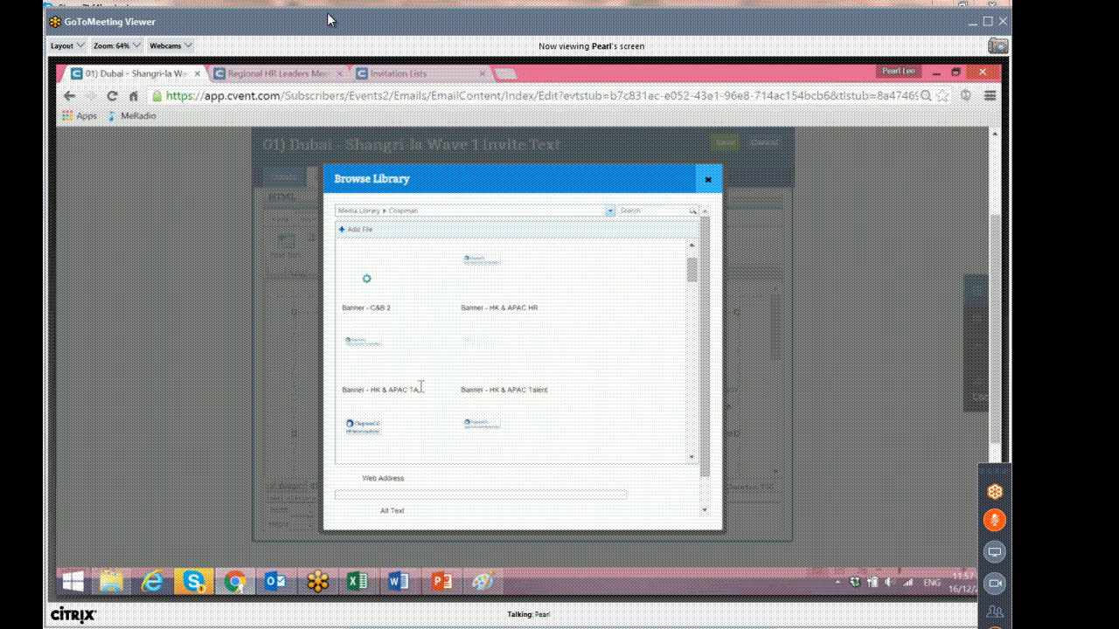
scroll(419, 389, down, 1)
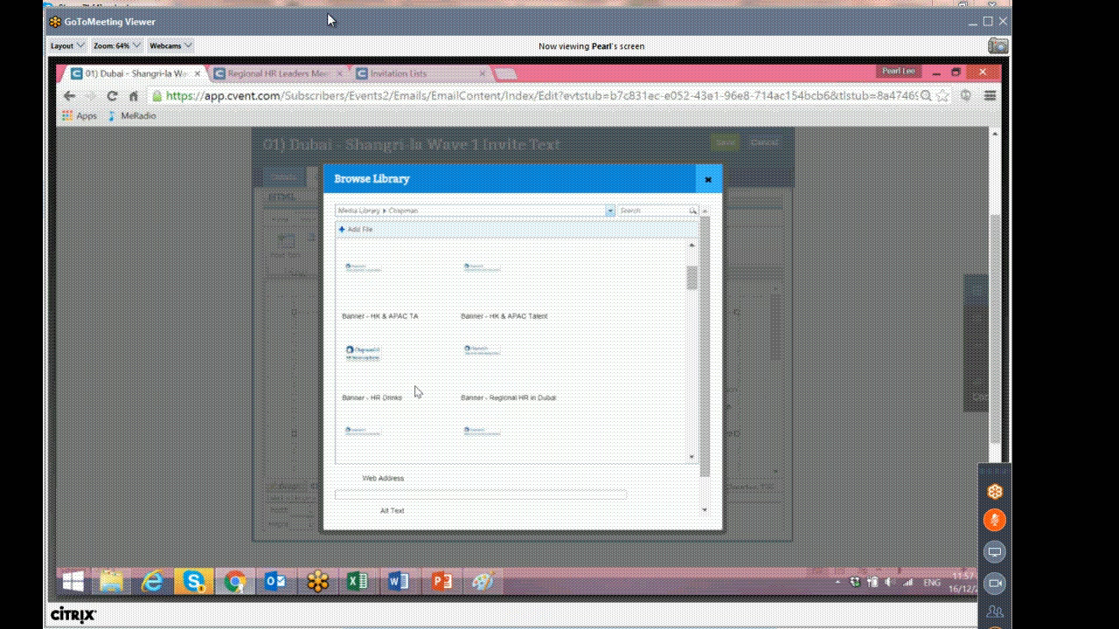
scroll(416, 391, down, 1)
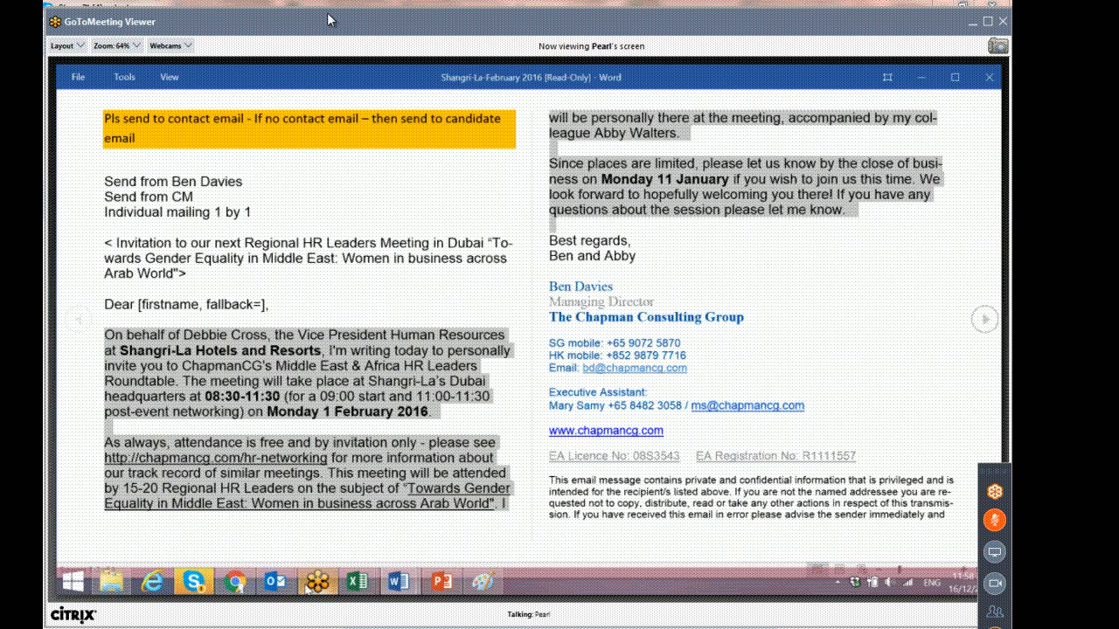
Replace the two opening paragraphs with the Word document's invitation text using Paste Plain Text.
click(278, 582)
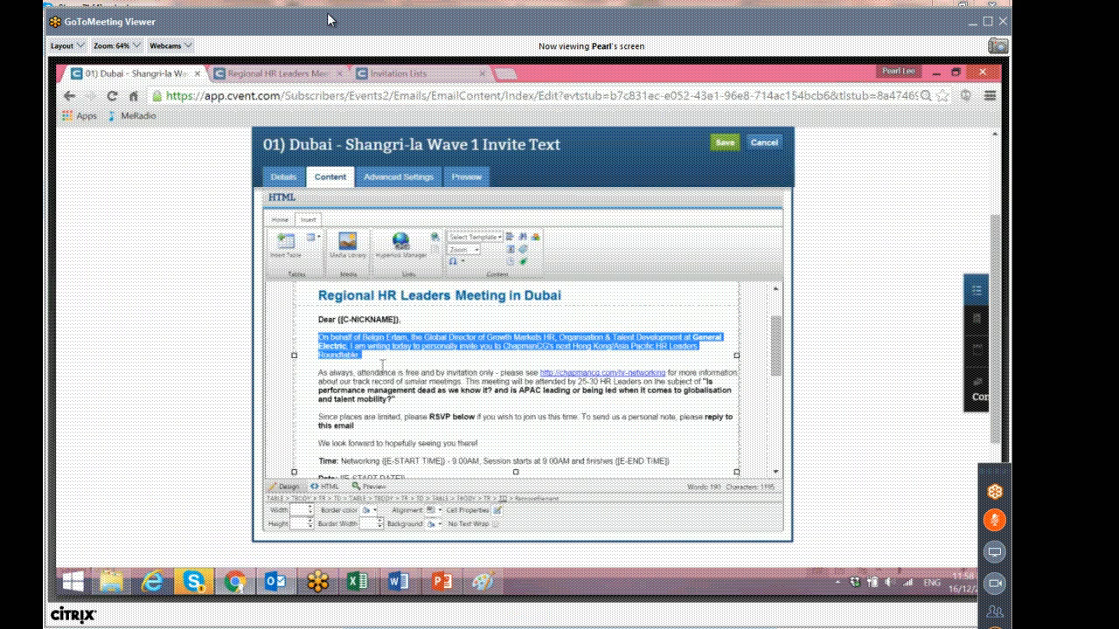
drag(382, 365, 404, 402)
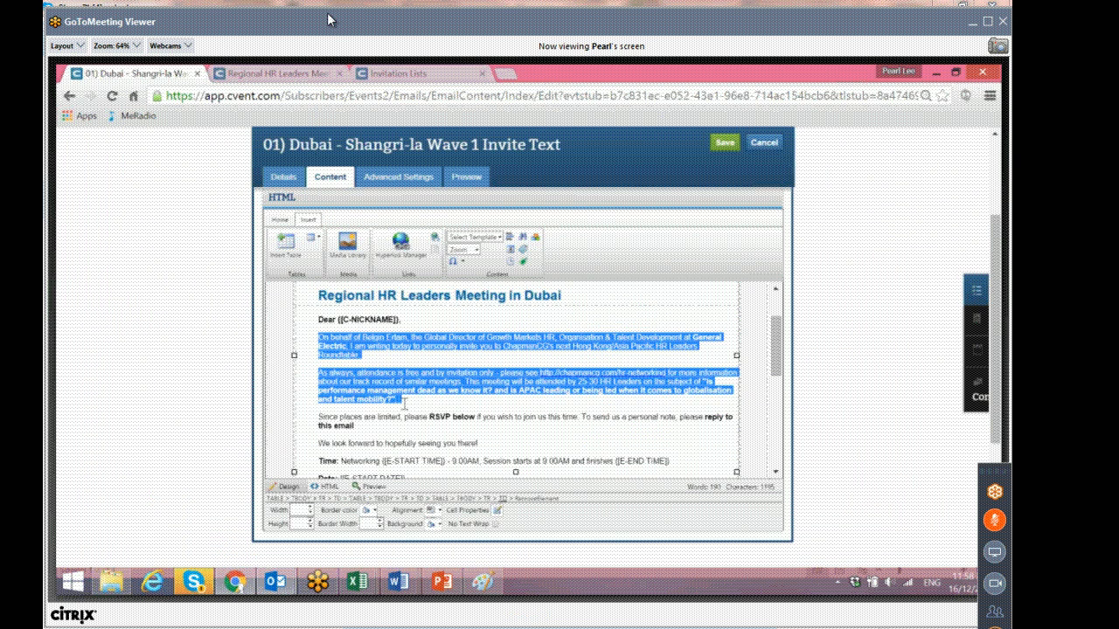
click(282, 219)
click(284, 261)
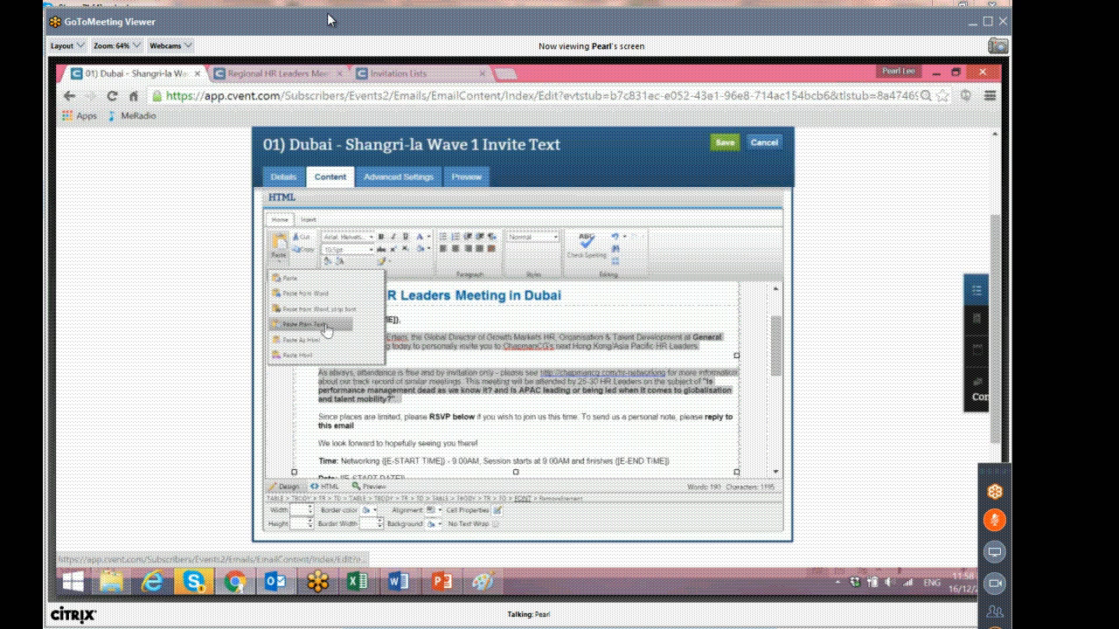
click(324, 325)
click(419, 305)
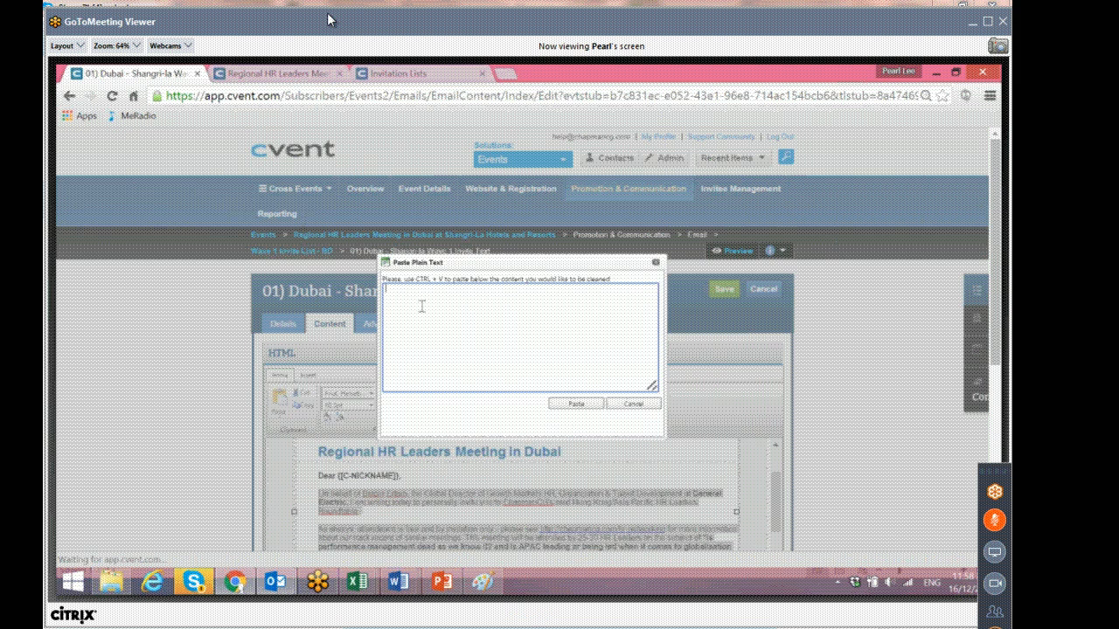
key(ctrl+v)
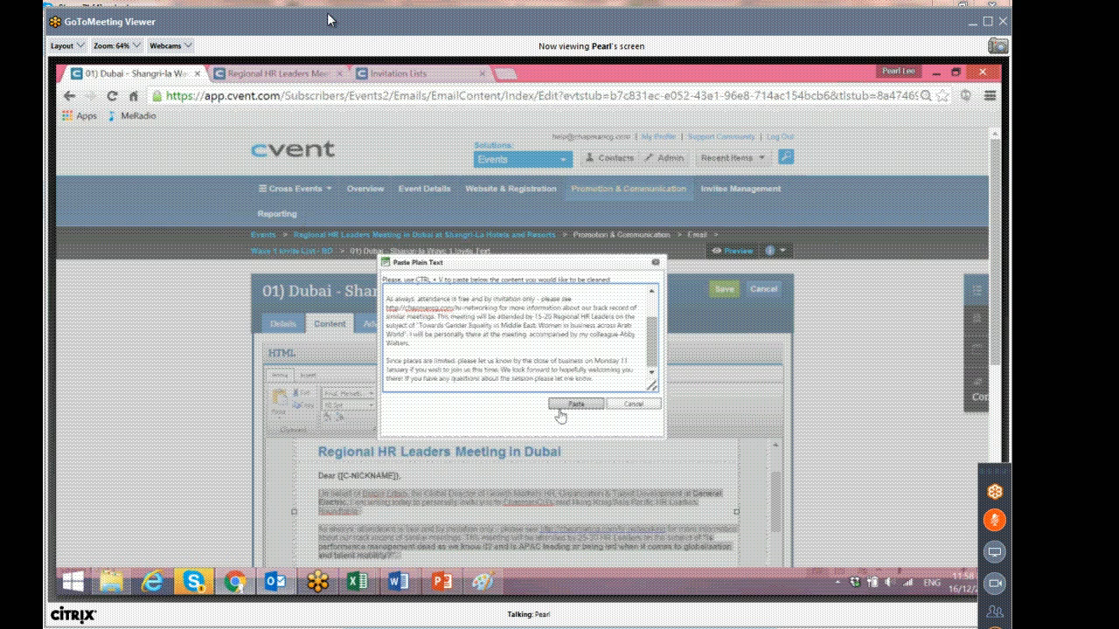
click(560, 416)
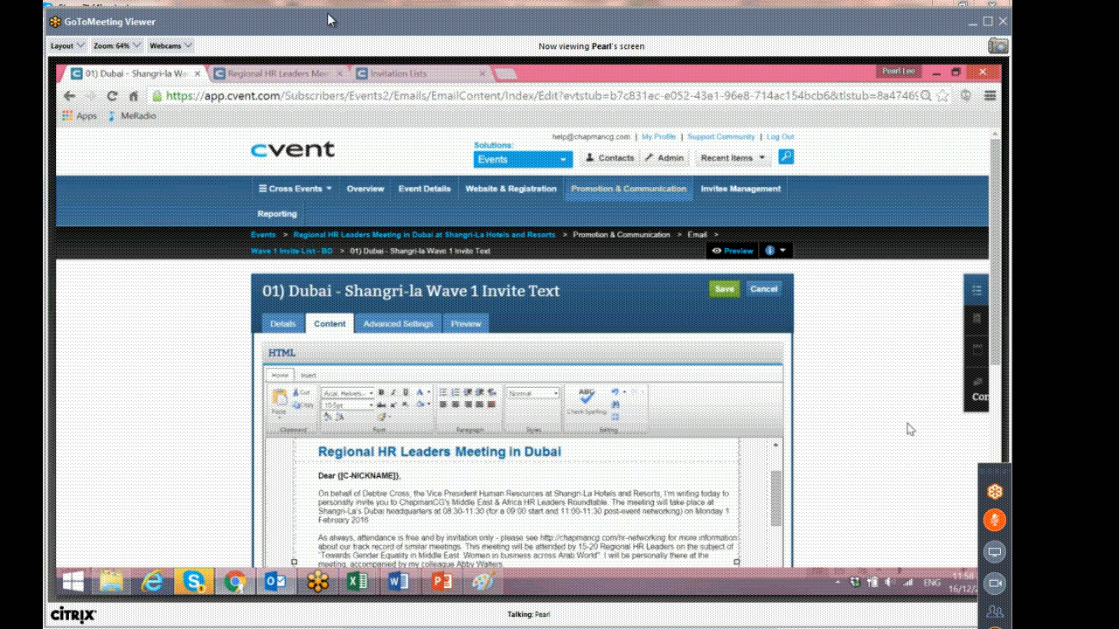
Delete the blank line after the pasted paragraphs in the email body.
scroll(375, 346, down, 3)
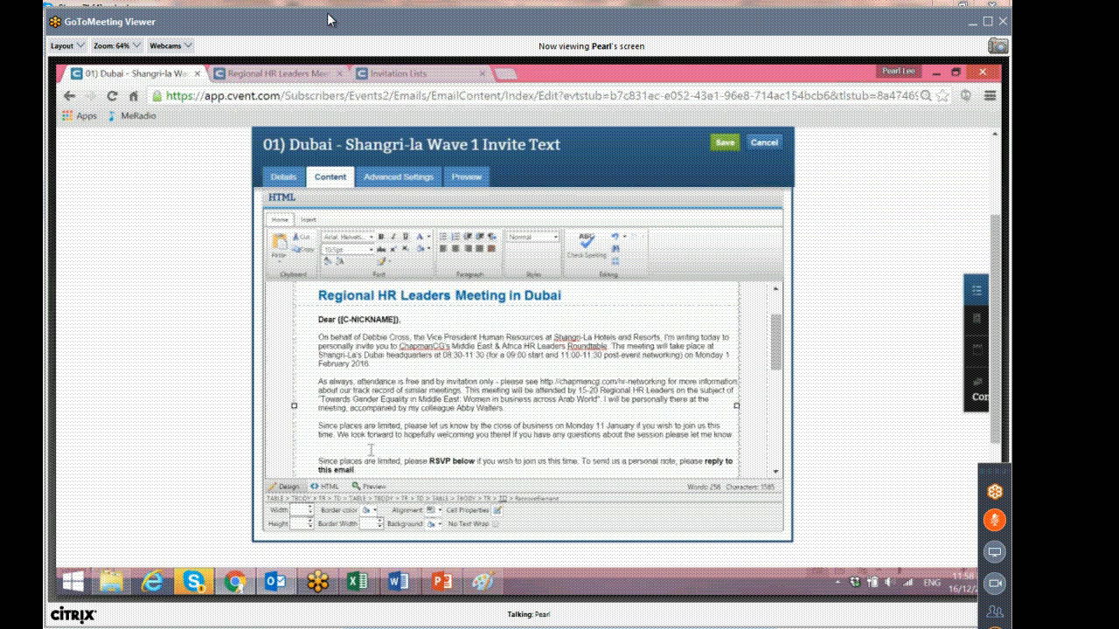
click(366, 461)
click(326, 447)
key(BackSpace)
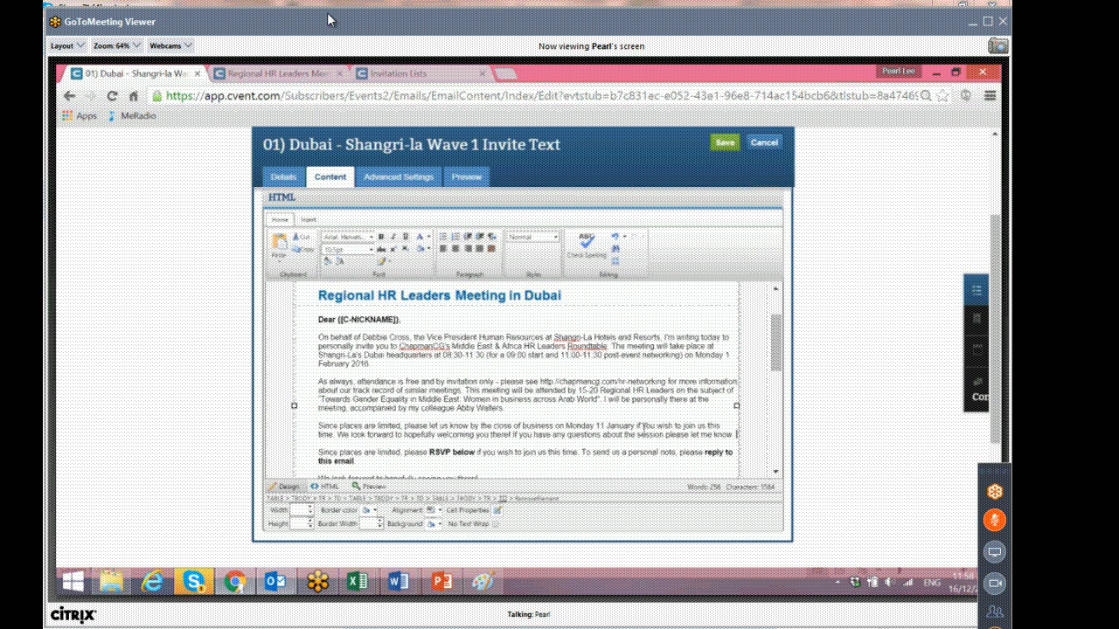
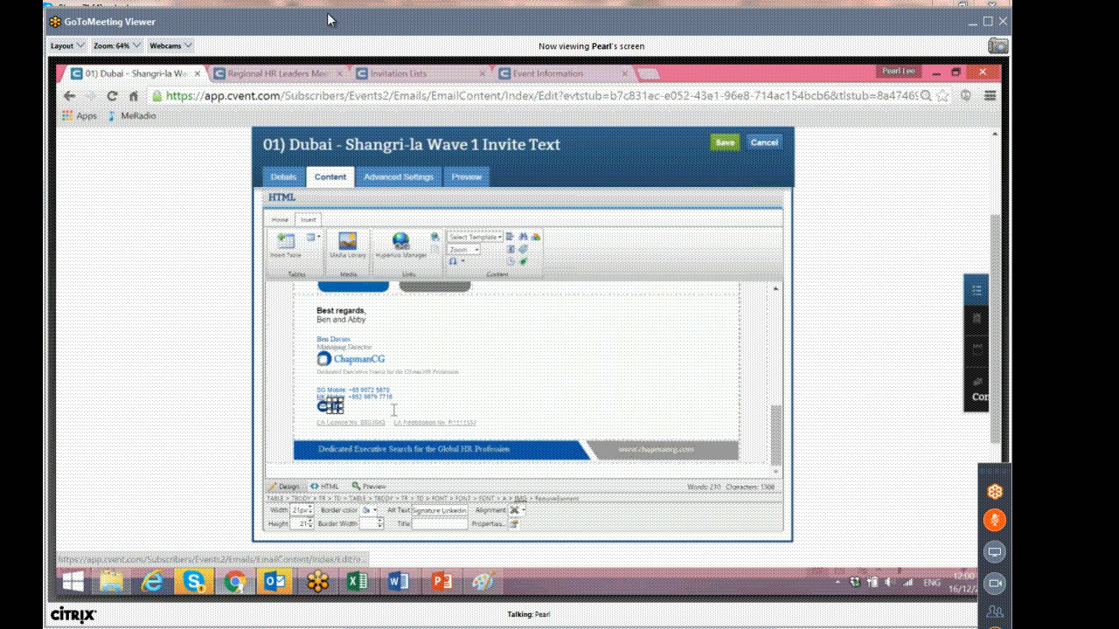
Inspect the signature's social icon images and their hyperlinks in the email body.
click(352, 408)
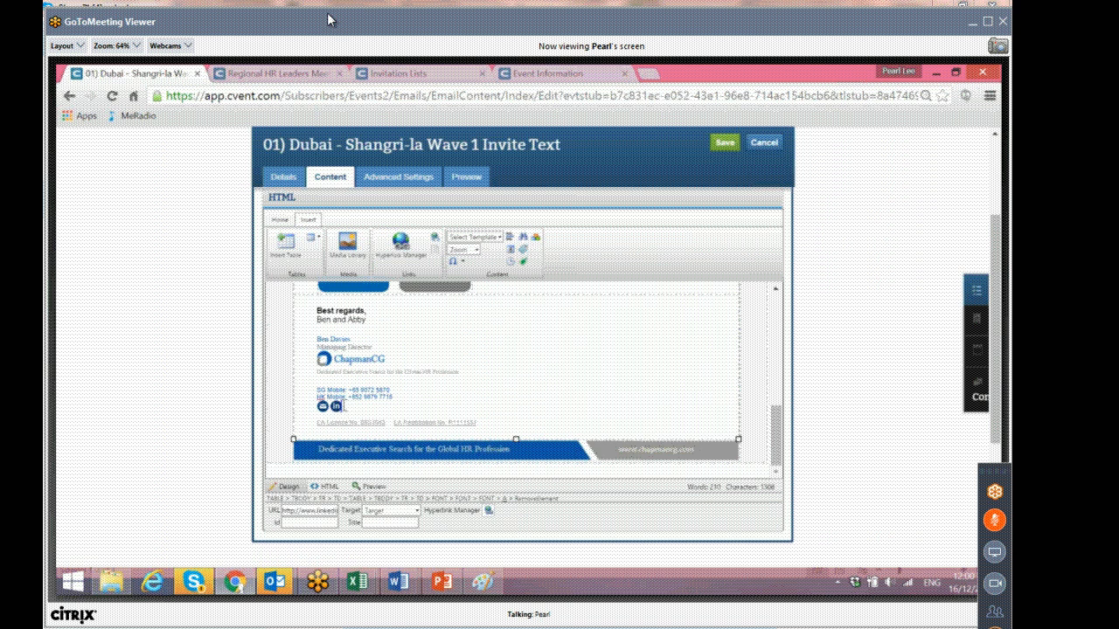
click(336, 405)
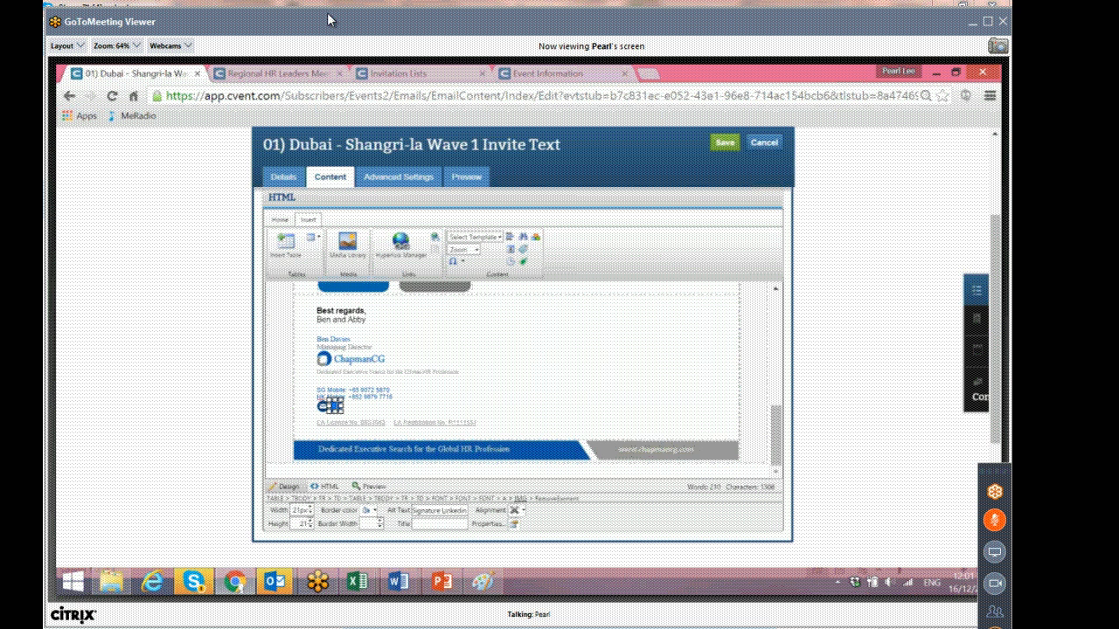
click(401, 262)
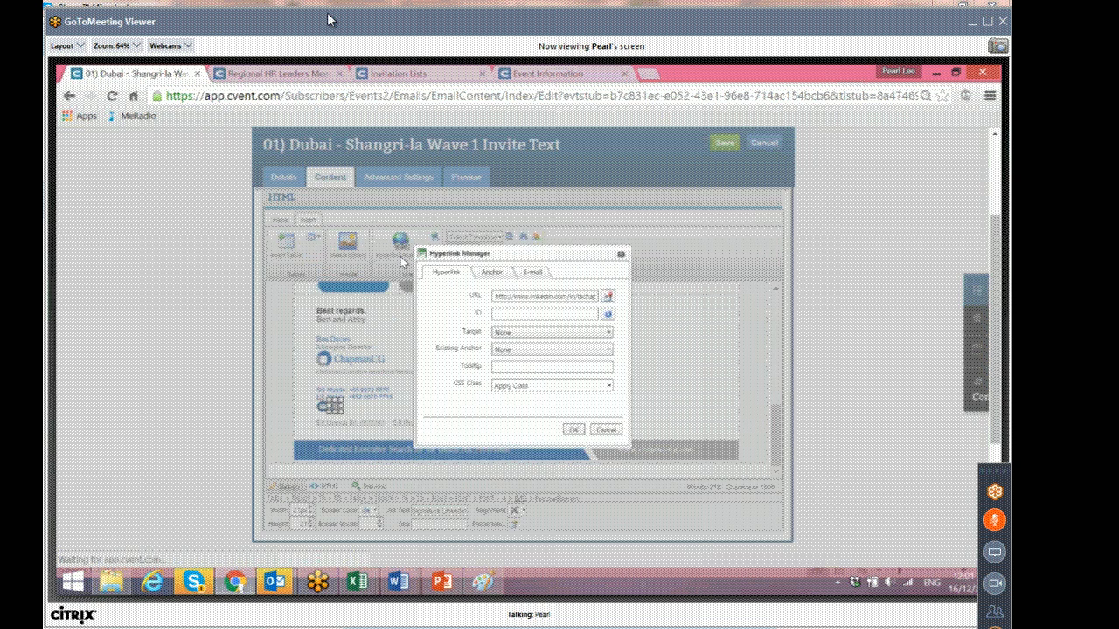
click(622, 255)
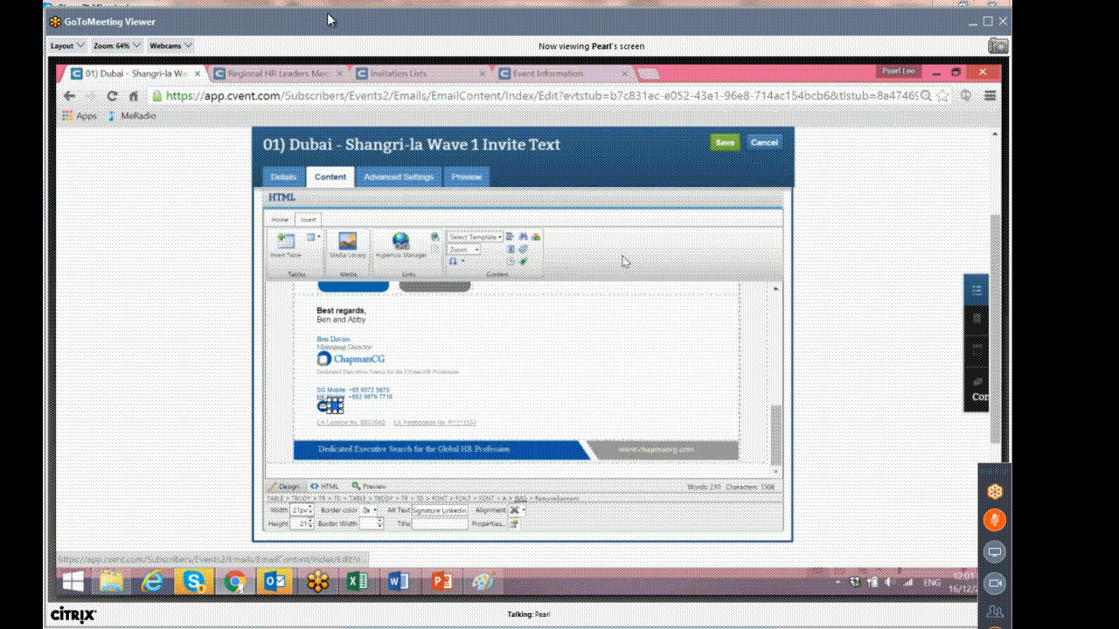
click(374, 360)
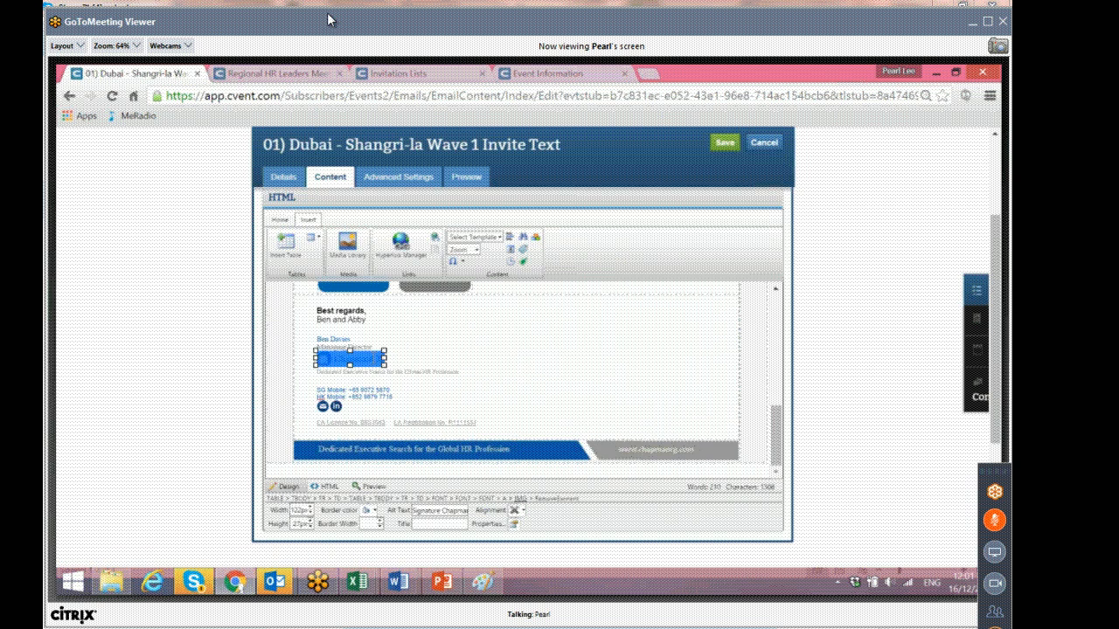
click(339, 404)
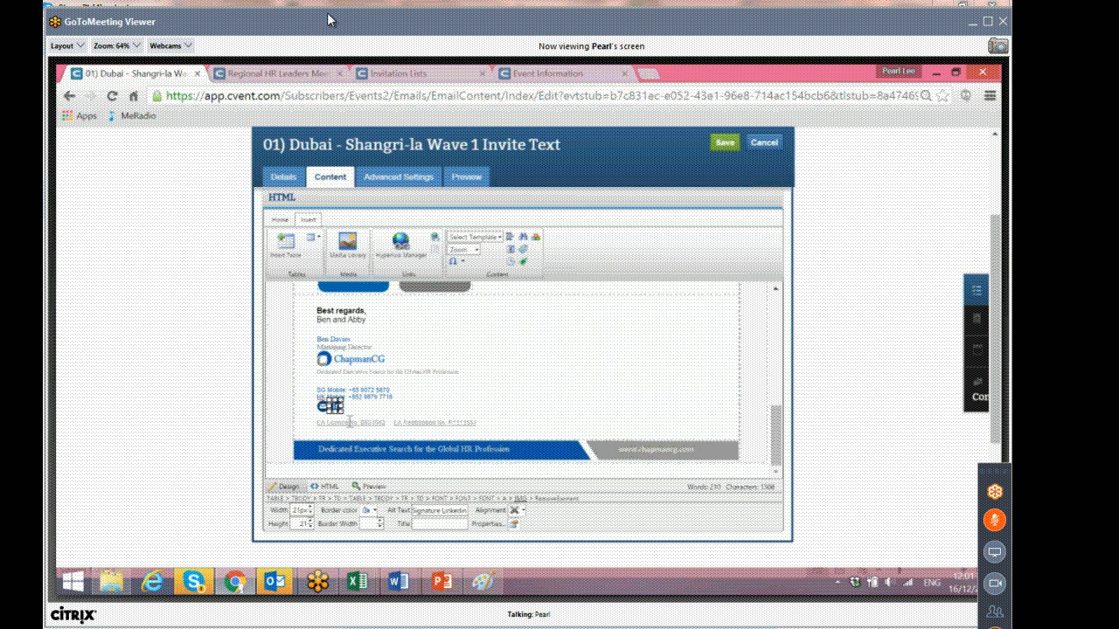
click(499, 407)
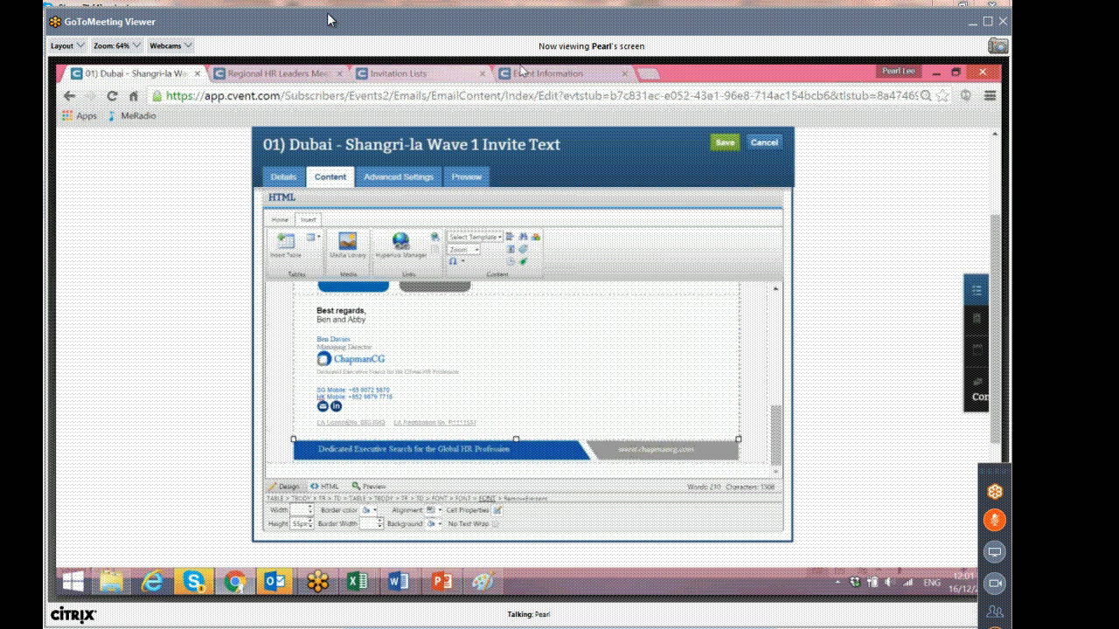
Review the event details and the events list in the other tab before returning to the email editor.
click(592, 70)
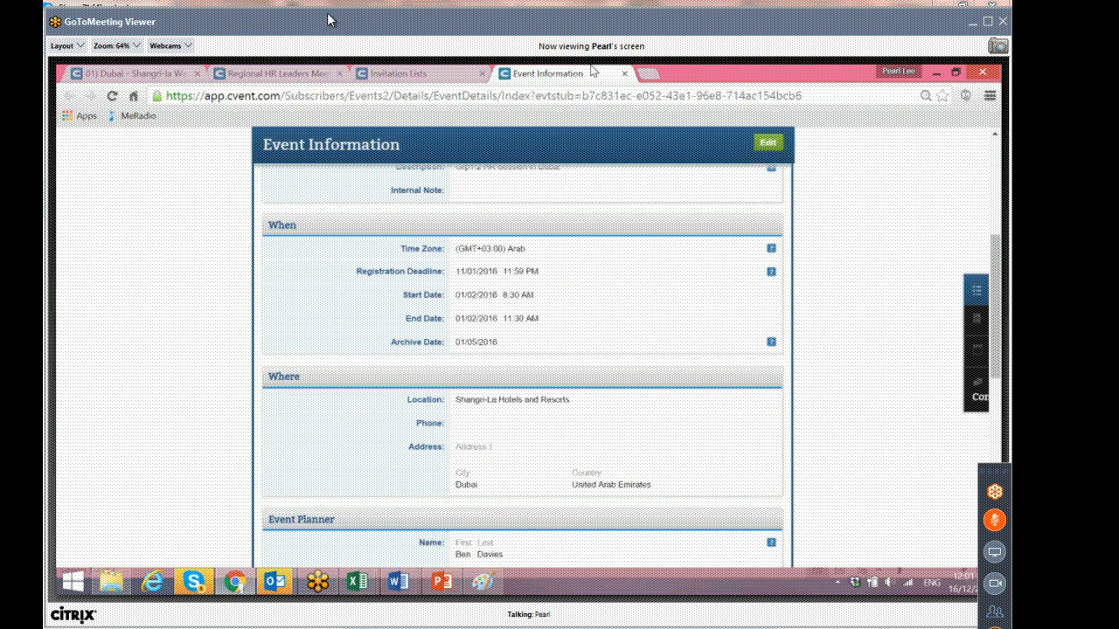
scroll(325, 169, up, 5)
click(324, 162)
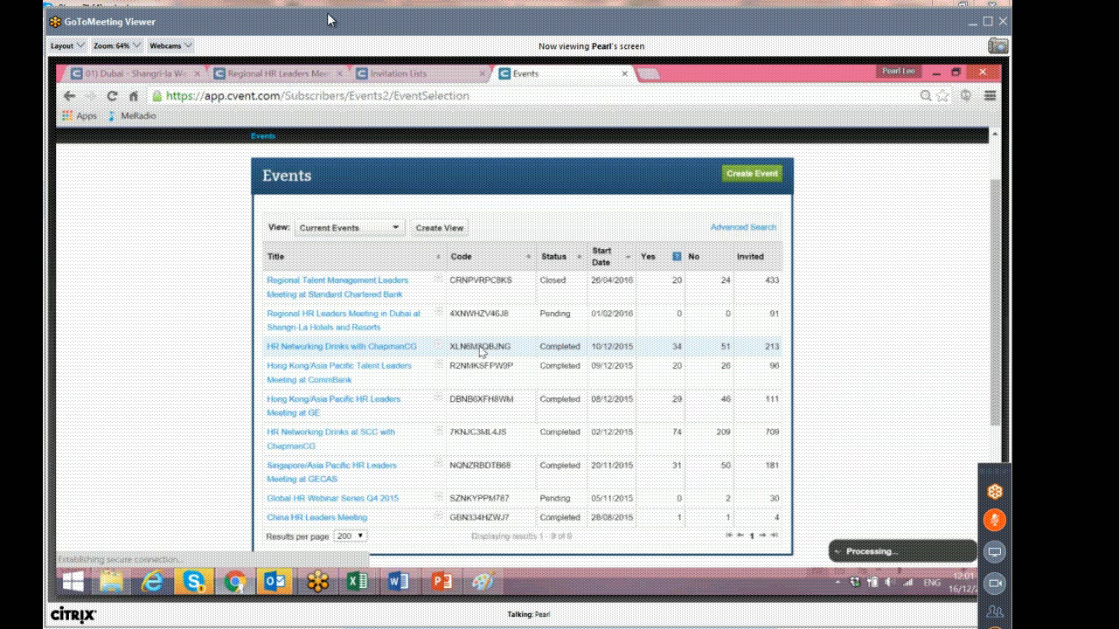
scroll(480, 353, down, 2)
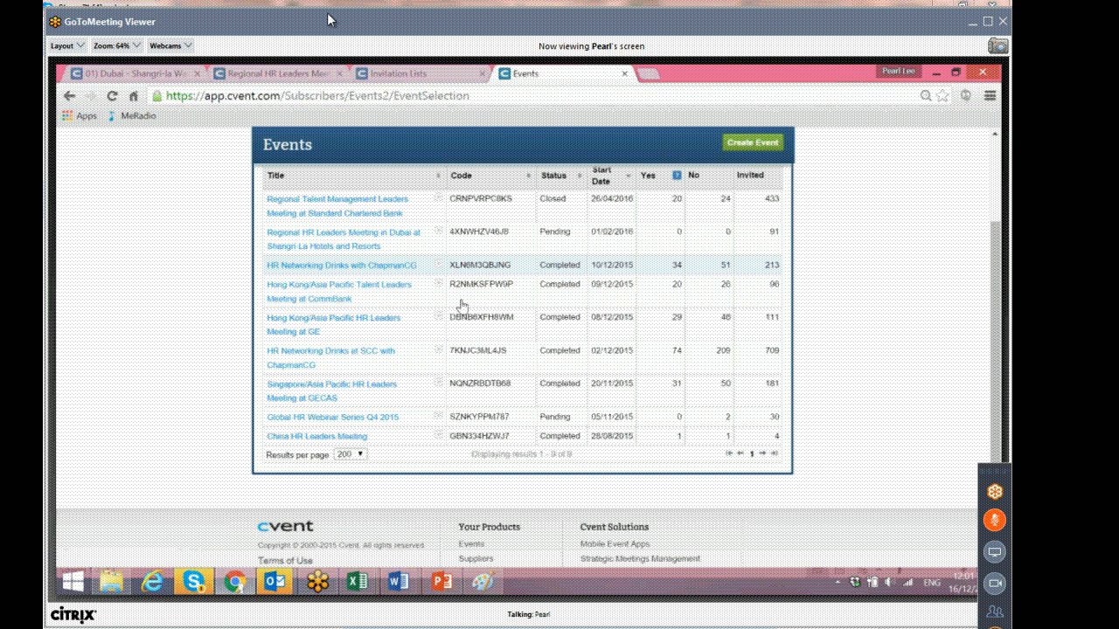
click(143, 70)
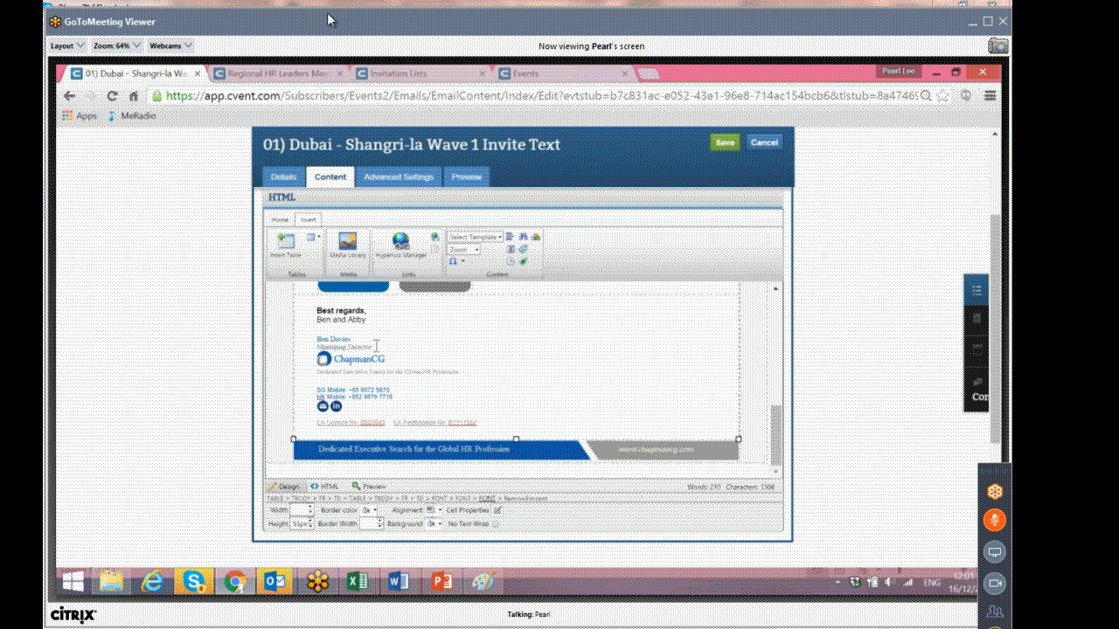
Delete the EA licence and registration number line from the email signature.
drag(376, 347, 308, 336)
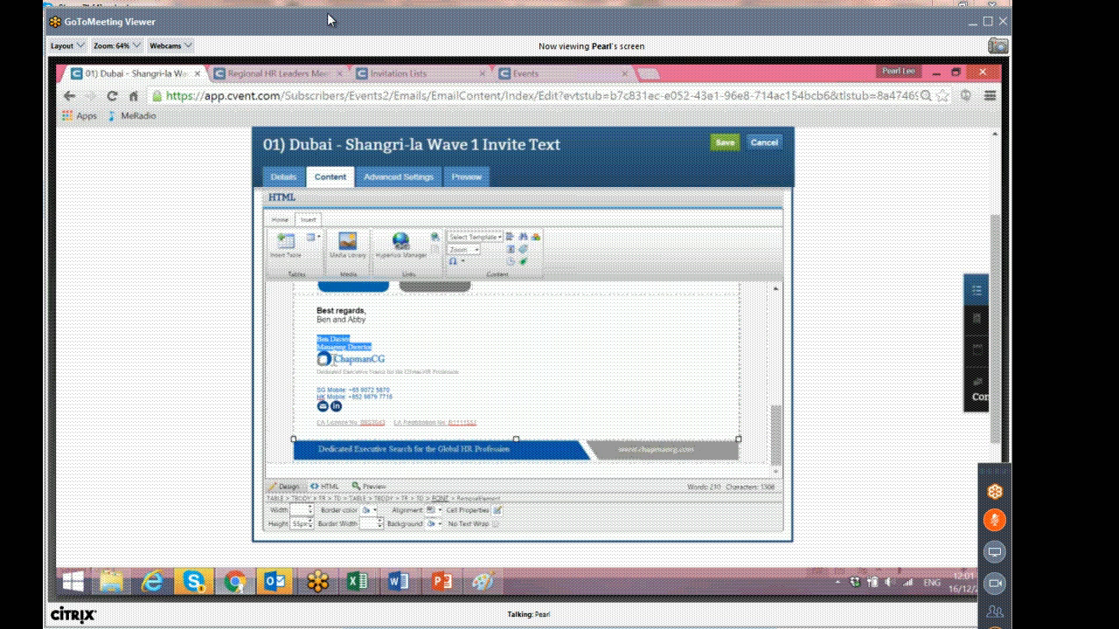
click(323, 406)
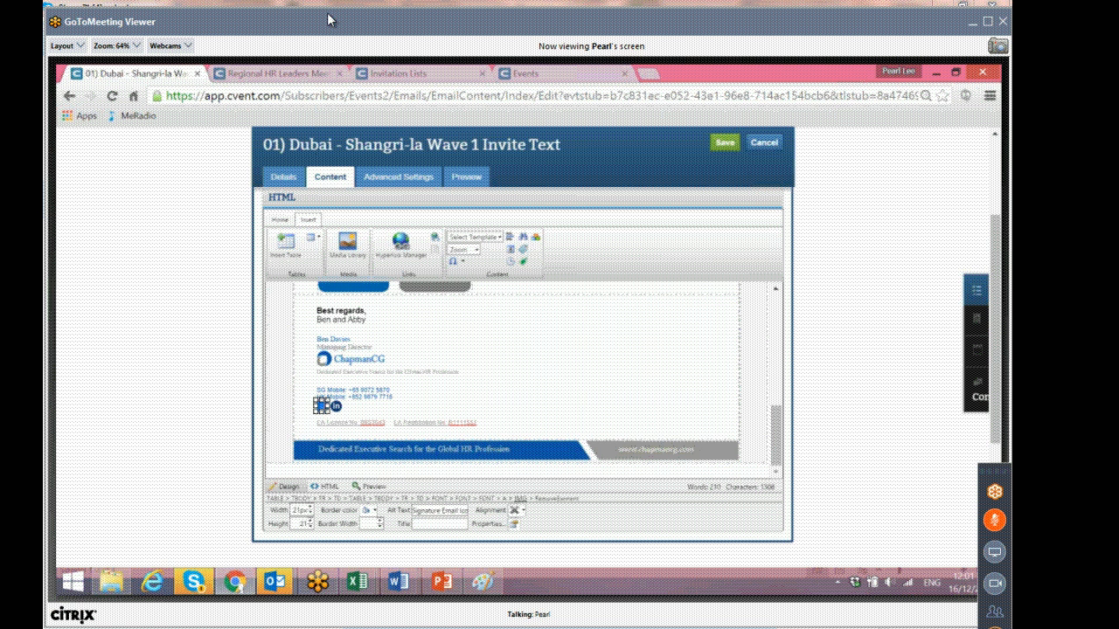
click(336, 407)
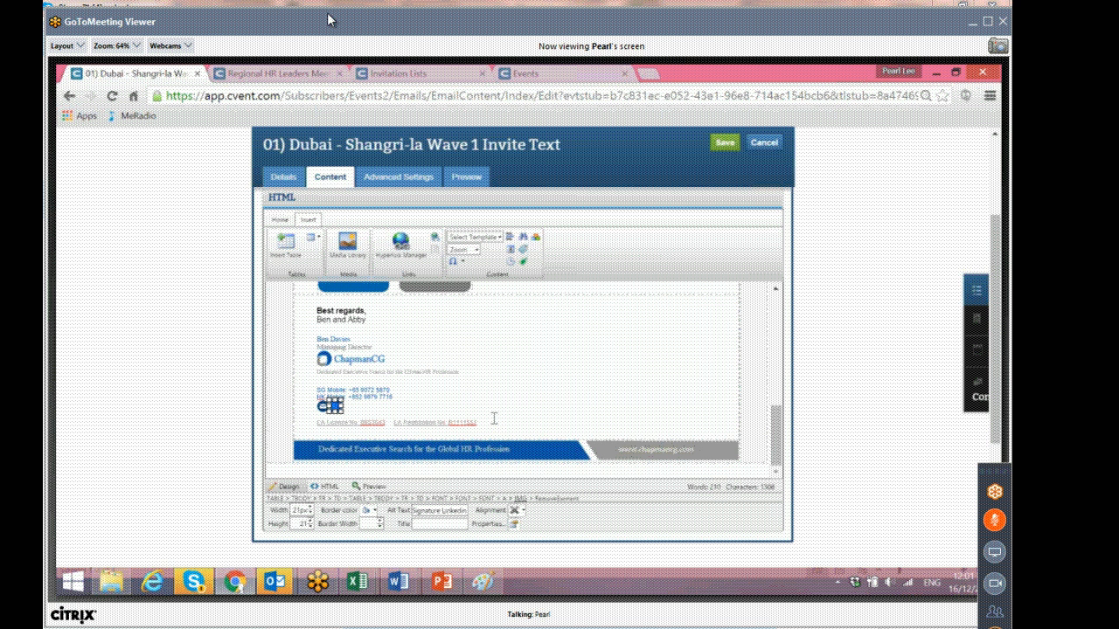
drag(484, 421, 305, 424)
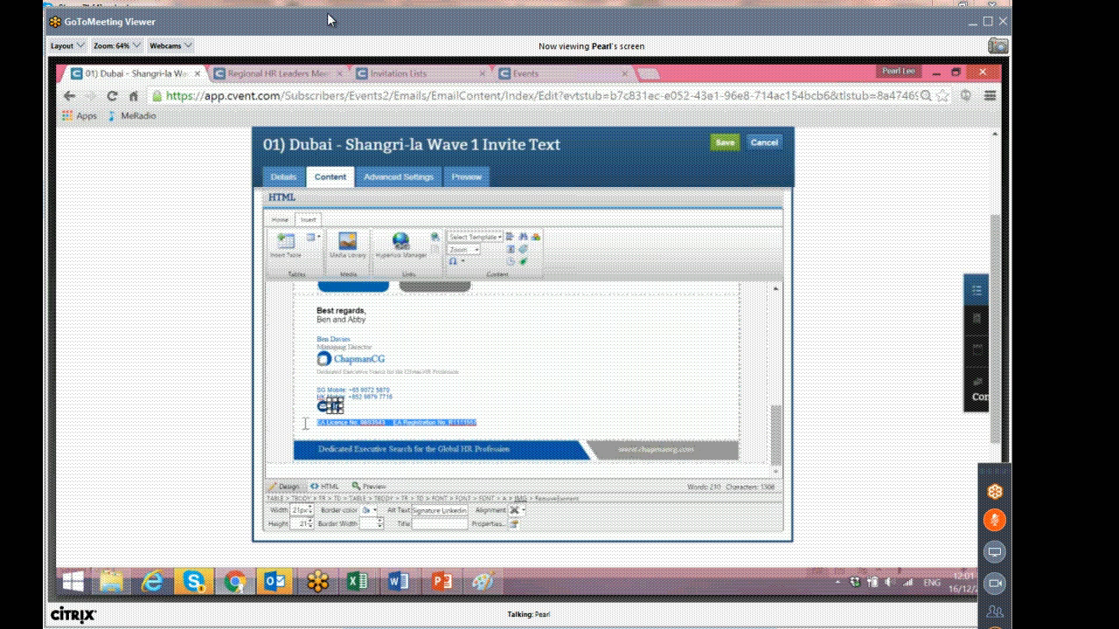
key(Delete)
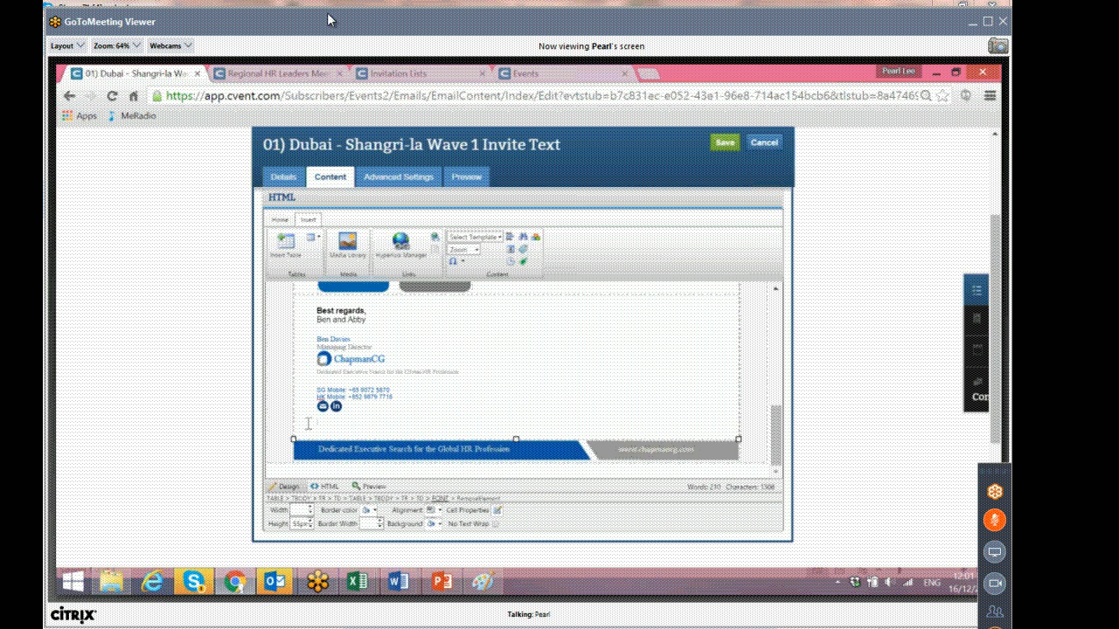
key(BackSpace)
key(BackSpace)
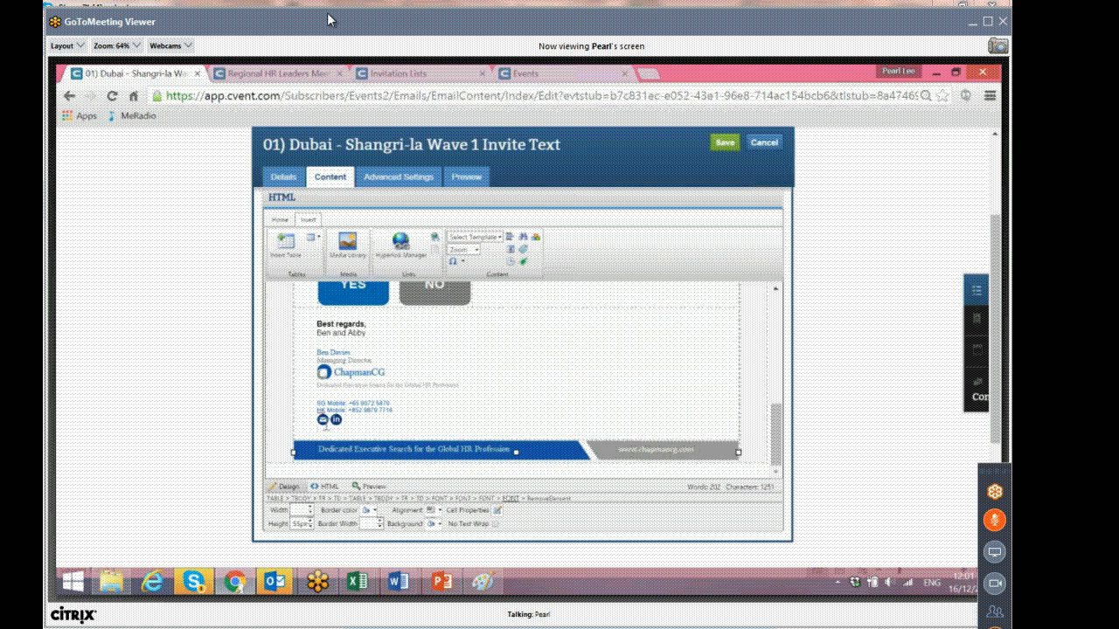
Save the edited email content.
scroll(316, 391, up, 4)
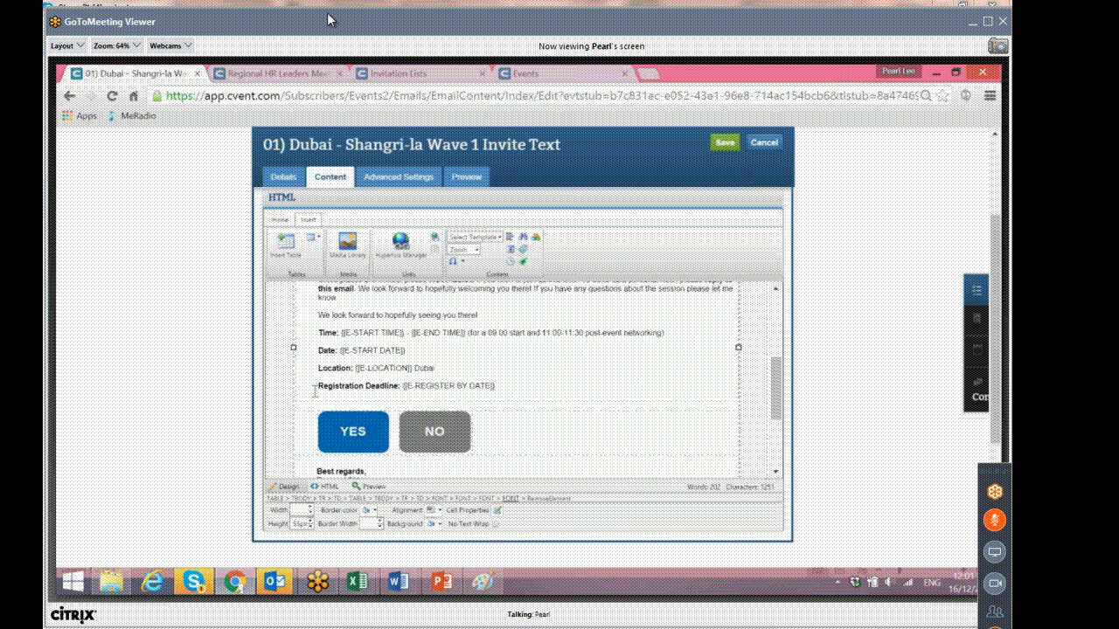
scroll(314, 391, up, 3)
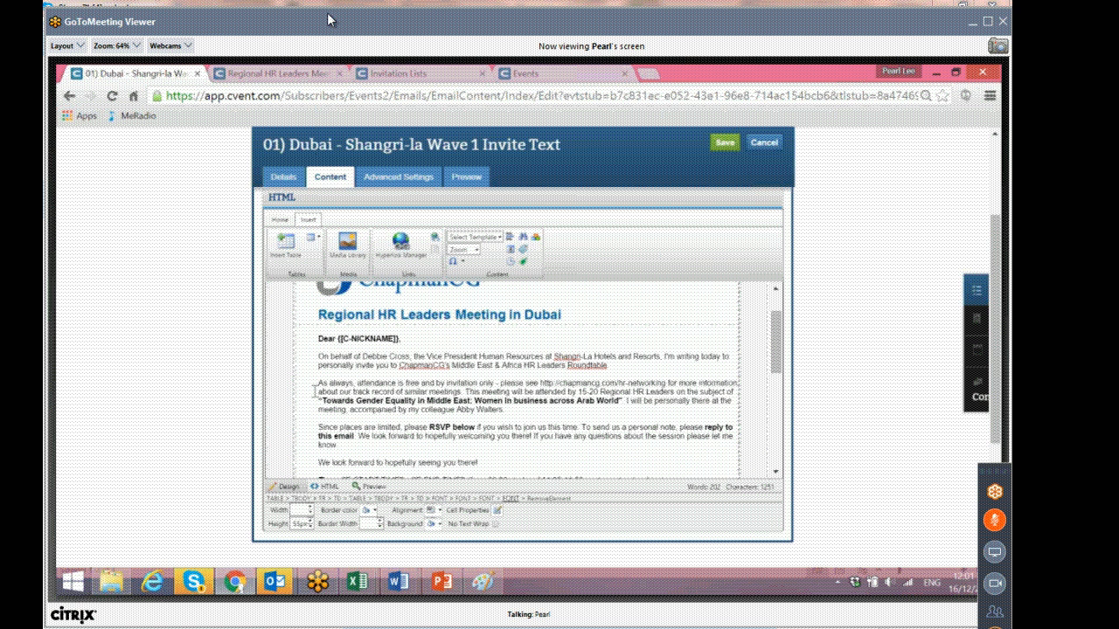
scroll(316, 391, up, 3)
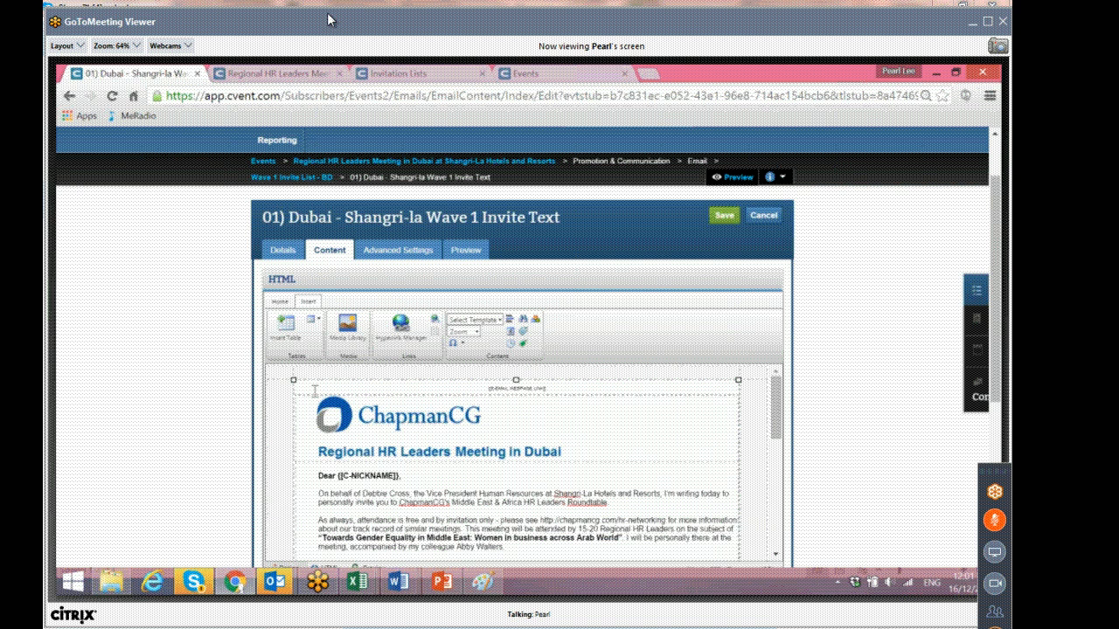
click(729, 218)
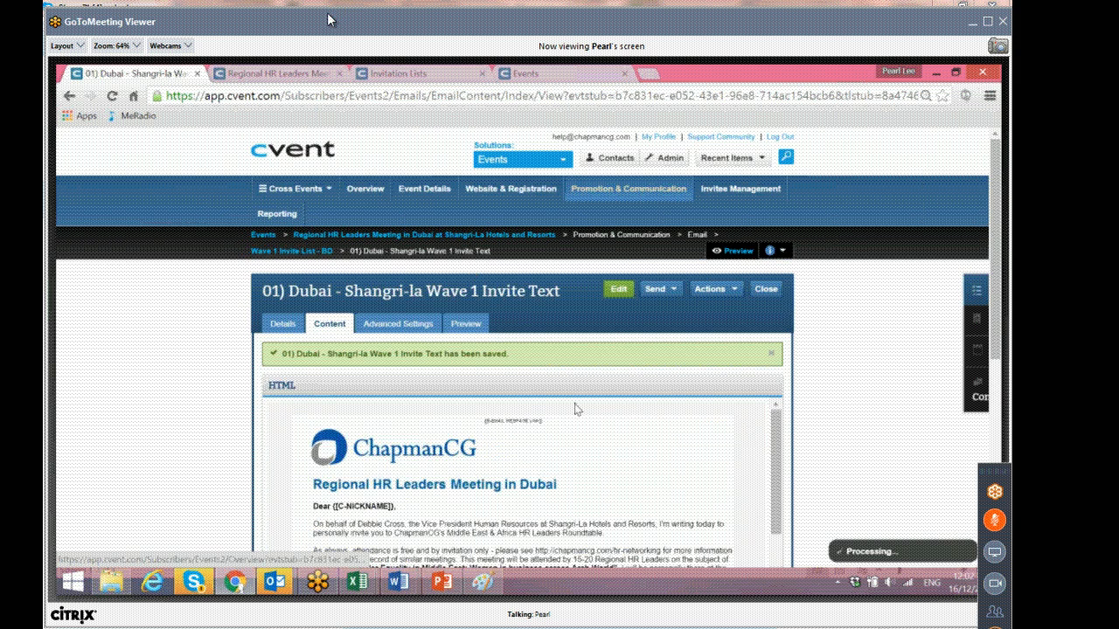
Preview the saved invitation email and read through its text.
click(465, 324)
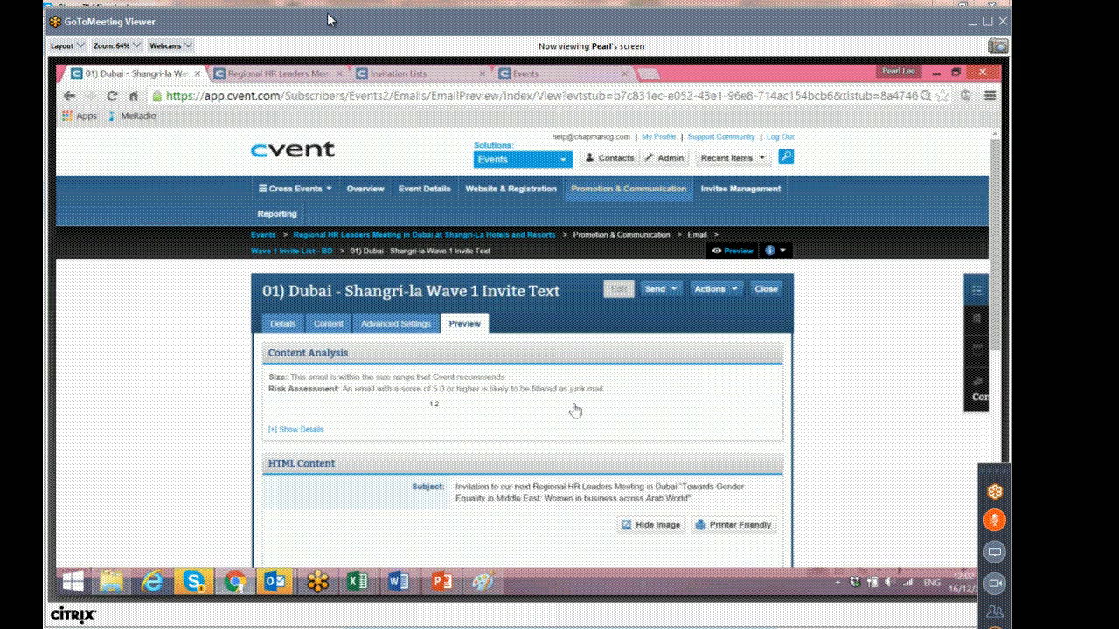
scroll(392, 443, down, 3)
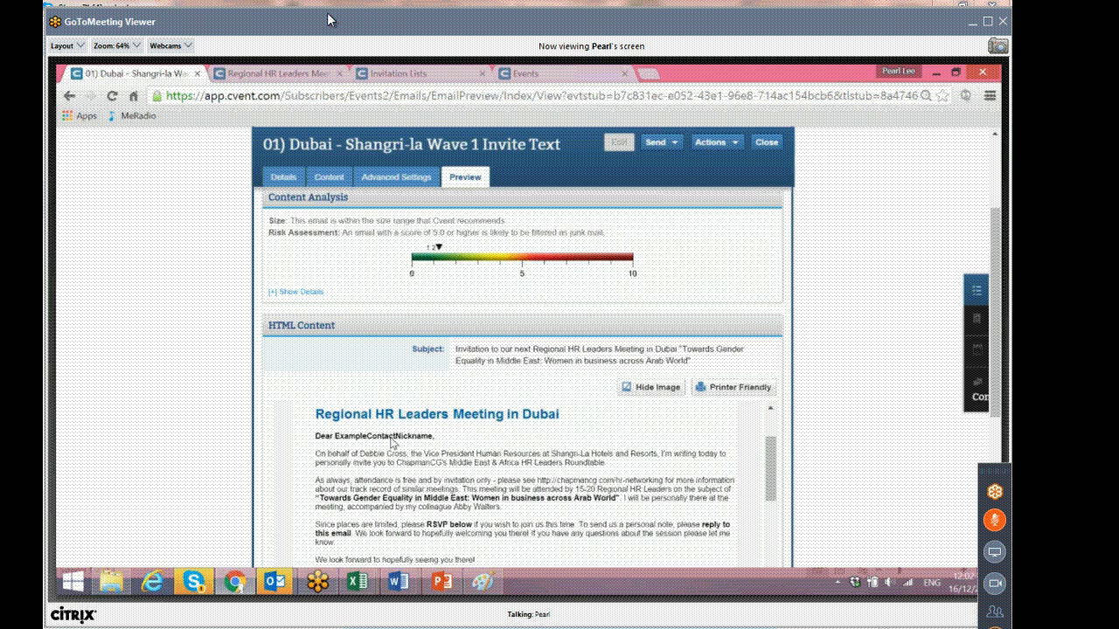
scroll(392, 443, down, 3)
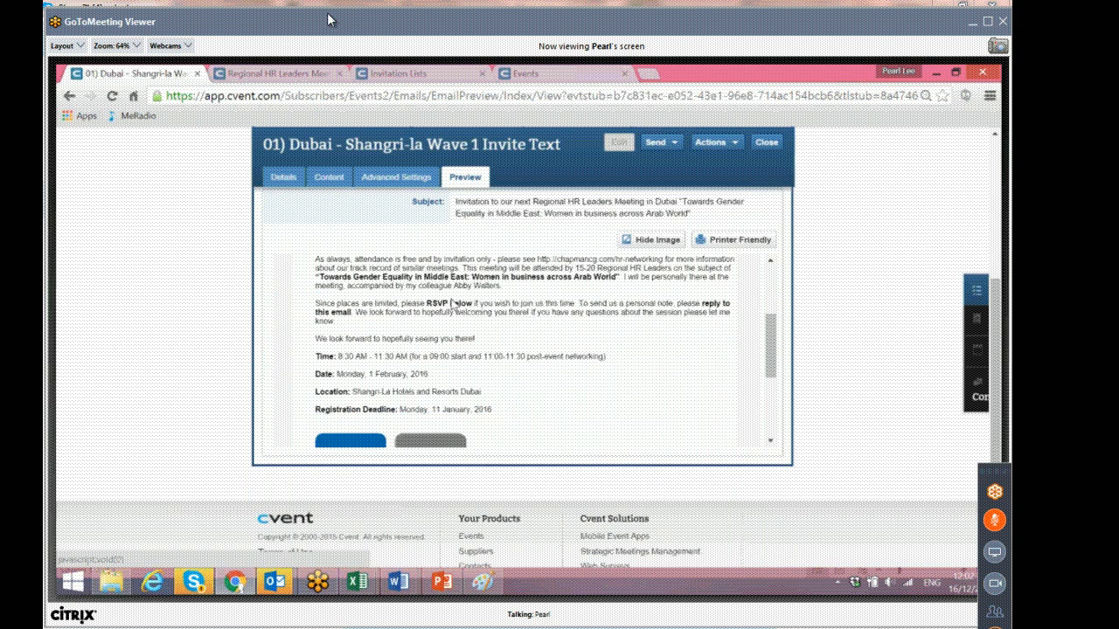
scroll(452, 303, up, 6)
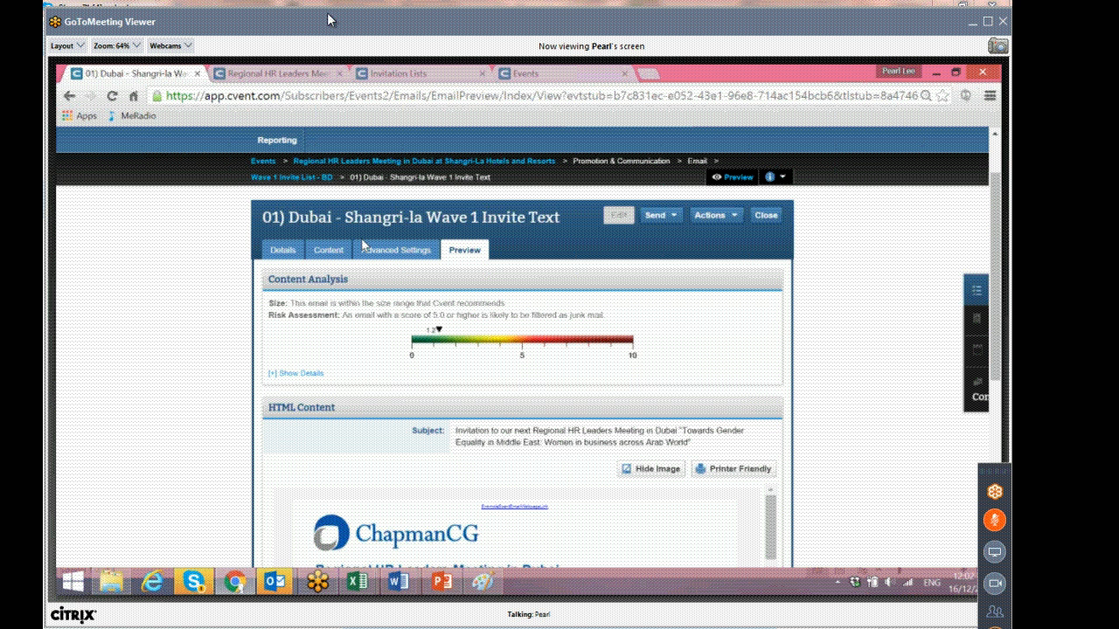
Review the email's content and its advanced settings such as CC copy and webpage link text.
click(330, 250)
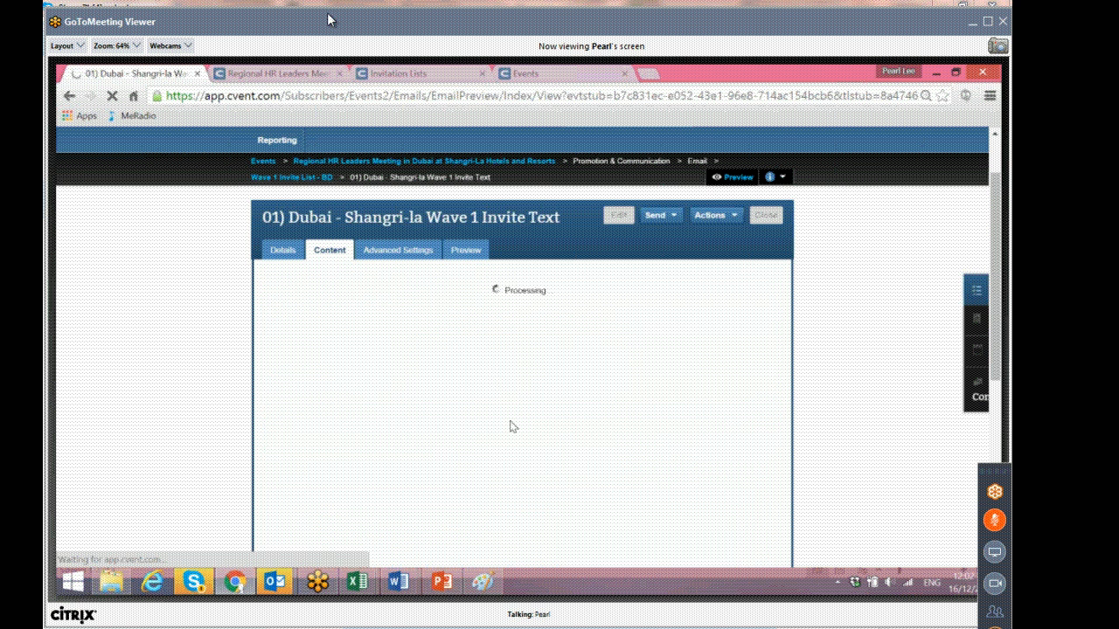
drag(482, 389, 549, 388)
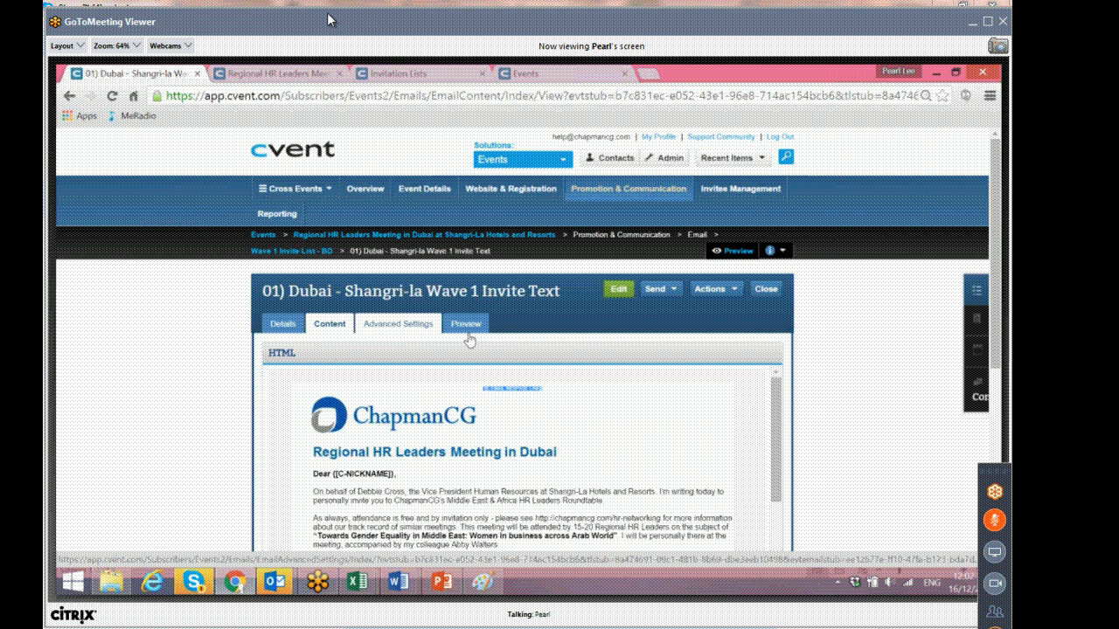
click(398, 324)
scroll(487, 387, down, 2)
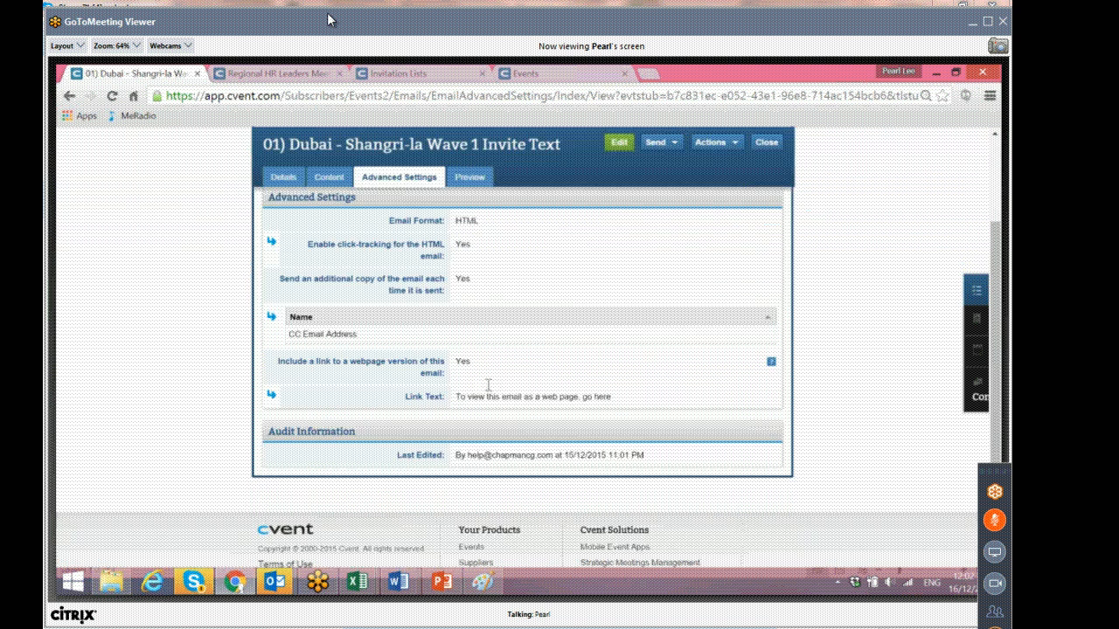
drag(339, 245, 481, 276)
drag(285, 279, 450, 289)
click(478, 281)
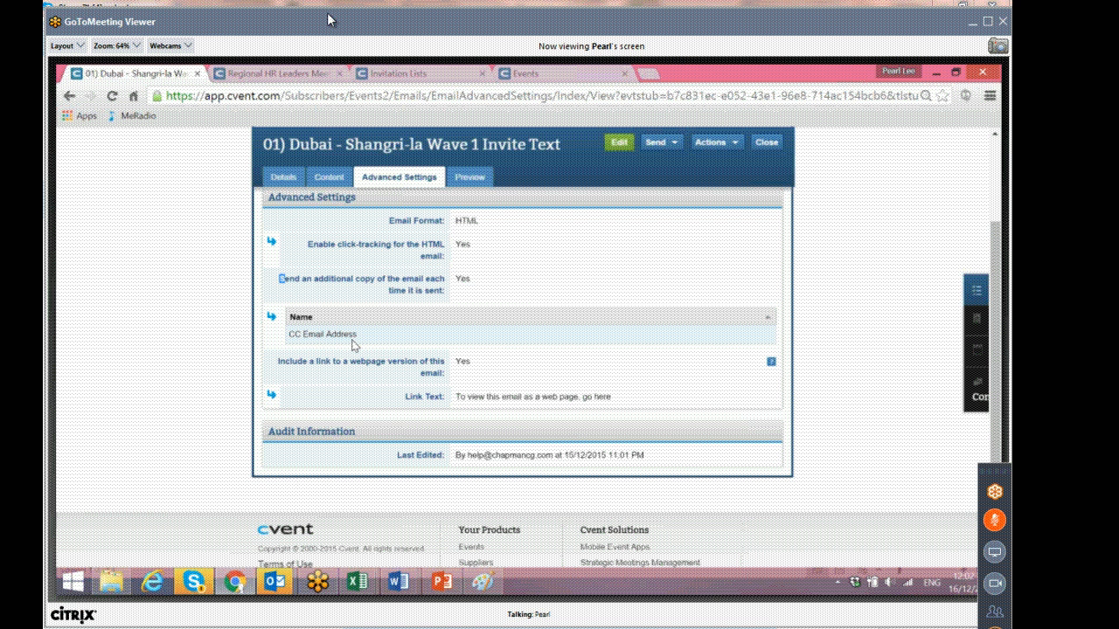
drag(355, 339, 289, 334)
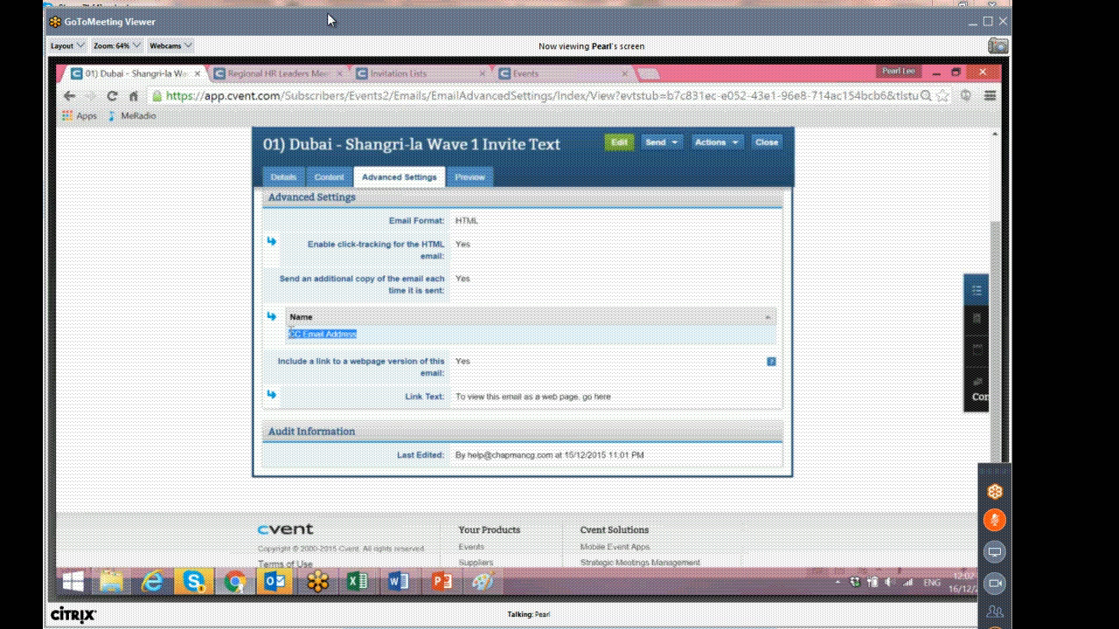
drag(279, 361, 445, 367)
click(469, 365)
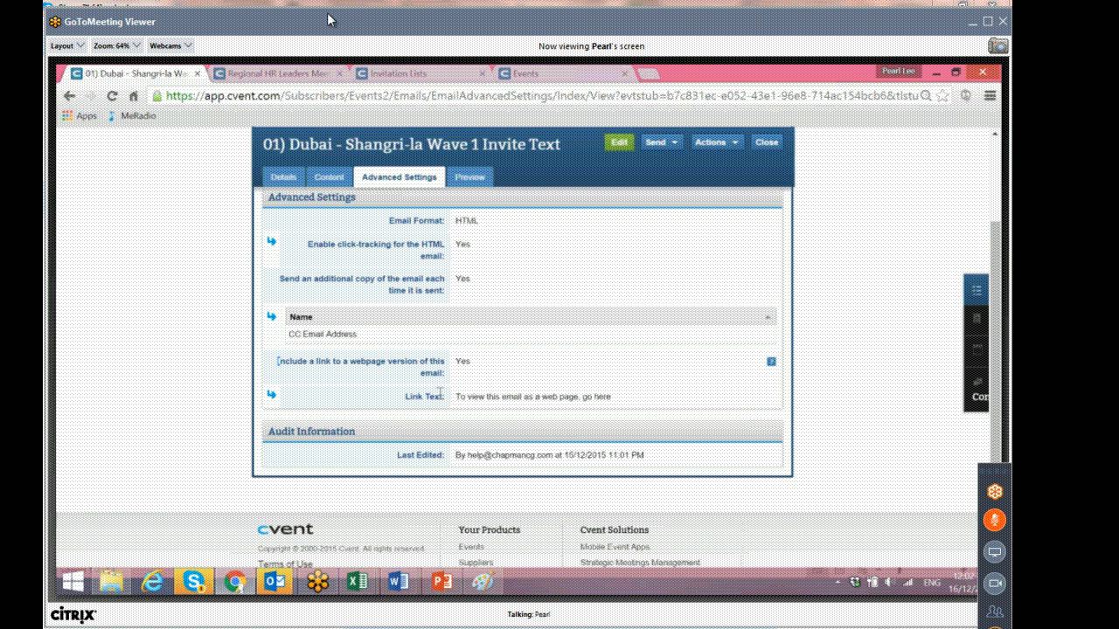
drag(456, 398, 610, 396)
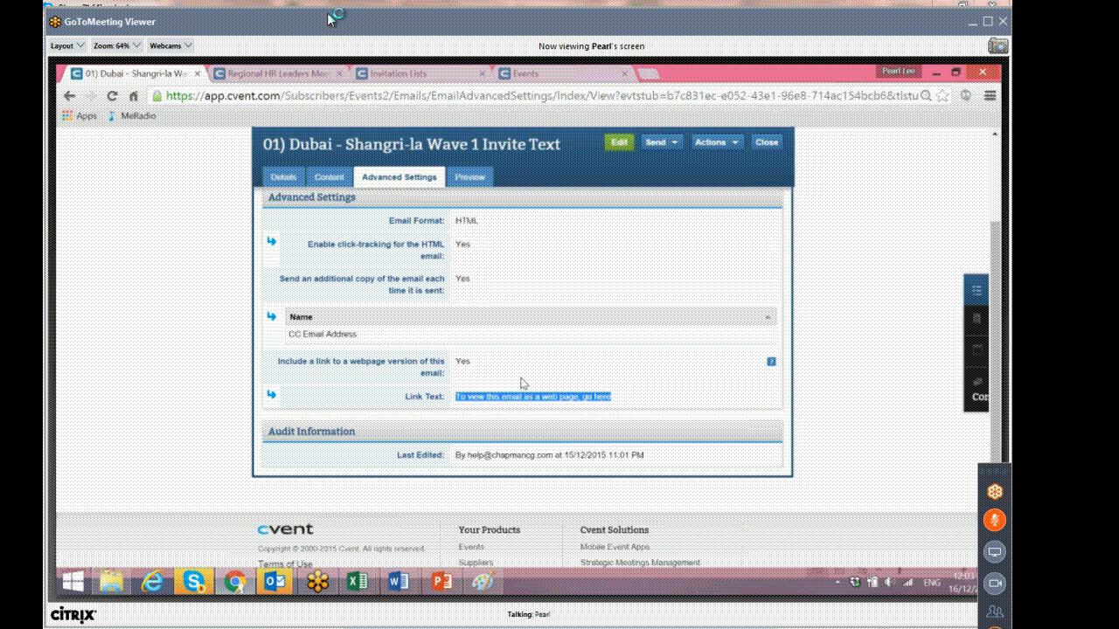
Open the Send options from the email preview.
scroll(522, 383, up, 2)
click(476, 252)
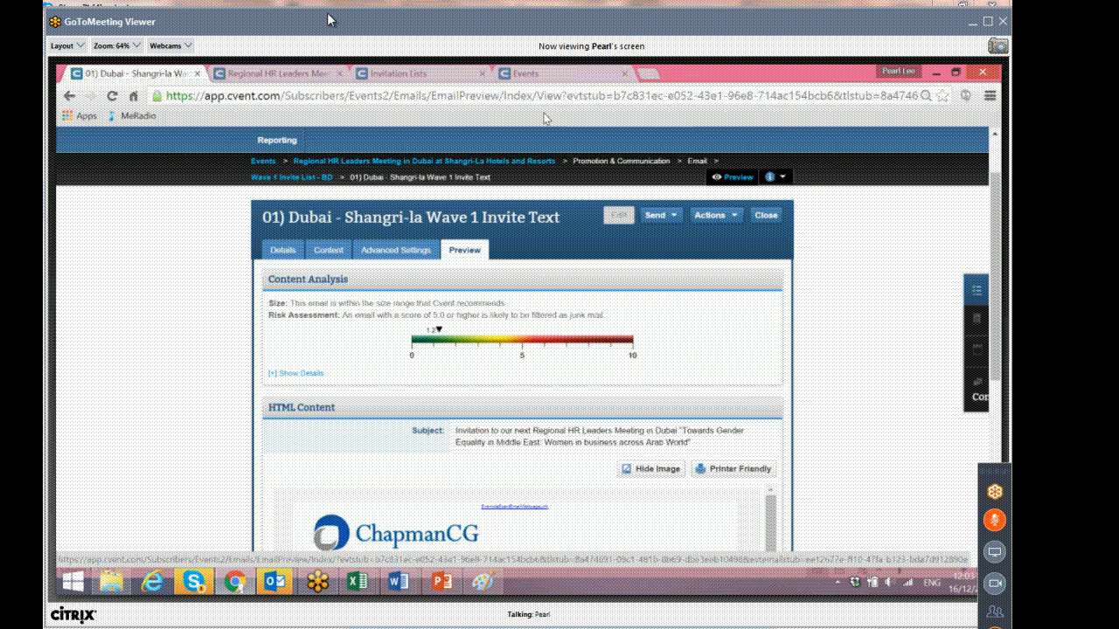
click(657, 215)
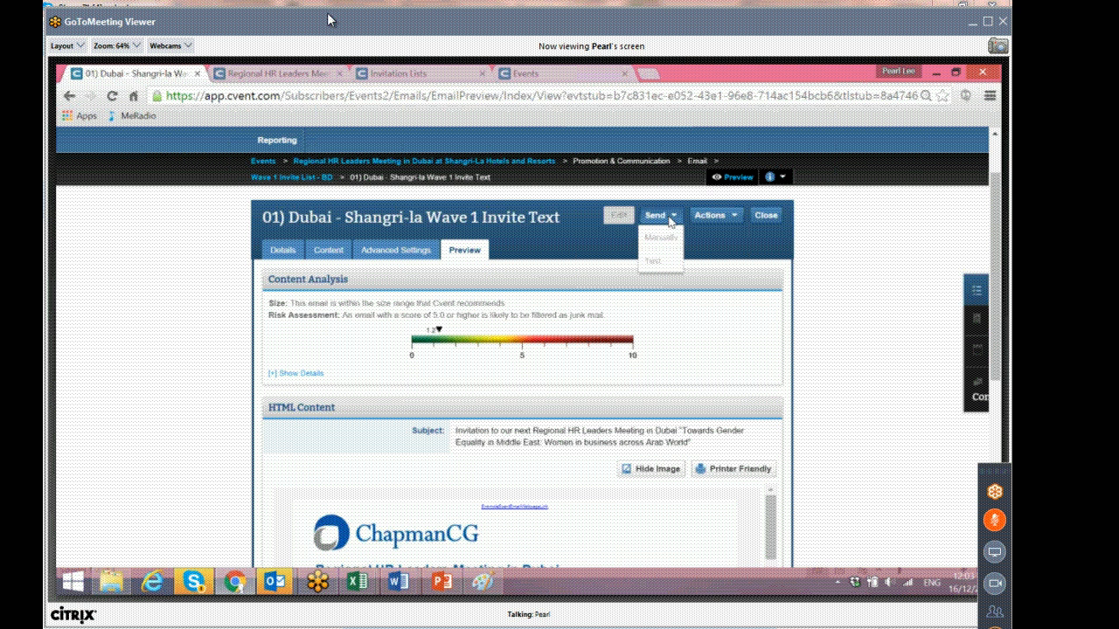
mouse_move(667, 241)
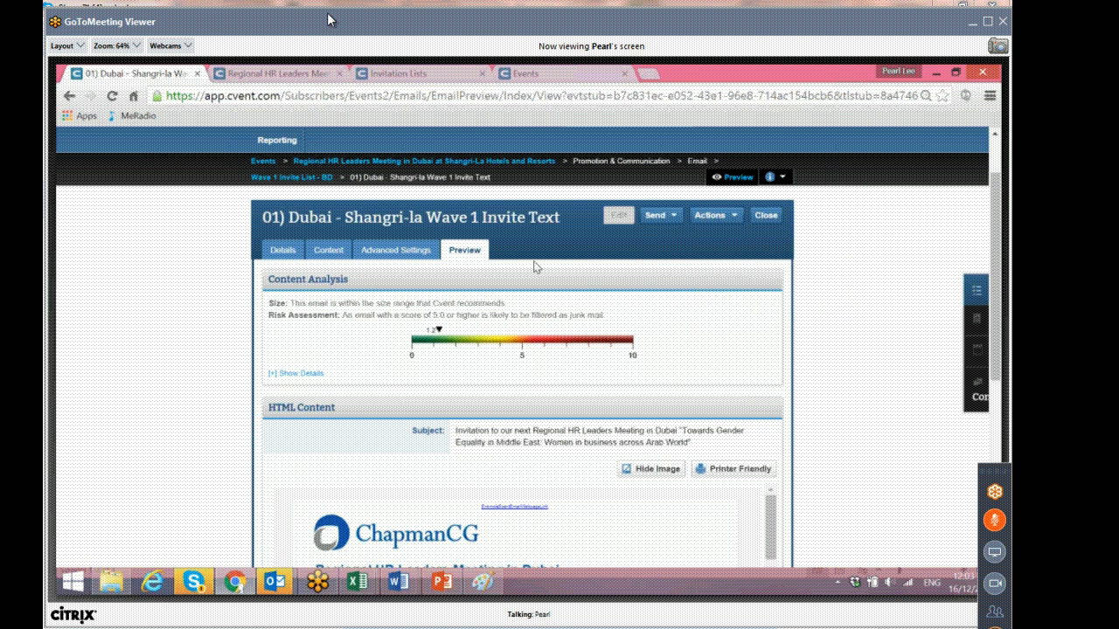
Scroll through the invitation email preview to read its closing, buttons and signature.
scroll(535, 266, up, 2)
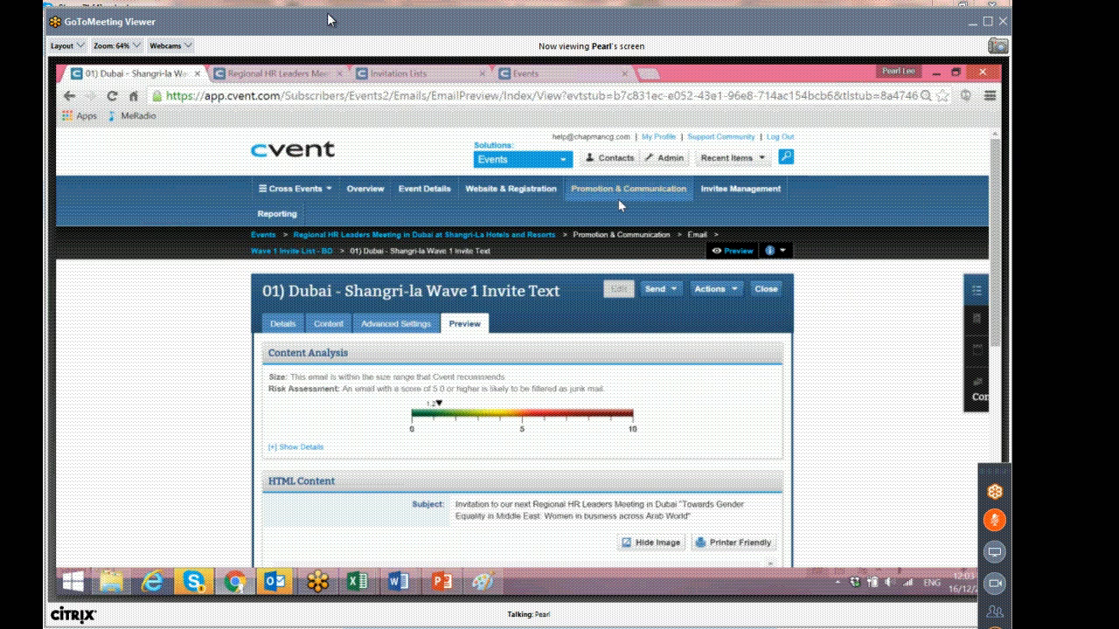
mouse_move(618, 199)
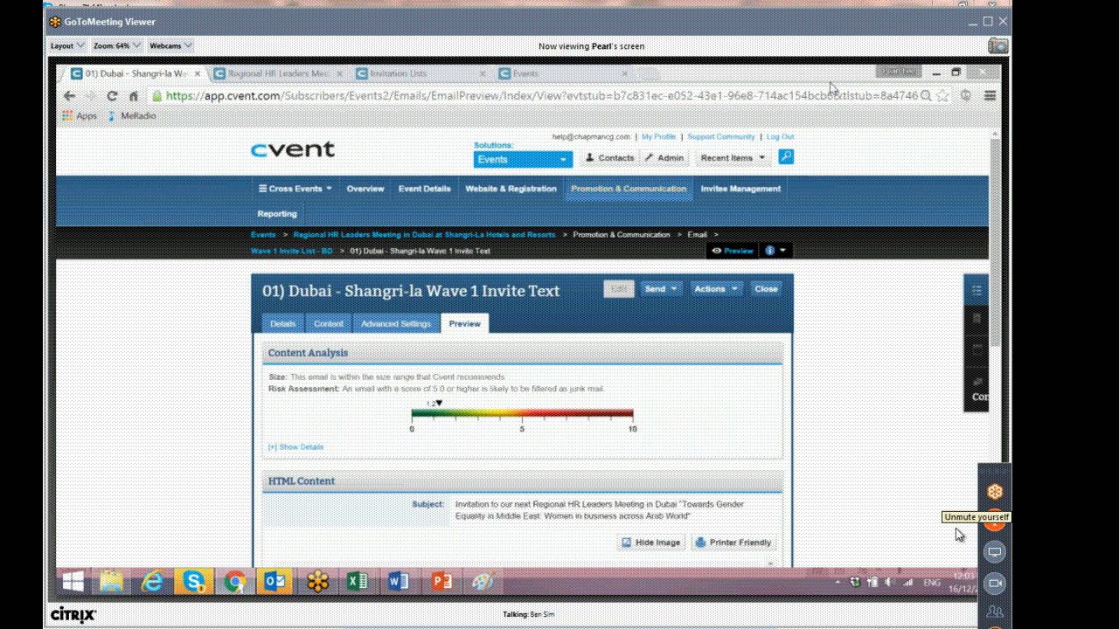
click(994, 525)
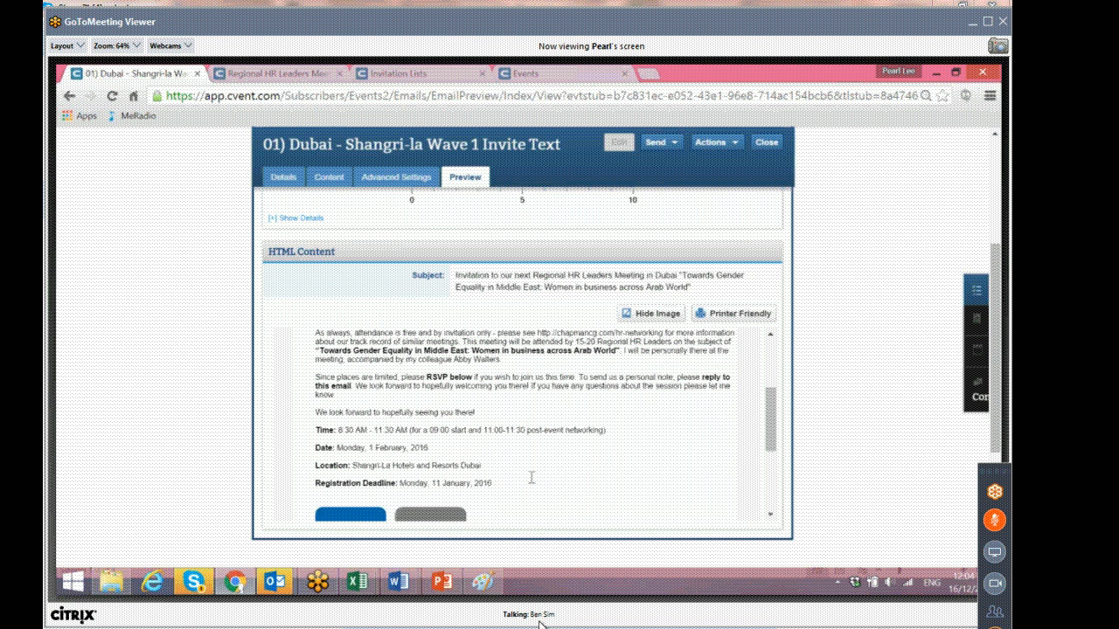
drag(773, 401, 769, 455)
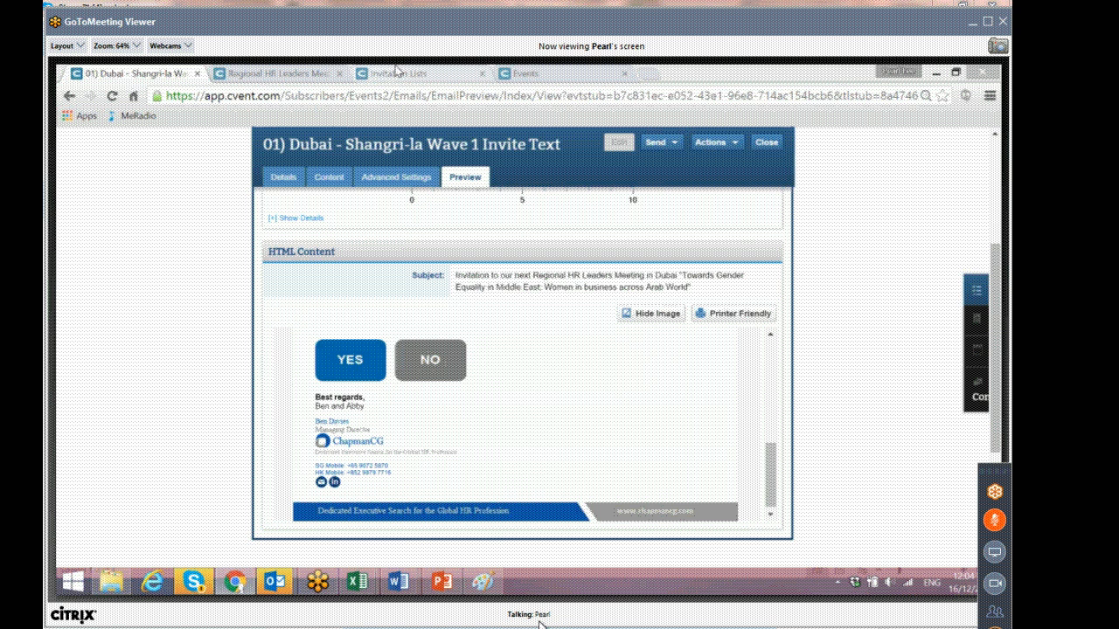
Open the Singapore GECAS event's Wave 1 invite email for the FSC list and examine its sender details.
click(556, 70)
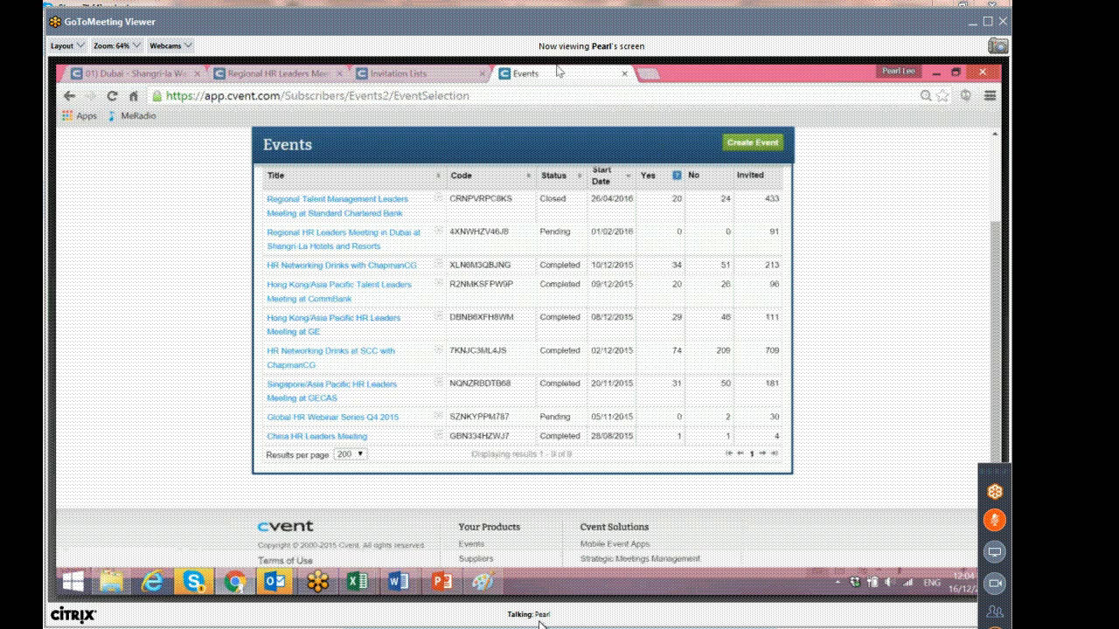
click(647, 74)
click(710, 70)
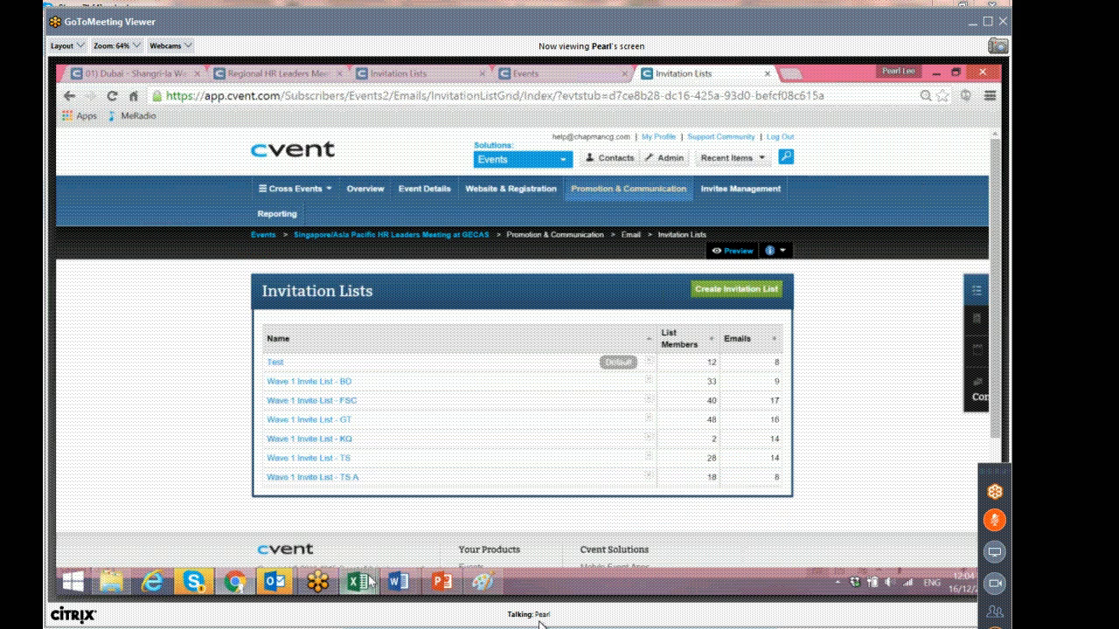
mouse_move(368, 582)
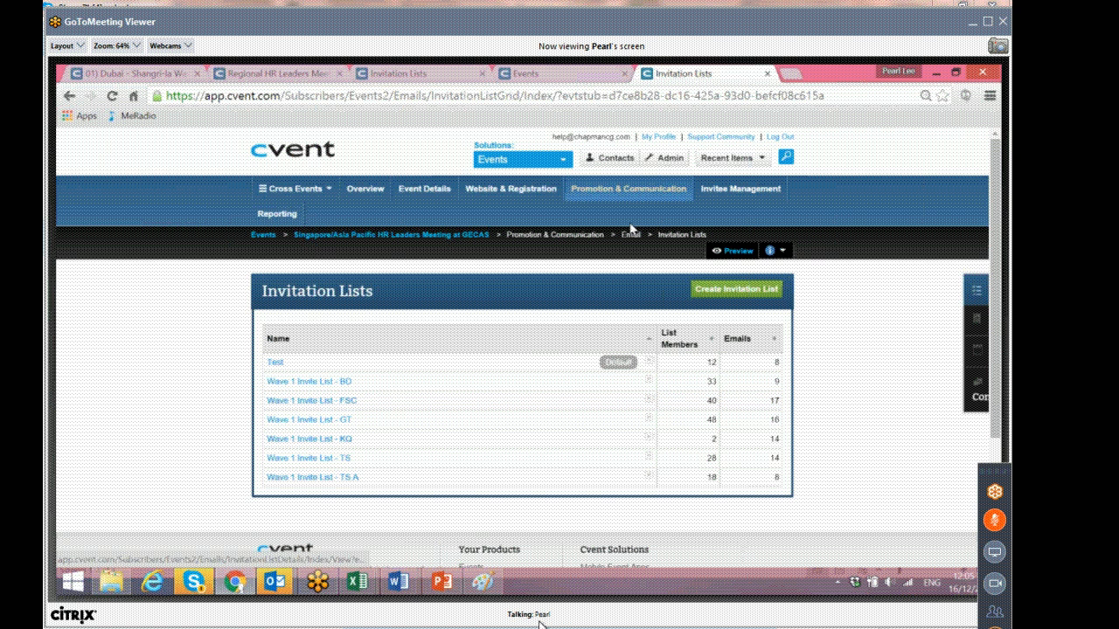
mouse_move(630, 189)
click(424, 251)
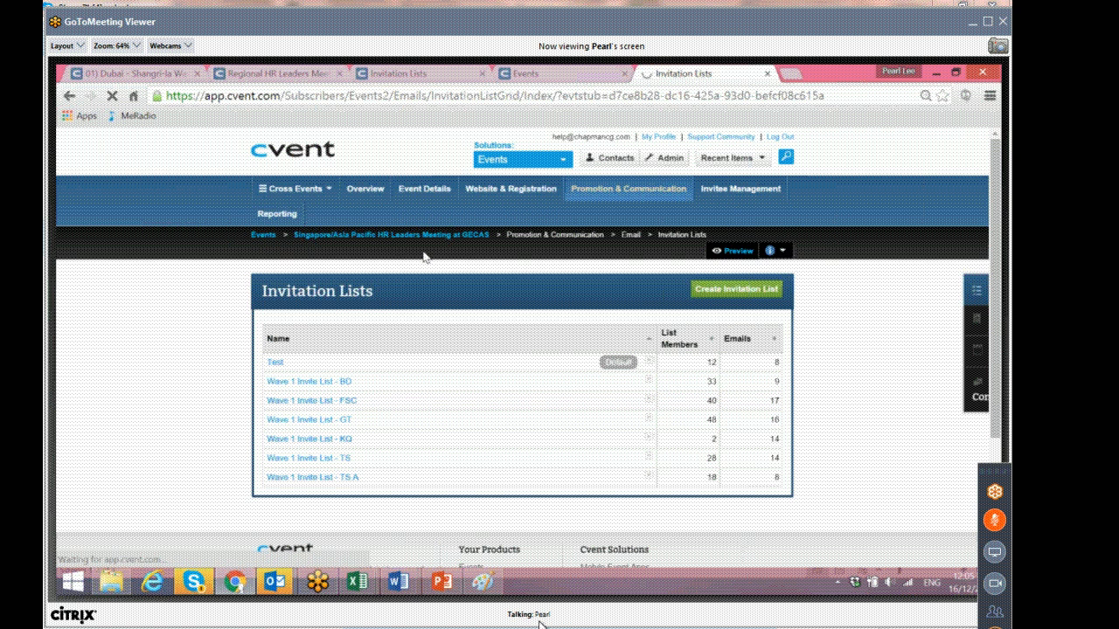
click(382, 327)
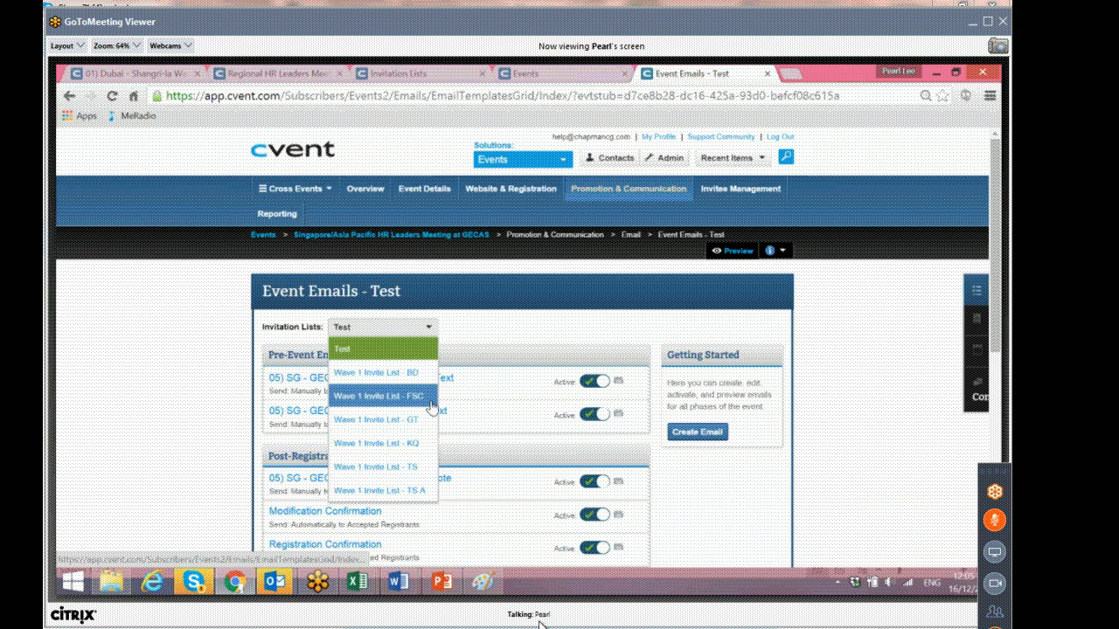
click(428, 398)
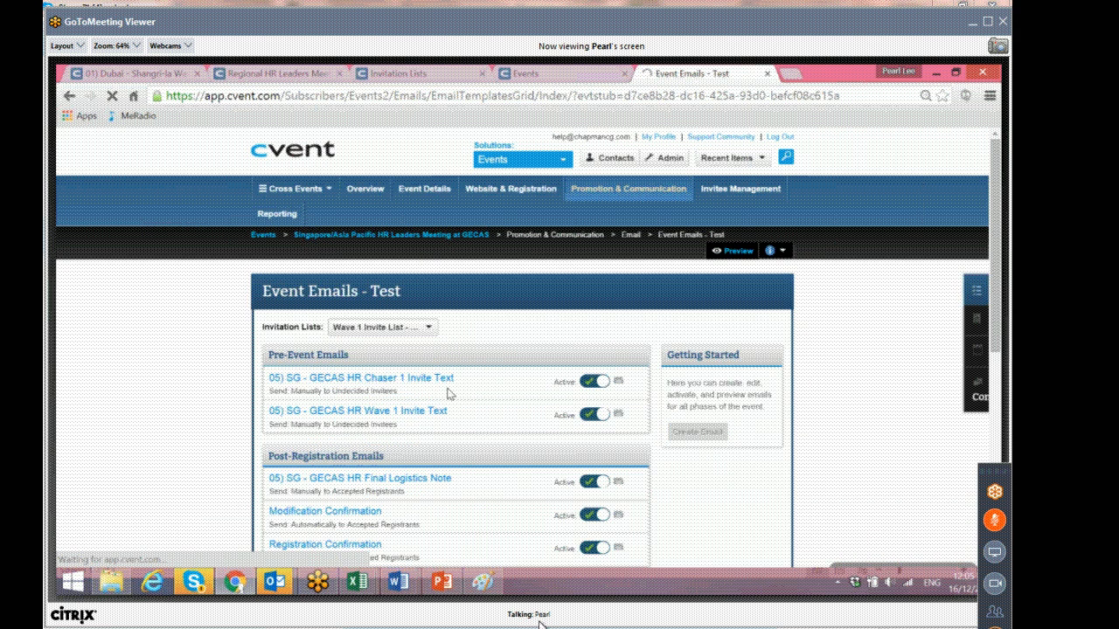
click(420, 411)
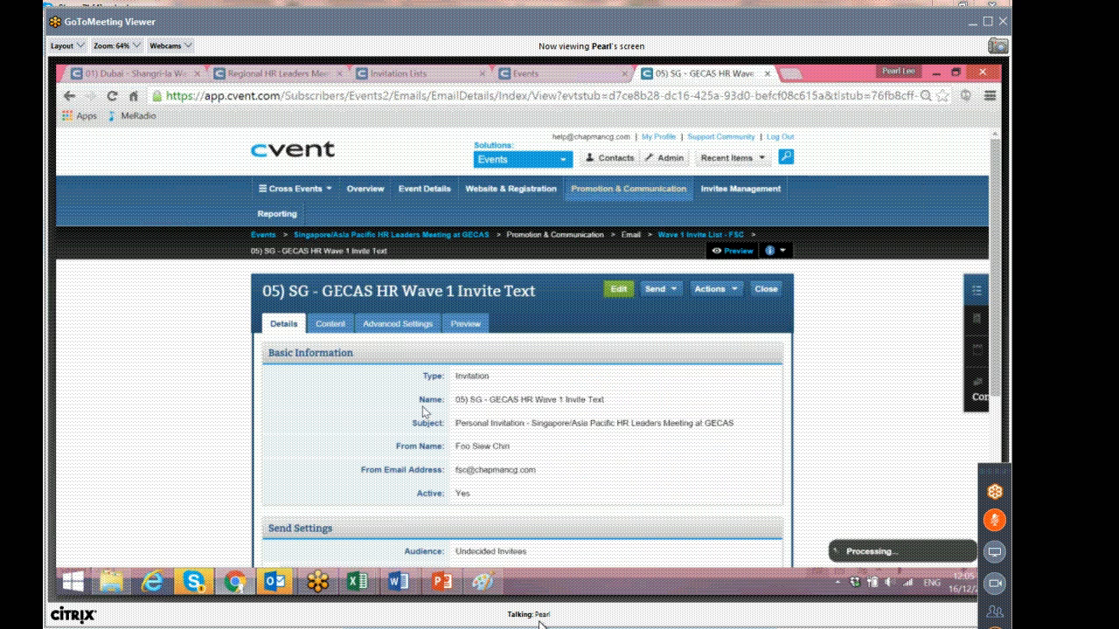
scroll(423, 411, down, 1)
double_click(417, 383)
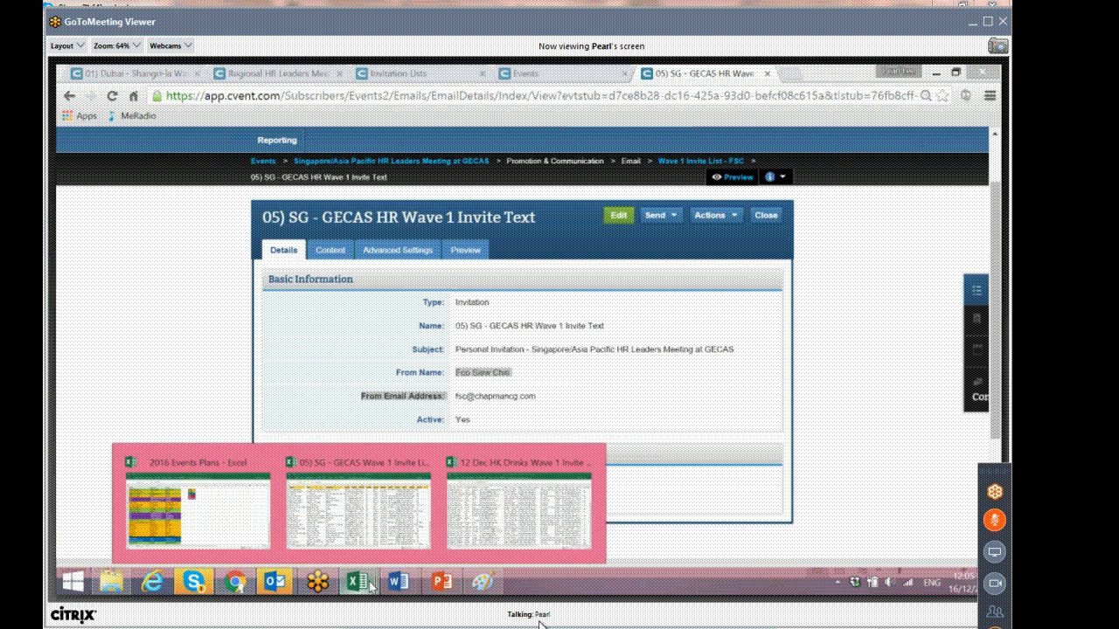
scroll(614, 256, up, 1)
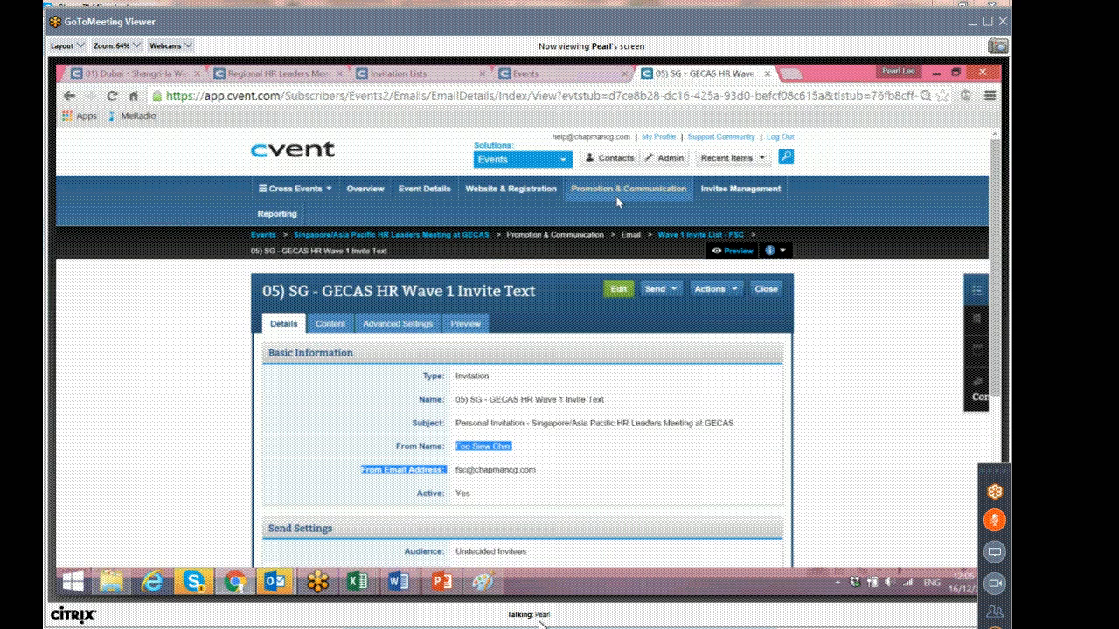
Return to the Dubai event and review the event emails of Wave 1 Invite List - BD.
mouse_move(620, 194)
click(426, 238)
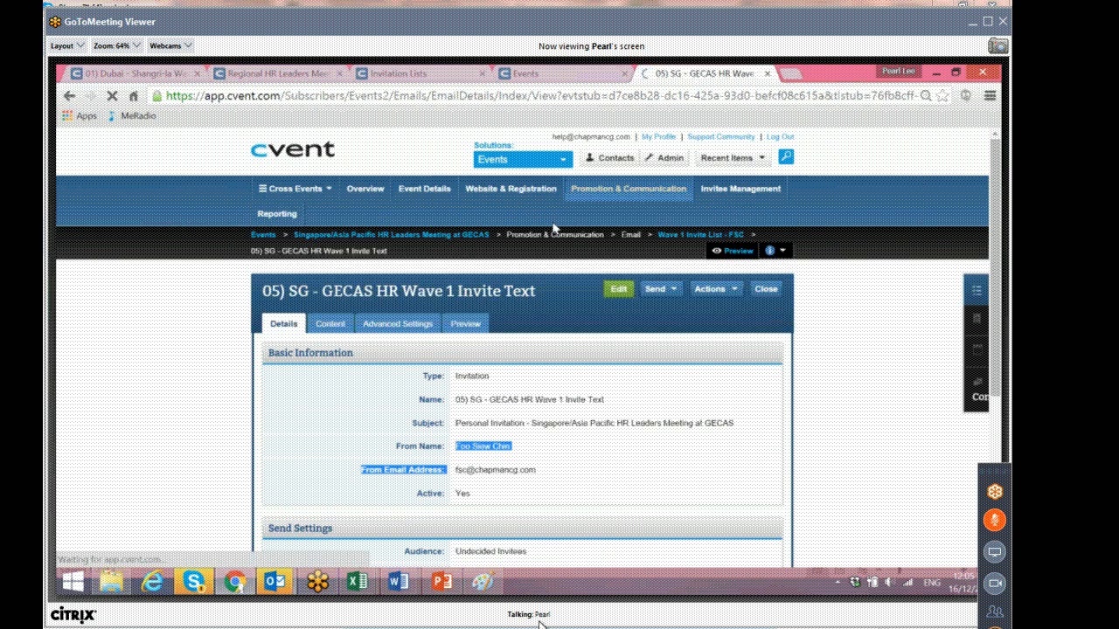
click(421, 249)
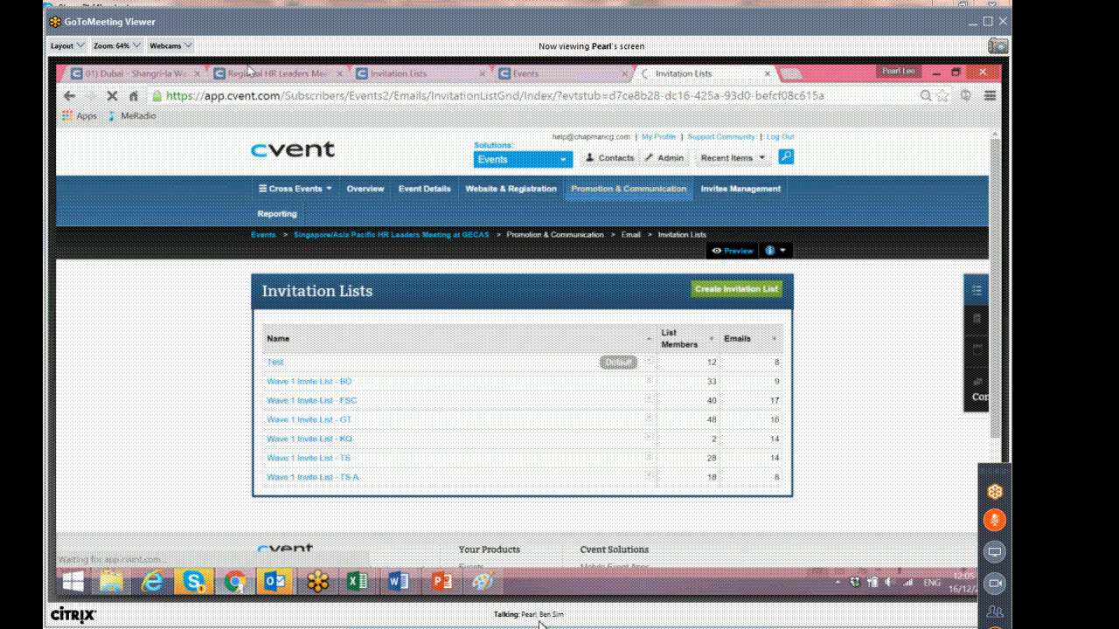
click(162, 71)
scroll(542, 262, up, 4)
mouse_move(603, 190)
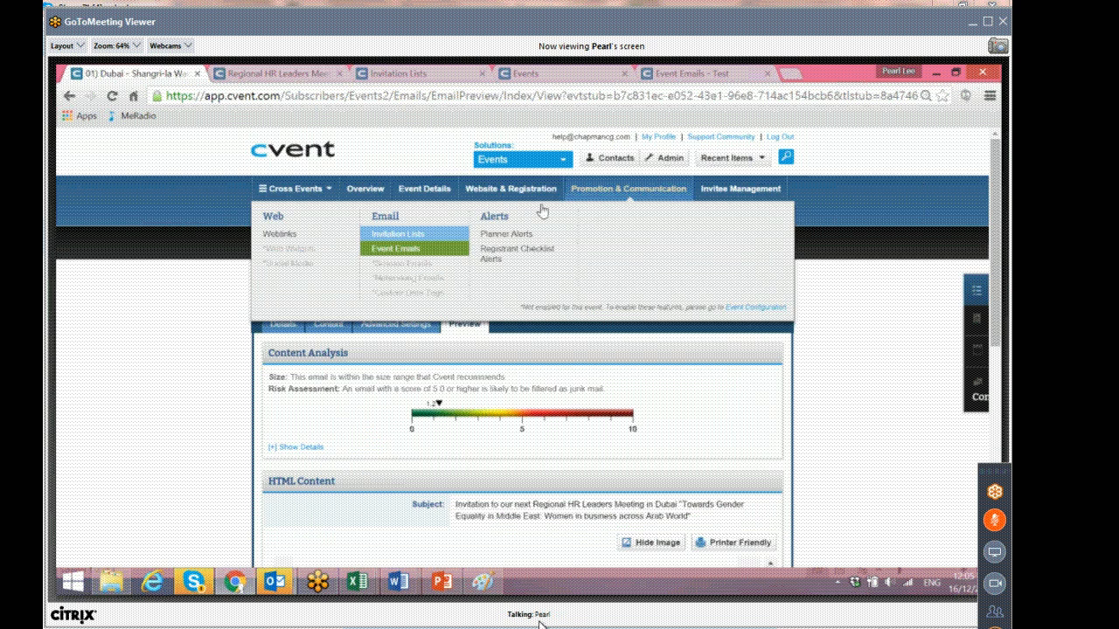
click(421, 250)
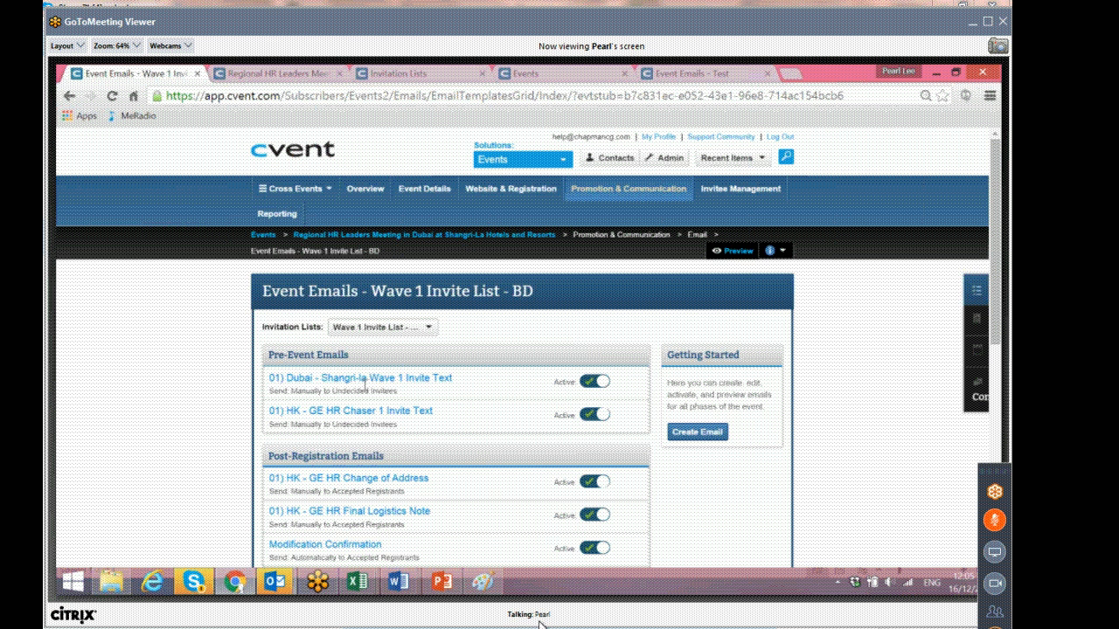
scroll(365, 382, down, 1)
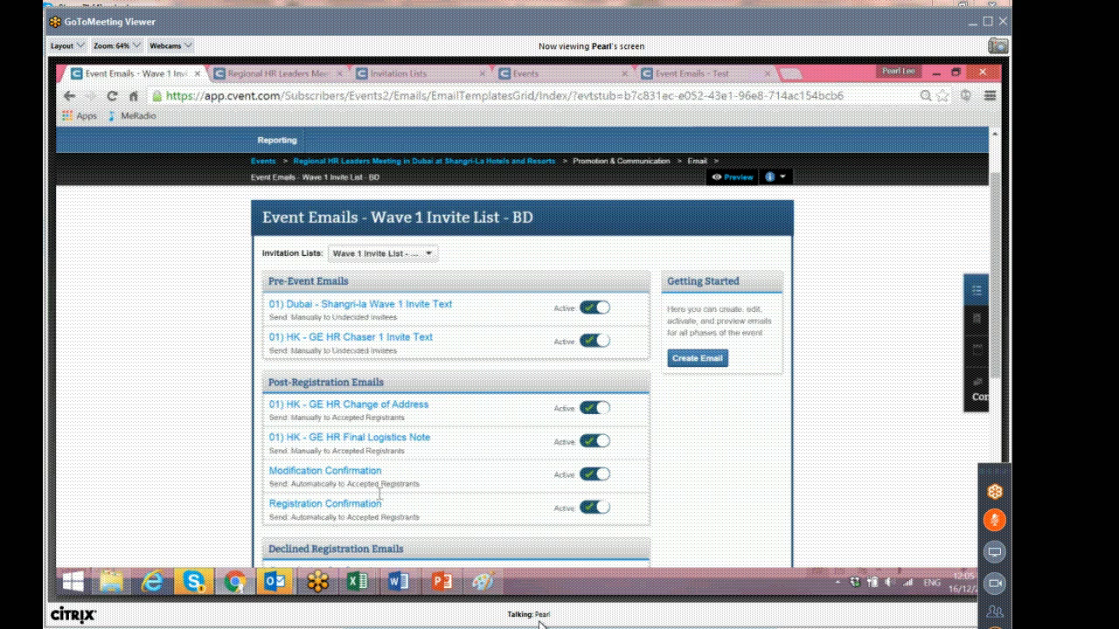
scroll(378, 495, up, 1)
Start creating a new invitation list for the Dubai event named Wave 1 Invite List - AW.
mouse_move(500, 198)
click(613, 192)
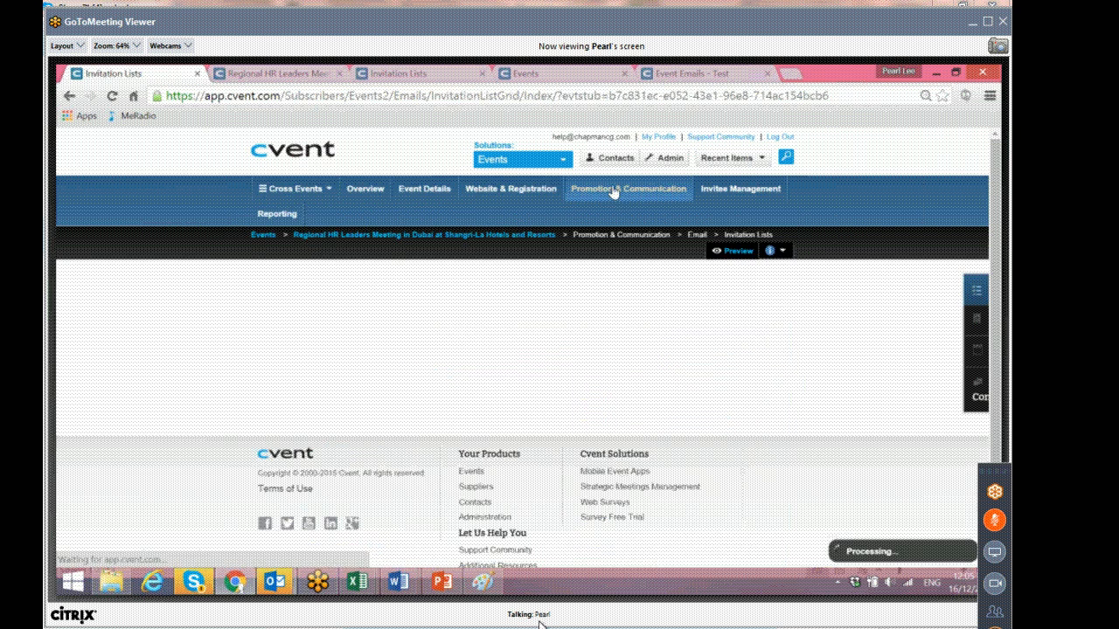
click(730, 295)
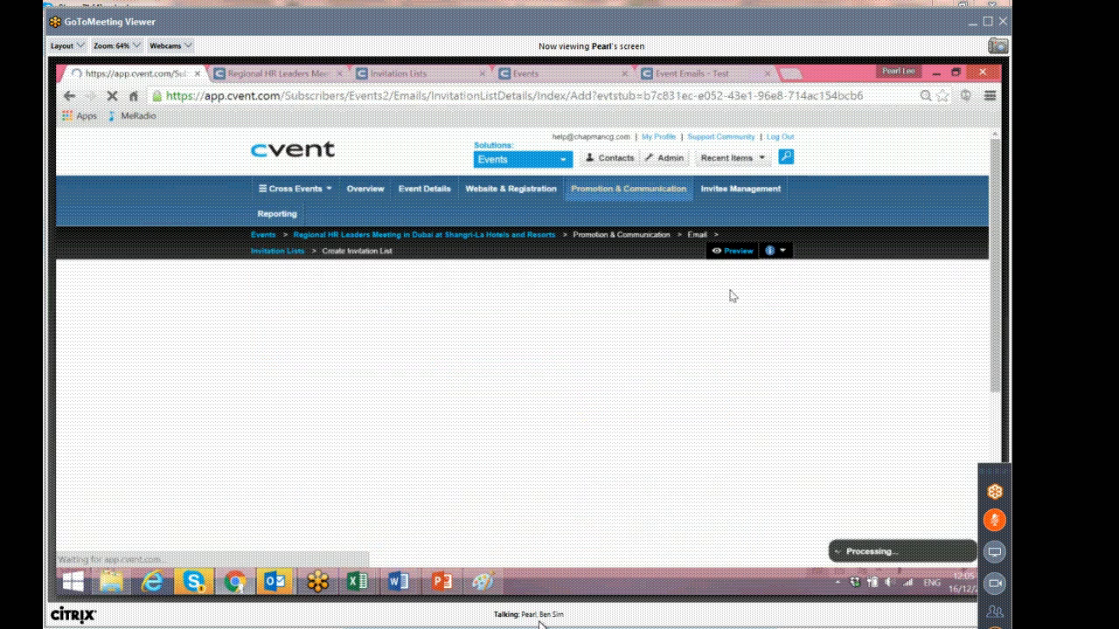
click(502, 357)
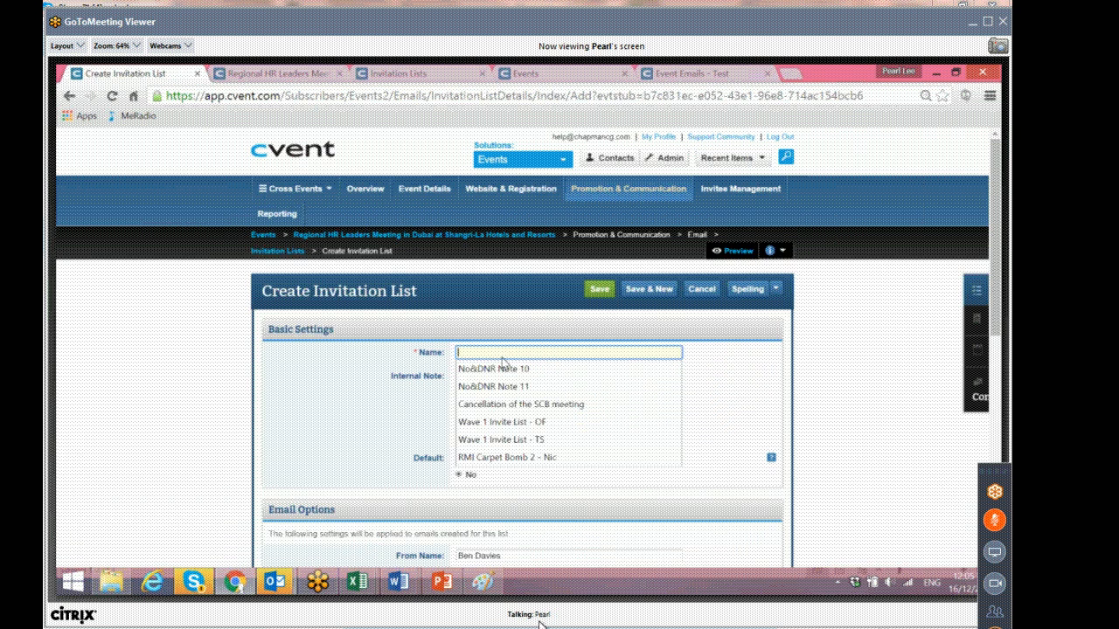
click(535, 423)
double_click(537, 352)
text(AW)
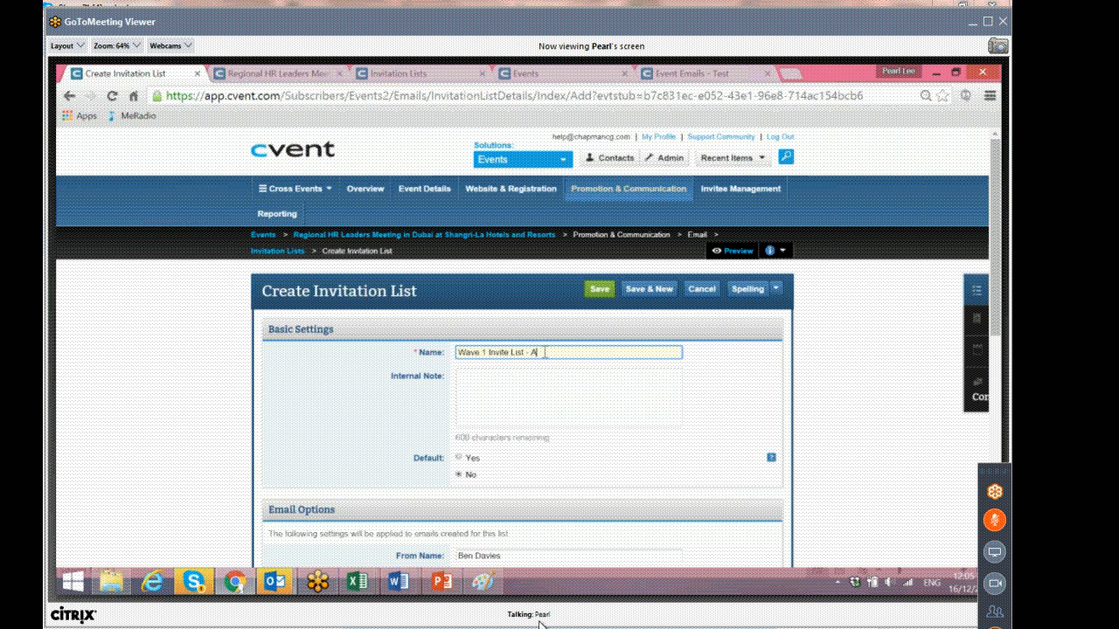
Set the new list's From Name to the colleague's full name and its From Email to the FSC sender address.
click(622, 409)
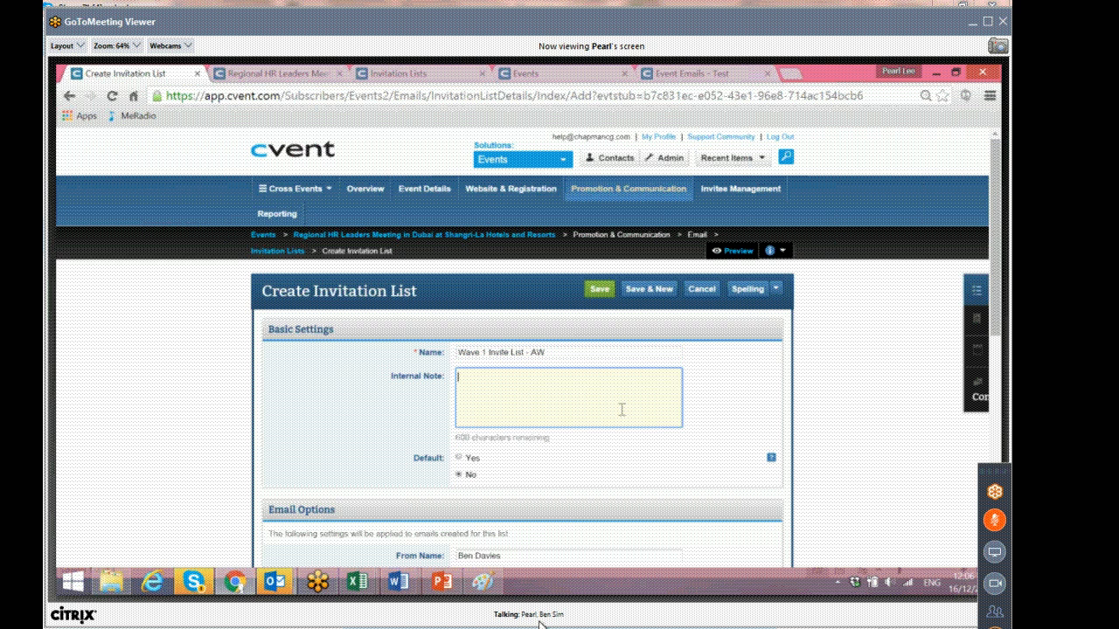
scroll(621, 409, down, 1)
scroll(622, 409, down, 1)
triple_click(477, 406)
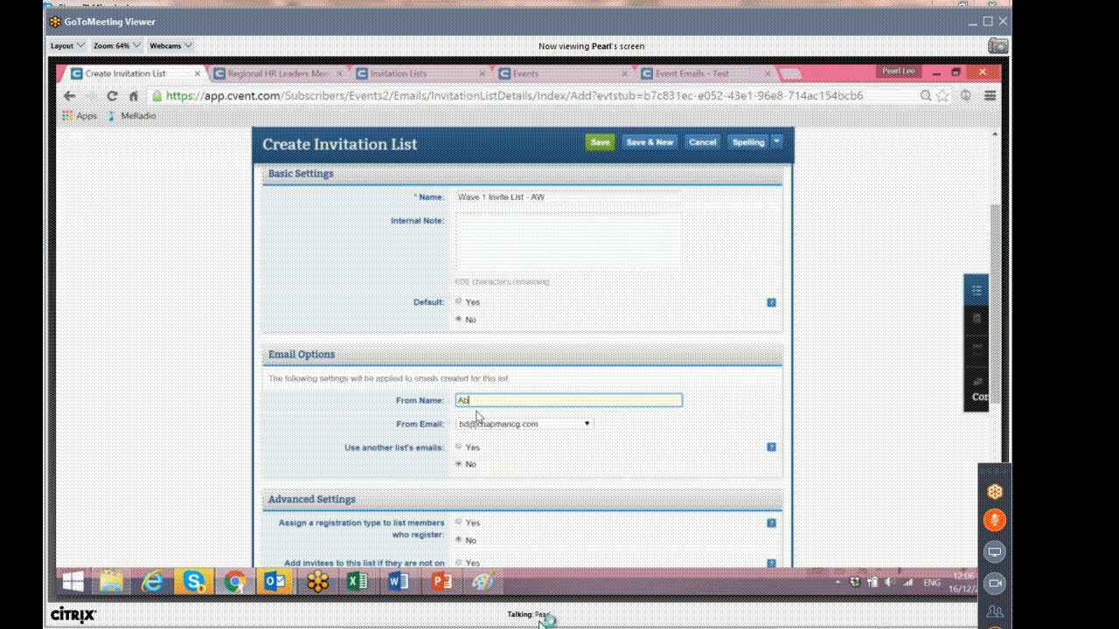
click(529, 426)
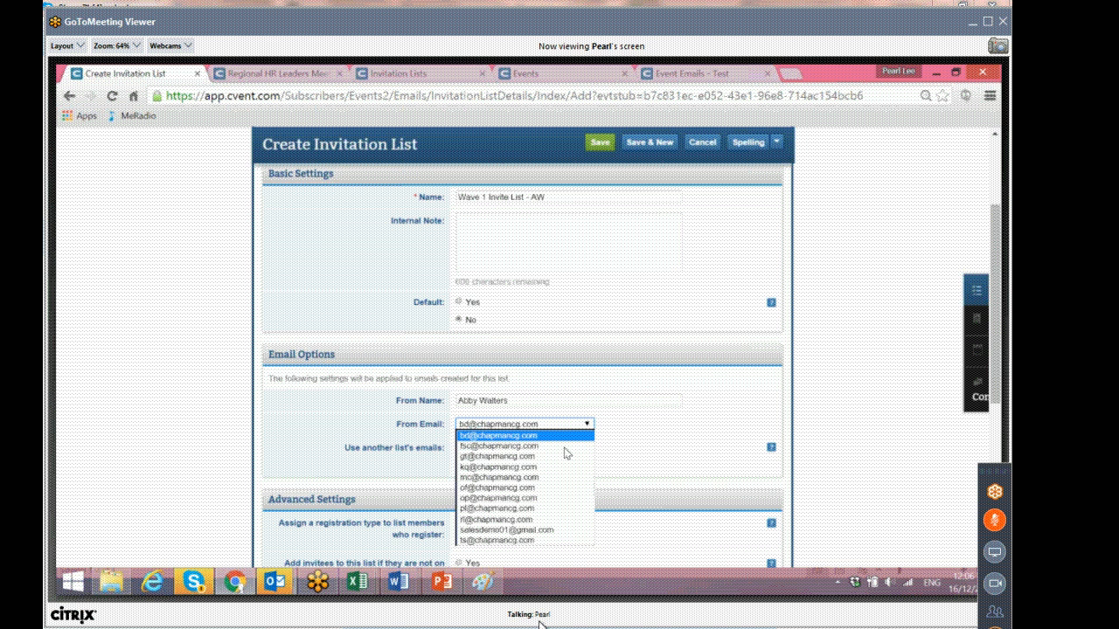
click(560, 445)
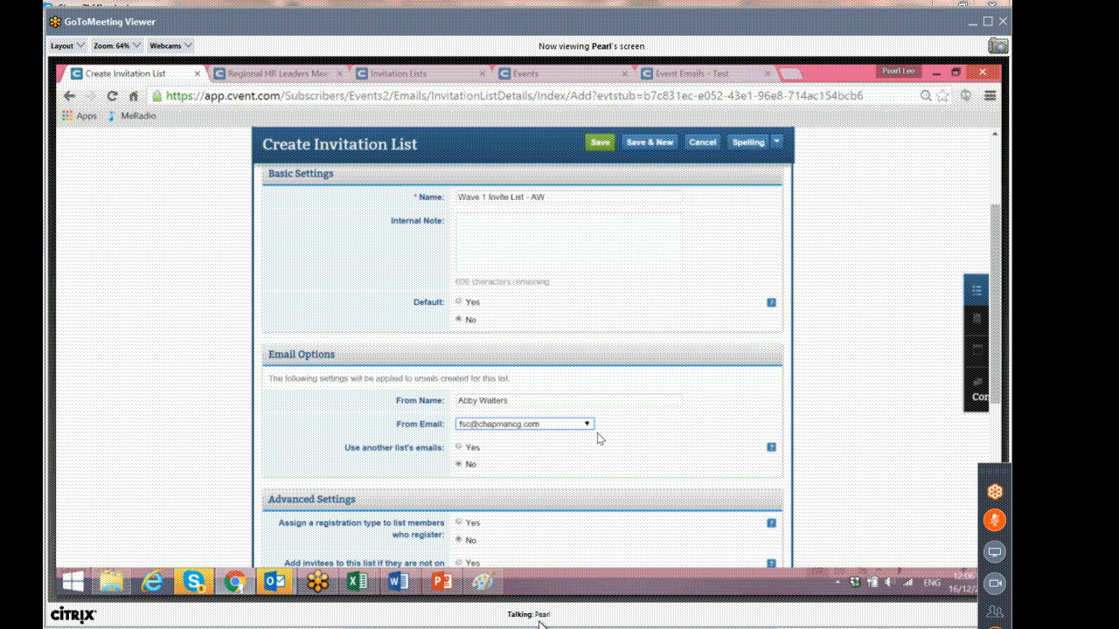
Make the list use another list's emails from Wave 1 Invite List - BD and save it.
scroll(437, 398, down, 1)
drag(350, 374, 454, 373)
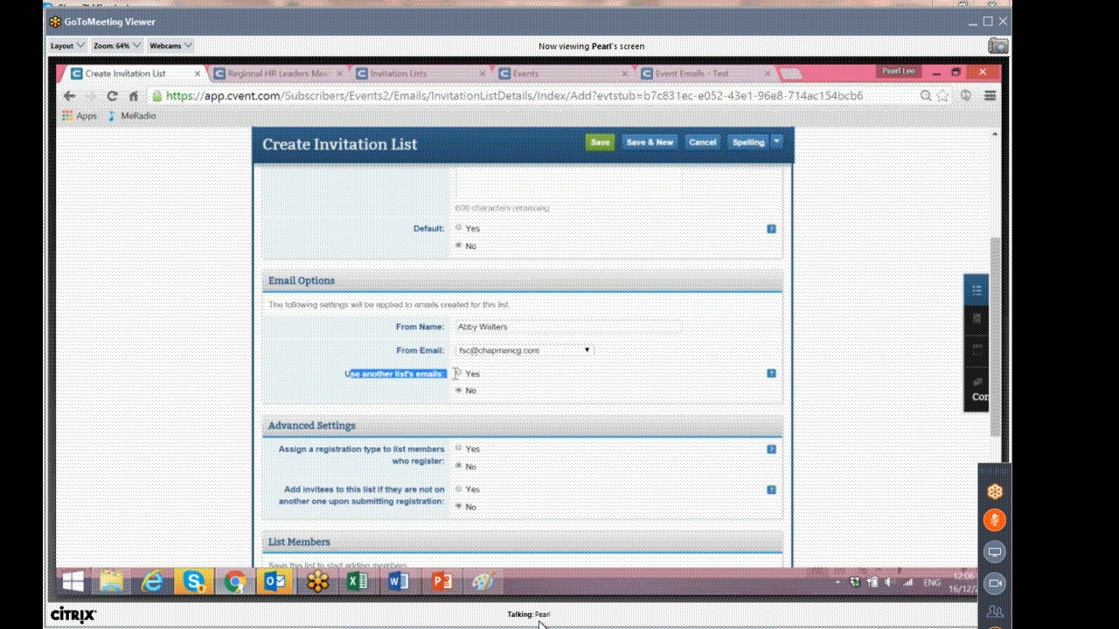
click(459, 374)
click(533, 414)
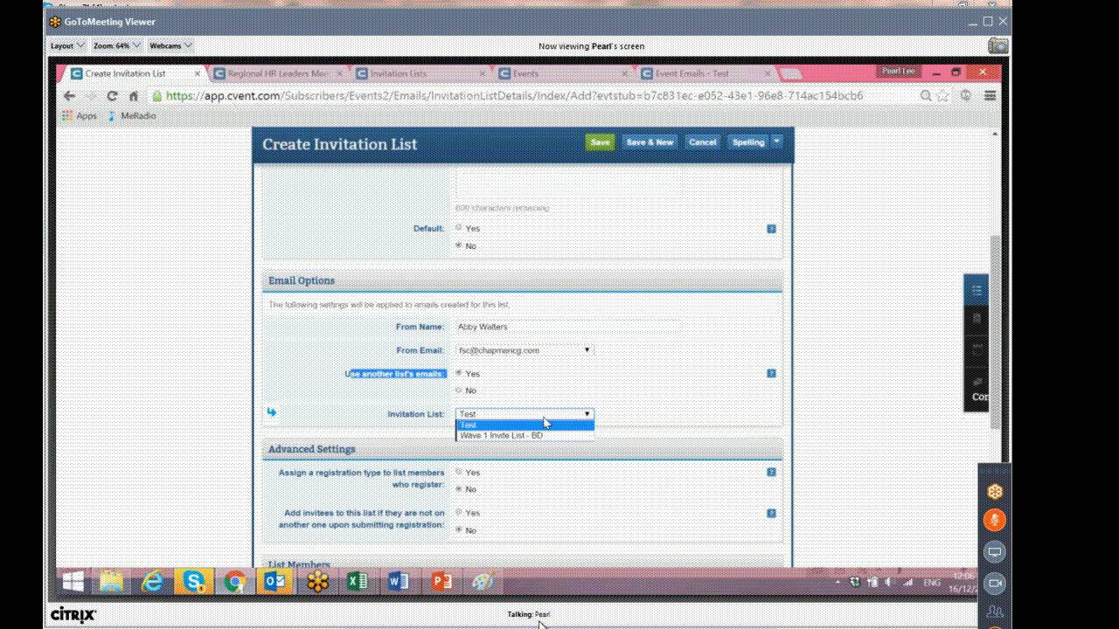
click(539, 436)
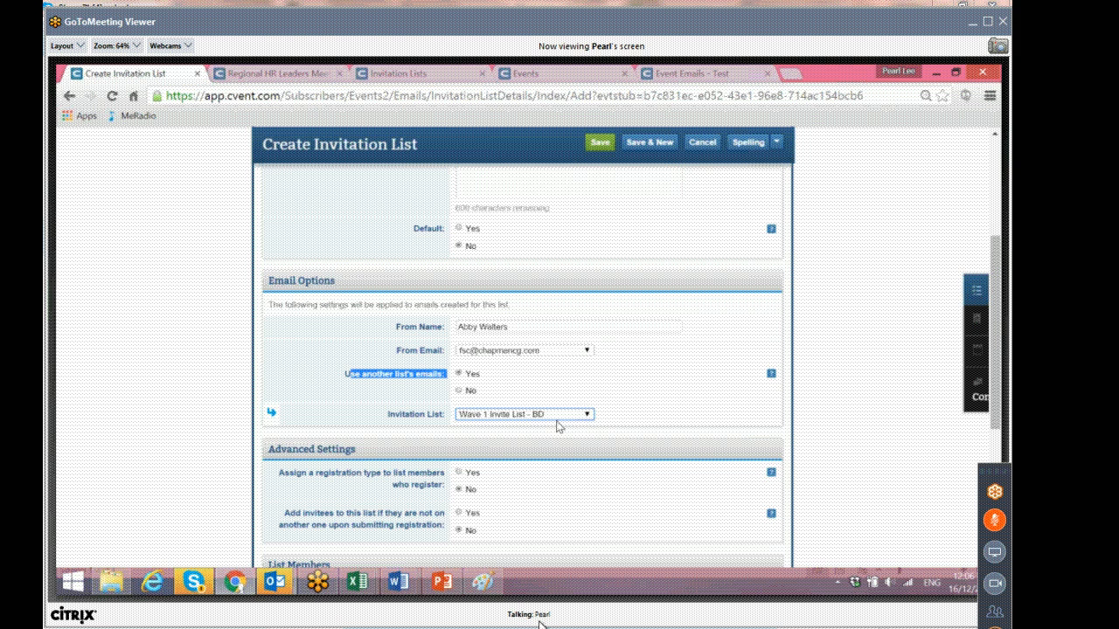
scroll(559, 427, down, 2)
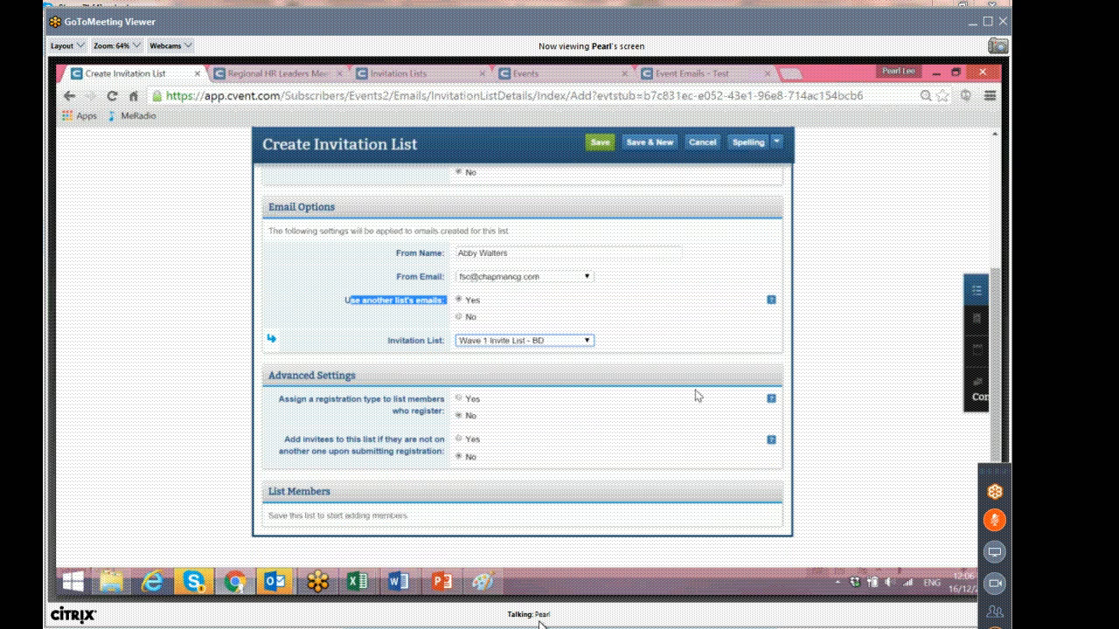
scroll(696, 395, up, 8)
click(606, 291)
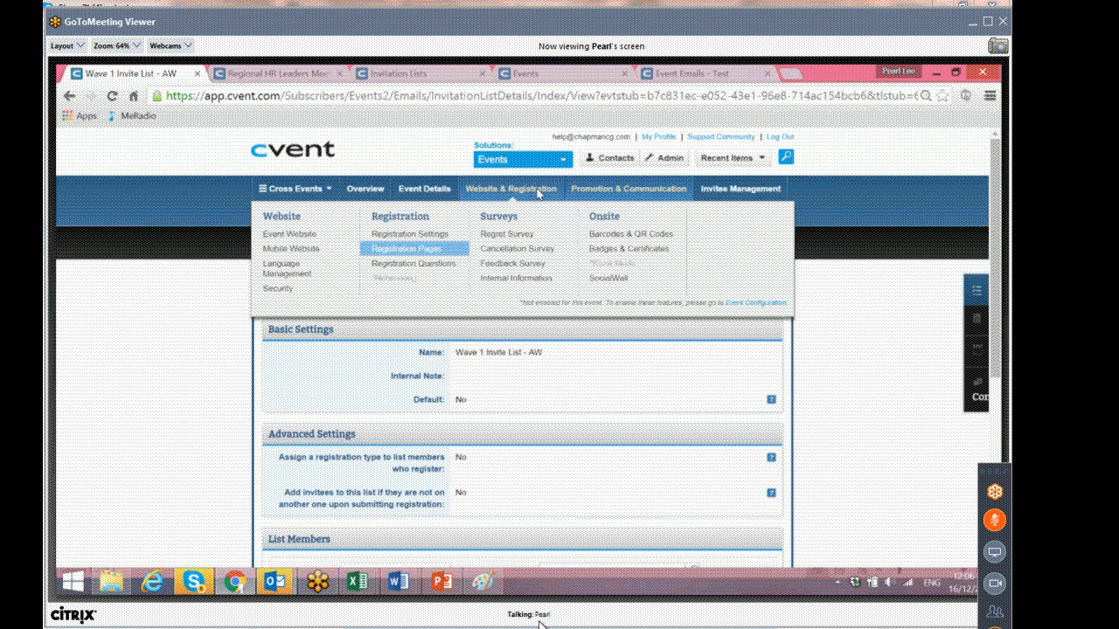
Open the event emails for Wave 1 Invite List - AW and view the Dubai Wave 1 invite email.
mouse_move(612, 190)
click(401, 249)
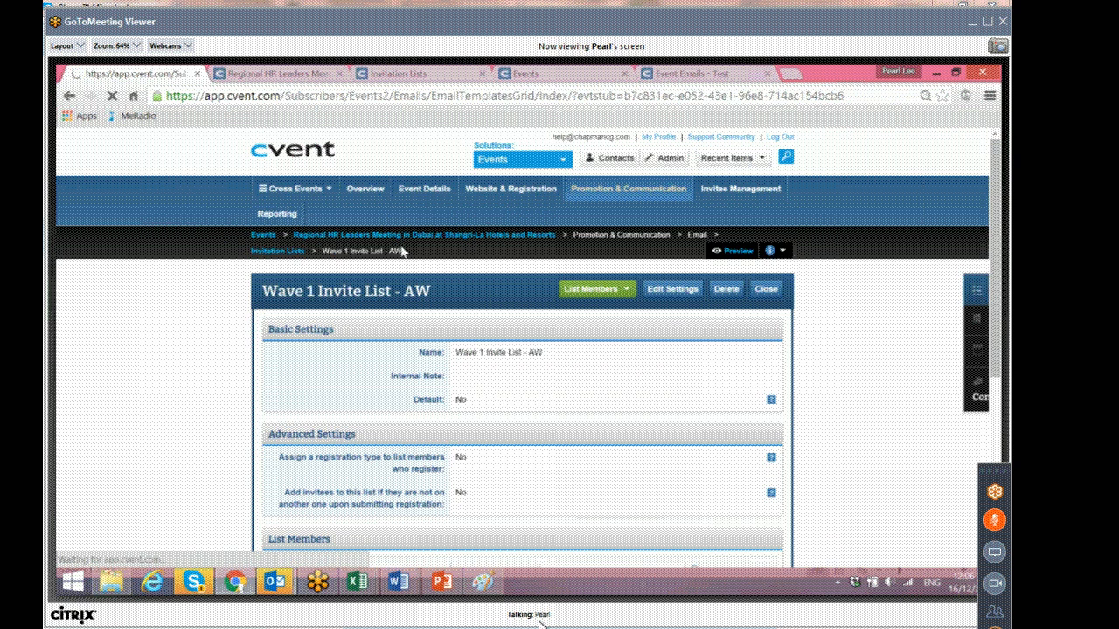
click(410, 327)
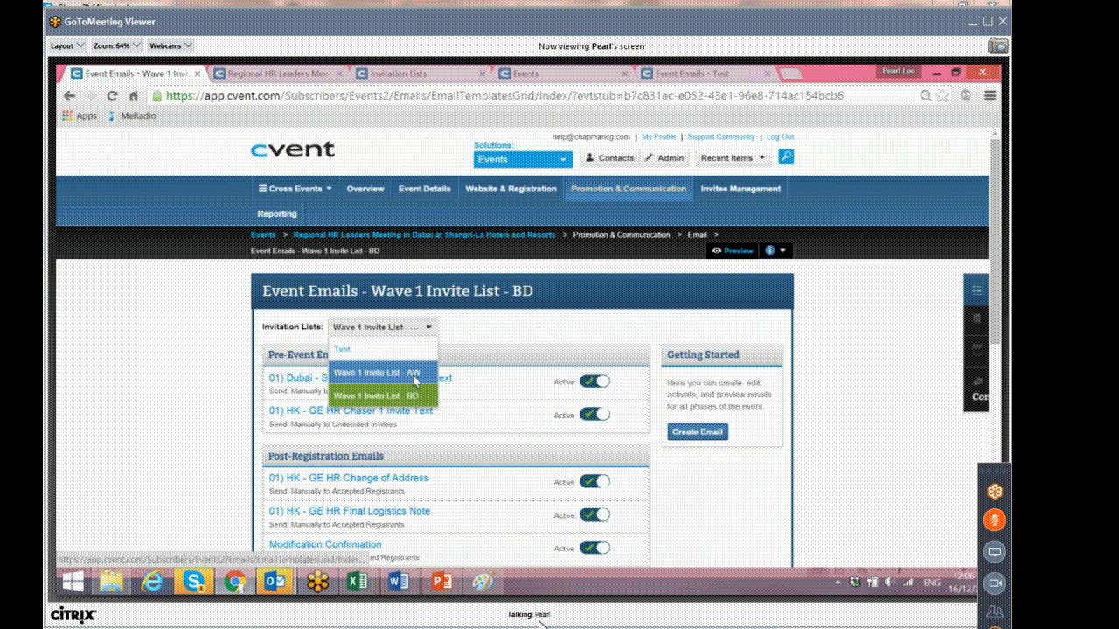
click(415, 374)
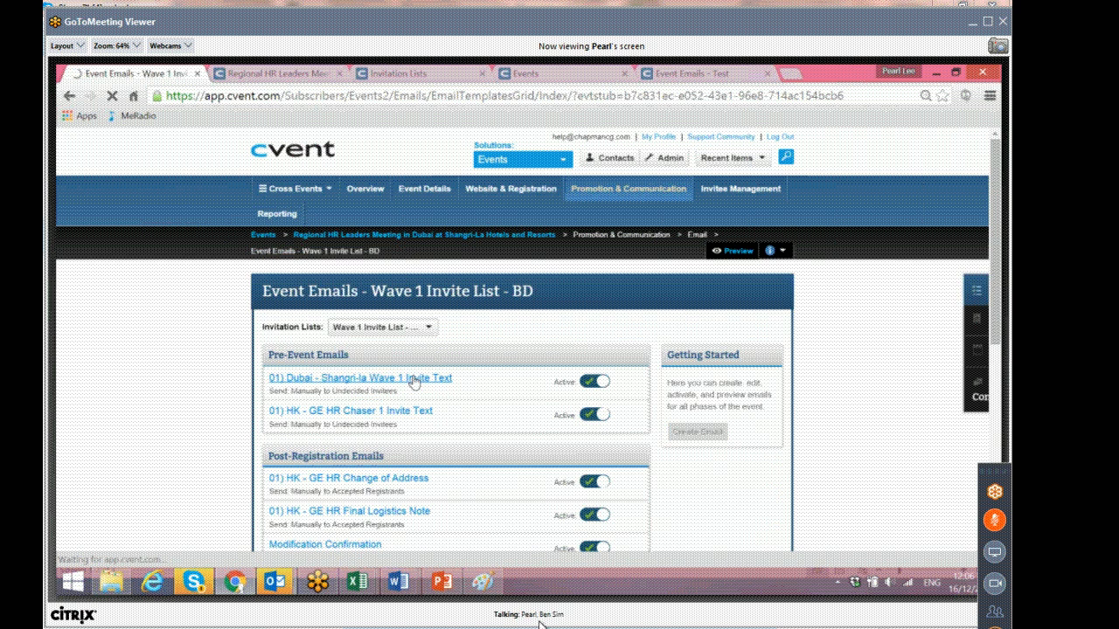
click(369, 381)
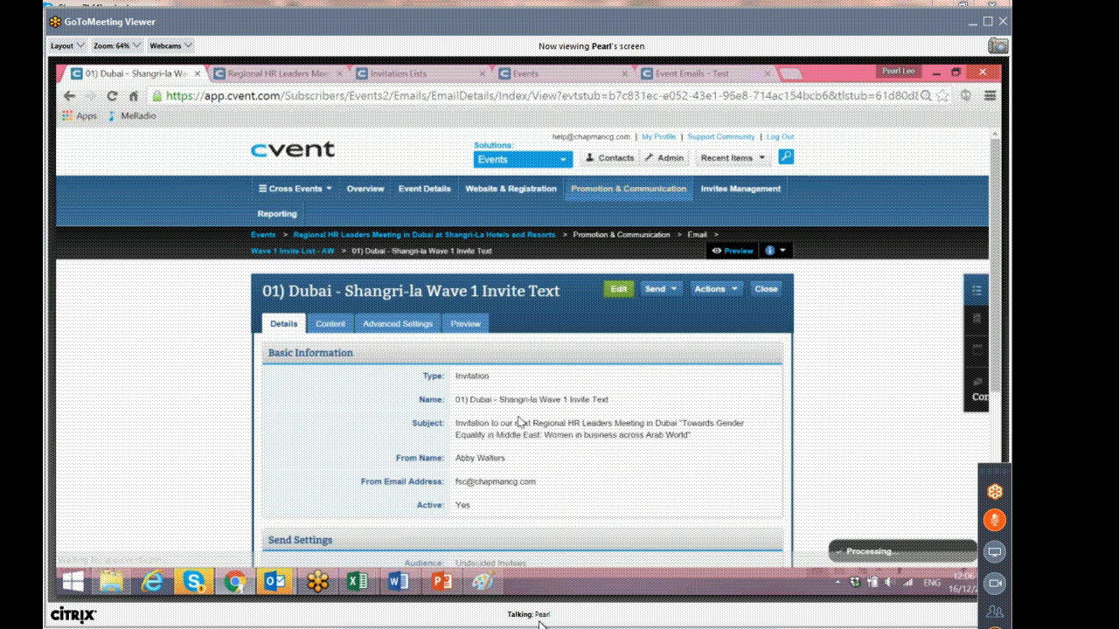
Open the Dubai invite email's content for editing and change the sign-off to Abby and Ben.
scroll(522, 422, down, 1)
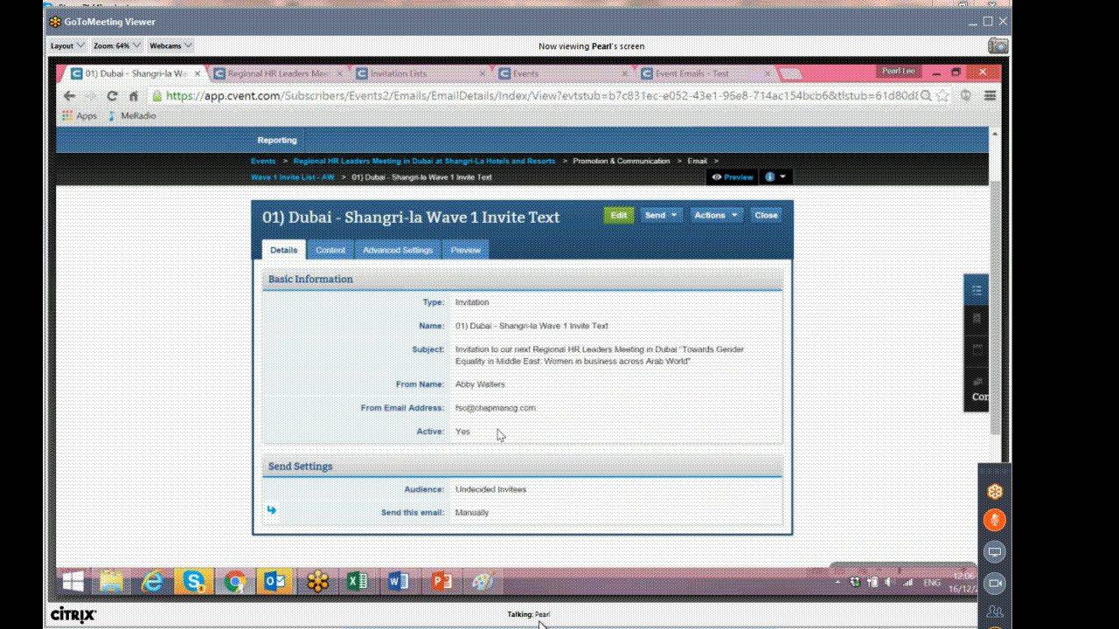
click(347, 260)
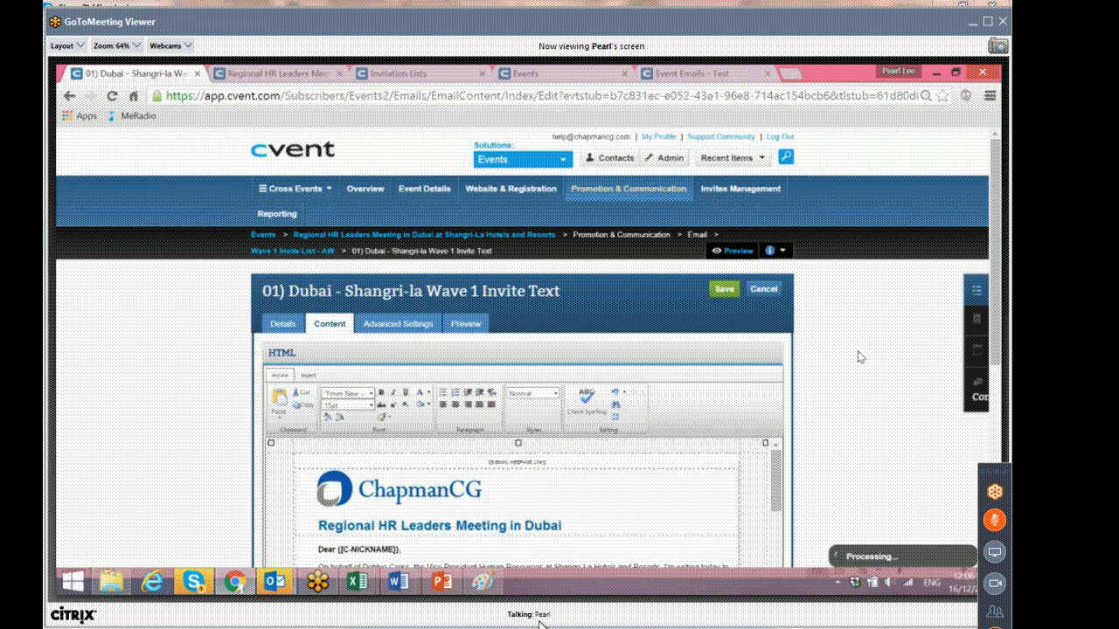
scroll(858, 356, down, 3)
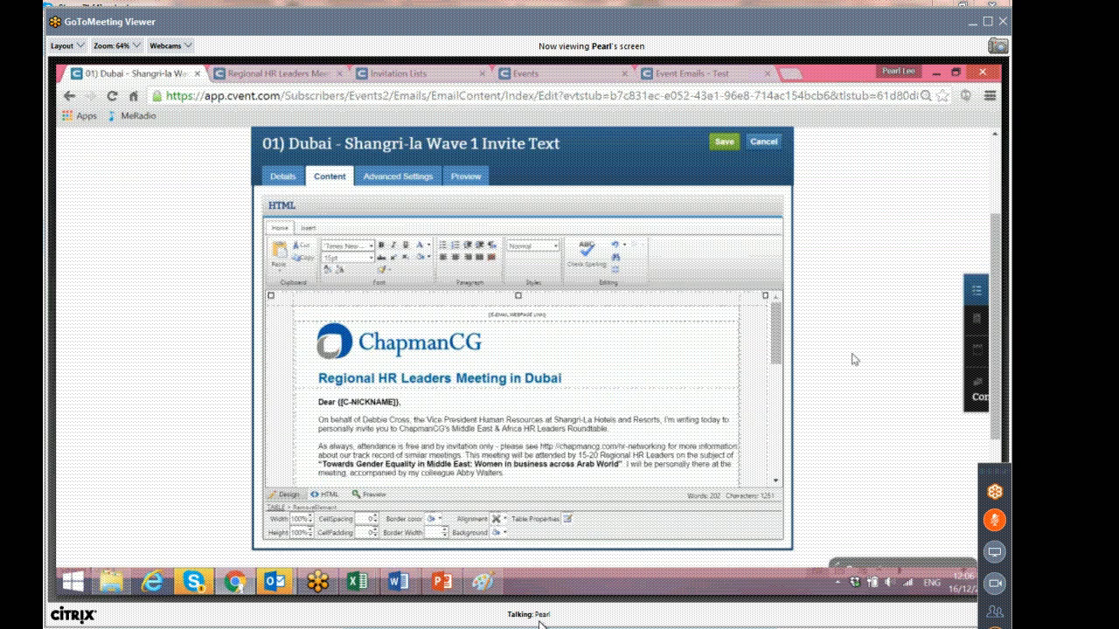
scroll(632, 334, down, 10)
drag(350, 251, 316, 252)
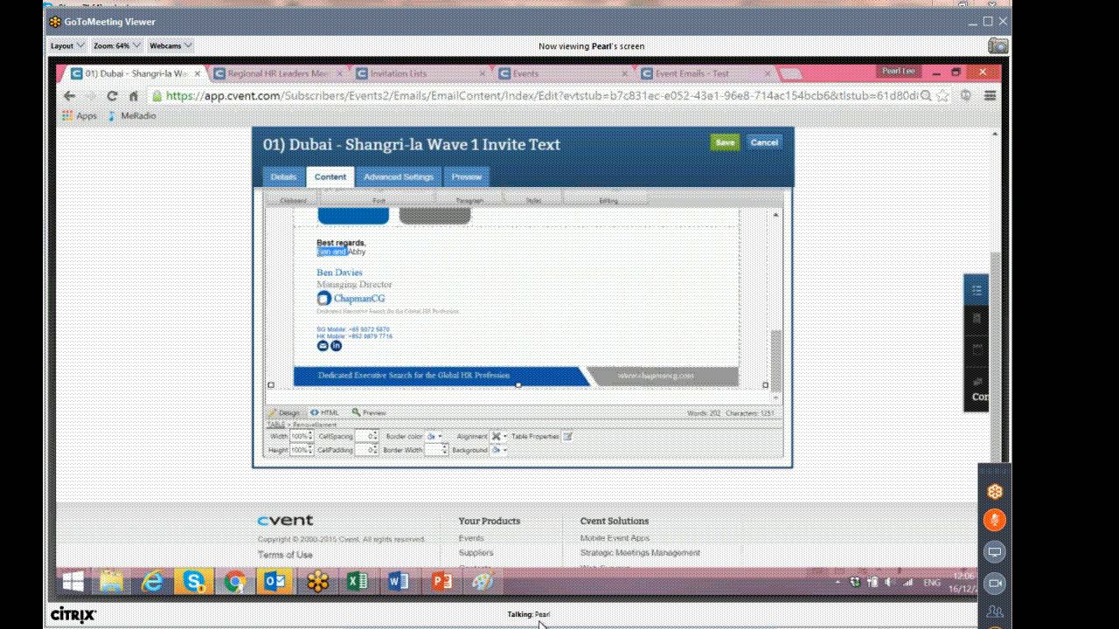
key(BackSpace)
text(and Ben)
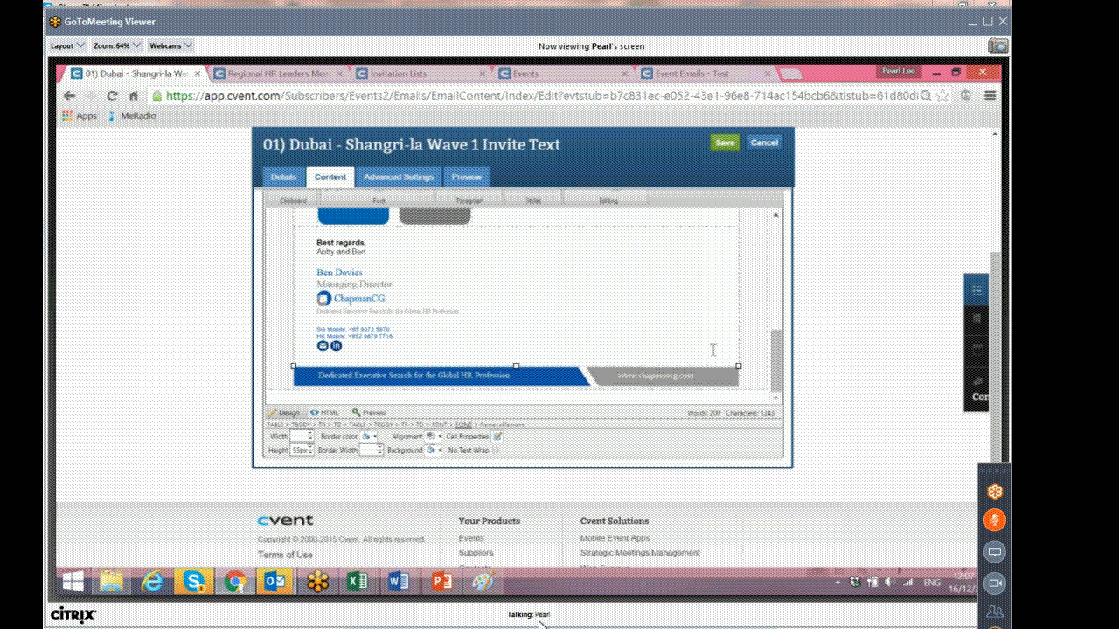
drag(393, 287, 316, 273)
text(Abby)
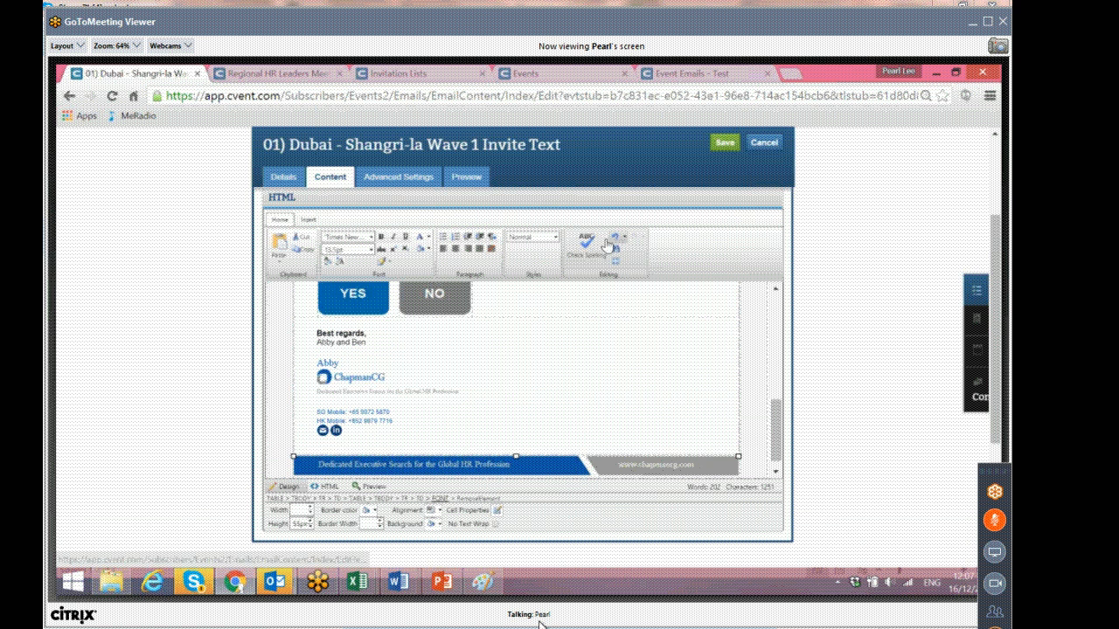
key(ctrl+z)
drag(364, 362, 316, 361)
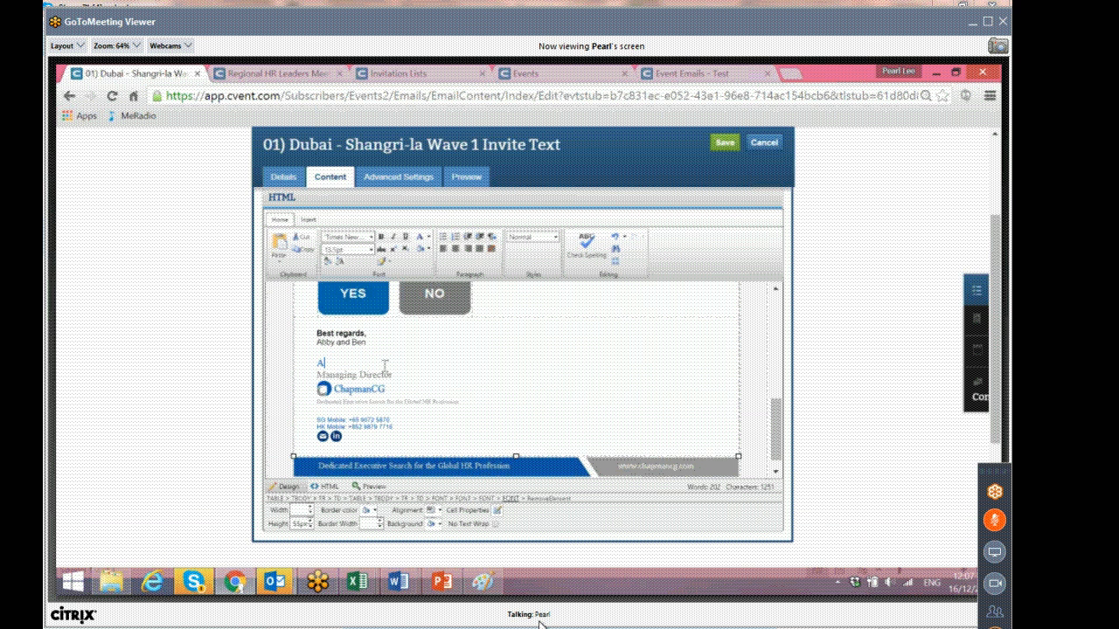
drag(362, 374, 315, 374)
key(BackSpace)
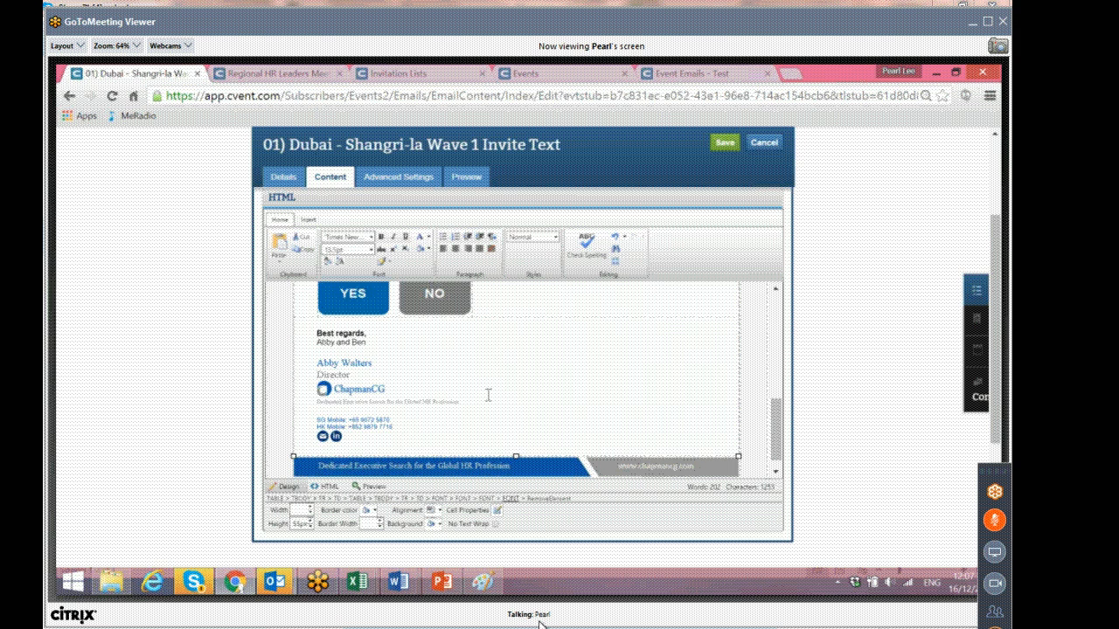
scroll(487, 395, up, 2)
click(724, 147)
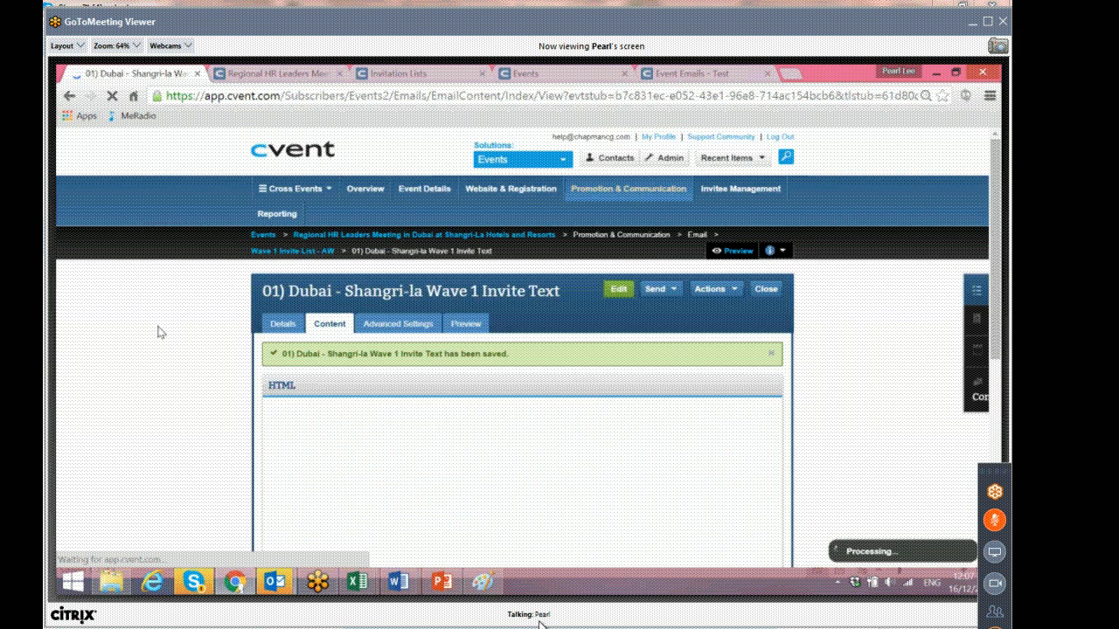
click(621, 292)
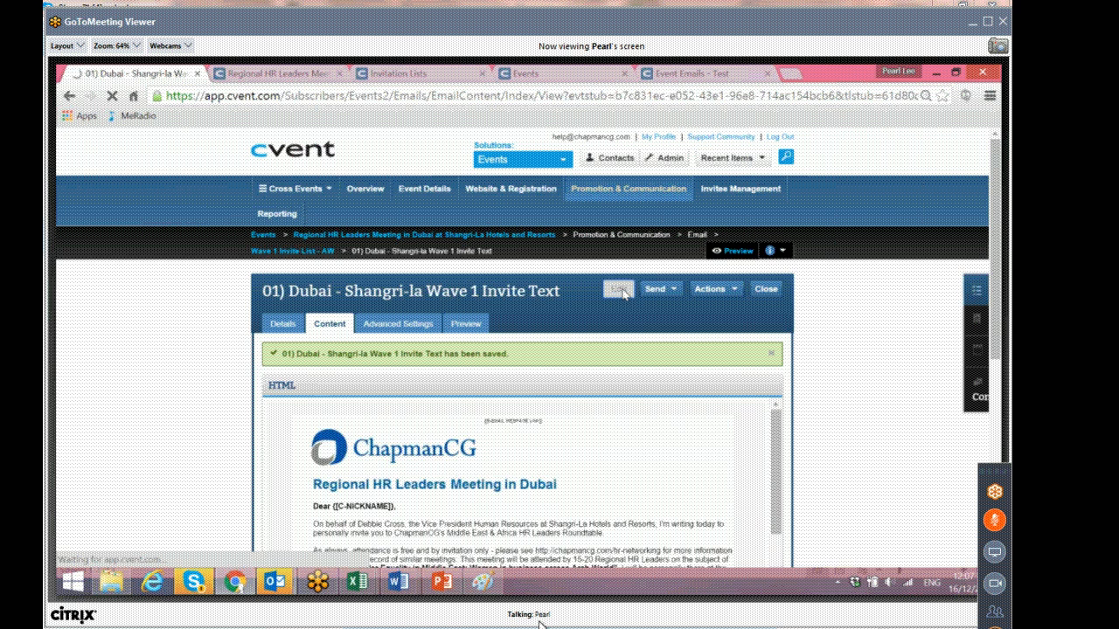
scroll(354, 447, down, 10)
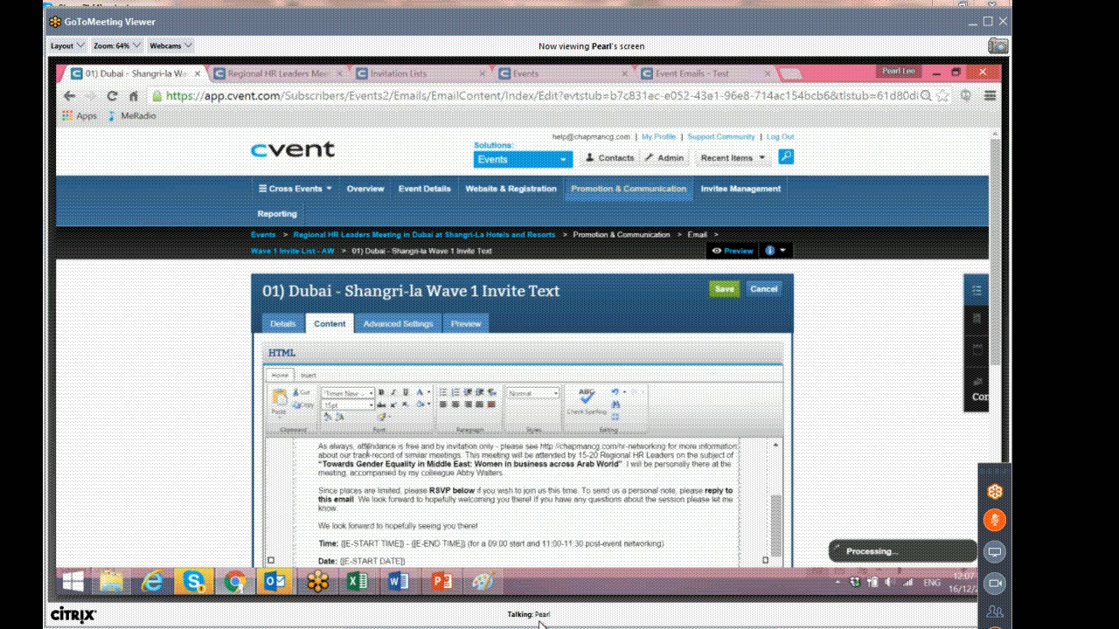
scroll(368, 448, down, 7)
drag(345, 421, 314, 348)
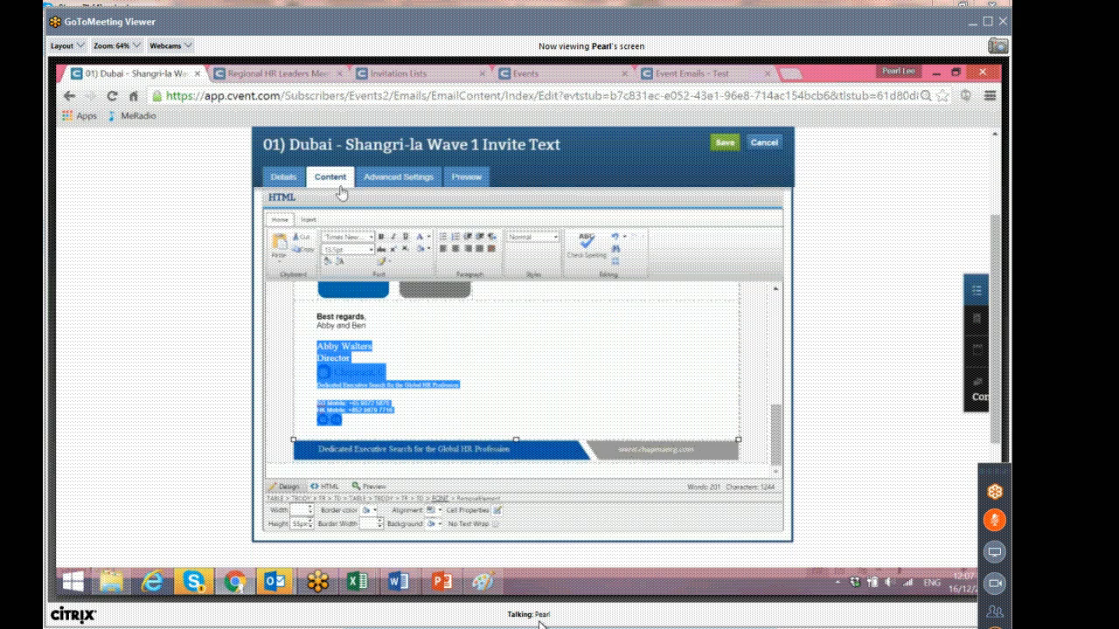
scroll(341, 192, up, 3)
mouse_move(628, 189)
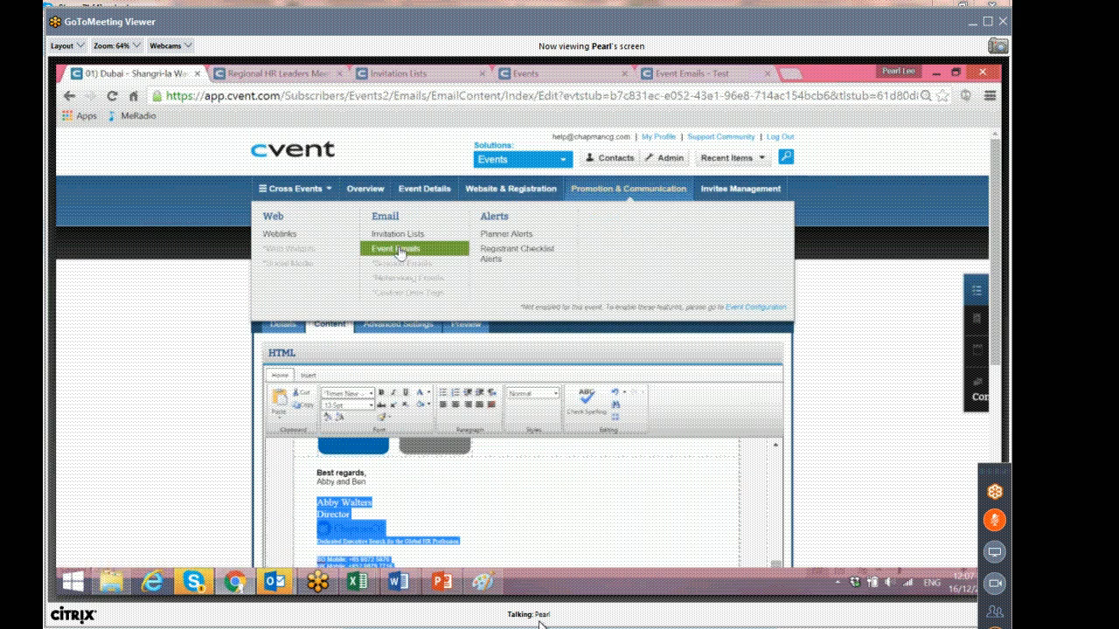
View the BD list's HK - GE HR Chaser 1 Invite Text content, then return to the AW list's event emails.
click(427, 250)
mouse_move(546, 211)
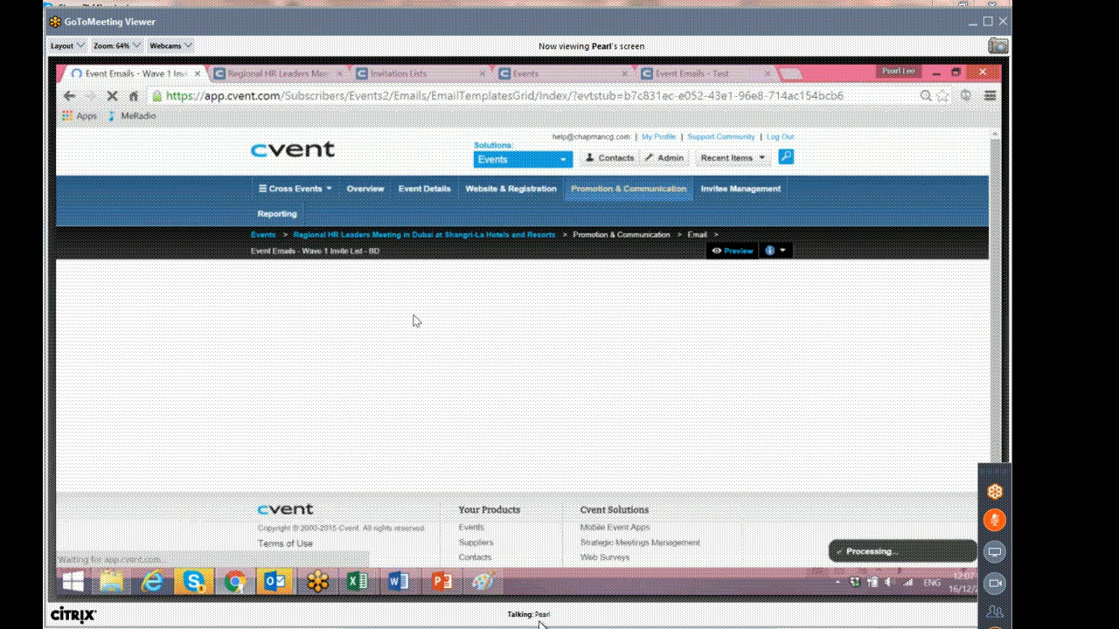
click(348, 411)
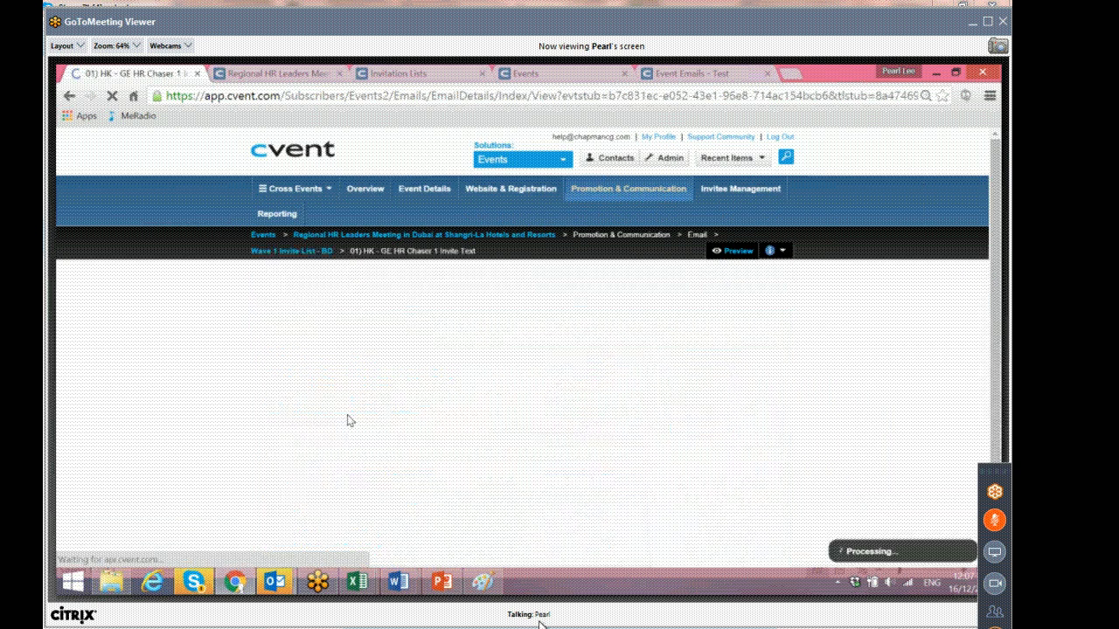
click(325, 325)
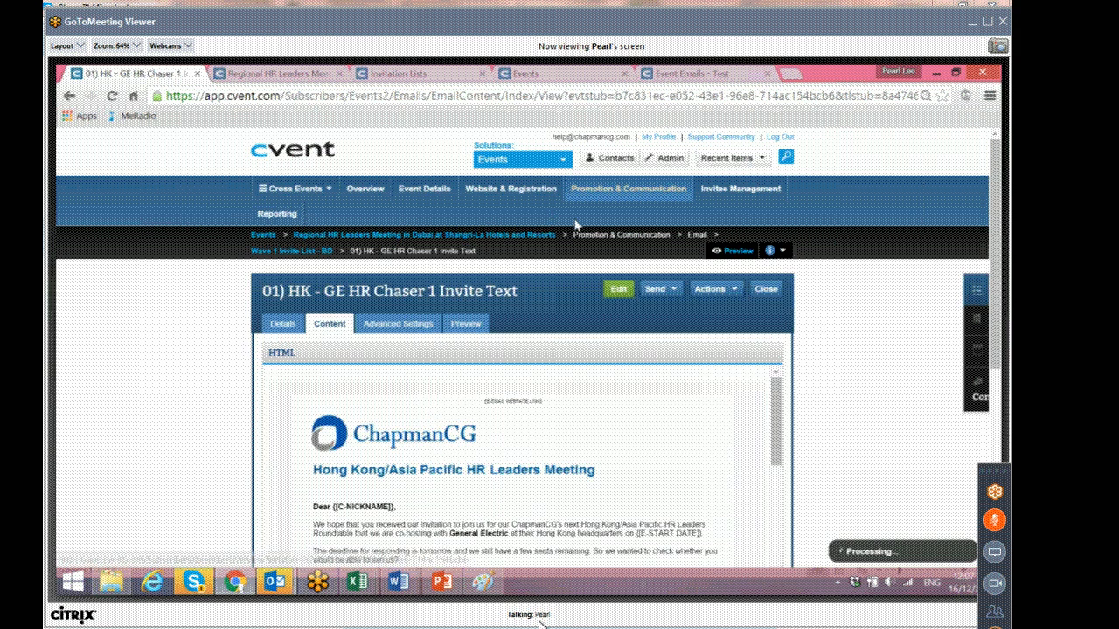
click(317, 252)
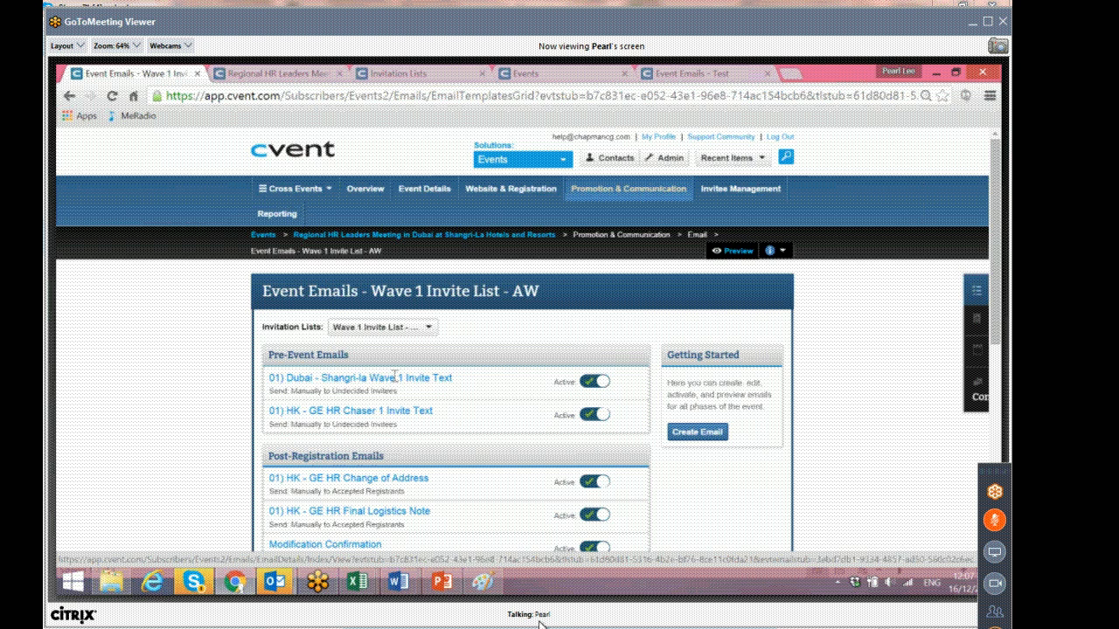
scroll(394, 376, down, 3)
click(348, 419)
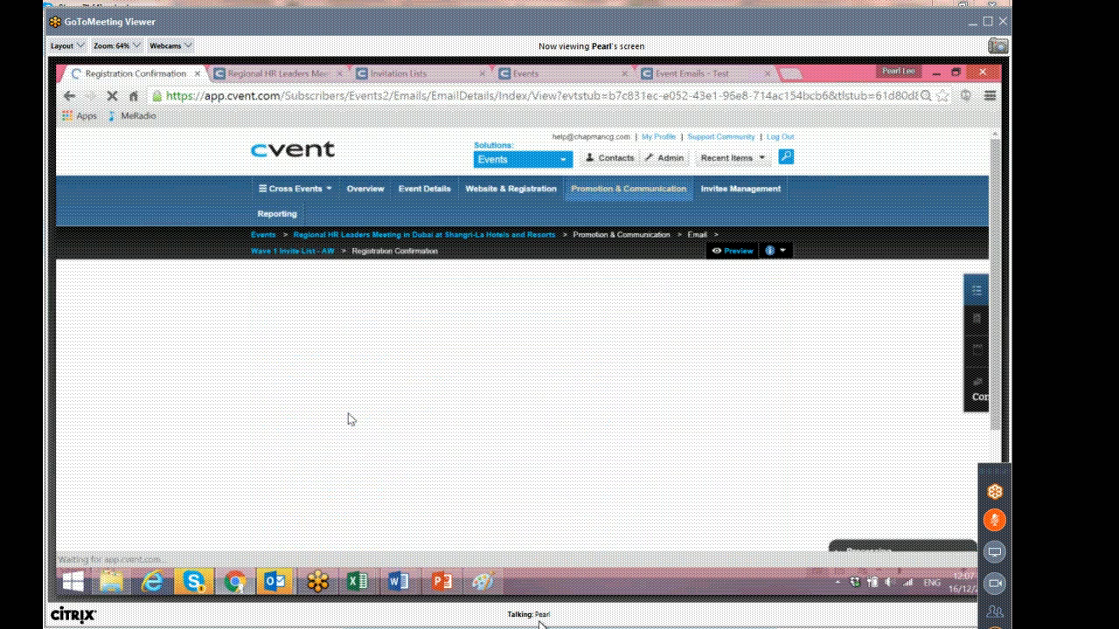
click(330, 331)
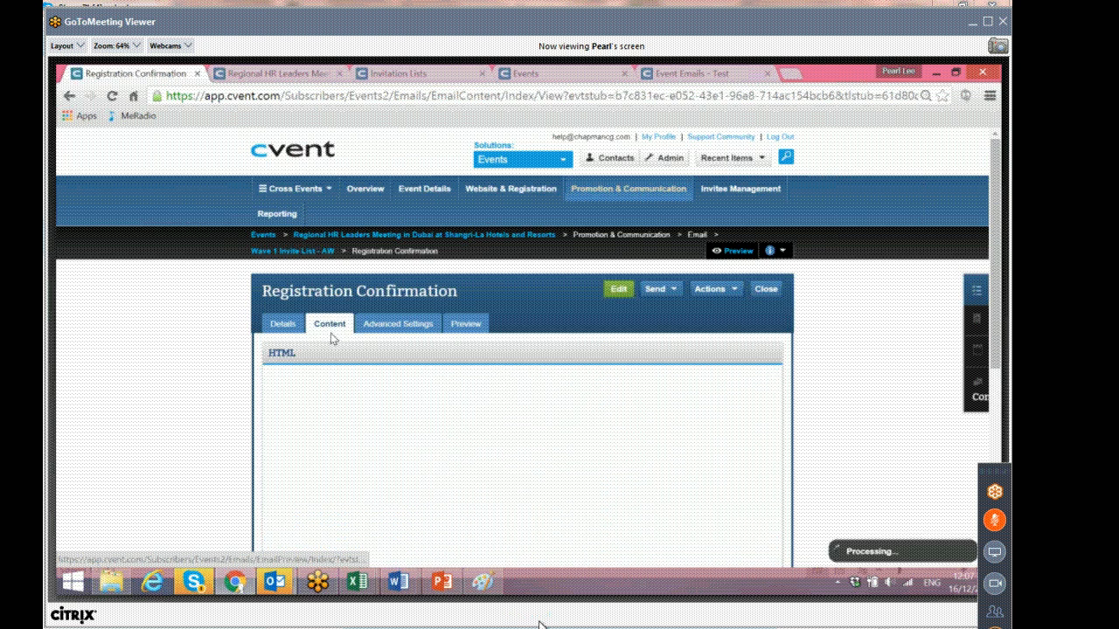
click(621, 291)
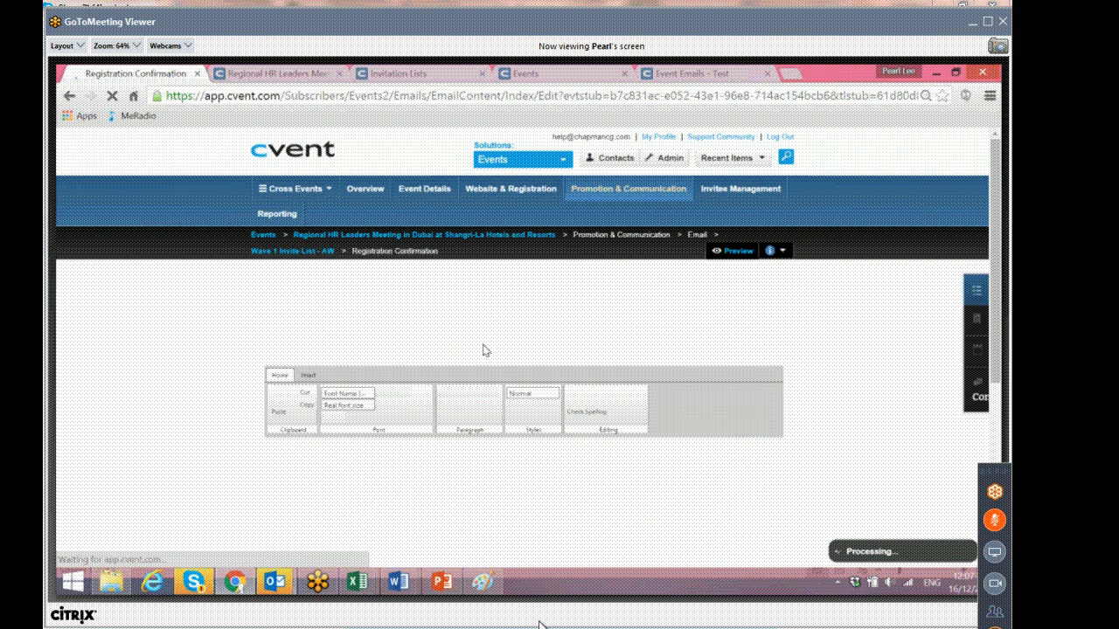
scroll(483, 350, down, 3)
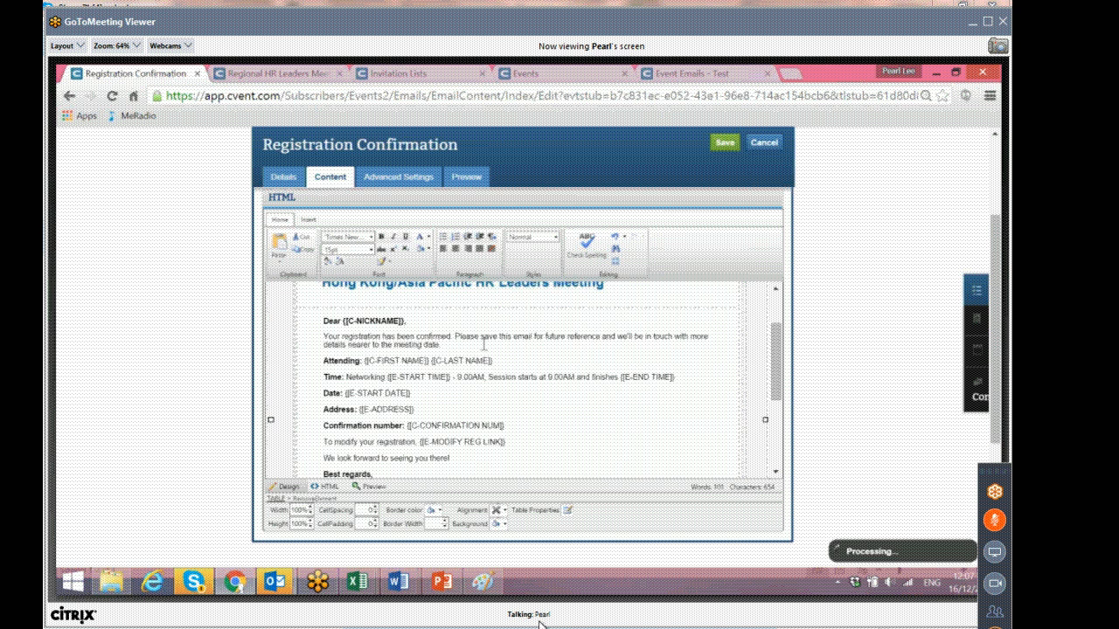
scroll(483, 346, down, 3)
drag(484, 429, 322, 333)
key(ctrl+v)
Save the edited Registration Confirmation email.
scroll(354, 378, down, 3)
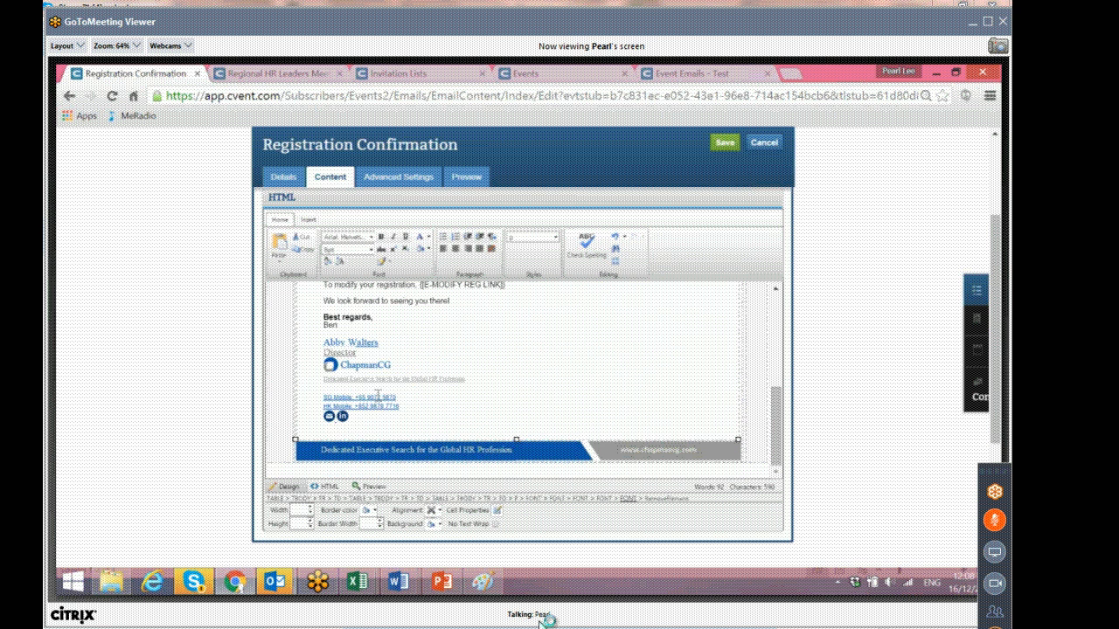
drag(349, 417, 319, 345)
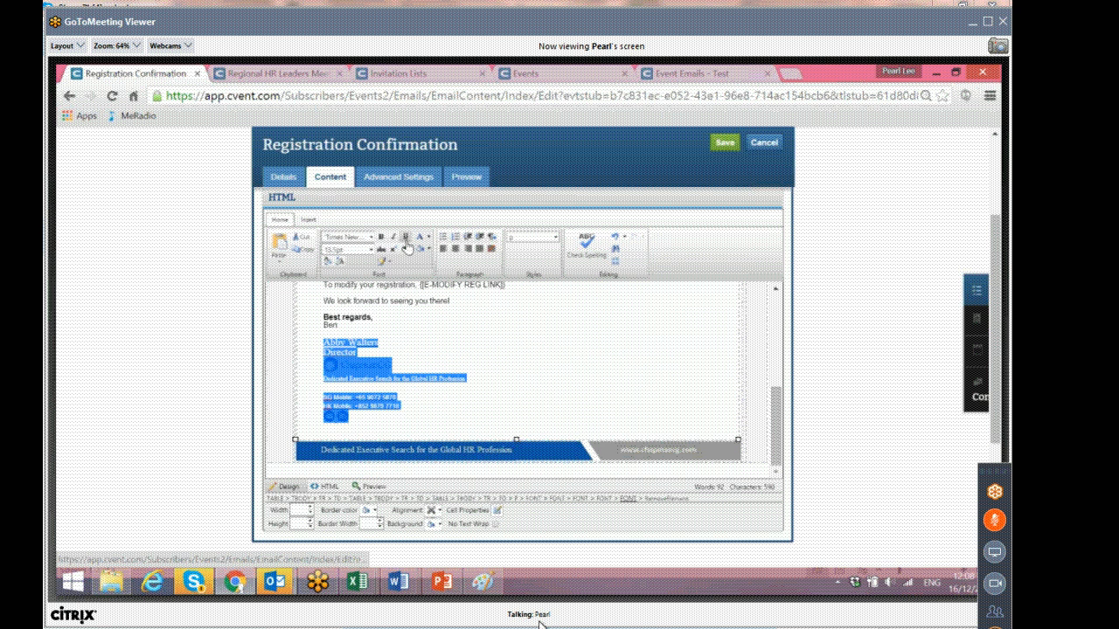
click(454, 370)
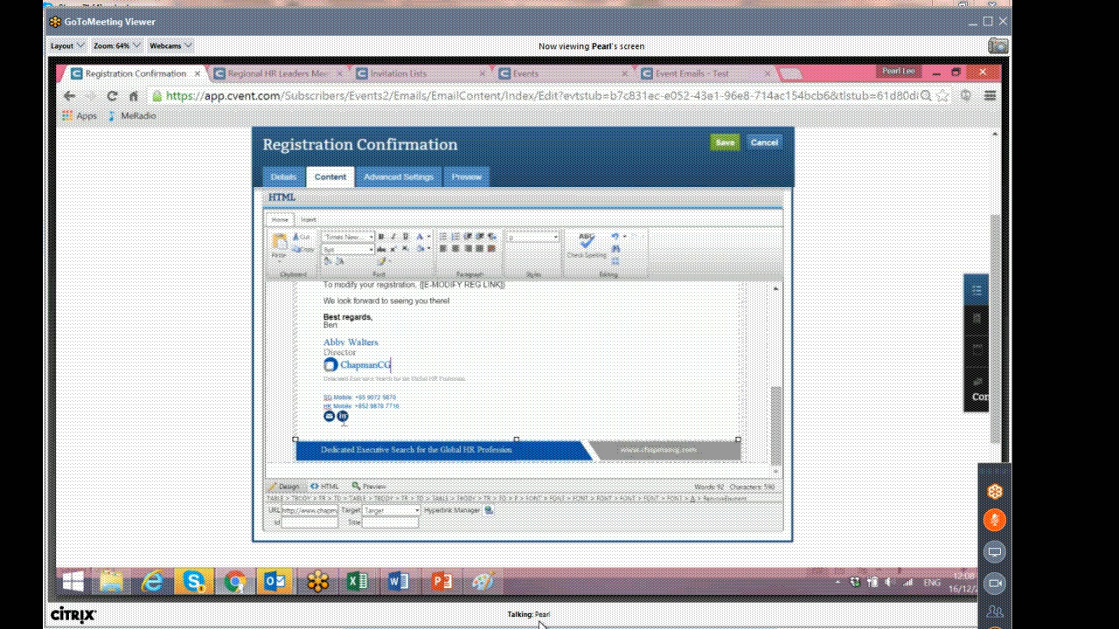
scroll(380, 407, up, 3)
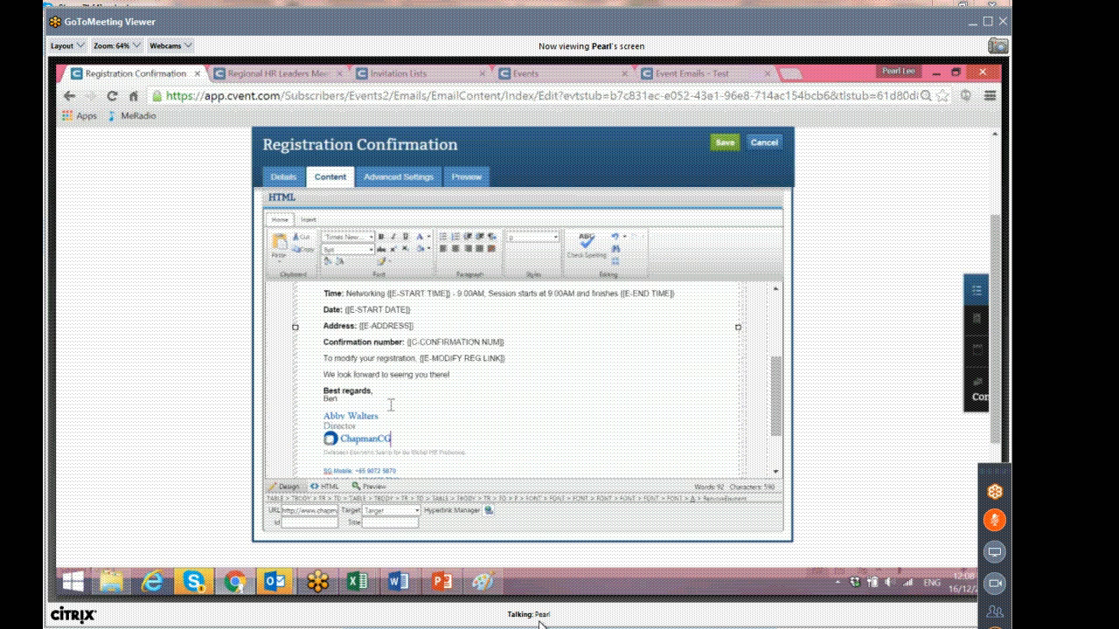
scroll(391, 405, up, 2)
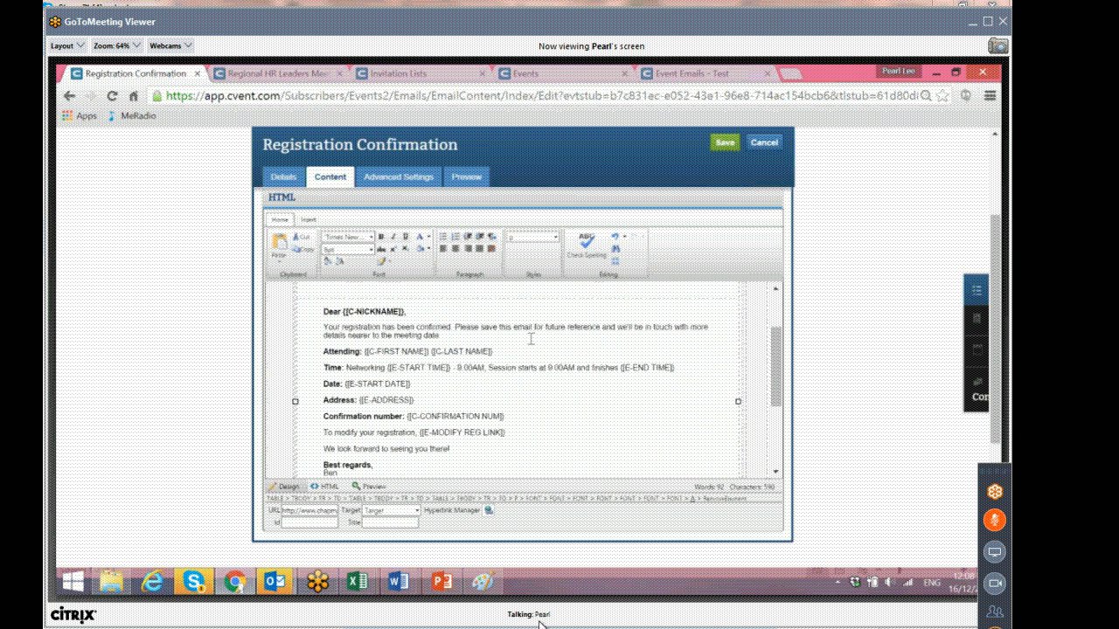
click(724, 147)
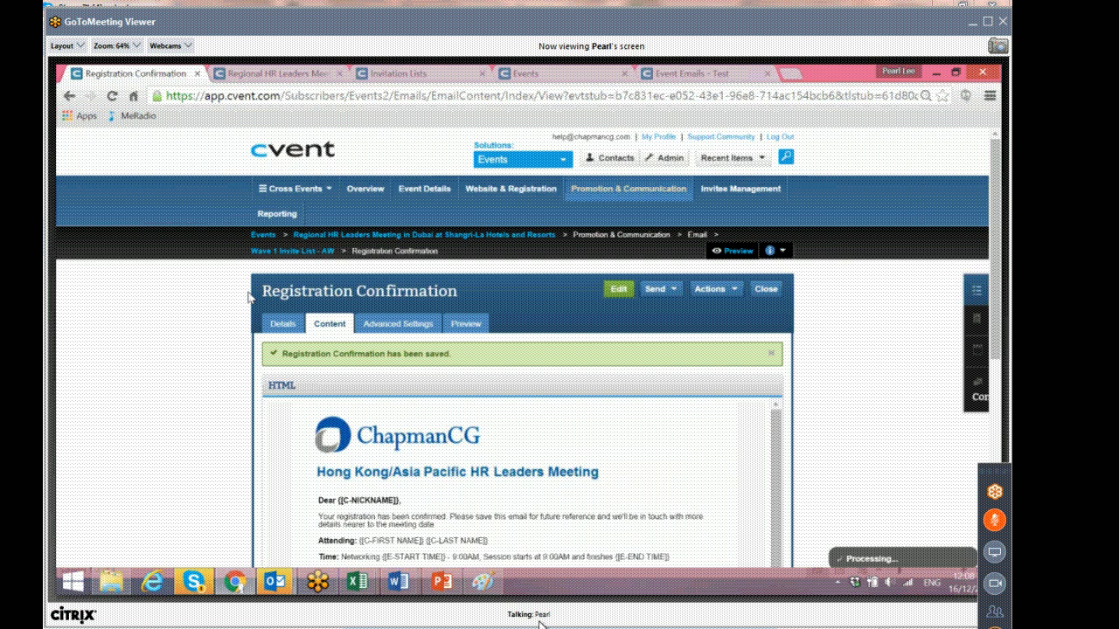
Review the saved Registration Confirmation and the Wave 1 Invite List - AW event emails list.
scroll(393, 297, down, 1)
scroll(500, 419, down, 3)
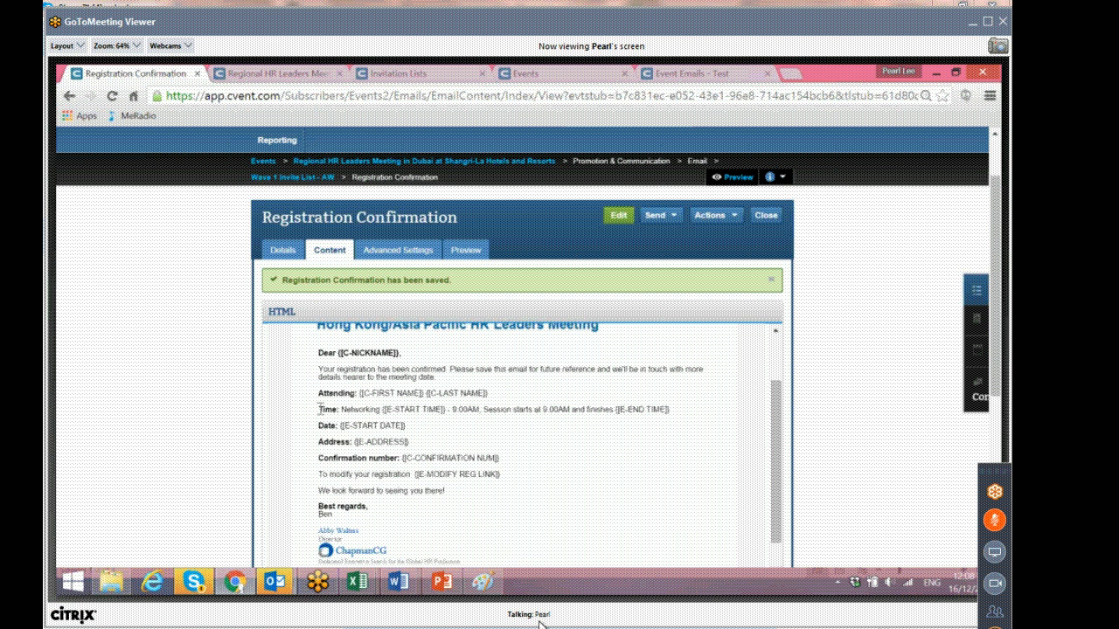
scroll(322, 411, up, 1)
click(306, 253)
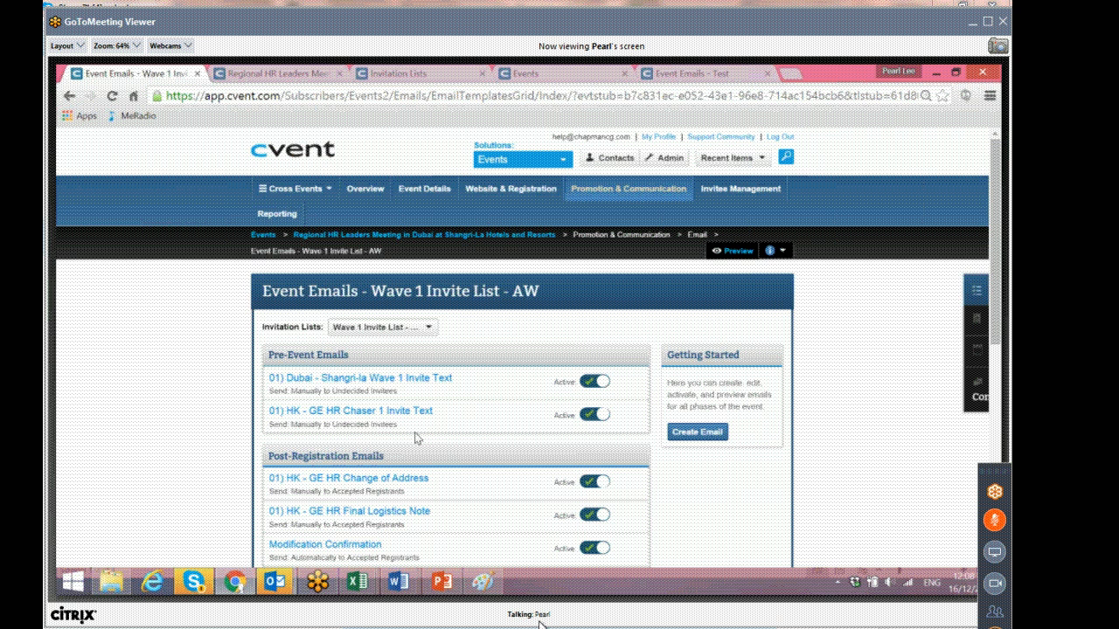
scroll(415, 437, down, 2)
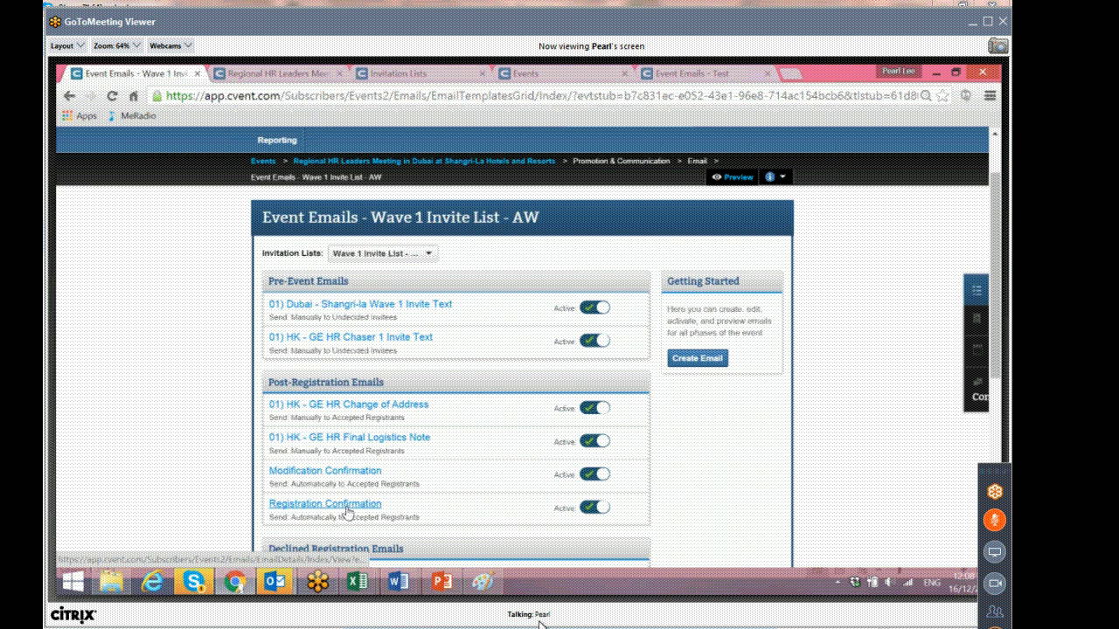
scroll(346, 512, down, 2)
drag(307, 435, 422, 439)
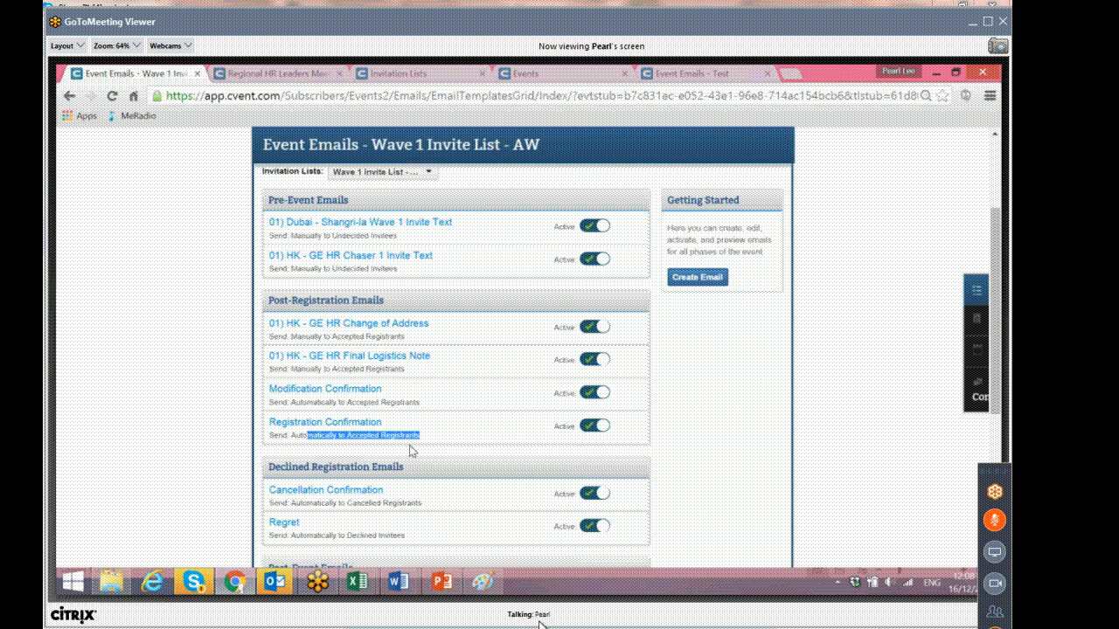
scroll(410, 451, down, 2)
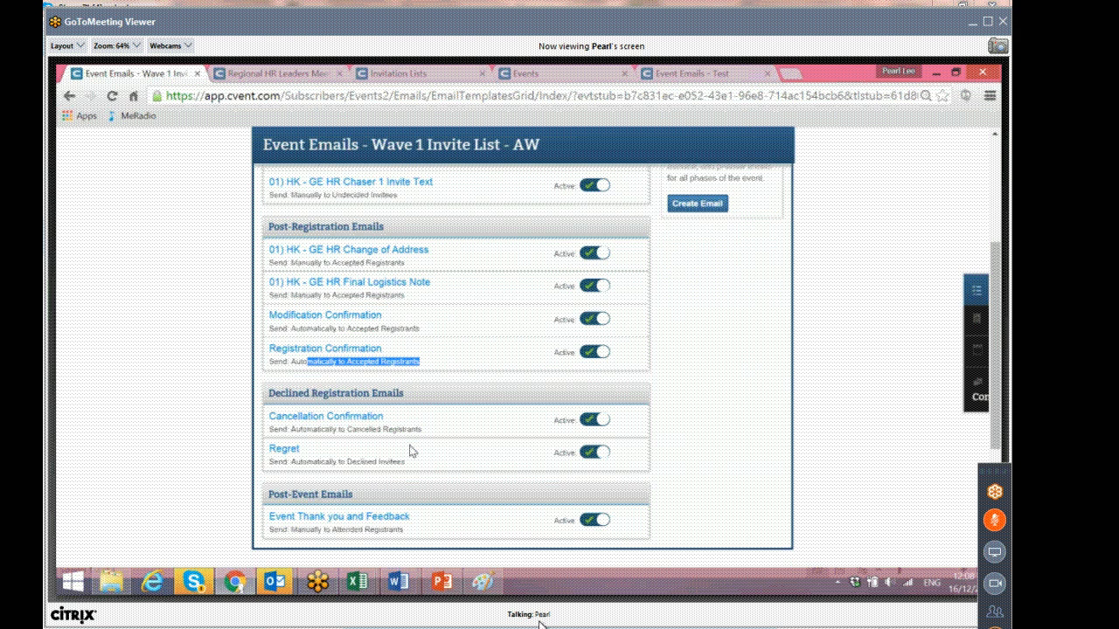
click(418, 360)
scroll(419, 361, up, 1)
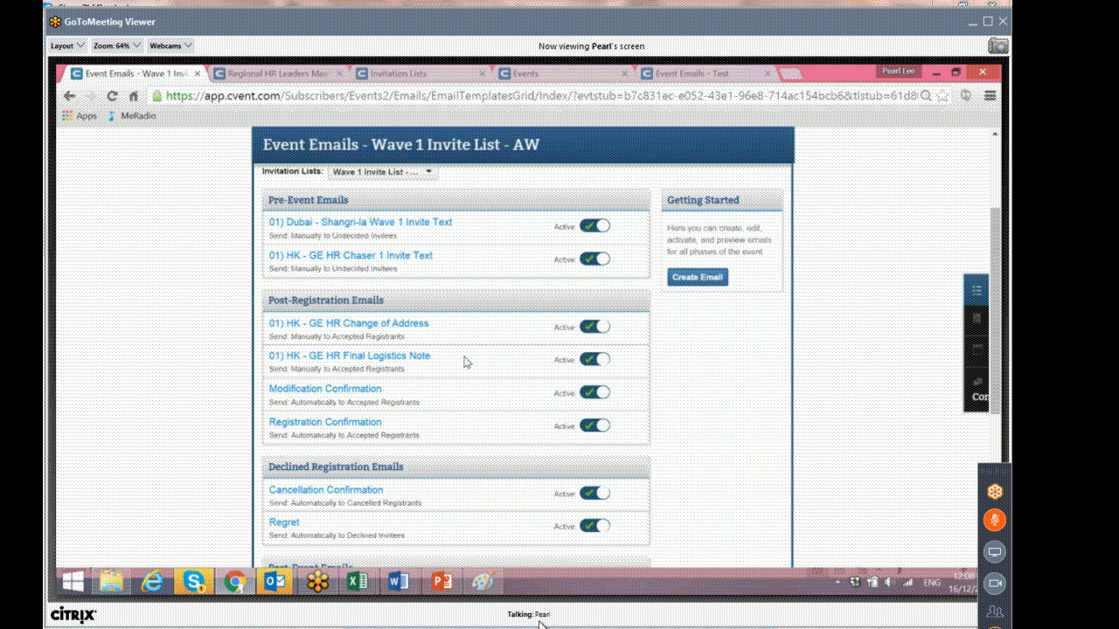
scroll(464, 360, down, 2)
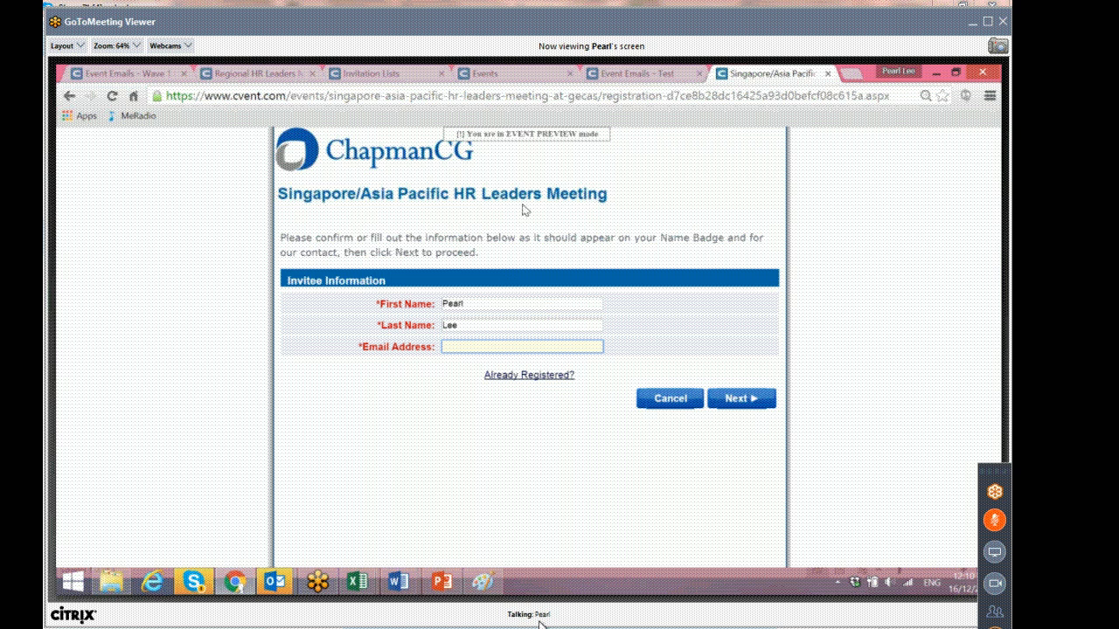
Open the Contacts address book in a new tab.
click(393, 71)
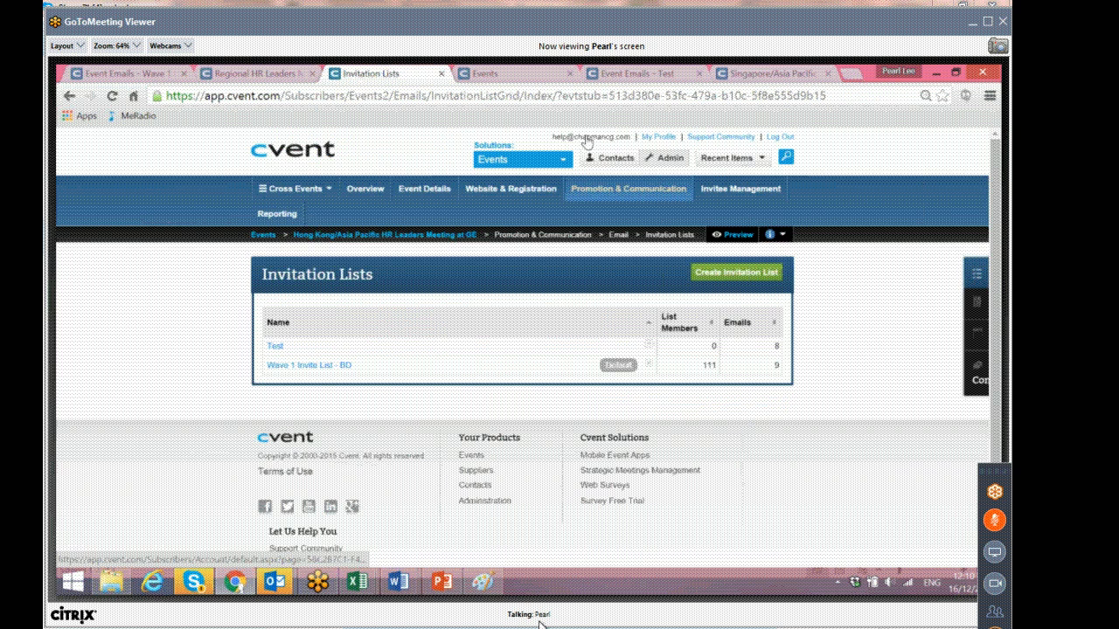
right_click(612, 164)
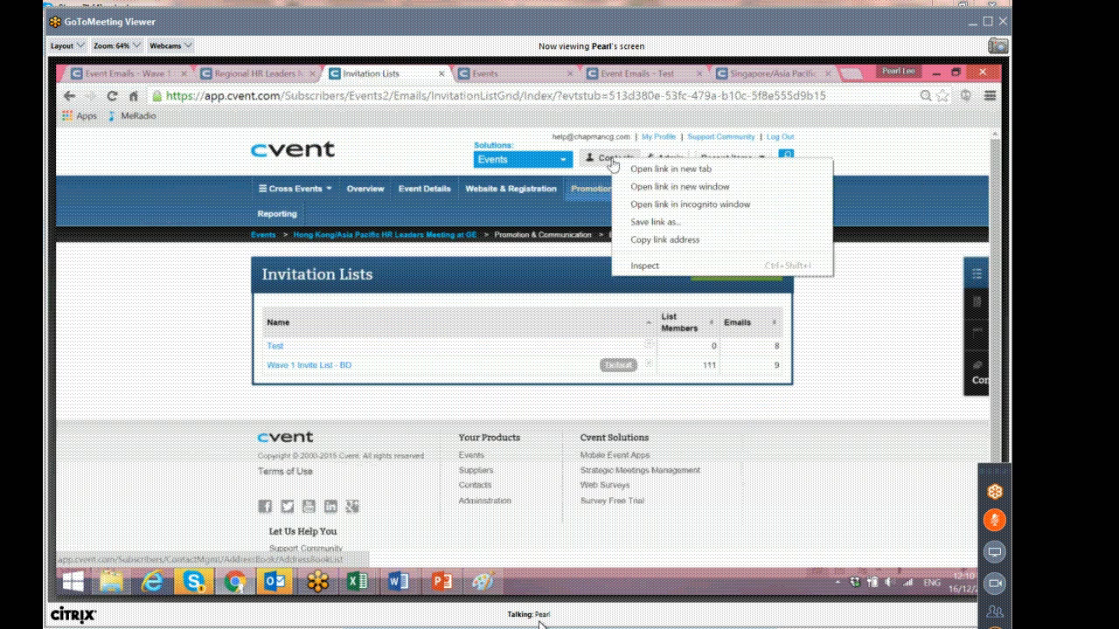
click(646, 170)
click(453, 71)
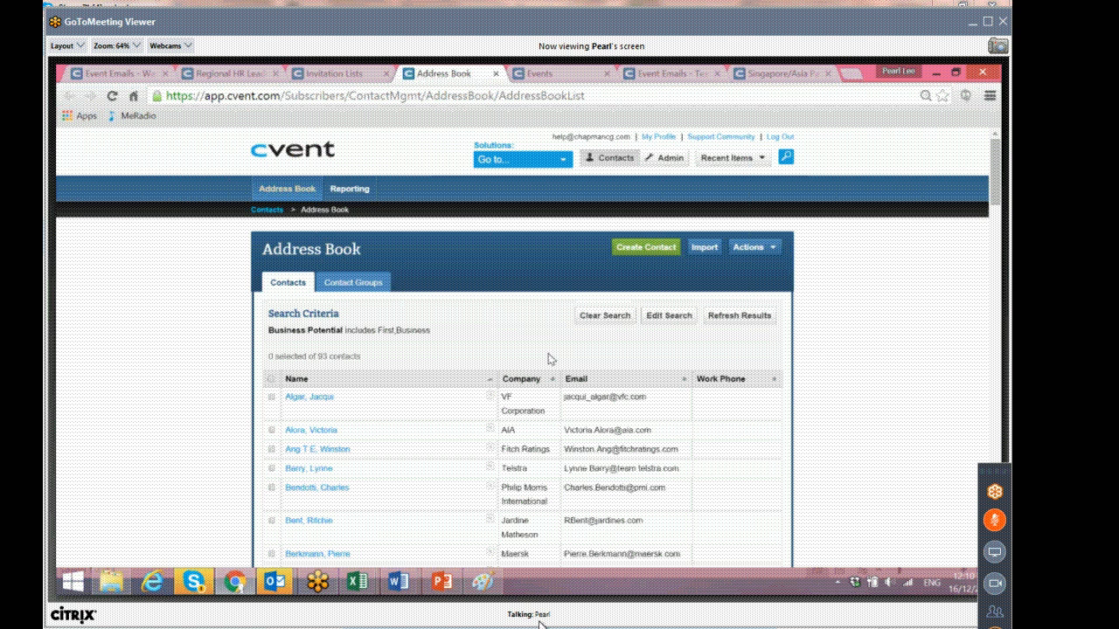
Open a contact's record for editing and try filling, then clearing, its CC Email Address field.
click(307, 400)
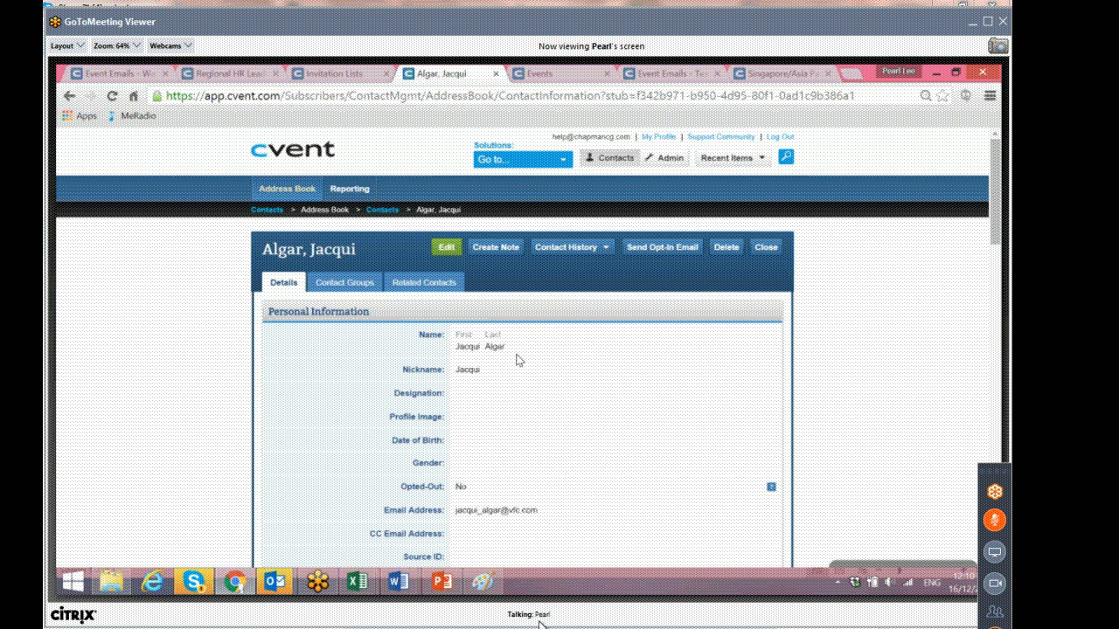
scroll(516, 359, down, 2)
scroll(523, 364, down, 2)
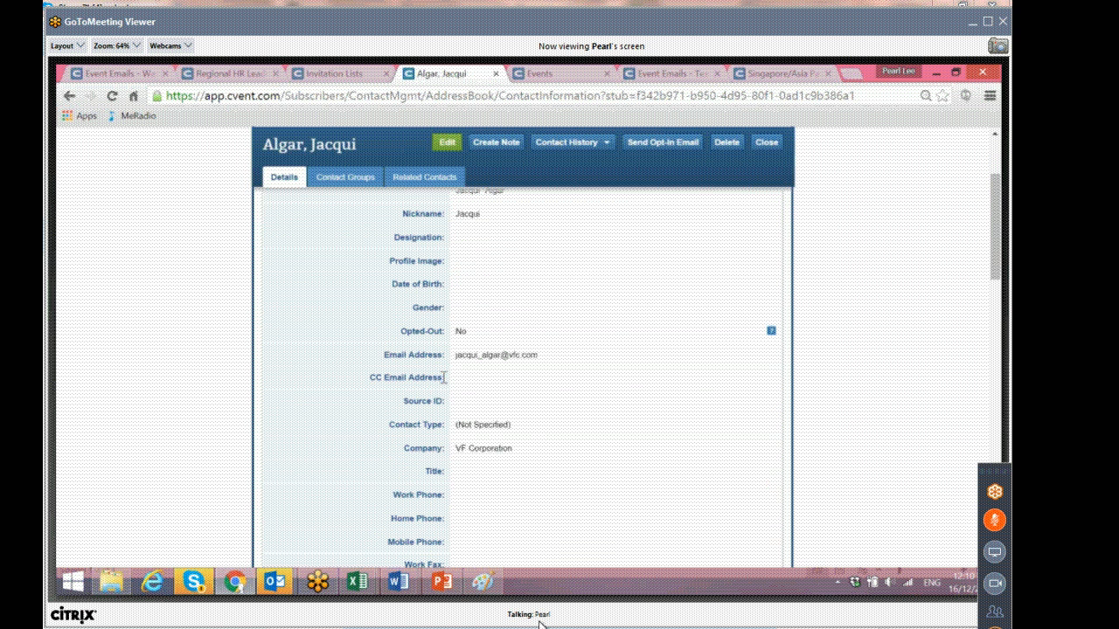
drag(368, 376, 448, 377)
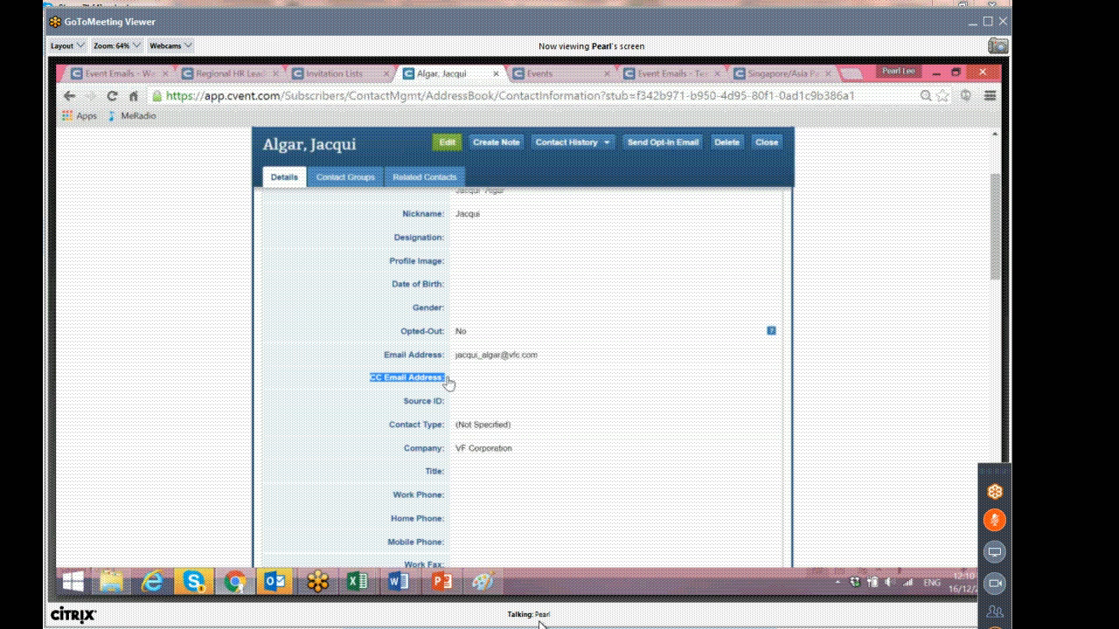
click(453, 142)
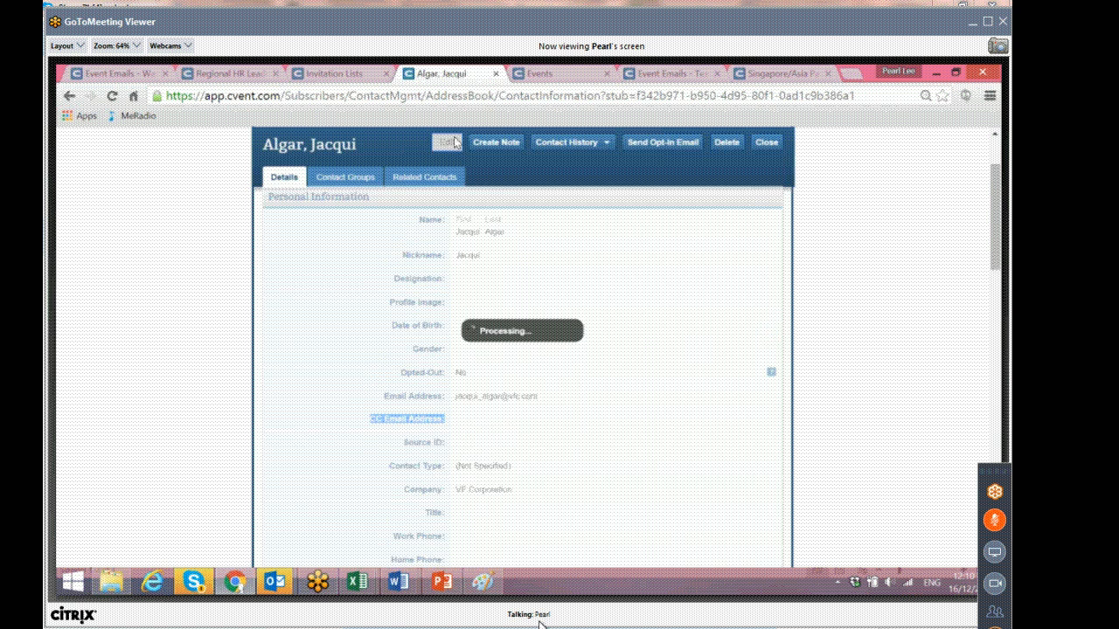
click(508, 447)
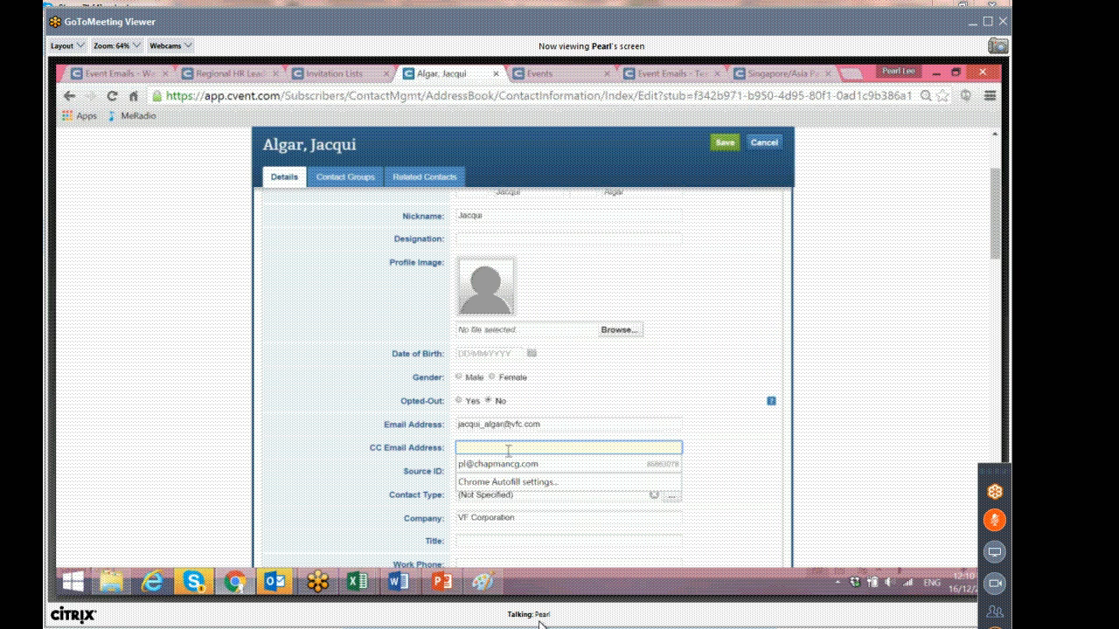
click(508, 463)
click(558, 447)
text(,)
drag(560, 447, 342, 439)
key(BackSpace)
click(732, 378)
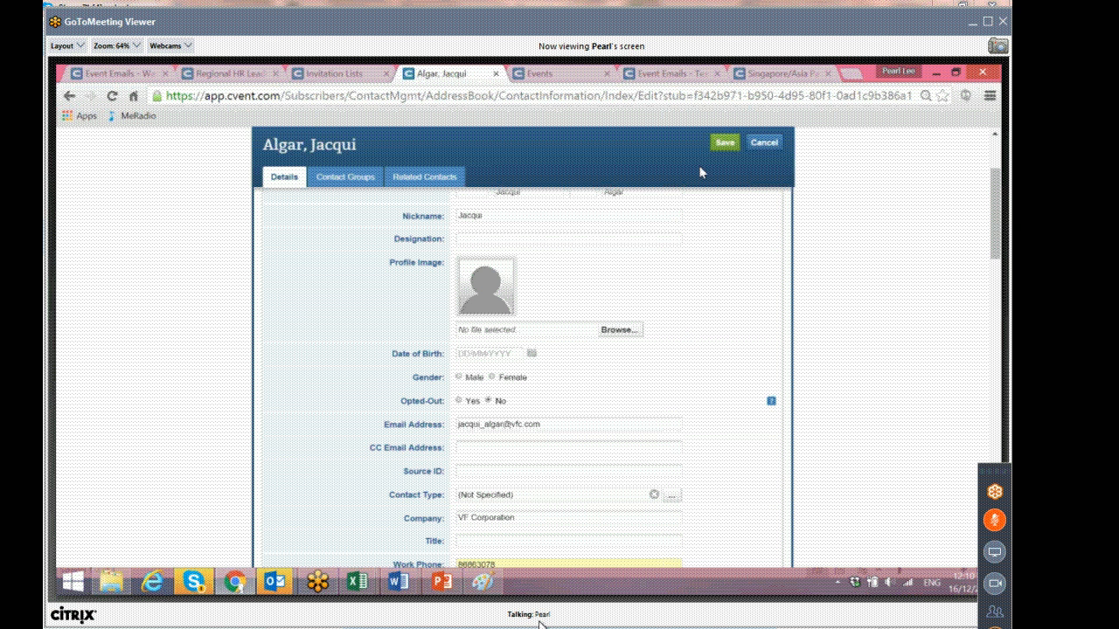
Enter the invitee's email address in the previewed Singapore registration form and proceed to the next page.
click(777, 76)
click(522, 327)
click(512, 347)
text(p)
click(512, 361)
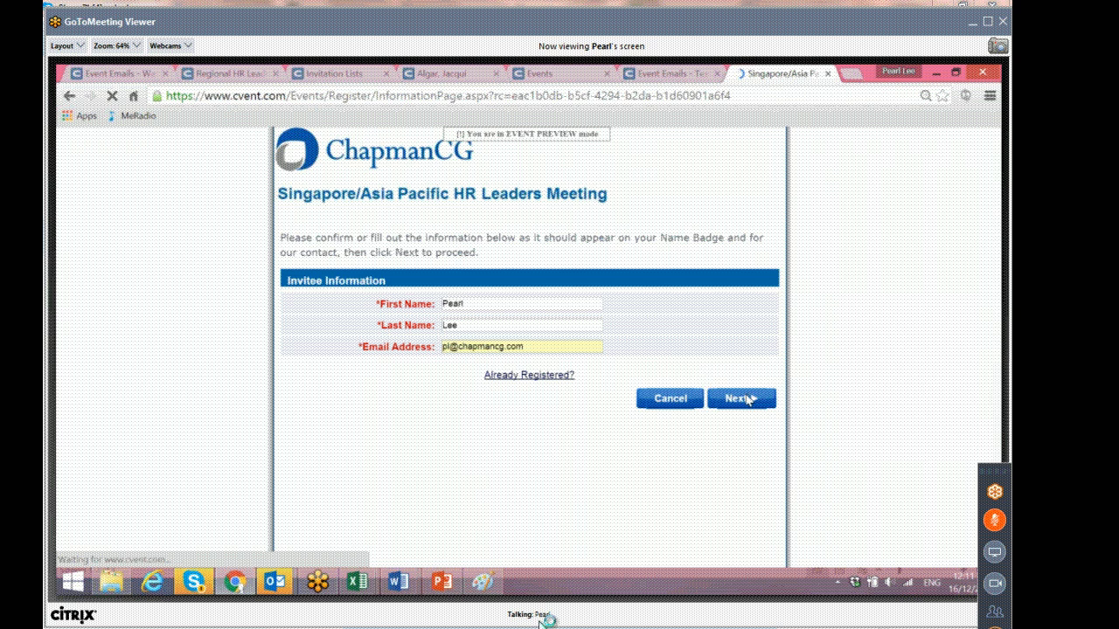
Compare the registration form's Company, Job Title and EA's Email Address fields with the contact's CC Email Address field.
scroll(612, 390, down, 3)
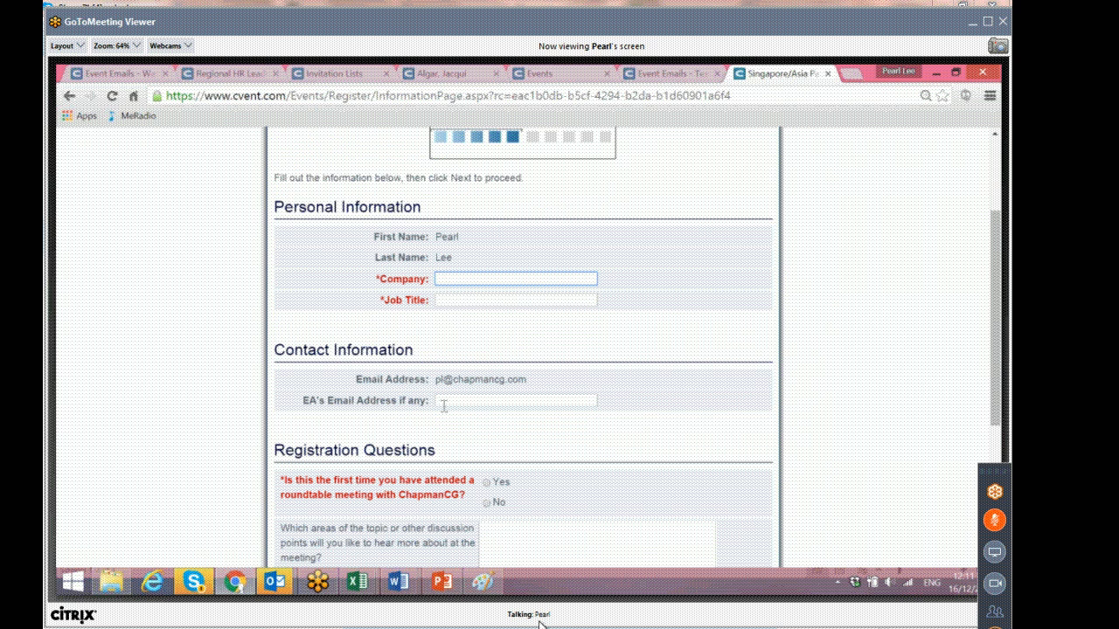
scroll(662, 319, down, 1)
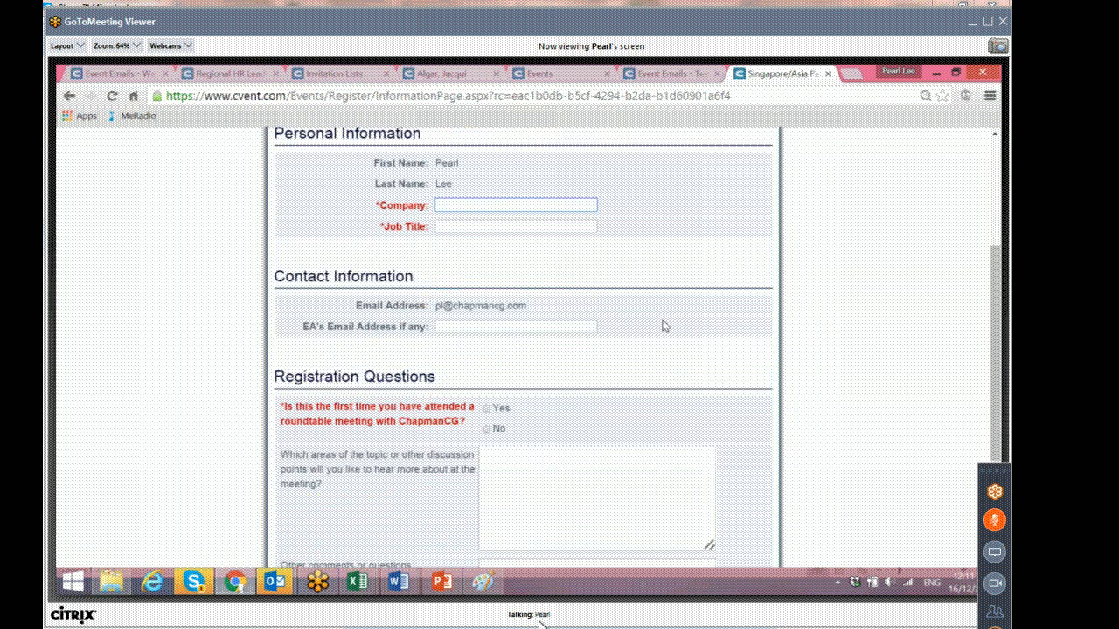
scroll(663, 325, up, 1)
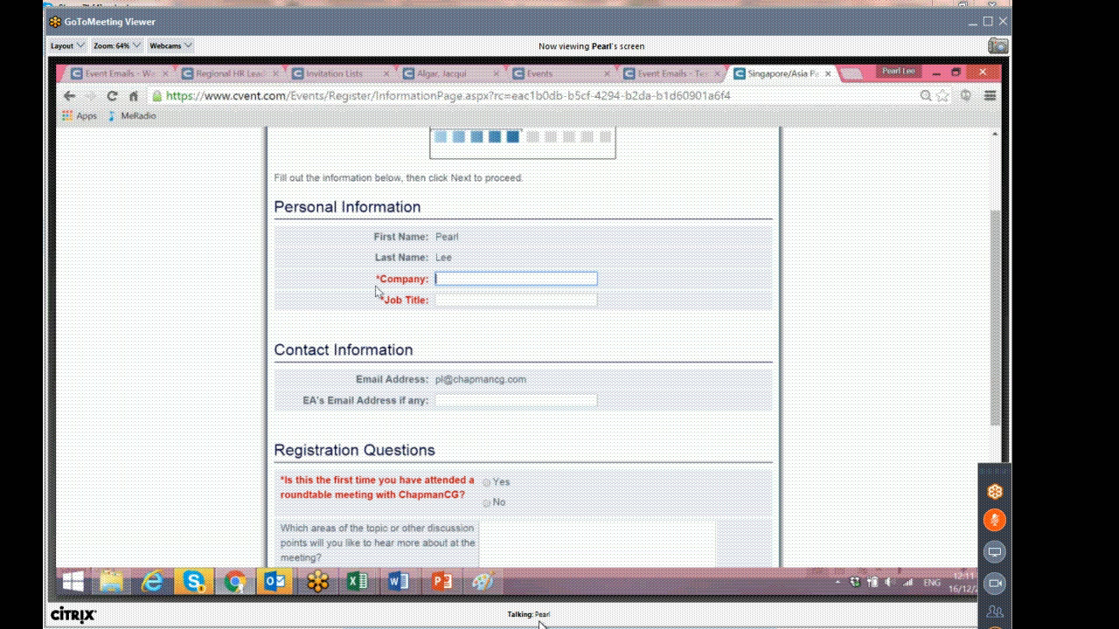
drag(379, 284, 427, 278)
click(304, 406)
drag(304, 406, 428, 402)
click(483, 402)
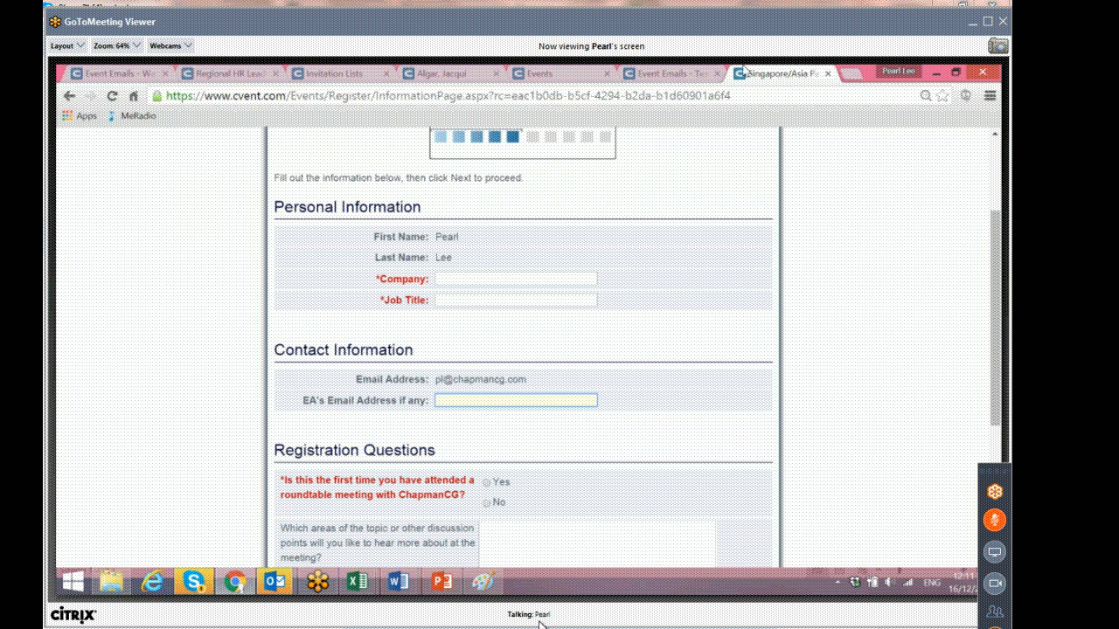
click(426, 73)
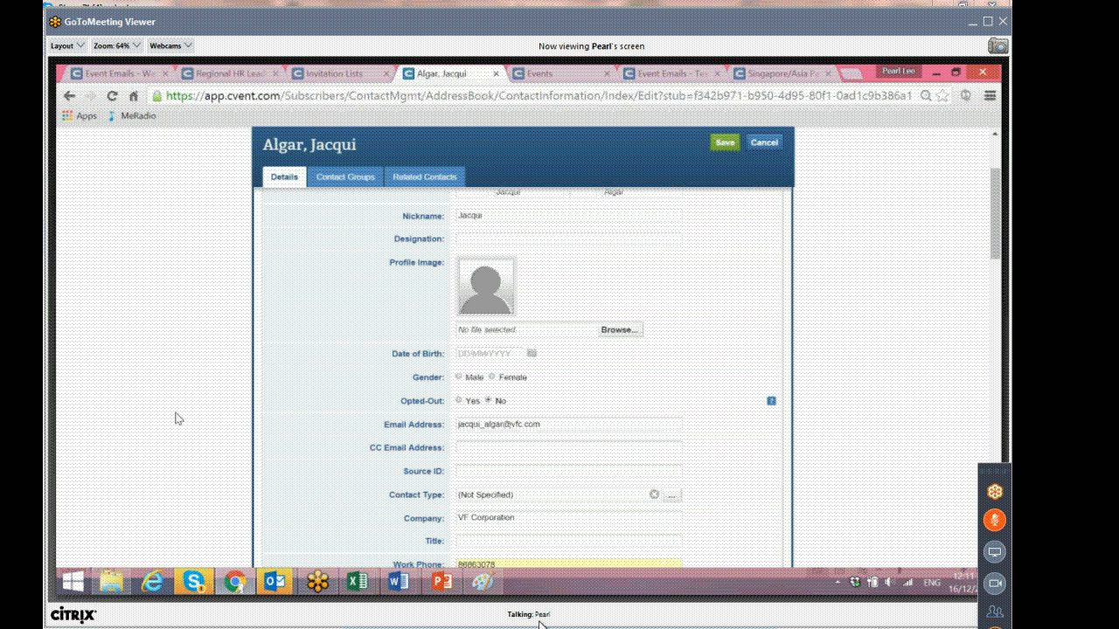
click(465, 448)
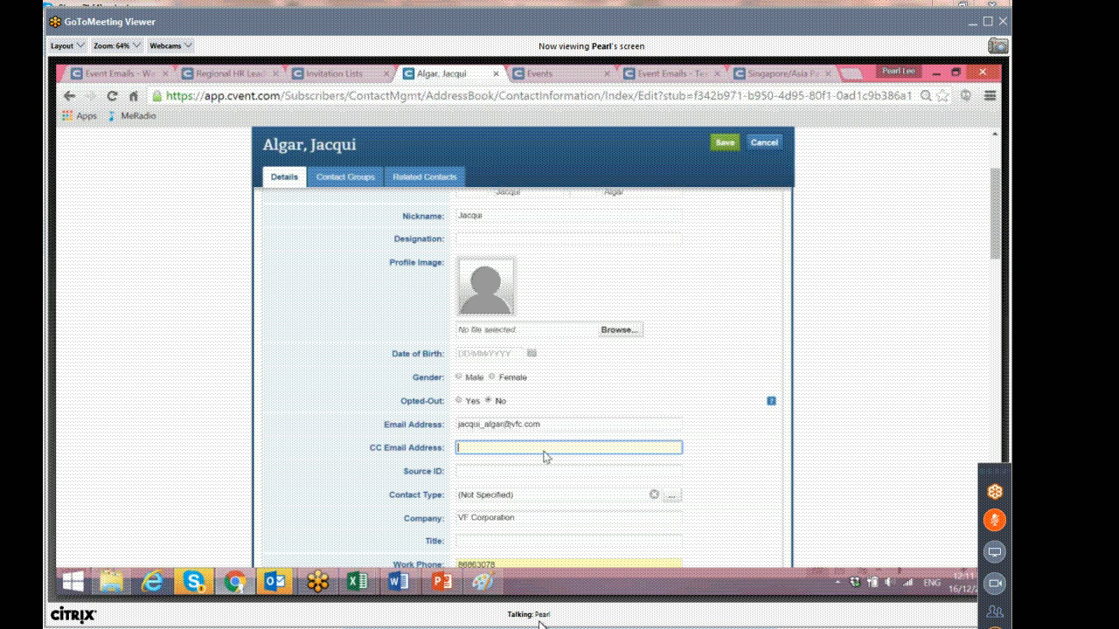
Answer No to the first-time attendance question in the preview form, then return to the AW list's event emails.
click(792, 72)
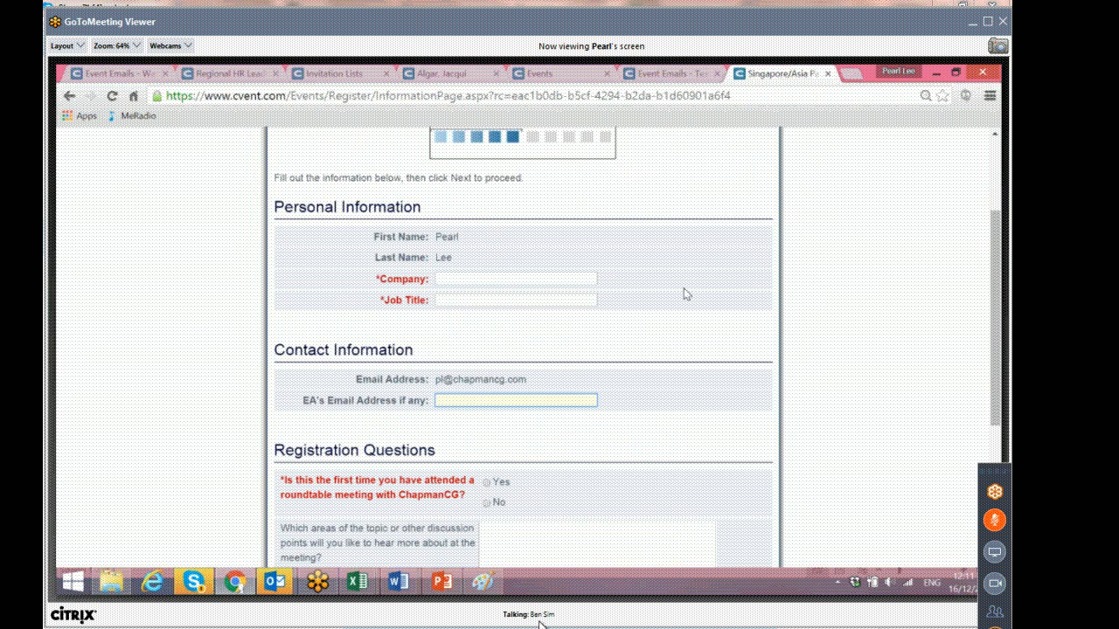
scroll(683, 294, down, 4)
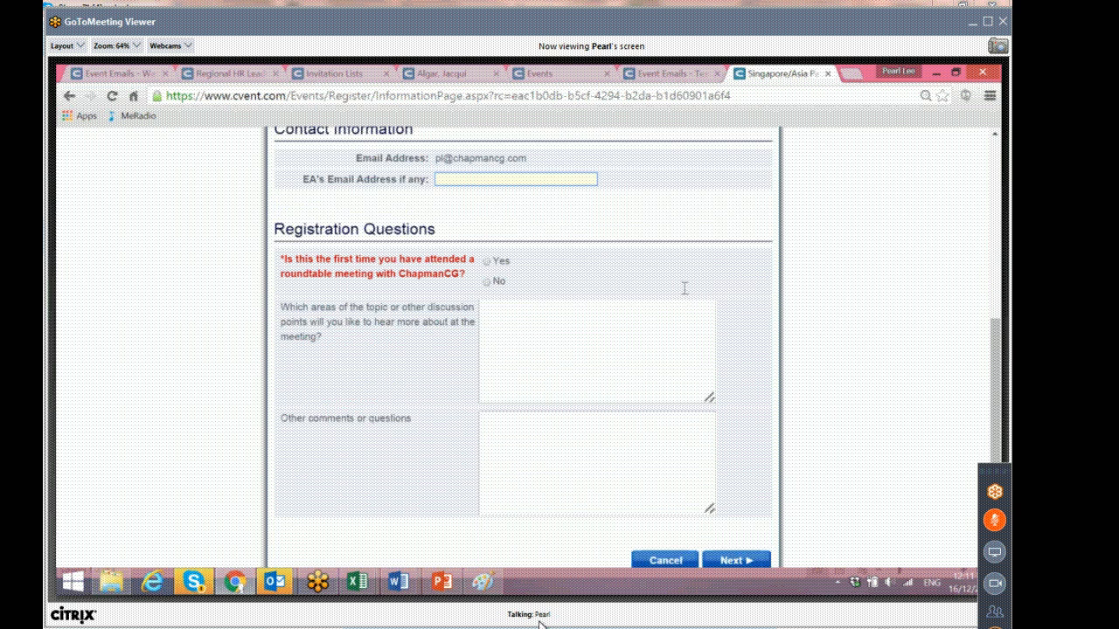
scroll(685, 293, down, 1)
click(487, 236)
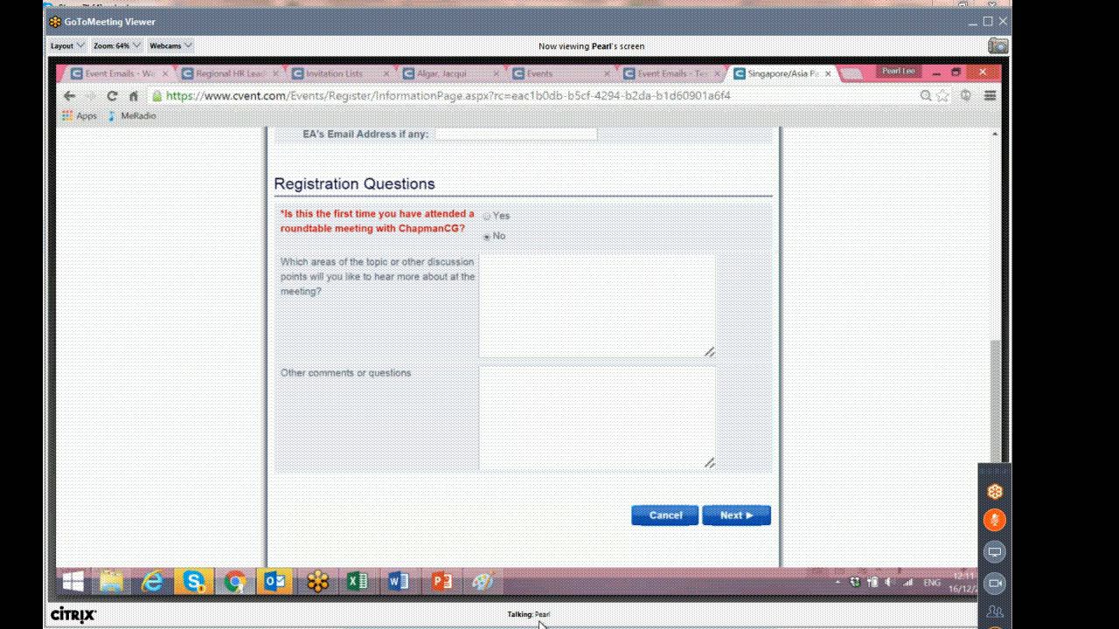
click(659, 73)
click(441, 74)
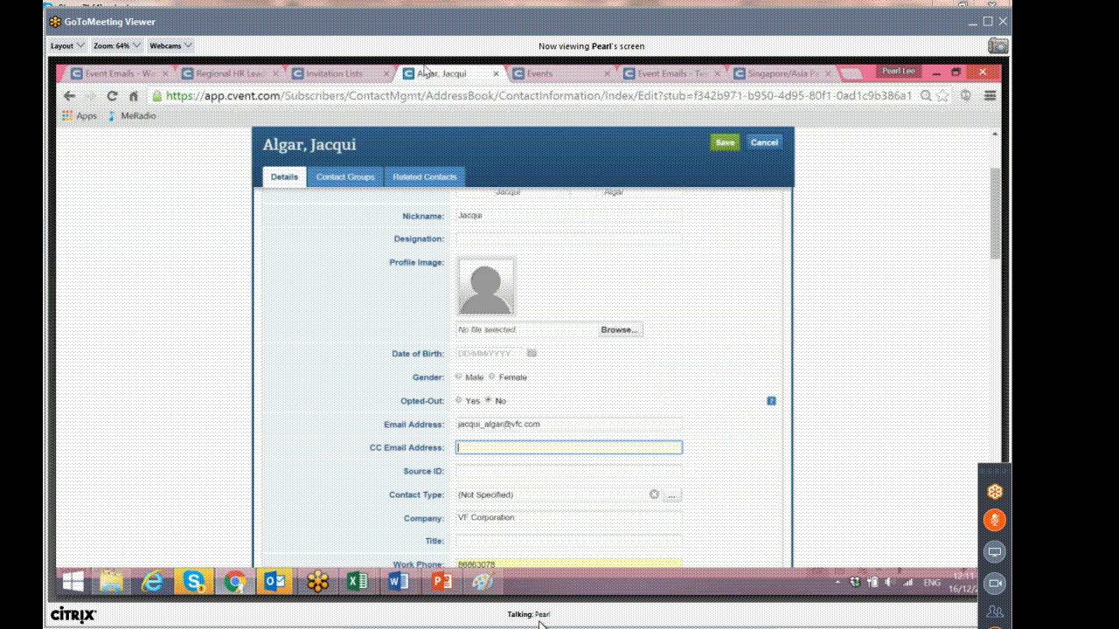
click(324, 74)
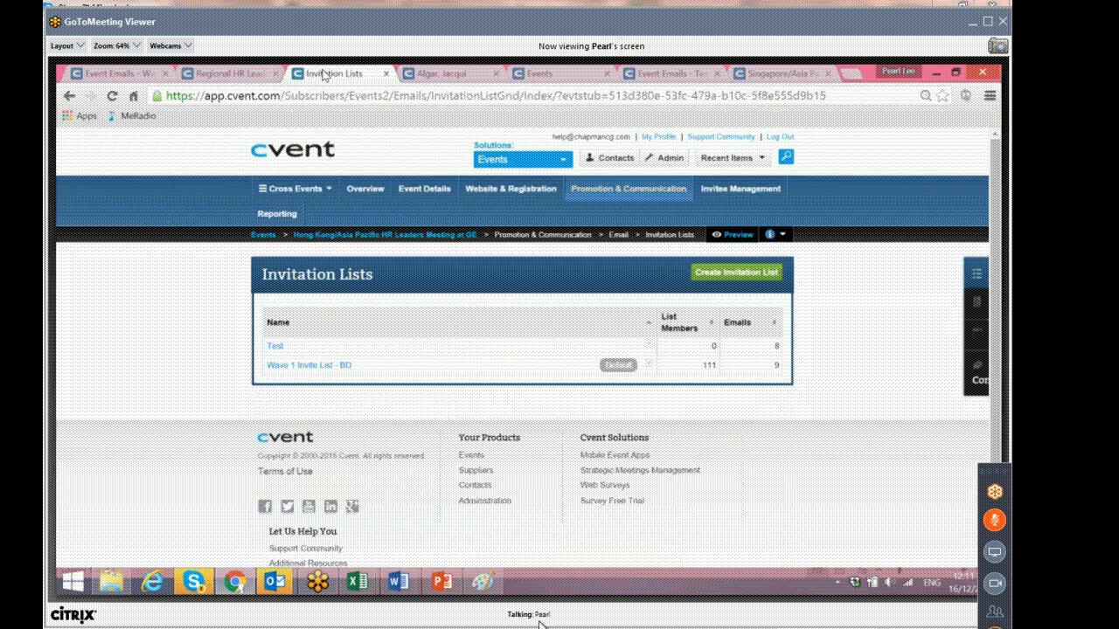
click(131, 72)
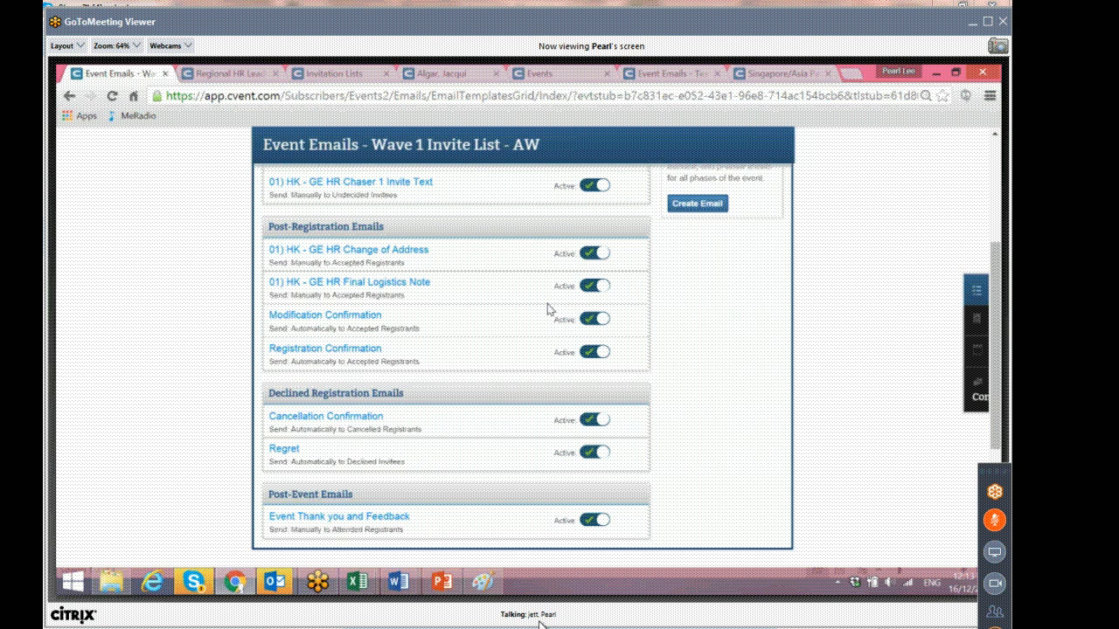
Open the account's Email Settings list of email addresses in a new tab.
scroll(549, 308, up, 3)
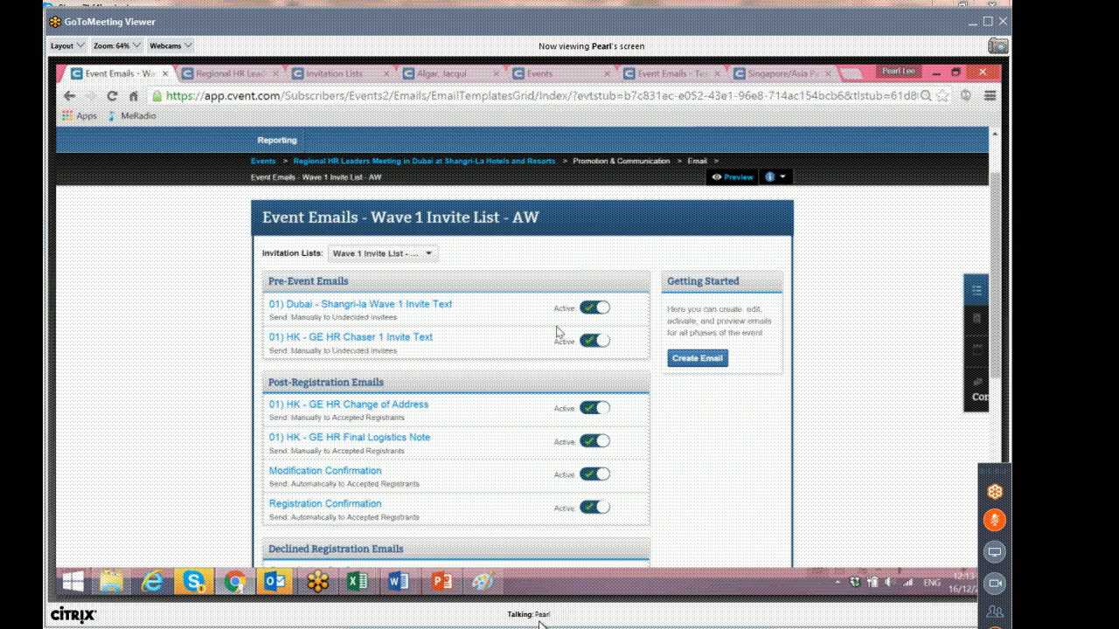
scroll(557, 332, up, 2)
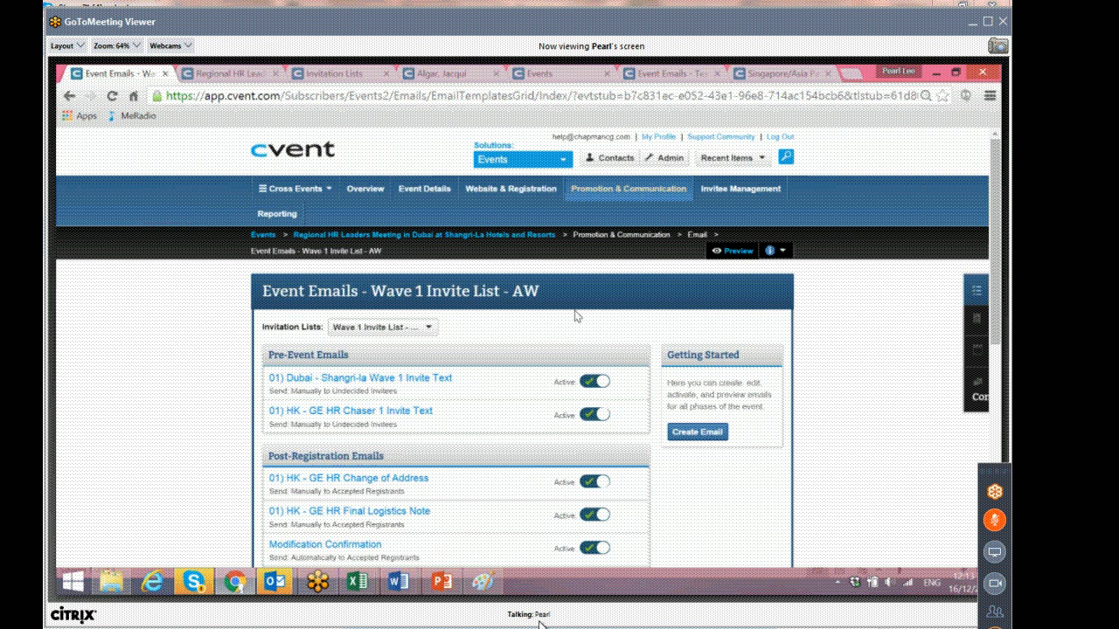
right_click(659, 161)
click(671, 173)
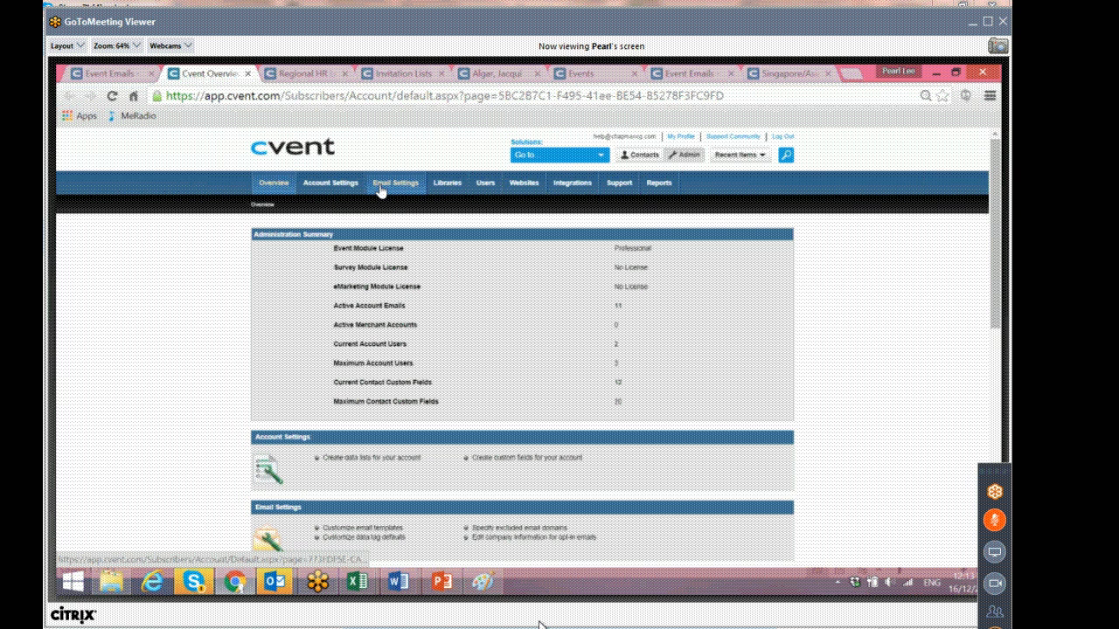
click(381, 185)
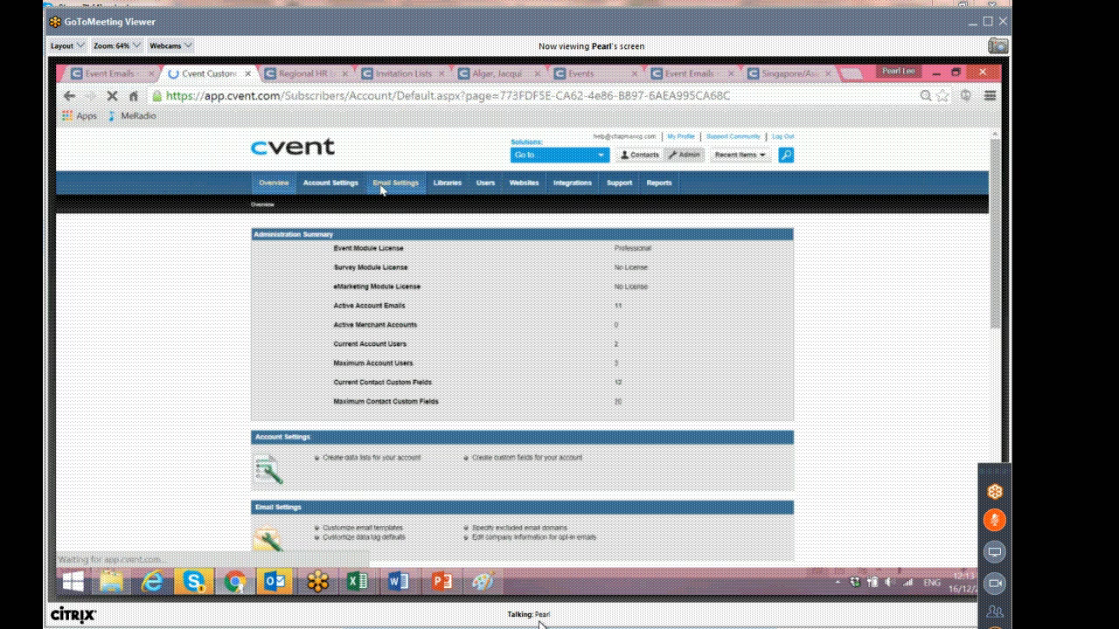
click(308, 271)
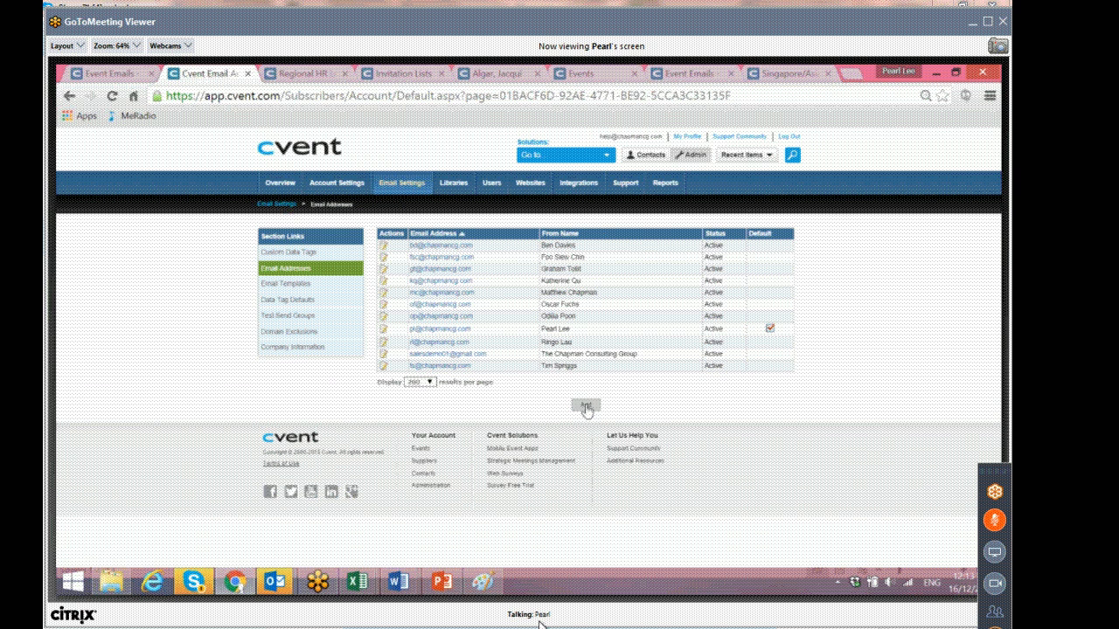
Try to add a new account email address, entering the sender's email address and from name.
click(585, 407)
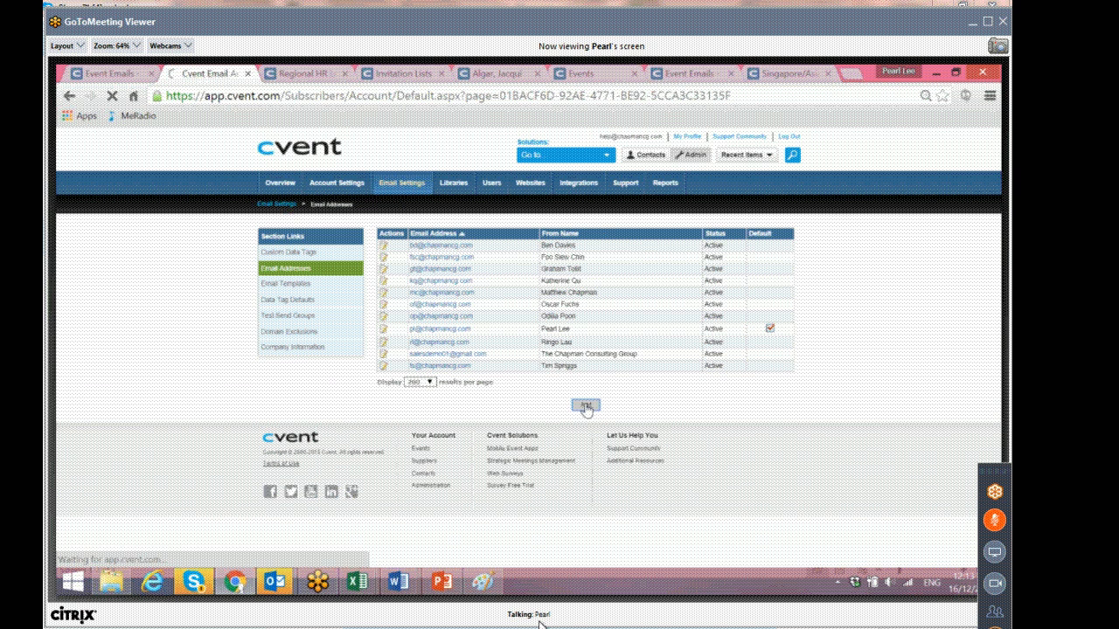
click(542, 270)
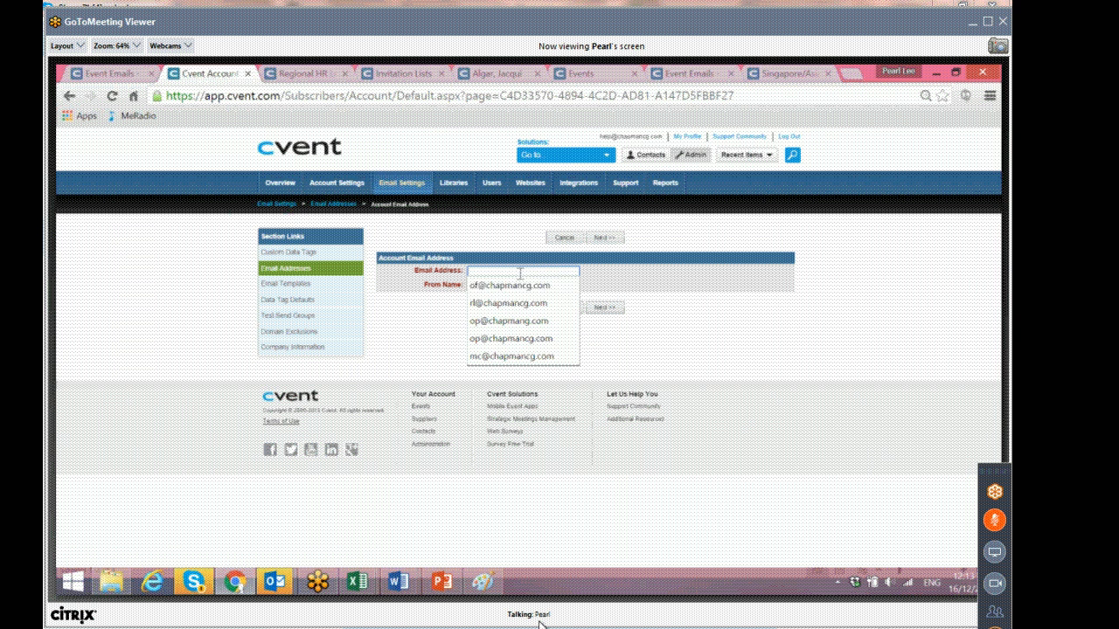
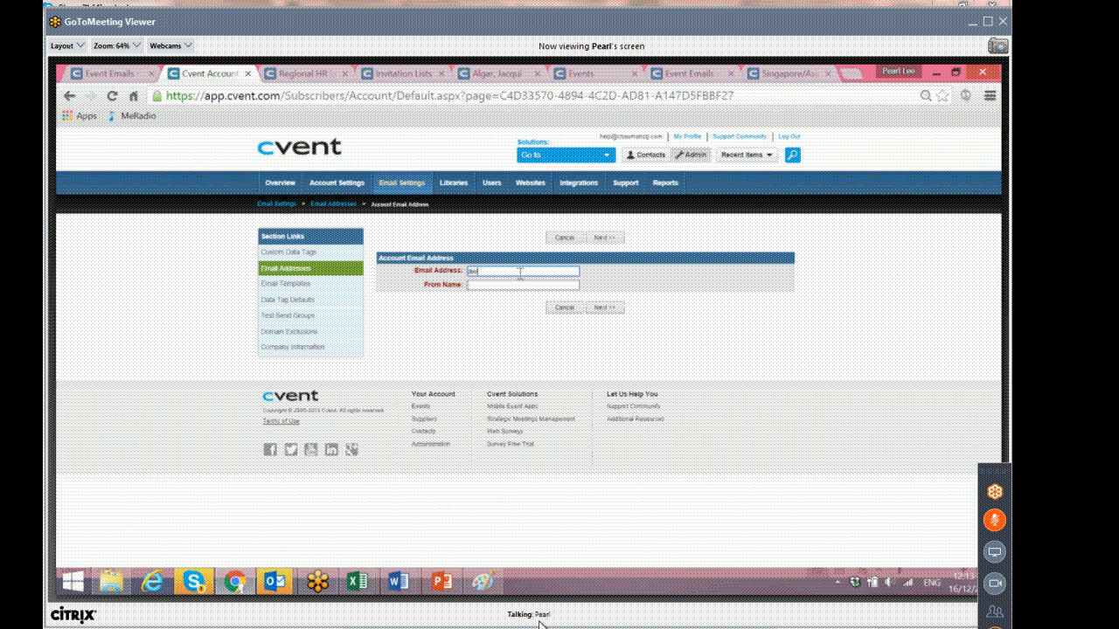
key(Tab)
text(Aw@ch)
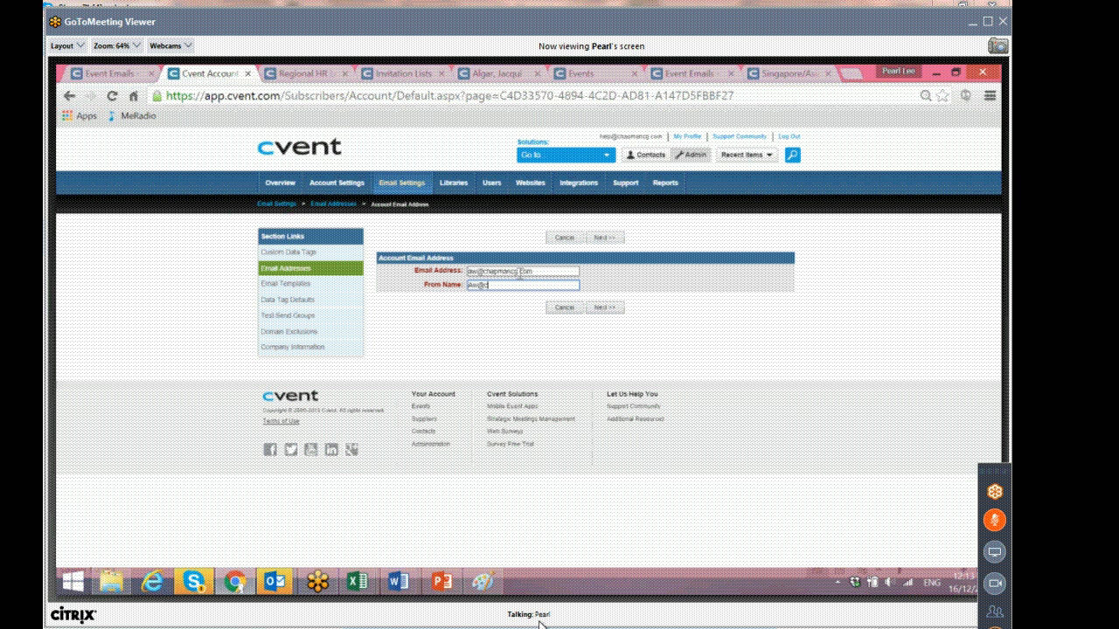
key(BackSpace)
key(BackSpace)
key(BackSpace)
key(BackSpace)
key(BackSpace)
click(603, 308)
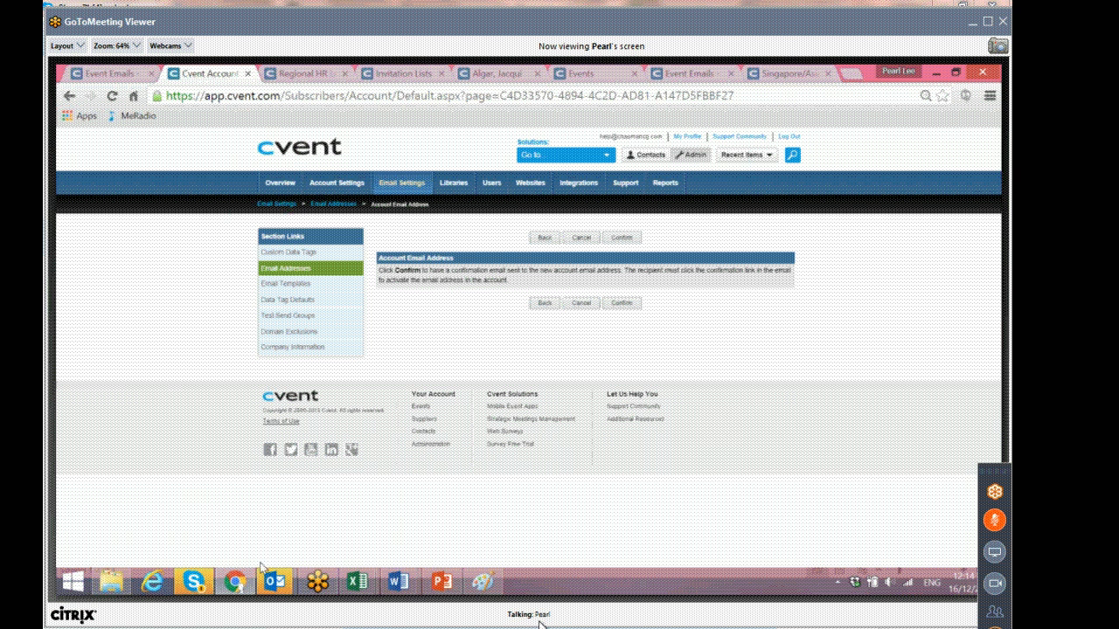
click(306, 270)
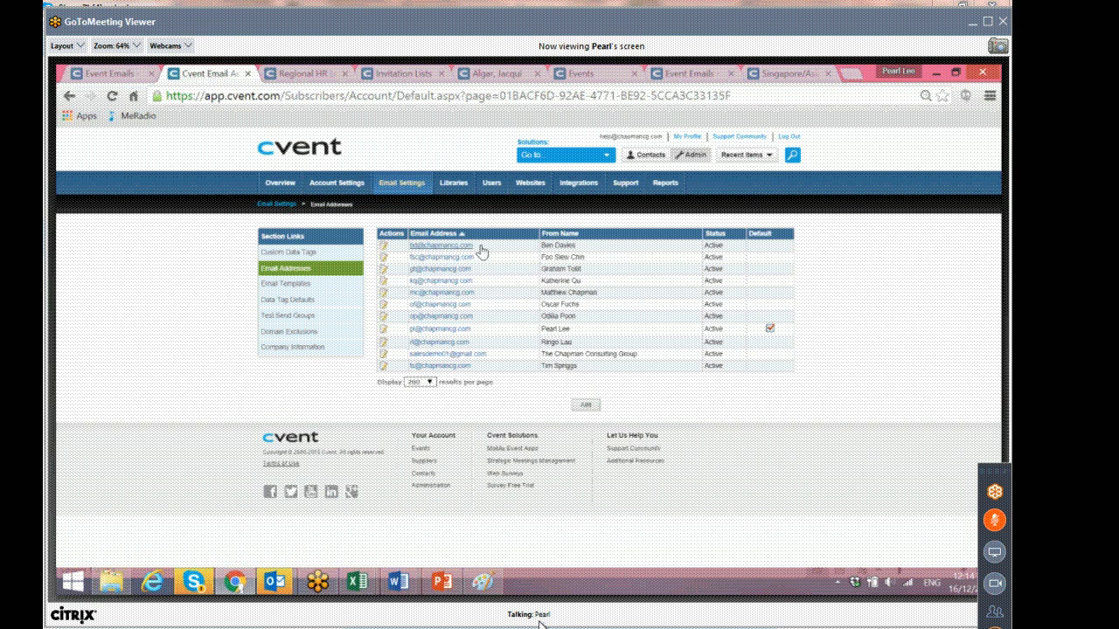
Open the AW list's 01) Dubai - Shangri-la Wave 1 Invite Text email.
click(156, 74)
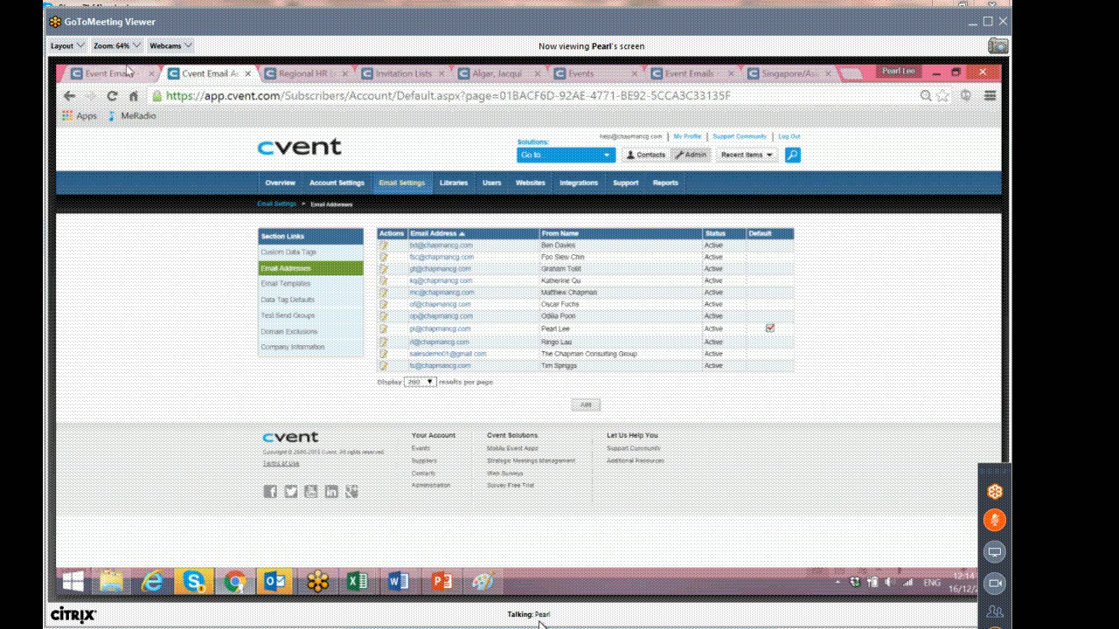
click(332, 378)
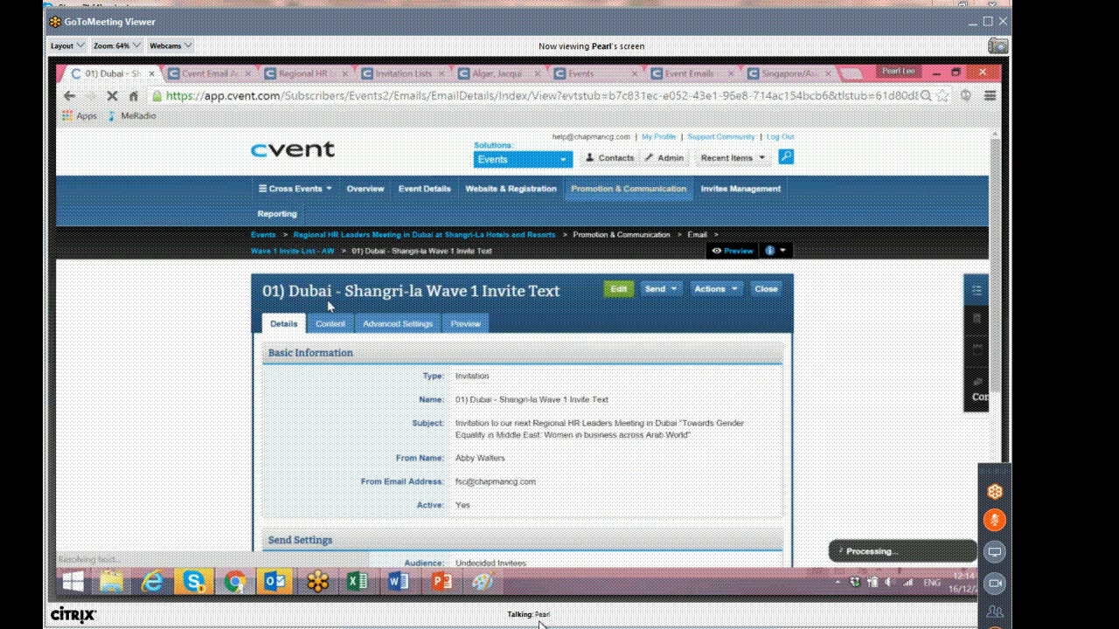
Check the email's From Email Address options, then open the Dubai event's Invitees & Registrants list.
click(522, 470)
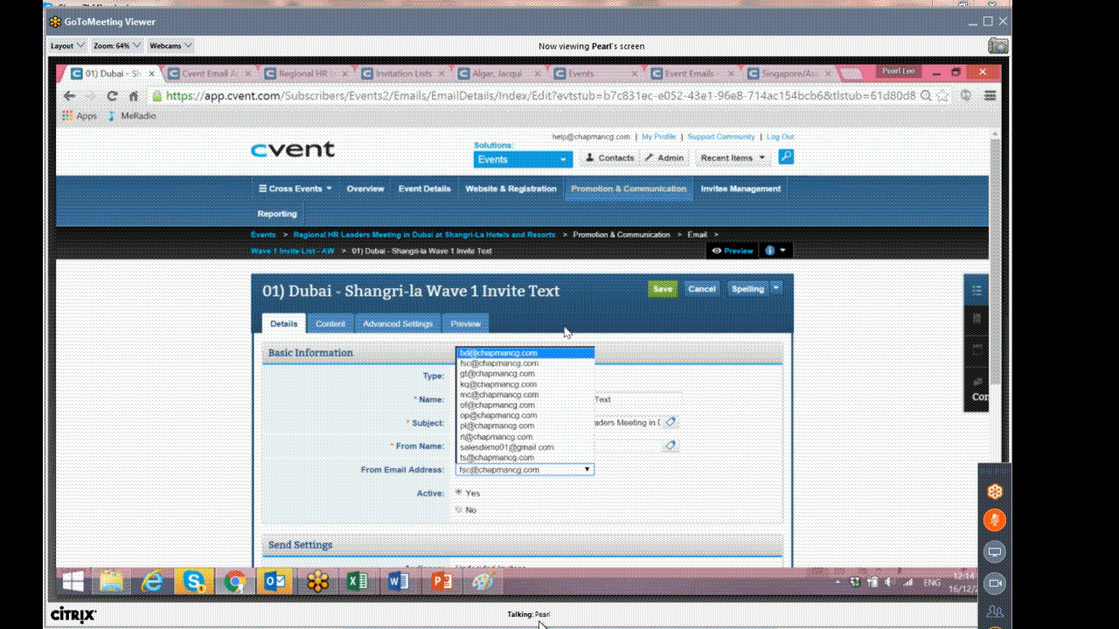
click(598, 317)
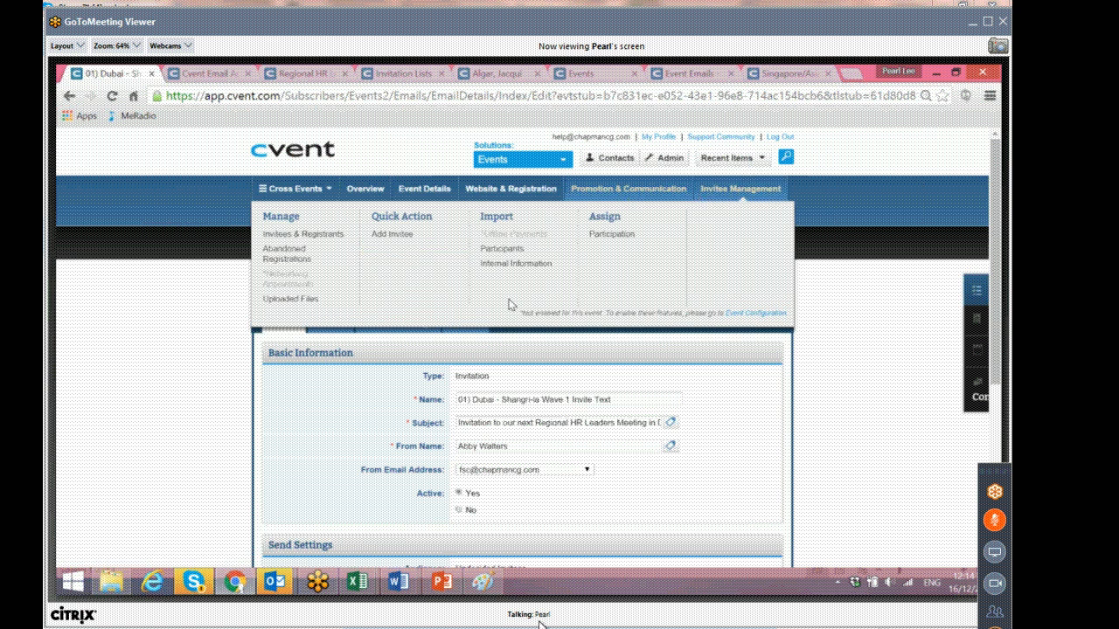
mouse_move(276, 582)
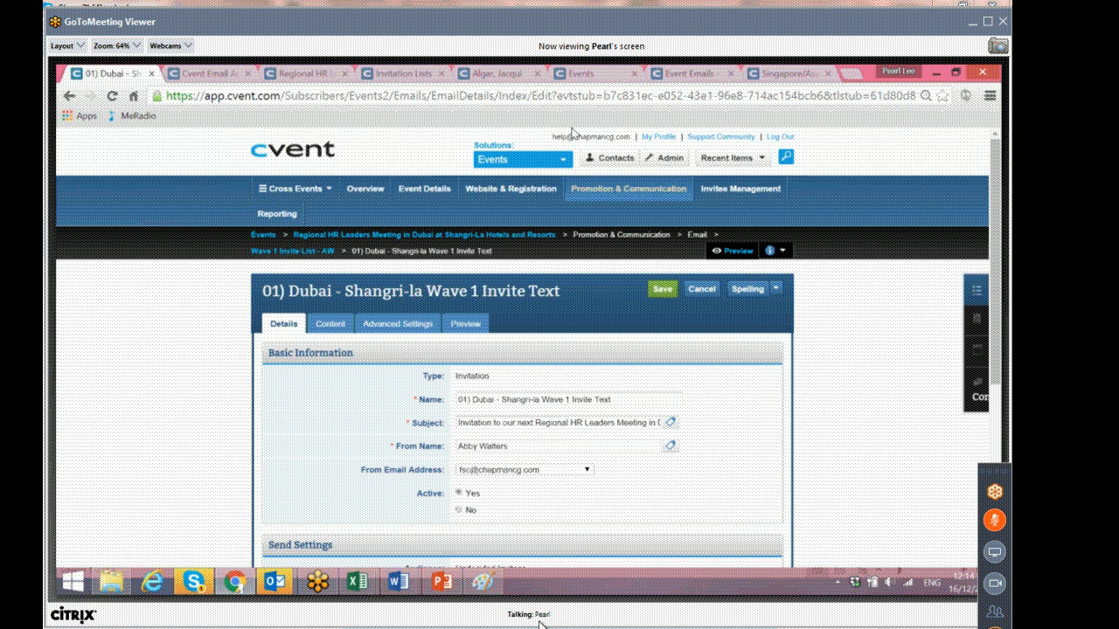
mouse_move(753, 202)
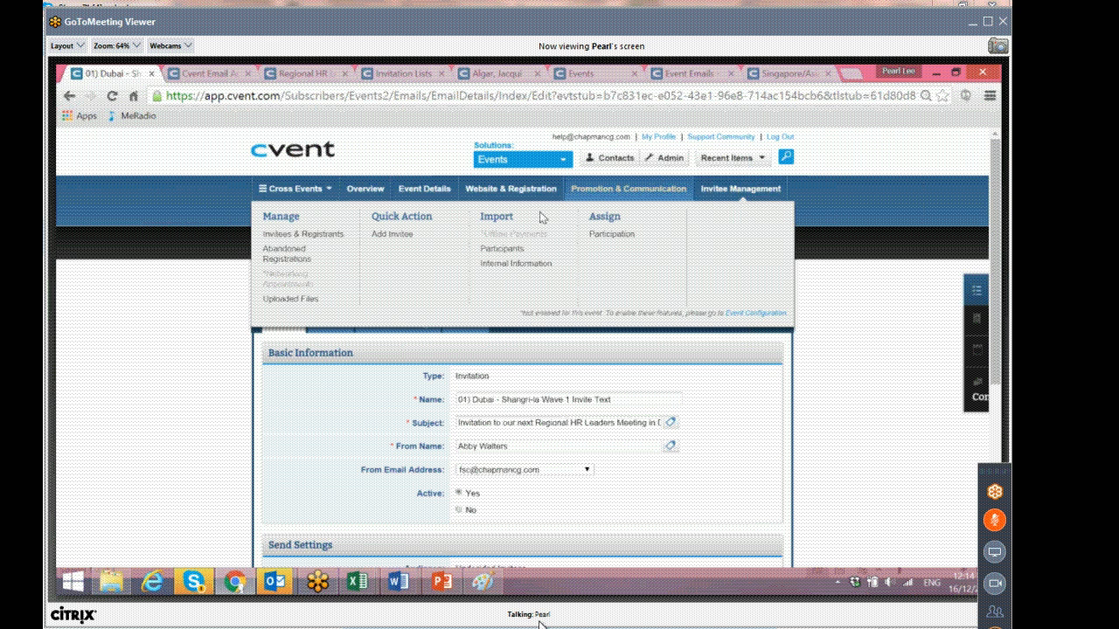
click(306, 236)
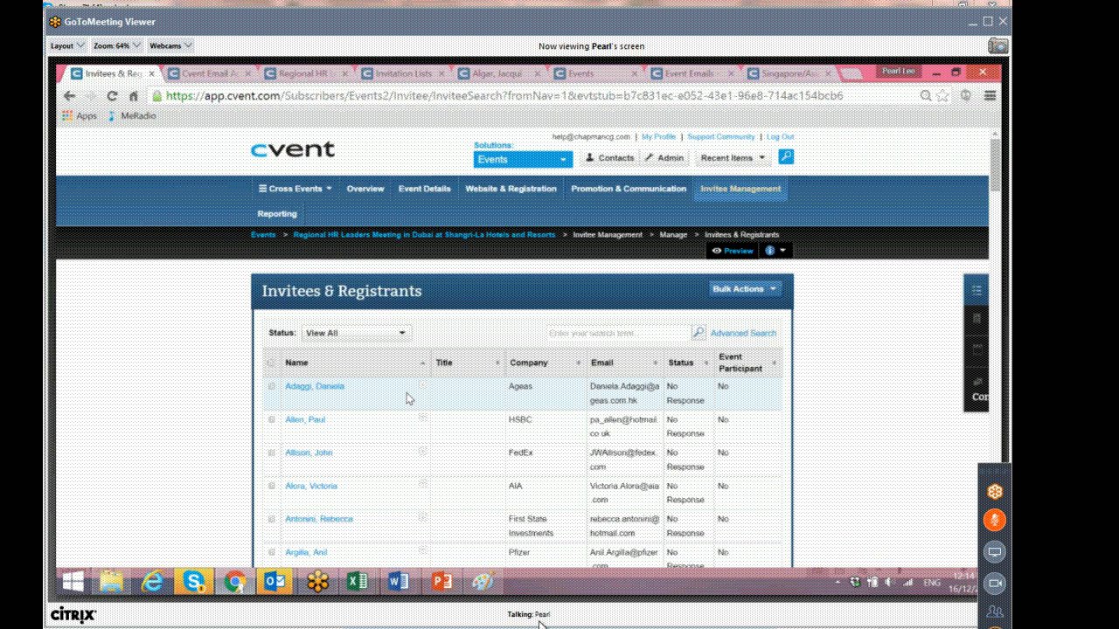
scroll(408, 398, down, 1)
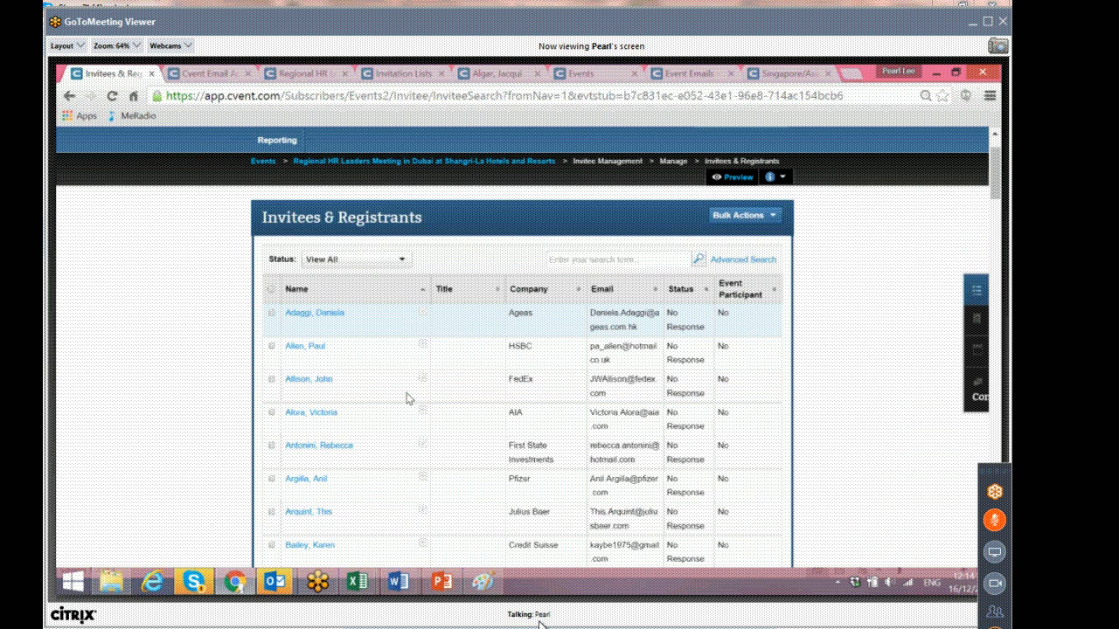
Open the Singapore/Asia Pacific HR Leaders Meeting at GECAS invitee list and clear its search to show all invitees.
click(772, 73)
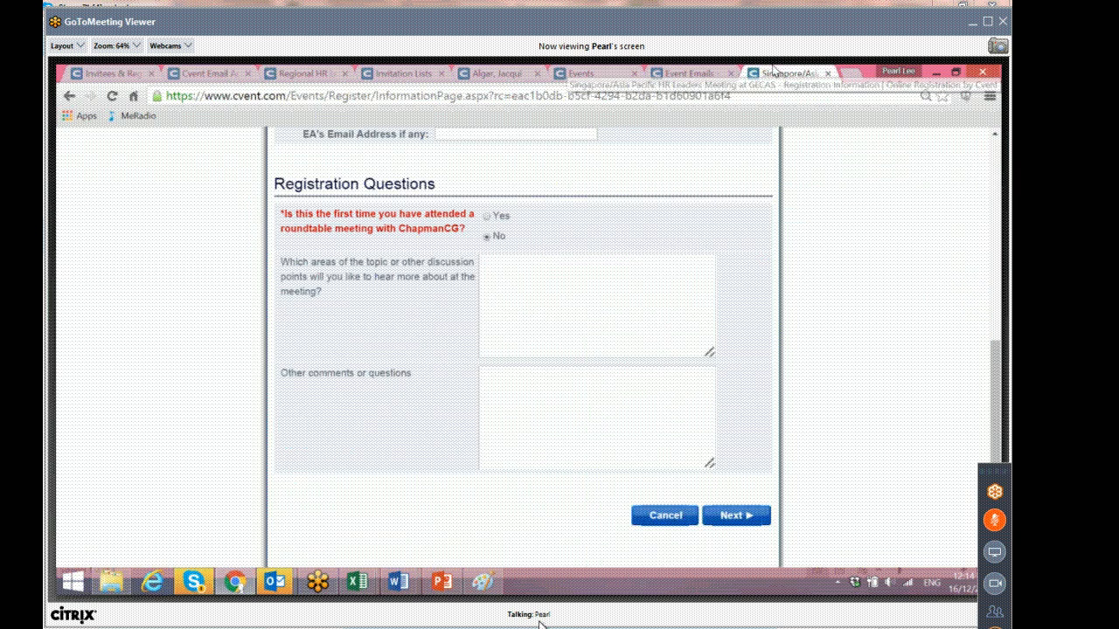
click(670, 73)
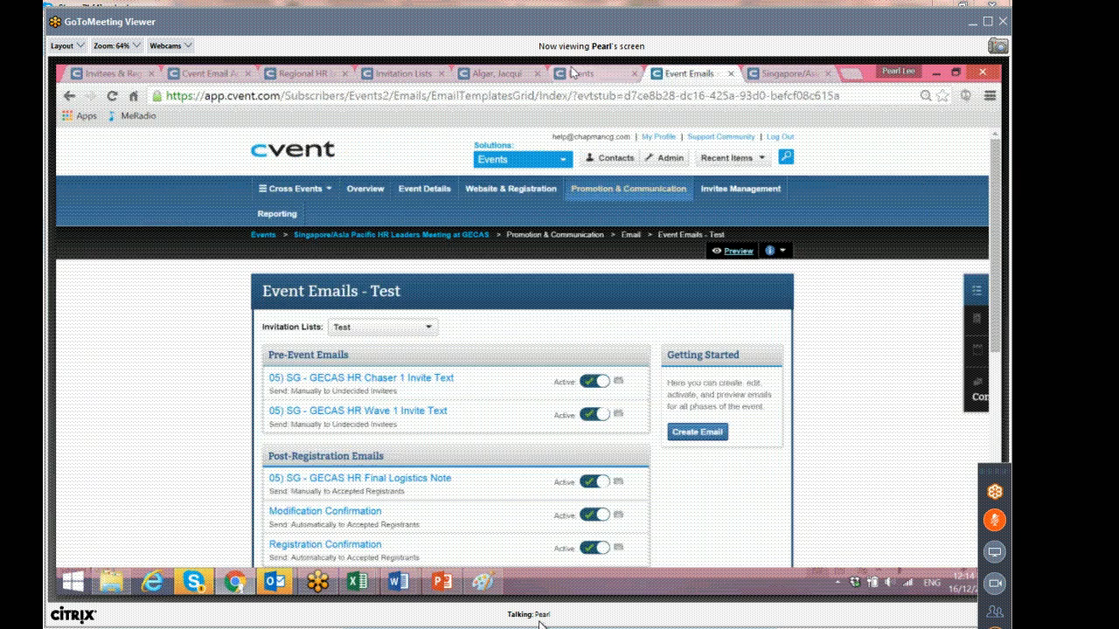
click(572, 73)
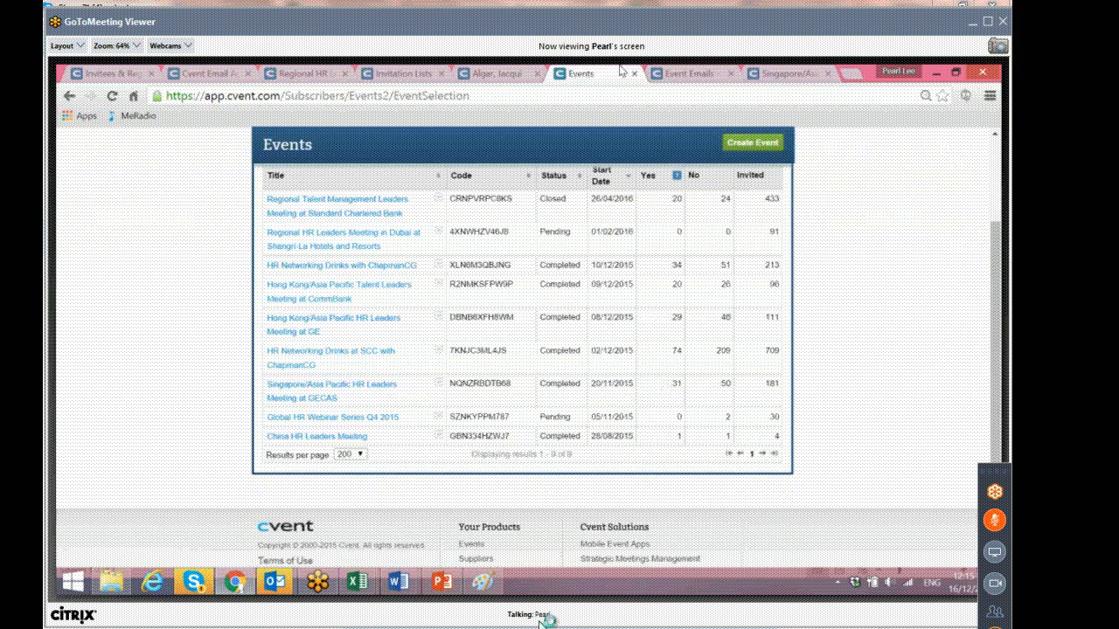
click(670, 73)
click(294, 238)
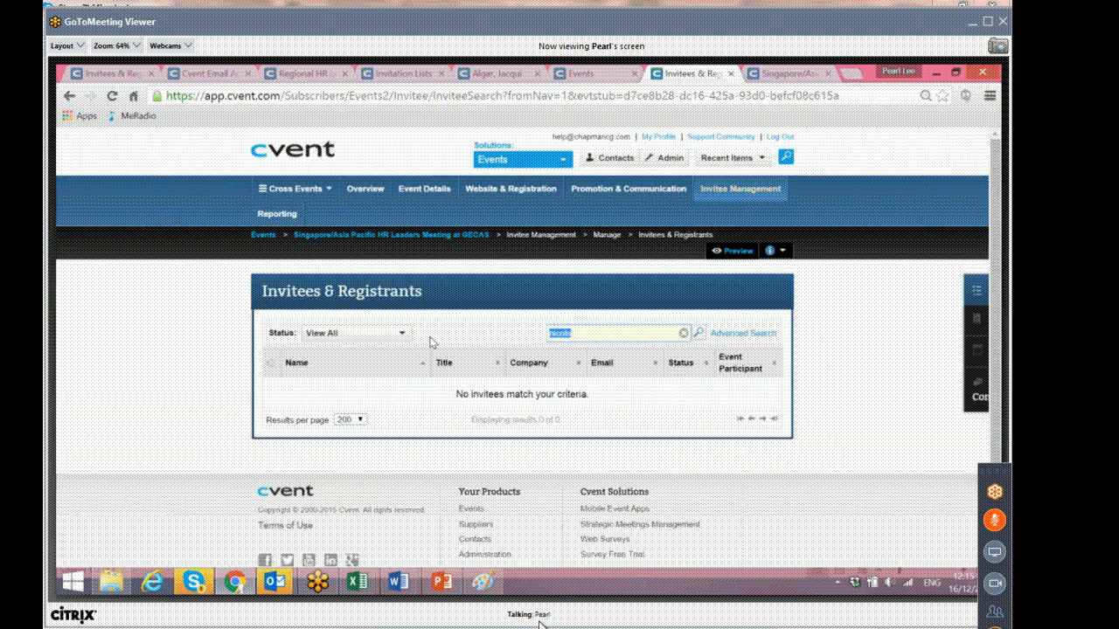
click(690, 332)
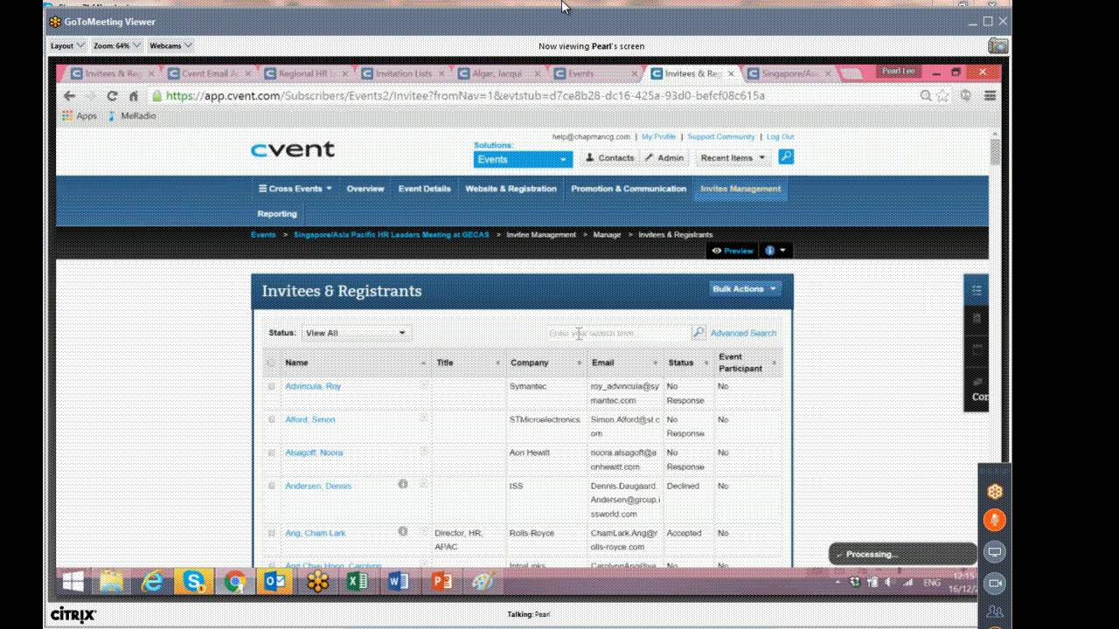
click(578, 334)
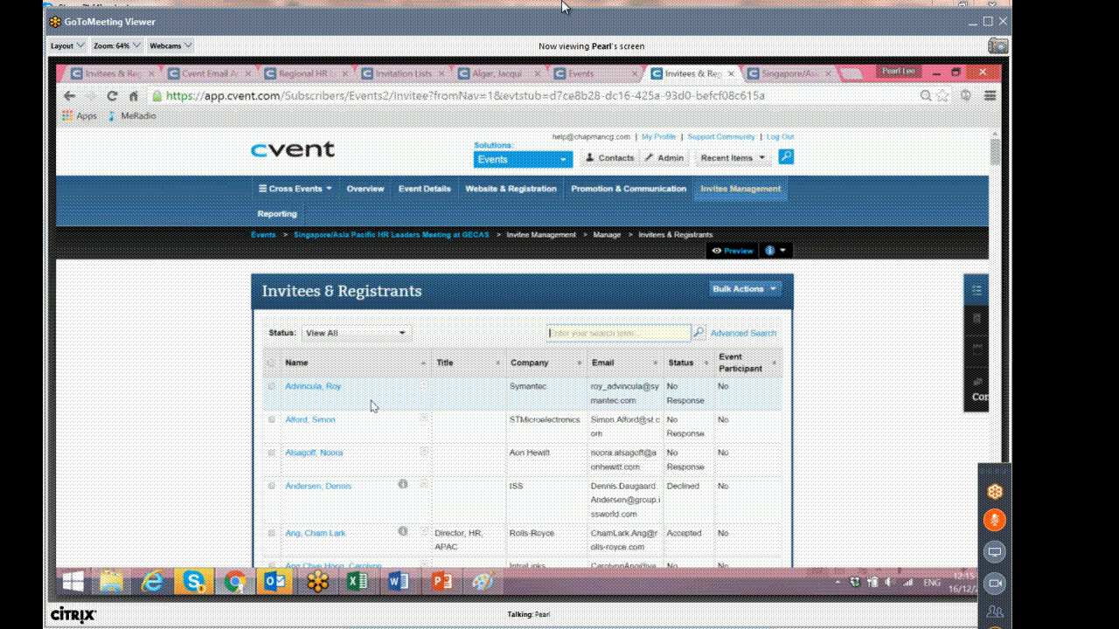
scroll(357, 432, down, 1)
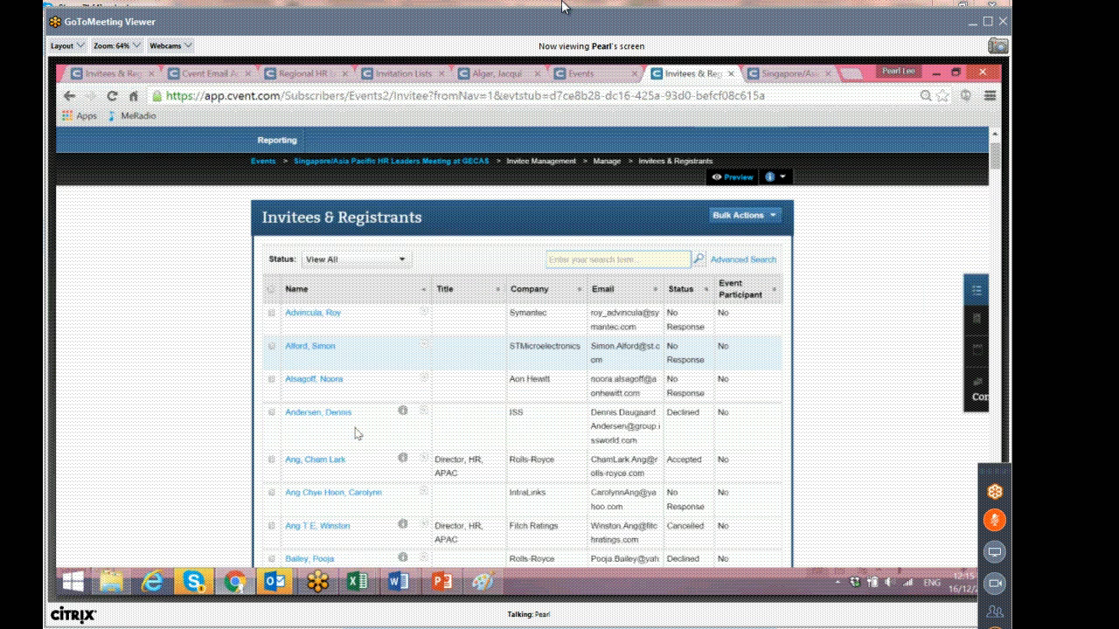
click(424, 313)
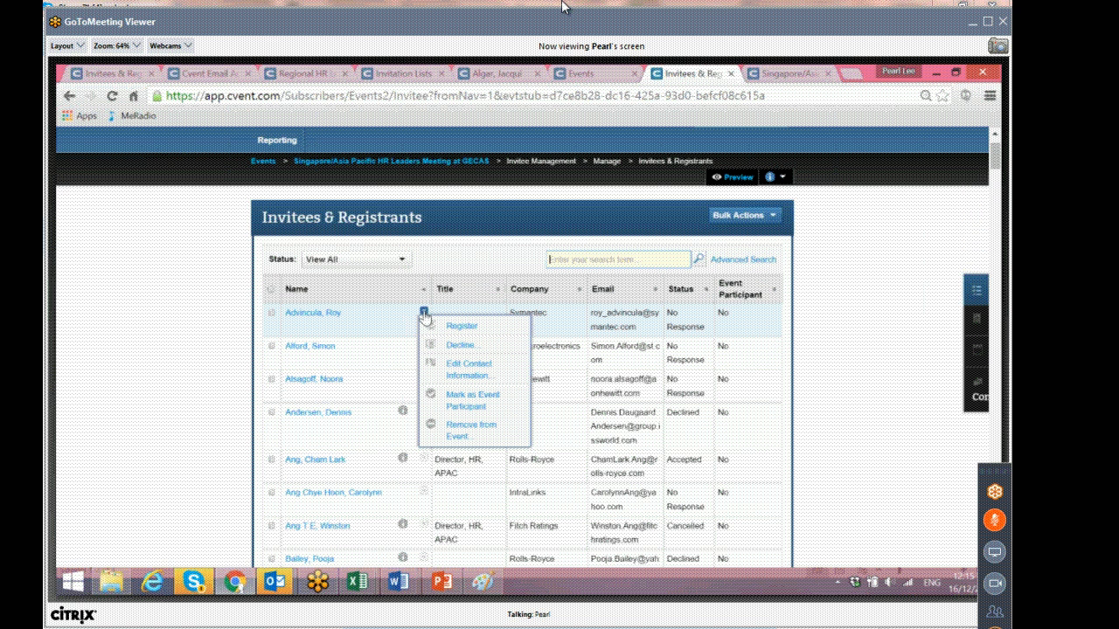
click(459, 347)
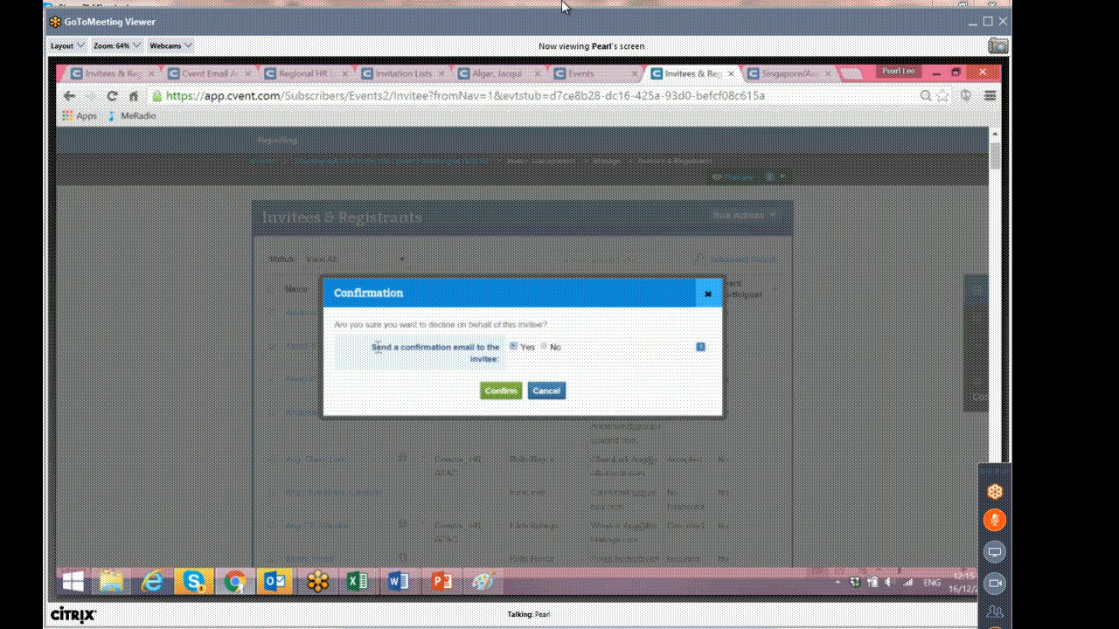
drag(374, 347, 497, 361)
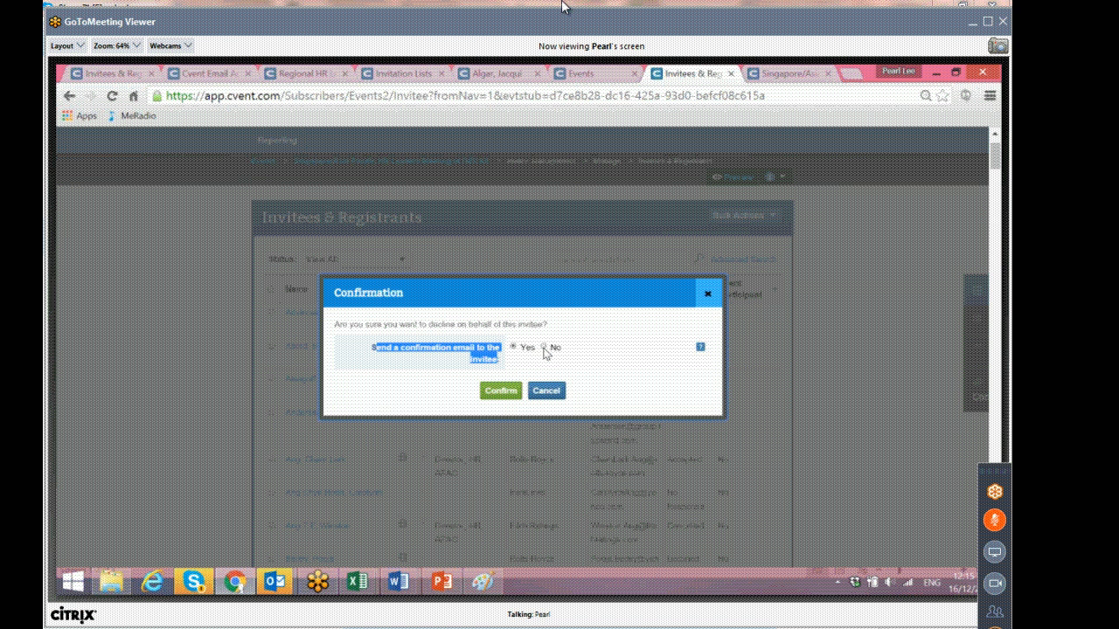
click(561, 392)
Decline the first invitee on their behalf, choosing not to send a confirmation email.
click(424, 312)
click(482, 346)
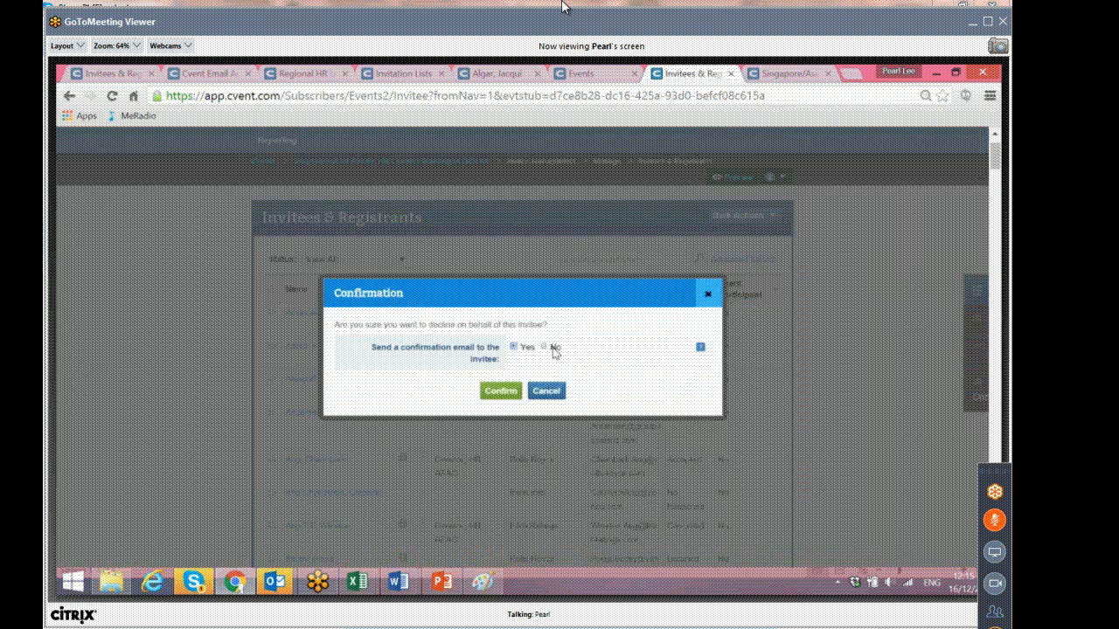
click(544, 348)
click(512, 392)
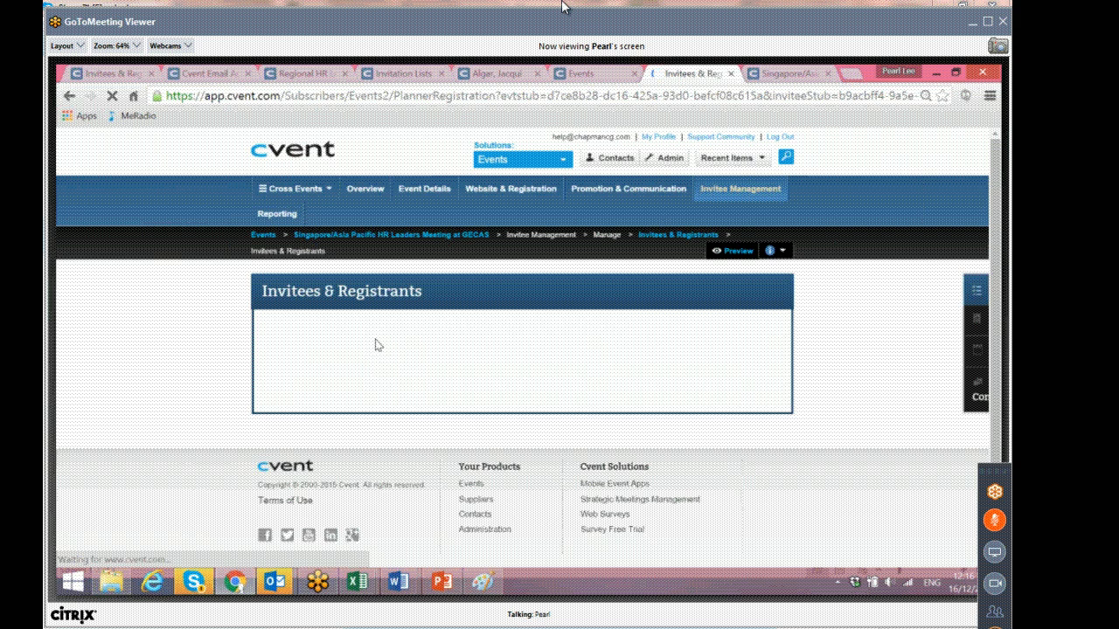
Review the non-attendance form and go back to the invitee list without submitting it.
scroll(624, 394, down, 2)
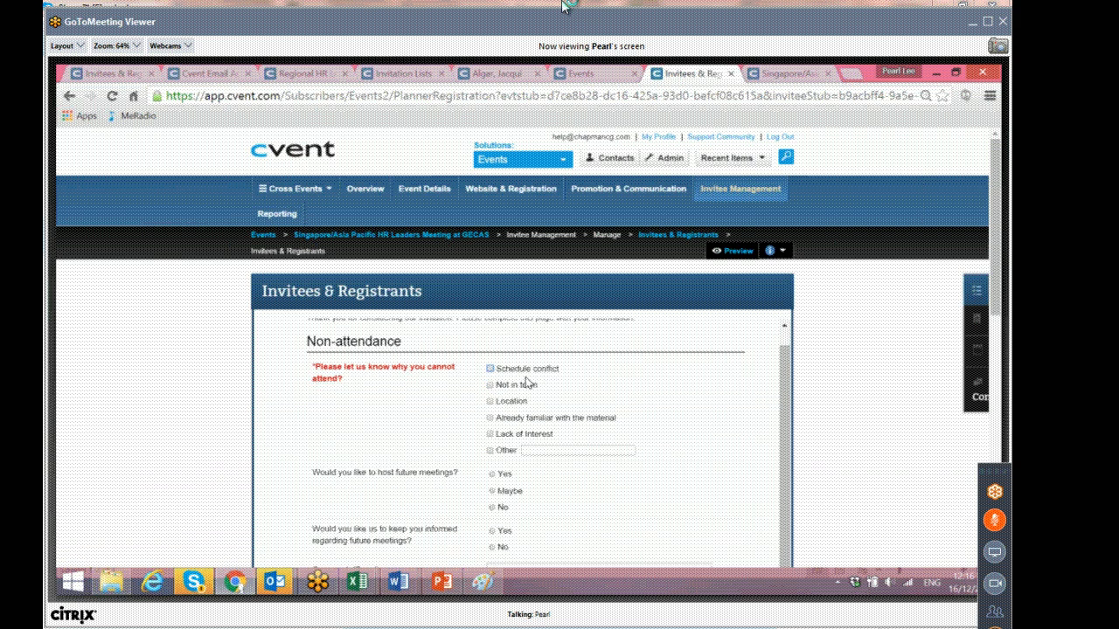
scroll(469, 341, down, 6)
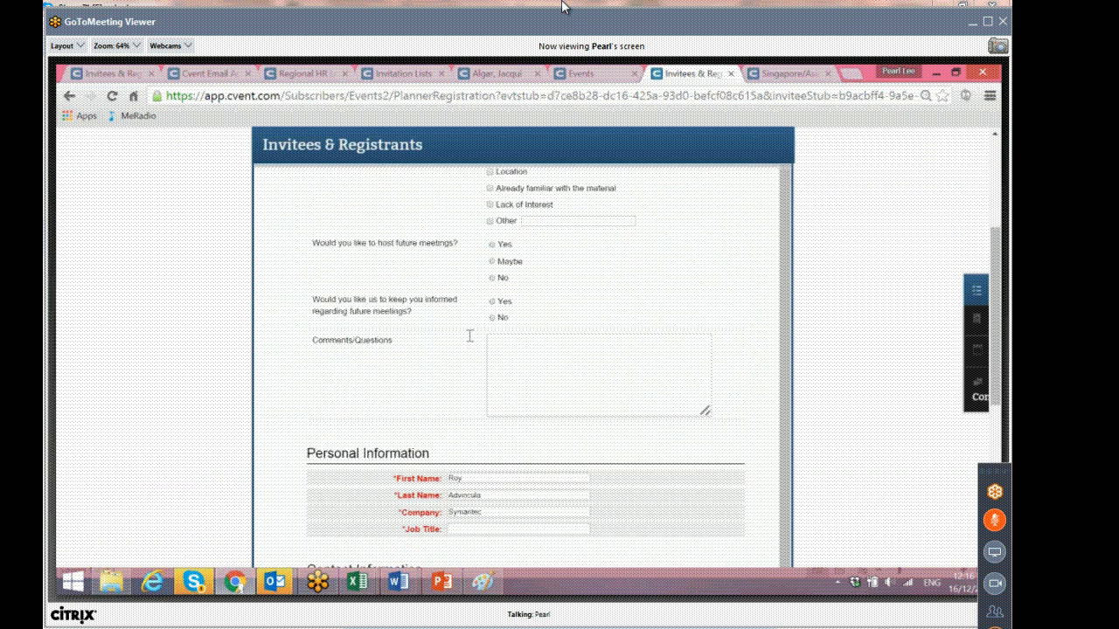
scroll(469, 335, down, 2)
click(711, 432)
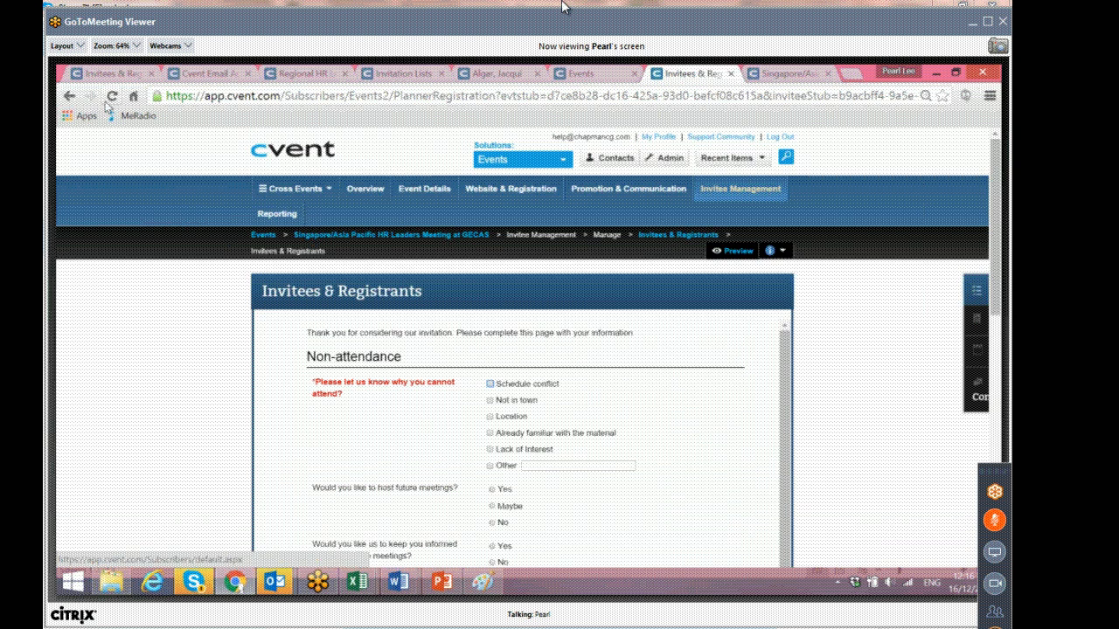
click(65, 99)
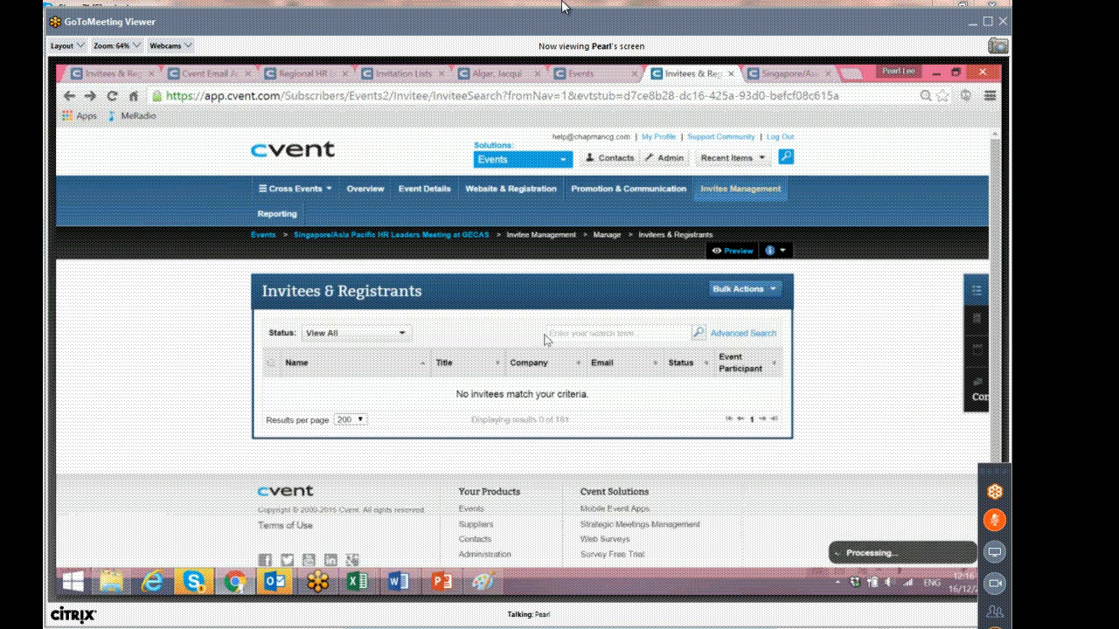
Show all invitees and start registering the first invitee with the Register action.
click(699, 332)
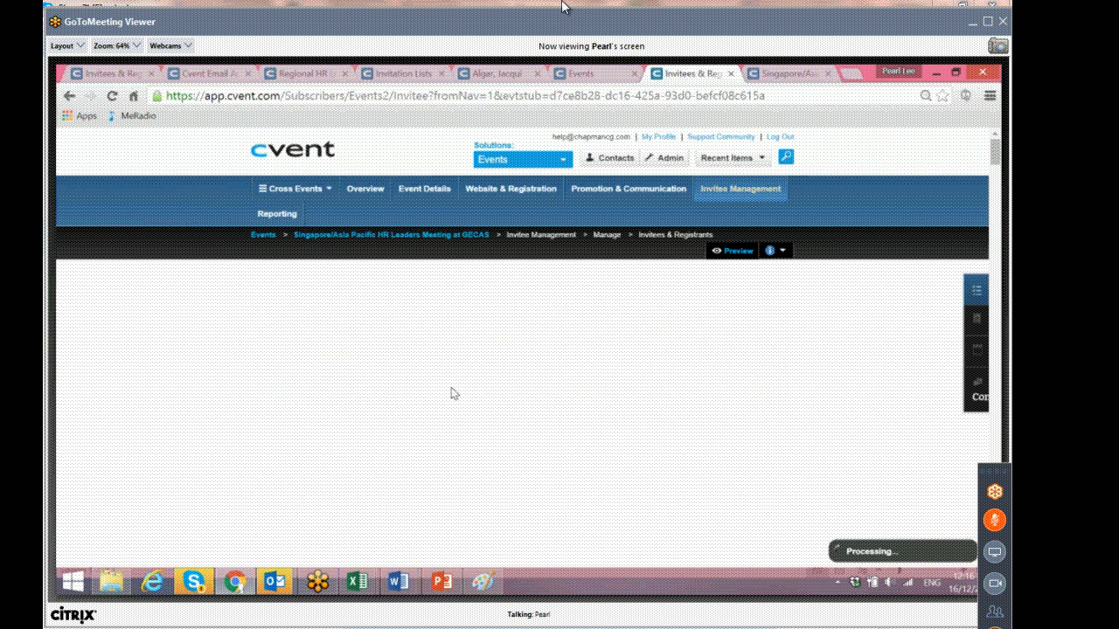
click(425, 385)
click(445, 401)
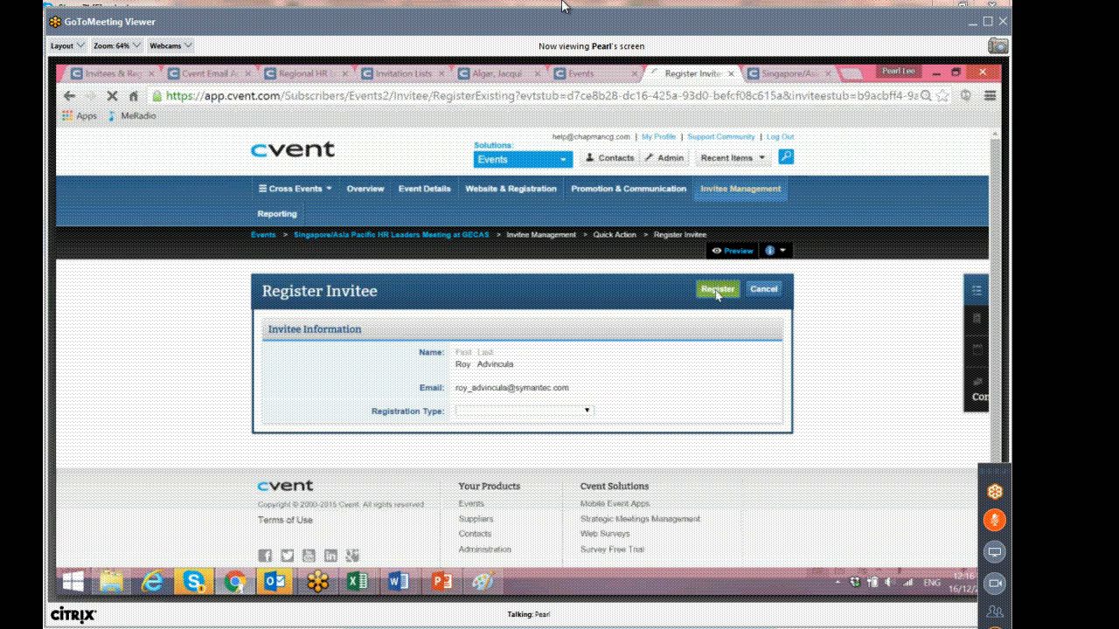
click(716, 293)
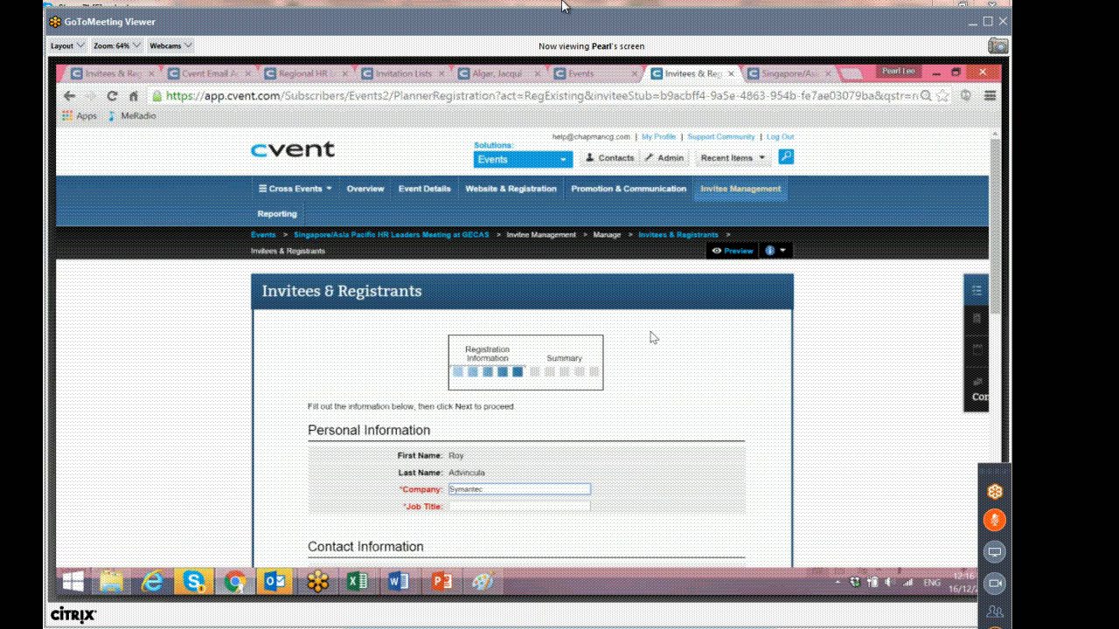
Fill the registration form with job title dds, answer No to the first-time attendance question, and continue.
scroll(651, 337, down, 5)
scroll(637, 347, up, 2)
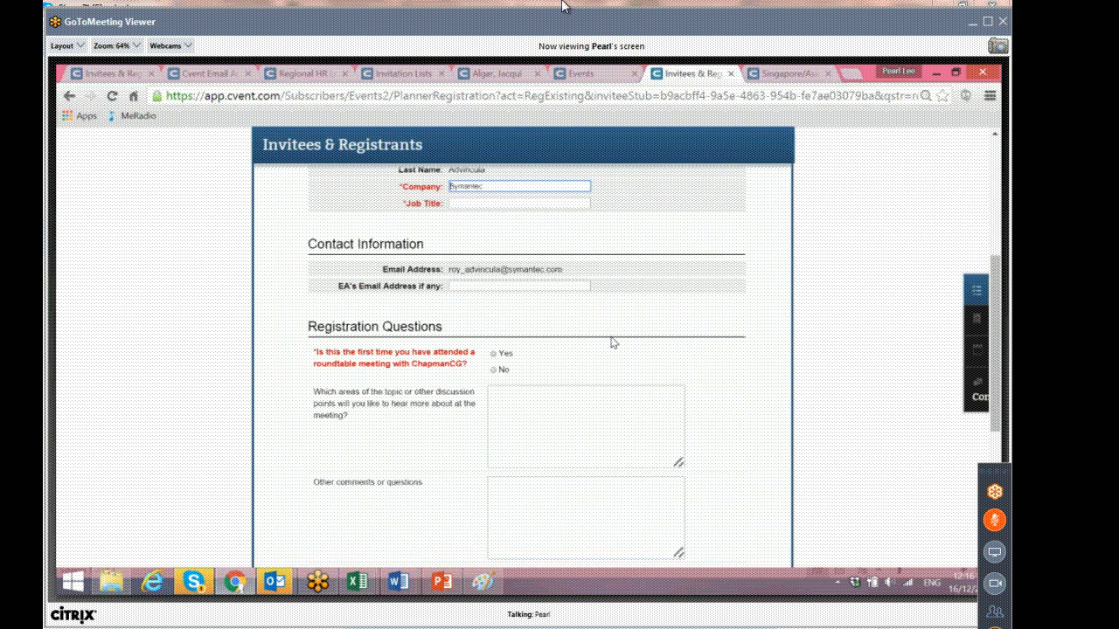
click(475, 276)
text(dds)
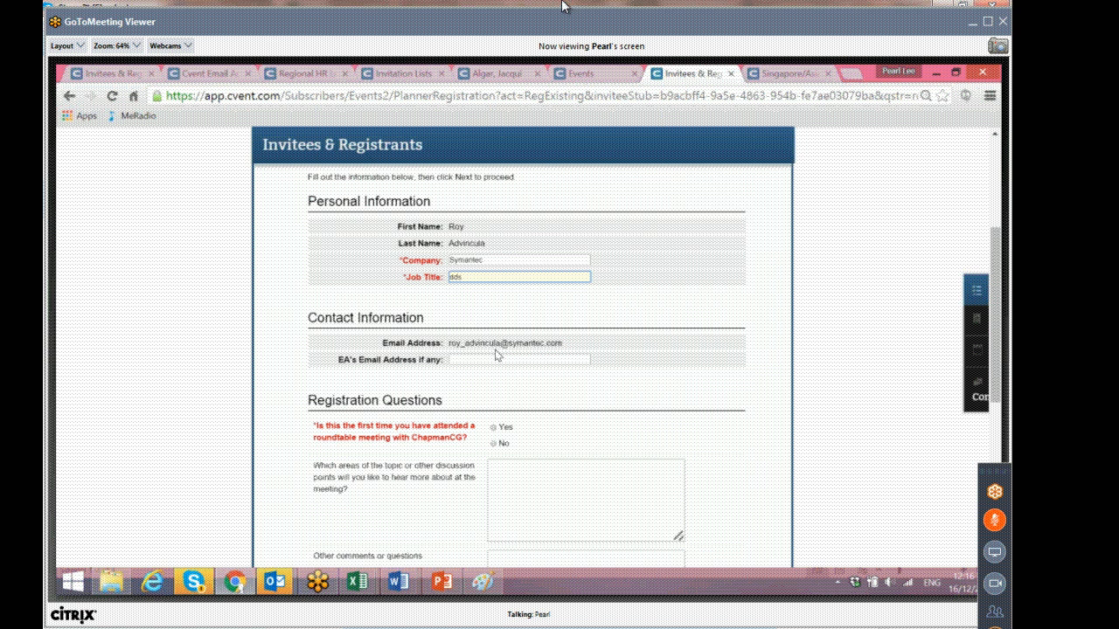
scroll(495, 354, down, 3)
click(494, 296)
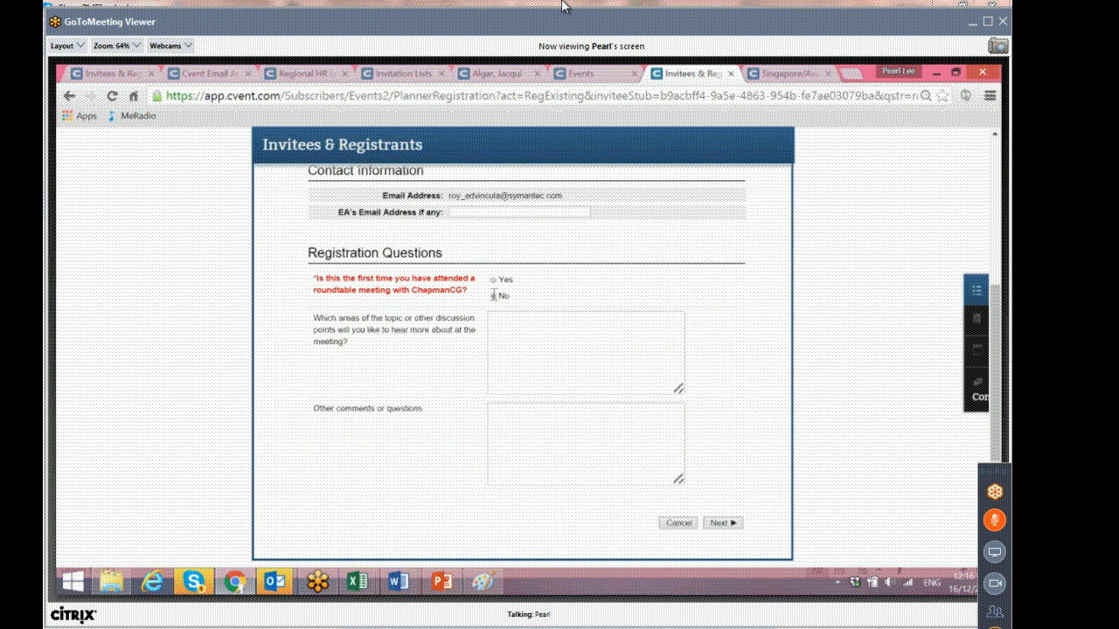
click(734, 524)
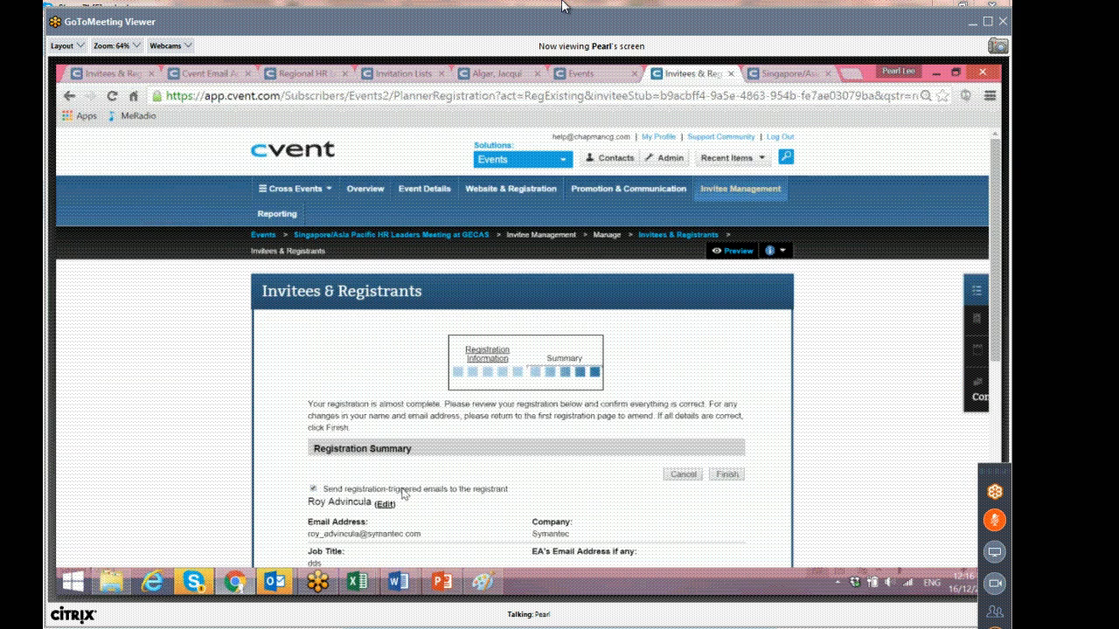
Review the registration summary, then leave it for the event's Overview page without finishing.
drag(357, 489, 516, 500)
click(514, 500)
click(378, 194)
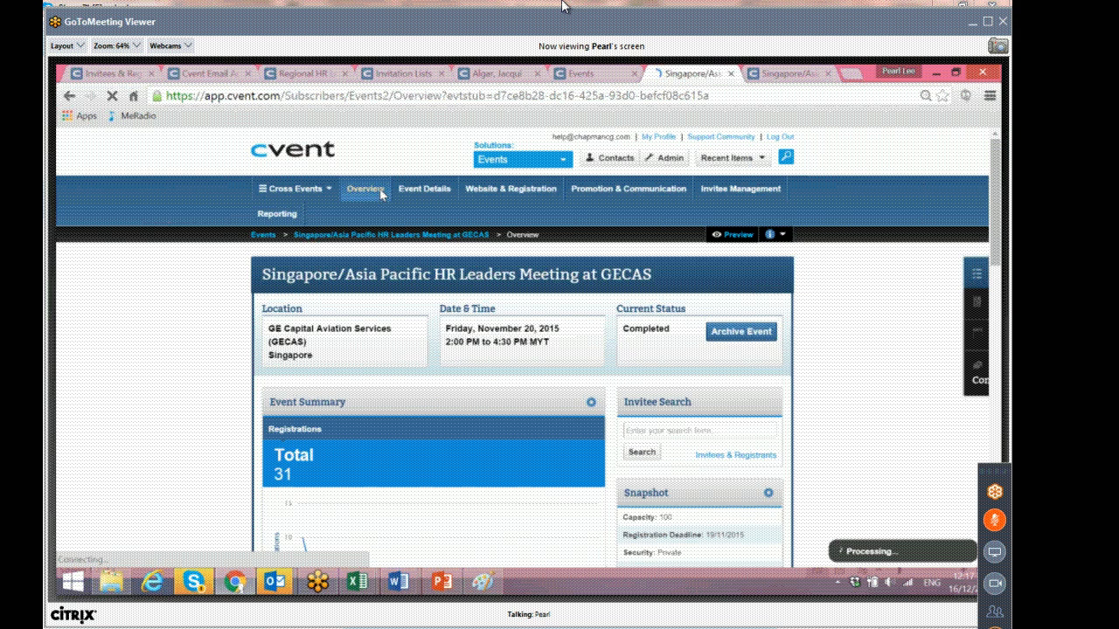
Examine the event overview's invitee status and invitee funnel charts.
scroll(527, 426, down, 1)
scroll(527, 425, down, 3)
mouse_move(597, 290)
scroll(595, 291, down, 3)
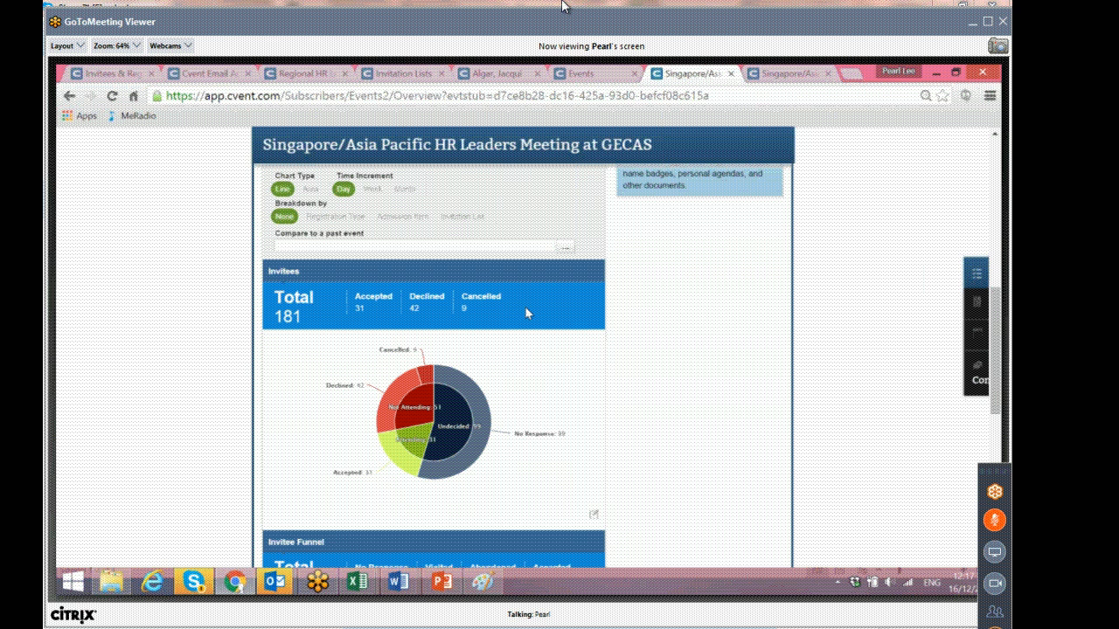
scroll(524, 312, down, 1)
mouse_move(463, 384)
scroll(449, 392, down, 1)
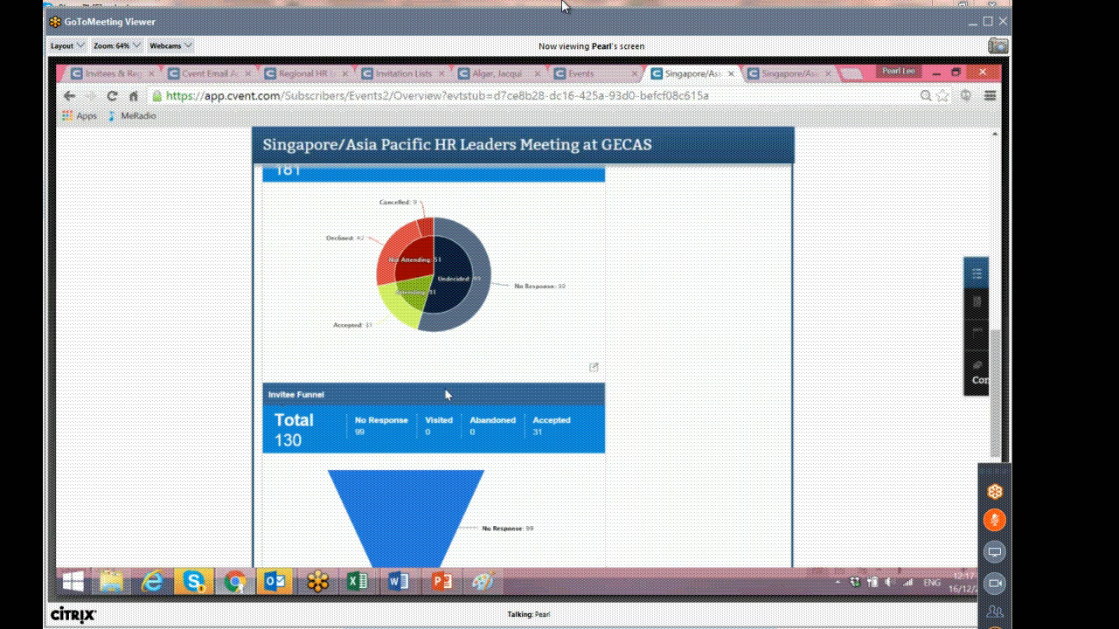
scroll(447, 392, down, 2)
scroll(447, 394, up, 4)
scroll(447, 393, up, 3)
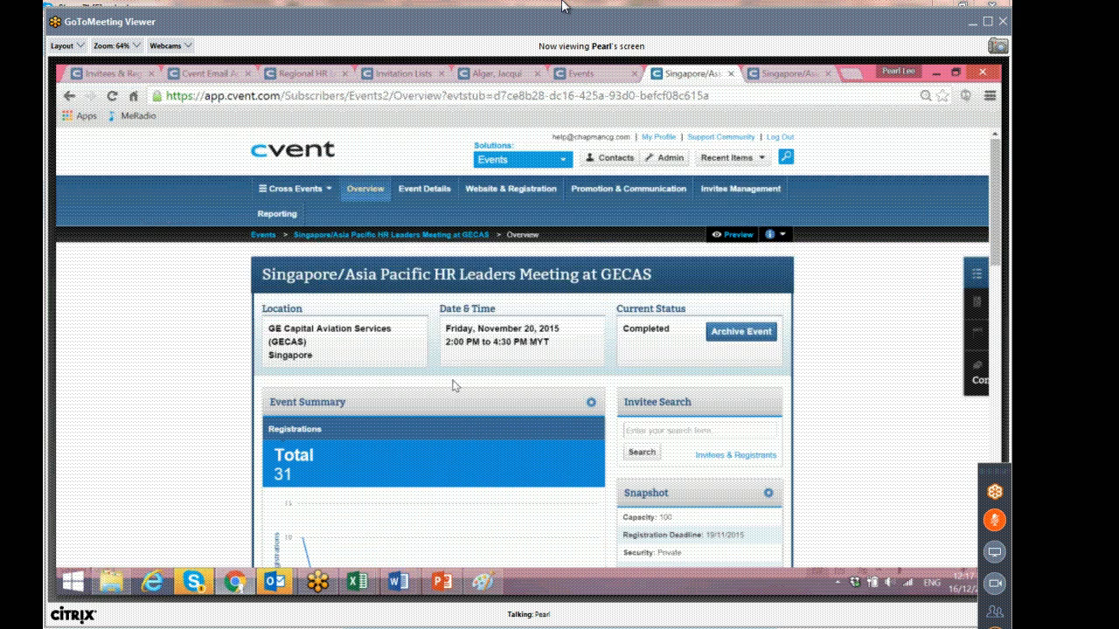
mouse_move(719, 191)
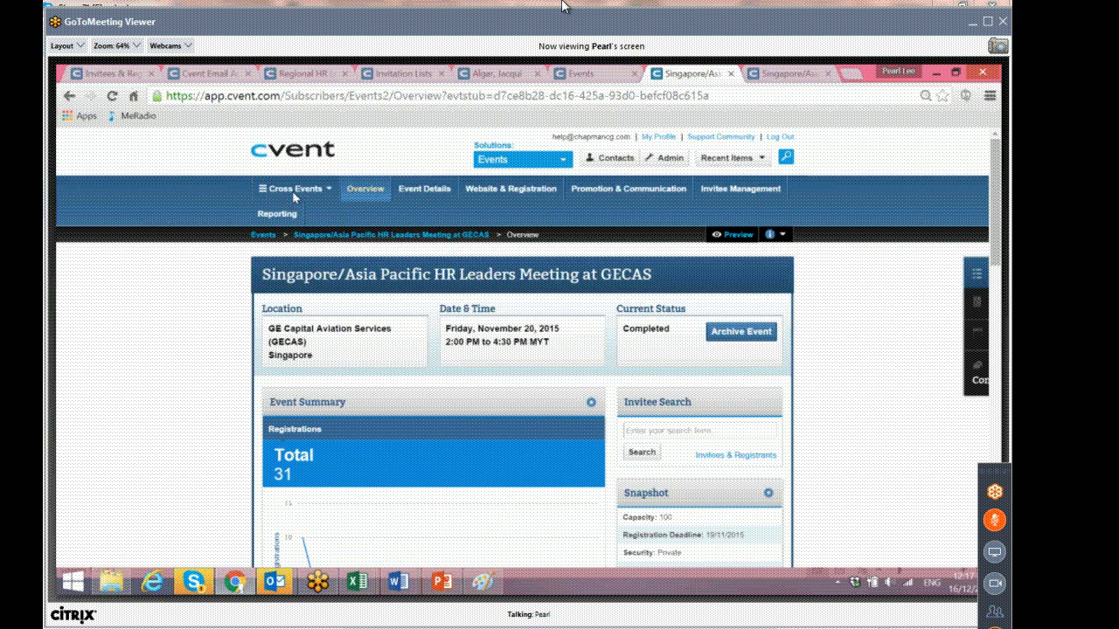
Open the Invitee Status Chart from the event's standard reports.
mouse_move(297, 218)
click(298, 260)
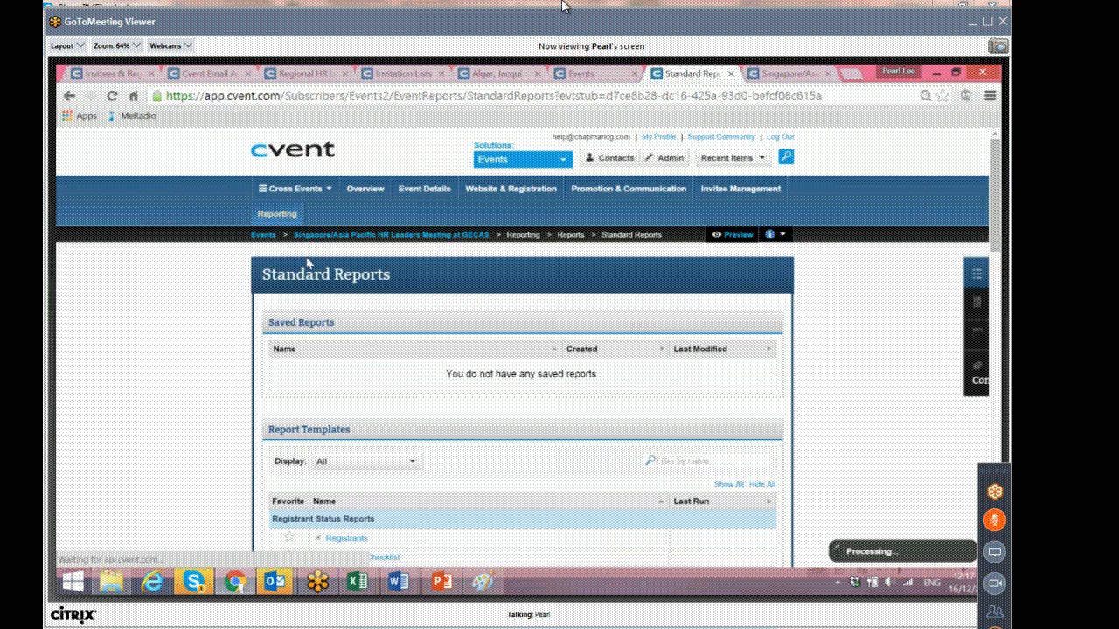
scroll(349, 250, down, 2)
scroll(349, 250, down, 6)
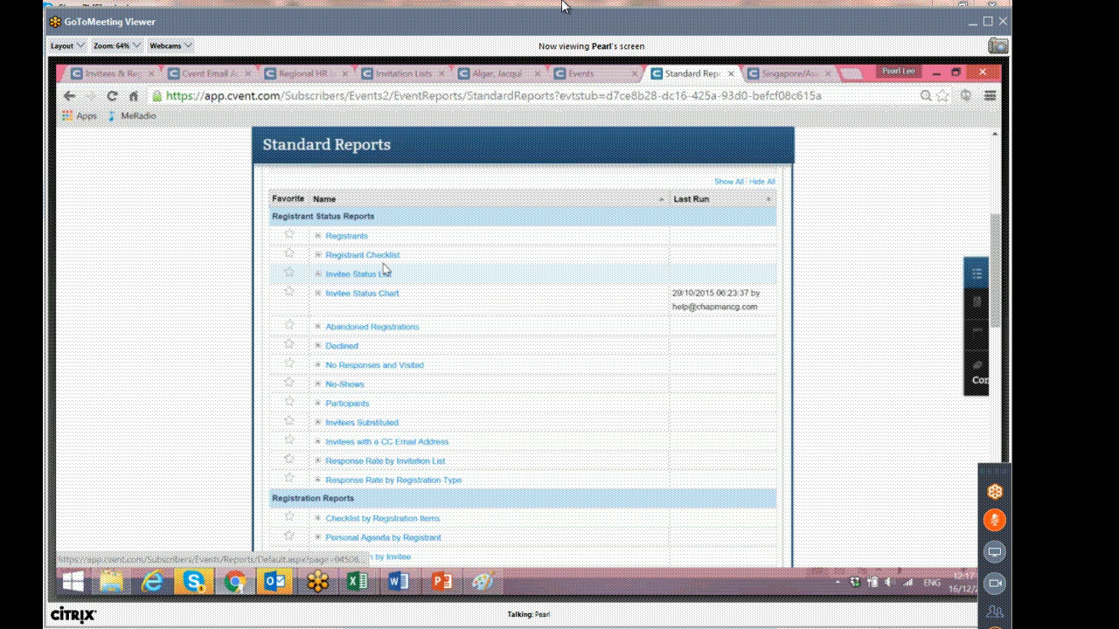
click(379, 294)
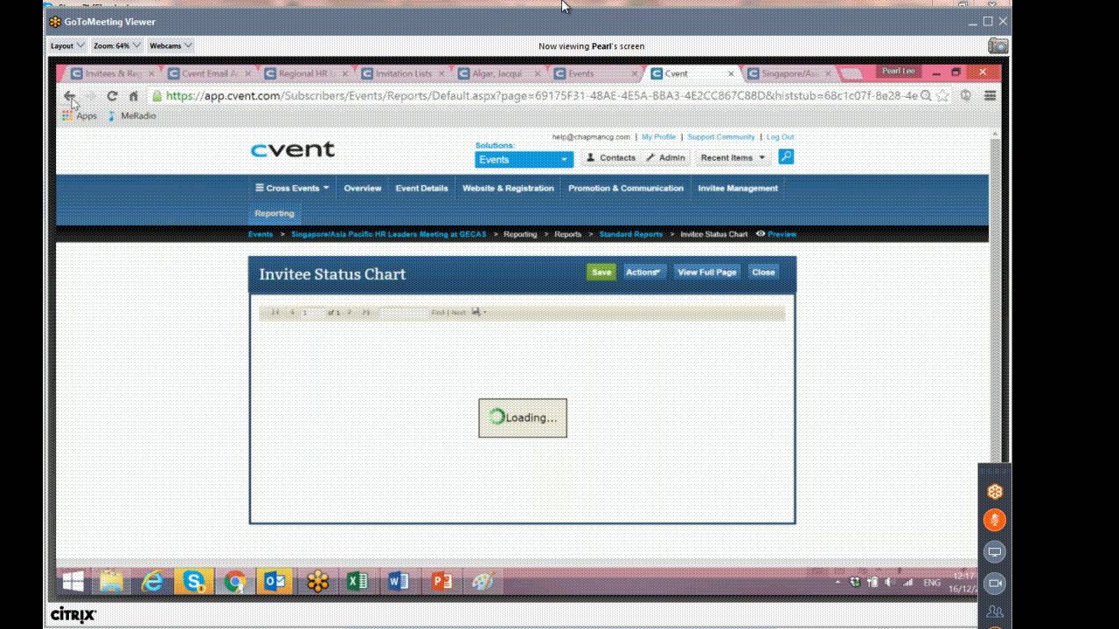
Open the Invitee Status List report and move all invitee statuses into the selected list.
mouse_move(288, 216)
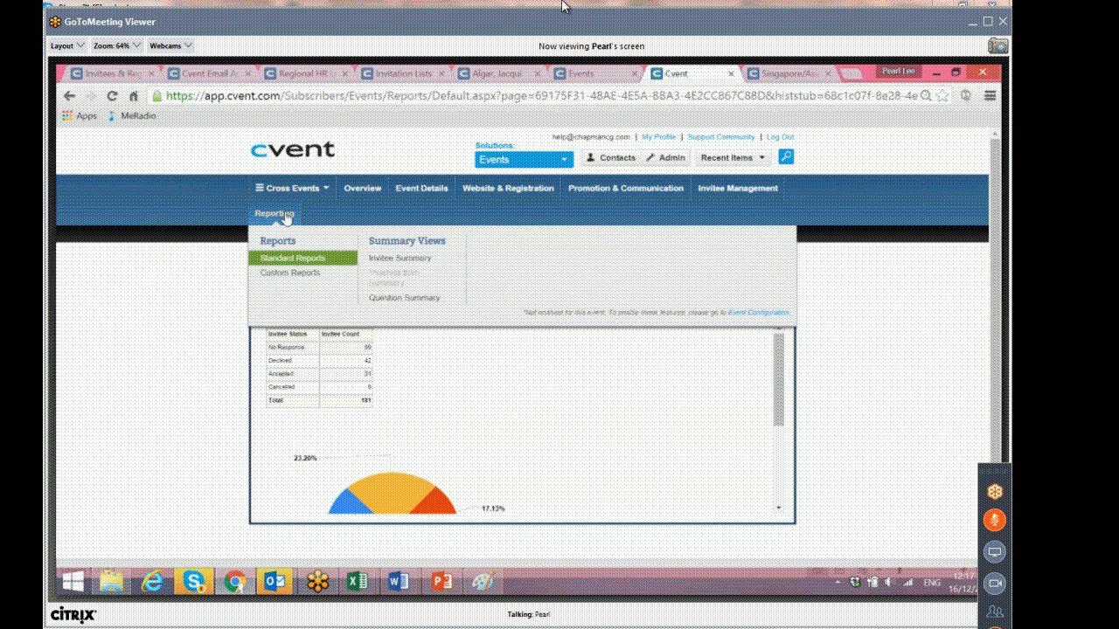
click(297, 259)
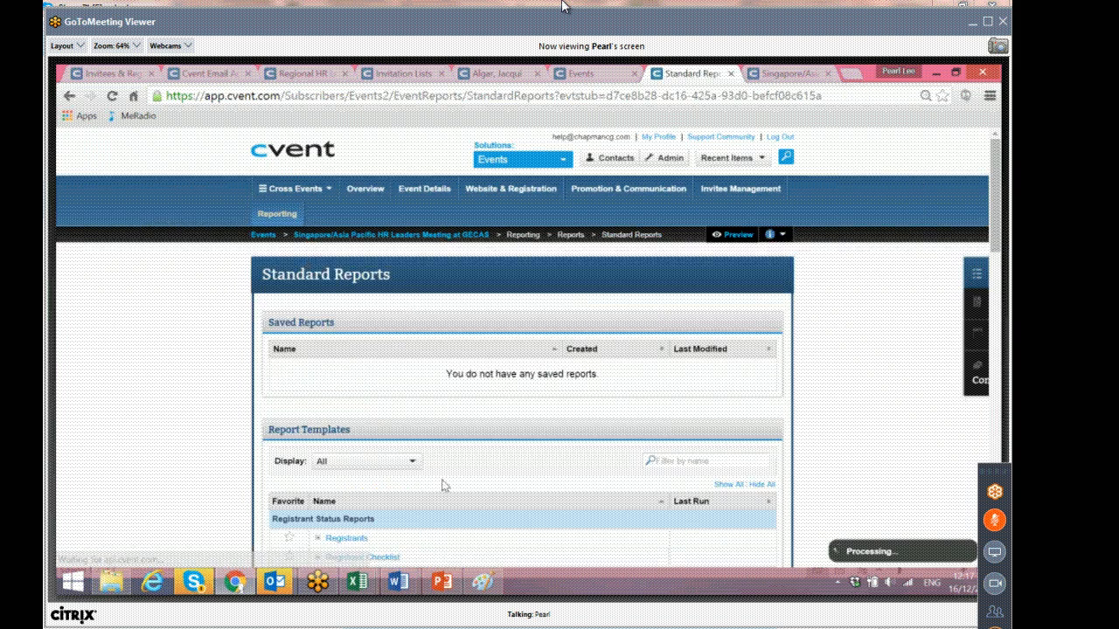
scroll(419, 486, down, 1)
scroll(420, 486, down, 1)
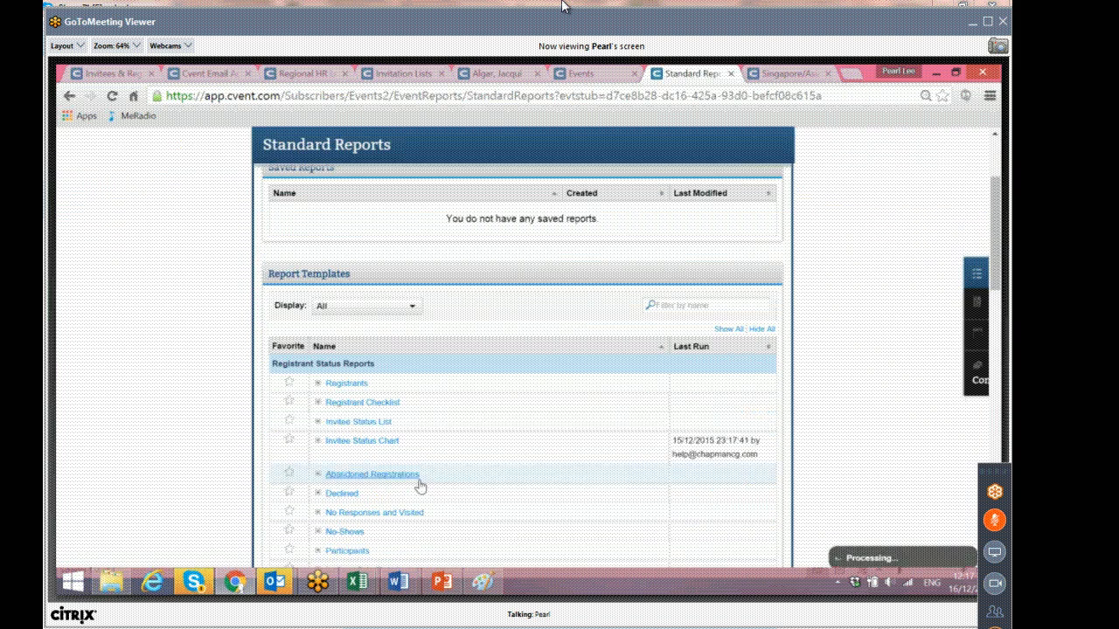
click(381, 424)
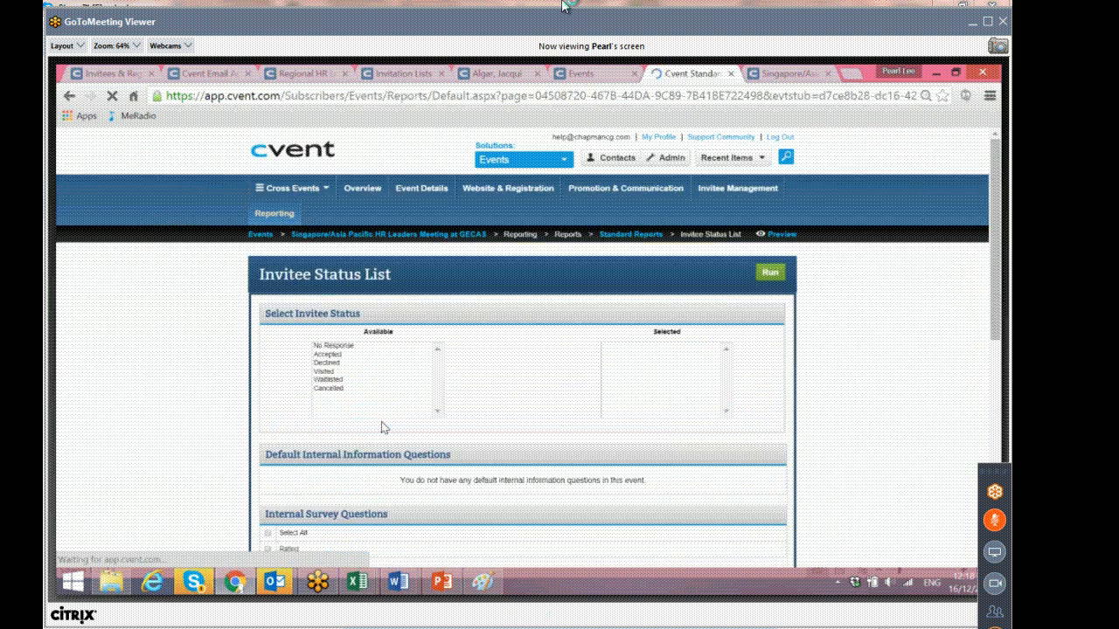
scroll(382, 427, down, 1)
drag(340, 274, 383, 316)
click(522, 295)
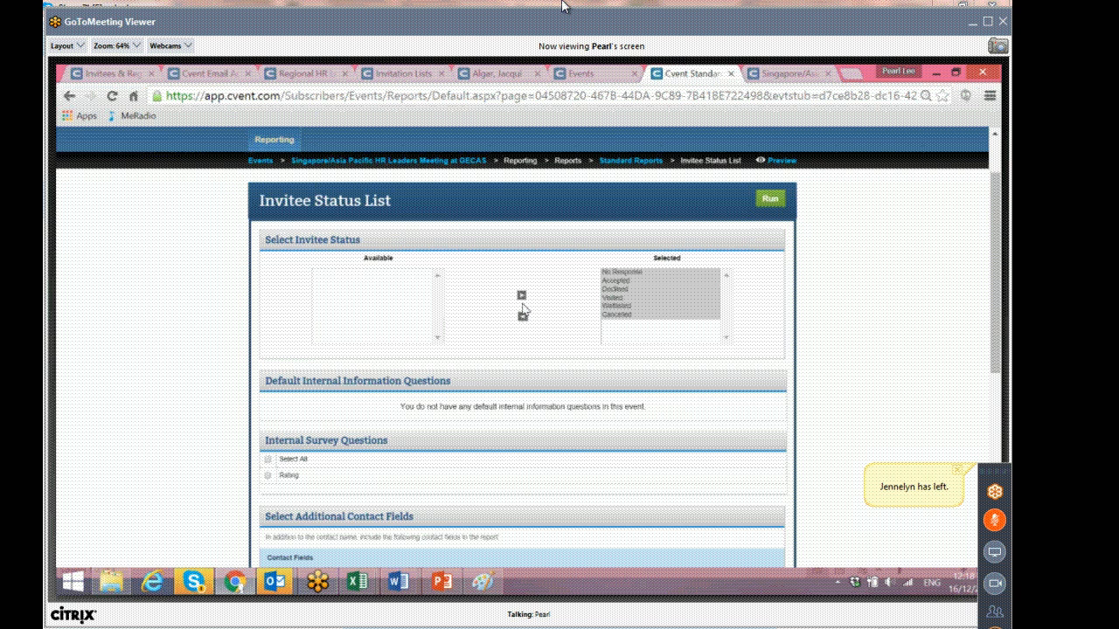
Run the Invitee Status List report with its existing contact fields and scroll through the invitee results.
scroll(523, 310, down, 5)
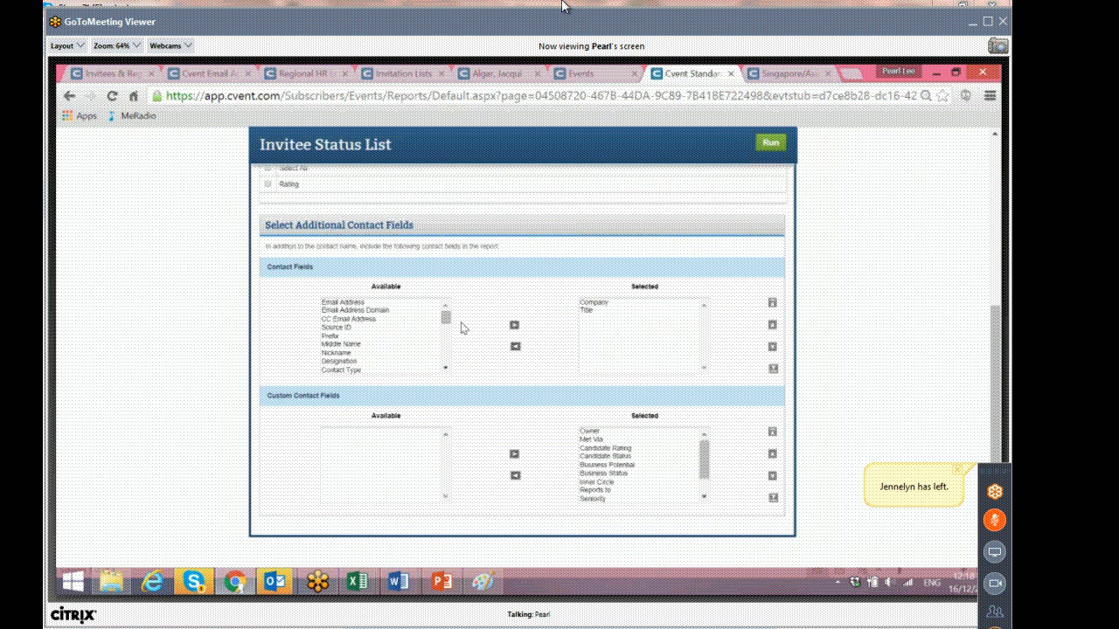
click(446, 317)
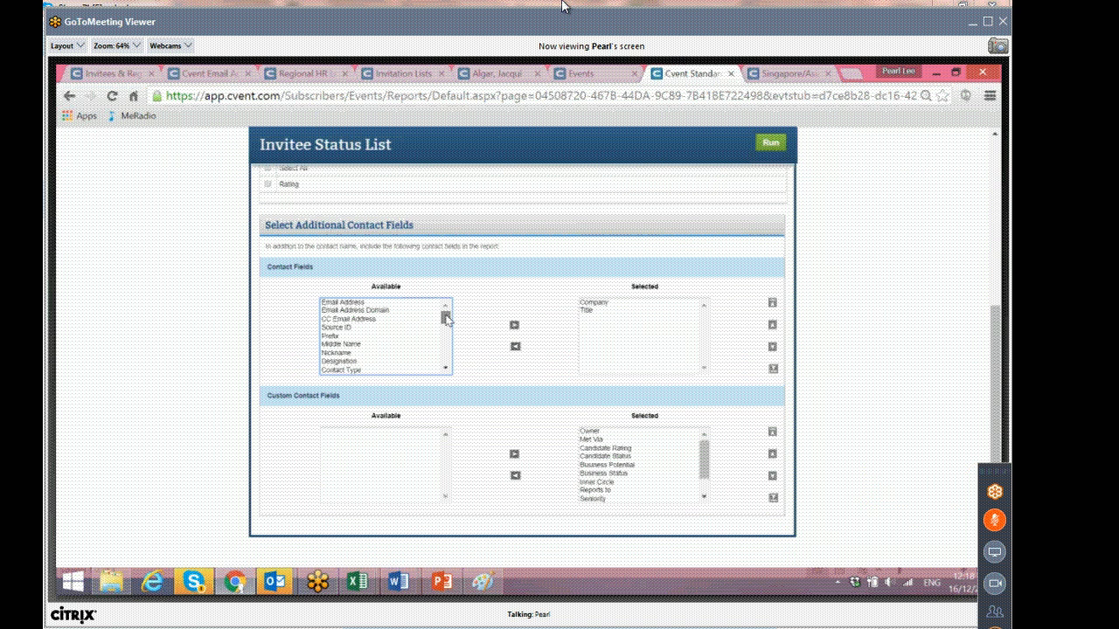
mouse_move(446, 316)
mouse_down()
mouse_move(445, 357)
mouse_move(446, 316)
mouse_up()
scroll(492, 303, up, 3)
scroll(492, 303, up, 3)
scroll(492, 303, down, 5)
drag(313, 249, 462, 248)
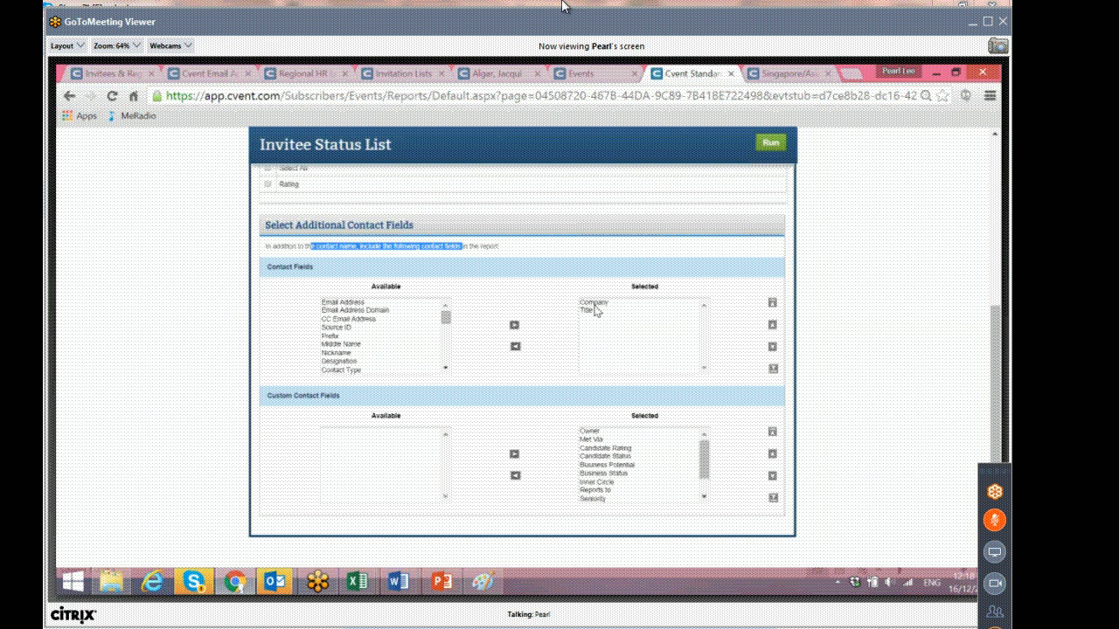
drag(711, 451, 707, 417)
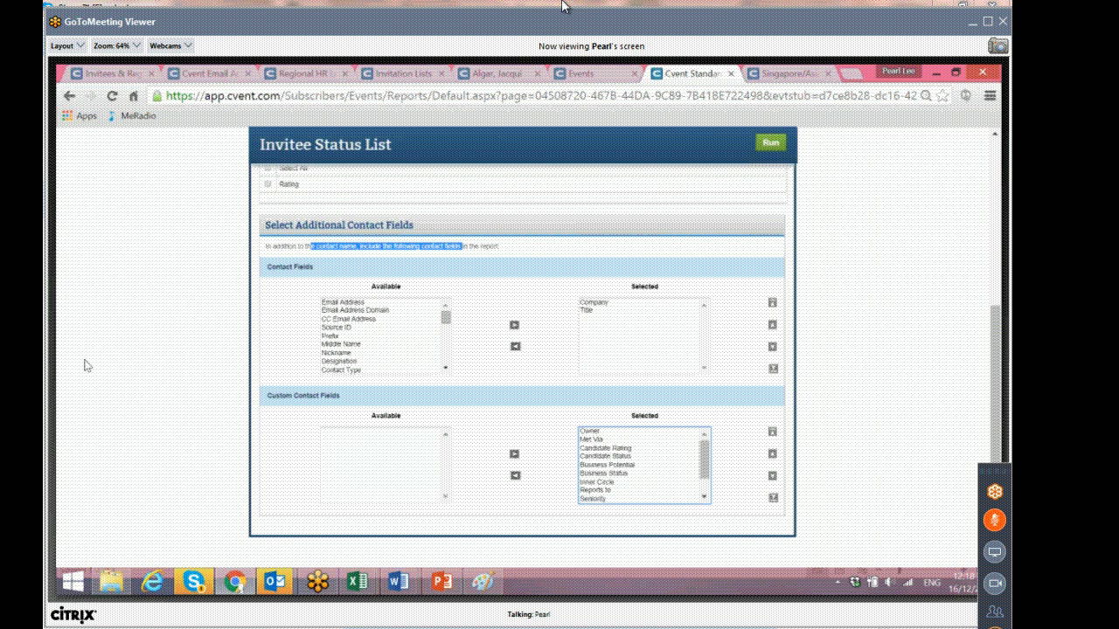
mouse_move(705, 453)
mouse_down()
mouse_move(704, 492)
mouse_move(705, 432)
mouse_up()
scroll(789, 445, up, 5)
click(770, 198)
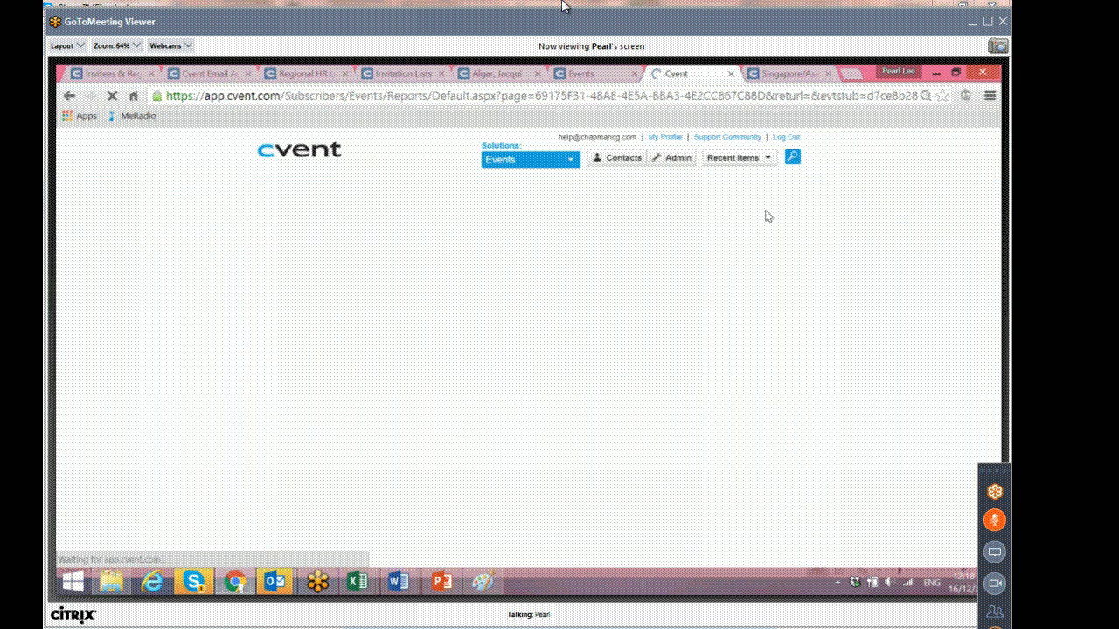
scroll(451, 391, down, 2)
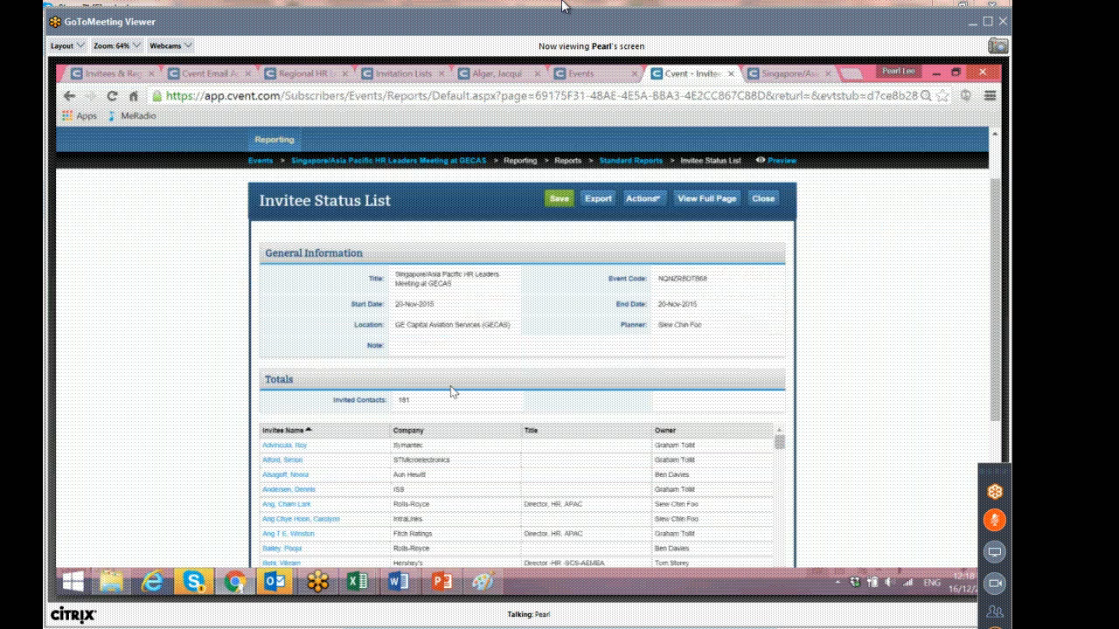
scroll(453, 390, down, 5)
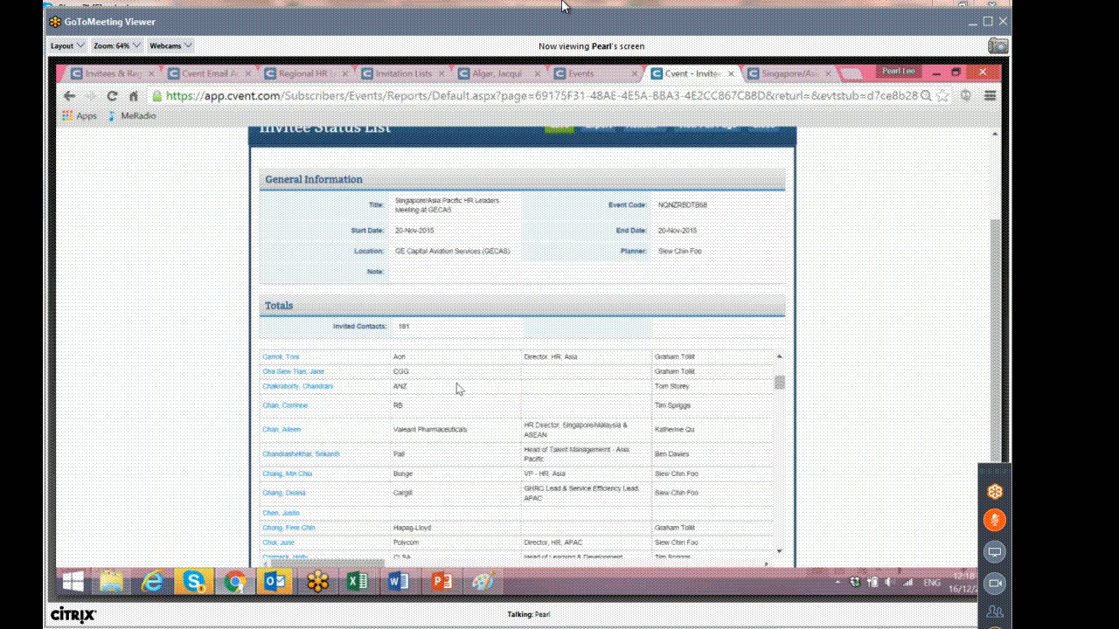
scroll(459, 389, up, 6)
Open the Email Rates by Email report and scroll across its email columns.
mouse_move(275, 213)
click(291, 259)
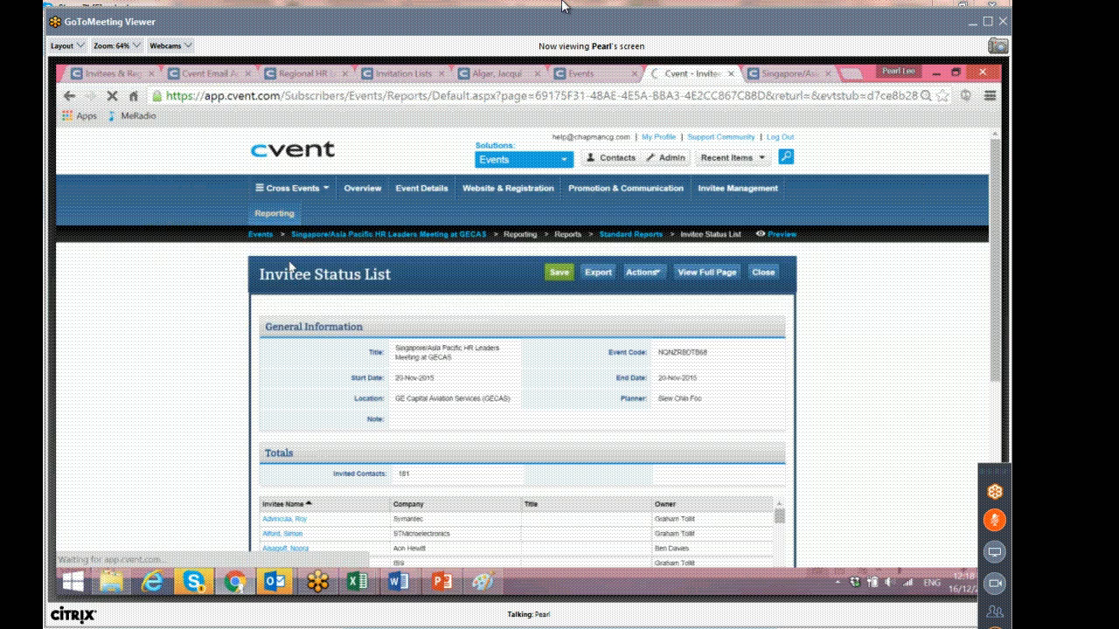
scroll(383, 349, down, 10)
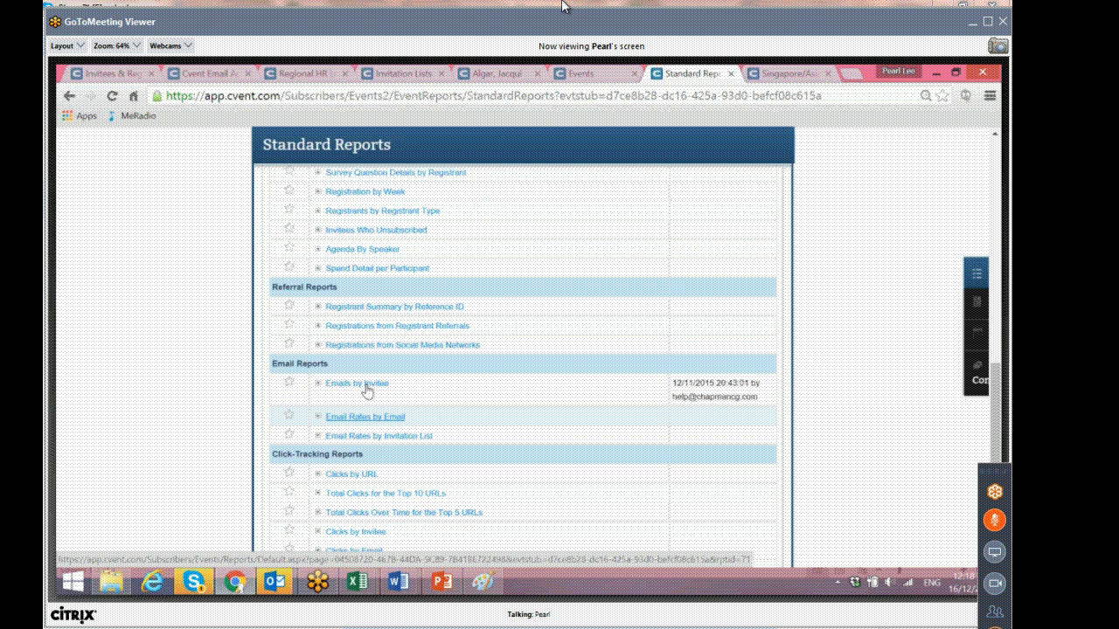
click(367, 390)
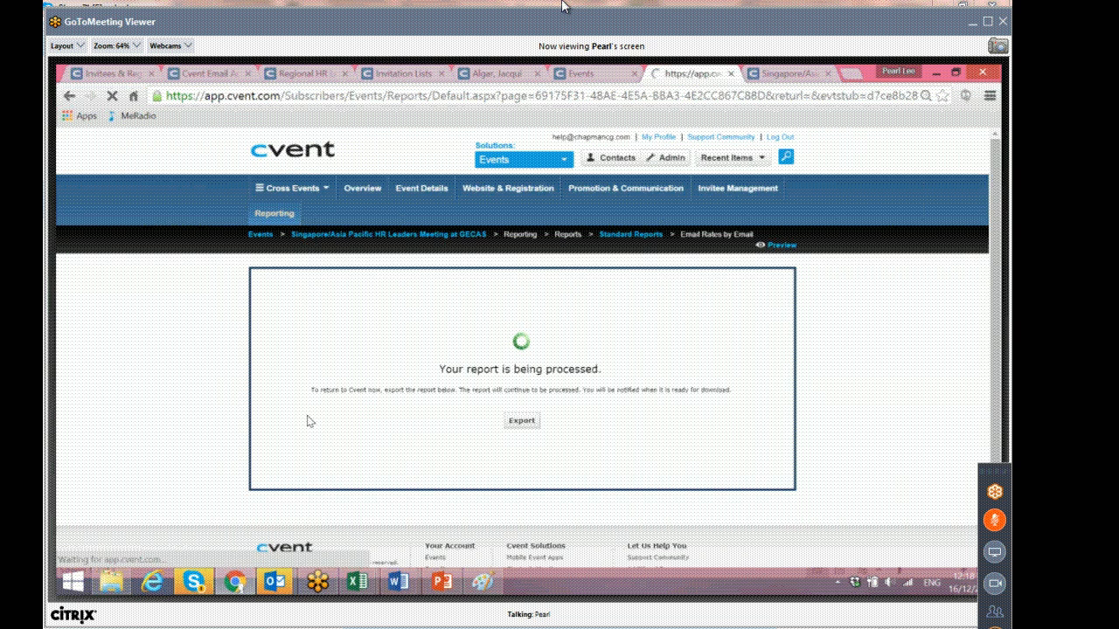
scroll(347, 408, down, 3)
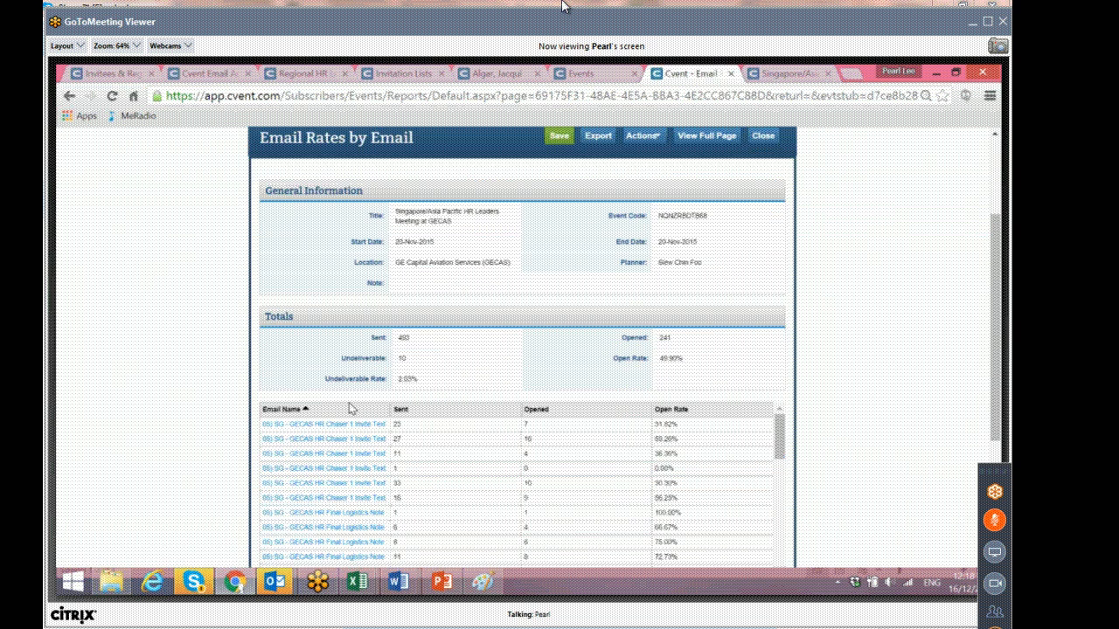
scroll(834, 408, down, 3)
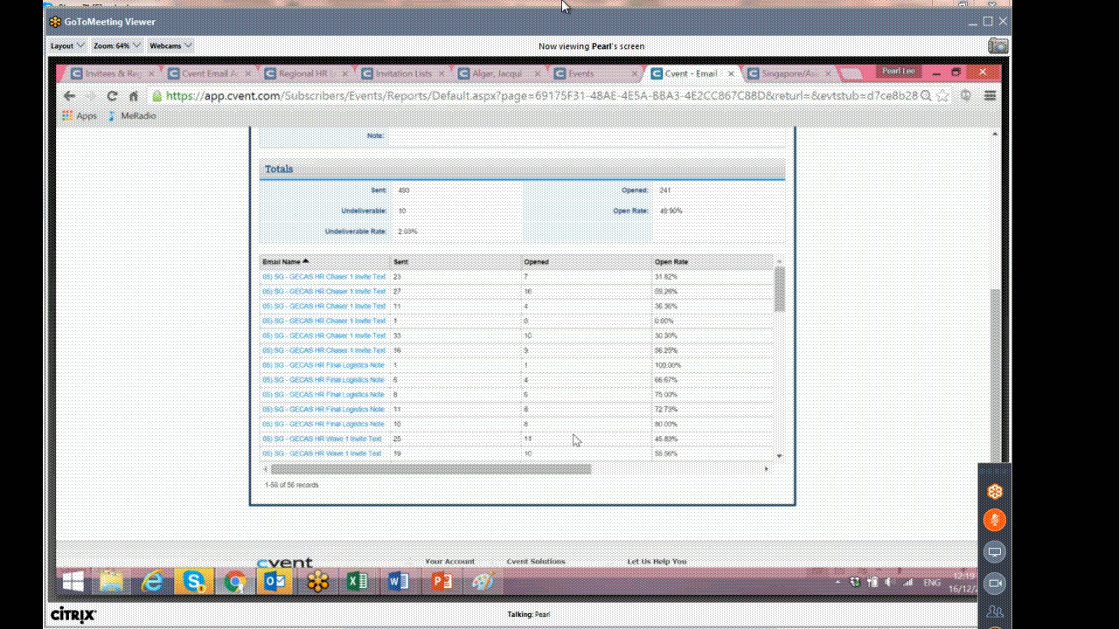
drag(564, 476, 753, 476)
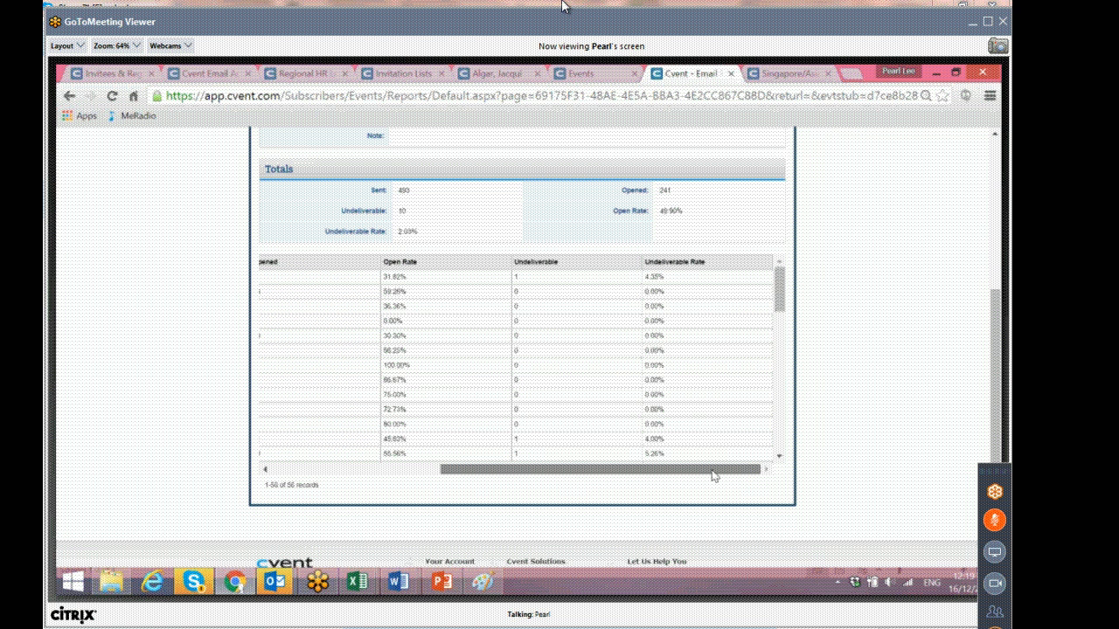
drag(712, 471, 351, 306)
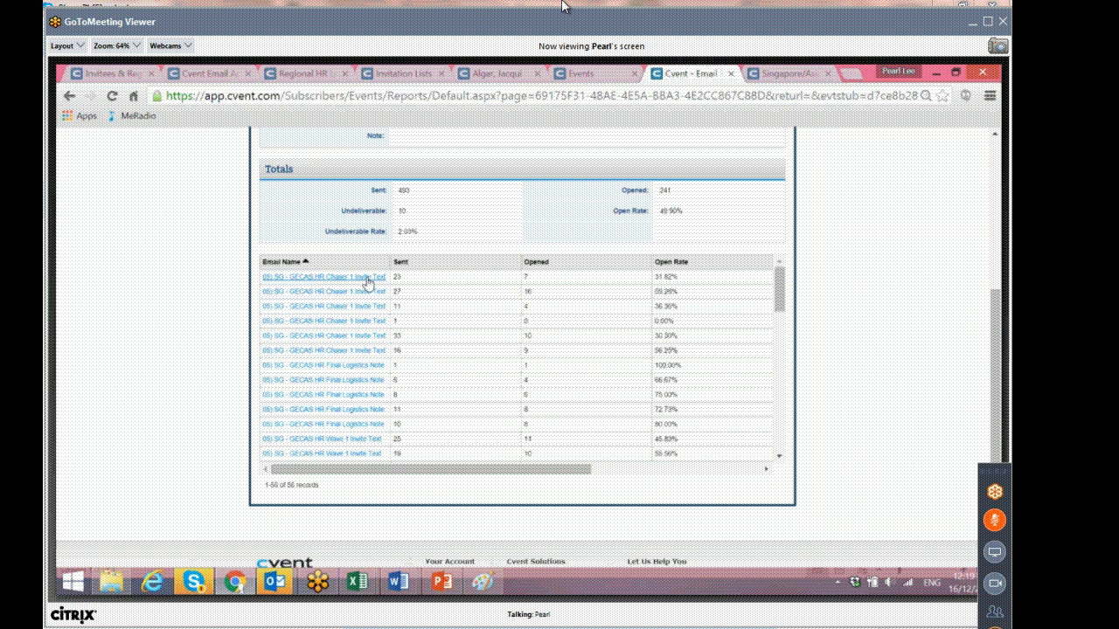
Open and run the rate details report for the first 05) SG - GECAS HR Chaser 1 Invite Text email.
click(369, 278)
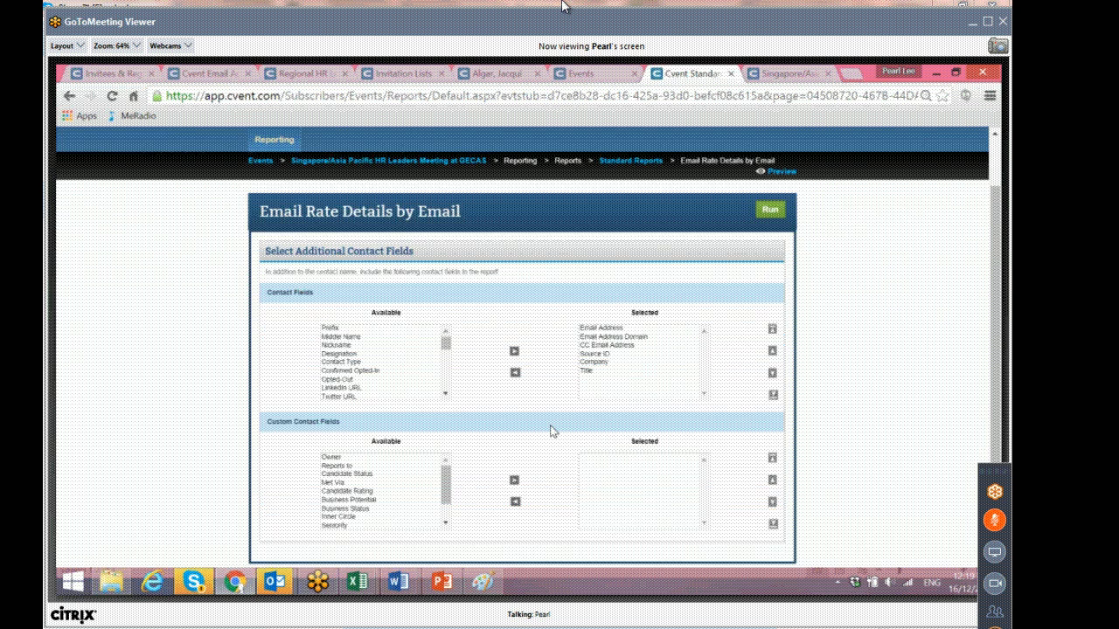
scroll(552, 431, down, 2)
click(769, 142)
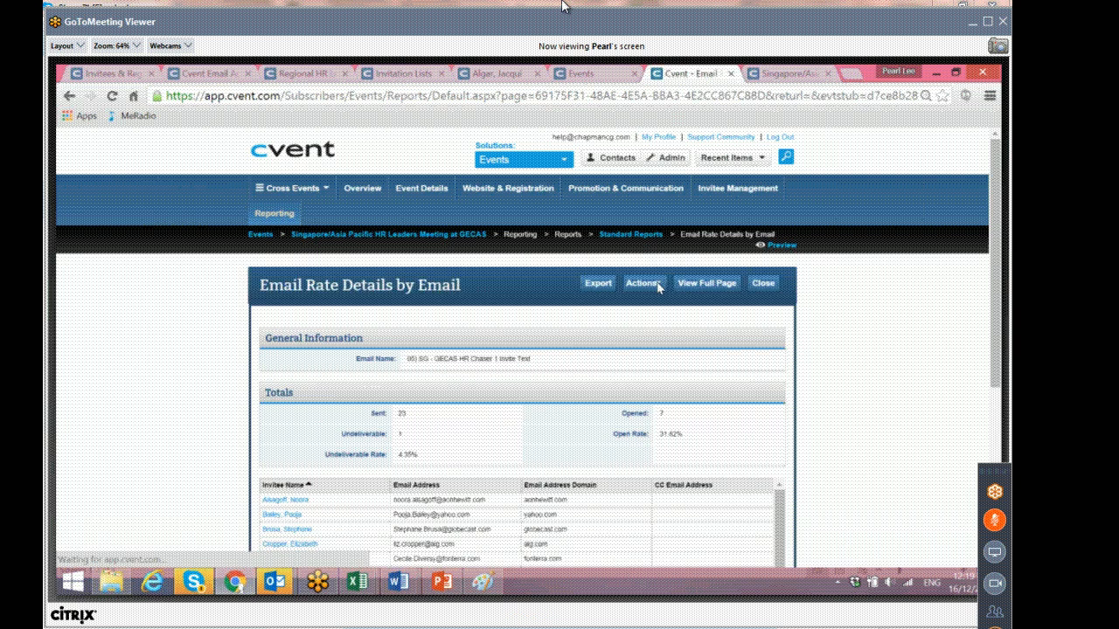
Examine the Email Rate Details by Email report's invitee rows and columns.
scroll(459, 436, down, 5)
scroll(459, 437, up, 2)
drag(437, 473, 757, 473)
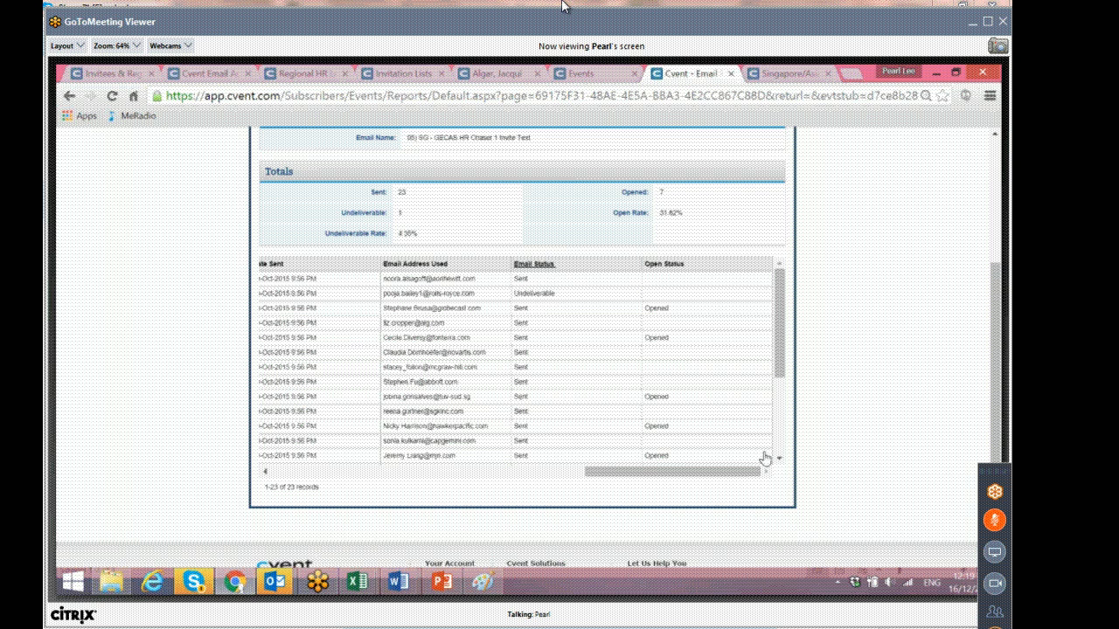
click(548, 265)
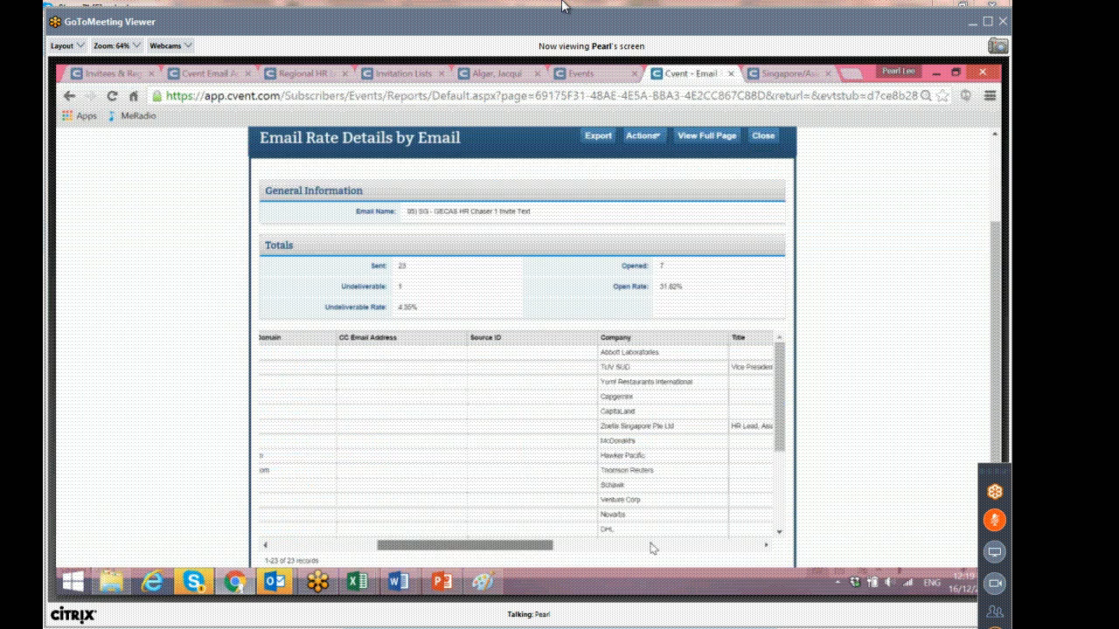
click(539, 339)
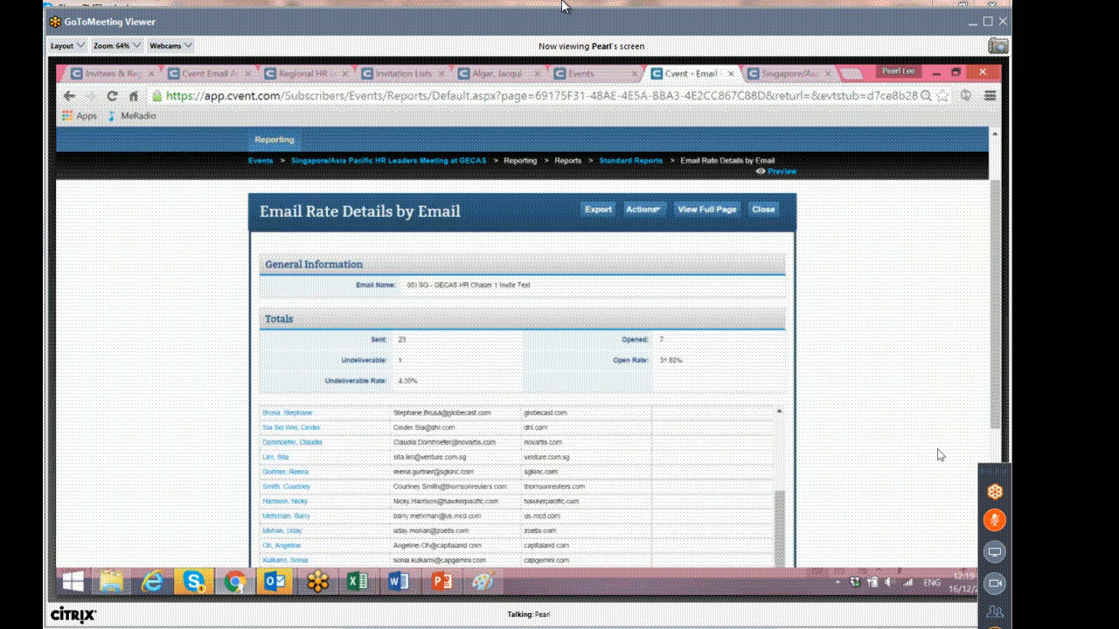
scroll(839, 430, down, 2)
drag(778, 337, 775, 242)
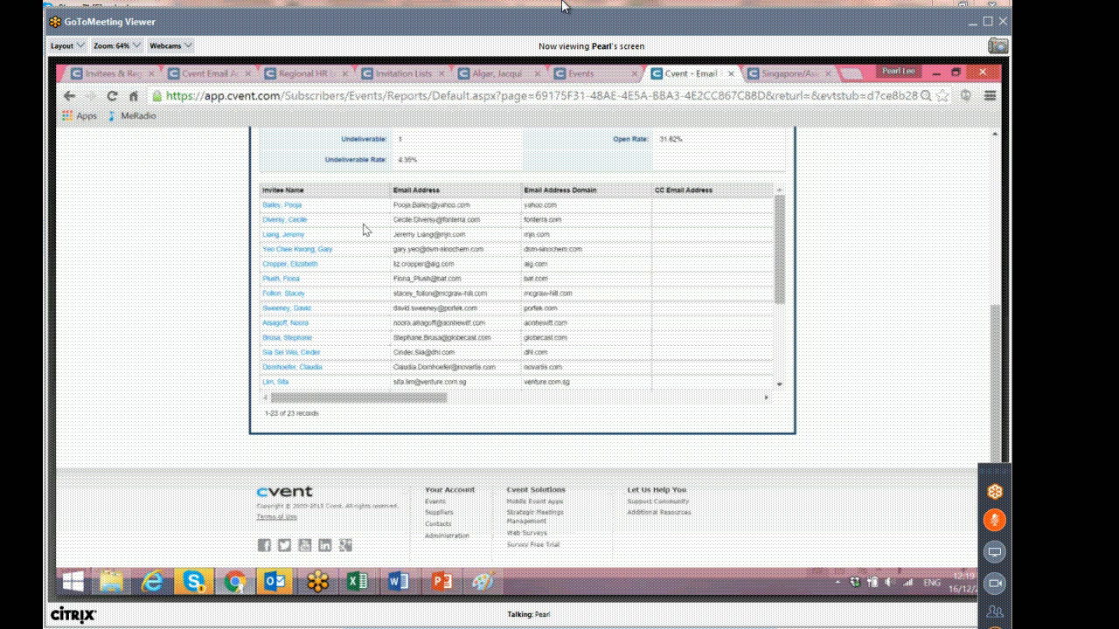
drag(475, 205, 263, 213)
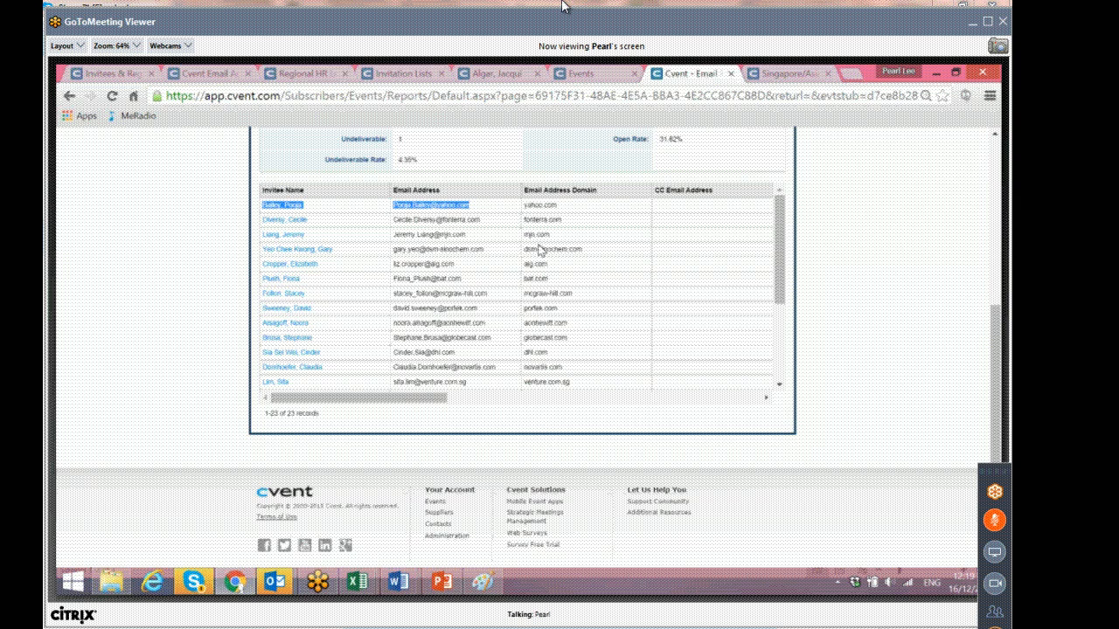
Return to the Standard Reports list and browse the report templates.
scroll(540, 249, up, 5)
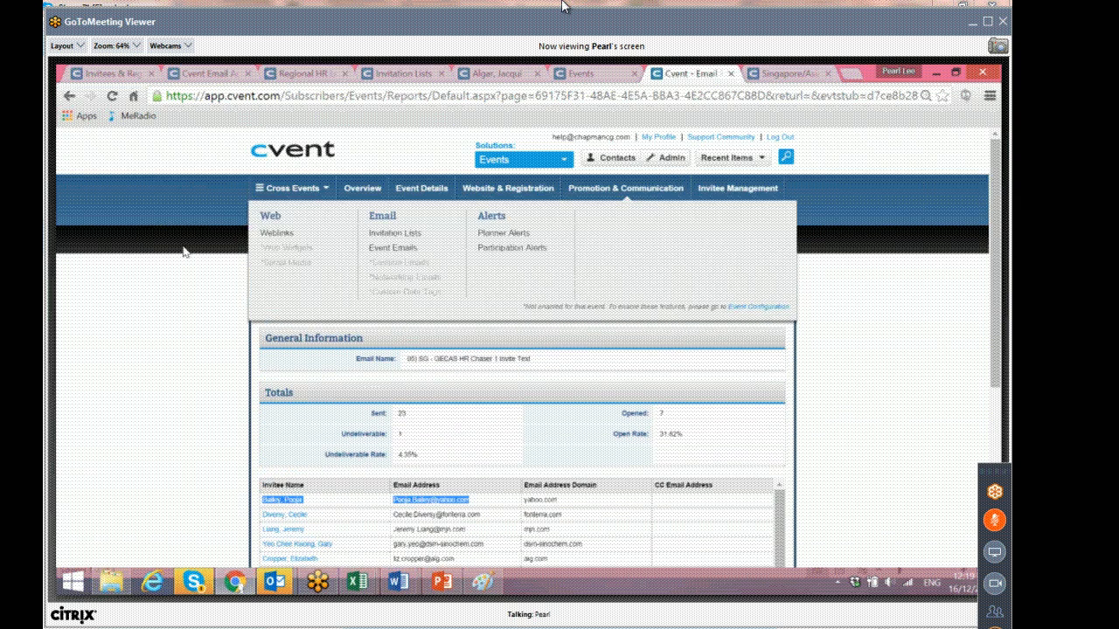
click(184, 253)
mouse_move(274, 221)
click(289, 259)
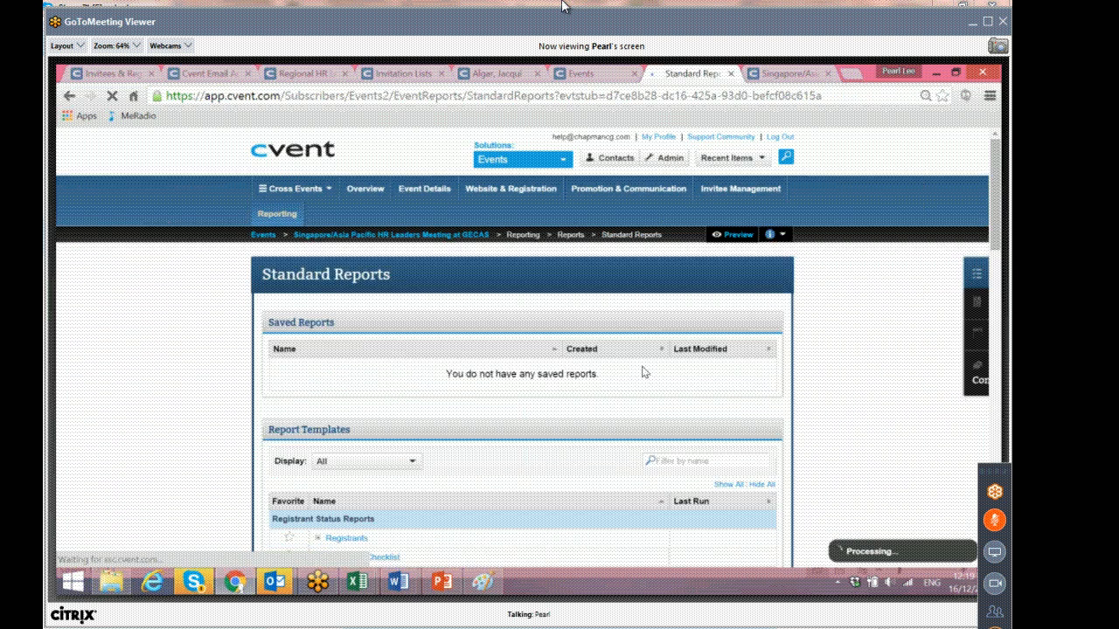
scroll(645, 372, down, 2)
scroll(647, 372, down, 15)
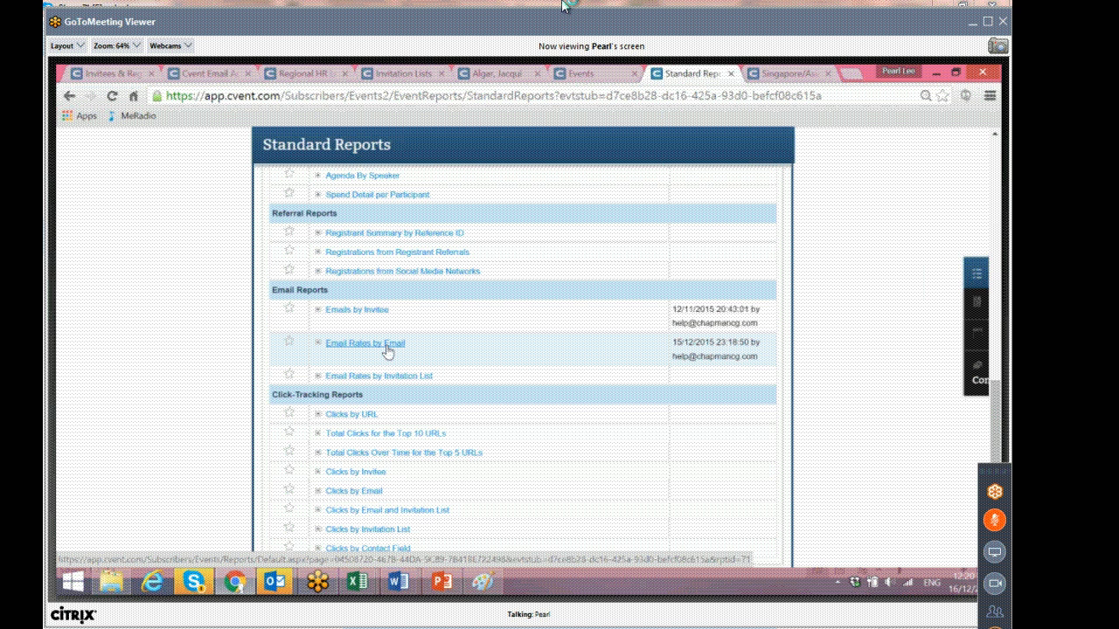
scroll(387, 350, up, 6)
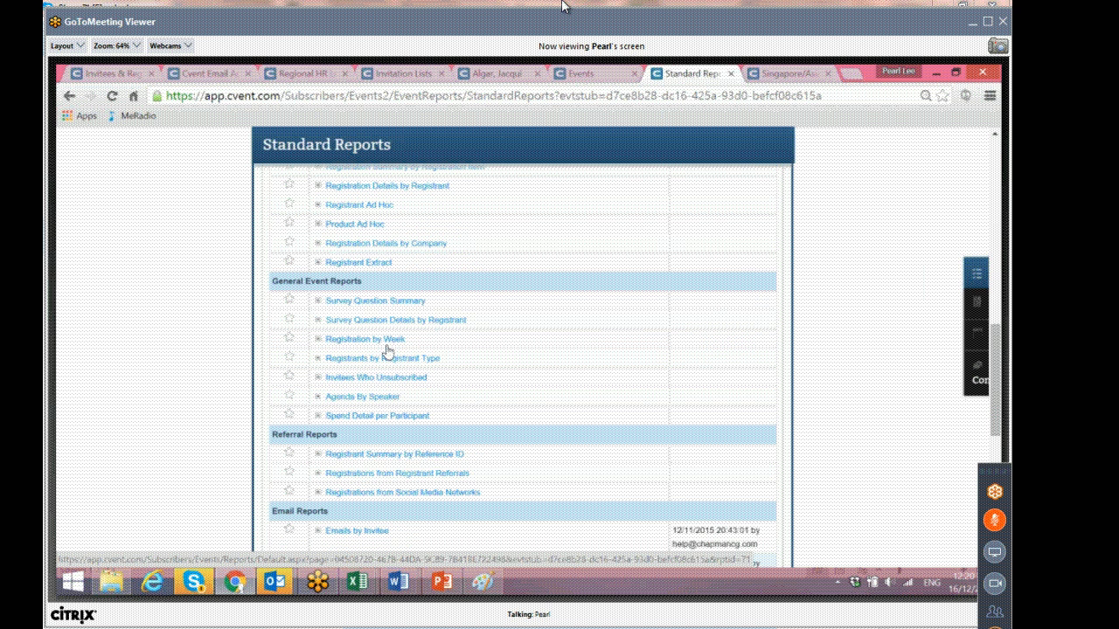
scroll(388, 350, up, 6)
scroll(388, 349, up, 6)
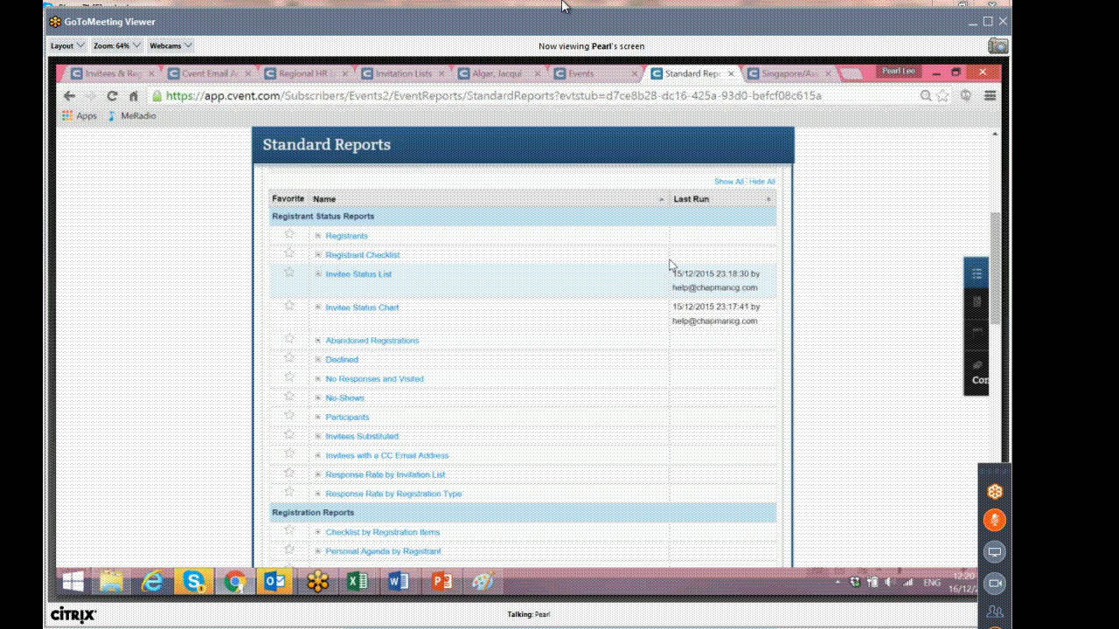
scroll(670, 264, up, 8)
mouse_move(696, 194)
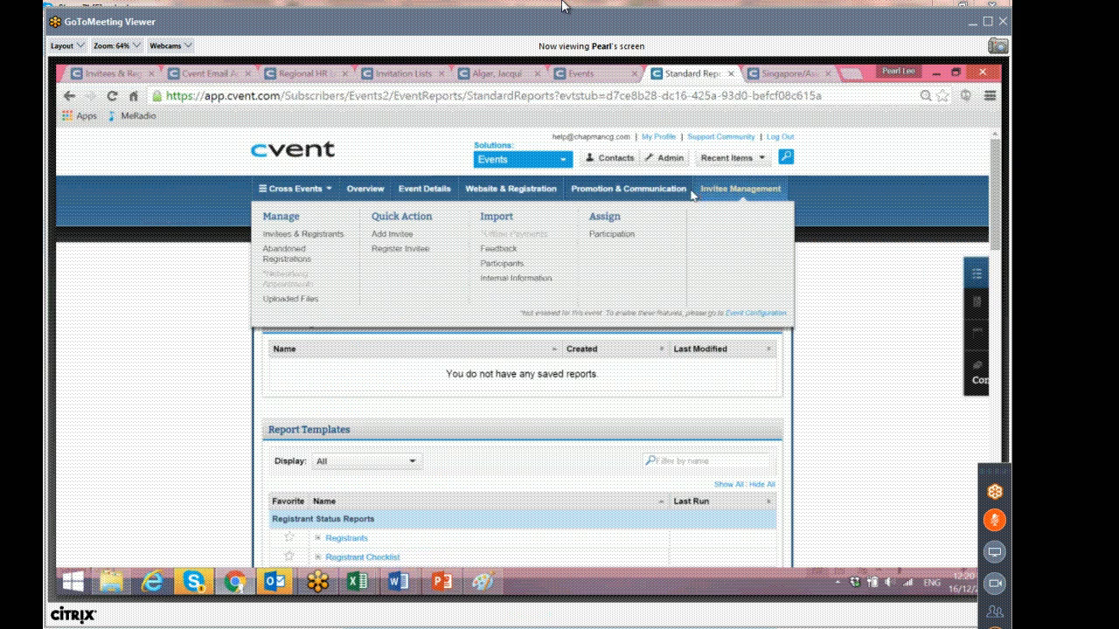
mouse_move(284, 218)
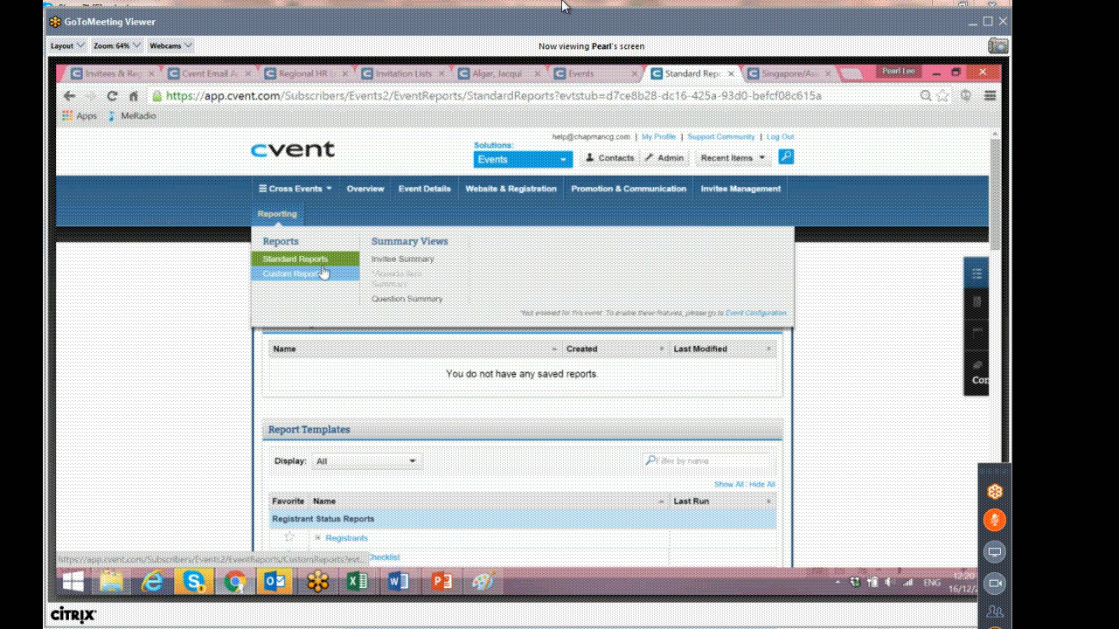
mouse_move(732, 199)
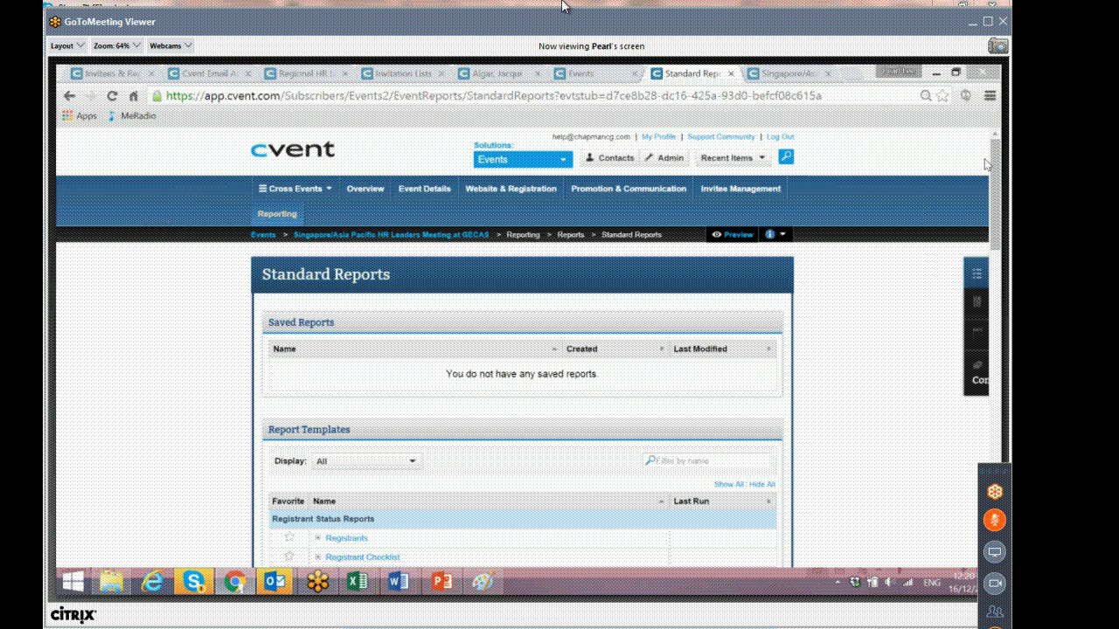
click(996, 521)
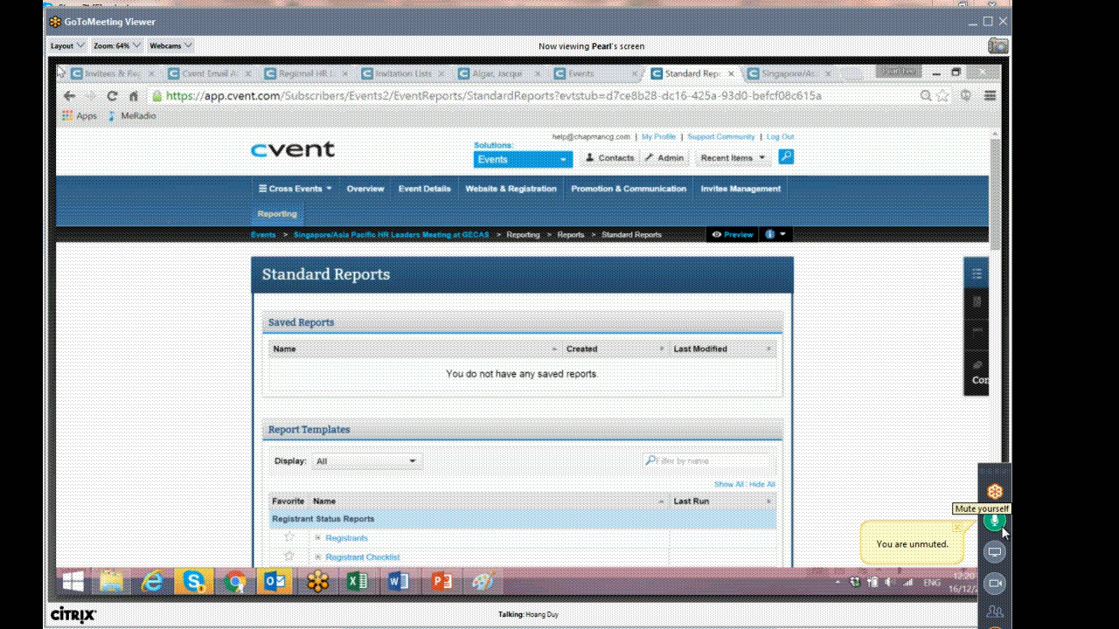
click(998, 523)
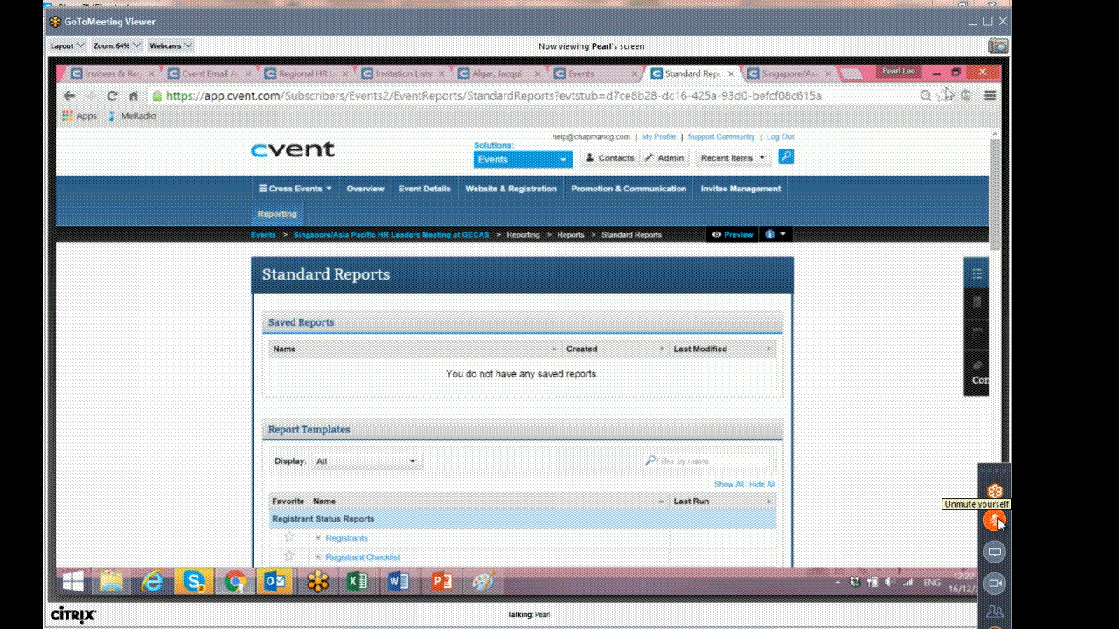
Open the Wave 1 Invite List - BD invitation list for the Dubai Regional HR Leaders Meeting.
click(724, 137)
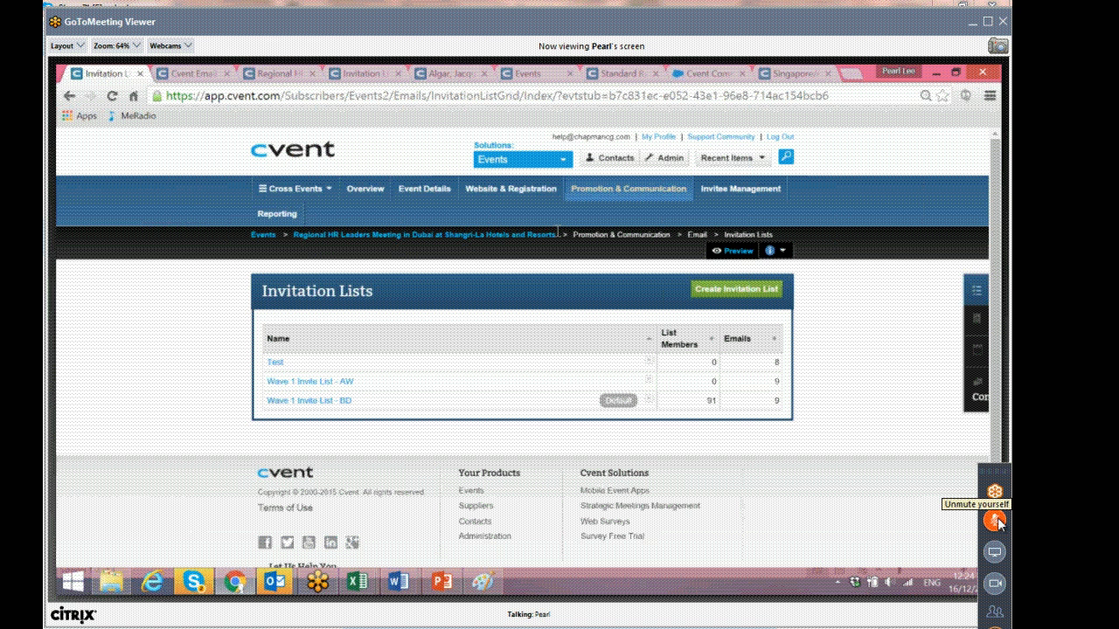
click(648, 400)
click(340, 403)
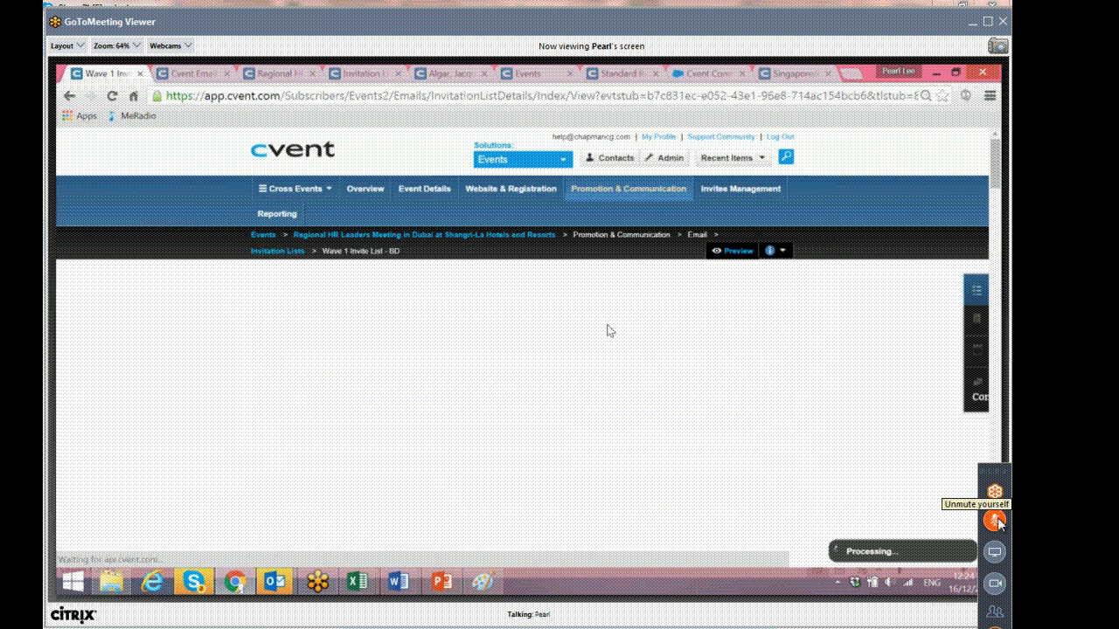
click(597, 288)
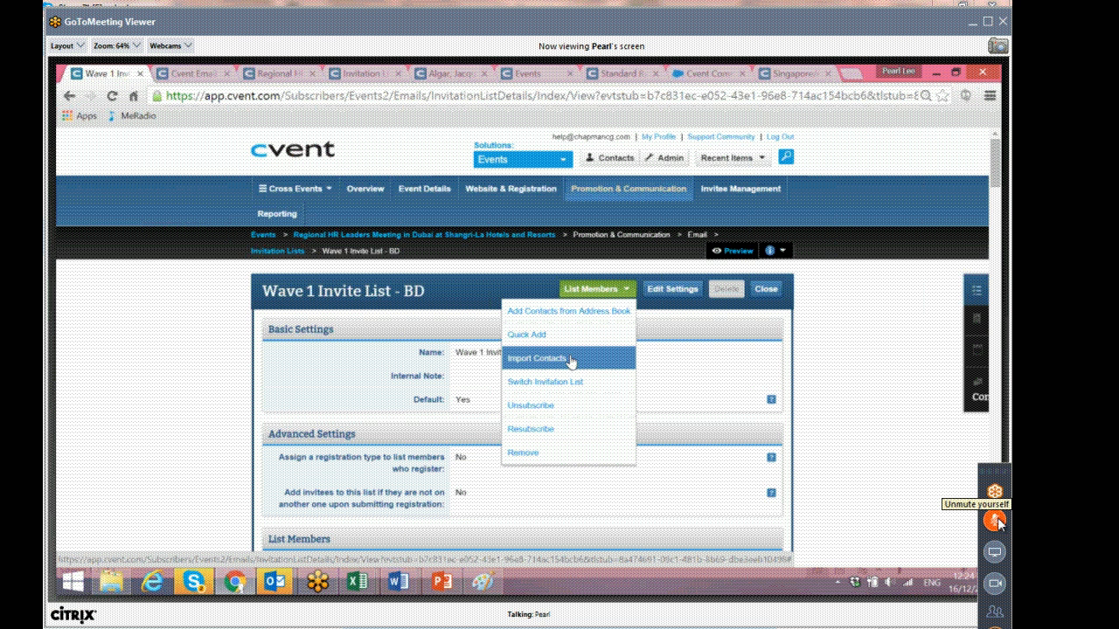
click(571, 359)
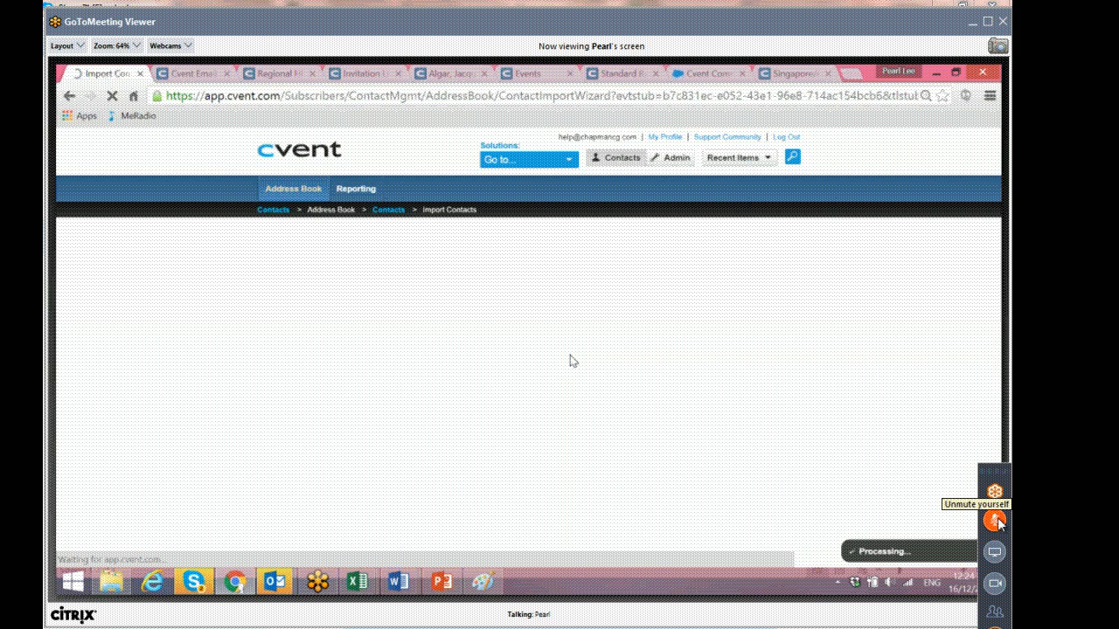
click(69, 97)
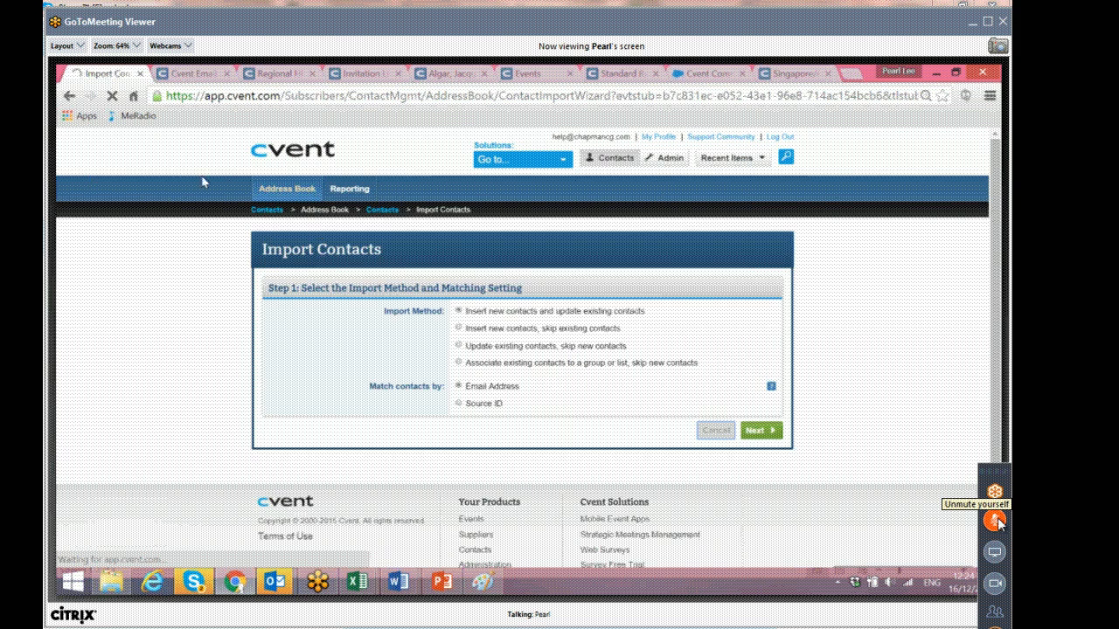
Switch back to the Standard Reports tab of the Singapore/Asia Pacific HR Leaders Meeting.
click(641, 73)
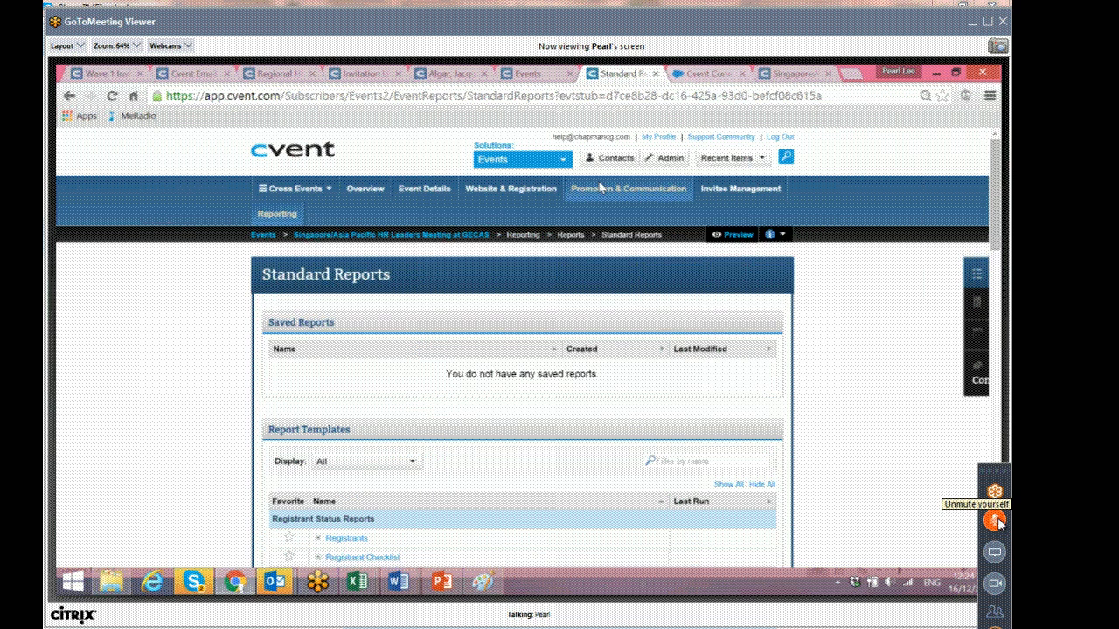
mouse_move(510, 188)
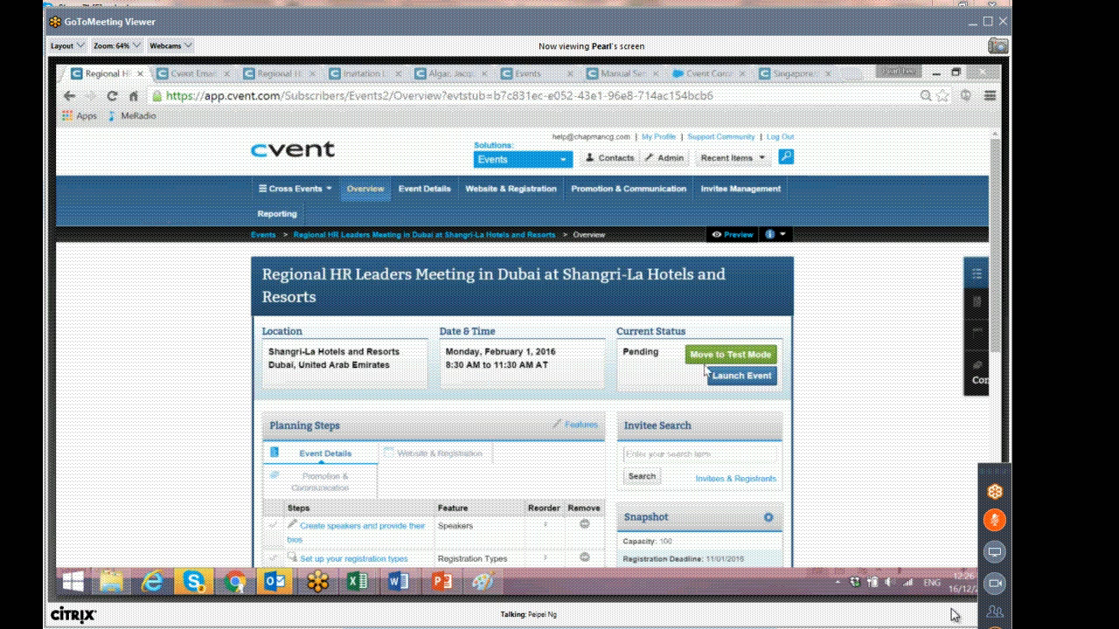
click(993, 522)
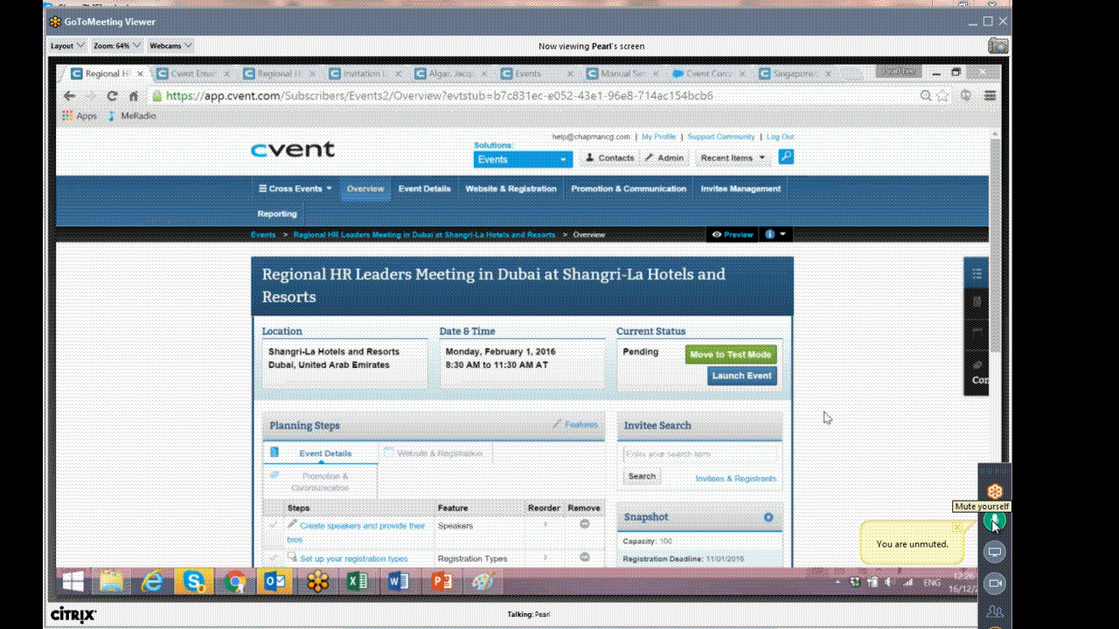
click(996, 525)
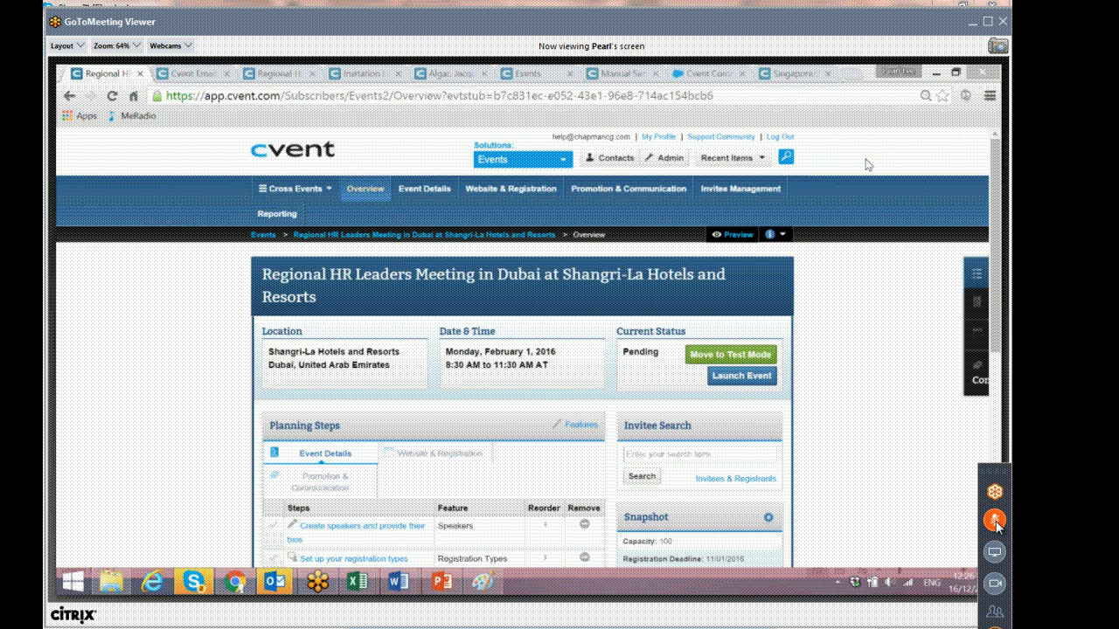
click(996, 522)
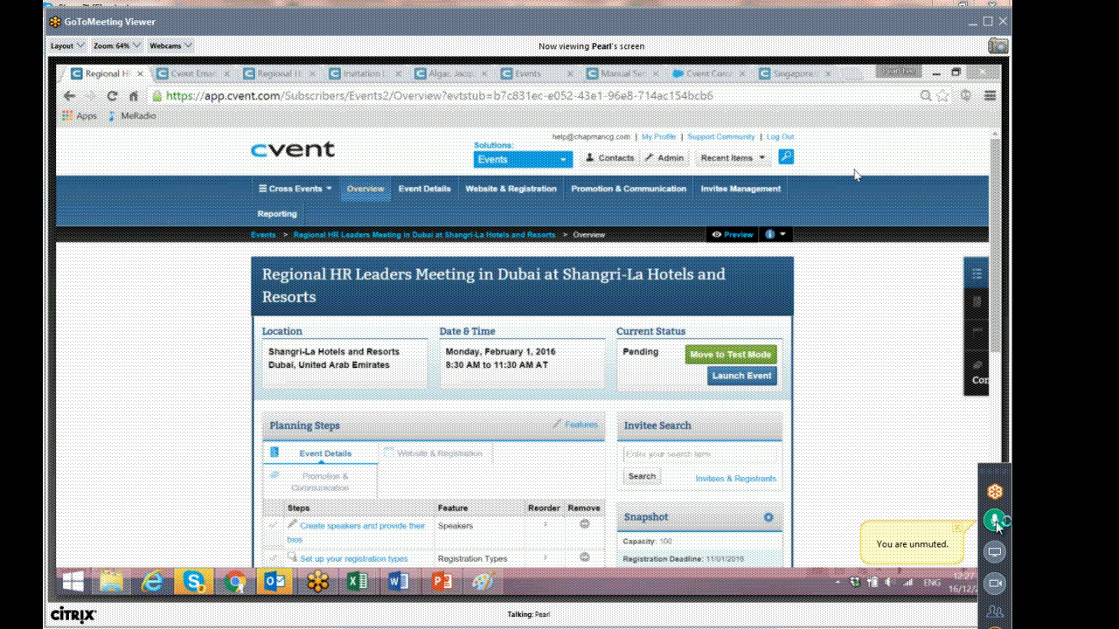